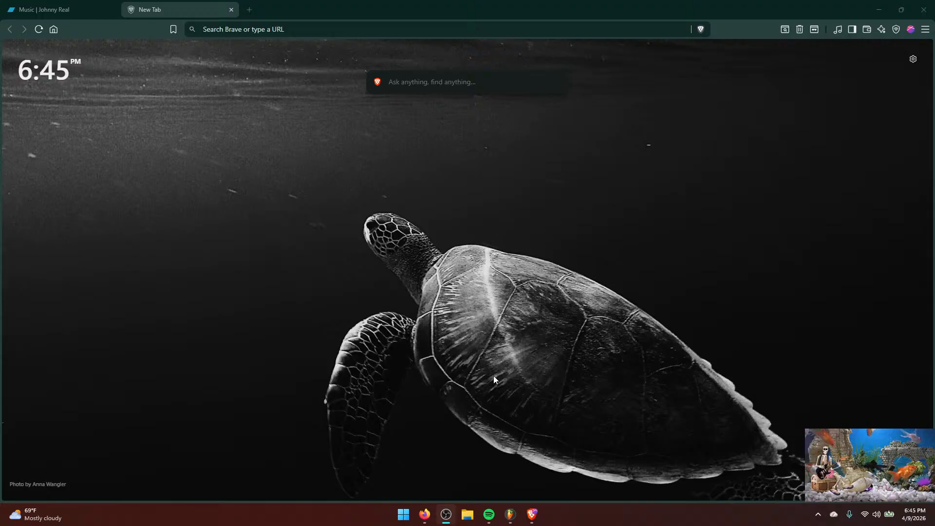
Search the web for wordle, start the New York Times puzzle of the day and dismiss its instructions.
{"action": "left_click", "coordinate": [290, 30]}
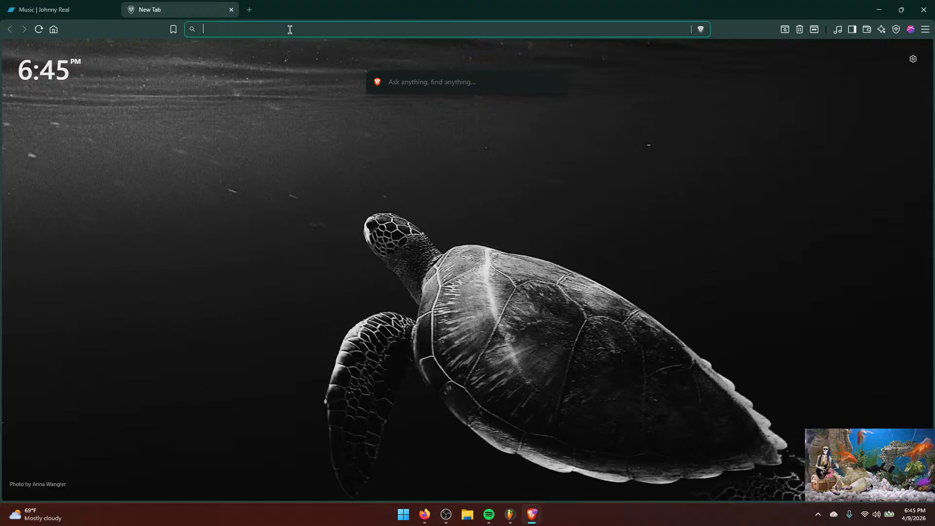
{"action": "type", "text": "wordle"}
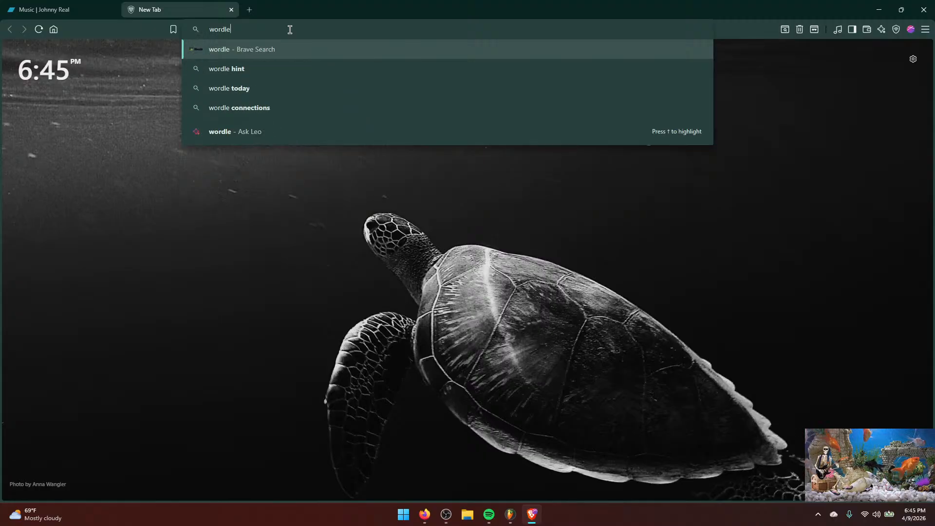
{"action": "key", "text": "Return"}
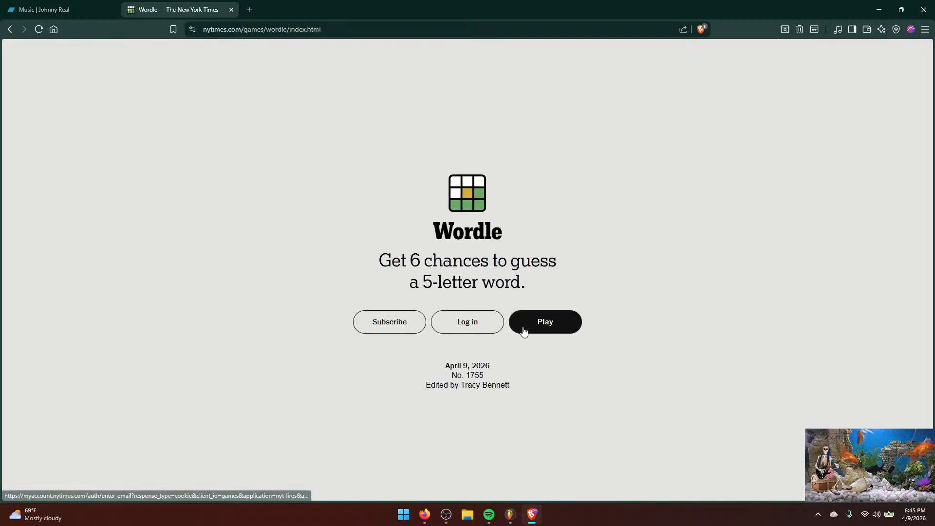
{"action": "left_click", "coordinate": [556, 331]}
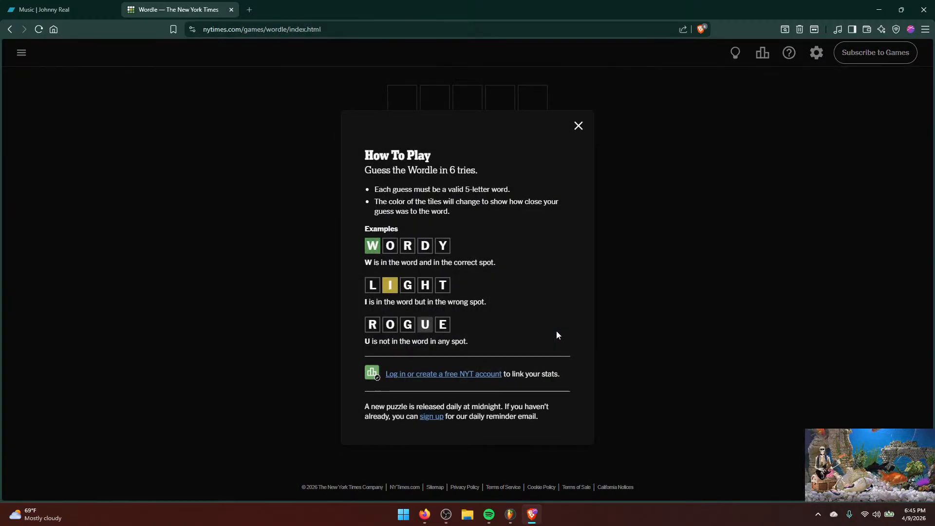
{"action": "left_click", "coordinate": [579, 127]}
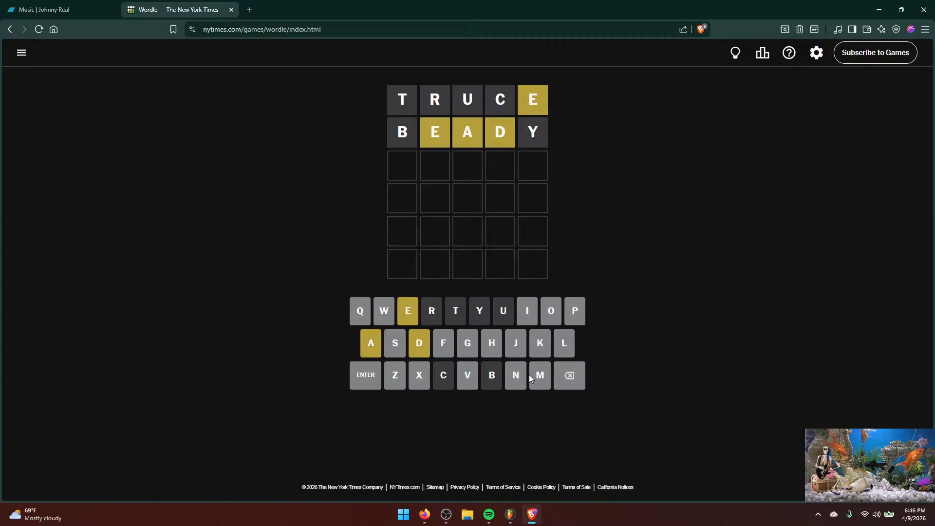
{"action": "left_click", "coordinate": [579, 310]}
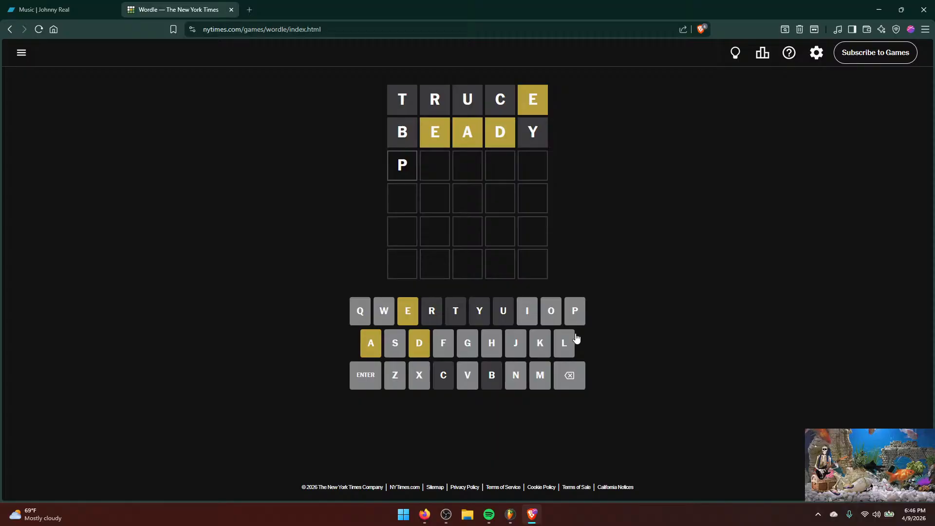
{"action": "left_click", "coordinate": [575, 375]}
{"action": "left_click", "coordinate": [572, 311]}
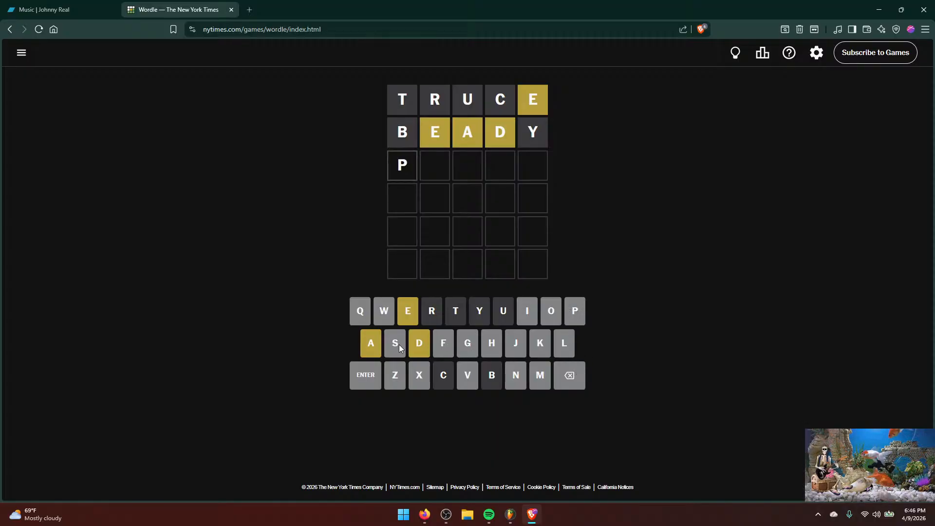
{"action": "left_click", "coordinate": [369, 342]}
{"action": "left_click", "coordinate": [418, 345]}
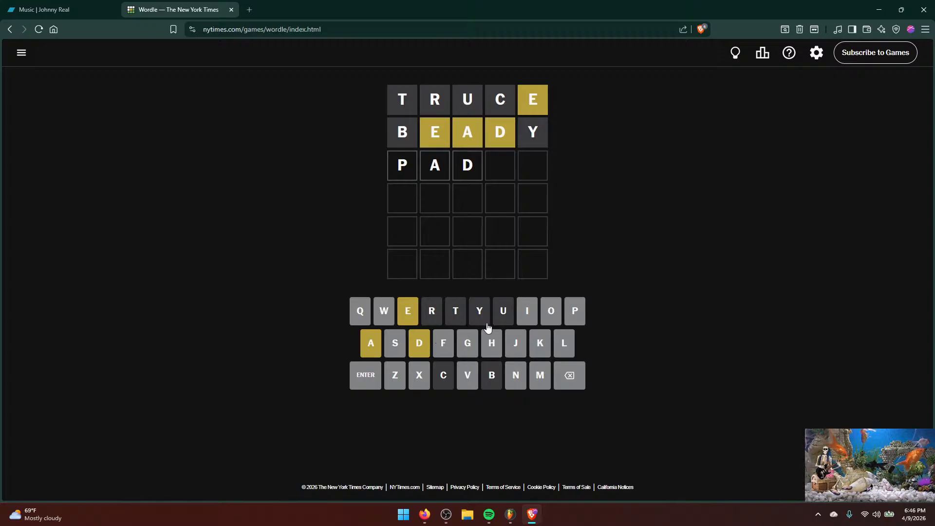
{"action": "left_click", "coordinate": [568, 381]}
{"action": "left_click", "coordinate": [568, 381]}
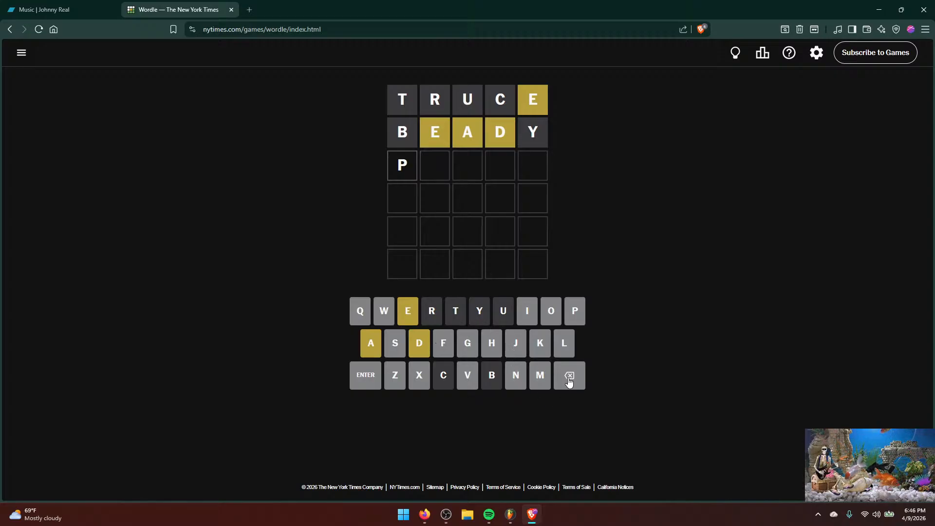
{"action": "left_click", "coordinate": [568, 382]}
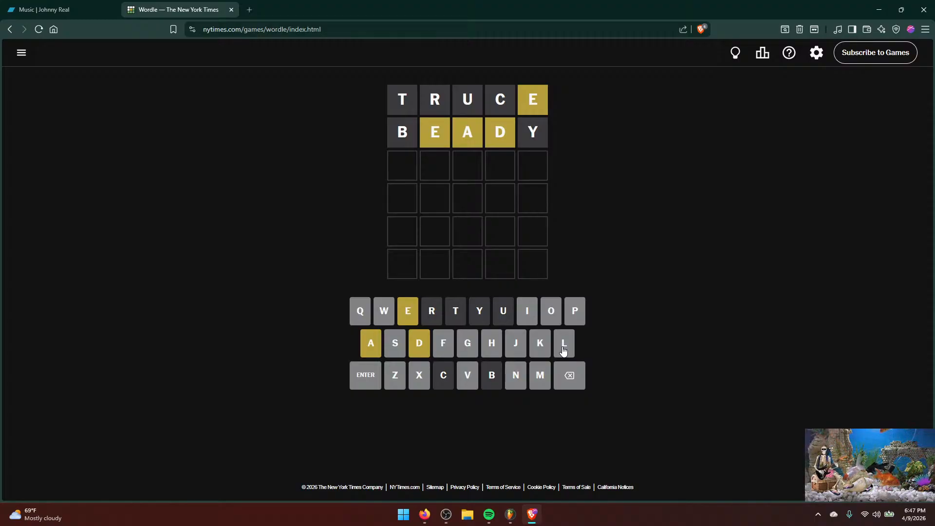
{"action": "left_click", "coordinate": [406, 321]}
{"action": "left_click", "coordinate": [421, 342]}
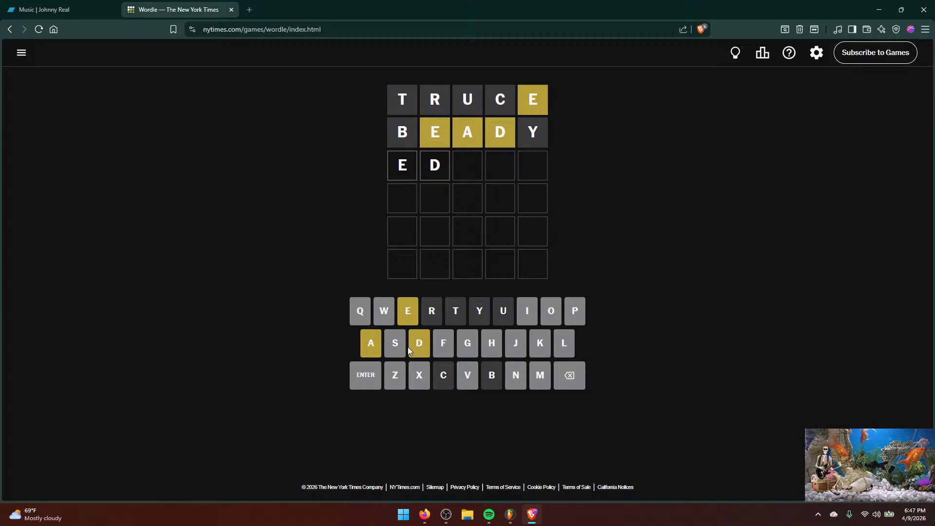
{"action": "left_click", "coordinate": [571, 376]}
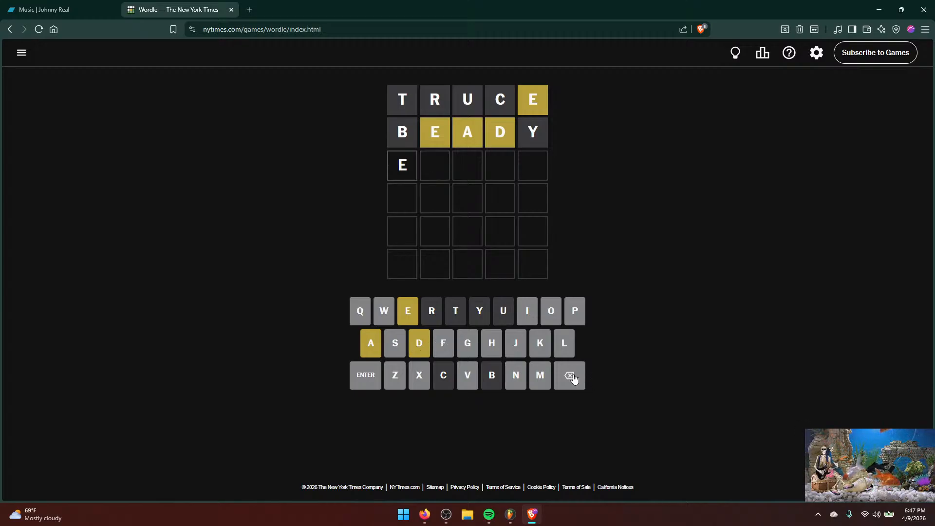
{"action": "left_click", "coordinate": [571, 376]}
Submit DAZED as the third Wordle guess.
{"action": "left_click", "coordinate": [420, 345]}
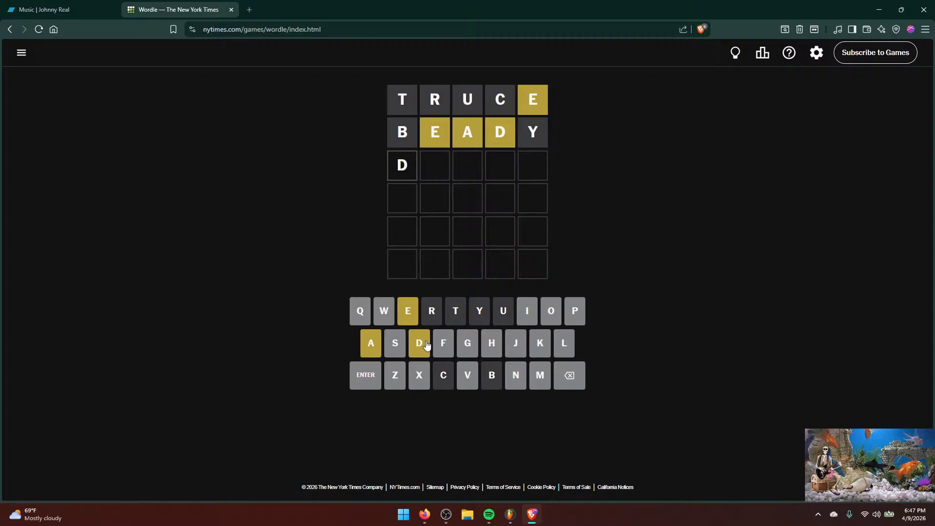
{"action": "left_click", "coordinate": [374, 347]}
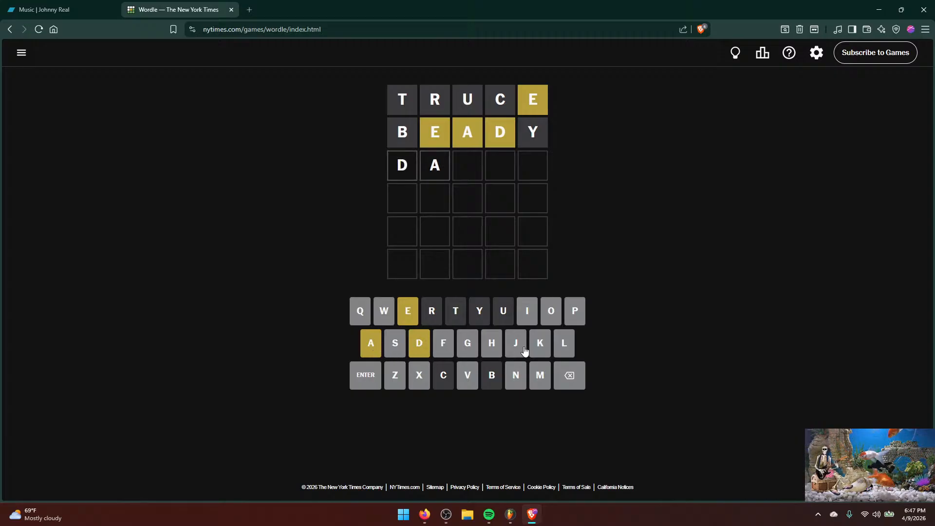
{"action": "left_click", "coordinate": [396, 381]}
{"action": "left_click", "coordinate": [404, 318]}
{"action": "left_click", "coordinate": [418, 345]}
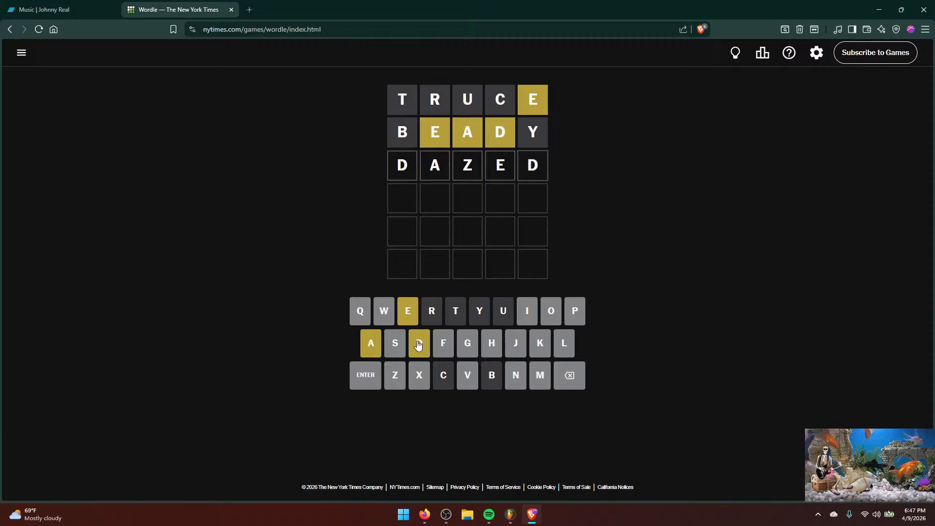
{"action": "left_click", "coordinate": [364, 380]}
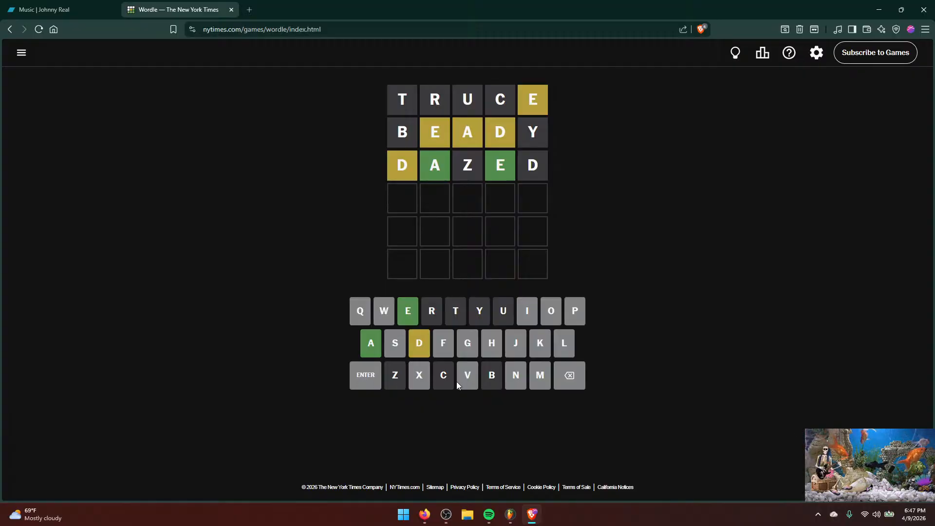
Submit MANED as the fourth Wordle guess.
{"action": "left_click", "coordinate": [543, 381]}
{"action": "left_click", "coordinate": [370, 347]}
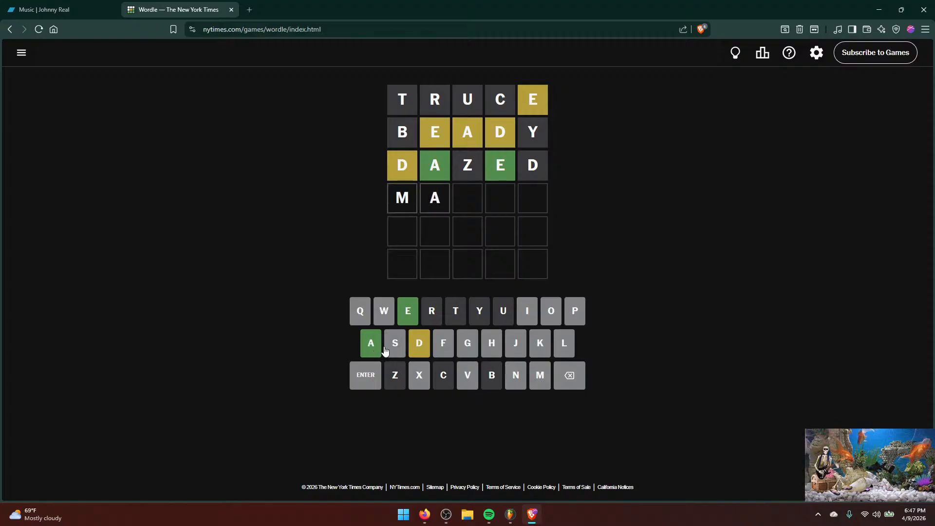
{"action": "left_click", "coordinate": [513, 378]}
{"action": "left_click", "coordinate": [408, 316]}
{"action": "left_click", "coordinate": [412, 349]}
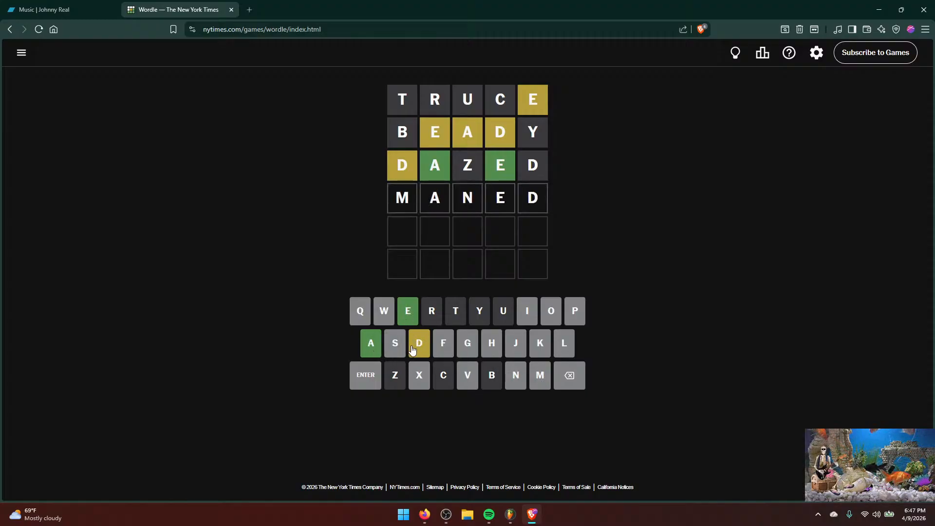
{"action": "left_click", "coordinate": [371, 376]}
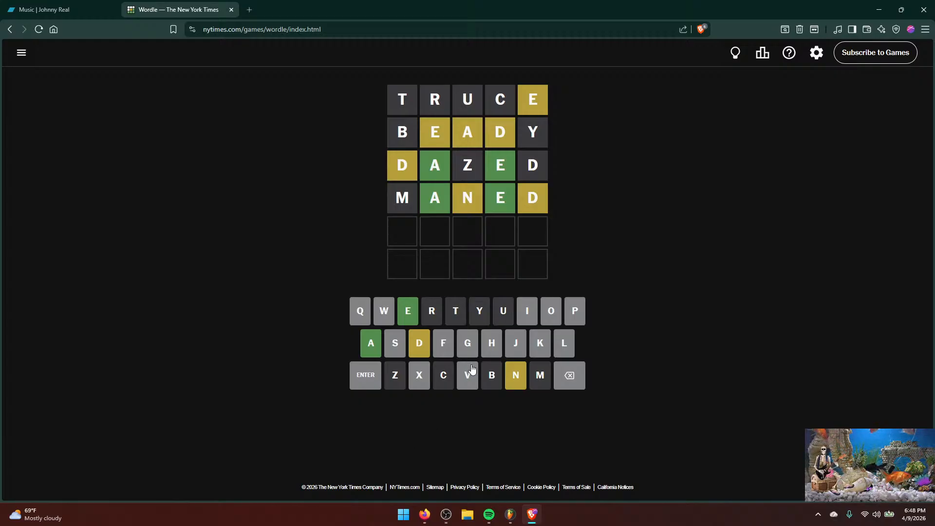
Submit LADEN as the fifth Wordle guess and dismiss the account sign-up and results screens.
{"action": "left_click", "coordinate": [558, 340]}
{"action": "left_click", "coordinate": [372, 346]}
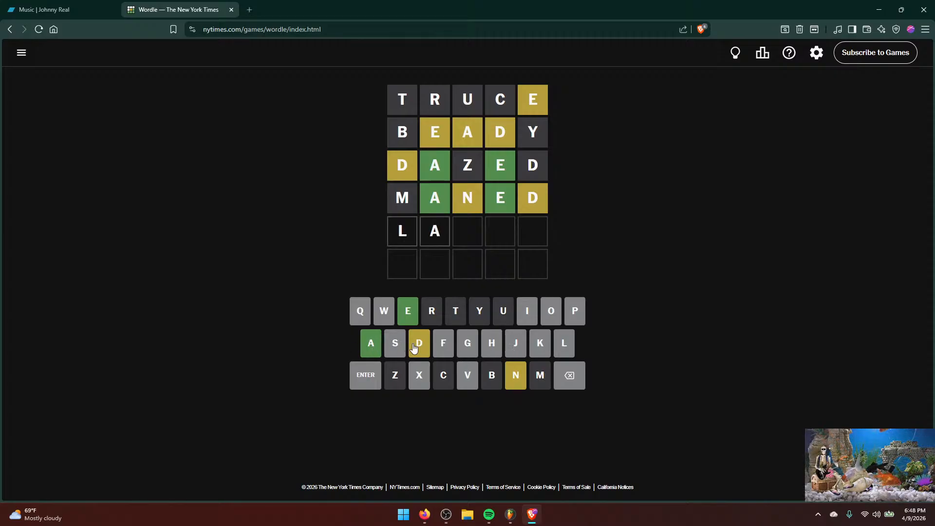
{"action": "left_click", "coordinate": [415, 347]}
{"action": "left_click", "coordinate": [411, 316]}
{"action": "left_click", "coordinate": [514, 376]}
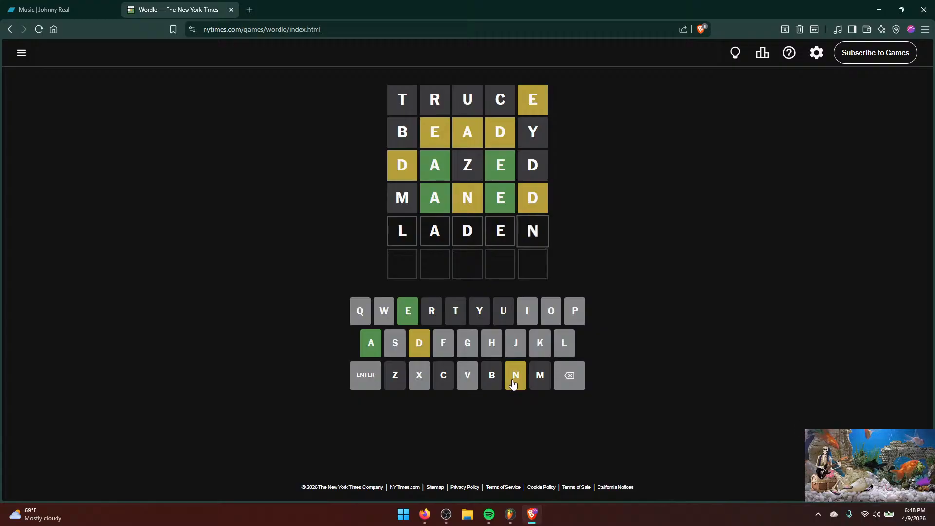
{"action": "left_click", "coordinate": [361, 376]}
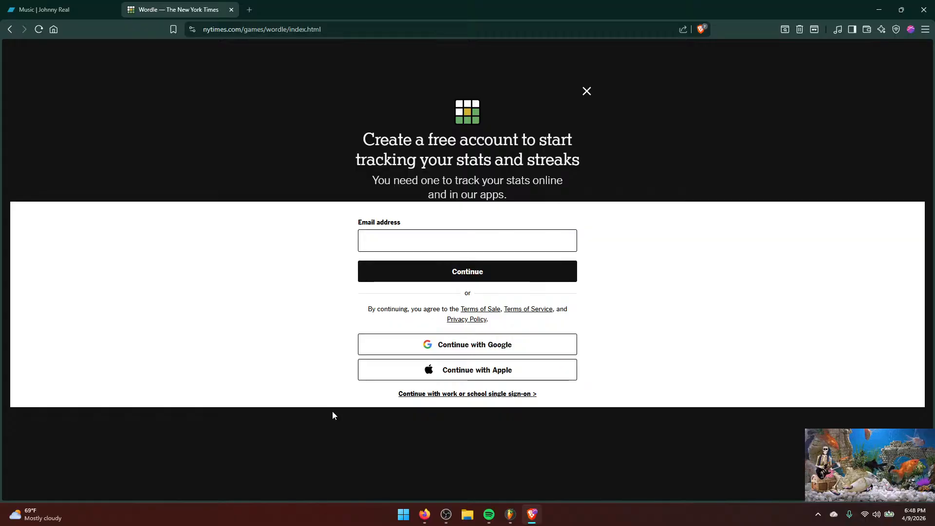
{"action": "left_click", "coordinate": [586, 92]}
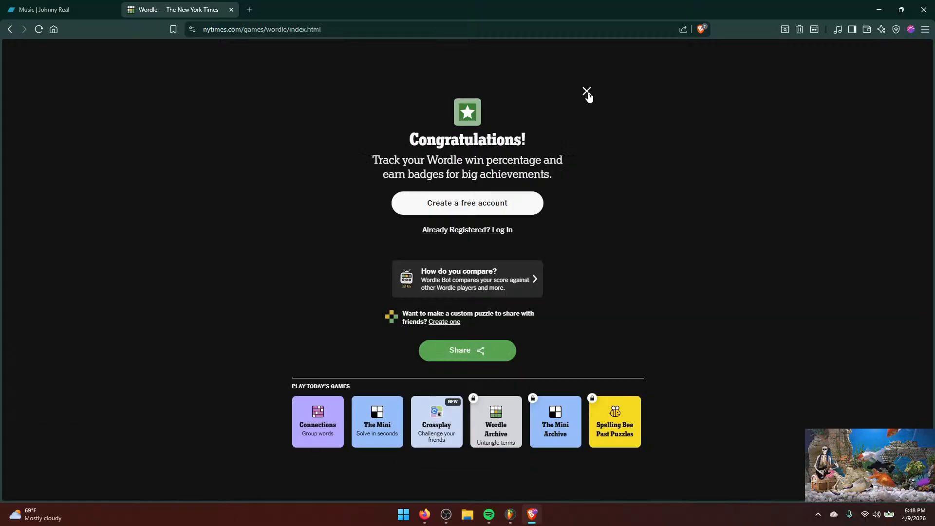
{"action": "left_click", "coordinate": [586, 92]}
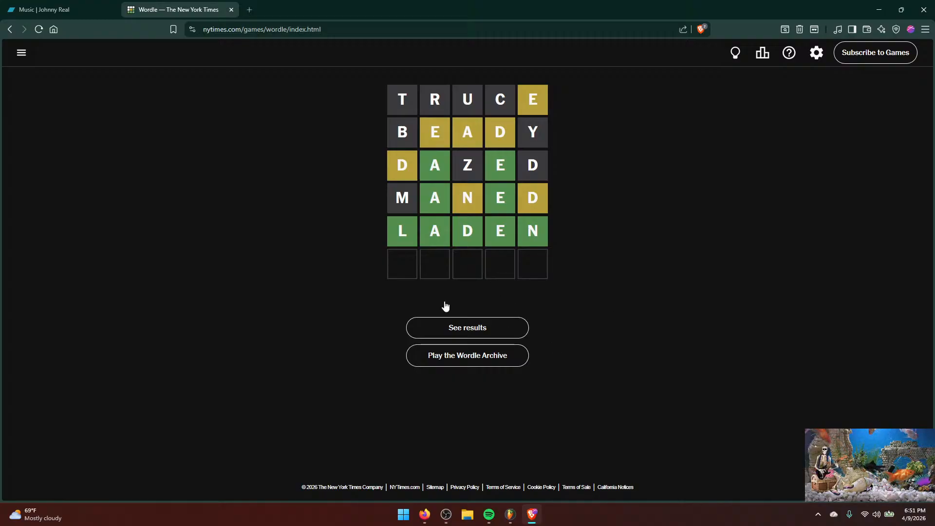
Switch to the artist's Bandcamp music page and pause the song playing in Spotify.
{"action": "left_click", "coordinate": [88, 13]}
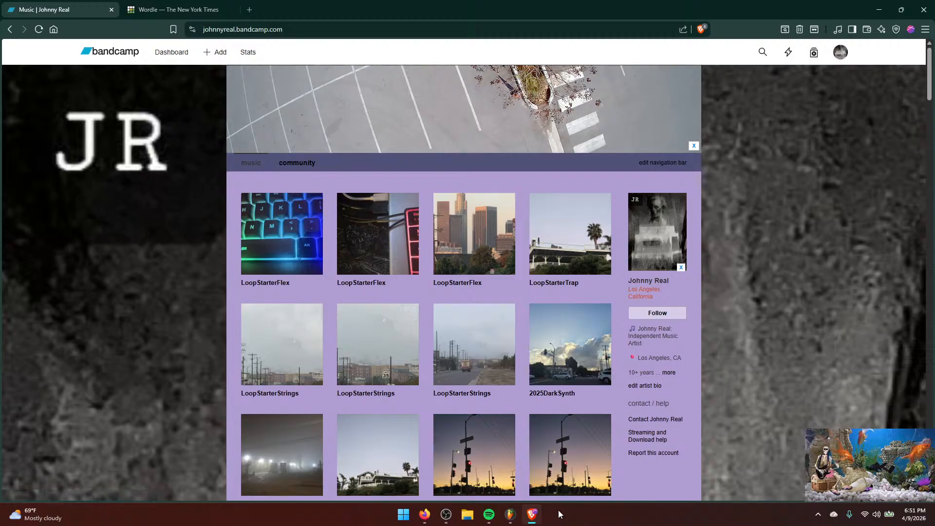
{"action": "mouse_move", "coordinate": [491, 518]}
{"action": "left_click", "coordinate": [494, 488]}
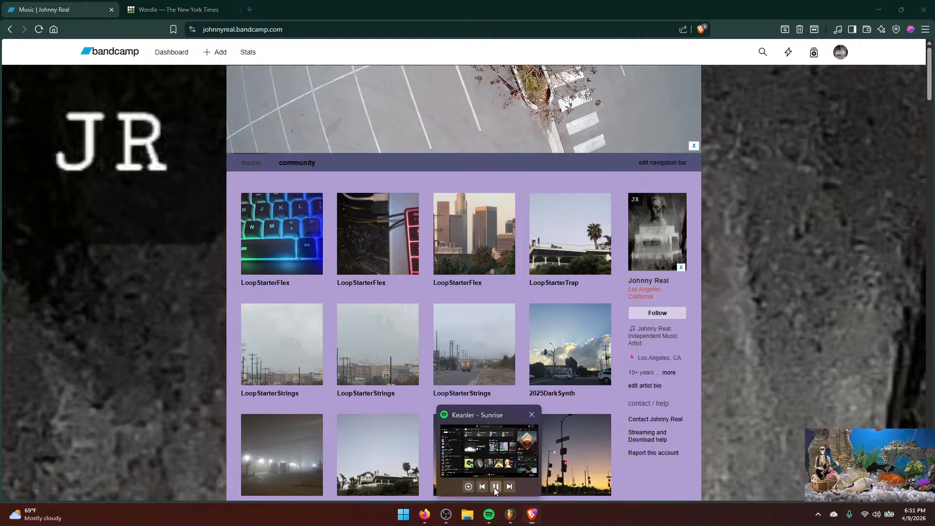
{"action": "left_click", "coordinate": [532, 515]}
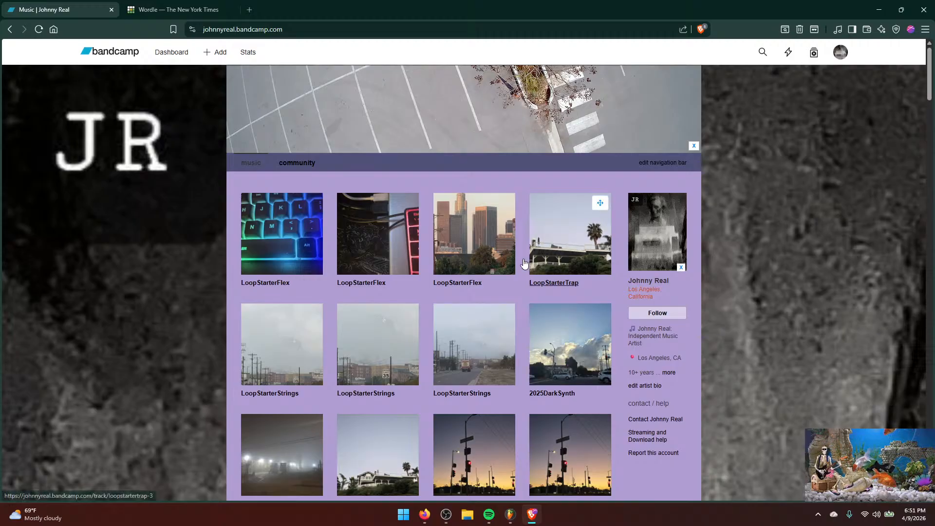
Open the LoopStarterFlex track with the city skyline cover, play it, look over its page and pause playback.
{"action": "left_click", "coordinate": [476, 250]}
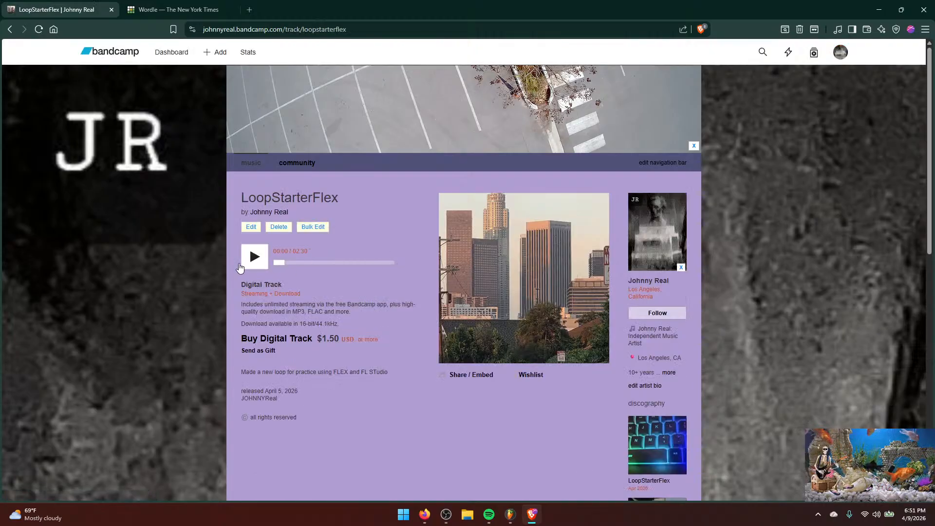
{"action": "left_click", "coordinate": [251, 257]}
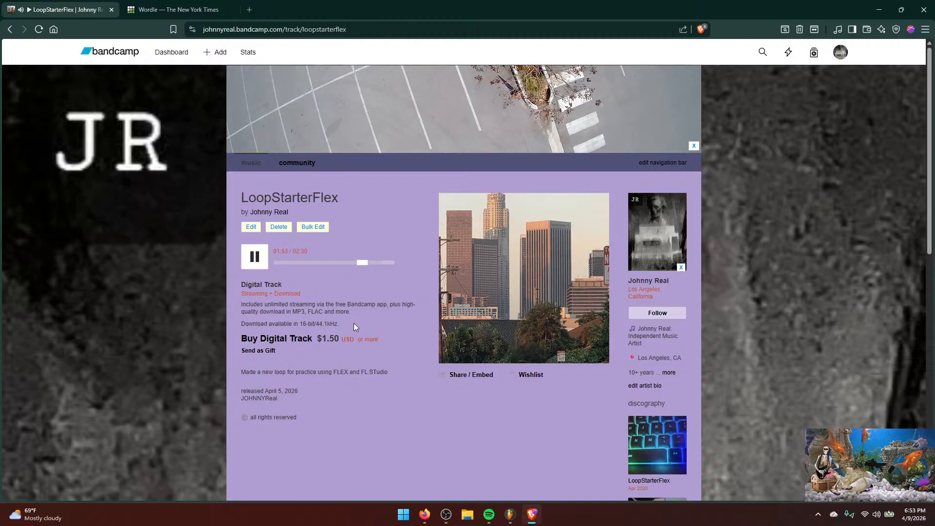
{"action": "scroll", "coordinate": [273, 266], "scroll_direction": "down", "scroll_amount": 10}
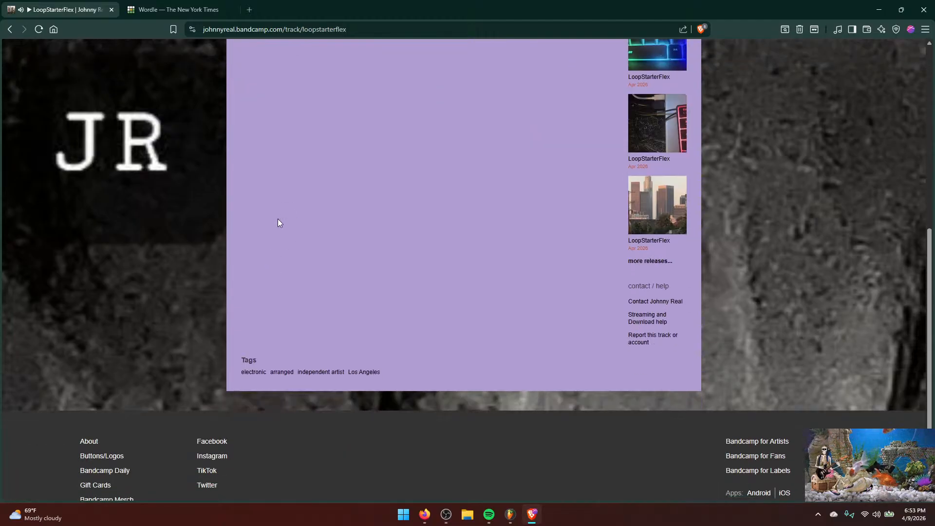
{"action": "scroll", "coordinate": [277, 222], "scroll_direction": "up", "scroll_amount": 10}
{"action": "scroll", "coordinate": [298, 208], "scroll_direction": "up", "scroll_amount": 2}
{"action": "left_click", "coordinate": [256, 263]}
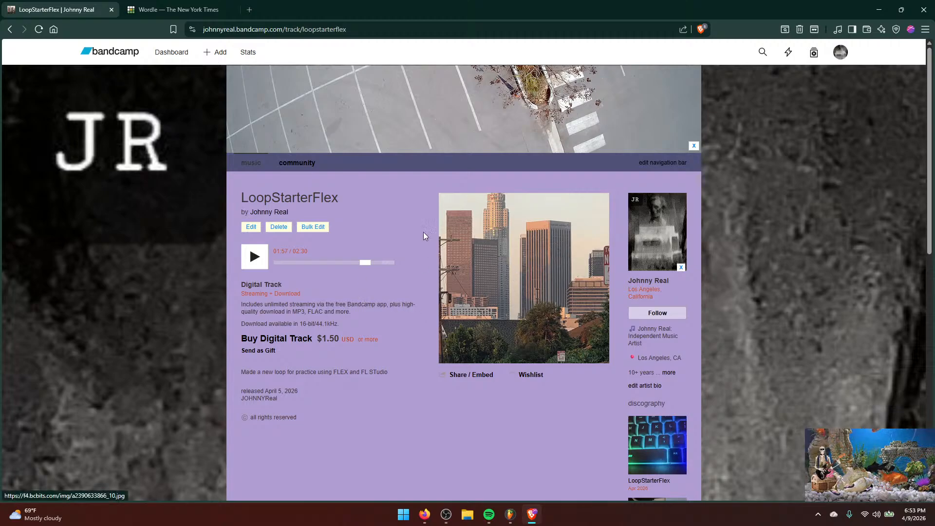
Return to the music list, play the LoopStarterFlex track with the cables and red-lit keyboard cover, and skip ahead to its last part.
{"action": "left_click", "coordinate": [251, 163]}
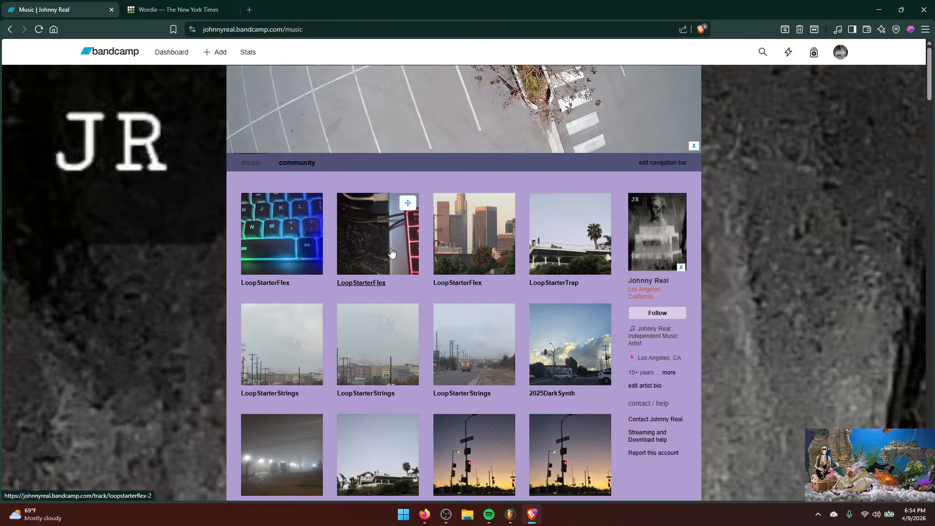
{"action": "left_click", "coordinate": [376, 244]}
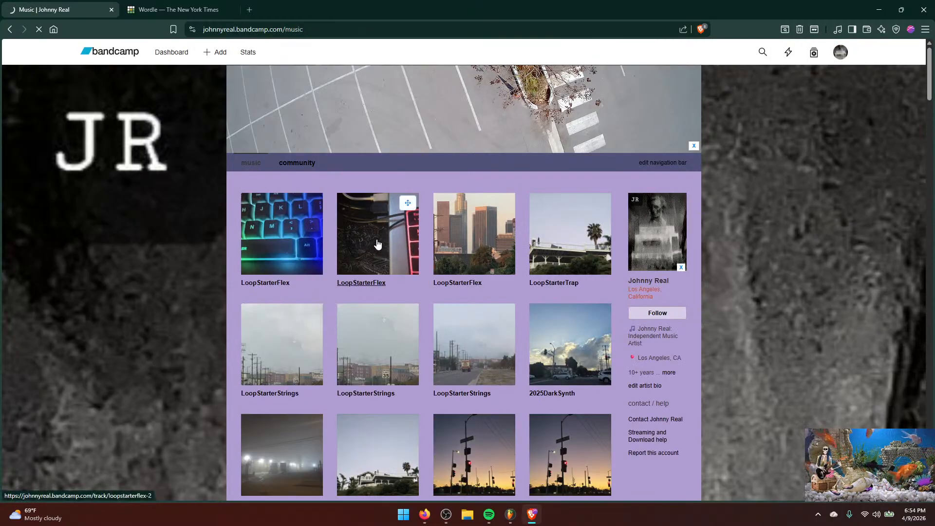
{"action": "left_click", "coordinate": [253, 258]}
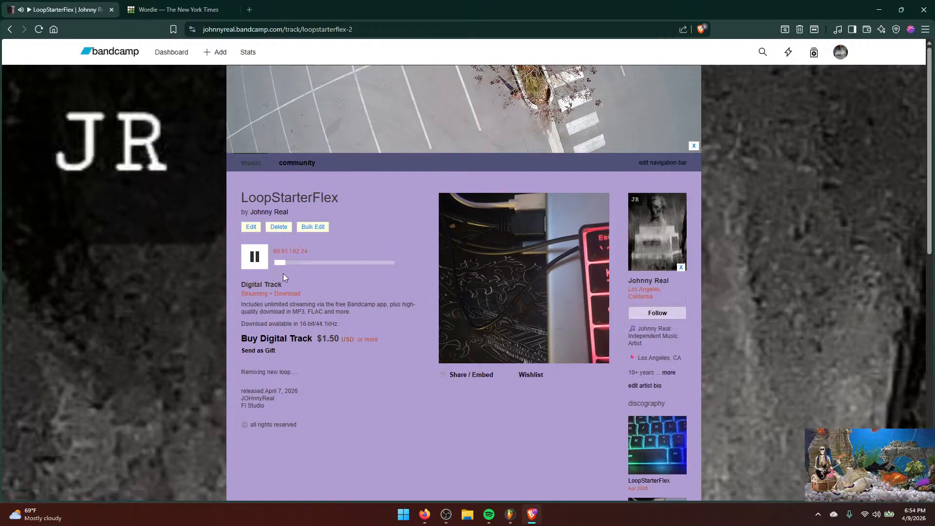
{"action": "left_click_drag", "start_coordinate": [280, 263], "coordinate": [367, 265]}
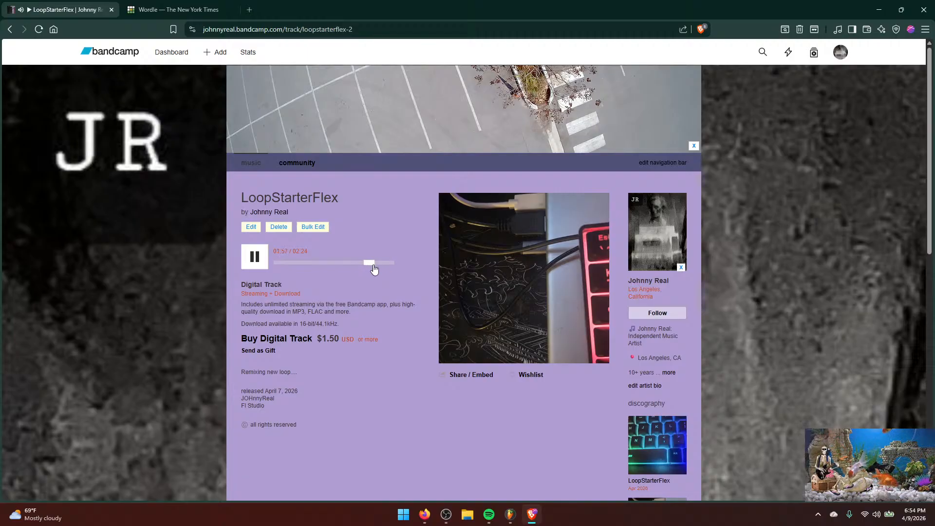
Pause the current track, return to the music list, and open and play the LoopStarterFlex track with the blue-green keyboard cover.
{"action": "left_click", "coordinate": [255, 258]}
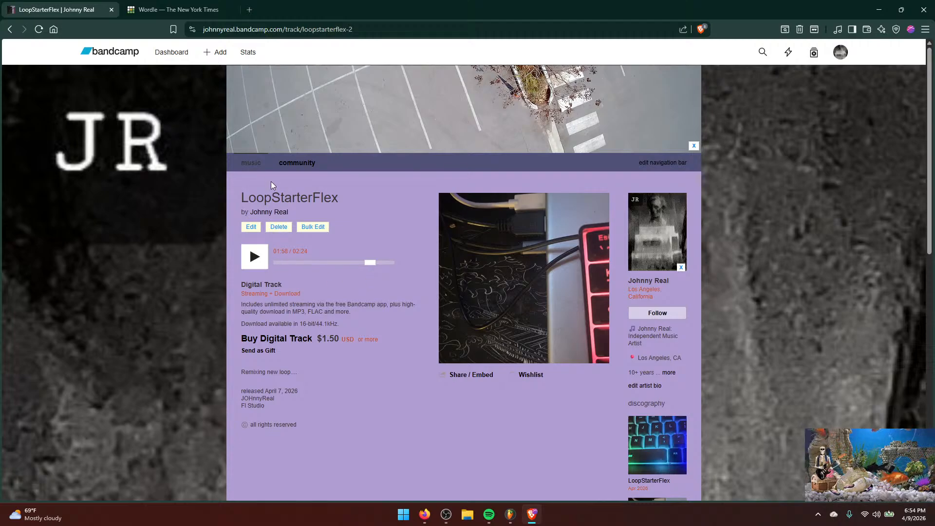
{"action": "left_click", "coordinate": [254, 164]}
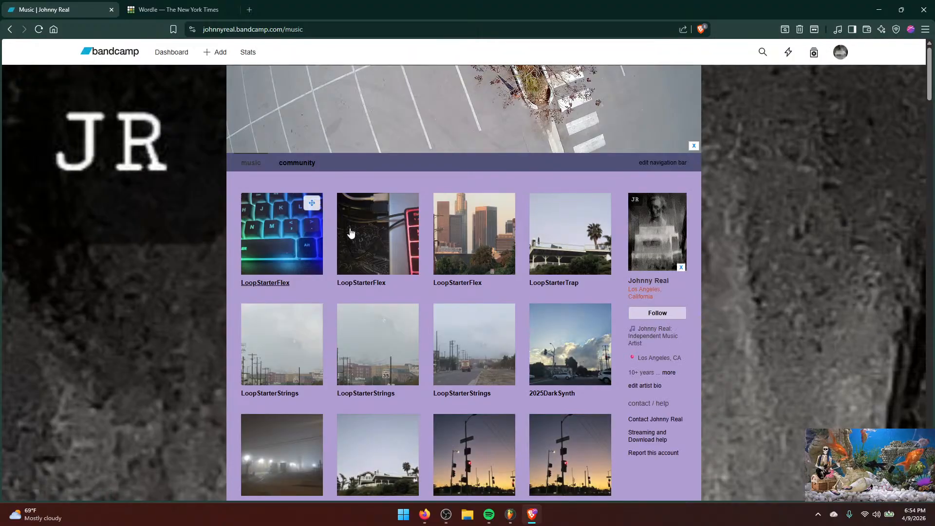
{"action": "left_click", "coordinate": [283, 234]}
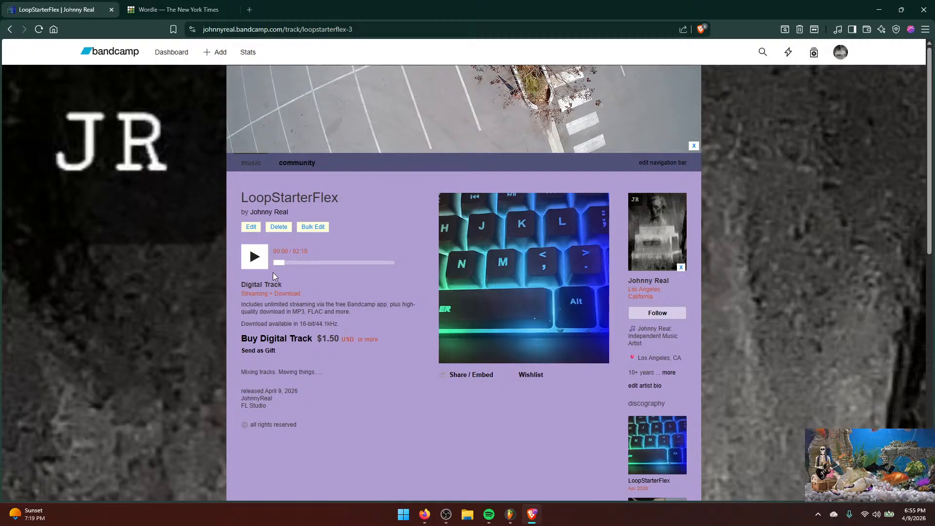
{"action": "left_click", "coordinate": [257, 259]}
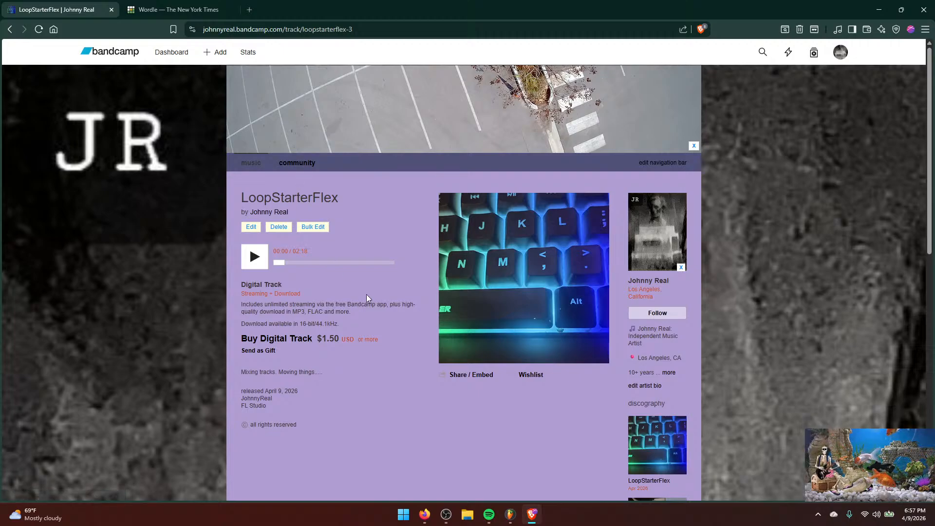
Switch to FL Studio and open the LoopStarterFlex.flp project.
{"action": "left_click", "coordinate": [510, 519]}
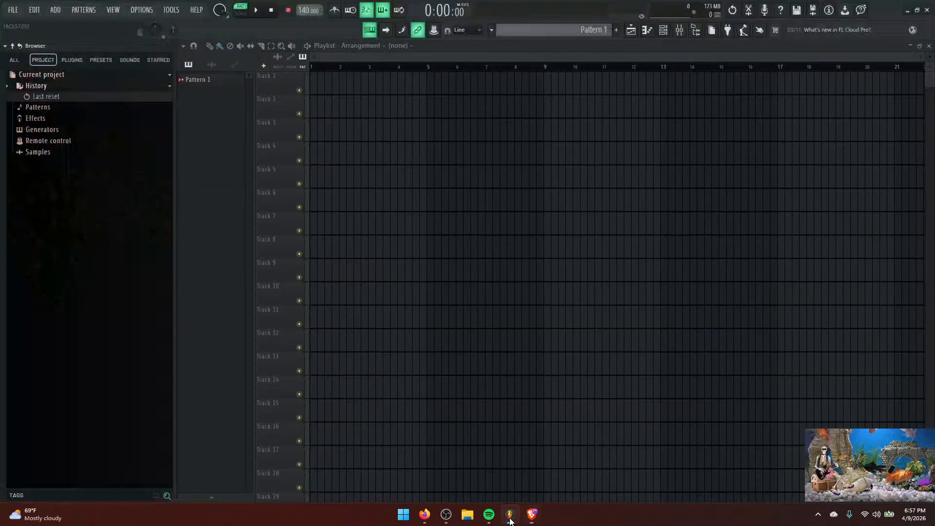
{"action": "left_click", "coordinate": [510, 519]}
{"action": "left_click", "coordinate": [510, 519]}
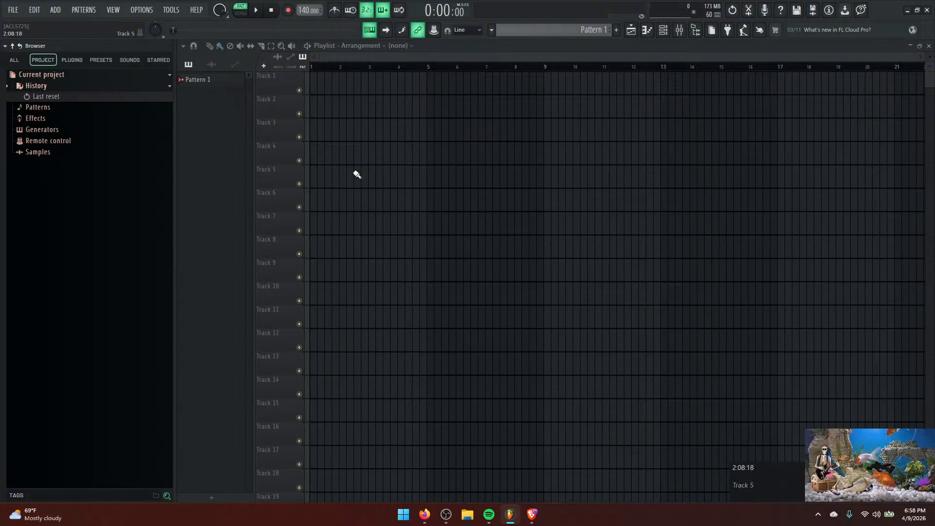
{"action": "left_click", "coordinate": [13, 10]}
{"action": "left_click", "coordinate": [30, 140]}
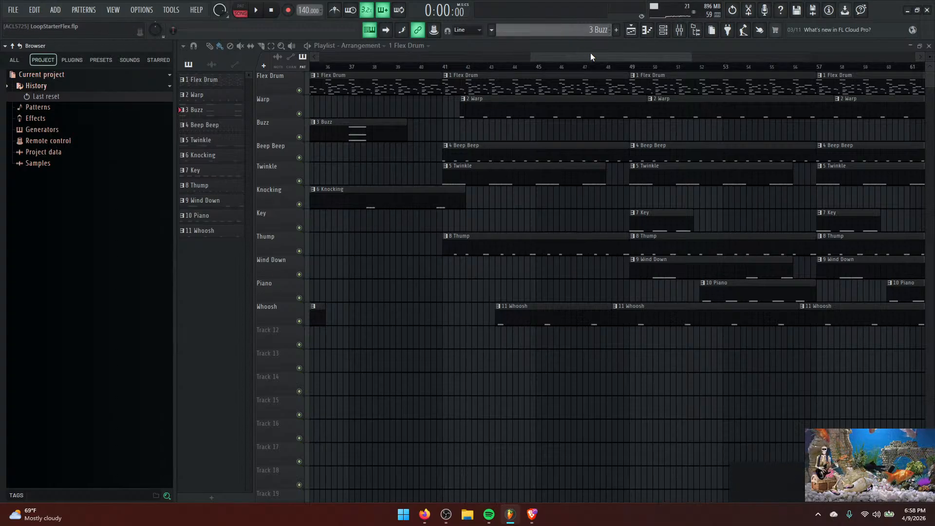
Play the arrangement from bar 41, return to its opening section and stop playback.
{"action": "left_click_drag", "start_coordinate": [591, 53], "coordinate": [547, 58]}
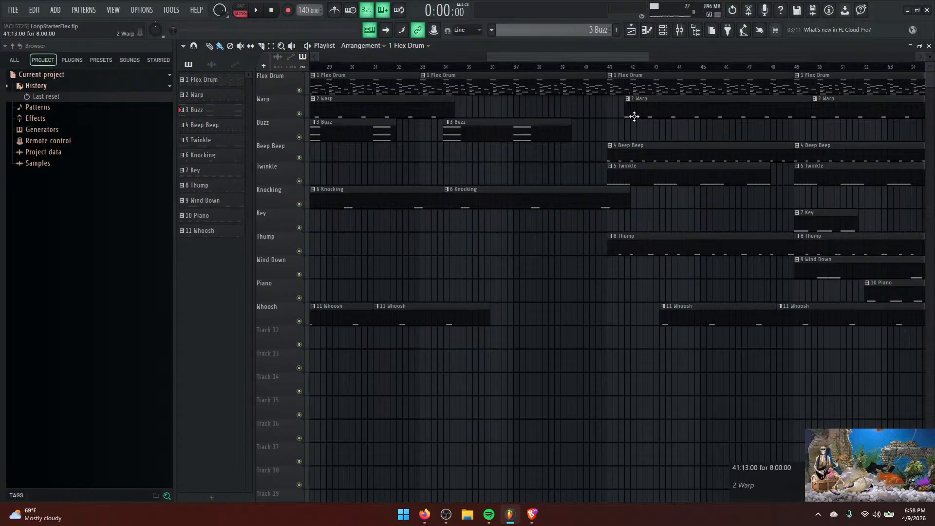
{"action": "mouse_move", "coordinate": [566, 58]}
{"action": "left_mouse_down"}
{"action": "mouse_move", "coordinate": [618, 50]}
{"action": "mouse_move", "coordinate": [595, 48]}
{"action": "left_mouse_up"}
{"action": "left_click", "coordinate": [502, 67]}
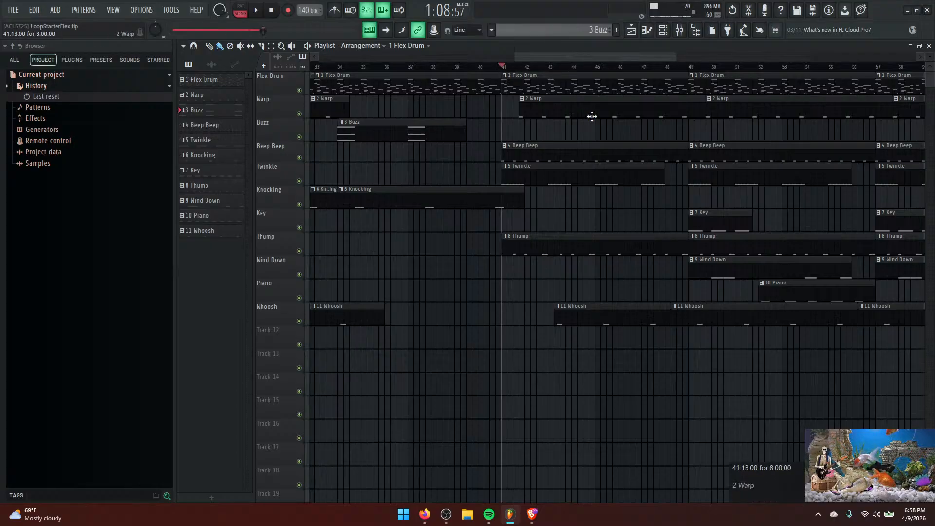
{"action": "key", "text": "space"}
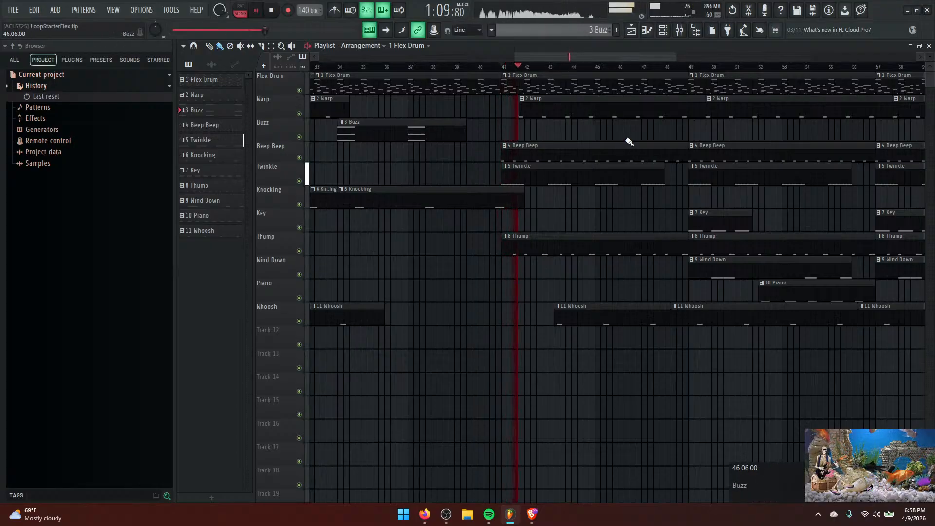
{"action": "left_click_drag", "start_coordinate": [595, 53], "coordinate": [370, 56]}
{"action": "left_click", "coordinate": [527, 67]}
{"action": "key", "text": "space"}
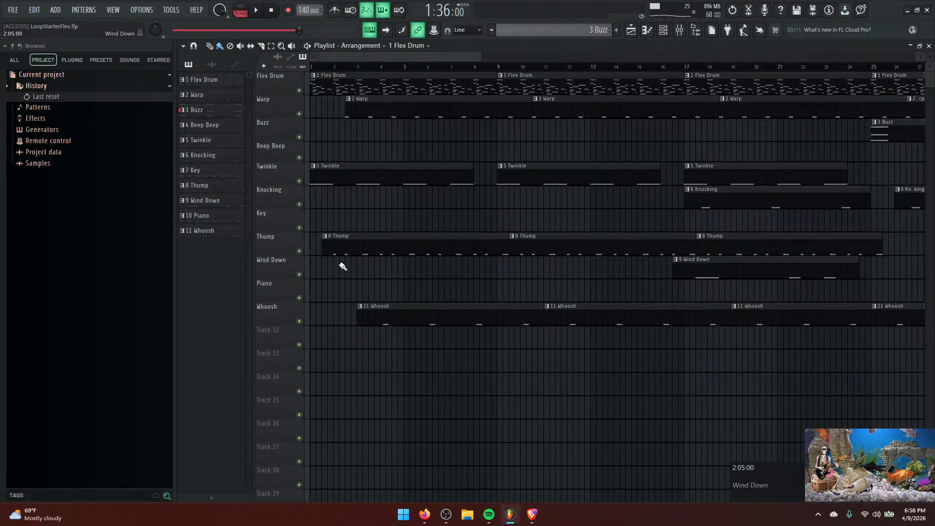
Play the song's opening bars several times, restarting around bars 1 to 3, and stop.
{"action": "key", "text": "space"}
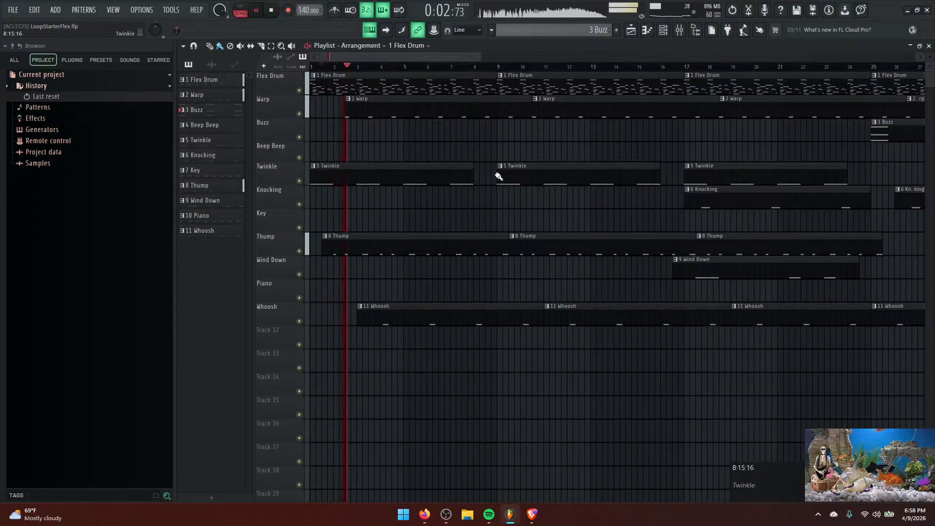
{"action": "key", "text": "space"}
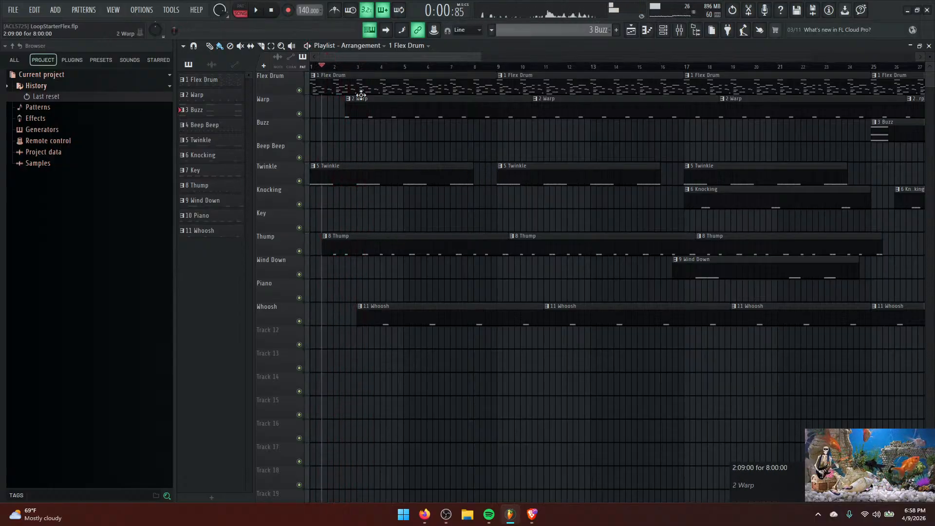
{"action": "key", "text": "space"}
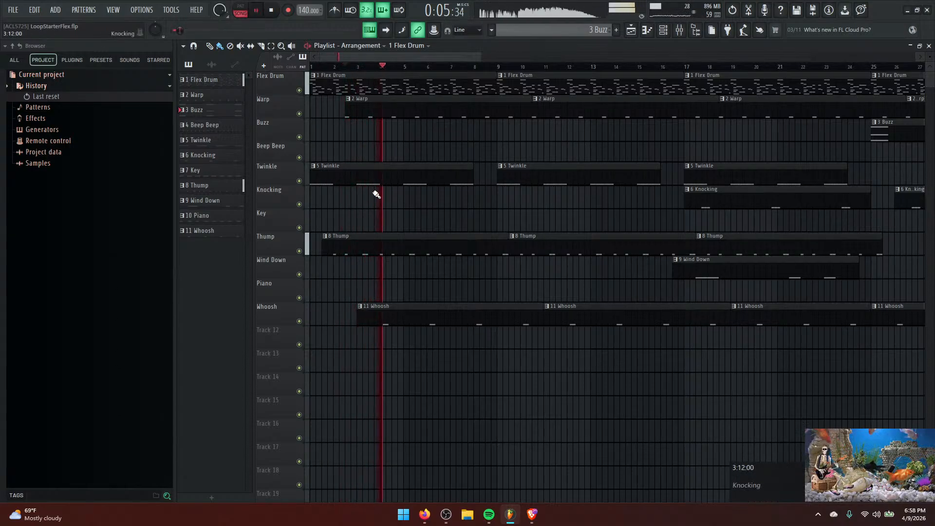
{"action": "key", "text": "space"}
{"action": "key", "text": "space"}
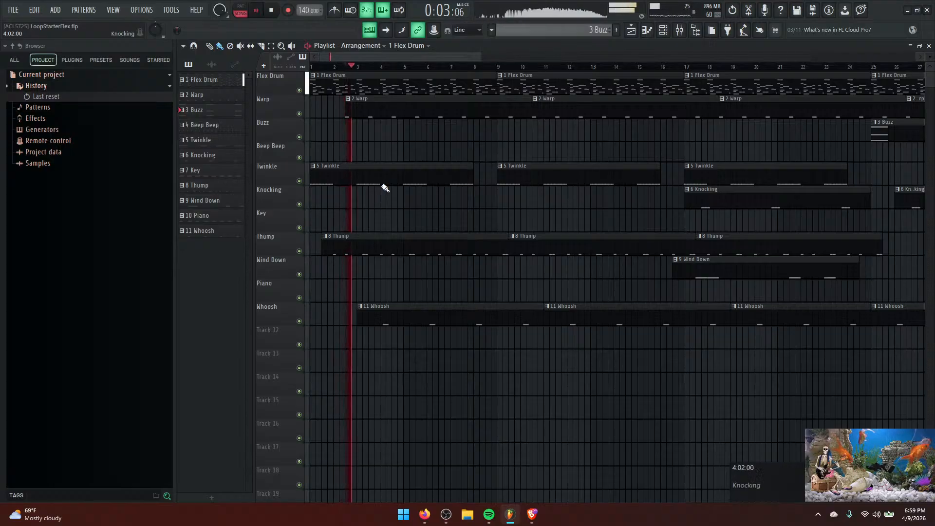
{"action": "key", "text": "space"}
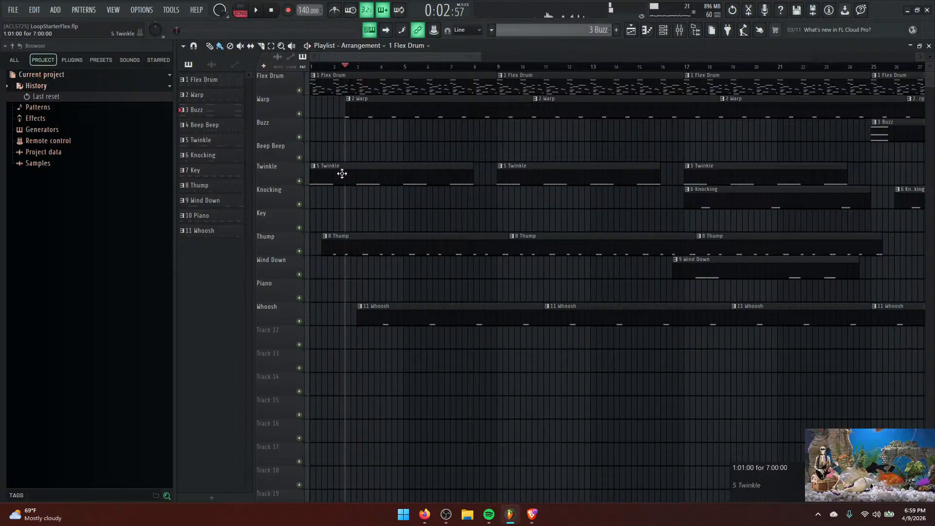
Select the Twinkle pattern and display the channel rack and the mixer over the playlist.
{"action": "scroll", "coordinate": [598, 31], "scroll_direction": "down", "scroll_amount": 2}
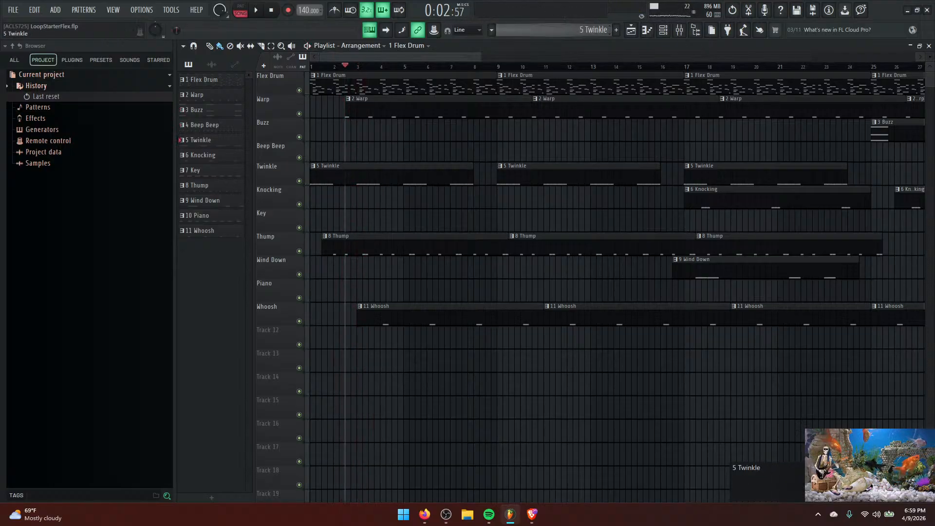
{"action": "left_click", "coordinate": [664, 33]}
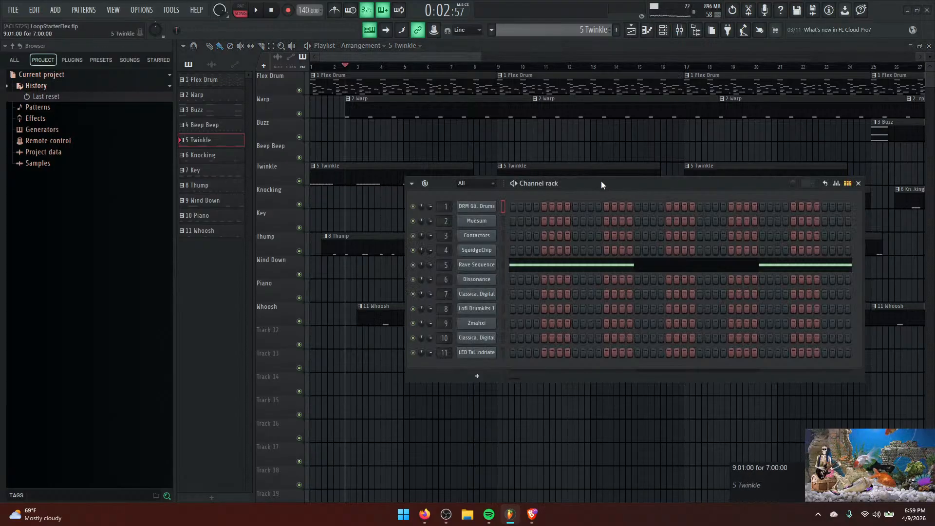
{"action": "left_click_drag", "start_coordinate": [596, 182], "coordinate": [588, 135]}
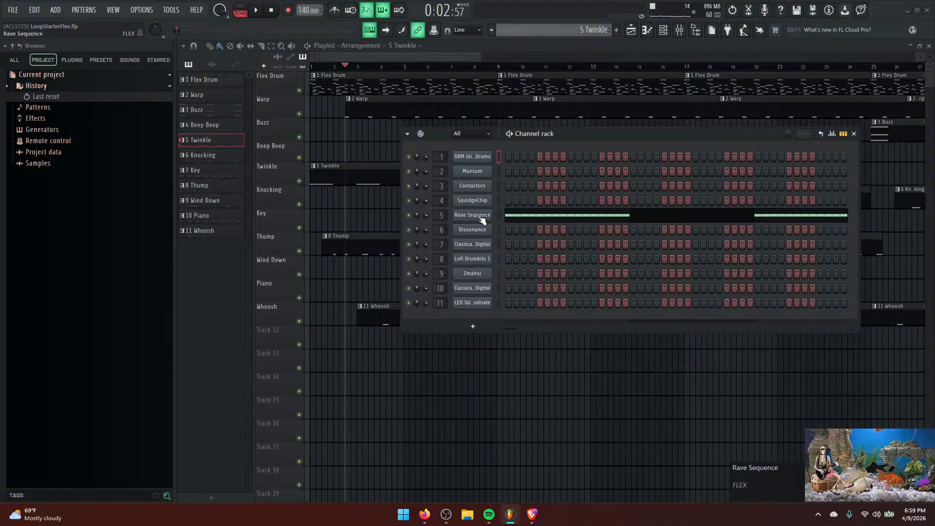
{"action": "left_click", "coordinate": [680, 31]}
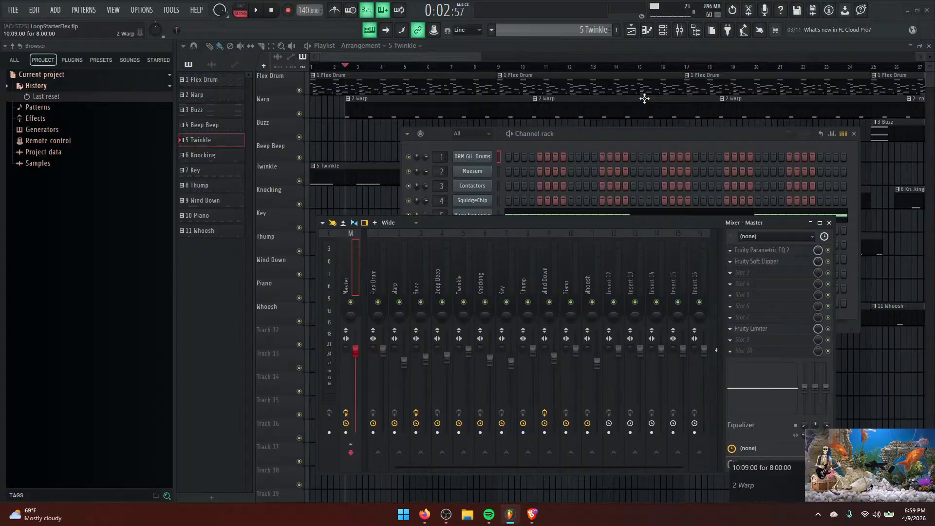
Listen to the opening bars with the Twinkle mixer track soloed, and replay them with all tracks unmuted.
{"action": "left_click", "coordinate": [466, 263]}
{"action": "right_click", "coordinate": [464, 302]}
{"action": "key", "text": "space"}
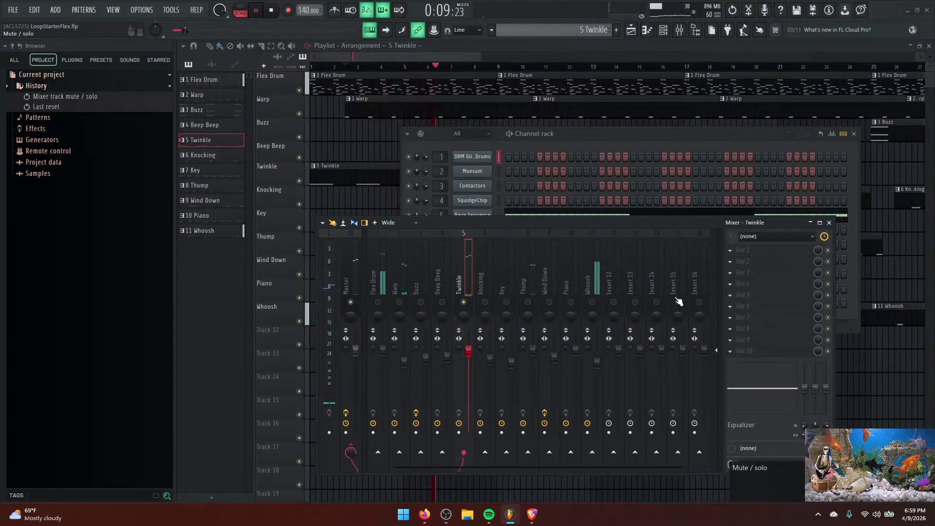
{"action": "mouse_move", "coordinate": [668, 223]}
{"action": "left_mouse_down"}
{"action": "mouse_move", "coordinate": [715, 210]}
{"action": "mouse_move", "coordinate": [717, 226]}
{"action": "mouse_move", "coordinate": [681, 220]}
{"action": "left_mouse_up"}
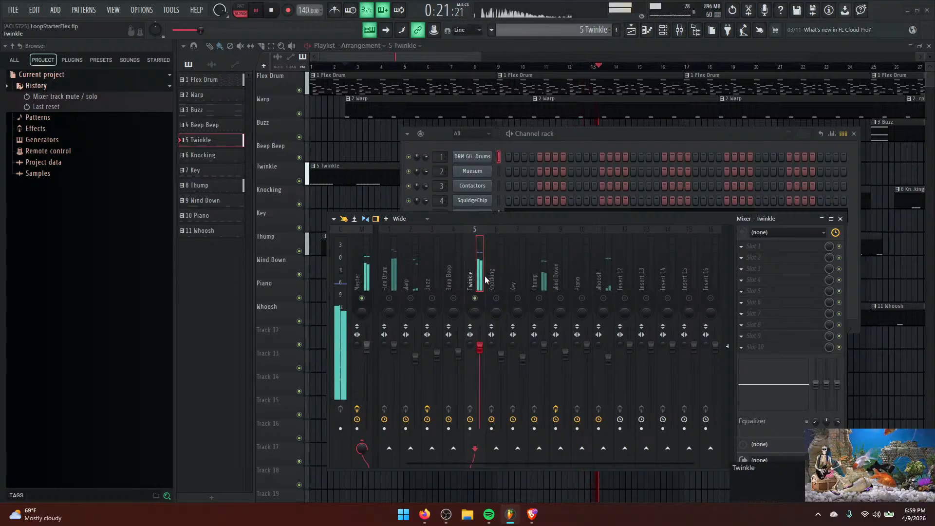
{"action": "key", "text": "space"}
{"action": "right_click", "coordinate": [479, 299]}
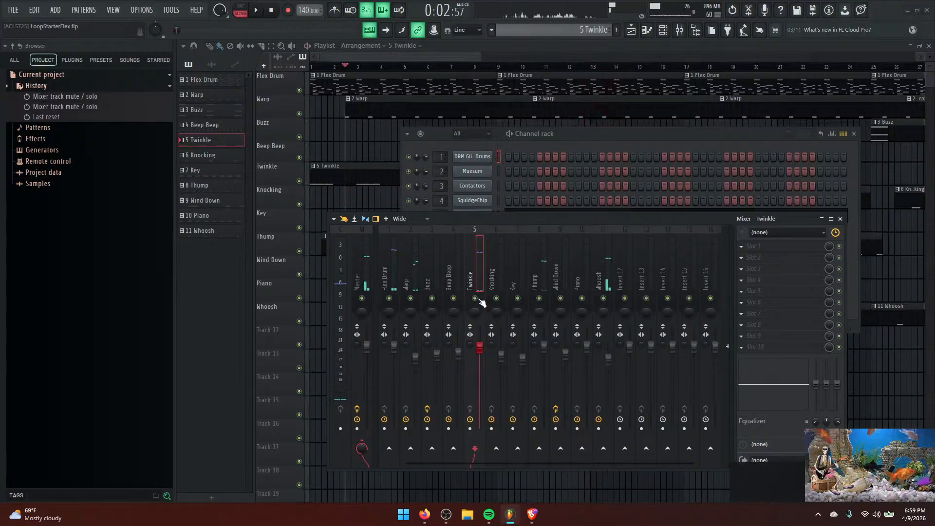
{"action": "key", "text": "space"}
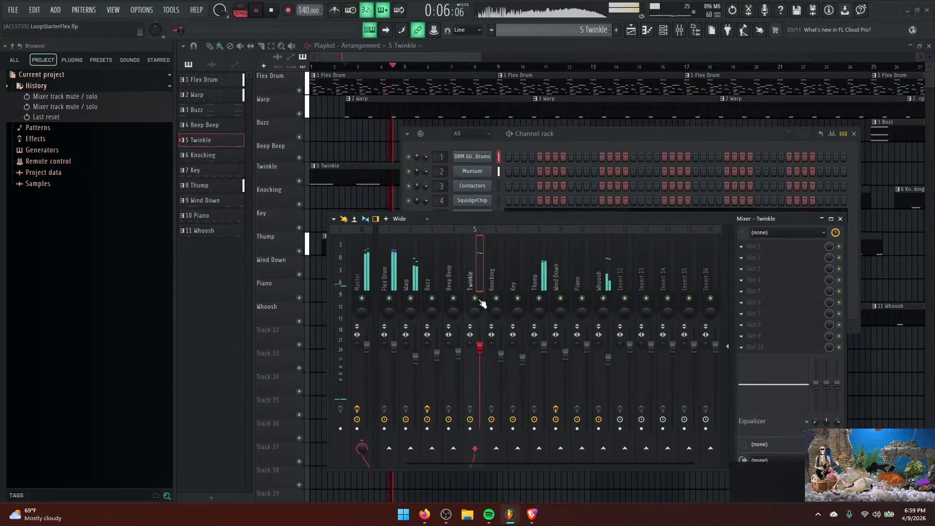
{"action": "key", "text": "space"}
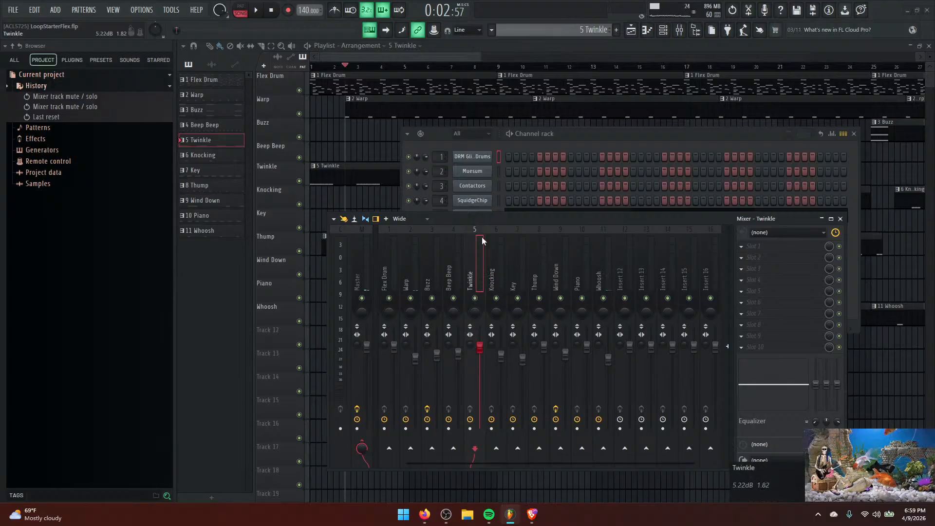
Arrange the mixer below the channel rack and inspect the FLEX presets of the Zmahxi and Rave Sequence channels.
{"action": "left_click_drag", "start_coordinate": [575, 223], "coordinate": [555, 329]}
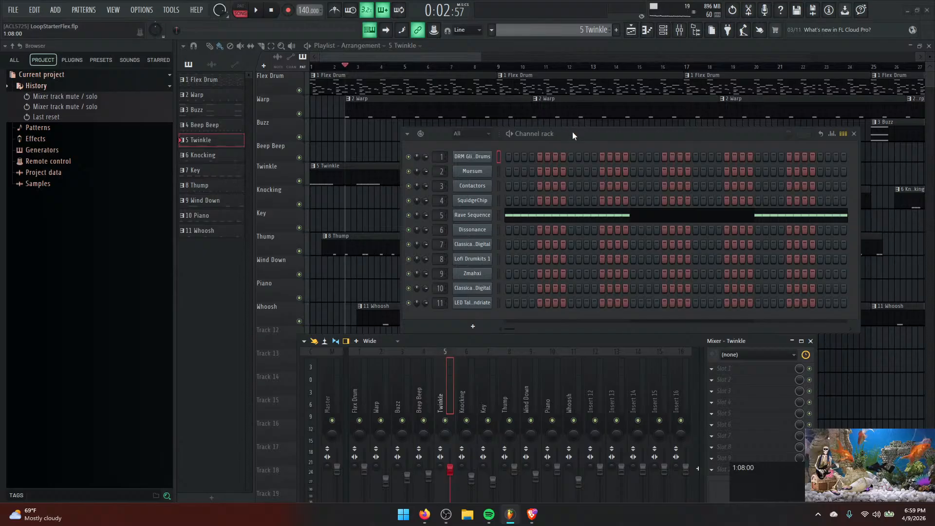
{"action": "left_click_drag", "start_coordinate": [571, 131], "coordinate": [532, 83]}
{"action": "left_click", "coordinate": [427, 225]}
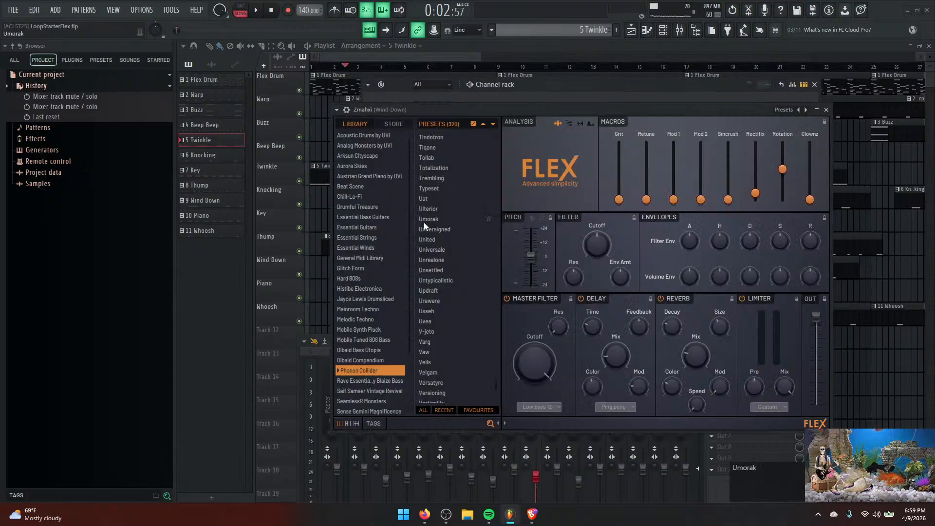
{"action": "left_click", "coordinate": [826, 110]}
{"action": "left_click", "coordinate": [441, 166]}
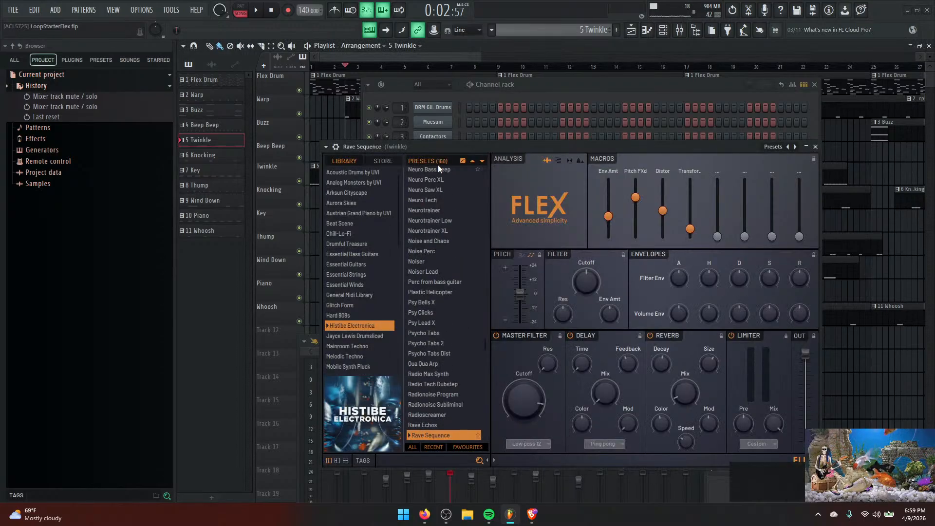
{"action": "left_click", "coordinate": [821, 150]}
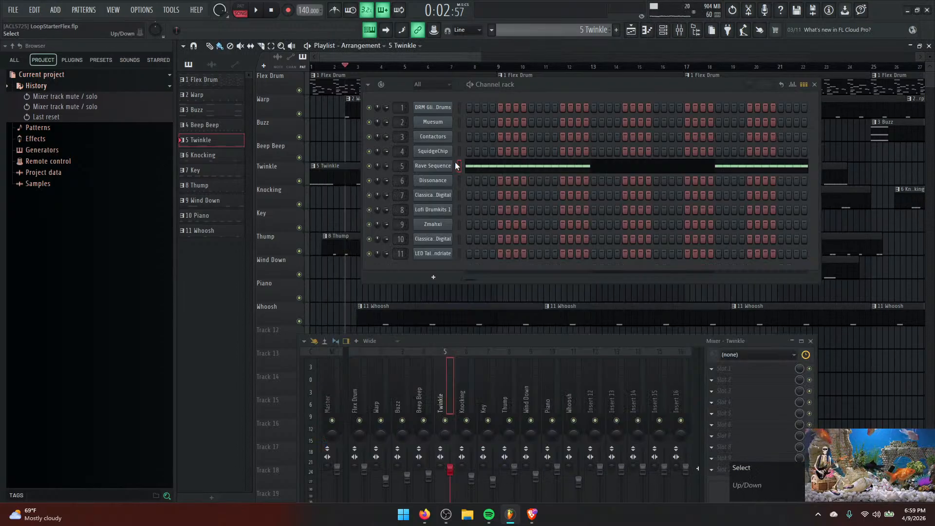
Inspect the FLEX presets of the Contactors and LED Talkative Alexandriate channels, closing each plugin window.
{"action": "left_click", "coordinate": [437, 137]}
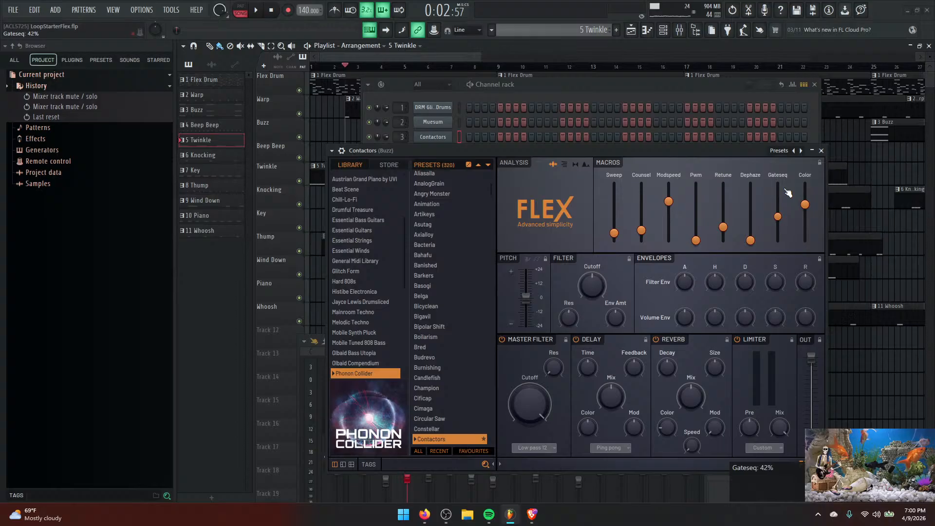
{"action": "left_click", "coordinate": [821, 151]}
{"action": "left_click", "coordinate": [431, 253]}
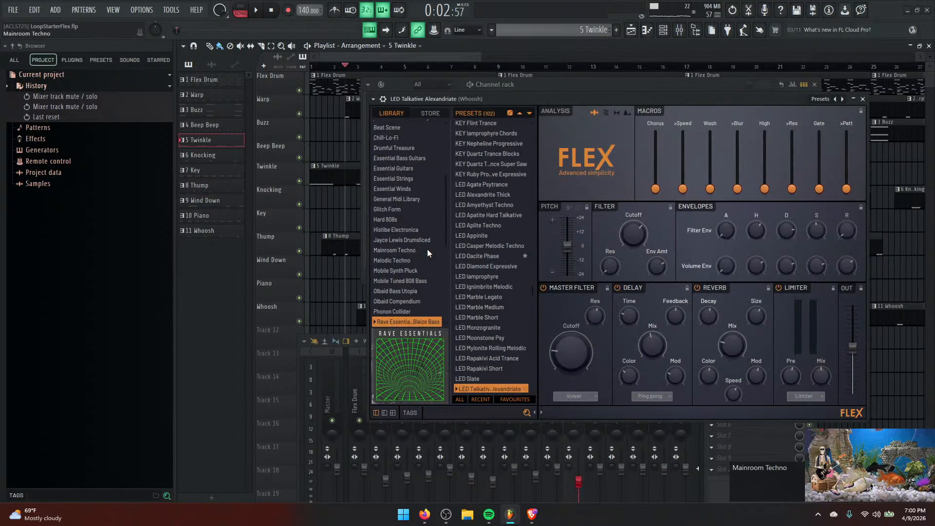
{"action": "left_click", "coordinate": [863, 99]}
Return the playback position to the song's start and add an FPC channel to the channel rack.
{"action": "left_click_drag", "start_coordinate": [615, 86], "coordinate": [646, 102]}
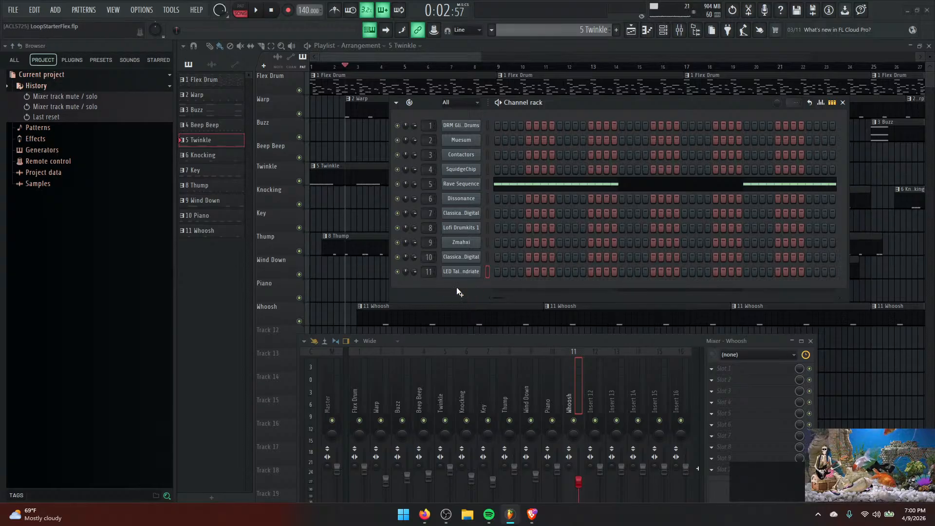
{"action": "mouse_move", "coordinate": [583, 104]}
{"action": "left_mouse_down"}
{"action": "mouse_move", "coordinate": [595, 98]}
{"action": "mouse_move", "coordinate": [587, 80]}
{"action": "mouse_move", "coordinate": [574, 102]}
{"action": "left_mouse_up"}
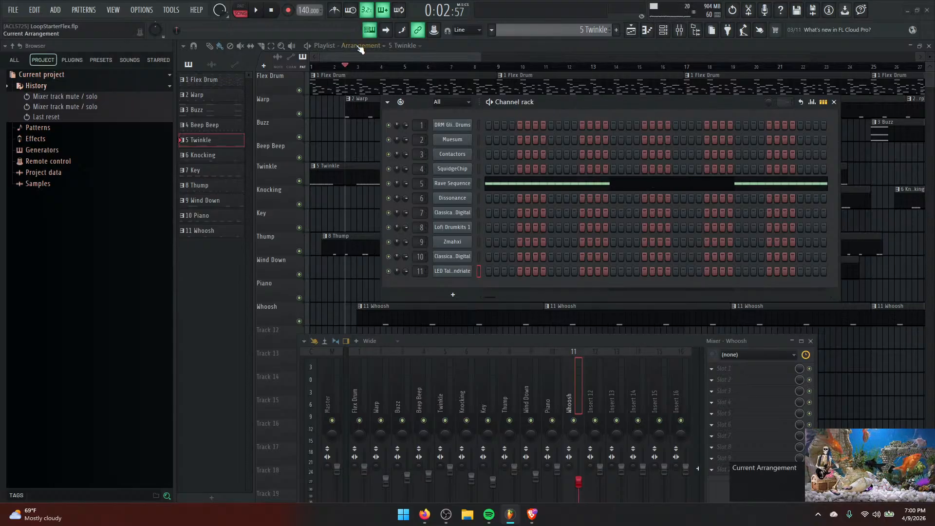
{"action": "left_click_drag", "start_coordinate": [345, 65], "coordinate": [303, 66]}
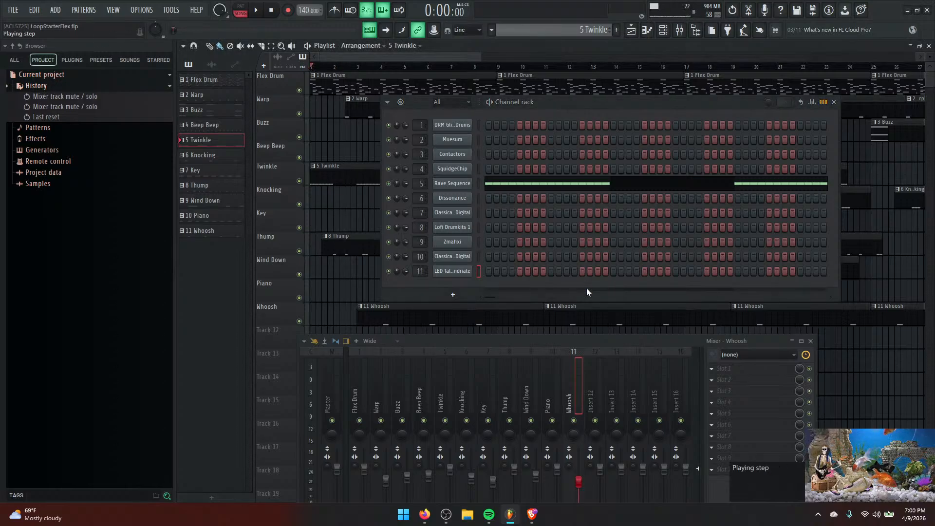
{"action": "left_click", "coordinate": [457, 295]}
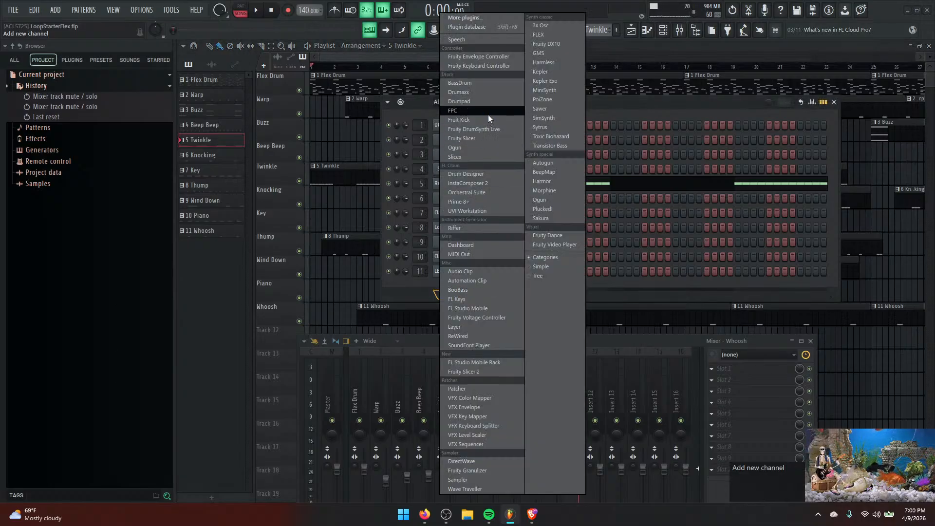
{"action": "left_click", "coordinate": [451, 111]}
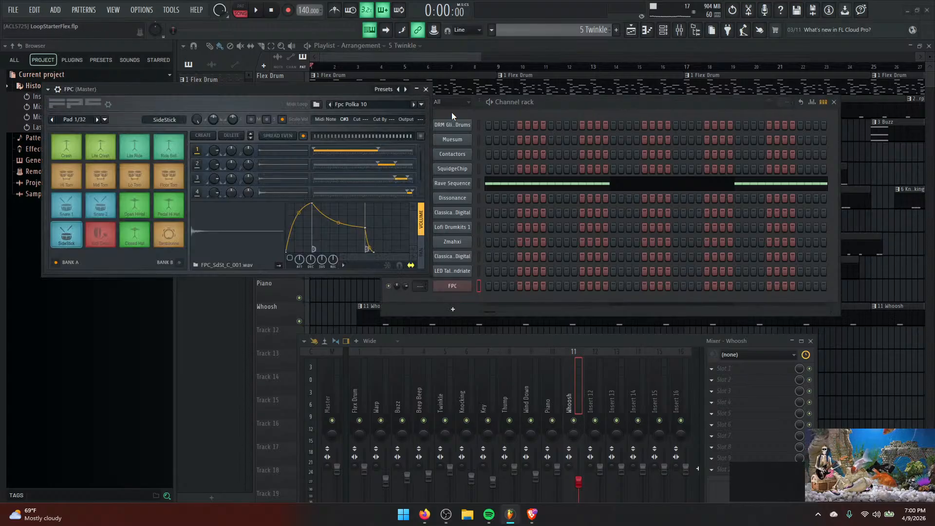
Load the House preset from the Electronic presets into the new FPC.
{"action": "left_click_drag", "start_coordinate": [261, 90], "coordinate": [521, 125]}
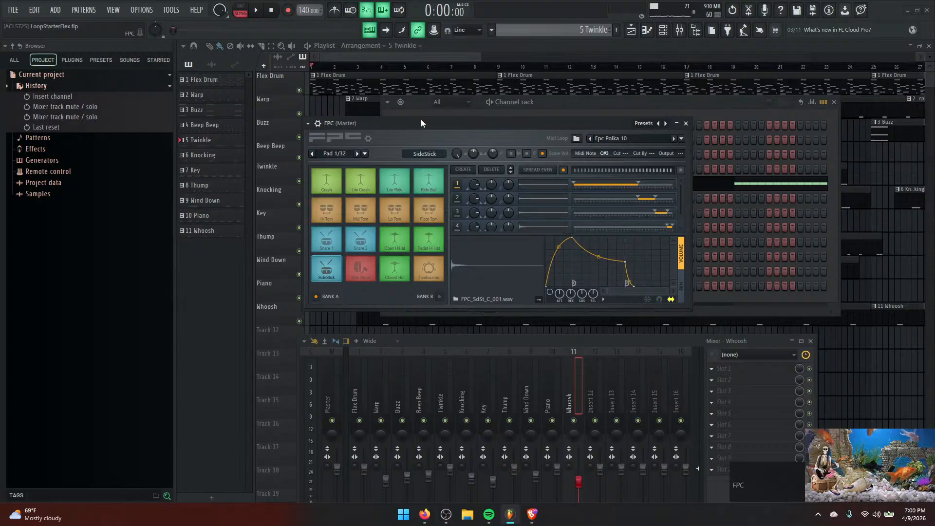
{"action": "left_click", "coordinate": [309, 124]}
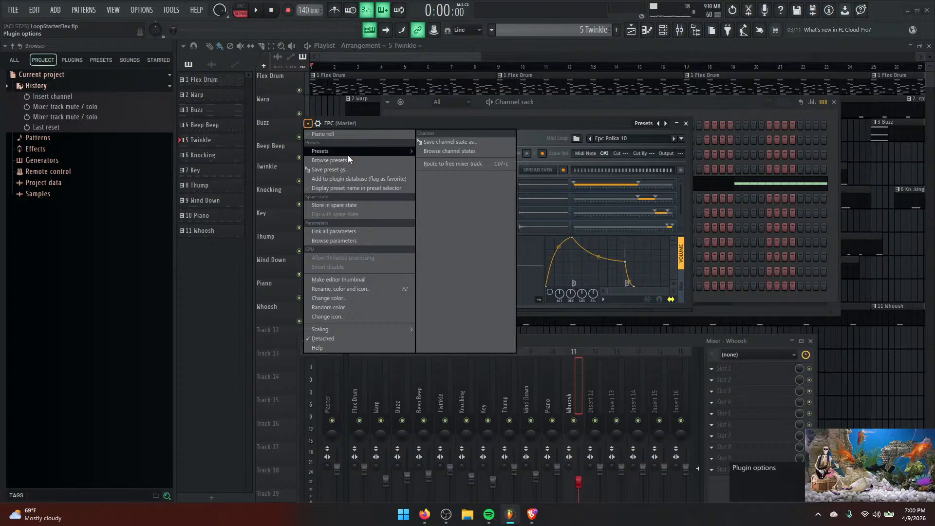
{"action": "mouse_move", "coordinate": [362, 152]}
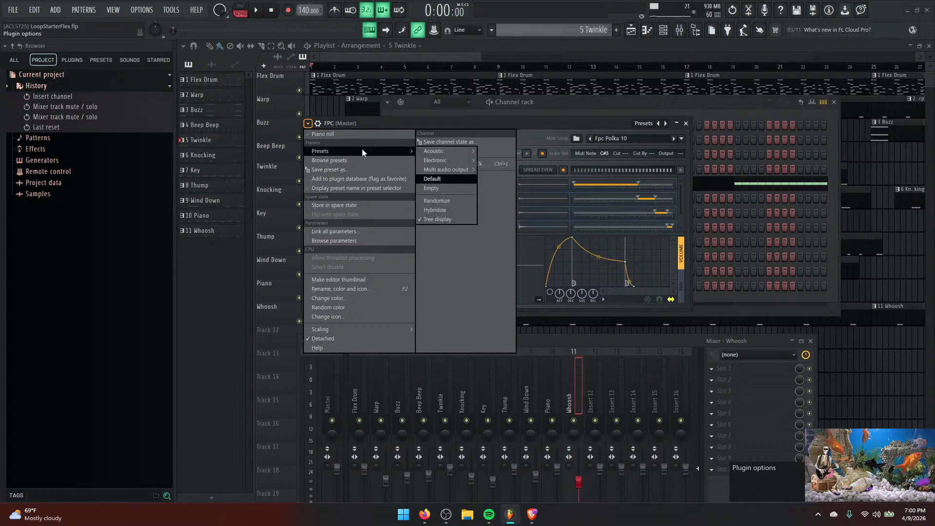
{"action": "mouse_move", "coordinate": [431, 164]}
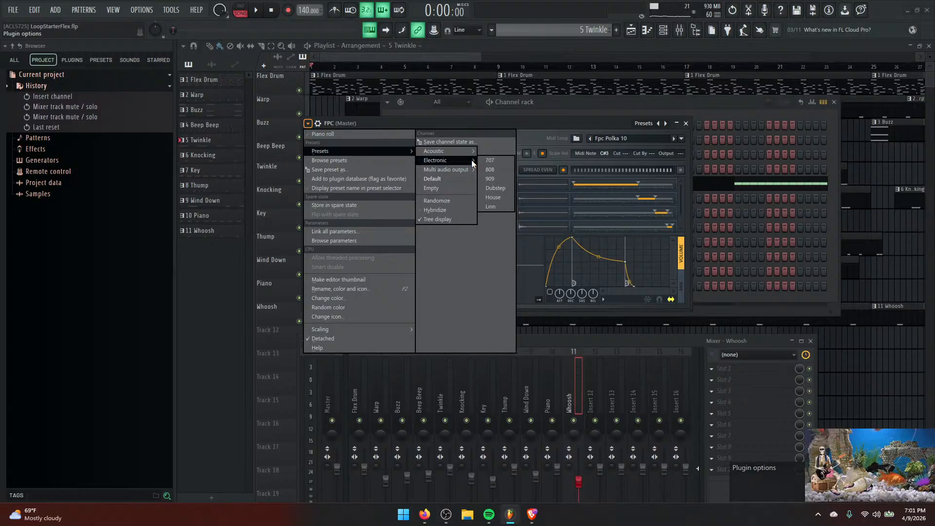
{"action": "left_click", "coordinate": [493, 197]}
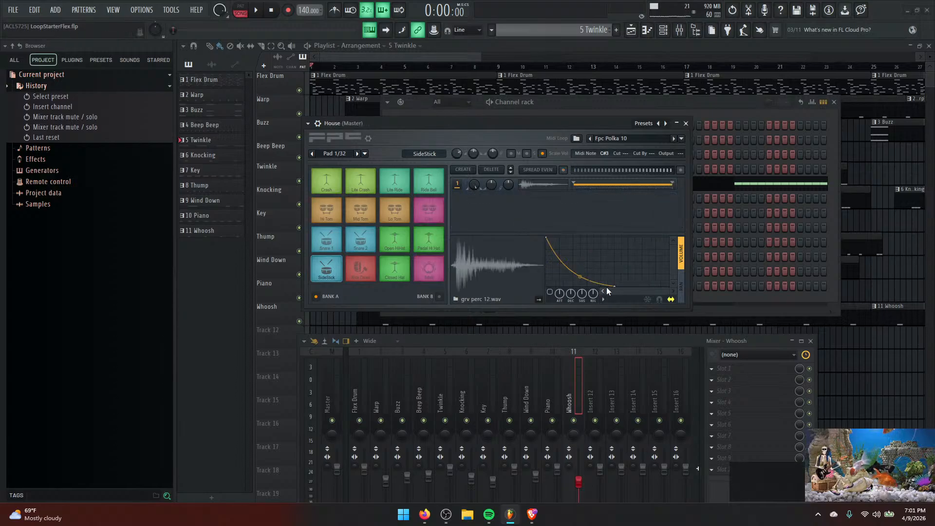
Load the Fpc Ambient Groove 01 MIDI loop into the House FPC and place its window below the channel rack.
{"action": "key", "text": "space"}
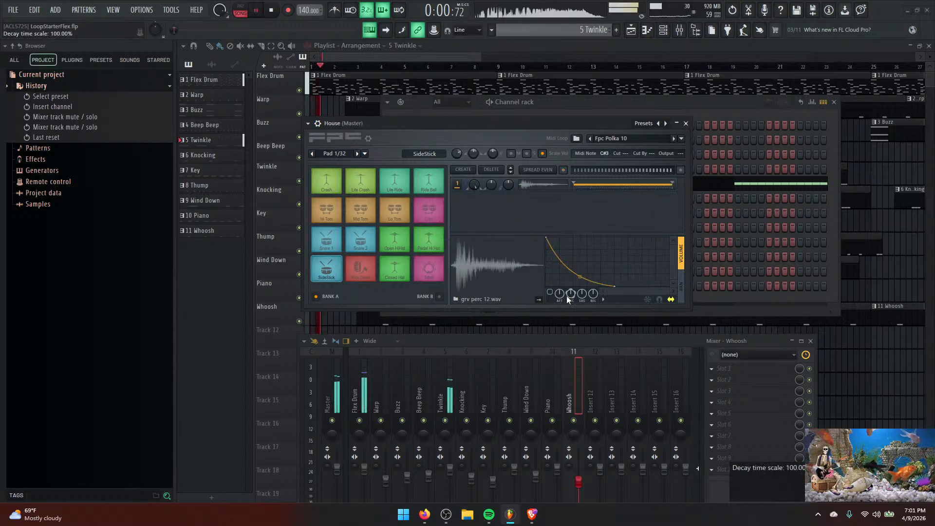
{"action": "key", "text": "space"}
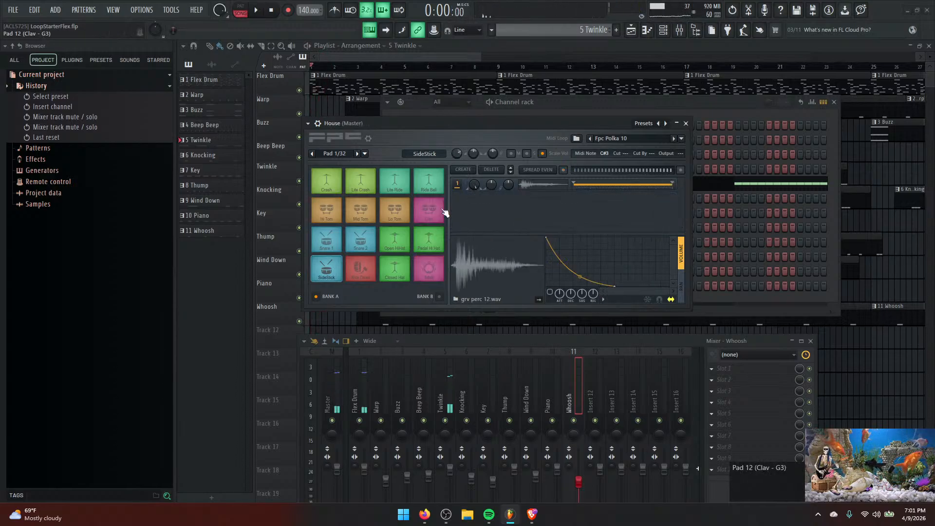
{"action": "left_click", "coordinate": [673, 138]}
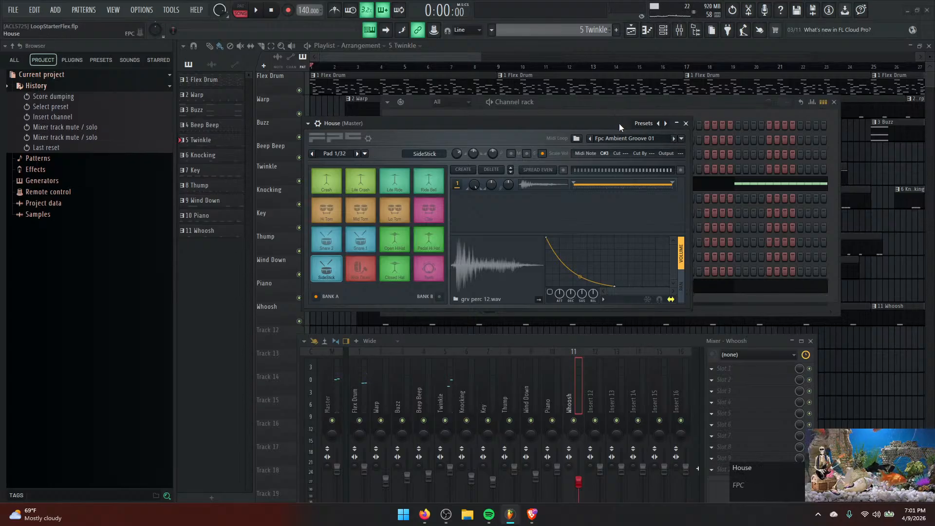
{"action": "left_click_drag", "start_coordinate": [618, 123], "coordinate": [687, 341]}
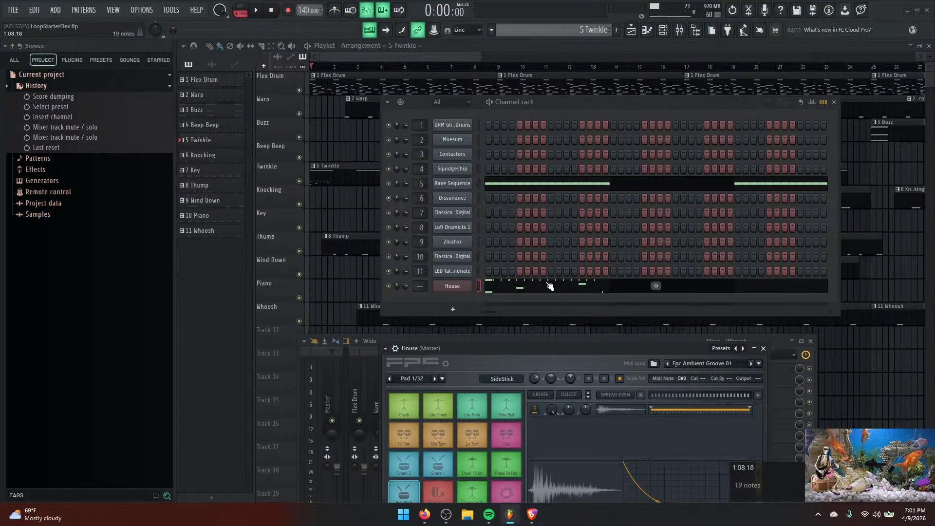
Reopen the recent project LoopStarterFlex.flp without saving the current changes.
{"action": "left_click", "coordinate": [13, 10]}
{"action": "mouse_move", "coordinate": [88, 122]}
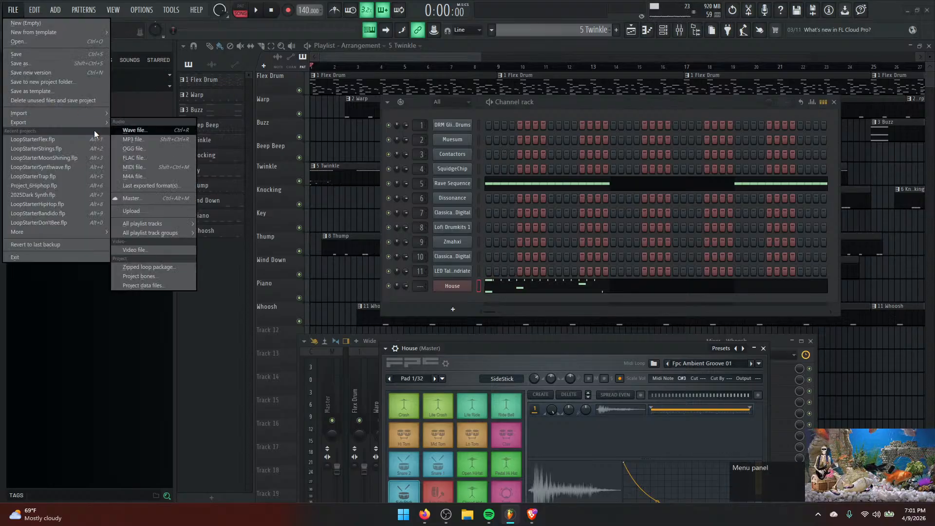
{"action": "left_click", "coordinate": [70, 140]}
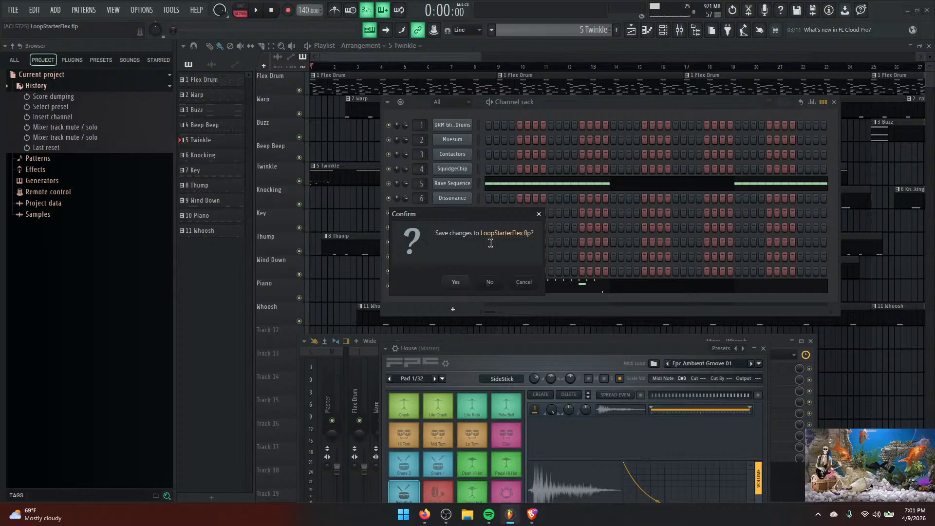
{"action": "left_click", "coordinate": [490, 282]}
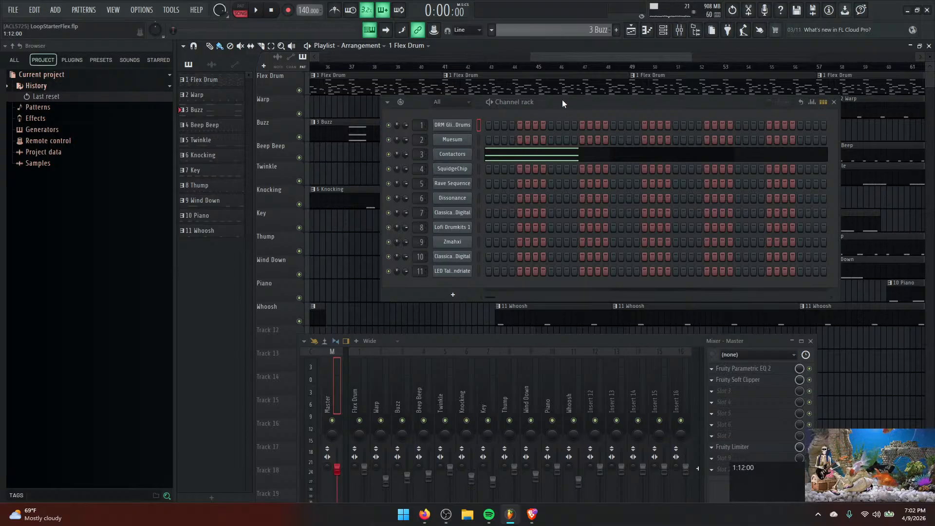
Create a new pattern after Whoosh and name it 12.
{"action": "left_click_drag", "start_coordinate": [562, 103], "coordinate": [546, 127]}
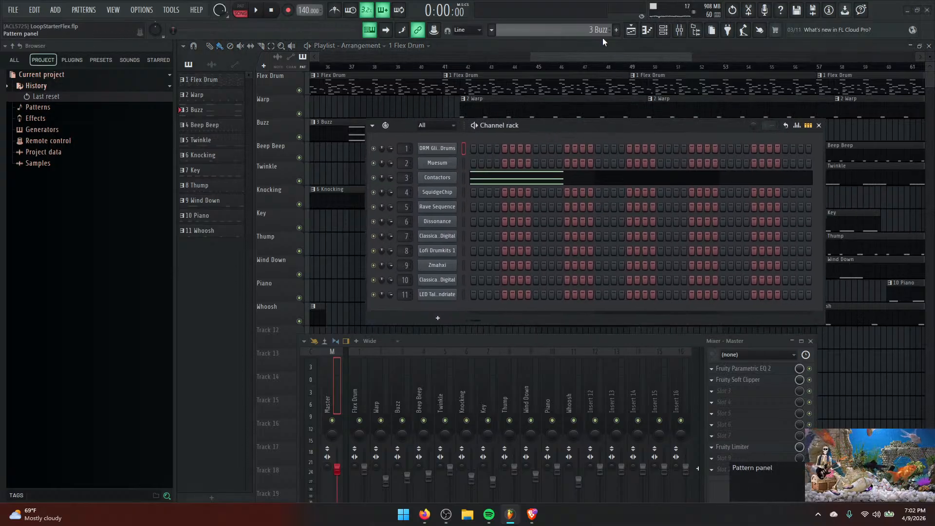
{"action": "scroll", "coordinate": [602, 39], "scroll_direction": "down", "scroll_amount": 8}
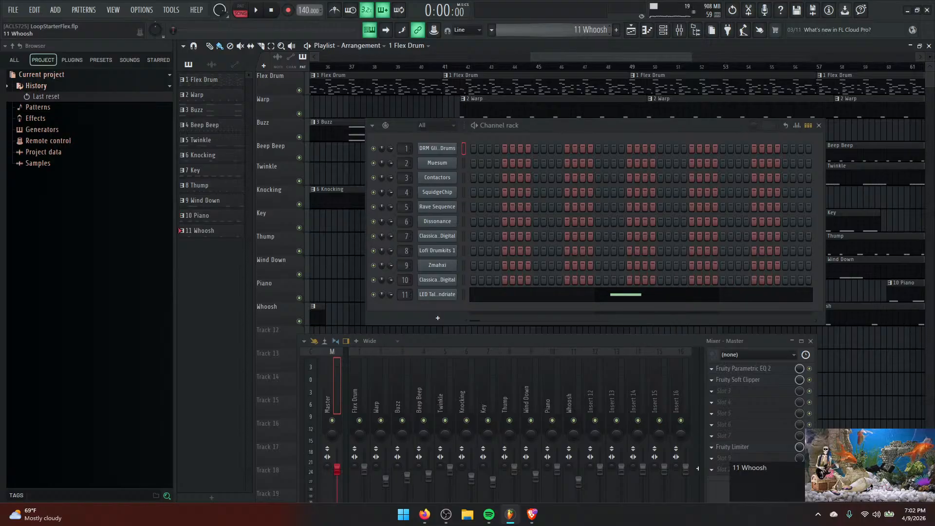
{"action": "left_click", "coordinate": [616, 30]}
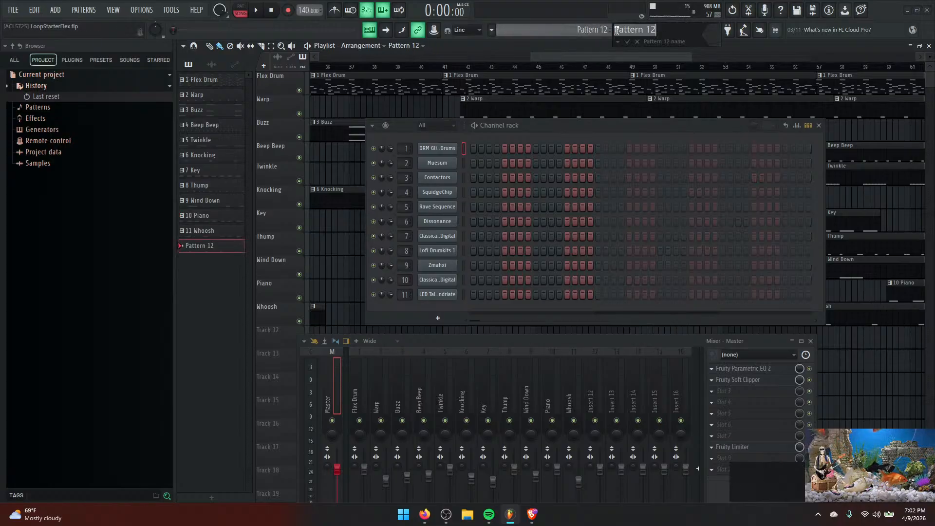
{"action": "type", "text": "12"}
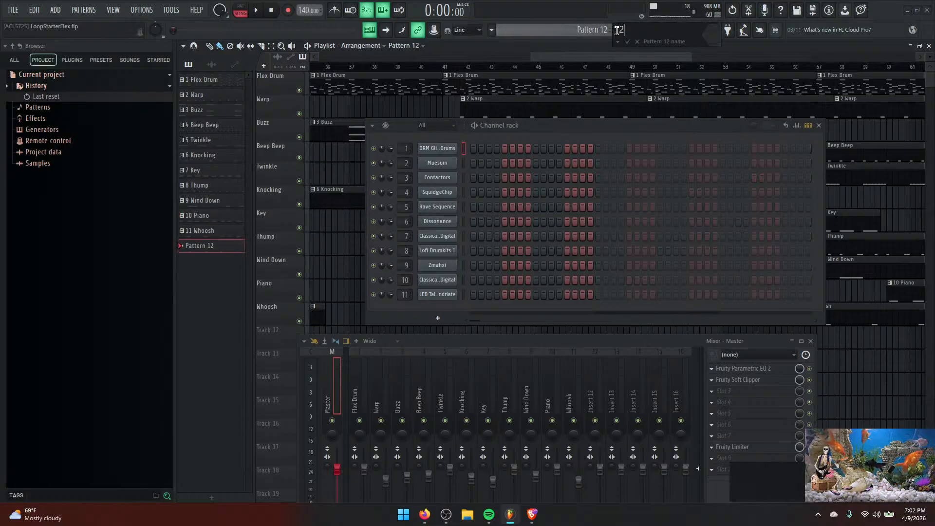
{"action": "key", "text": "Return"}
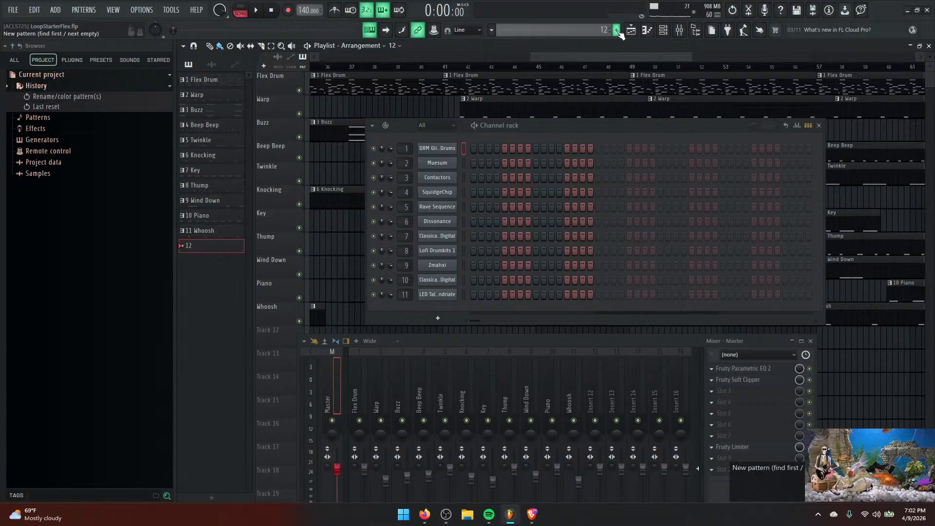
Add an FPC channel to the channel rack and route it to mixer track 12.
{"action": "left_click", "coordinate": [439, 317]}
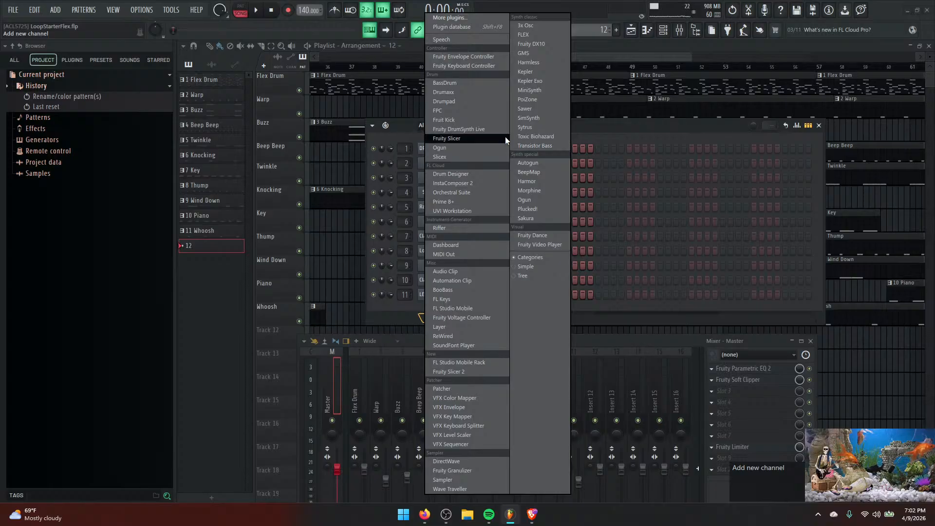
{"action": "left_click", "coordinate": [486, 110]}
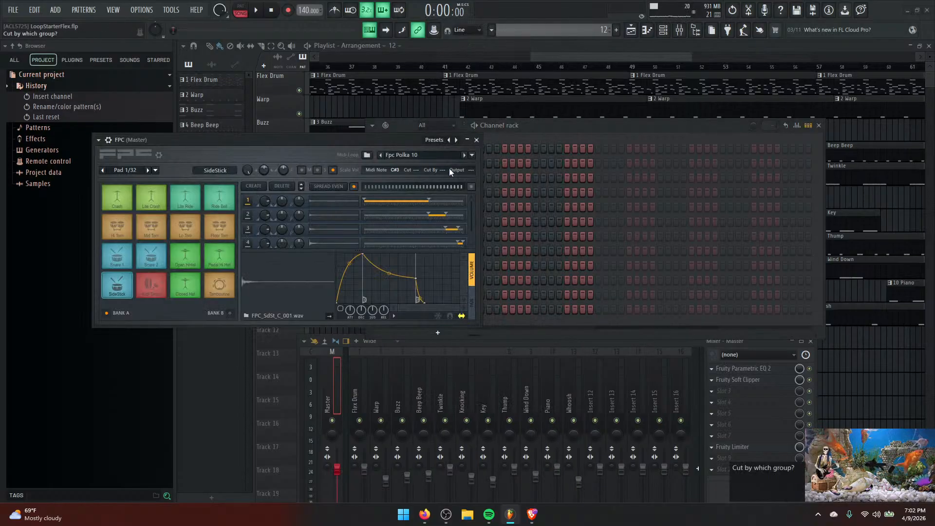
{"action": "left_click_drag", "start_coordinate": [288, 141], "coordinate": [454, 286]}
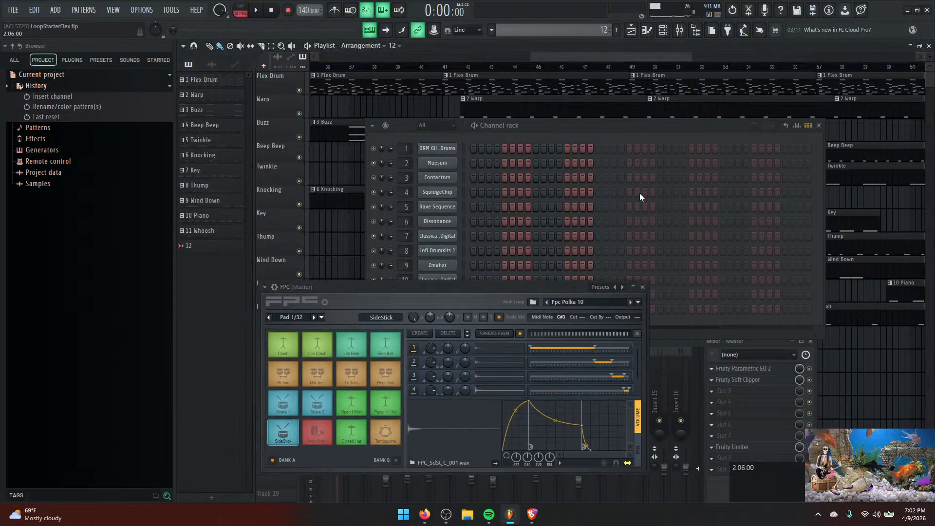
{"action": "left_click", "coordinate": [643, 287]}
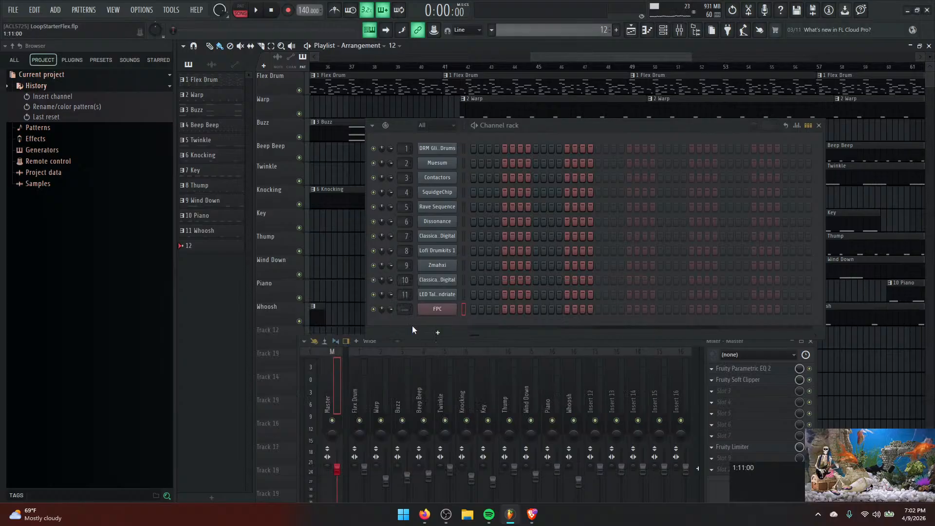
{"action": "mouse_move", "coordinate": [405, 309]}
{"action": "left_mouse_down"}
{"action": "mouse_move", "coordinate": [406, 276]}
{"action": "mouse_move", "coordinate": [406, 298]}
{"action": "left_mouse_up"}
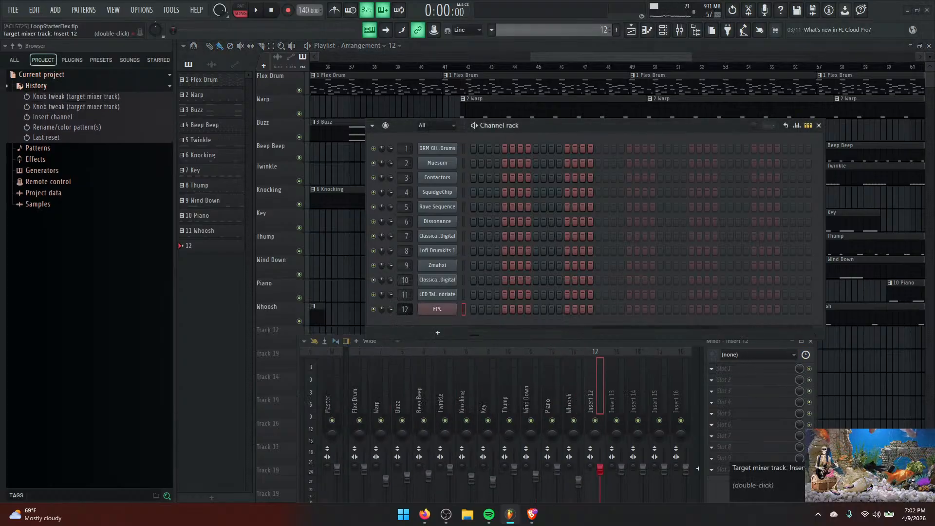
Load the fpc_DrumAndBass_01 MIDI loop into the FPC channel and open its notes in the piano roll.
{"action": "left_click", "coordinate": [444, 309]}
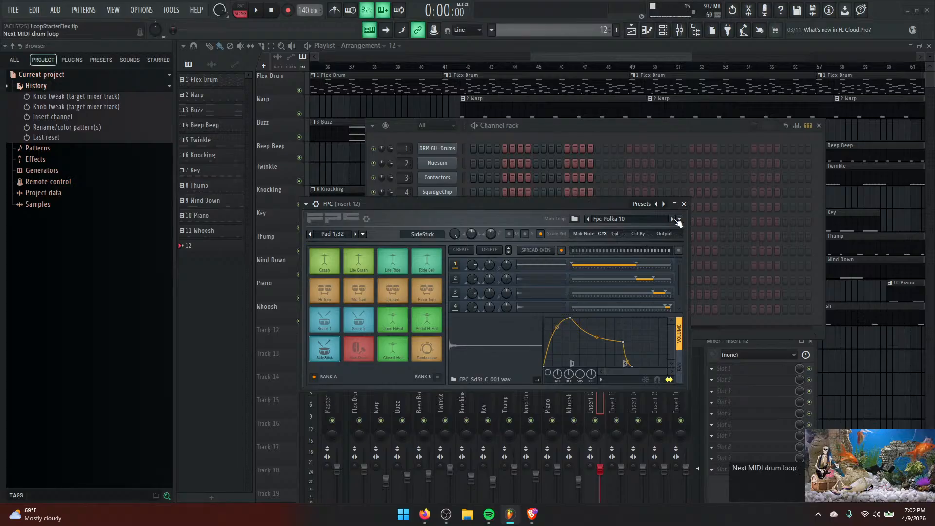
{"action": "left_click", "coordinate": [681, 220]}
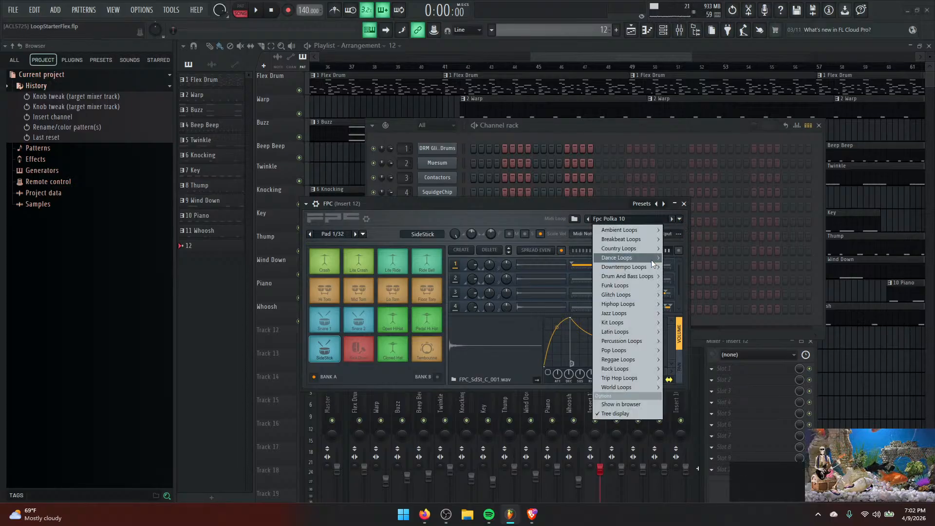
{"action": "mouse_move", "coordinate": [651, 259]}
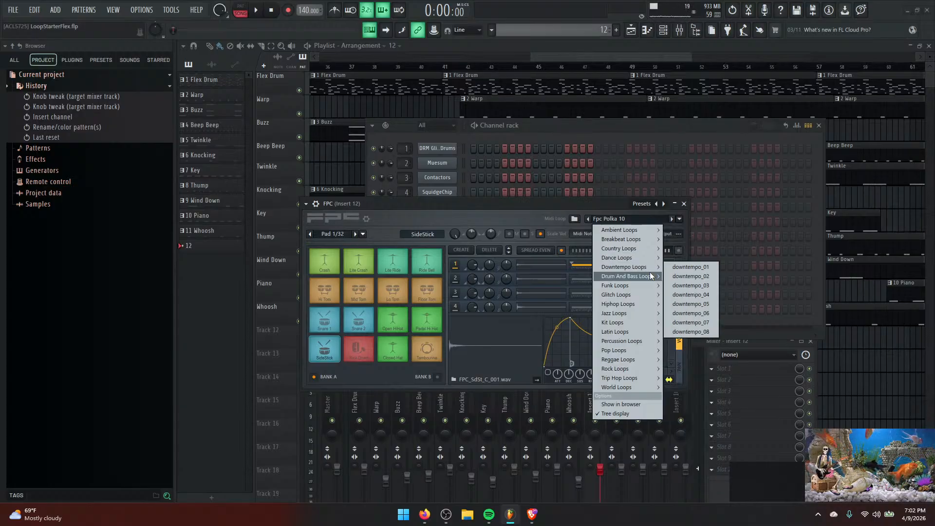
{"action": "mouse_move", "coordinate": [656, 372]}
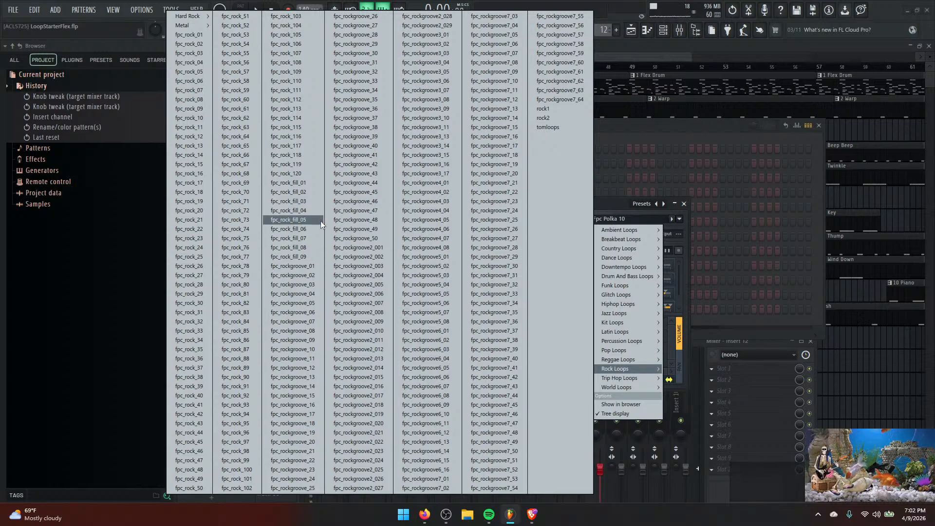
{"action": "mouse_move", "coordinate": [619, 276]}
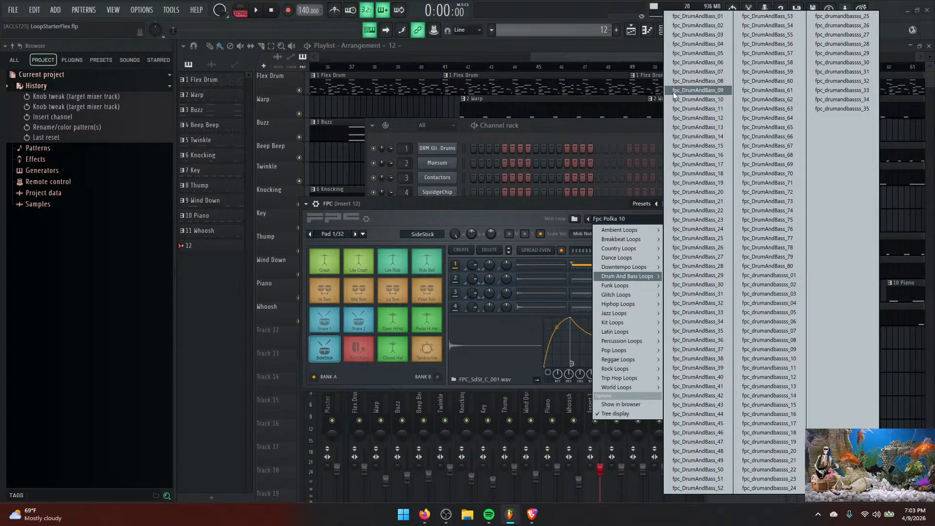
{"action": "left_click", "coordinate": [706, 16]}
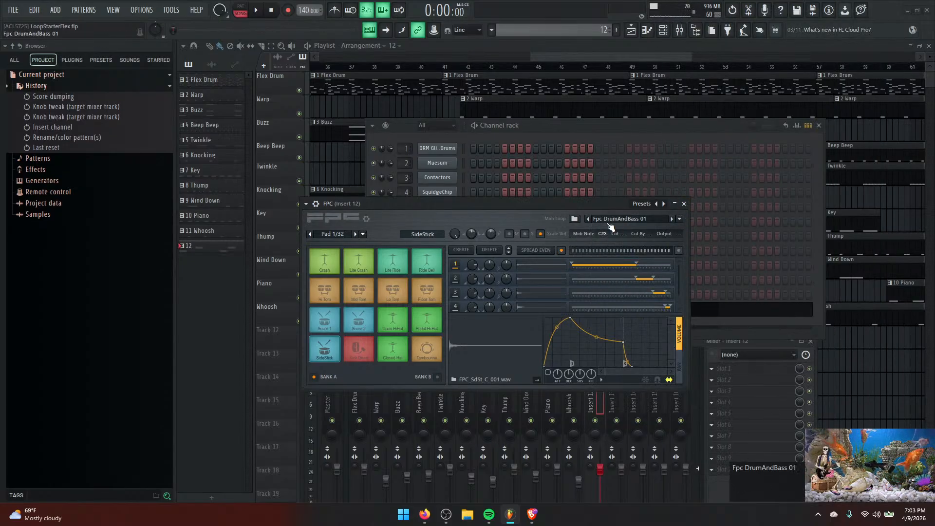
{"action": "left_click", "coordinate": [684, 204]}
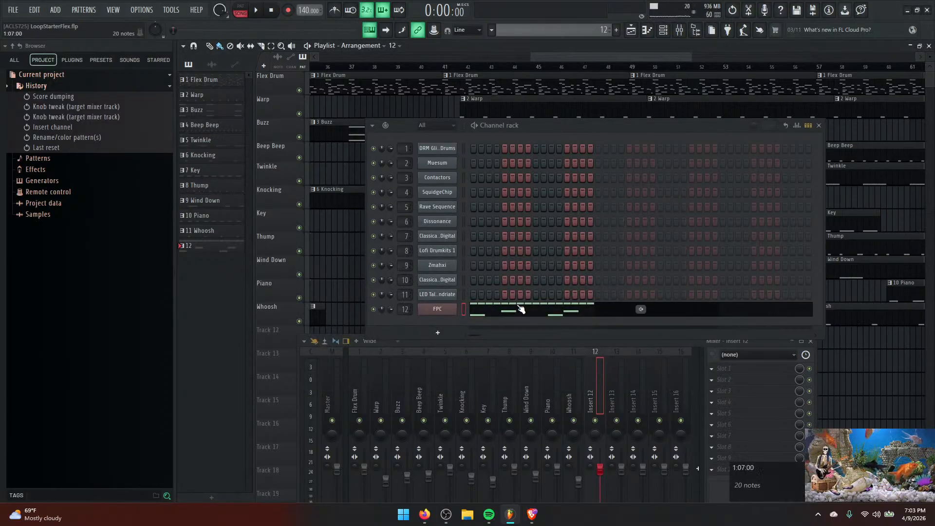
{"action": "left_click", "coordinate": [521, 310]}
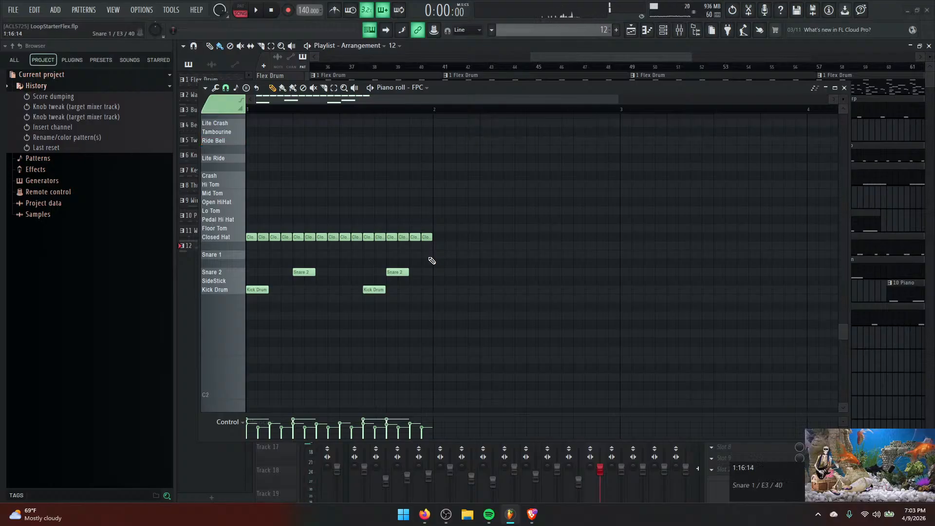
Switch playback to pattern mode and audition the FPC drum loop in pattern 12.
{"action": "left_click", "coordinate": [241, 10]}
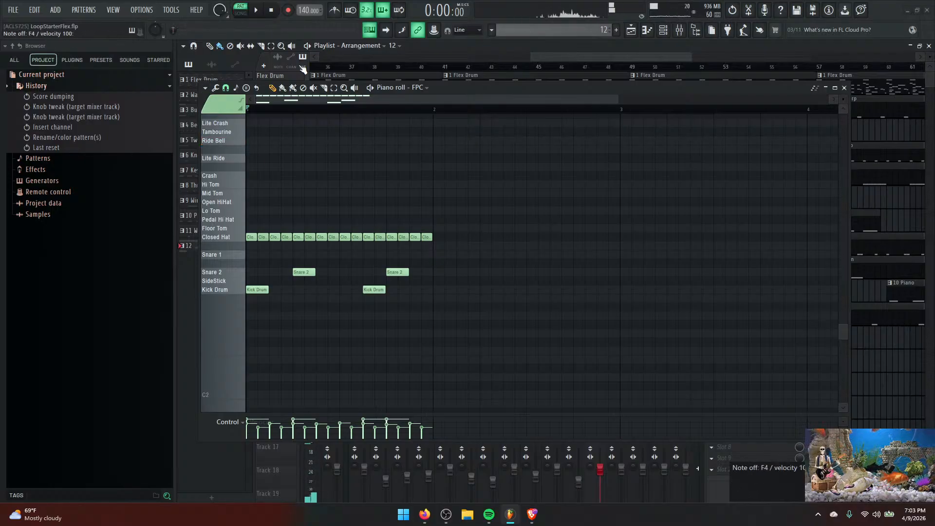
{"action": "key", "text": "space"}
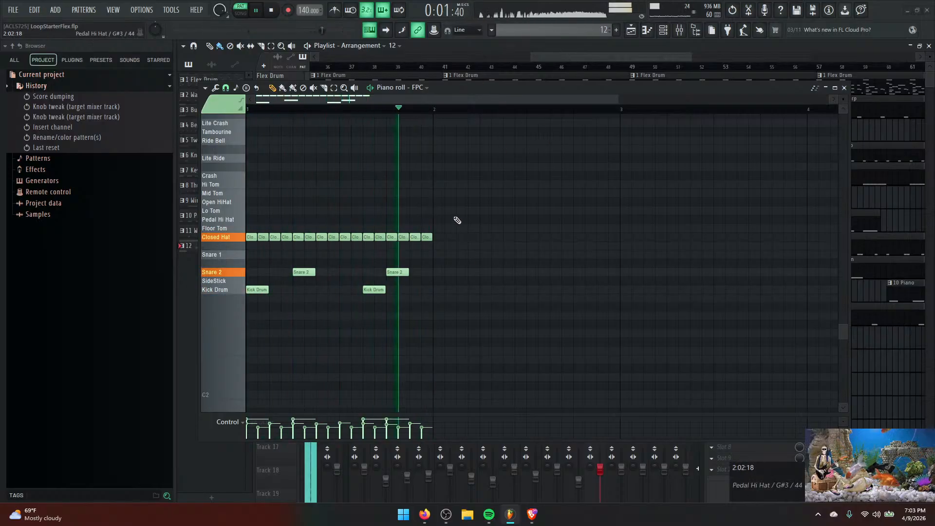
{"action": "key", "text": "space"}
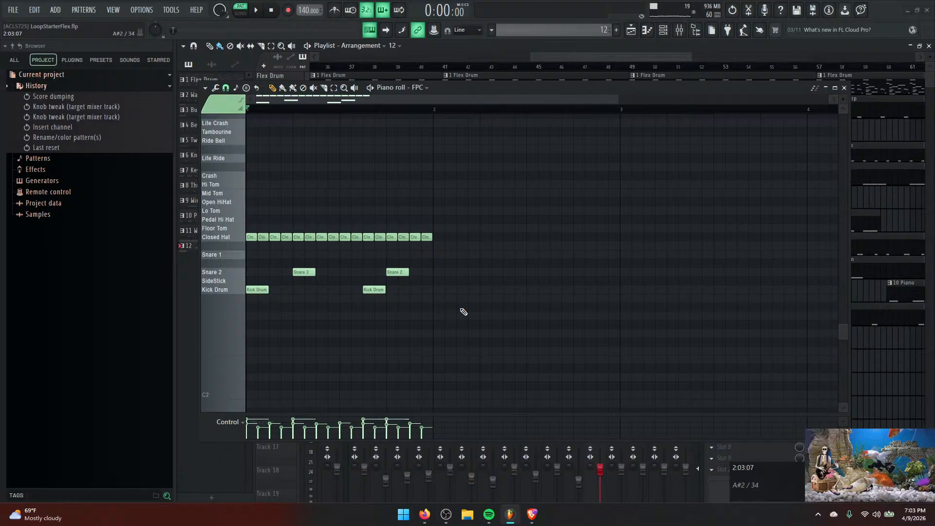
{"action": "key", "text": "space"}
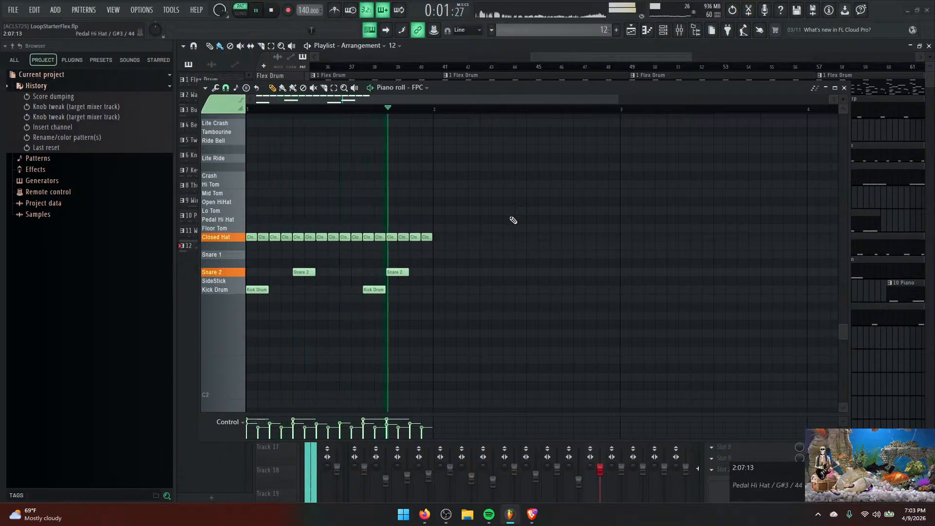
{"action": "key", "text": "space"}
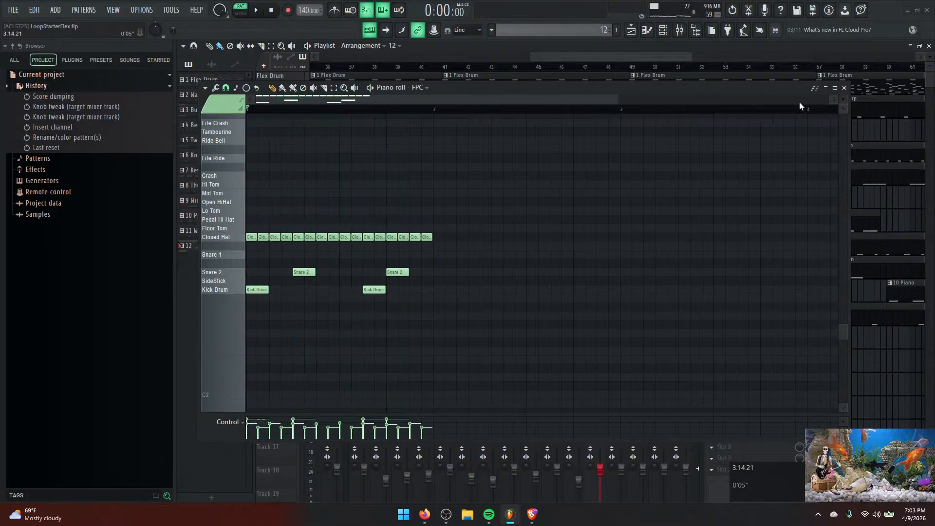
Close the piano roll and open the FPC channel's plugin window.
{"action": "left_click", "coordinate": [844, 88]}
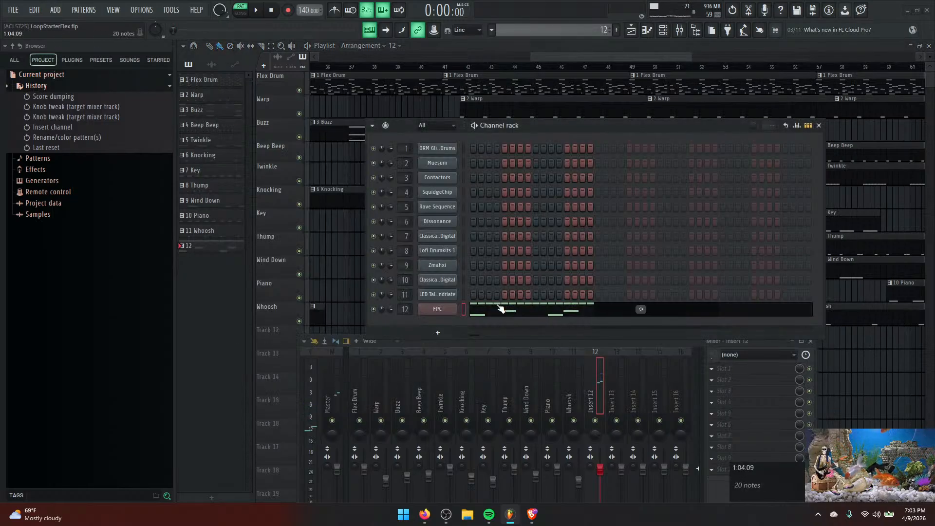
{"action": "left_click", "coordinate": [438, 309]}
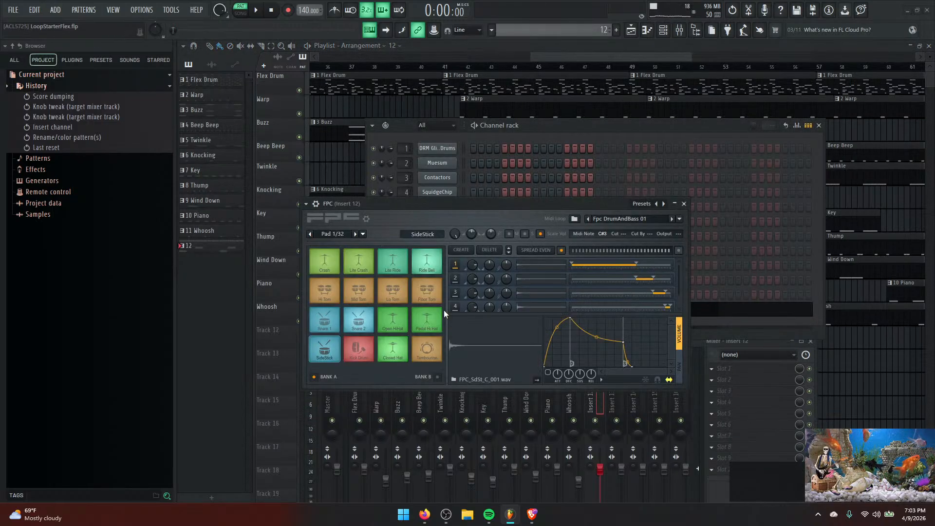
Audition the following drum and bass MIDI loops in FPC one by one during playback, up to Fpc DrumAndBass 16.
{"action": "left_click", "coordinate": [674, 220]}
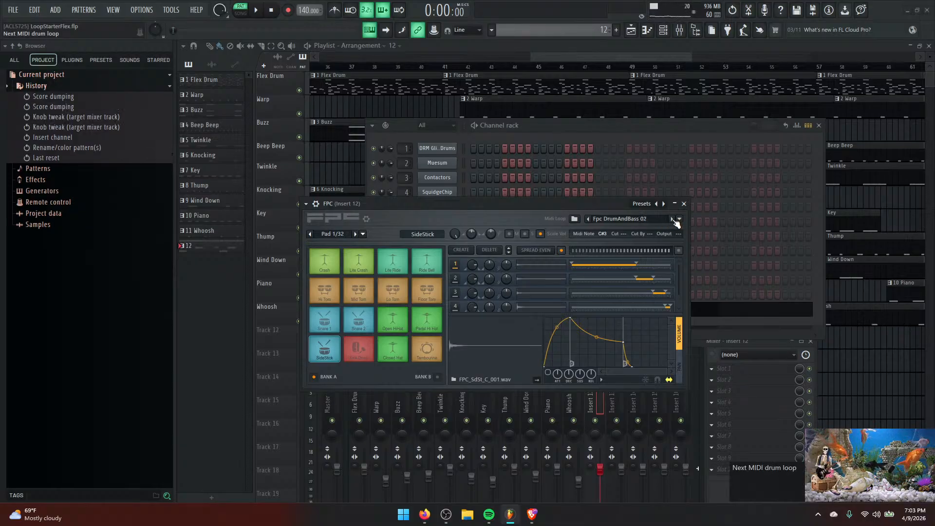
{"action": "key", "text": "space"}
{"action": "left_click", "coordinate": [674, 220]}
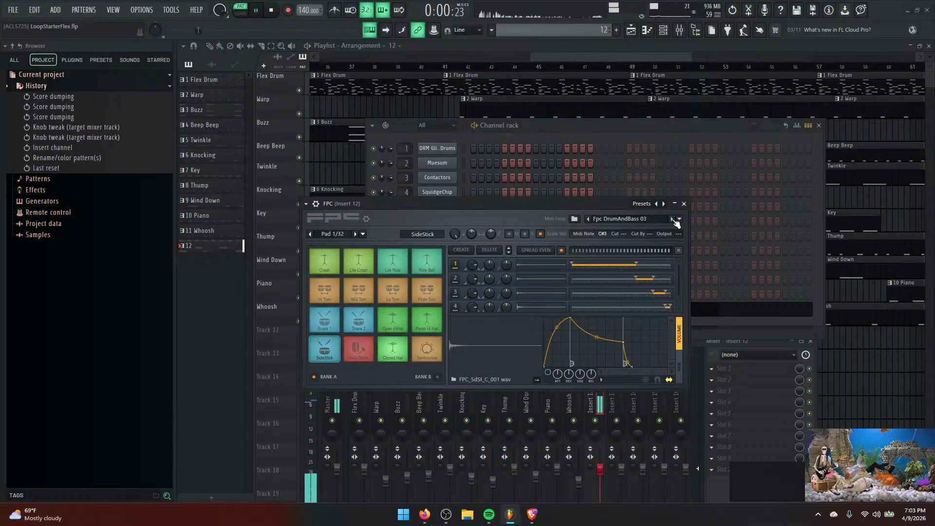
{"action": "left_click", "coordinate": [674, 219]}
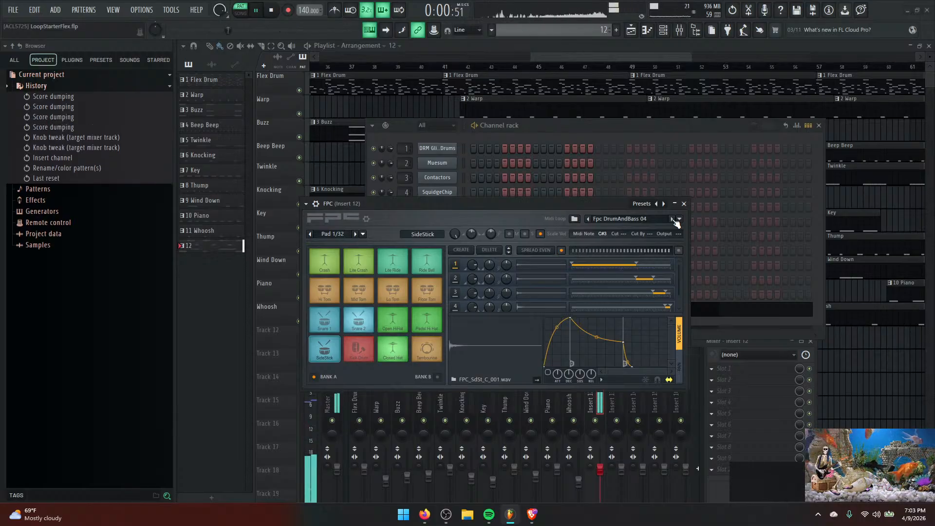
{"action": "left_click", "coordinate": [674, 220]}
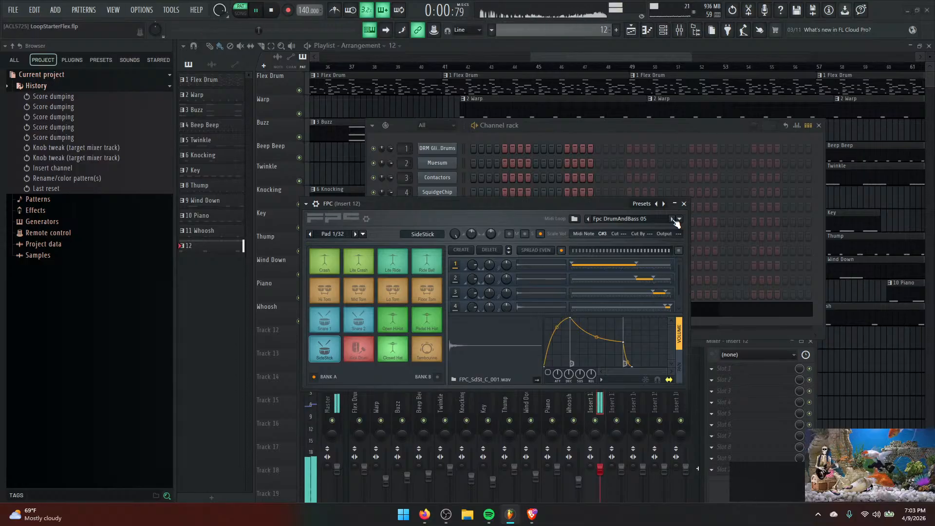
{"action": "left_click", "coordinate": [674, 220]}
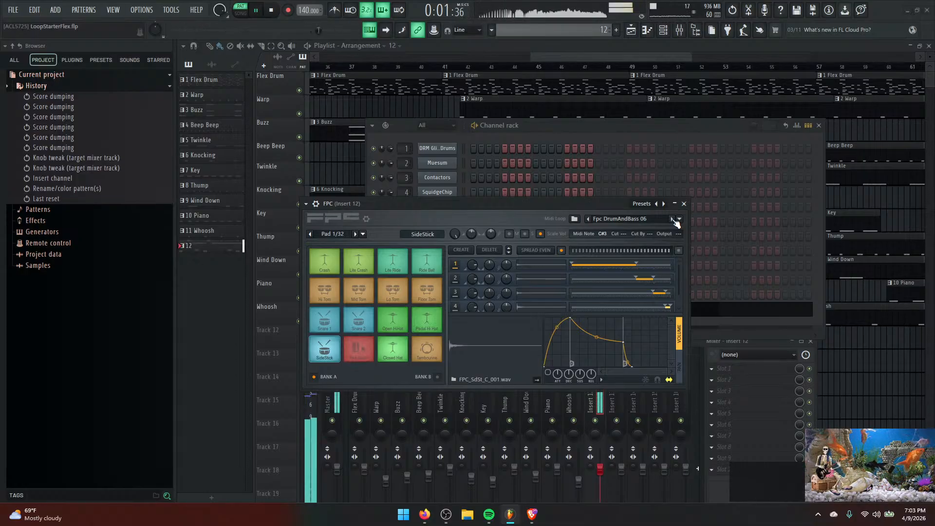
{"action": "left_click", "coordinate": [675, 221]}
{"action": "left_click", "coordinate": [675, 221]}
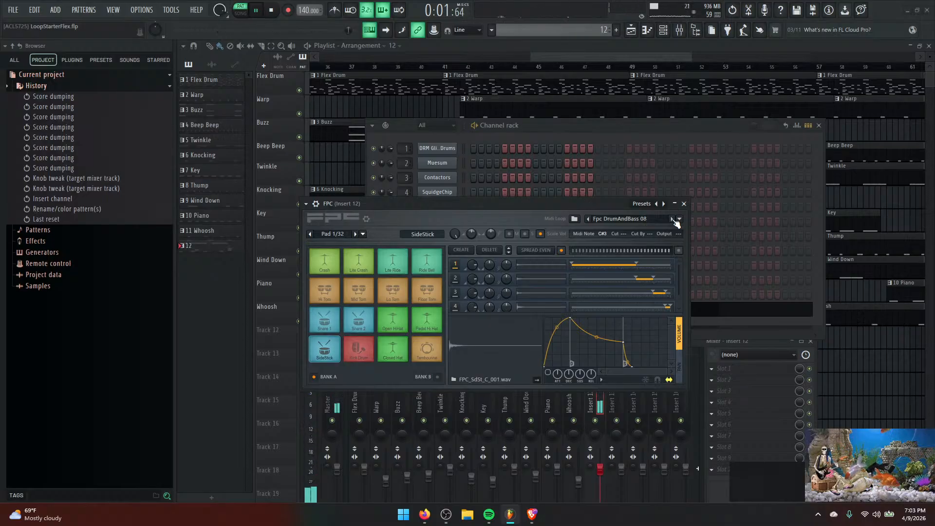
{"action": "left_click", "coordinate": [675, 221]}
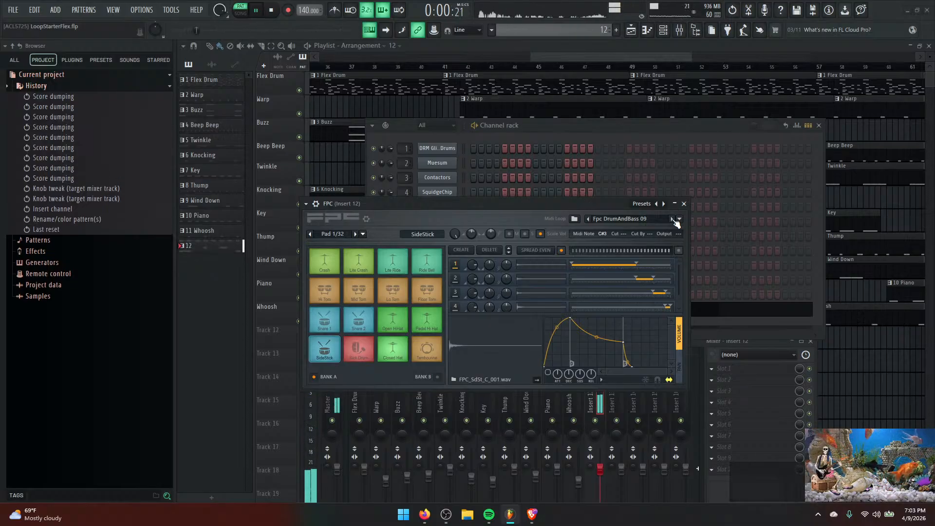
{"action": "left_click", "coordinate": [675, 220]}
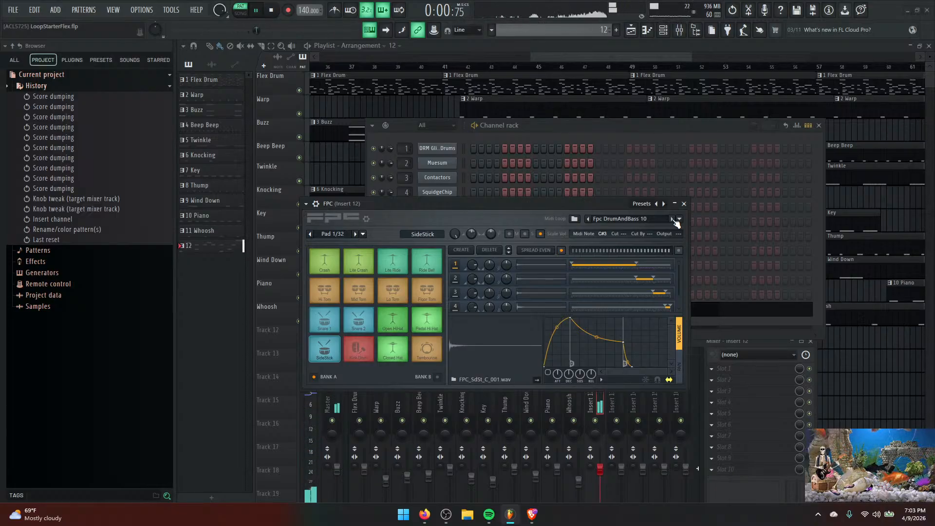
{"action": "left_click", "coordinate": [675, 221]}
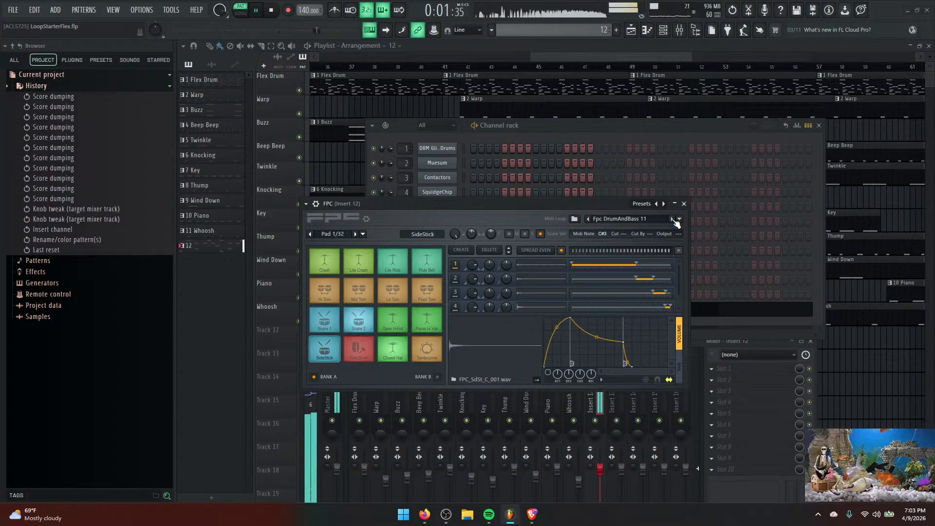
{"action": "left_click", "coordinate": [675, 221]}
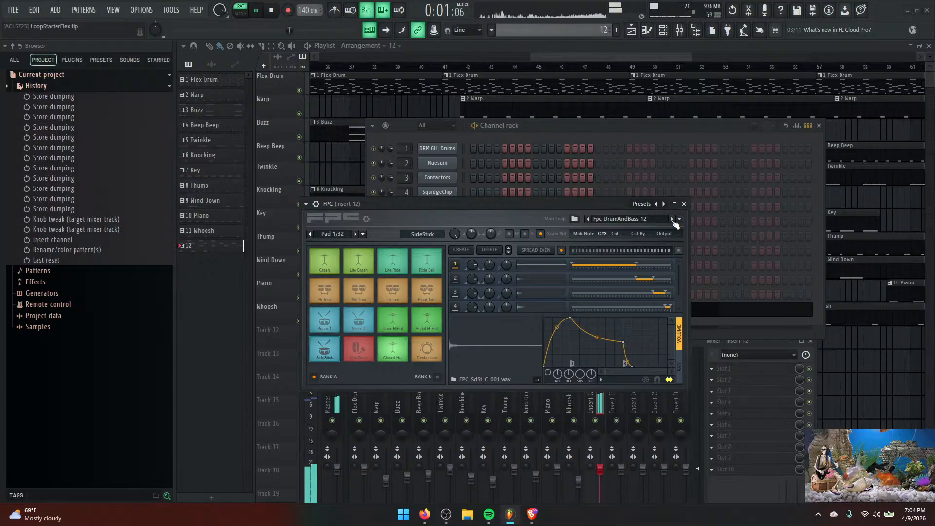
{"action": "left_click", "coordinate": [673, 221]}
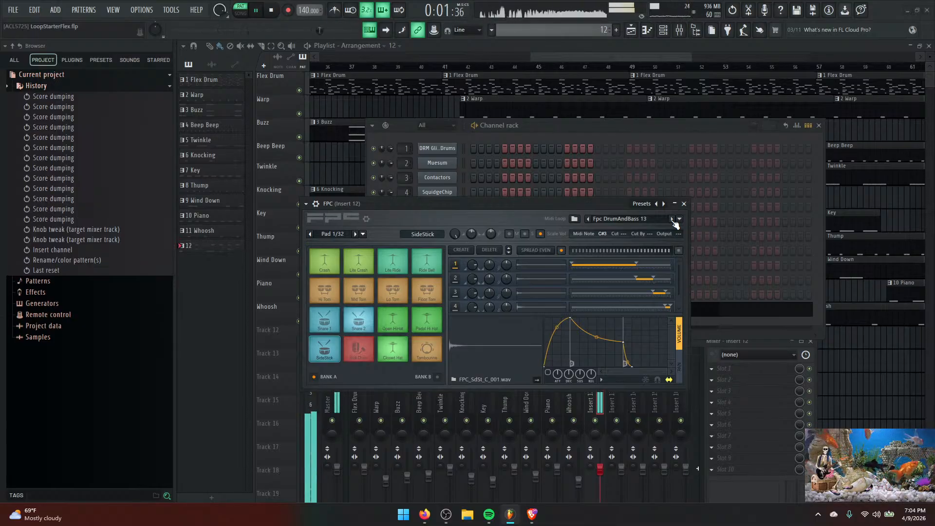
{"action": "left_click", "coordinate": [674, 220]}
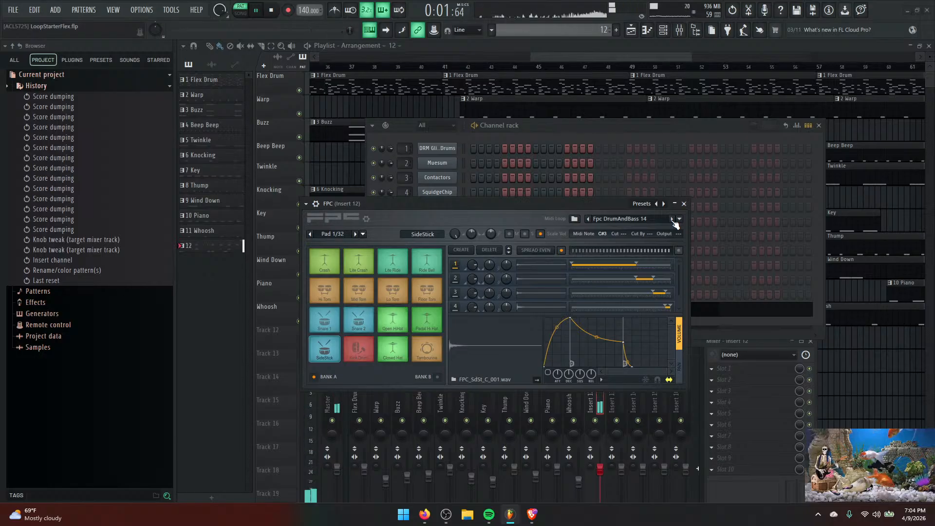
{"action": "left_click", "coordinate": [673, 220]}
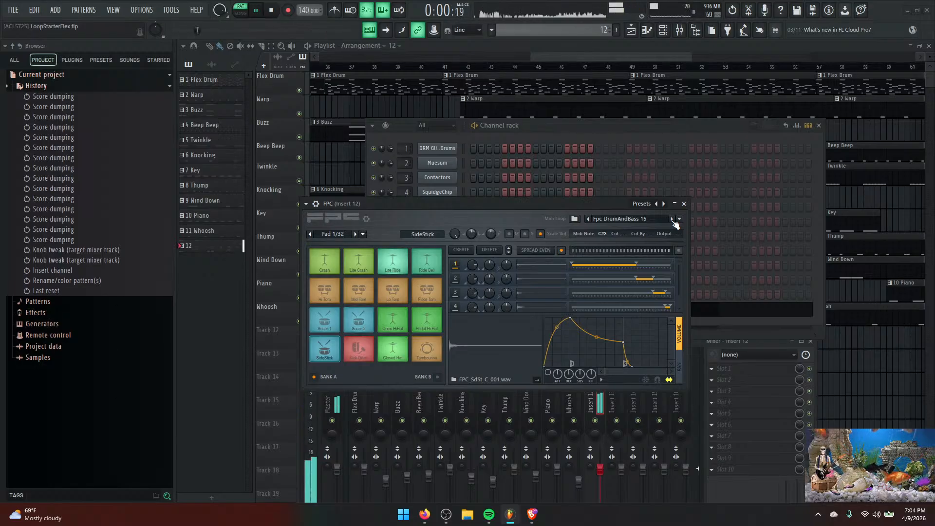
{"action": "left_click", "coordinate": [673, 220]}
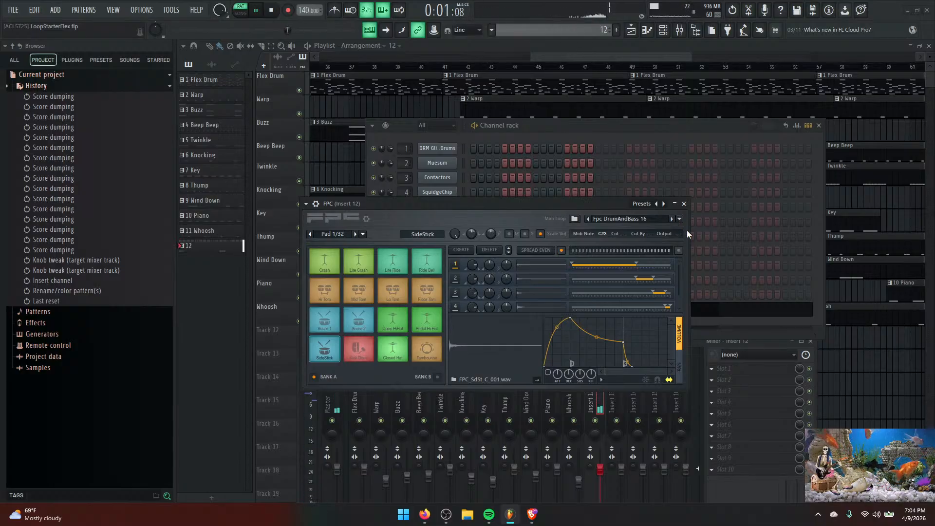
Load the fpc_triphop2_11 loop from the Trip Hop Loops category into FPC.
{"action": "left_click", "coordinate": [679, 219]}
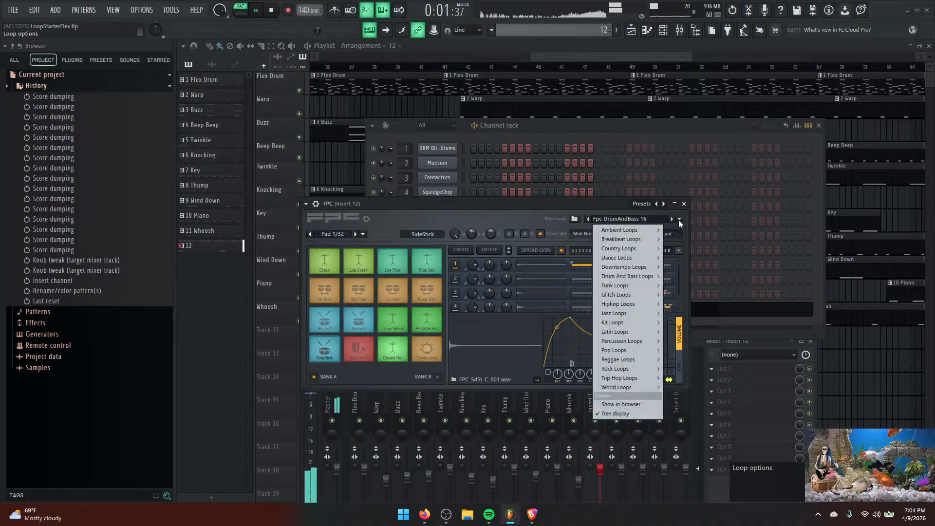
{"action": "mouse_move", "coordinate": [625, 379]}
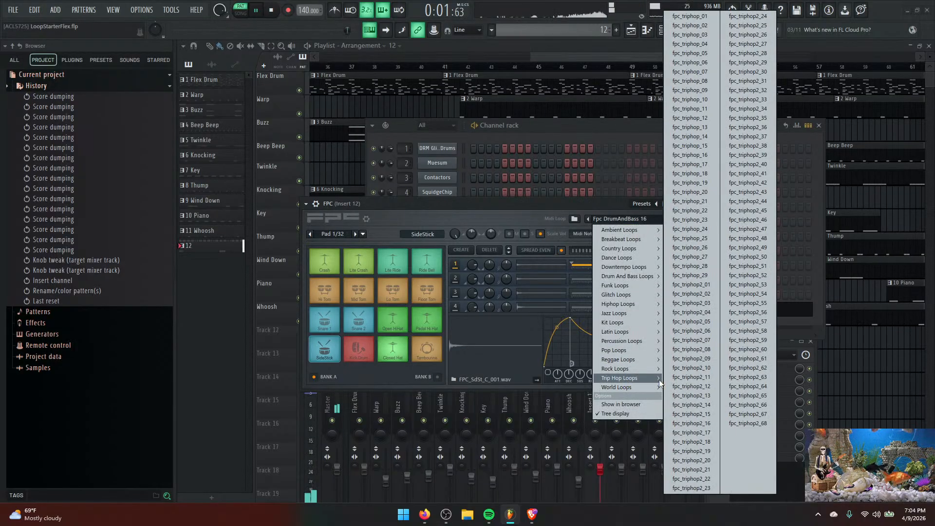
{"action": "left_click", "coordinate": [706, 378]}
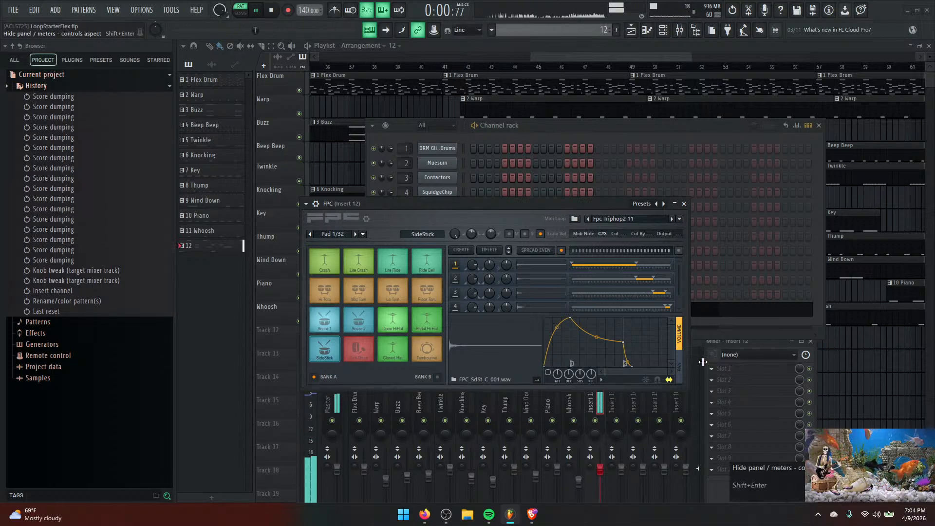
Audition the following trip hop MIDI loops in FPC one by one during playback, from Fpc Triphop2 12 up to Fpc Triphop2 27.
{"action": "left_click", "coordinate": [674, 220]}
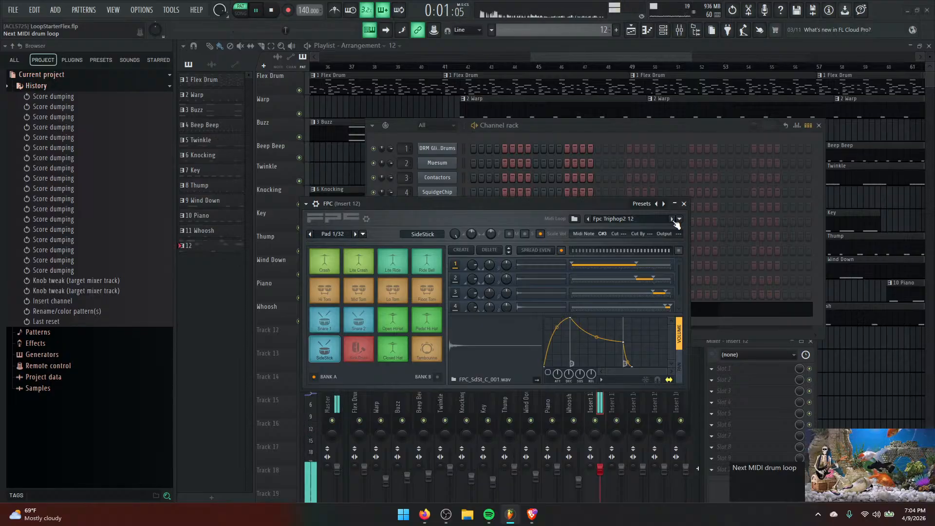
{"action": "left_click", "coordinate": [674, 220]}
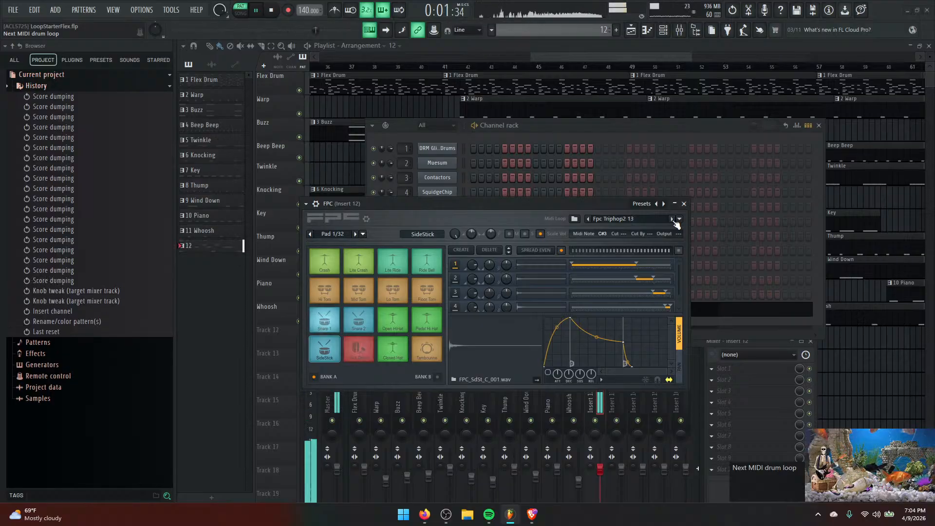
{"action": "left_click", "coordinate": [674, 220]}
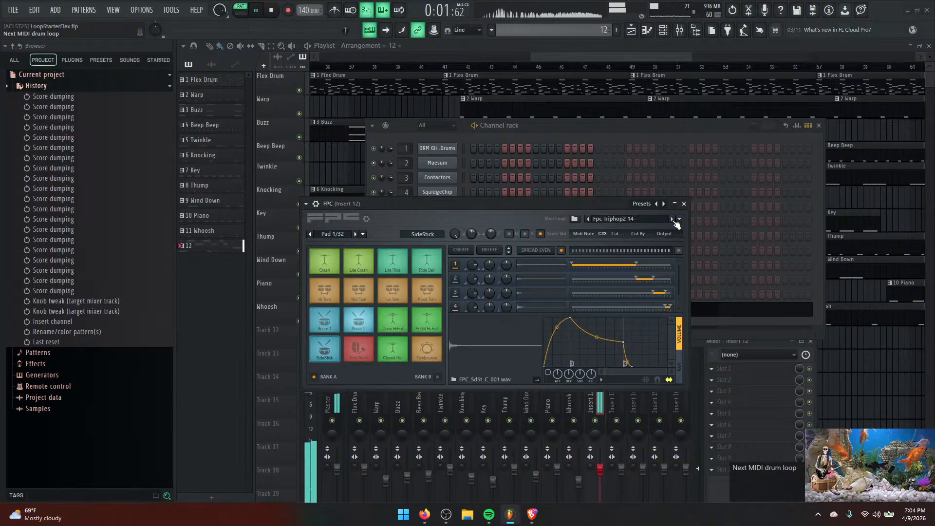
{"action": "left_click", "coordinate": [674, 220]}
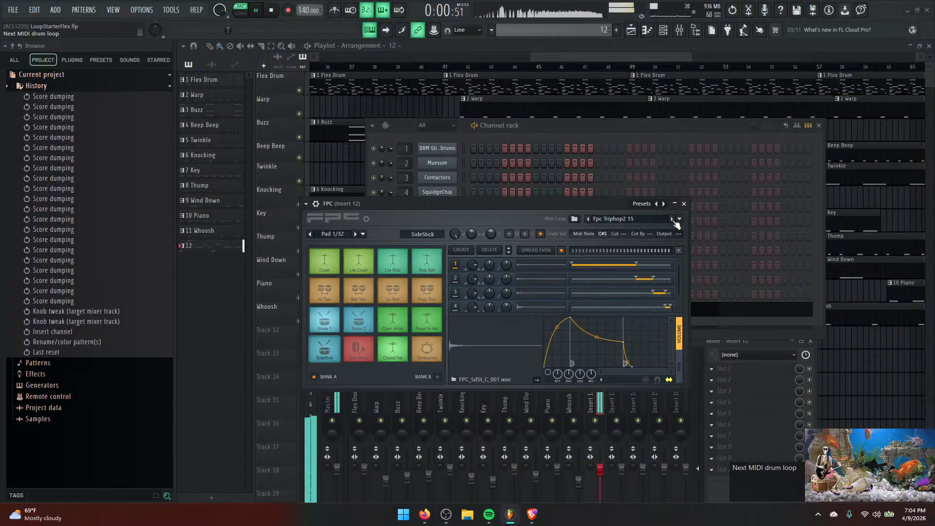
{"action": "left_click", "coordinate": [674, 220]}
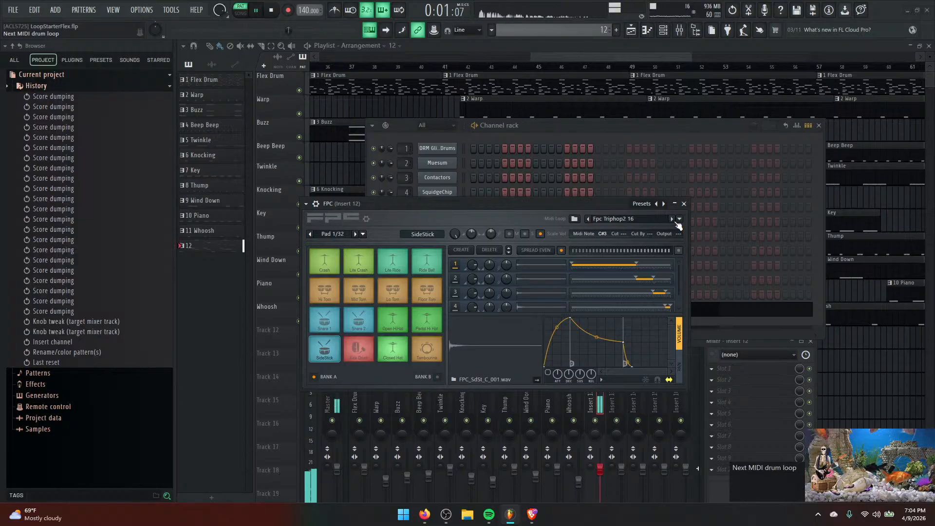
{"action": "left_click", "coordinate": [673, 220]}
{"action": "left_click", "coordinate": [673, 220]}
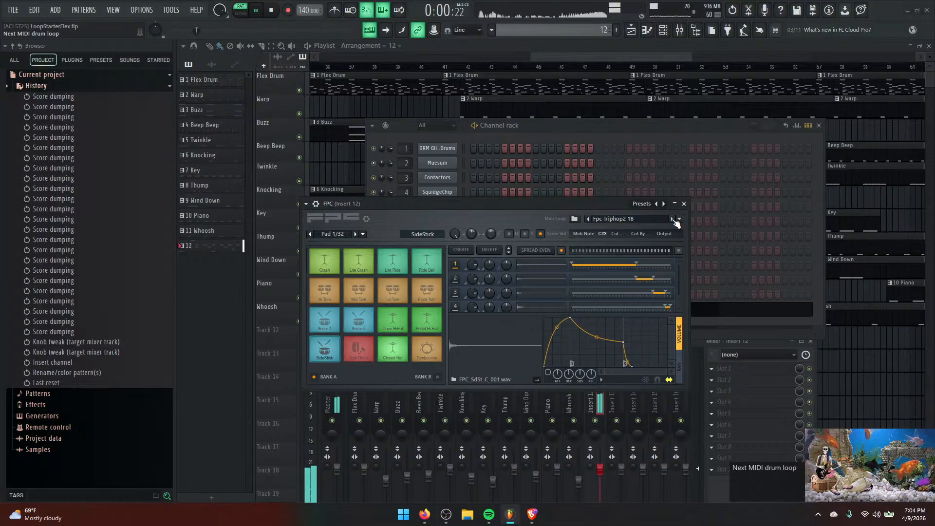
{"action": "left_click", "coordinate": [673, 219]}
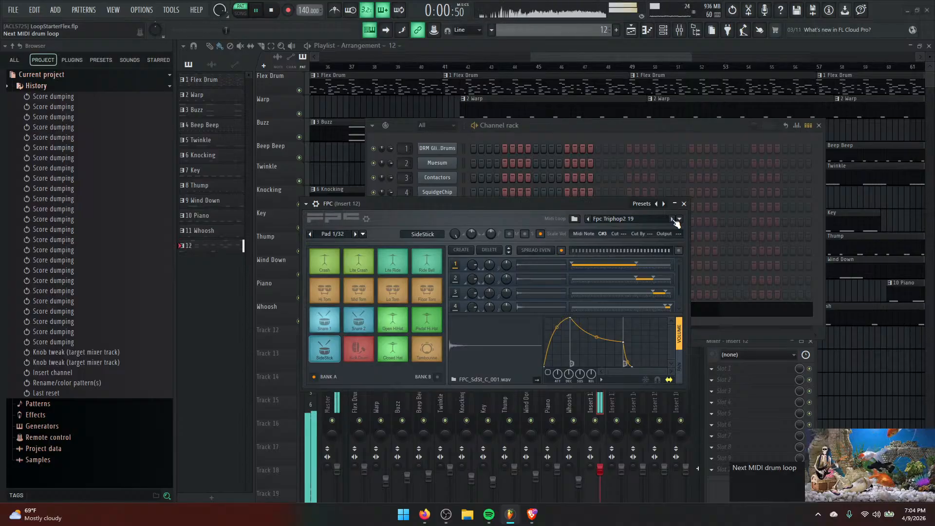
{"action": "left_click", "coordinate": [673, 219]}
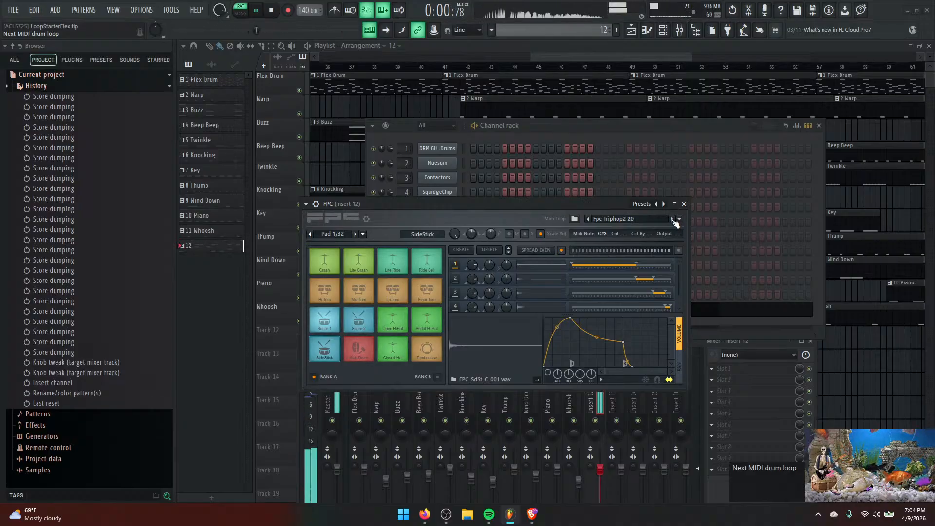
{"action": "left_click", "coordinate": [673, 219]}
{"action": "left_click", "coordinate": [674, 220]}
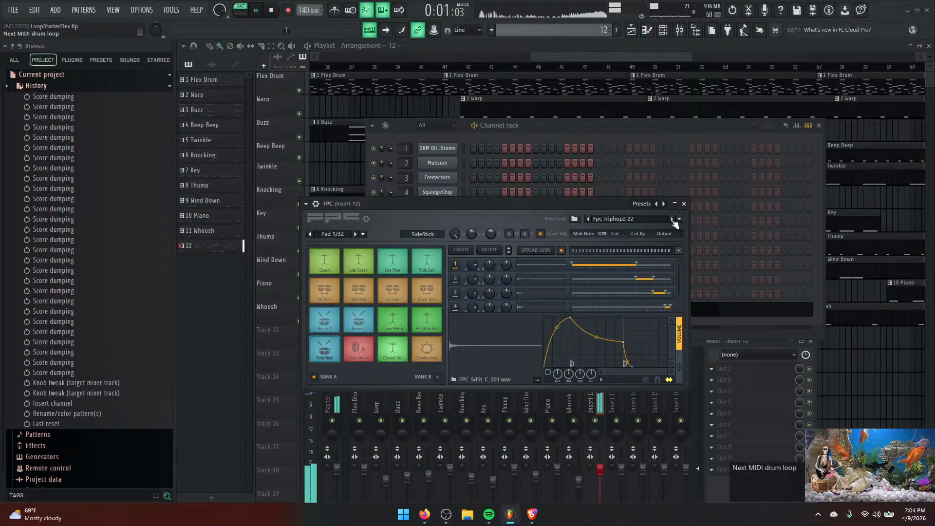
{"action": "left_click", "coordinate": [673, 219]}
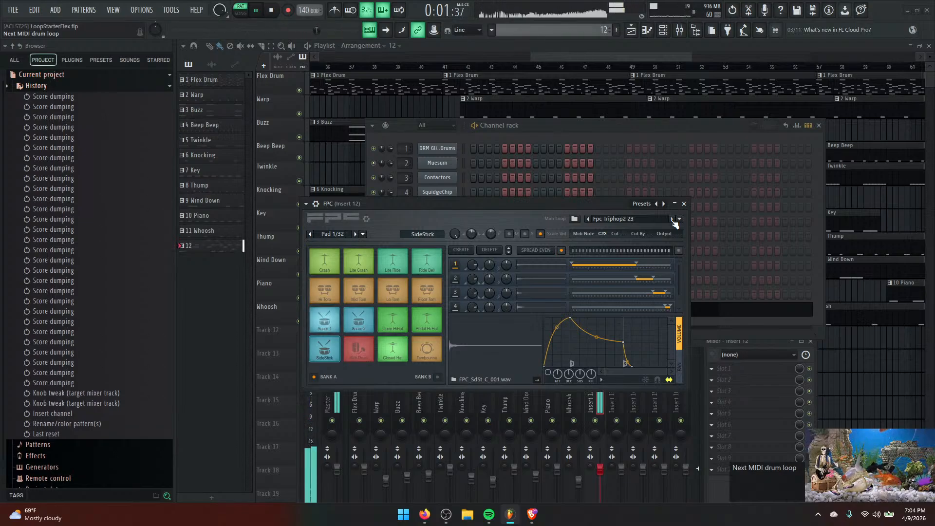
{"action": "left_click", "coordinate": [673, 220]}
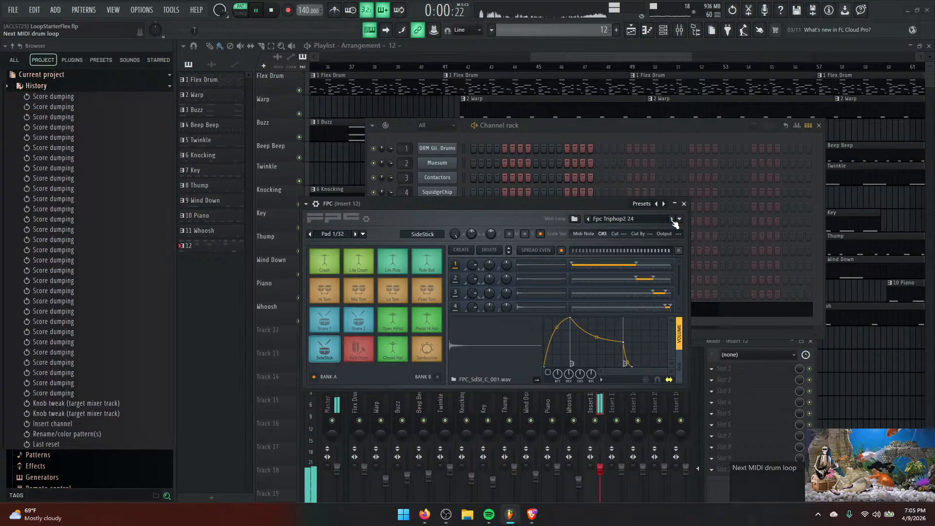
{"action": "left_click", "coordinate": [673, 220]}
{"action": "left_click", "coordinate": [673, 219]}
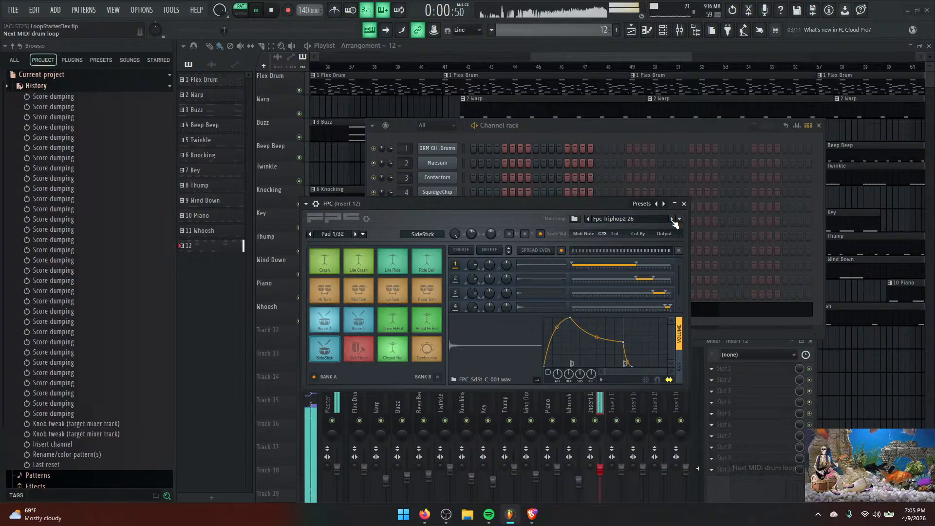
{"action": "left_click", "coordinate": [674, 220]}
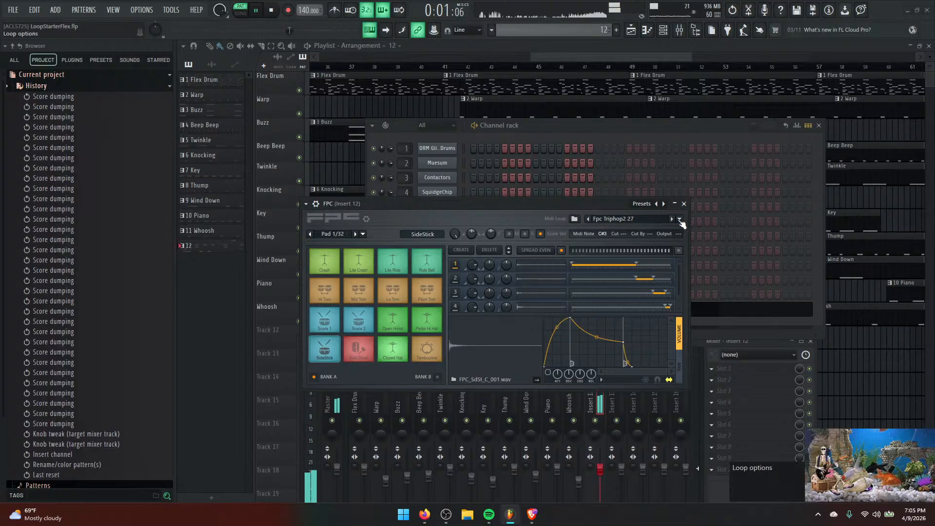
Load the fpc_rockgroove7_28 loop from the Rock Loops category into FPC.
{"action": "left_click", "coordinate": [679, 222]}
{"action": "mouse_move", "coordinate": [635, 314]}
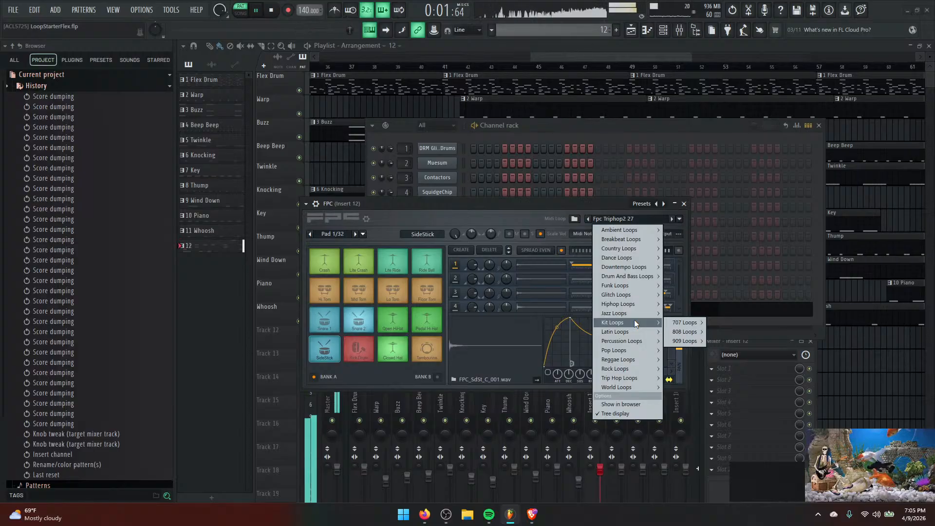
{"action": "mouse_move", "coordinate": [637, 340]}
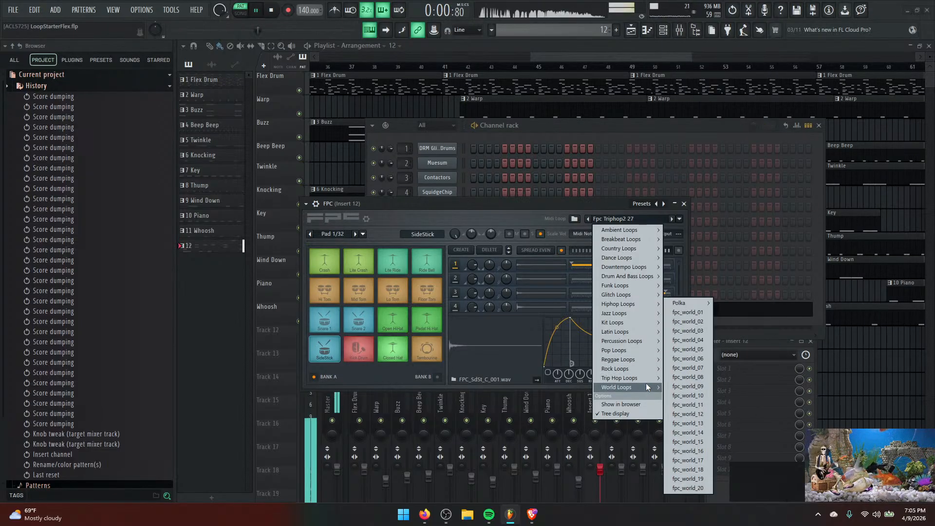
{"action": "mouse_move", "coordinate": [645, 377]}
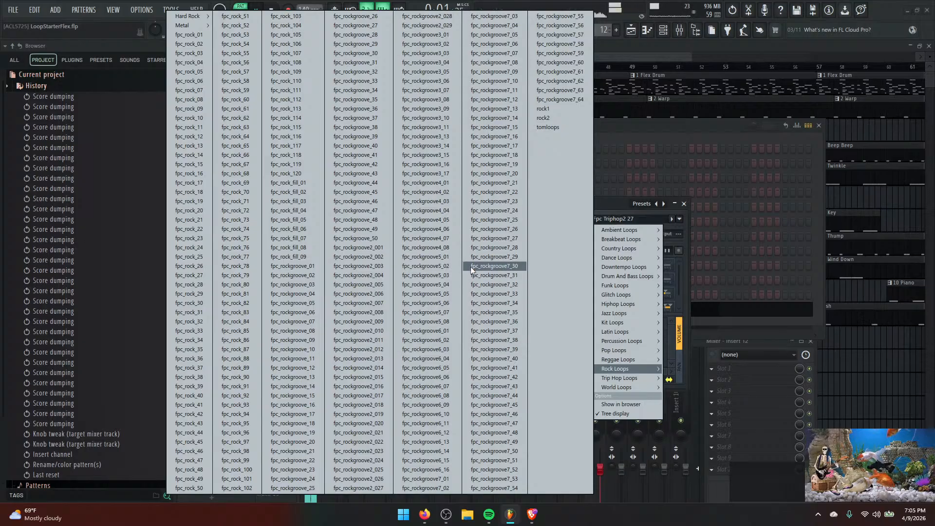
{"action": "left_click", "coordinate": [484, 248]}
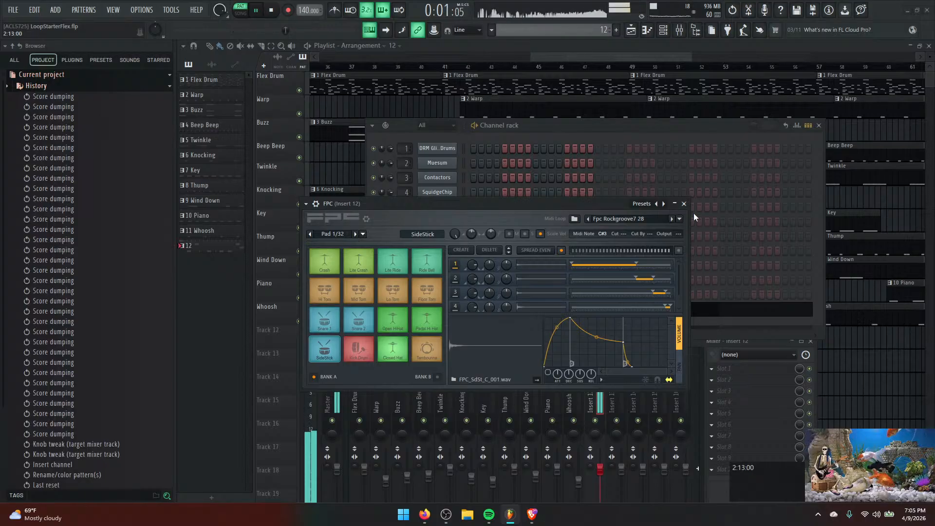
Close the FPC window and move the channel rack and mixer down to uncover the playlist's empty tracks.
{"action": "left_click", "coordinate": [683, 203]}
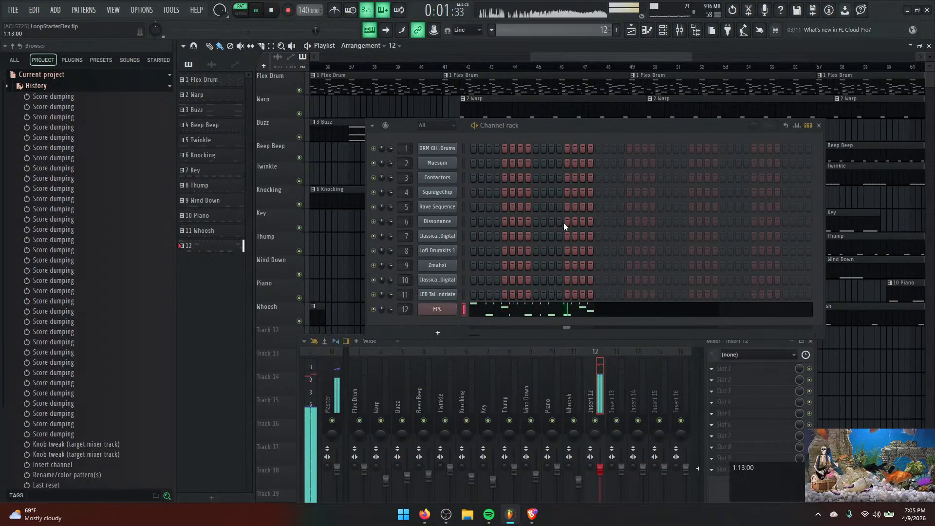
{"action": "left_click_drag", "start_coordinate": [733, 124], "coordinate": [764, 362]}
{"action": "left_click_drag", "start_coordinate": [691, 343], "coordinate": [732, 432]}
{"action": "left_click_drag", "start_coordinate": [653, 363], "coordinate": [644, 427]}
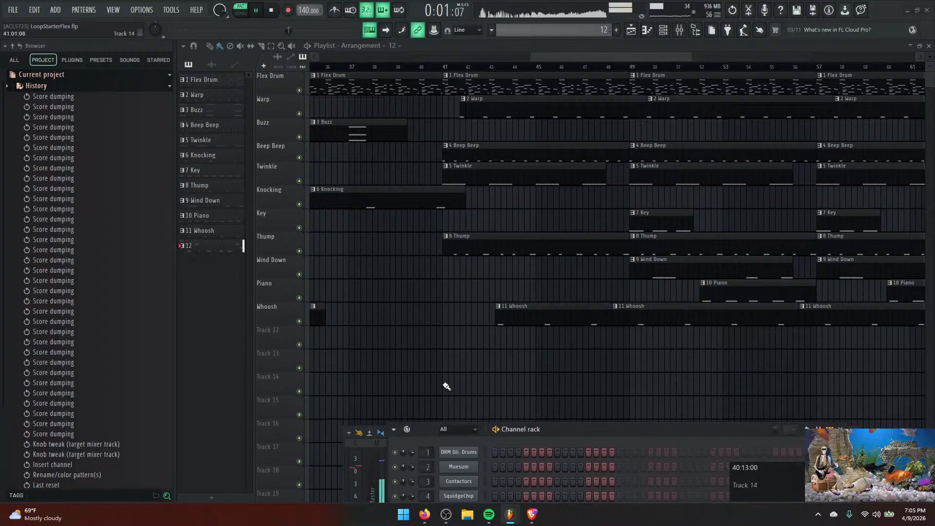
{"action": "left_click", "coordinate": [314, 339]}
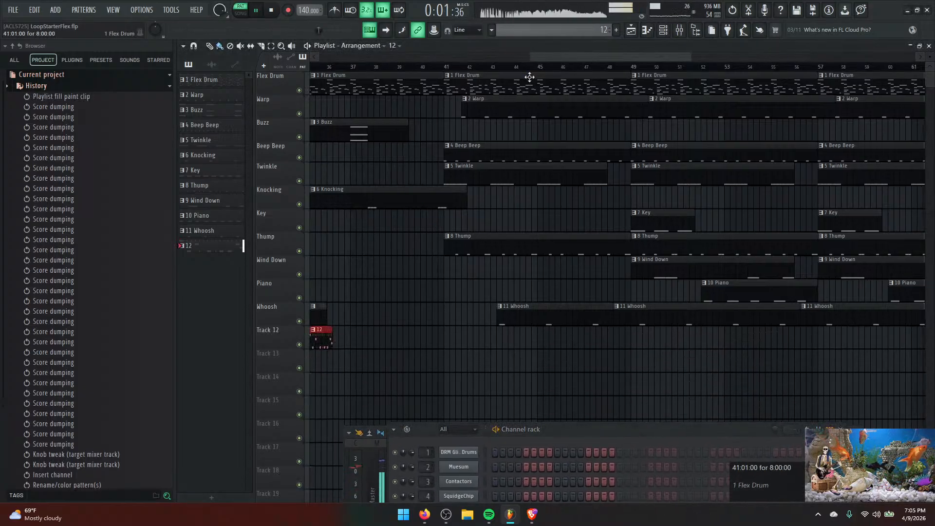
{"action": "mouse_move", "coordinate": [610, 54]}
{"action": "left_mouse_down"}
{"action": "mouse_move", "coordinate": [419, 56]}
{"action": "mouse_move", "coordinate": [516, 56]}
{"action": "left_mouse_up"}
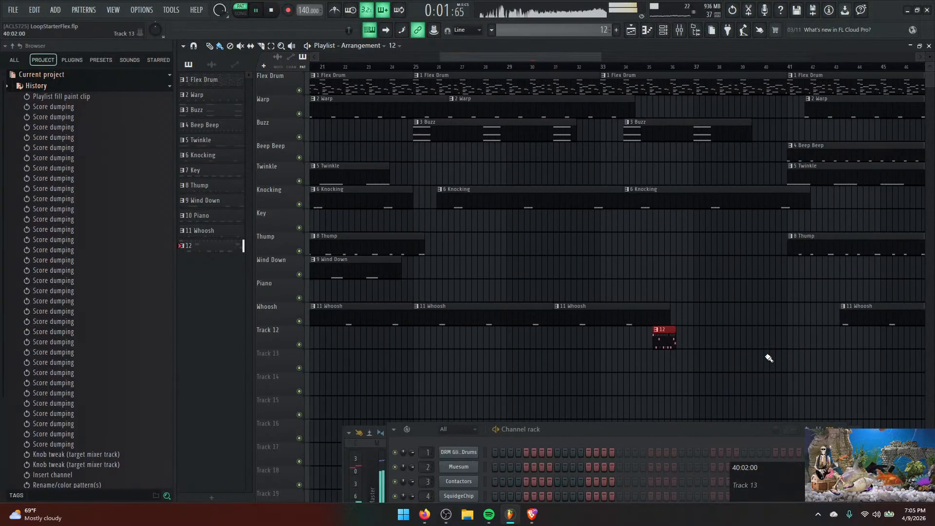
{"action": "right_click", "coordinate": [666, 341]}
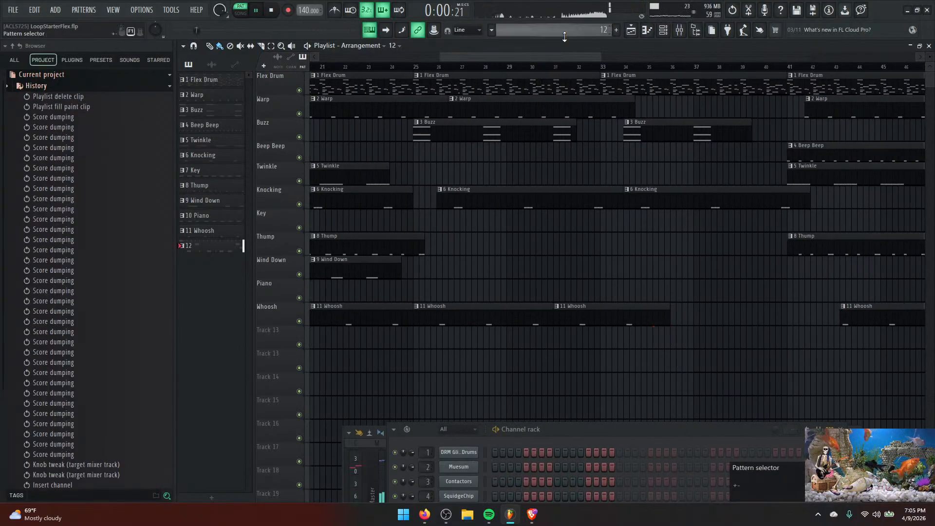
Place a pattern 12 clip at bar 1 of playlist Track 12 and play the arrangement in song mode.
{"action": "left_click_drag", "start_coordinate": [543, 56], "coordinate": [372, 54]}
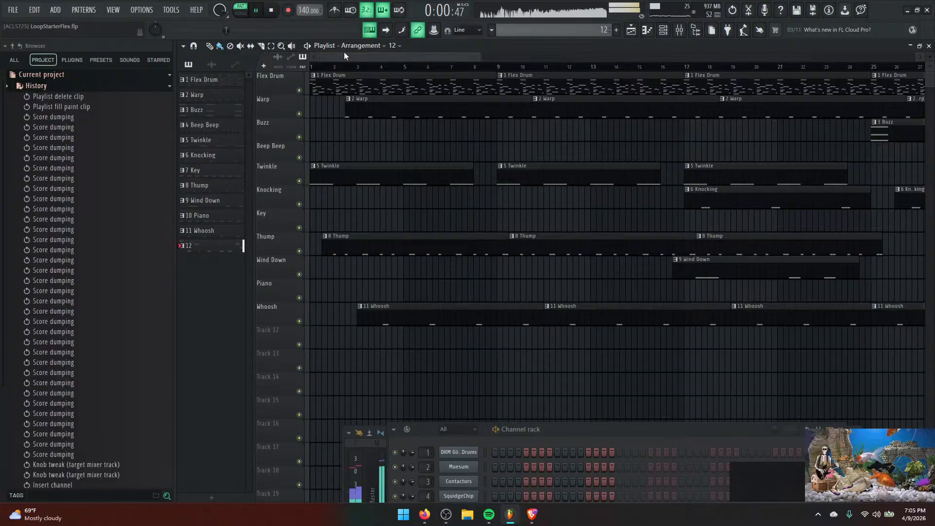
{"action": "key", "text": "space"}
{"action": "left_click", "coordinate": [315, 344]}
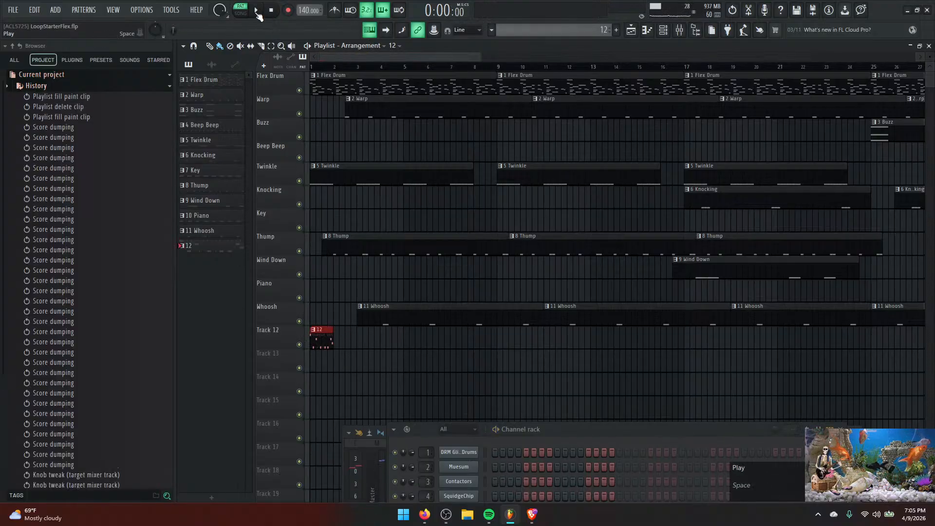
{"action": "left_click", "coordinate": [254, 18]}
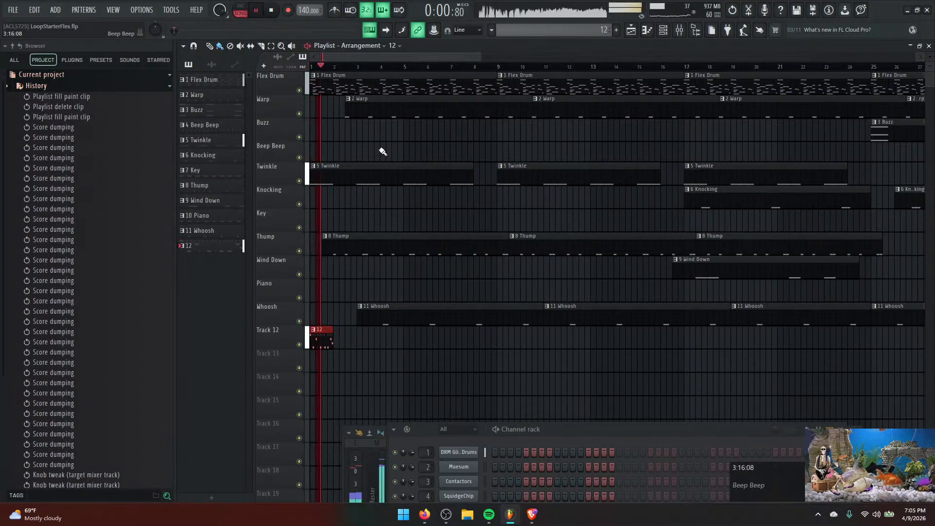
{"action": "key", "text": "space"}
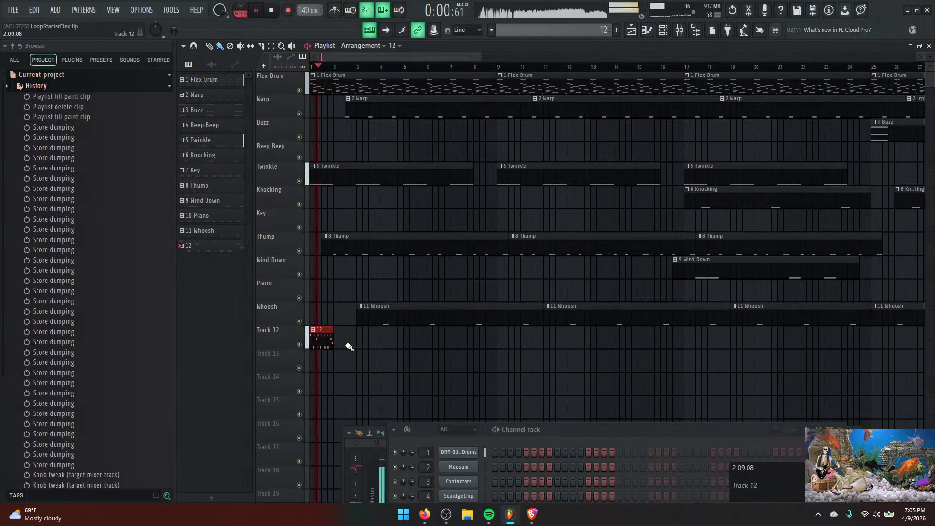
Shift the pattern 12 clip on Track 12 to start at bar 2, playing the arrangement to check its timing.
{"action": "left_click_drag", "start_coordinate": [324, 336], "coordinate": [353, 336]}
{"action": "key", "text": "space"}
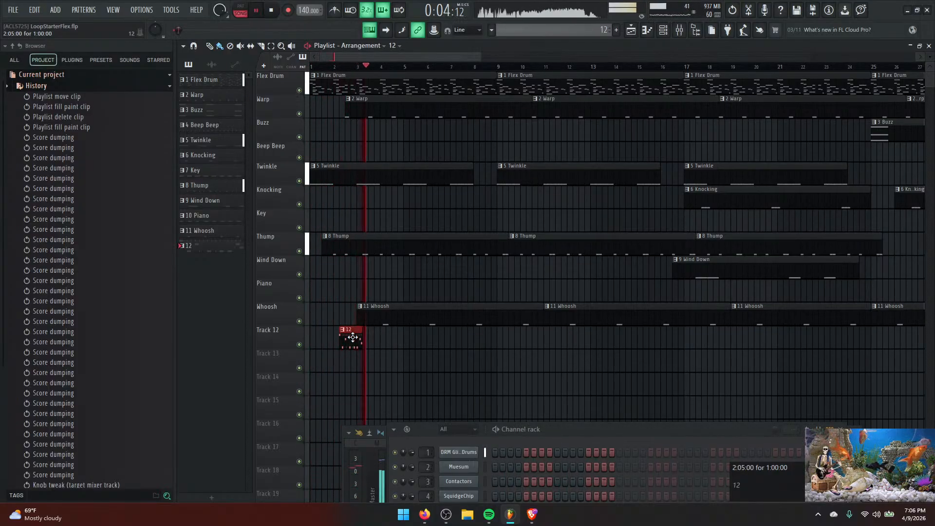
{"action": "key", "text": "space"}
{"action": "left_click_drag", "start_coordinate": [353, 336], "coordinate": [347, 337]}
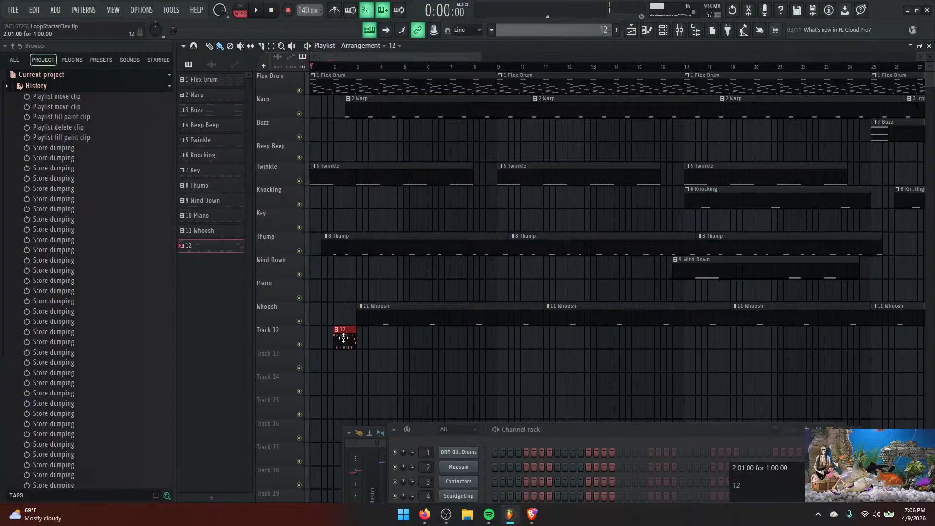
{"action": "key", "text": "space"}
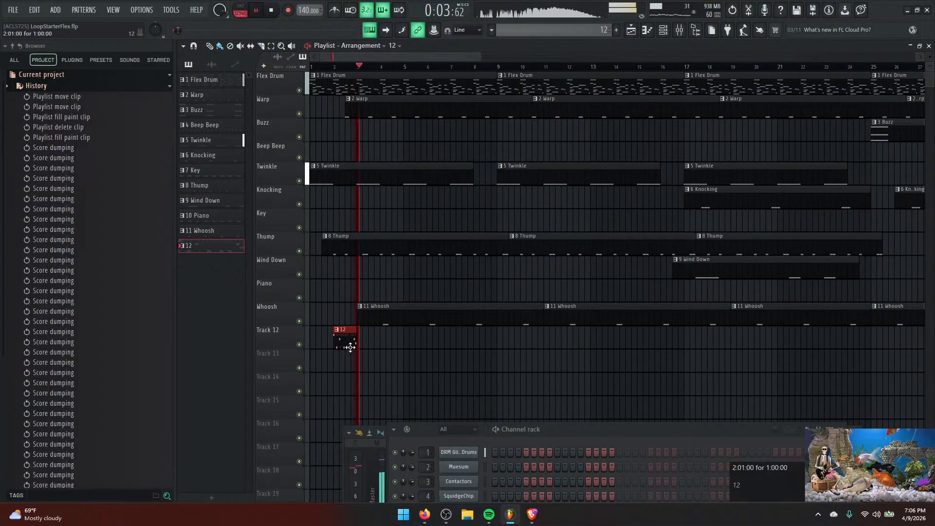
{"action": "key", "text": "space"}
{"action": "key", "text": "space"}
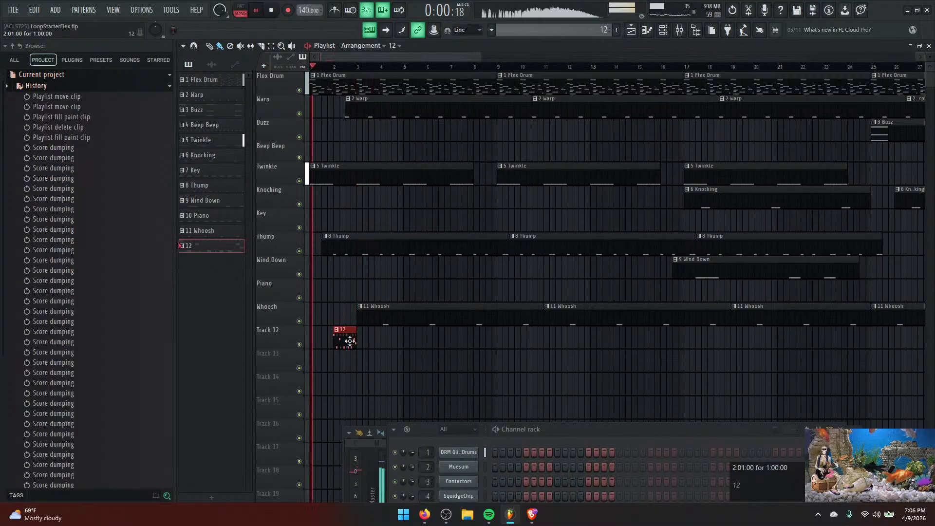
{"action": "key", "text": "space"}
Add a pattern 12 clip at bar 1 of Track 12 and paint consecutive copies after bar 2 through bar 25.
{"action": "left_click", "coordinate": [314, 338]}
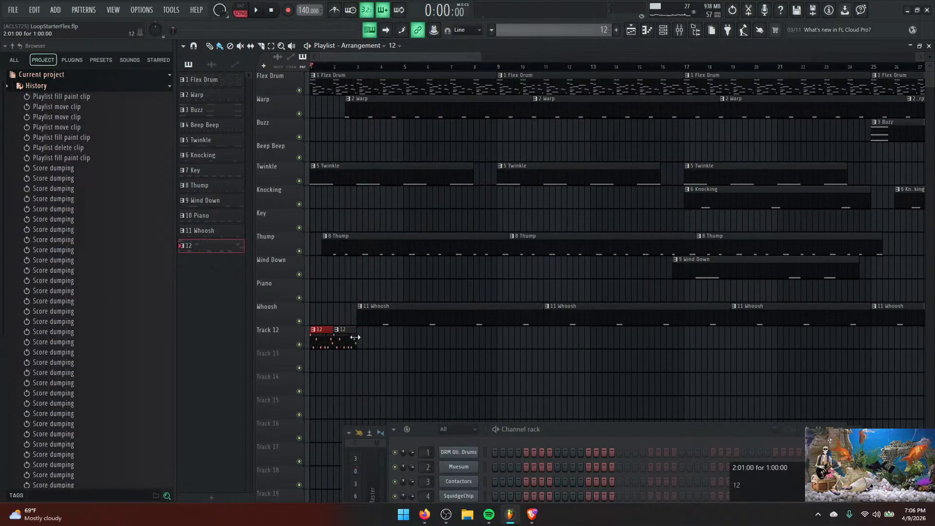
{"action": "left_click_drag", "start_coordinate": [355, 337], "coordinate": [881, 340]}
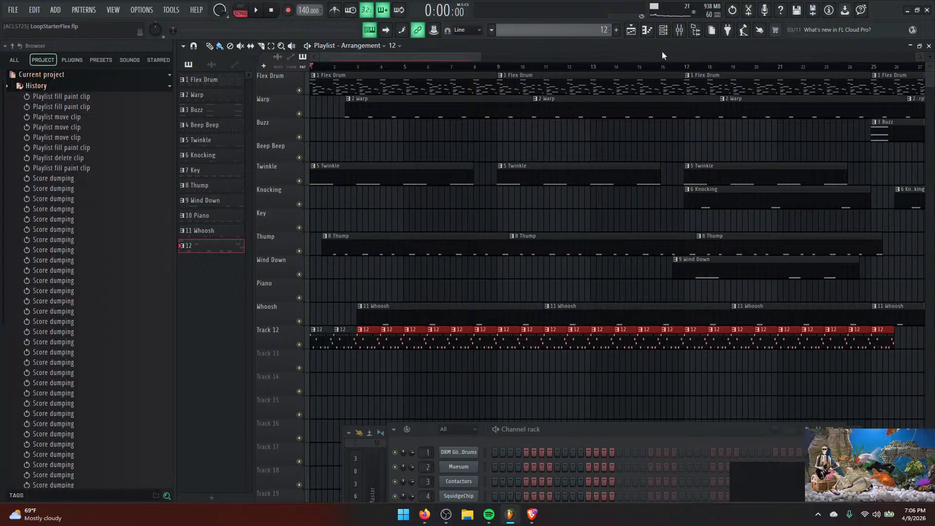
Hide the mixer, reopen FPC from the channel rack and go back to the Fpc Rockgroove7 26 loop, playing it with the arrangement.
{"action": "left_click", "coordinate": [682, 32]}
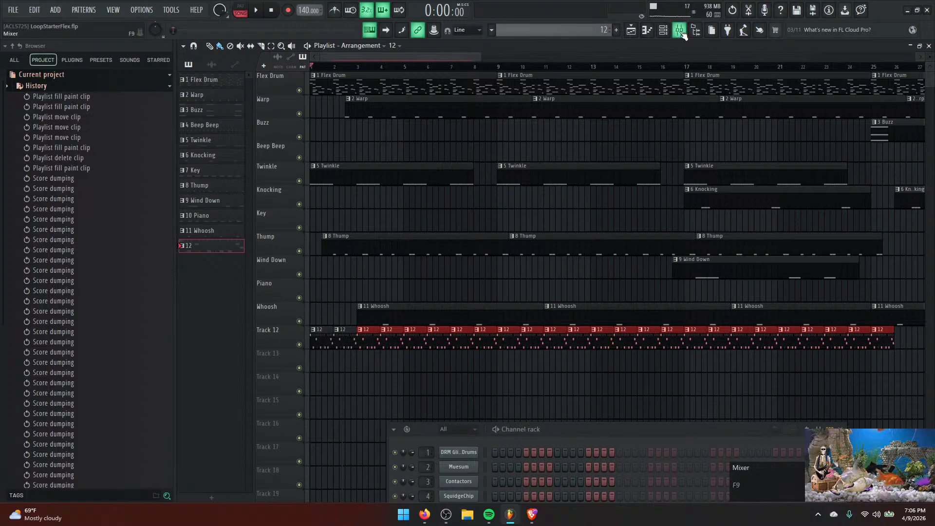
{"action": "left_click_drag", "start_coordinate": [666, 433], "coordinate": [630, 197]}
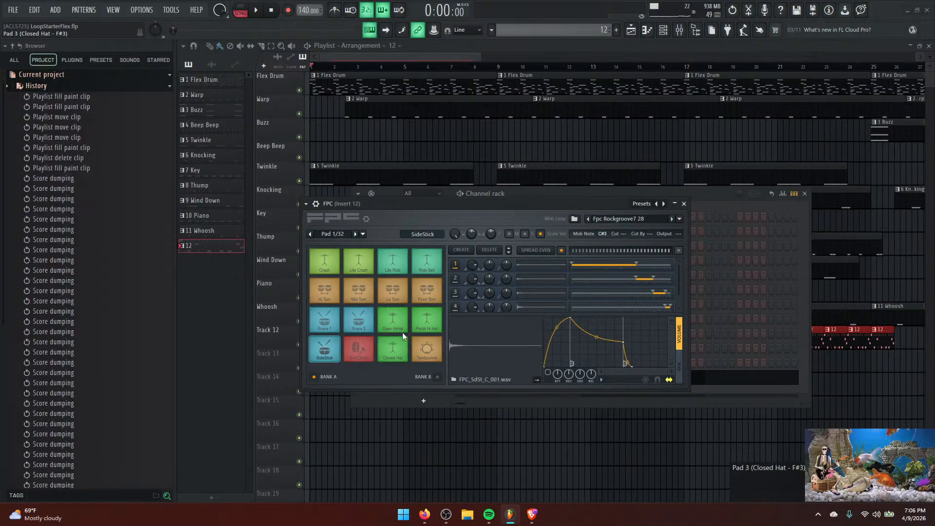
{"action": "left_click", "coordinate": [588, 219]}
{"action": "key", "text": "space"}
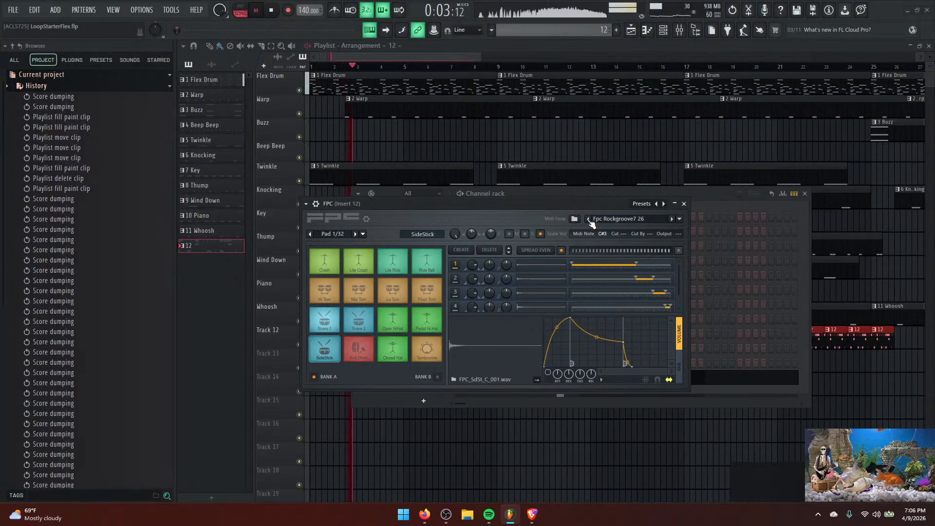
Audition the preceding FPC MIDI loops one by one back to Fpc Rockgroove7 18, then shift the FPC window aside and stop playback.
{"action": "left_click", "coordinate": [588, 218]}
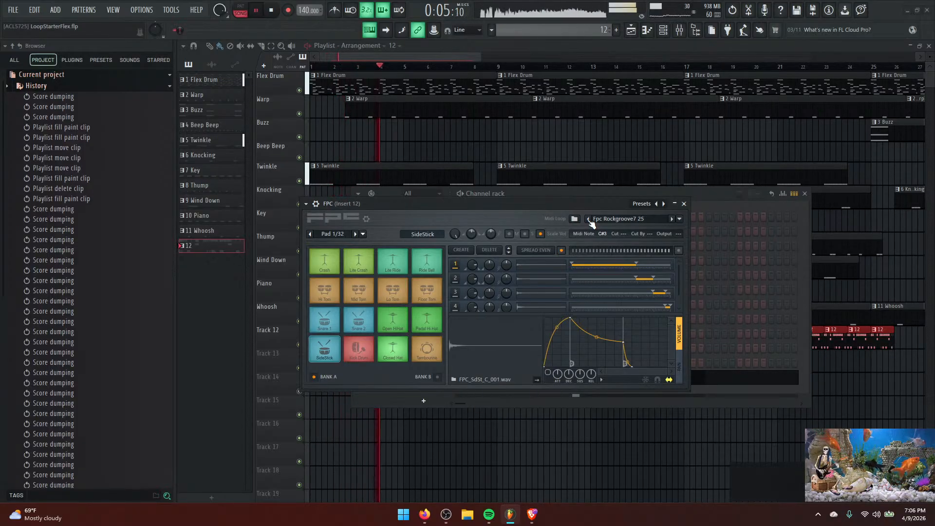
{"action": "left_click", "coordinate": [588, 219]}
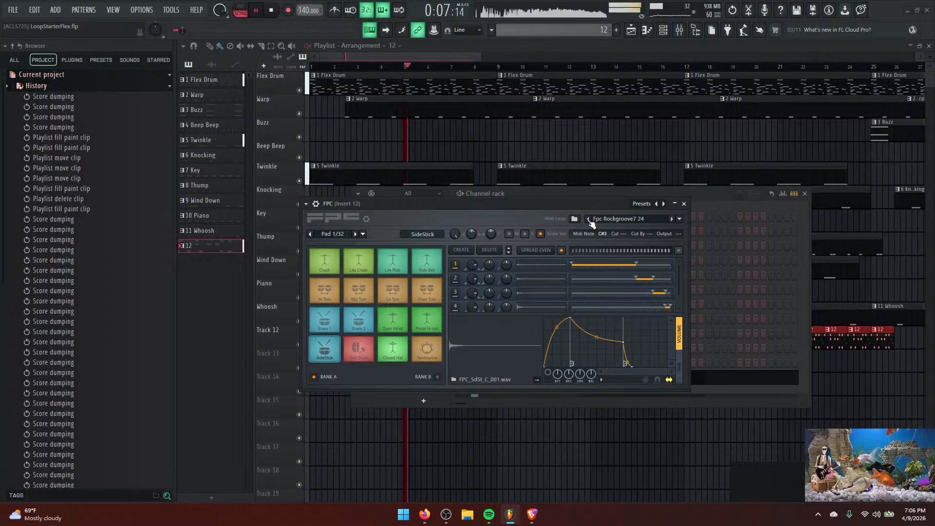
{"action": "left_click", "coordinate": [588, 218]}
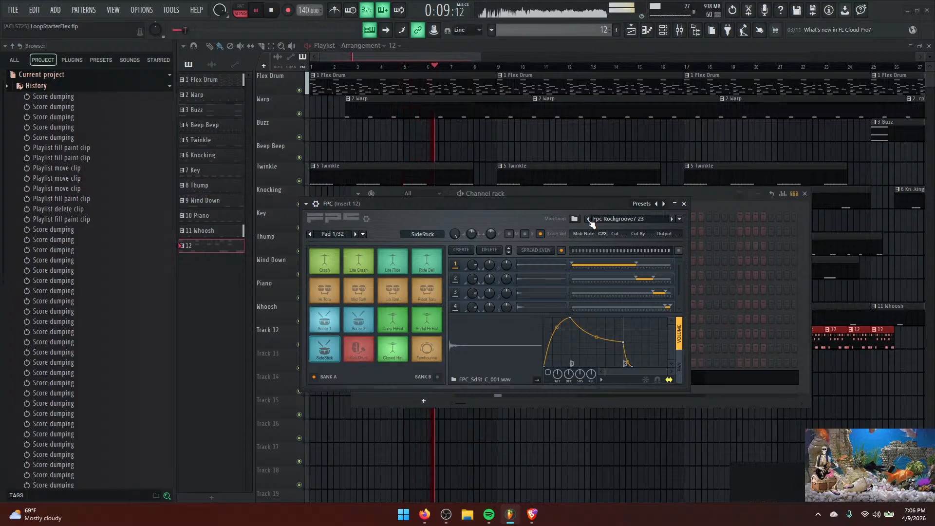
{"action": "left_click", "coordinate": [588, 219]}
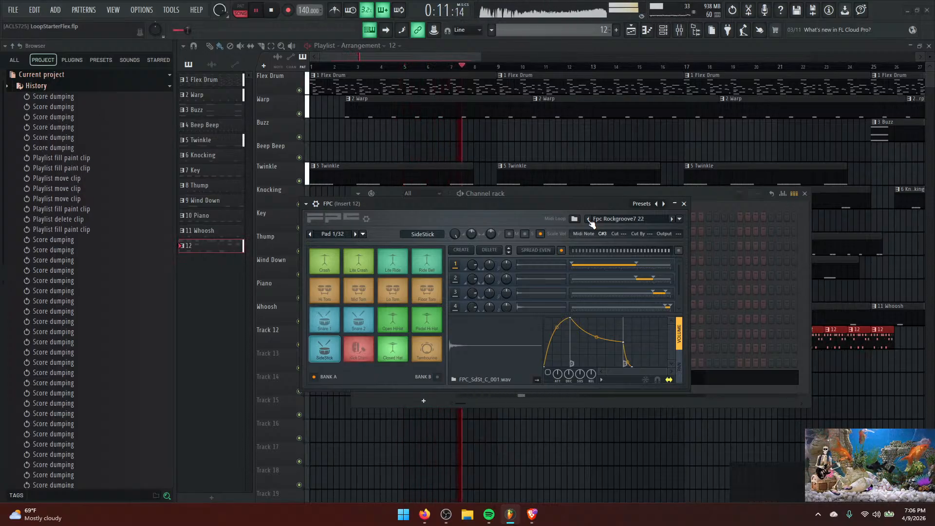
{"action": "left_click", "coordinate": [588, 218]}
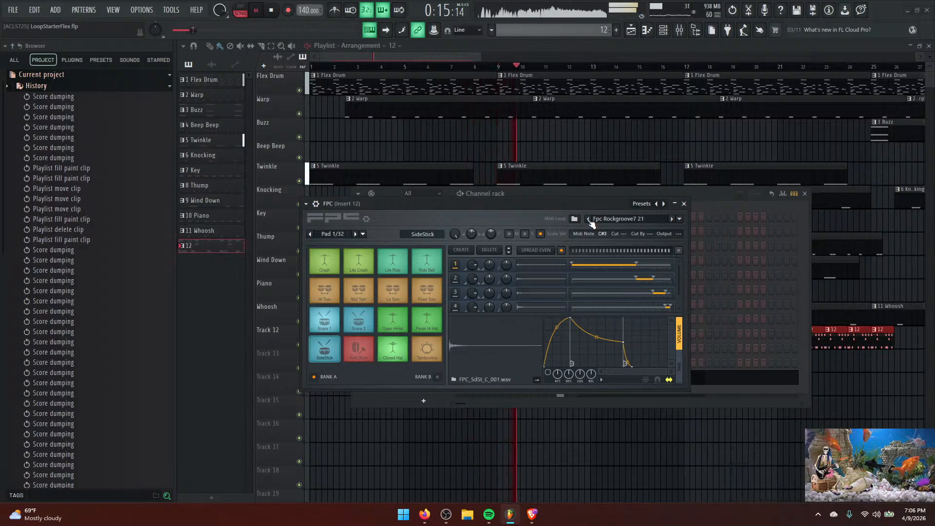
{"action": "left_click", "coordinate": [589, 219]}
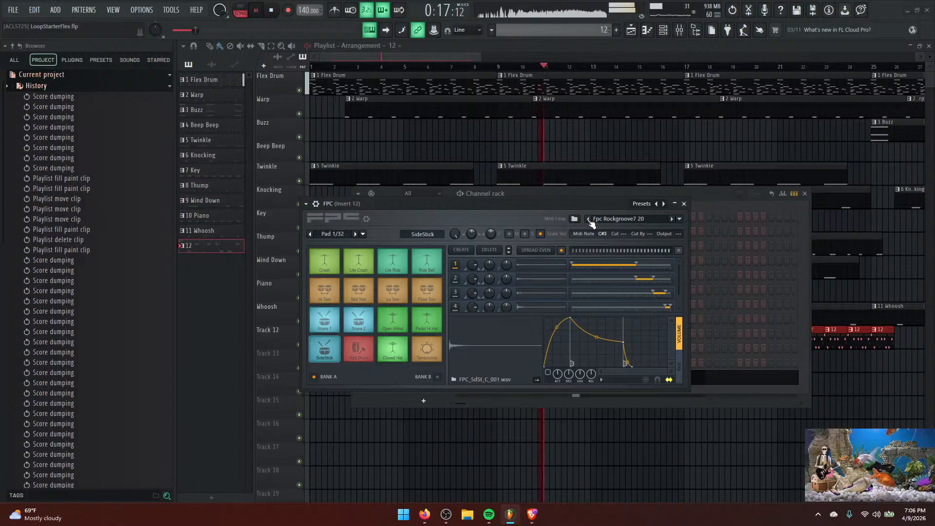
{"action": "left_click", "coordinate": [589, 220]}
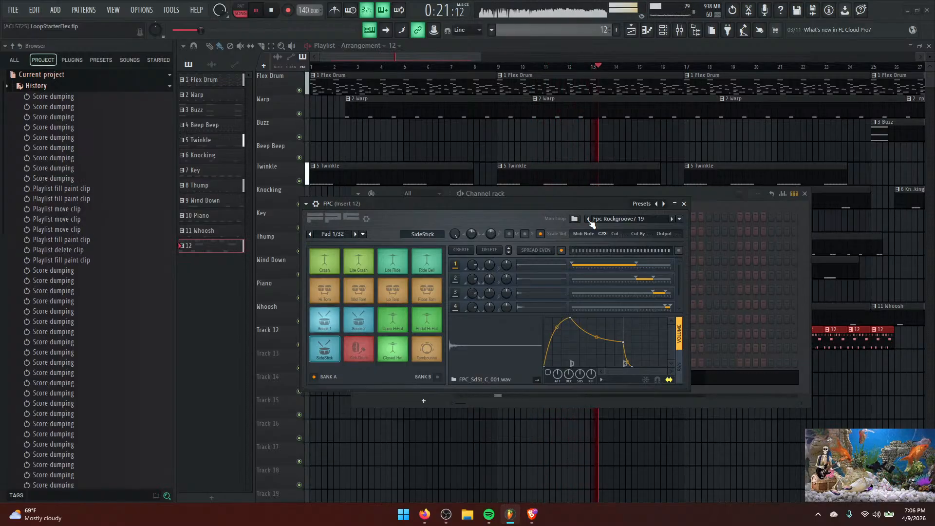
{"action": "left_click", "coordinate": [589, 219]}
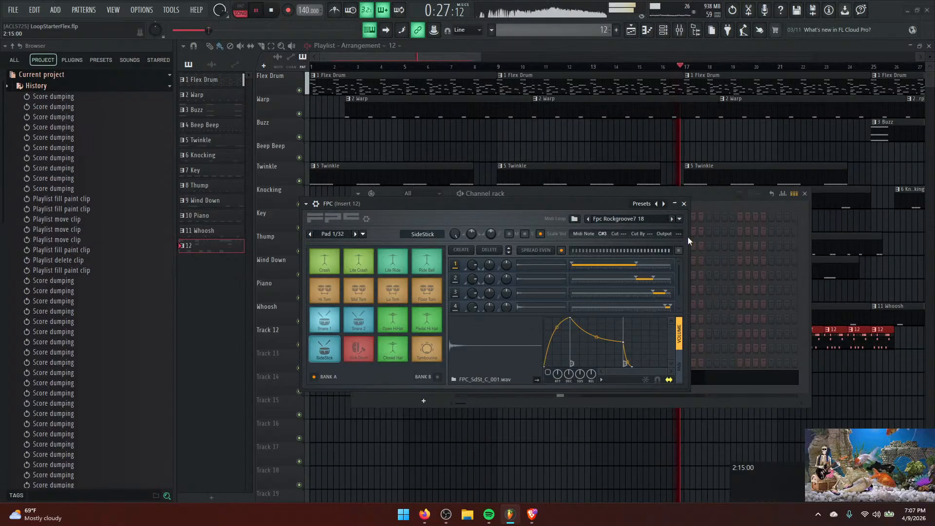
{"action": "left_click_drag", "start_coordinate": [540, 199], "coordinate": [632, 207]}
{"action": "key", "text": "space"}
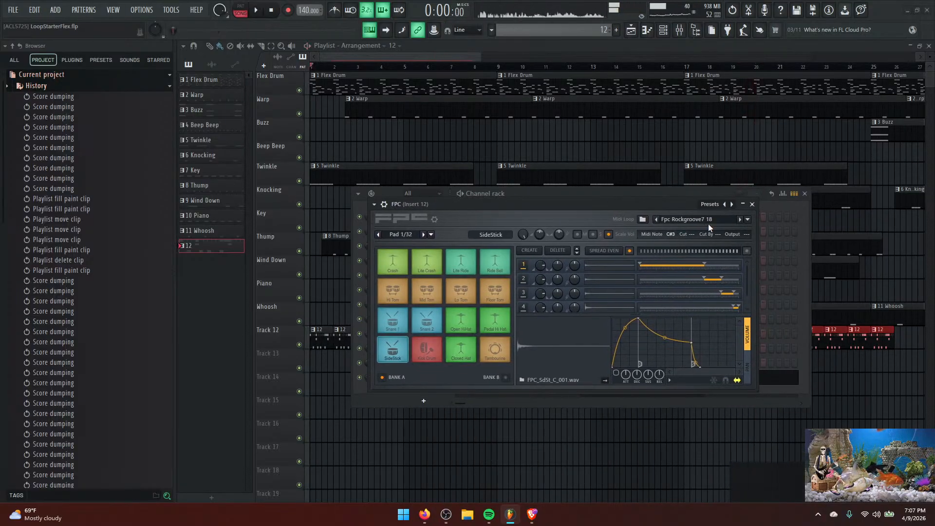
Load the fpc_glitch_01 loop from the Glitch Loops into FPC and play it with the arrangement.
{"action": "left_click", "coordinate": [747, 220]}
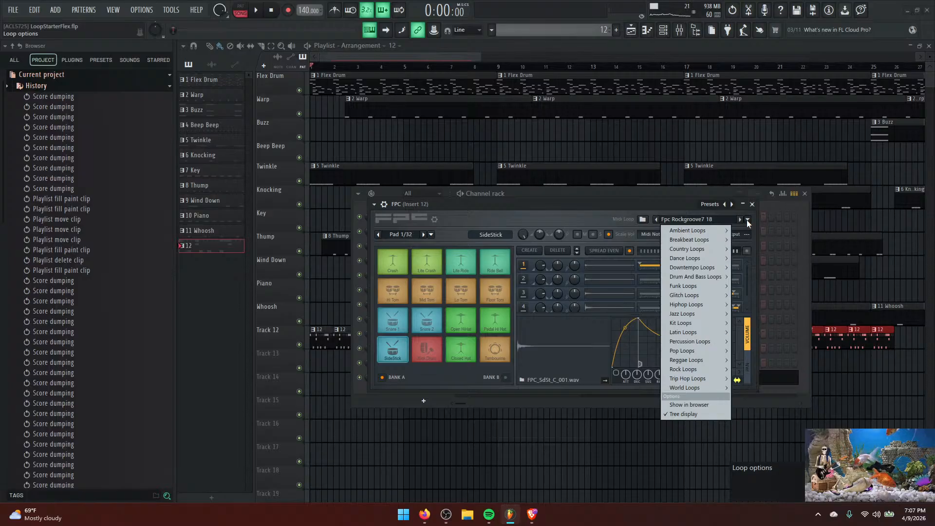
{"action": "mouse_move", "coordinate": [704, 293]}
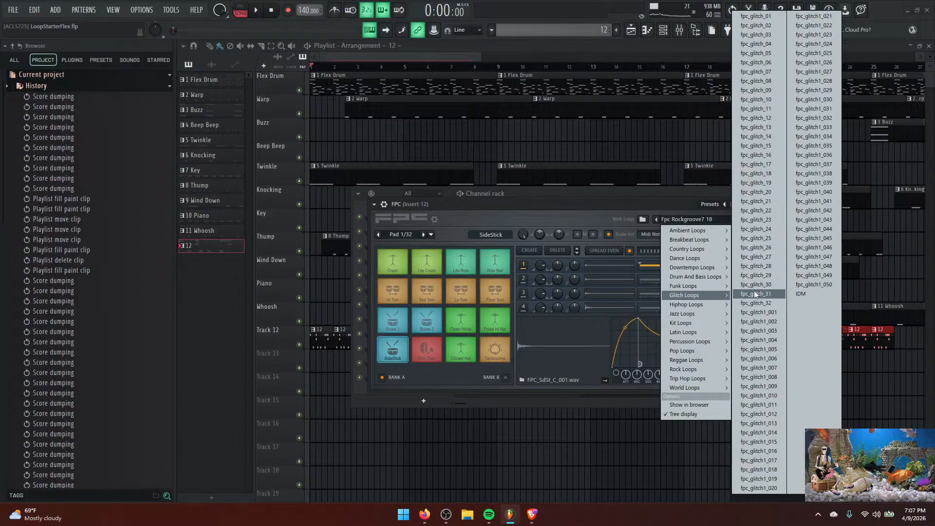
{"action": "left_click", "coordinate": [756, 24]}
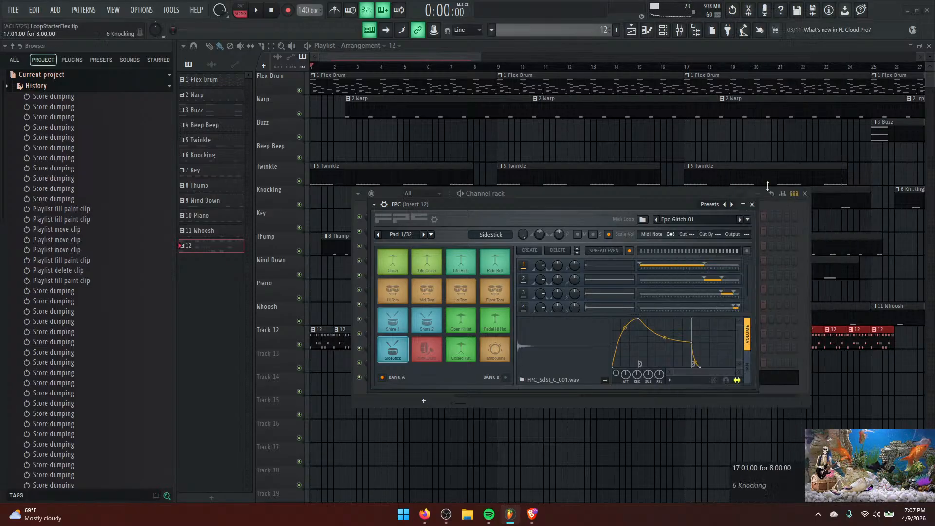
{"action": "key", "text": "space"}
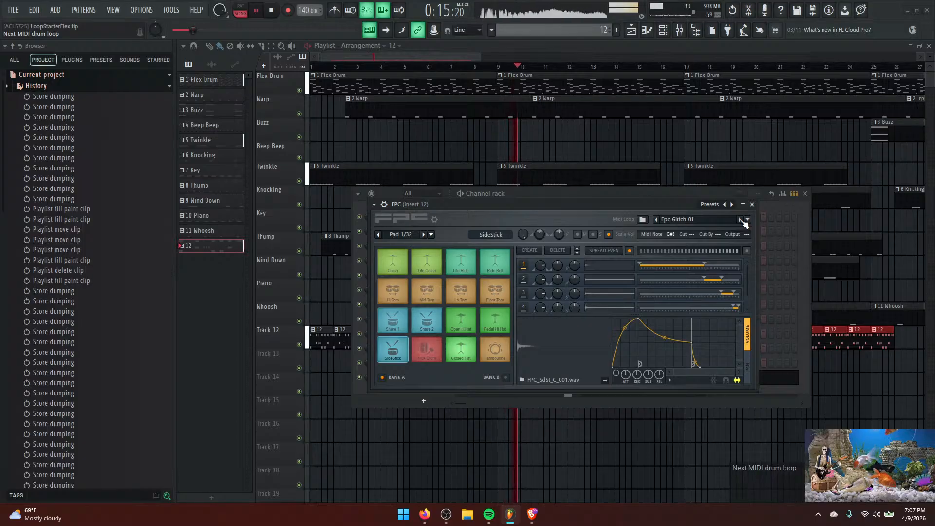
Audition the following glitch loops up to Fpc Glitch 04 and move the FPC window clear of its channel rack row.
{"action": "left_click", "coordinate": [742, 220]}
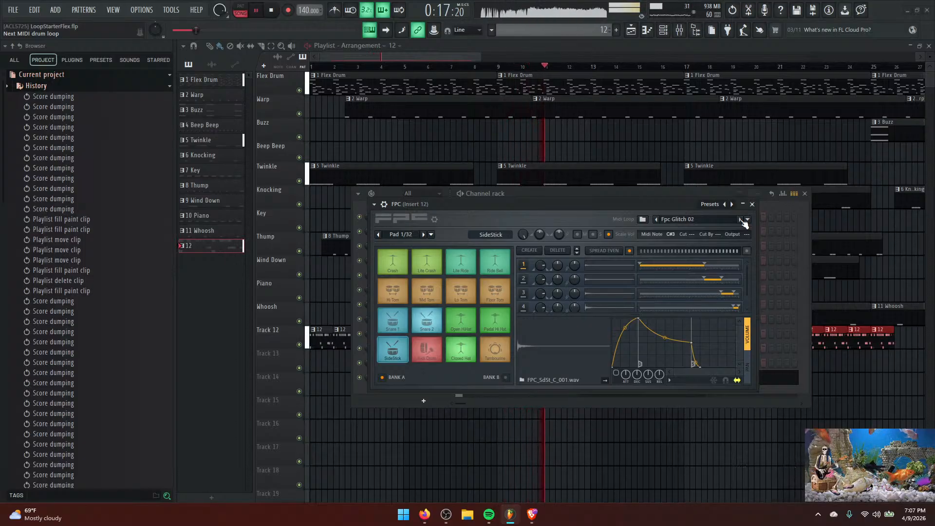
{"action": "left_click", "coordinate": [742, 221]}
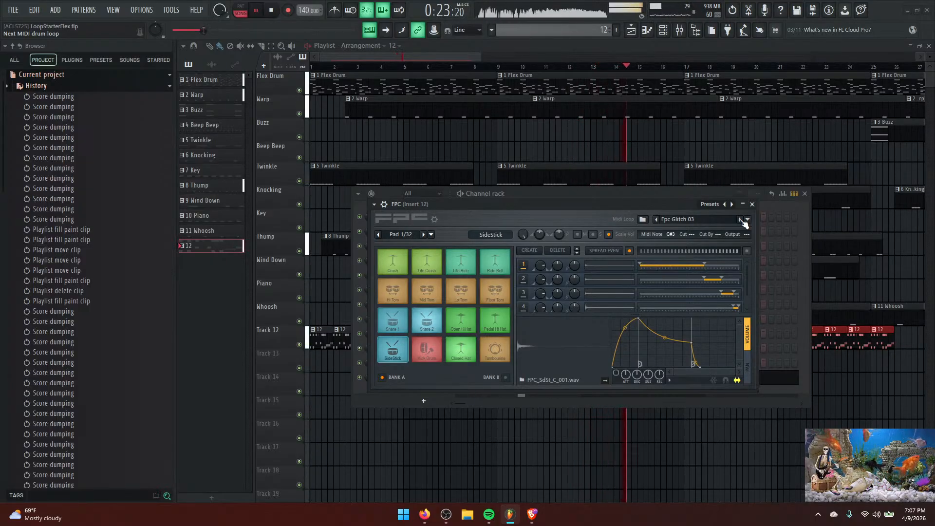
{"action": "left_click", "coordinate": [743, 221]}
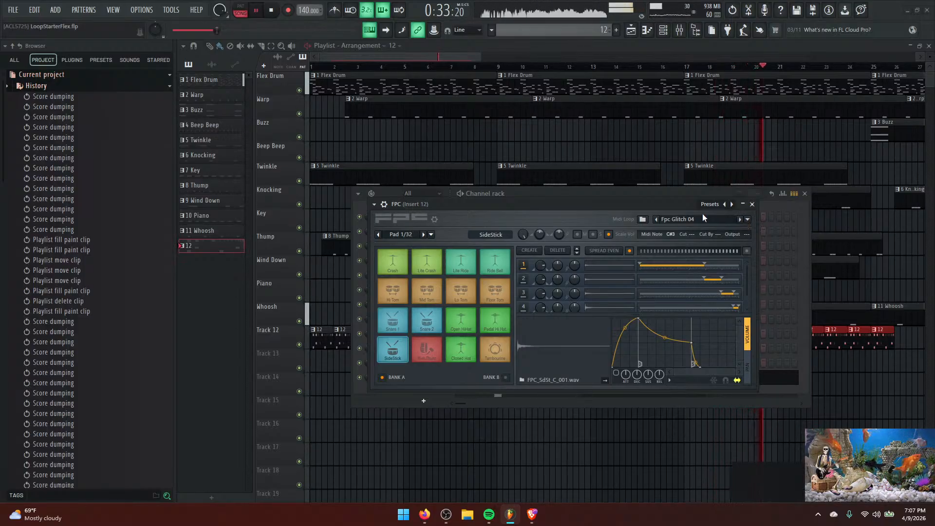
{"action": "left_click_drag", "start_coordinate": [673, 203], "coordinate": [688, 178]}
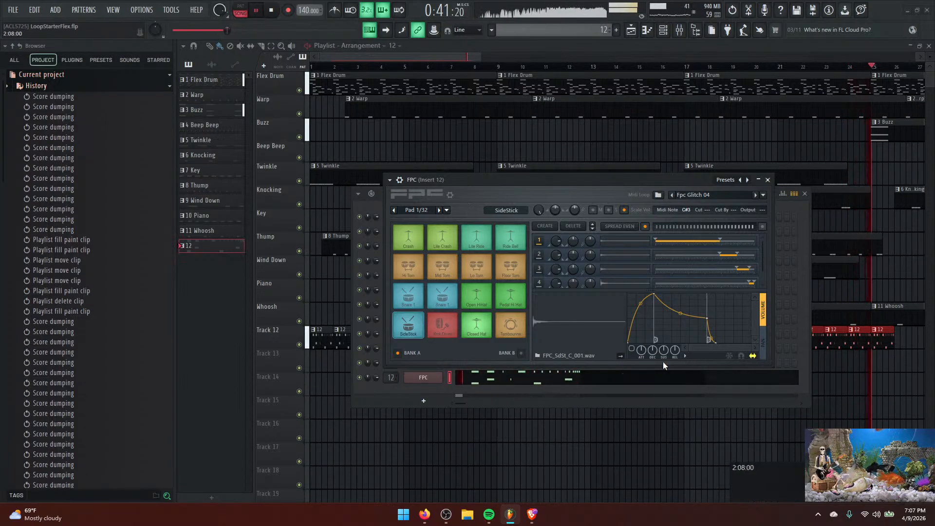
Switch FPC to the Linn multi out preset, load the fpc_glitch_05 loop and restart the arrangement.
{"action": "left_click", "coordinate": [749, 180]}
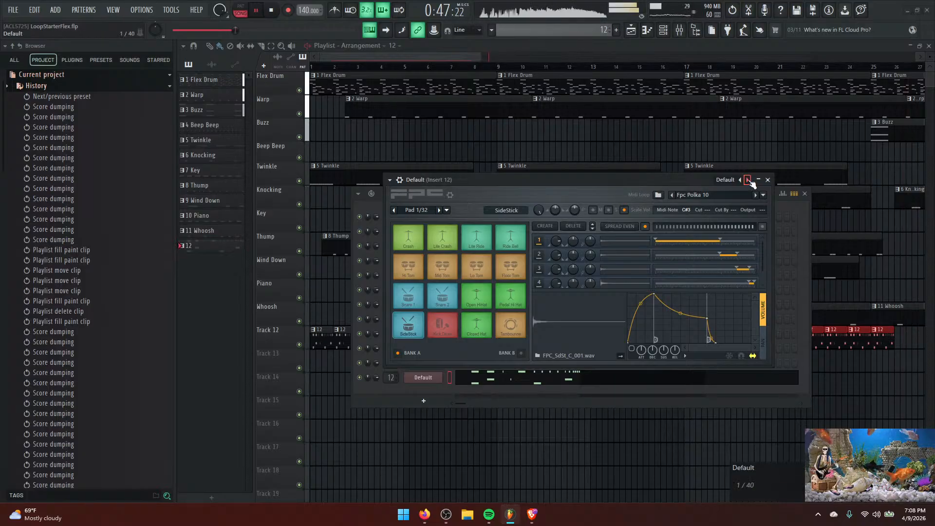
{"action": "left_click", "coordinate": [740, 180]}
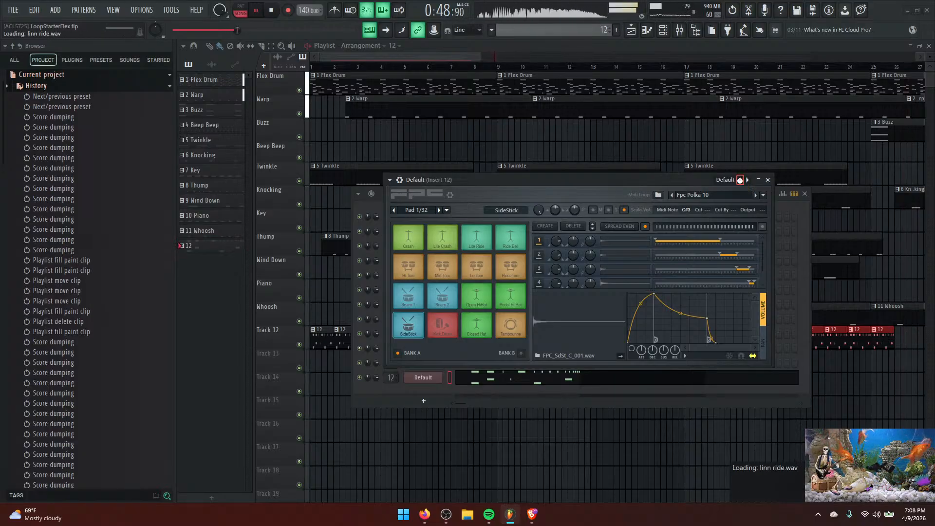
{"action": "left_click", "coordinate": [763, 195]}
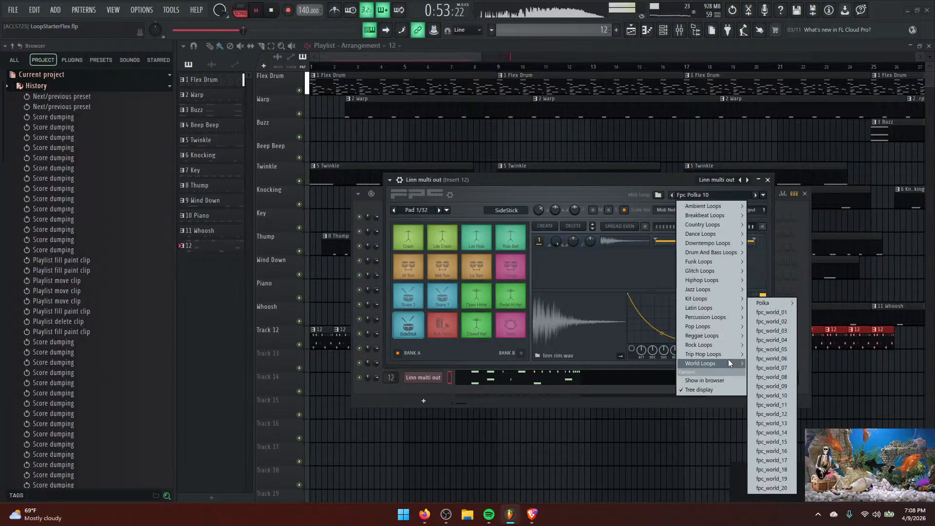
{"action": "mouse_move", "coordinate": [720, 271]}
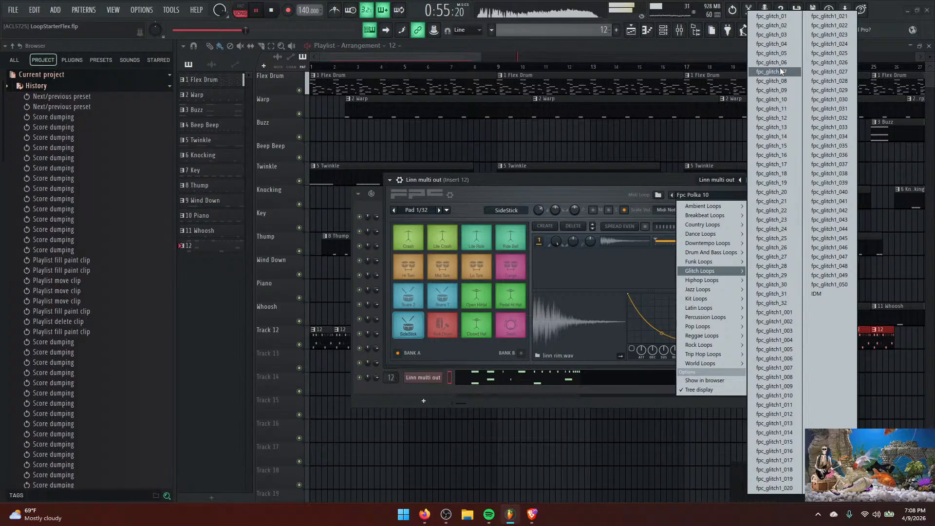
{"action": "left_click", "coordinate": [783, 54]}
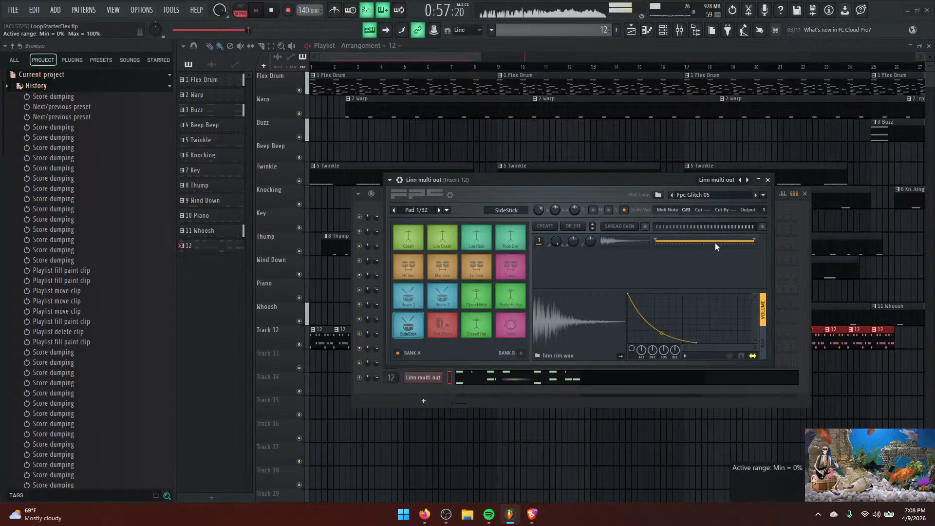
{"action": "key", "text": "space"}
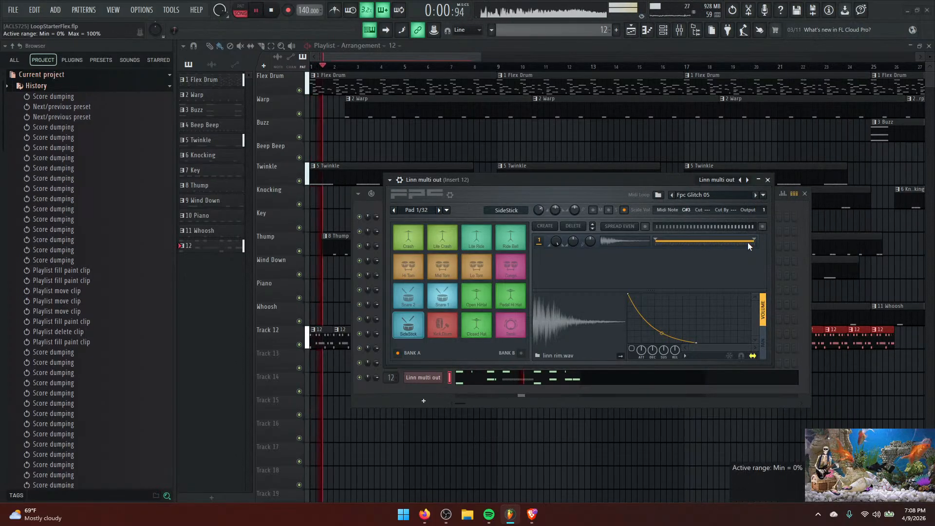
Advance the FPC MIDI loop to Fpc Glitch 07 during playback, then close FPC and the channel rack.
{"action": "left_click", "coordinate": [756, 194]}
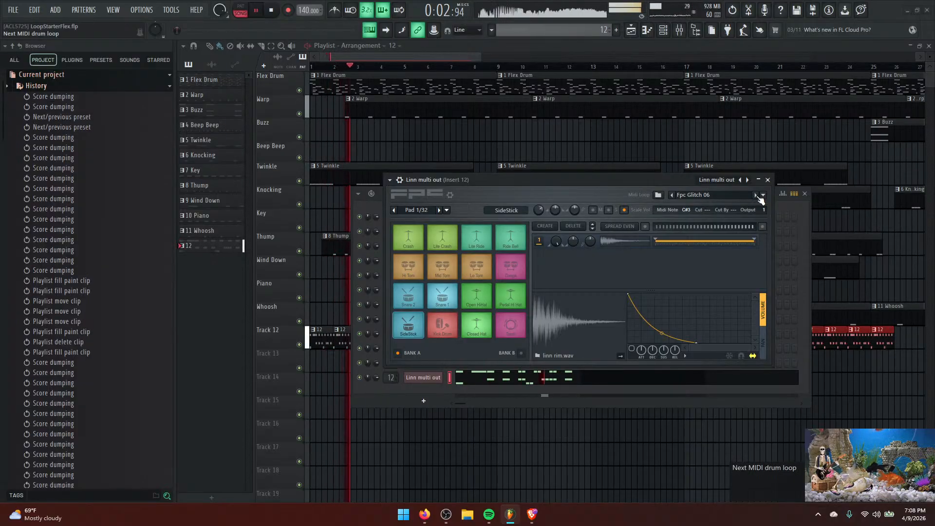
{"action": "left_click", "coordinate": [755, 195]}
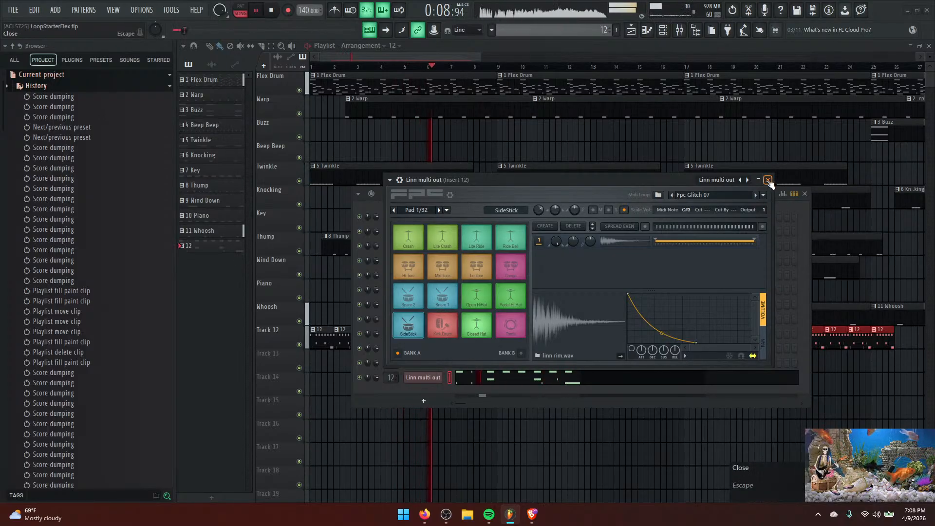
{"action": "left_click", "coordinate": [768, 180]}
{"action": "left_click", "coordinate": [805, 194]}
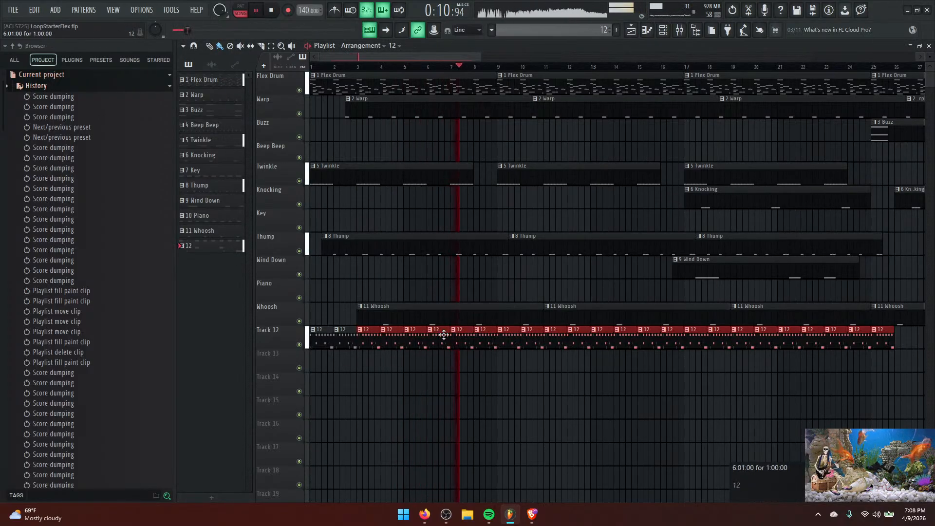
Delete the pattern 12 clips at bars 7 to 9 of Track 12, stop playback and paint copies back into the gap.
{"action": "right_click", "coordinate": [509, 340]}
{"action": "key", "text": "space"}
{"action": "key", "text": "space"}
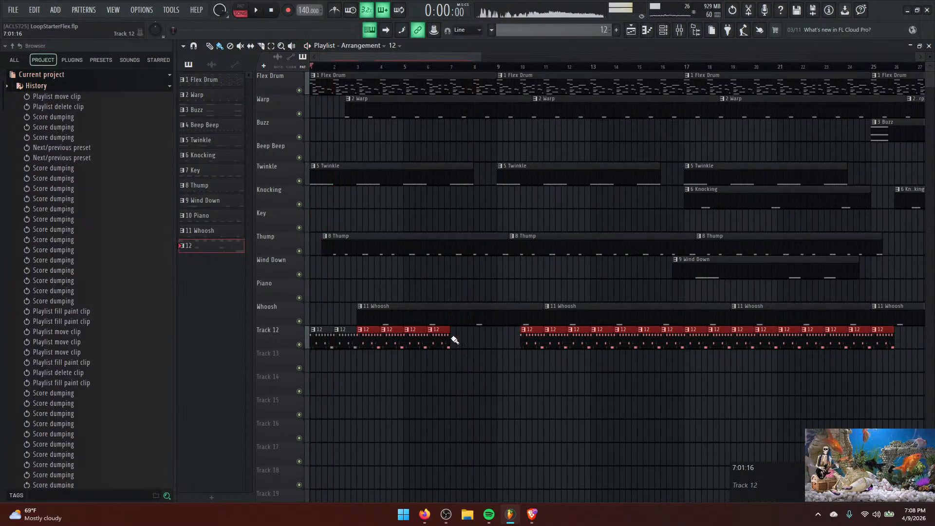
{"action": "key", "text": "space"}
{"action": "left_click", "coordinate": [455, 338]}
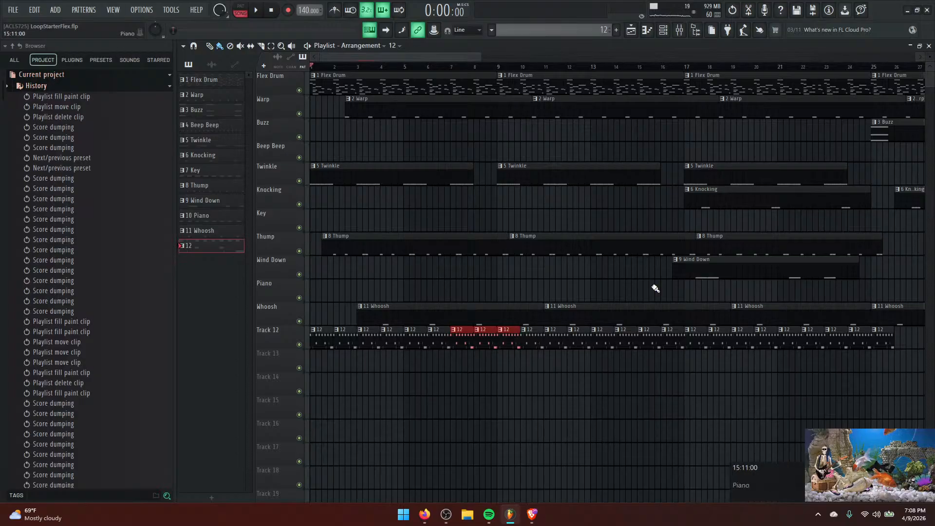
Reopen the channel rack, play the arrangement briefly and bring up the FPC window of the Linn multi out channel.
{"action": "left_click", "coordinate": [665, 33]}
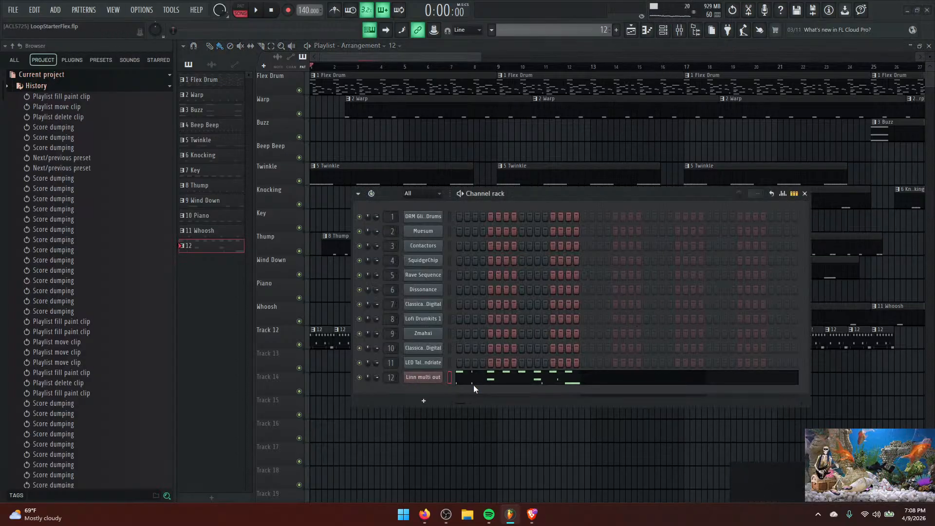
{"action": "key", "text": "space"}
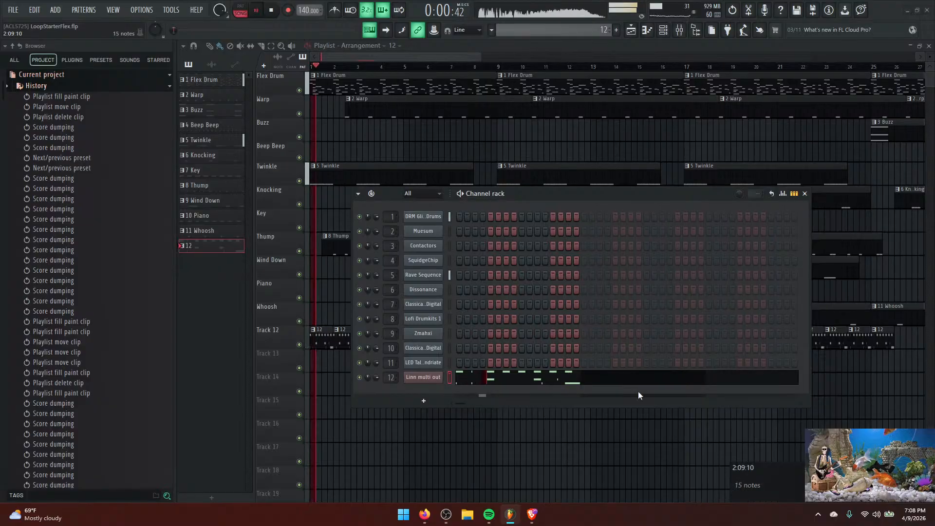
{"action": "left_click", "coordinate": [423, 377]}
{"action": "key", "text": "space"}
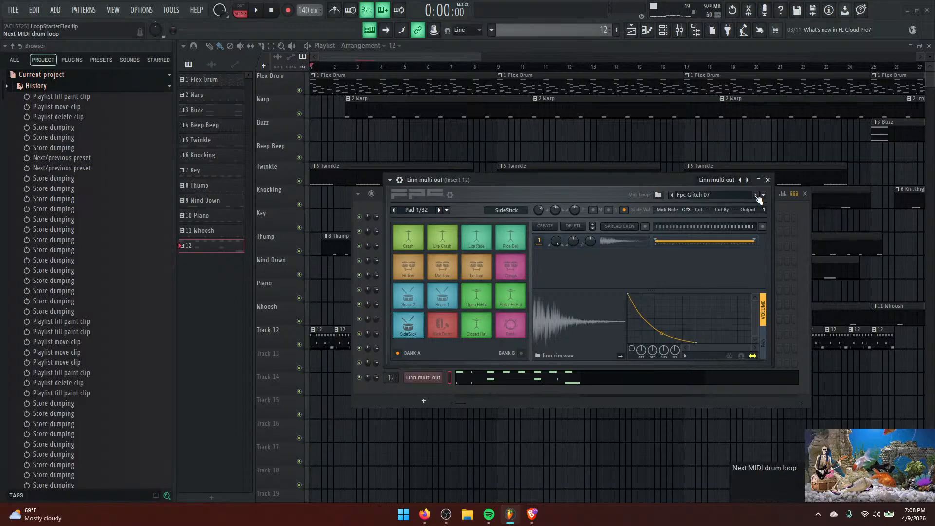
Audition the next MIDI loops from Fpc Glitch 08 through Fpc Glitch 12 while playing the arrangement from the start.
{"action": "left_click", "coordinate": [756, 195]}
{"action": "key", "text": "space"}
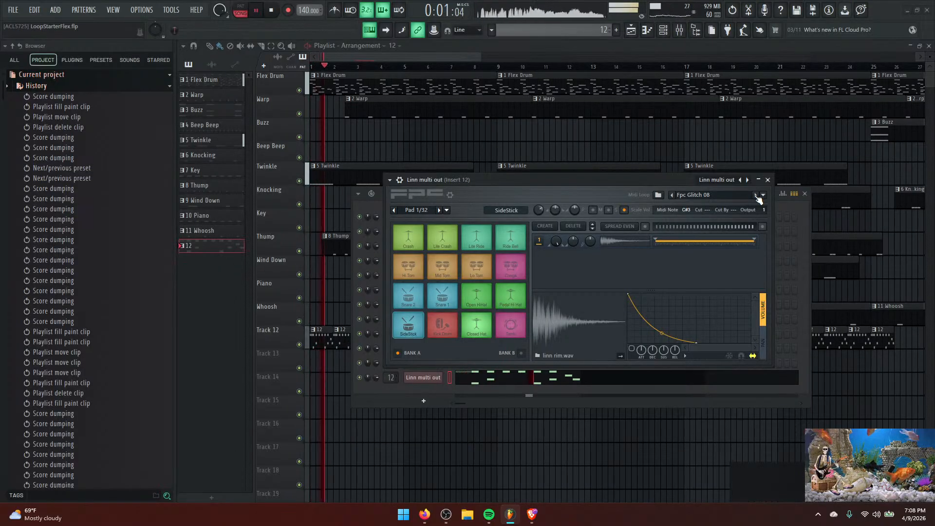
{"action": "left_click", "coordinate": [756, 195]}
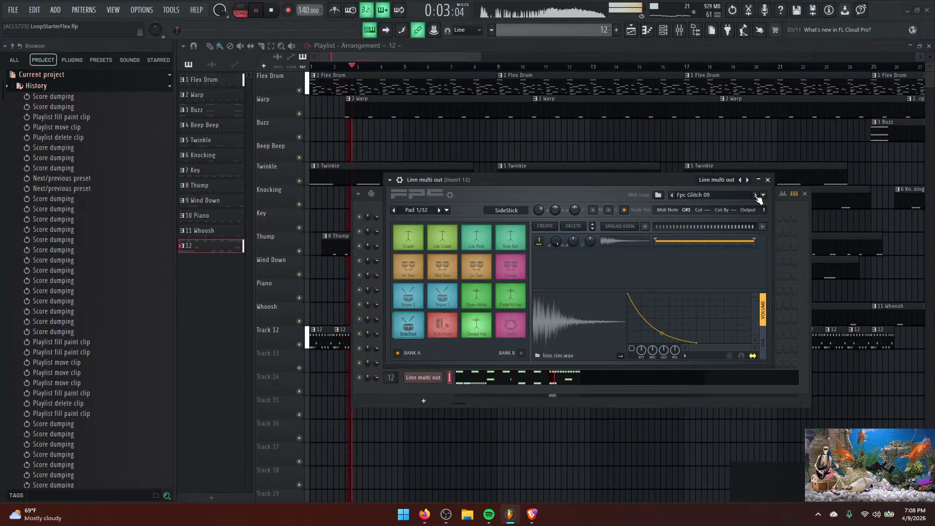
{"action": "left_click", "coordinate": [757, 195]}
{"action": "left_click", "coordinate": [757, 196]}
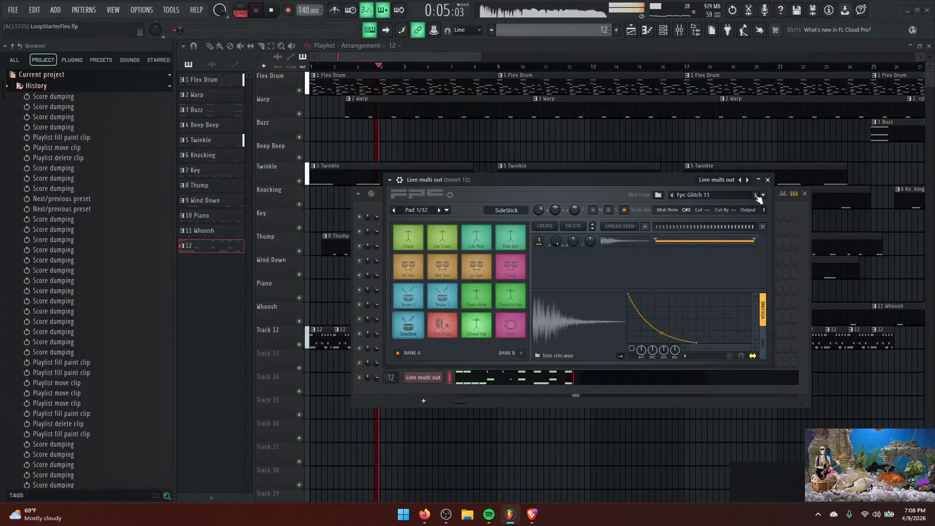
{"action": "left_click", "coordinate": [756, 196]}
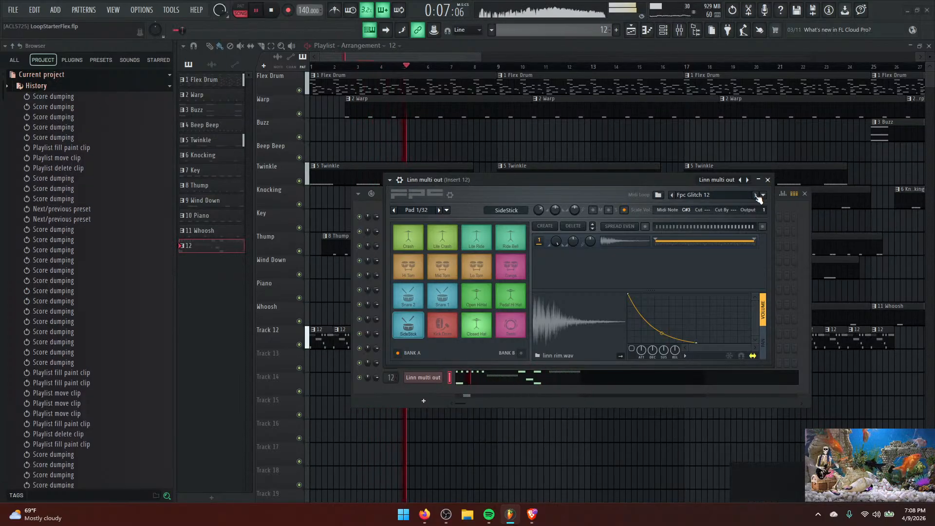
Audition the FPC MIDI loops from Fpc Glitch 13 through Fpc Glitch 29 while the arrangement plays, then close the FPC window.
{"action": "left_click", "coordinate": [757, 195]}
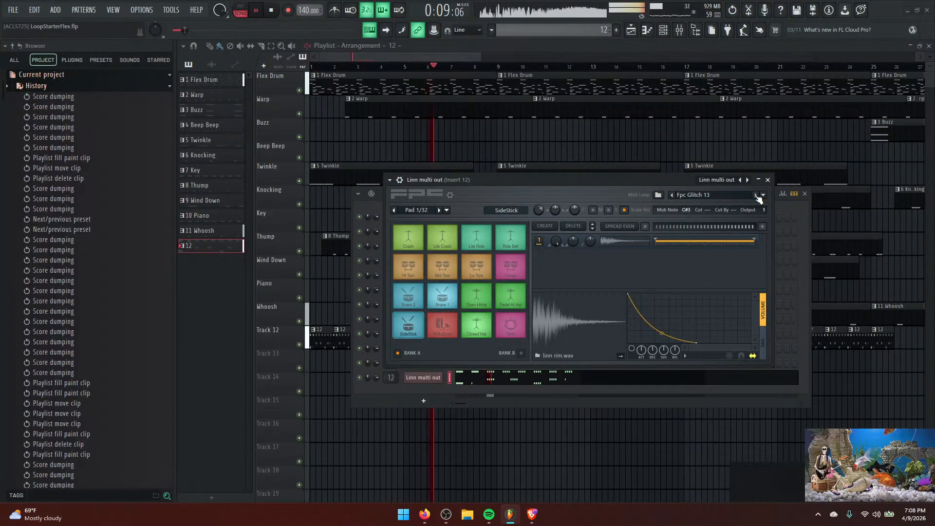
{"action": "left_click", "coordinate": [757, 195]}
{"action": "left_click", "coordinate": [756, 196]}
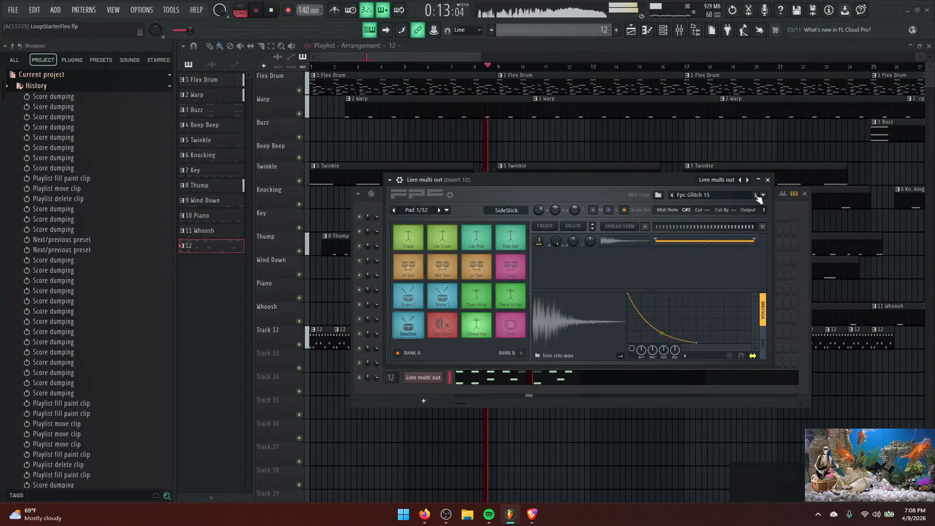
{"action": "left_click", "coordinate": [757, 195]}
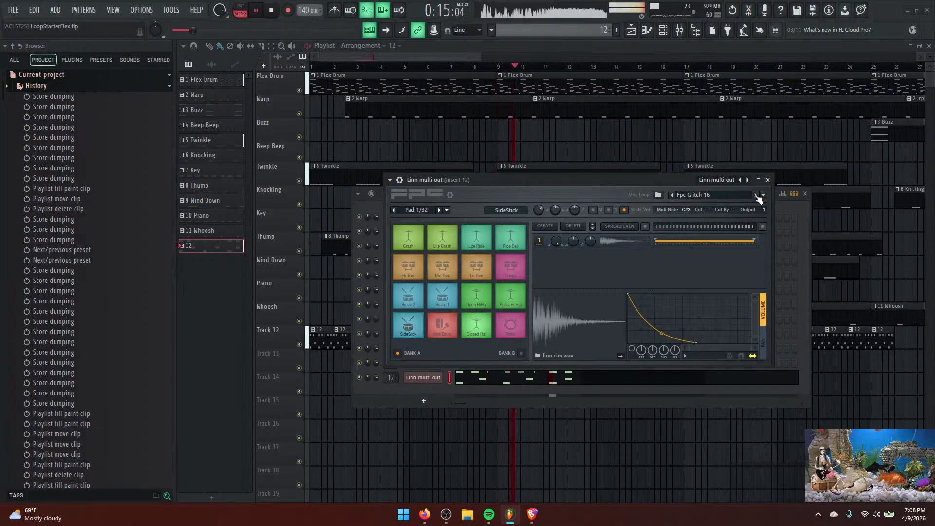
{"action": "left_click", "coordinate": [756, 195]}
{"action": "left_click", "coordinate": [756, 195]}
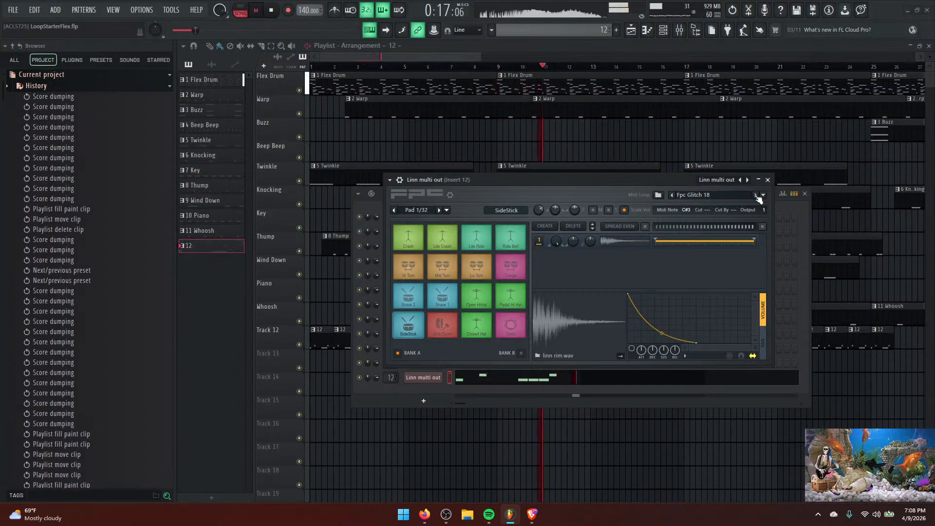
{"action": "left_click", "coordinate": [756, 195]}
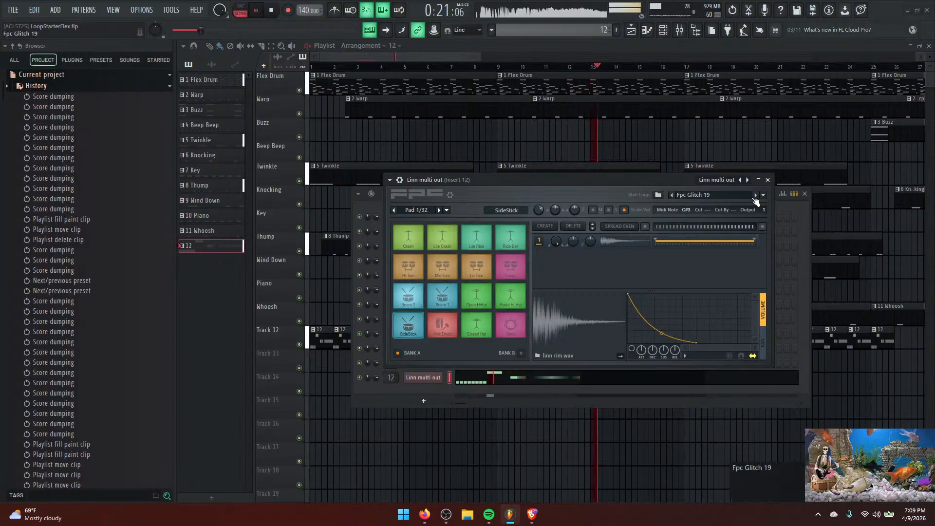
{"action": "left_click", "coordinate": [756, 195]}
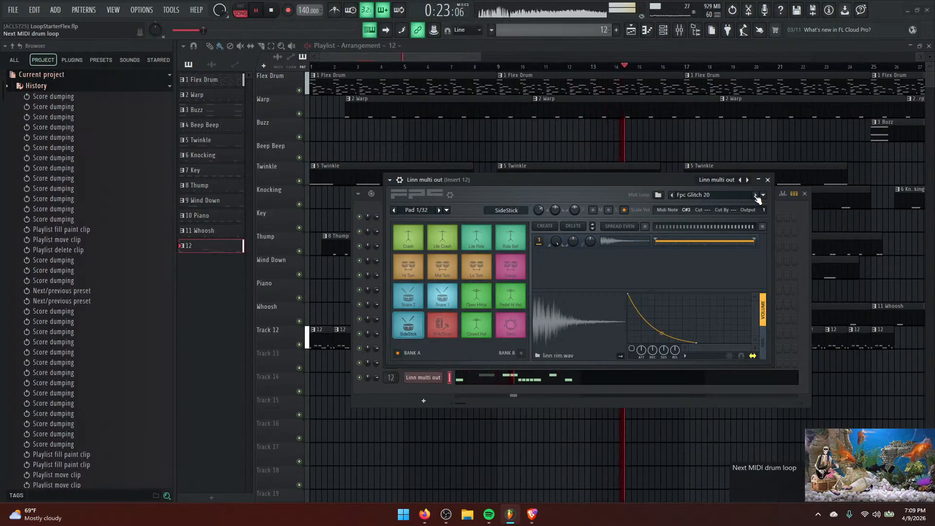
{"action": "left_click", "coordinate": [756, 195]}
{"action": "left_click", "coordinate": [756, 195]}
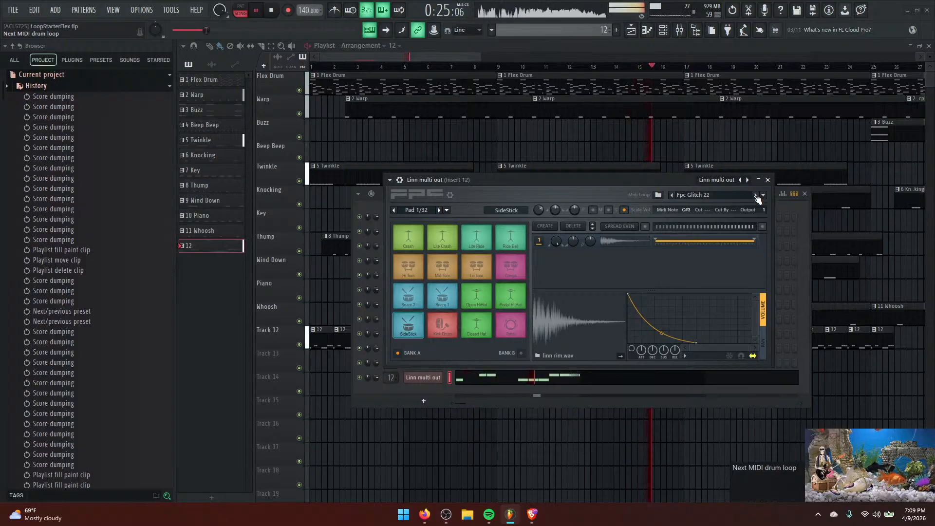
{"action": "left_click", "coordinate": [756, 196]}
{"action": "left_click", "coordinate": [756, 196]}
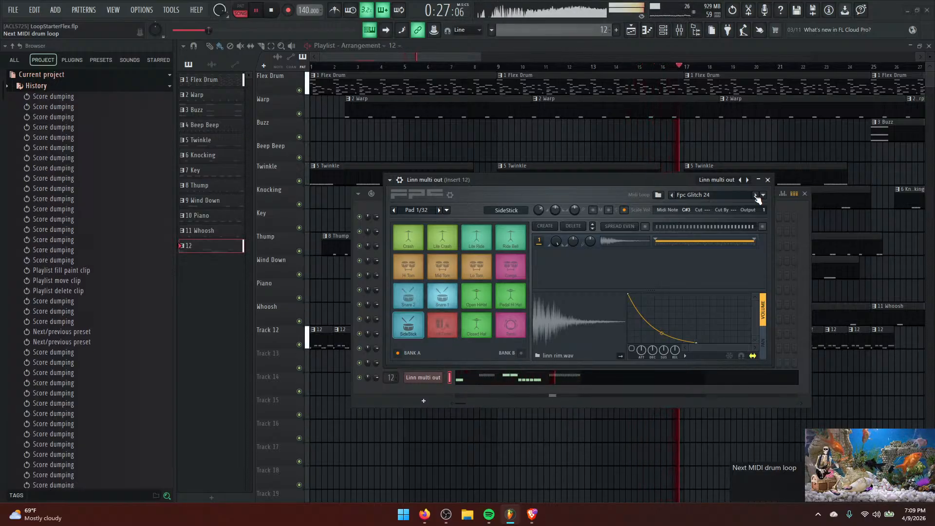
{"action": "left_click", "coordinate": [757, 195]}
{"action": "left_click", "coordinate": [756, 195]}
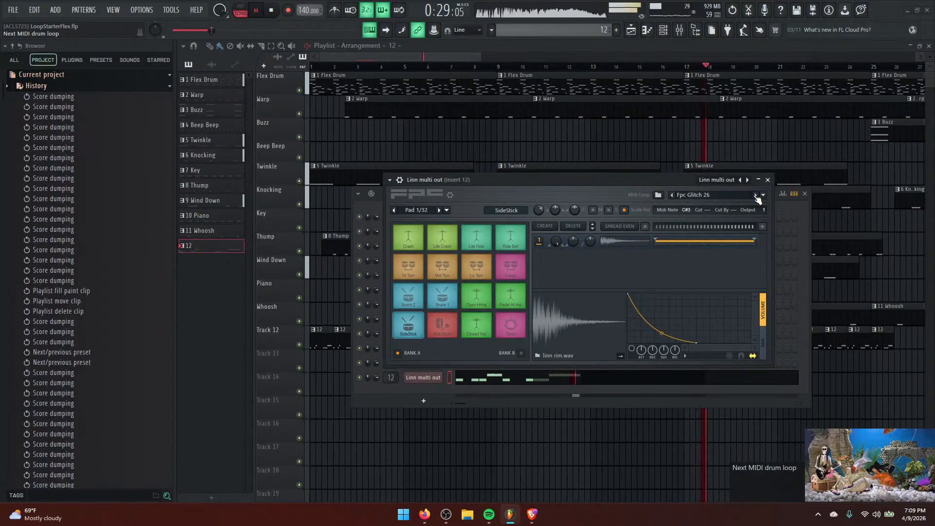
{"action": "left_click", "coordinate": [756, 195]}
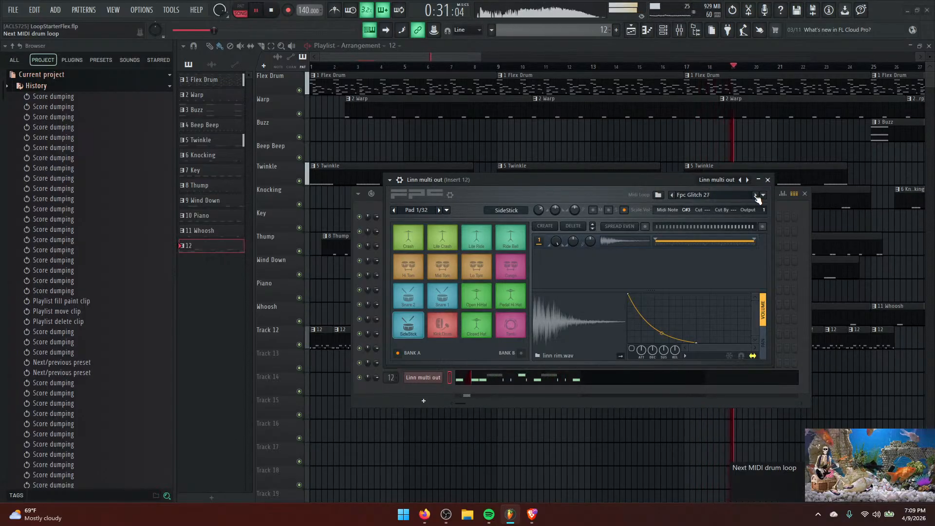
{"action": "left_click", "coordinate": [756, 195]}
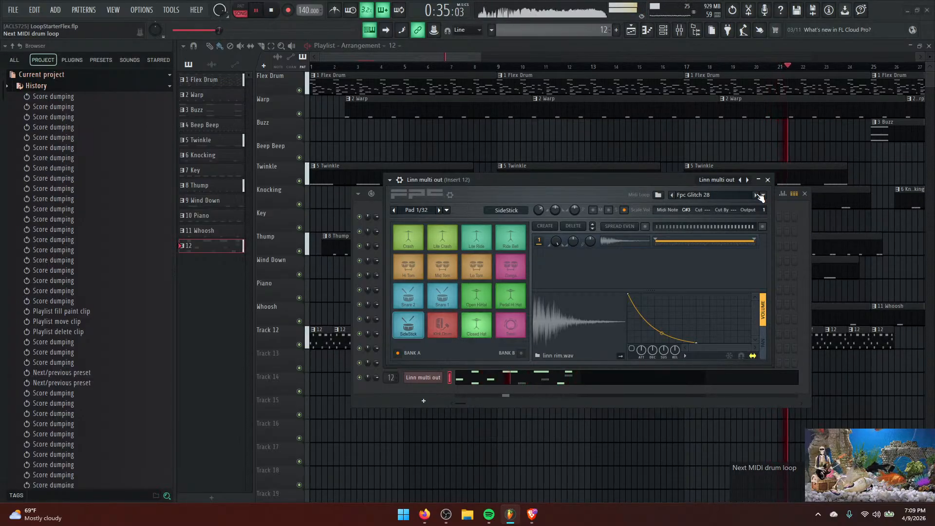
{"action": "left_click", "coordinate": [756, 195]}
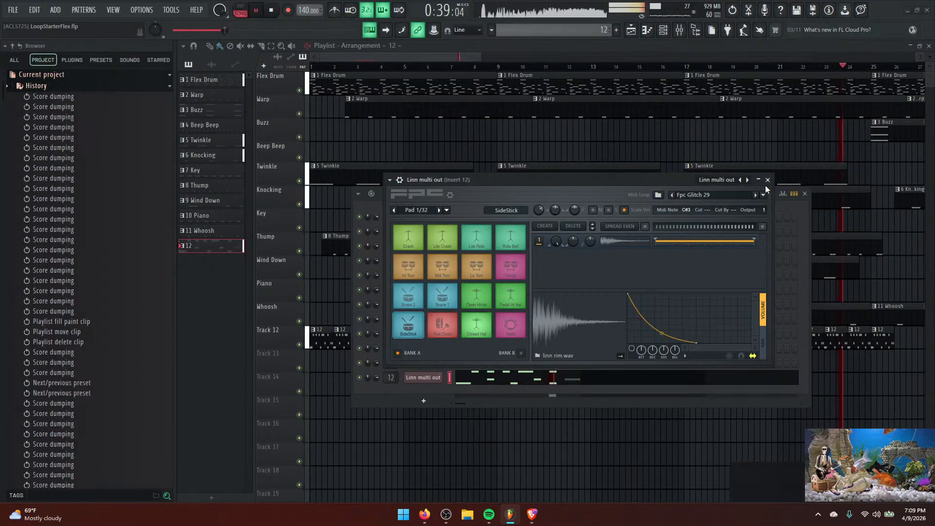
{"action": "left_click", "coordinate": [768, 180]}
Move the channel rack below Track 12 and delete all pattern 12 clips from that playlist track.
{"action": "left_click_drag", "start_coordinate": [732, 194], "coordinate": [748, 133]}
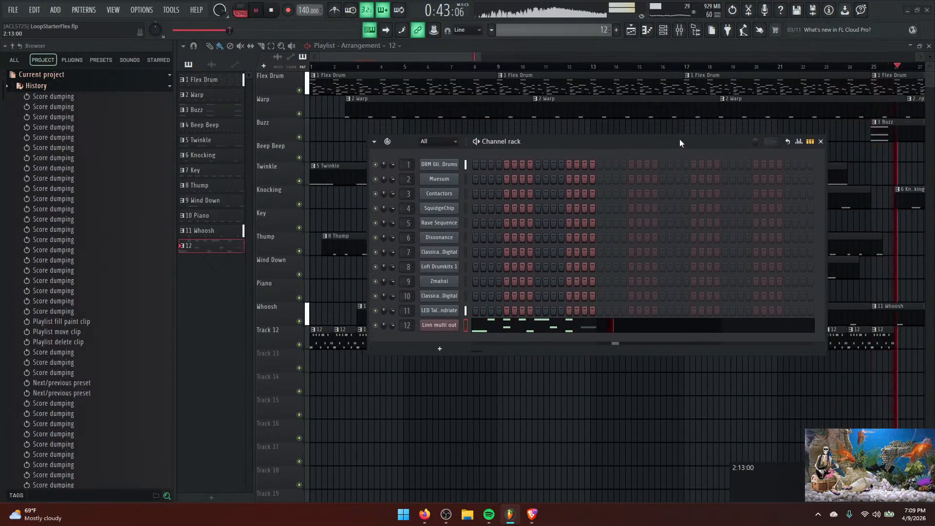
{"action": "left_click_drag", "start_coordinate": [680, 139], "coordinate": [621, 378]}
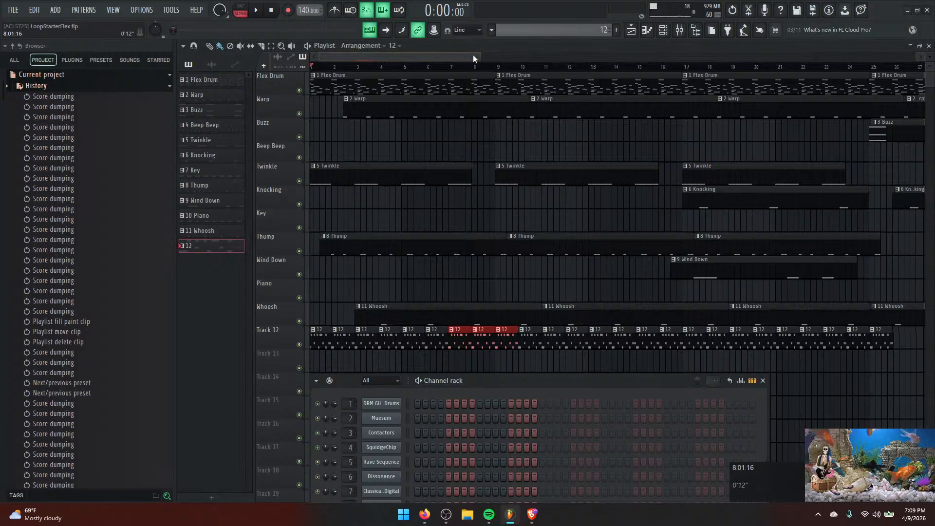
{"action": "left_click_drag", "start_coordinate": [883, 342], "coordinate": [416, 345]}
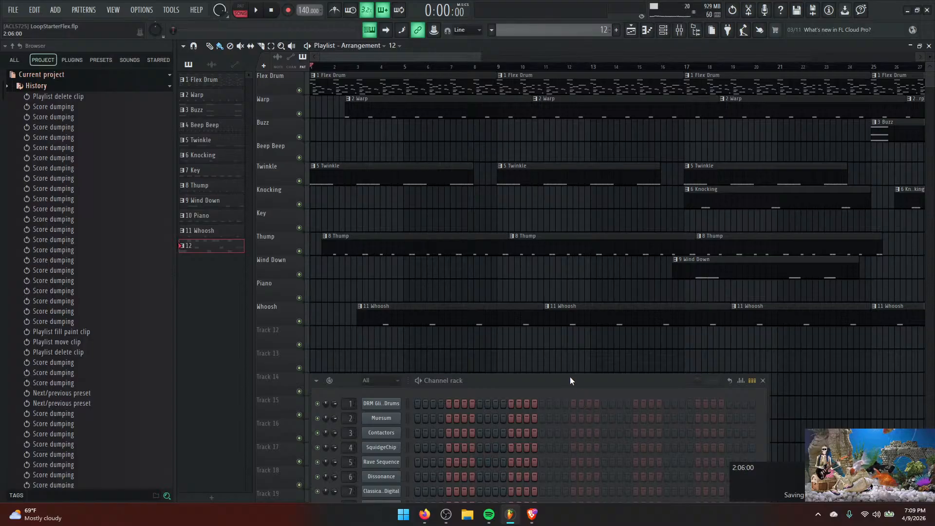
Bring the channel rack back into full view and rename pattern 12 as "12 Fast Drum".
{"action": "left_click_drag", "start_coordinate": [569, 381], "coordinate": [621, 213]}
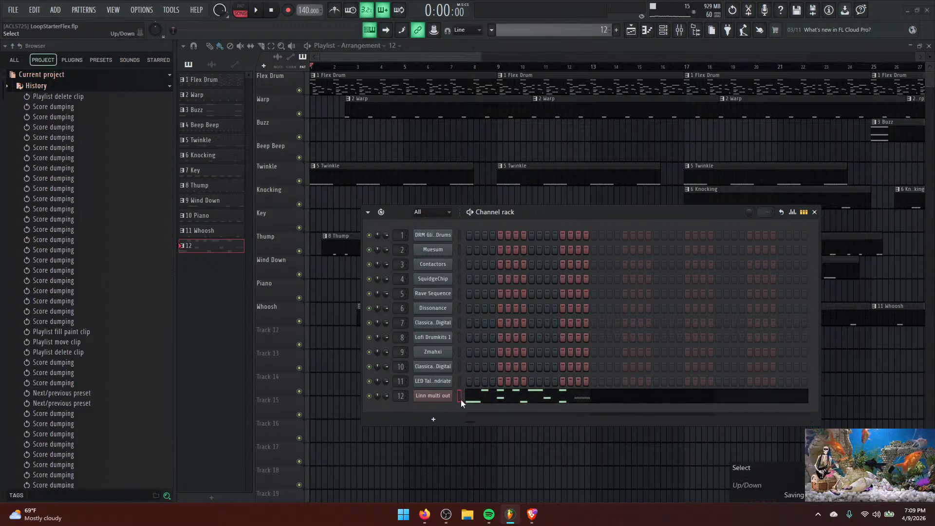
{"action": "left_click_drag", "start_coordinate": [558, 215], "coordinate": [624, 187]}
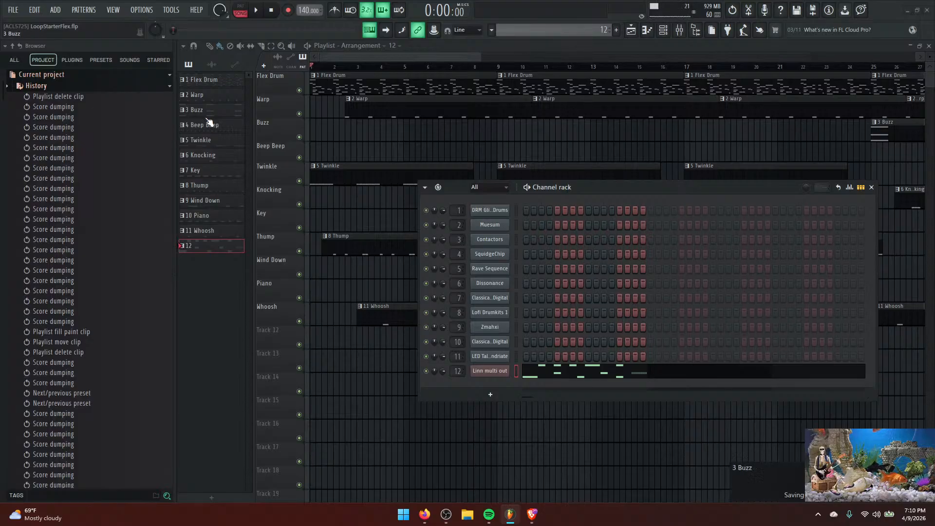
{"action": "right_click", "coordinate": [207, 246]}
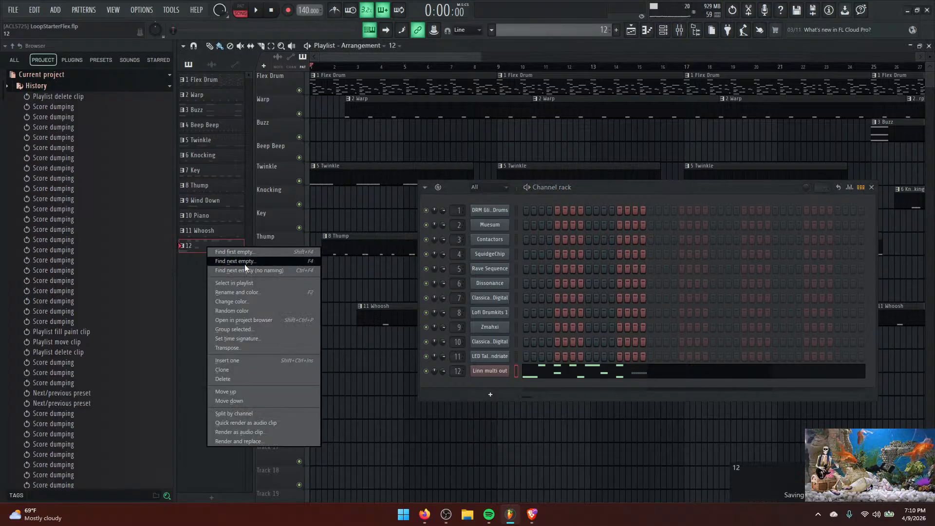
{"action": "left_click", "coordinate": [250, 293]}
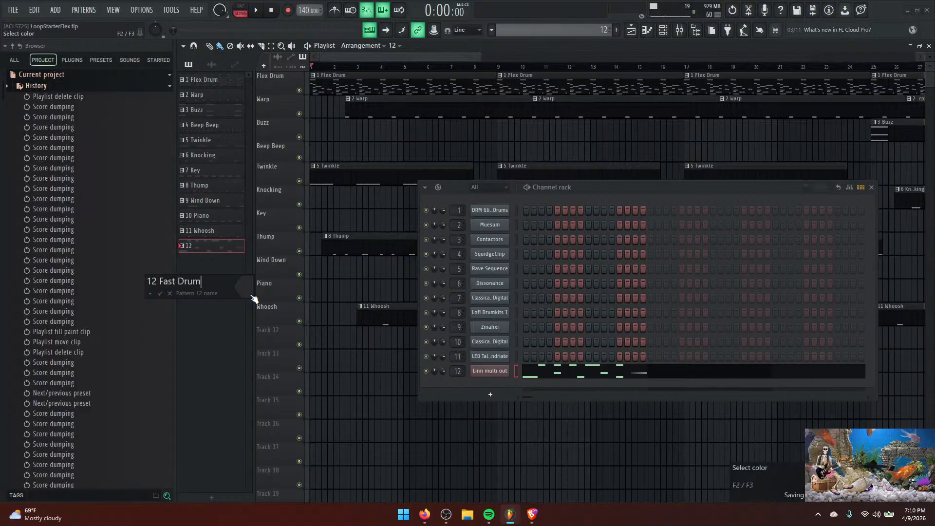
{"action": "key", "text": "Return"}
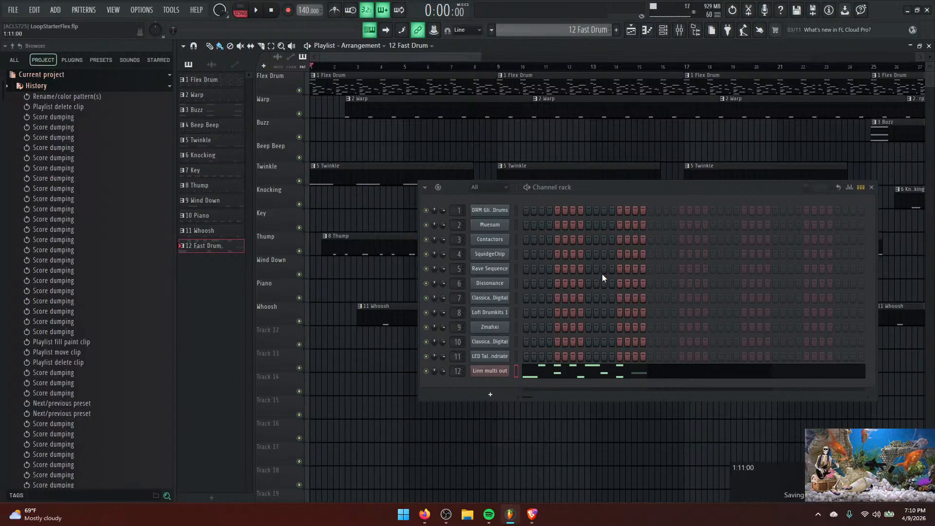
Open the mixer in full view and rename the Insert 12 track as "Fast Drum".
{"action": "left_click", "coordinate": [682, 31]}
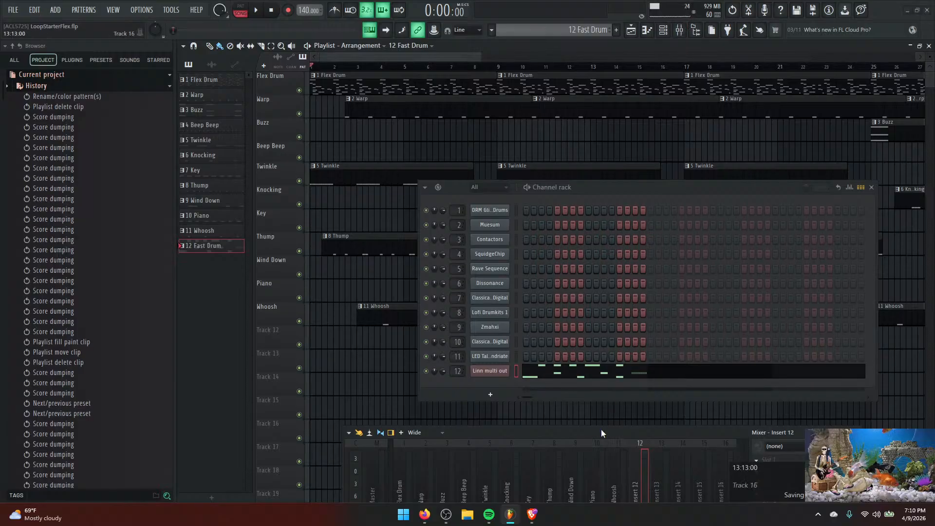
{"action": "left_click_drag", "start_coordinate": [601, 429], "coordinate": [609, 107]}
{"action": "right_click", "coordinate": [645, 131]}
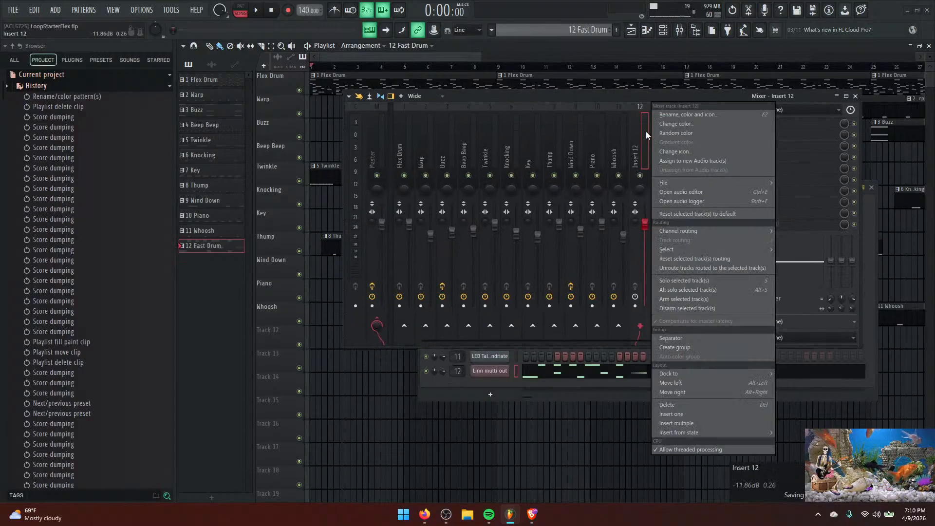
{"action": "left_click", "coordinate": [666, 116]}
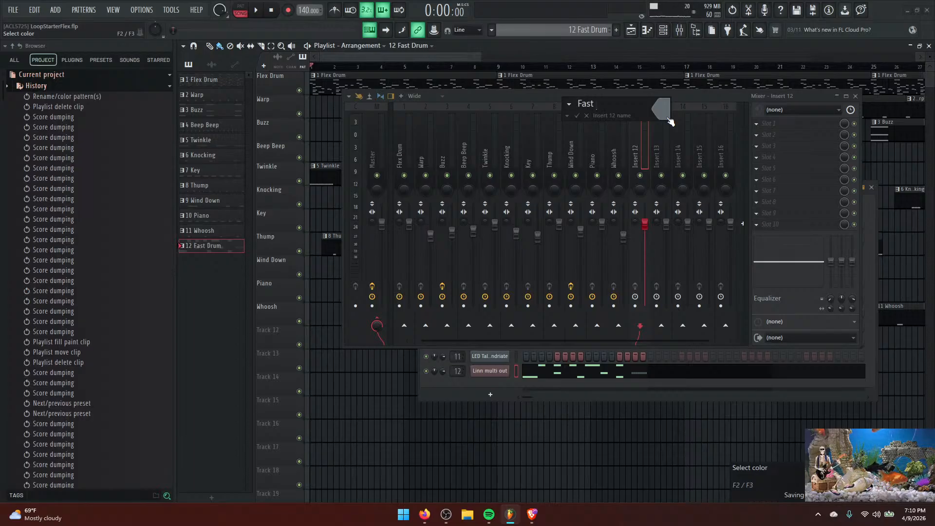
{"action": "type", "text": "Fast Dru"}
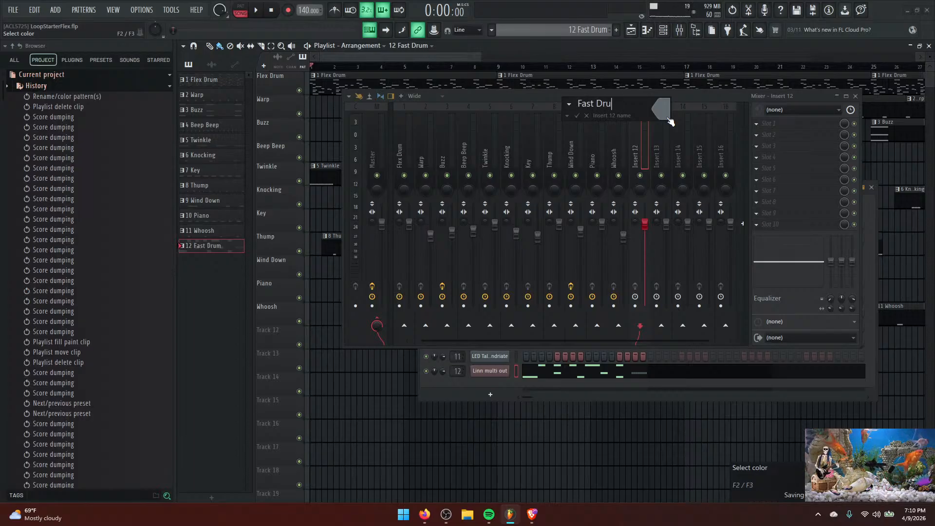
{"action": "type", "text": "m"}
{"action": "key", "text": "Return"}
Move the mixer and channel rack down clear of the playlist tracks and play the arrangement briefly from the start.
{"action": "key", "text": "space"}
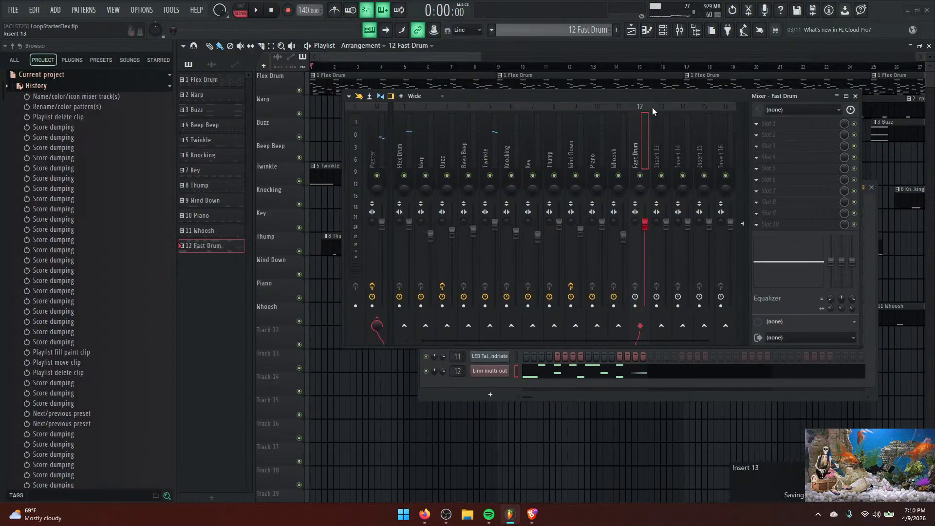
{"action": "left_click_drag", "start_coordinate": [652, 98], "coordinate": [648, 436]}
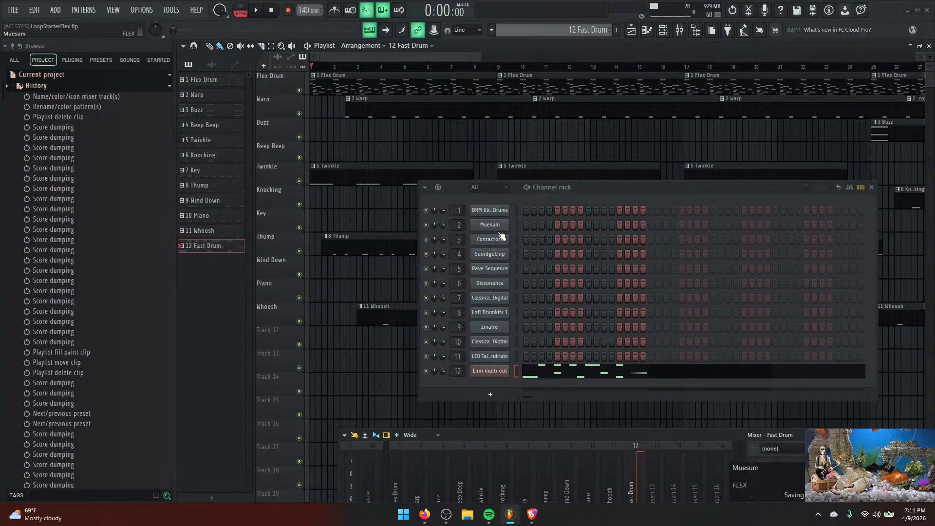
{"action": "mouse_move", "coordinate": [573, 190]}
{"action": "left_mouse_down"}
{"action": "mouse_move", "coordinate": [609, 194]}
{"action": "mouse_move", "coordinate": [582, 182]}
{"action": "mouse_move", "coordinate": [583, 156]}
{"action": "mouse_move", "coordinate": [609, 189]}
{"action": "mouse_move", "coordinate": [589, 192]}
{"action": "left_mouse_up"}
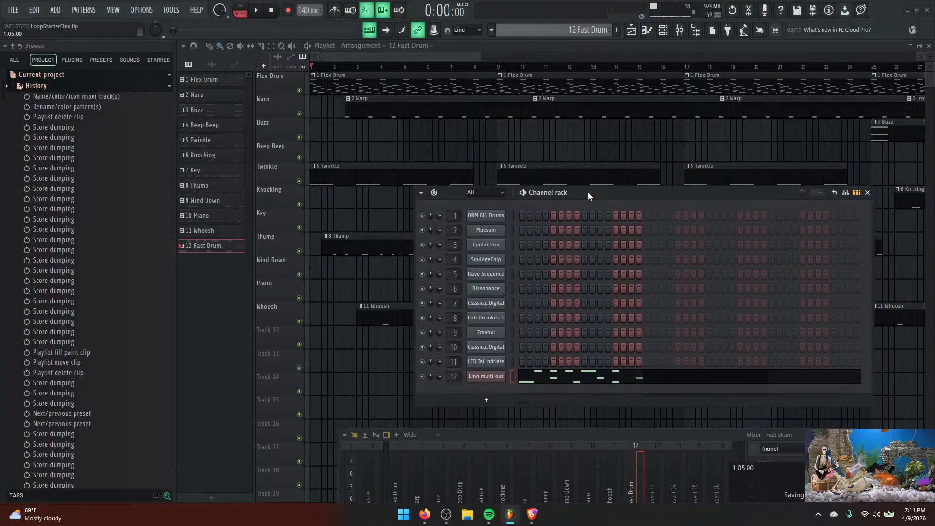
{"action": "left_click_drag", "start_coordinate": [662, 200], "coordinate": [617, 445]}
{"action": "key", "text": "space"}
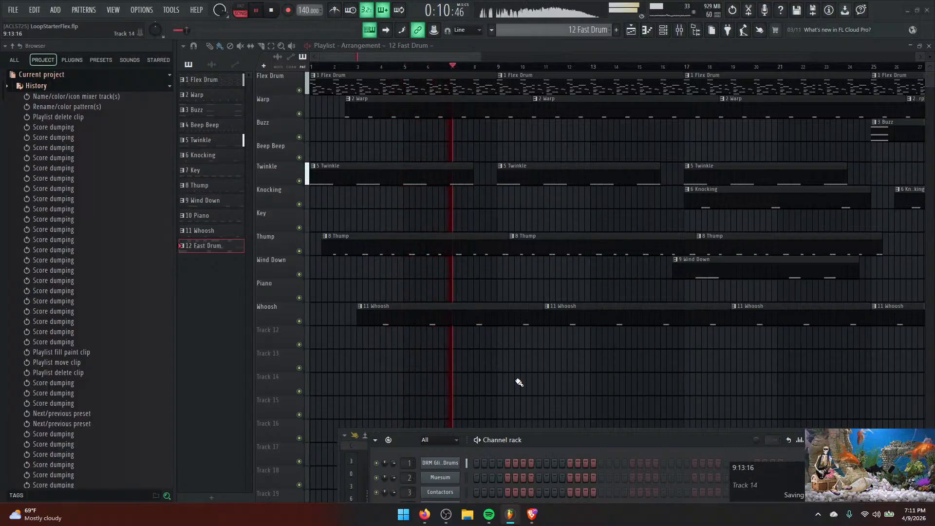
{"action": "key", "text": "space"}
Delete the three 8 Thump clips from the Thump track between bars 1 and 25.
{"action": "left_click_drag", "start_coordinate": [460, 59], "coordinate": [396, 55]}
{"action": "right_click", "coordinate": [395, 250]}
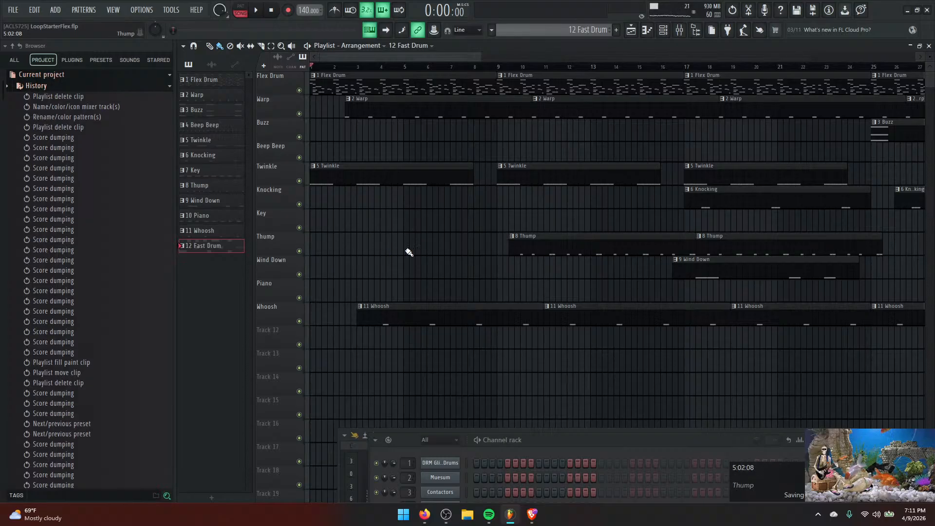
{"action": "right_click", "coordinate": [595, 246]}
{"action": "right_click", "coordinate": [745, 254]}
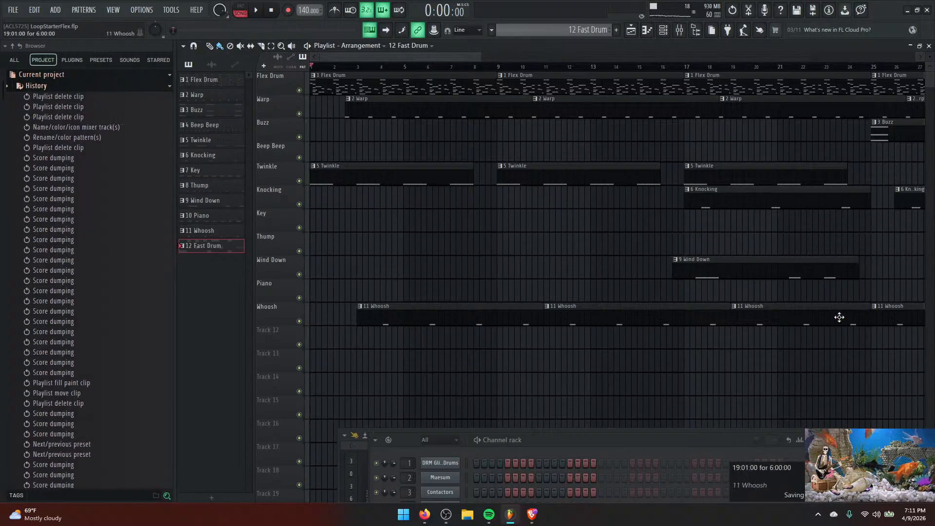
Play the arrangement from the start and place a 12 Fast Drum clip at bar 17 of Track 12.
{"action": "key", "text": "space"}
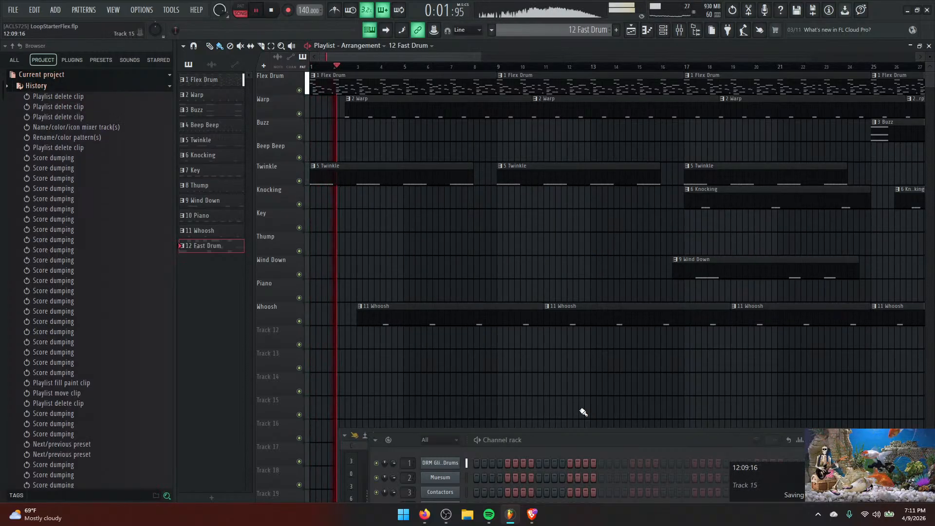
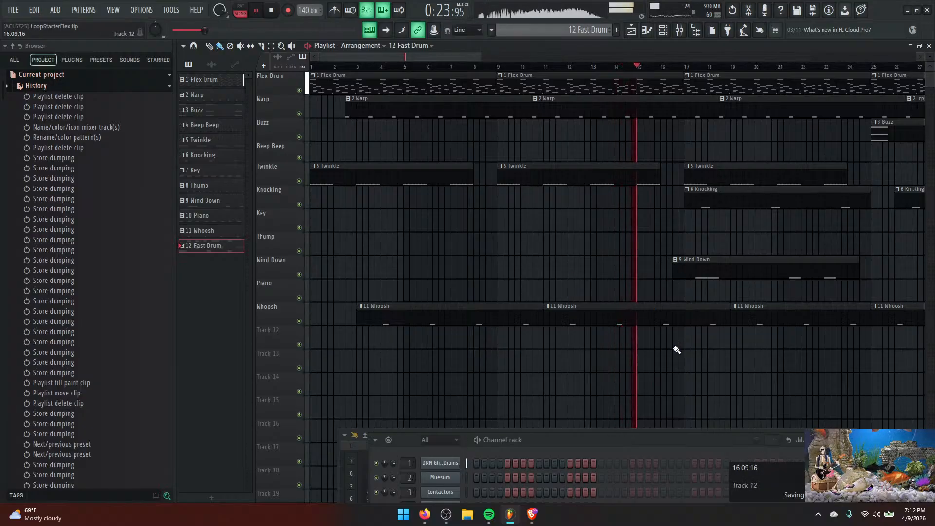
{"action": "left_click", "coordinate": [689, 342]}
{"action": "left_click_drag", "start_coordinate": [689, 342], "coordinate": [682, 343]}
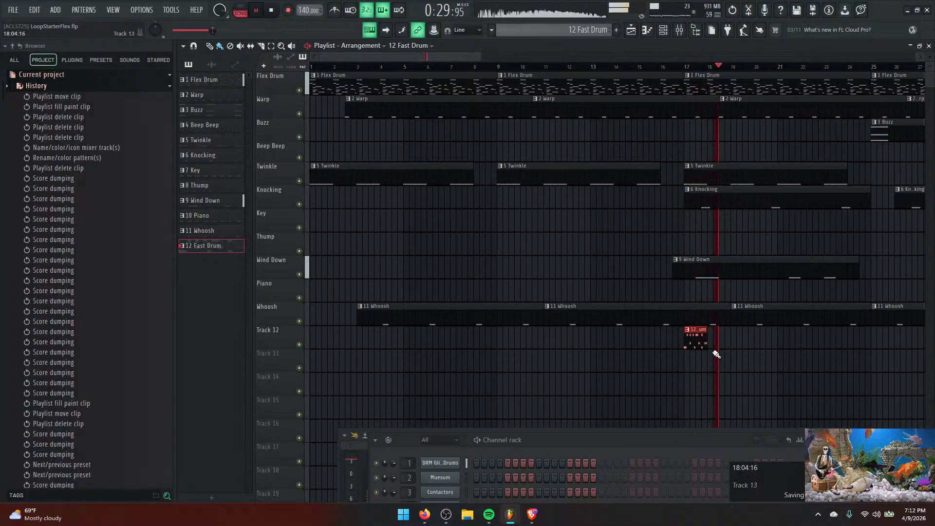
Restart playback from the beginning and move the 12 Fast Drum clip on Track 12 to bar 25.
{"action": "key", "text": "space"}
{"action": "key", "text": "space"}
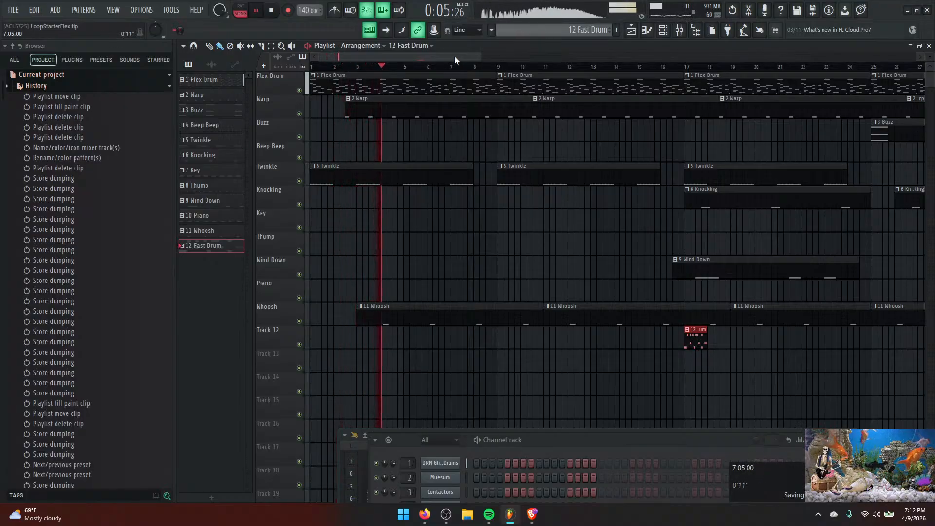
{"action": "left_click_drag", "start_coordinate": [454, 56], "coordinate": [509, 54]}
{"action": "left_click_drag", "start_coordinate": [498, 332], "coordinate": [509, 332]}
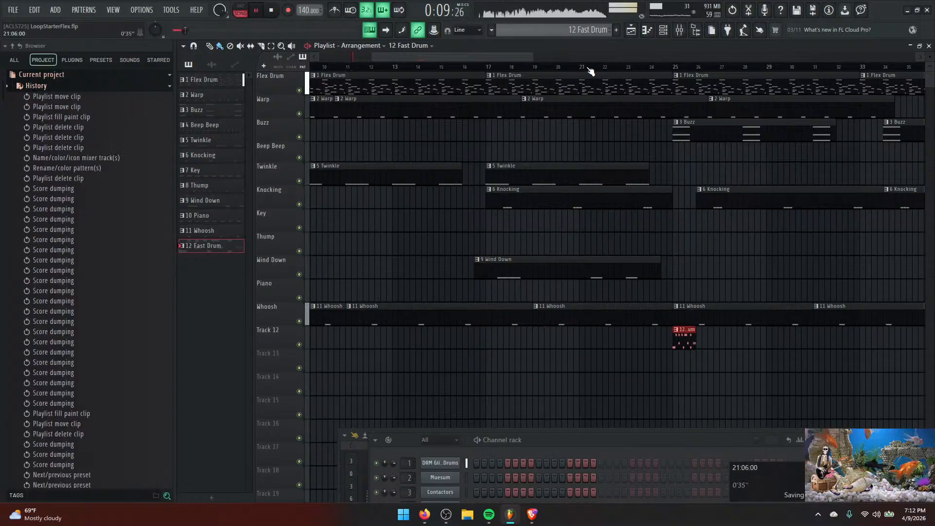
Play from bar 17, paint 12 Fast Drum clips along Track 12 from bar 26 to bar 36, and restart playback.
{"action": "left_click", "coordinate": [489, 66]}
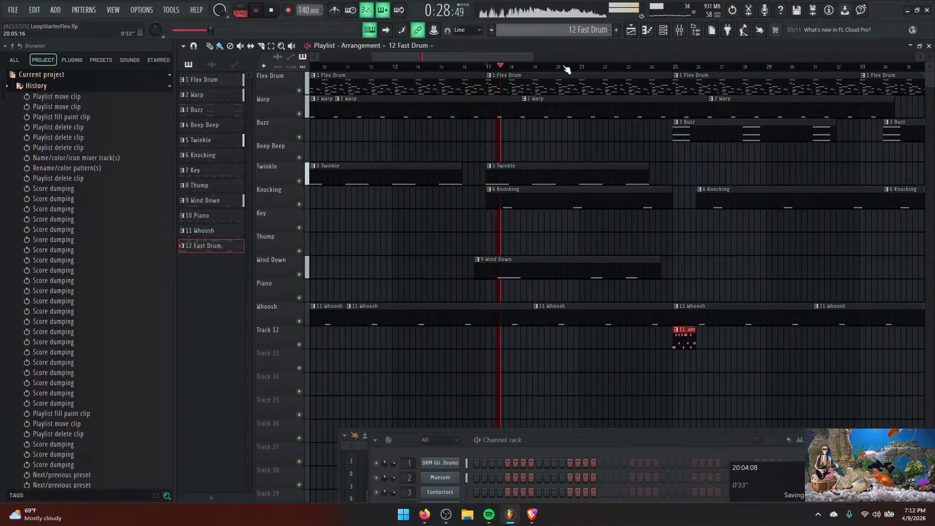
{"action": "left_click_drag", "start_coordinate": [518, 54], "coordinate": [555, 54]}
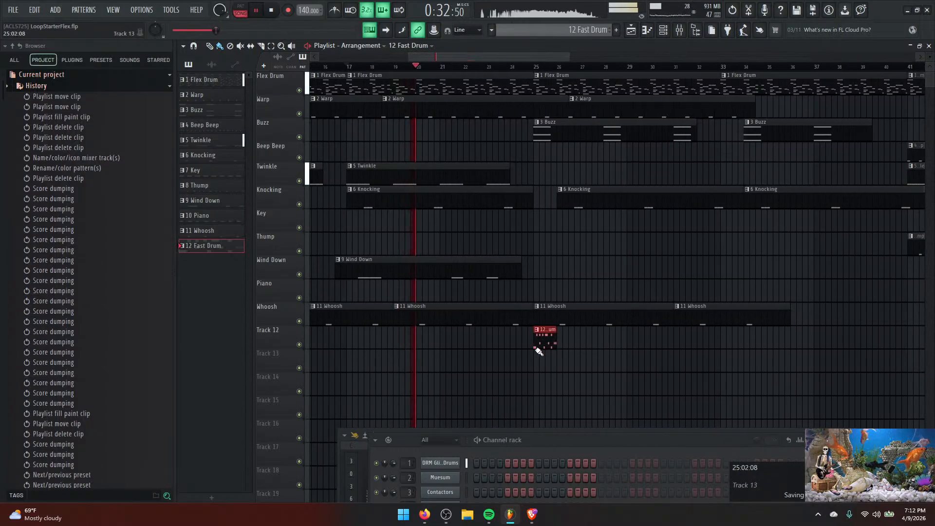
{"action": "left_click_drag", "start_coordinate": [562, 339], "coordinate": [778, 347]}
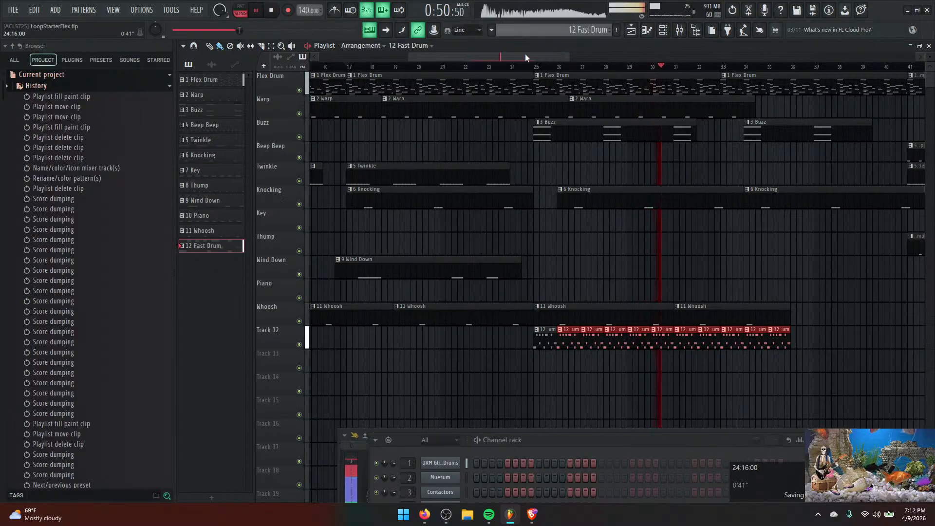
{"action": "key", "text": "space"}
{"action": "key", "text": "space"}
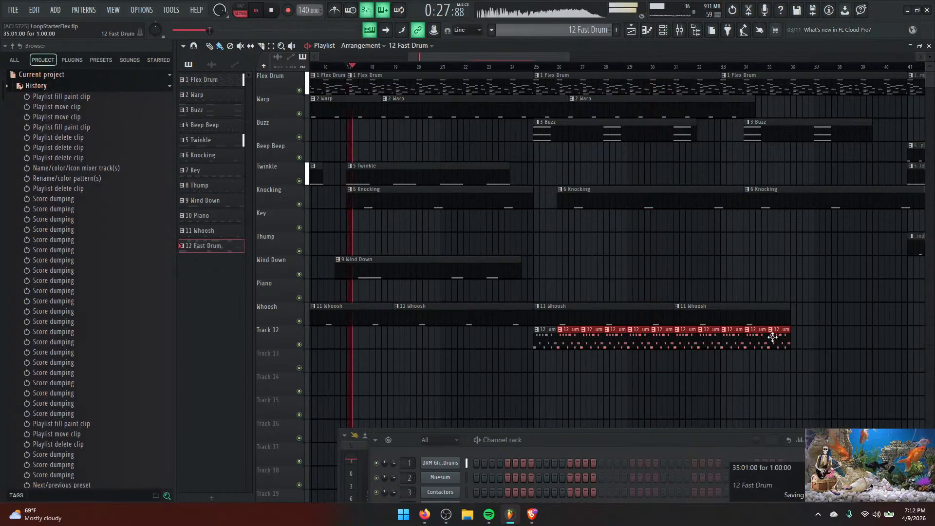
Delete the clips on Track 12 and paint a new run of 12 Fast Drum clips from about bar 34 to bar 49.
{"action": "right_click", "coordinate": [775, 338]}
{"action": "left_click_drag", "start_coordinate": [728, 345], "coordinate": [548, 342]}
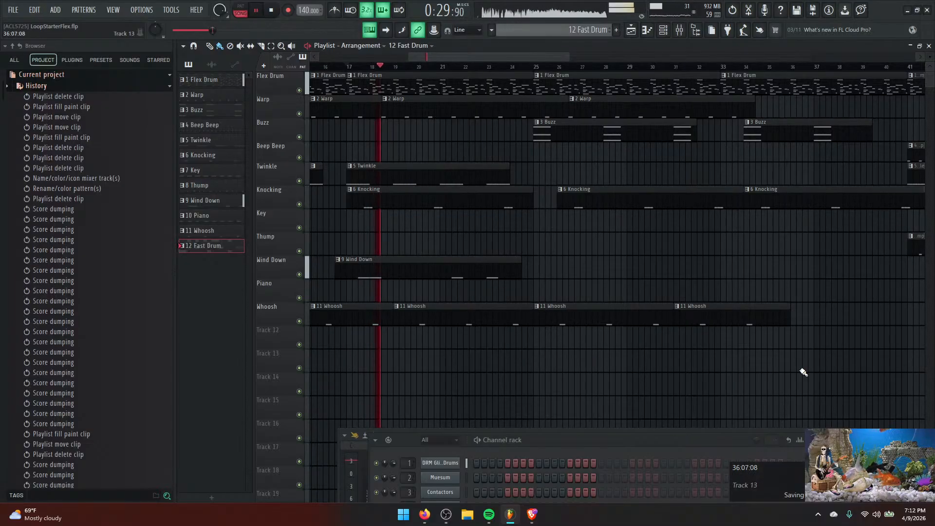
{"action": "left_click", "coordinate": [767, 337]}
{"action": "mouse_move", "coordinate": [773, 335]}
{"action": "left_mouse_down"}
{"action": "mouse_move", "coordinate": [763, 340]}
{"action": "mouse_move", "coordinate": [857, 338]}
{"action": "left_mouse_up"}
{"action": "left_click", "coordinate": [776, 337]}
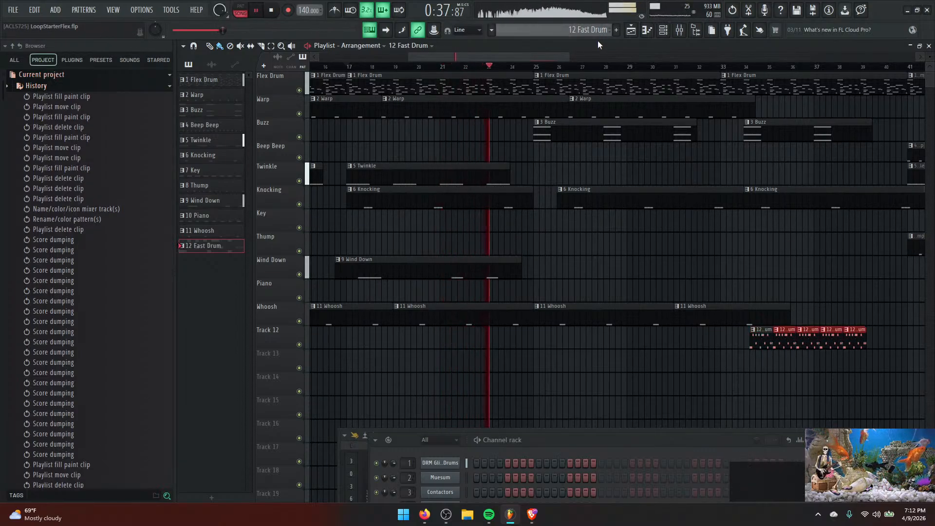
{"action": "left_click_drag", "start_coordinate": [559, 57], "coordinate": [617, 50]}
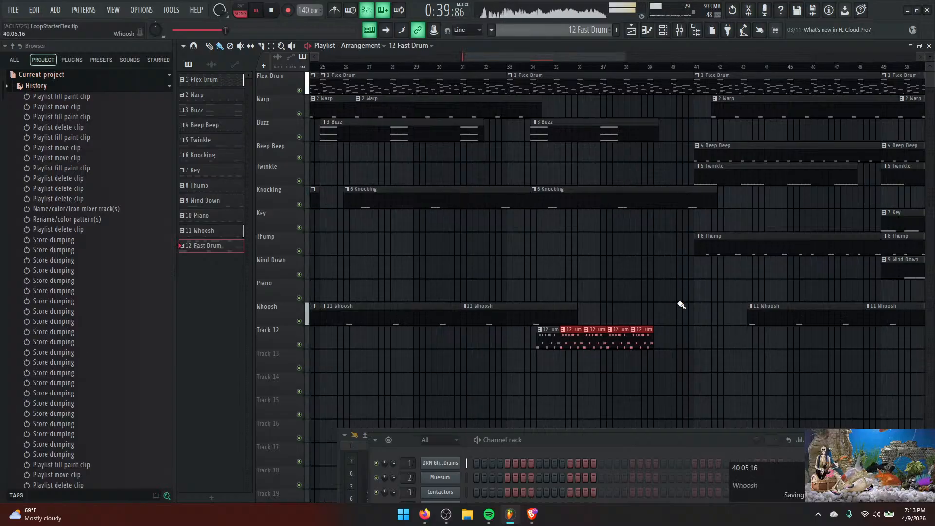
{"action": "left_click_drag", "start_coordinate": [653, 332], "coordinate": [871, 332]}
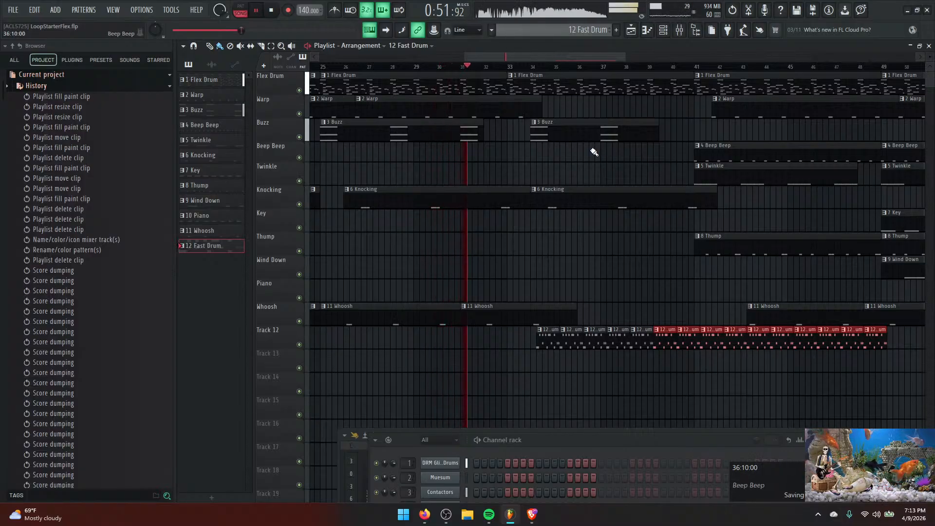
Restart playback from about bar 30 and delete the 6 Knocking clip that starts at bar 34.
{"action": "left_click_drag", "start_coordinate": [558, 58], "coordinate": [587, 73]}
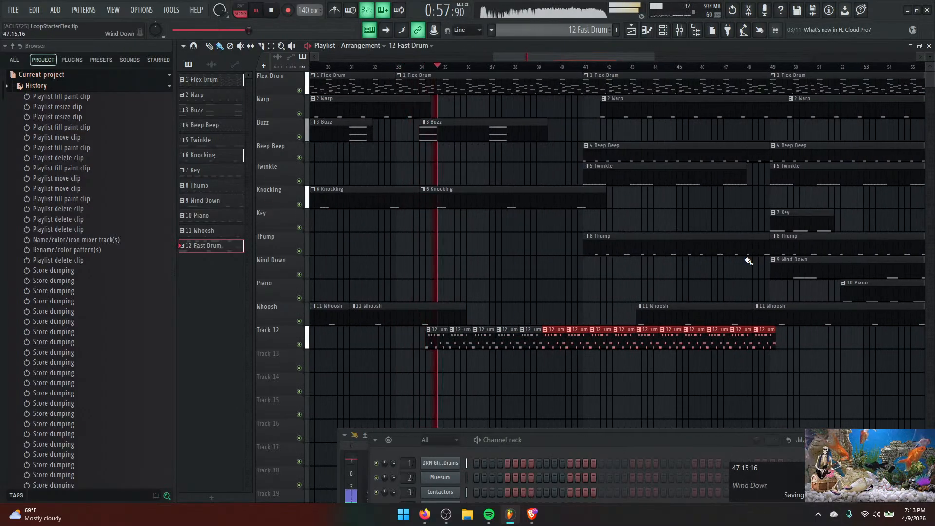
{"action": "left_click_drag", "start_coordinate": [620, 57], "coordinate": [591, 57]}
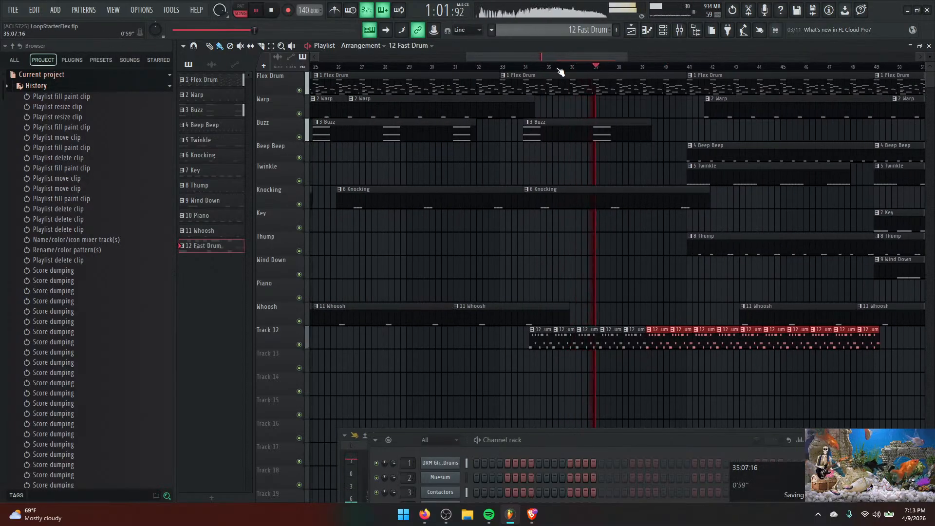
{"action": "mouse_move", "coordinate": [600, 57]}
{"action": "left_mouse_down"}
{"action": "mouse_move", "coordinate": [589, 59]}
{"action": "mouse_move", "coordinate": [601, 57]}
{"action": "left_mouse_up"}
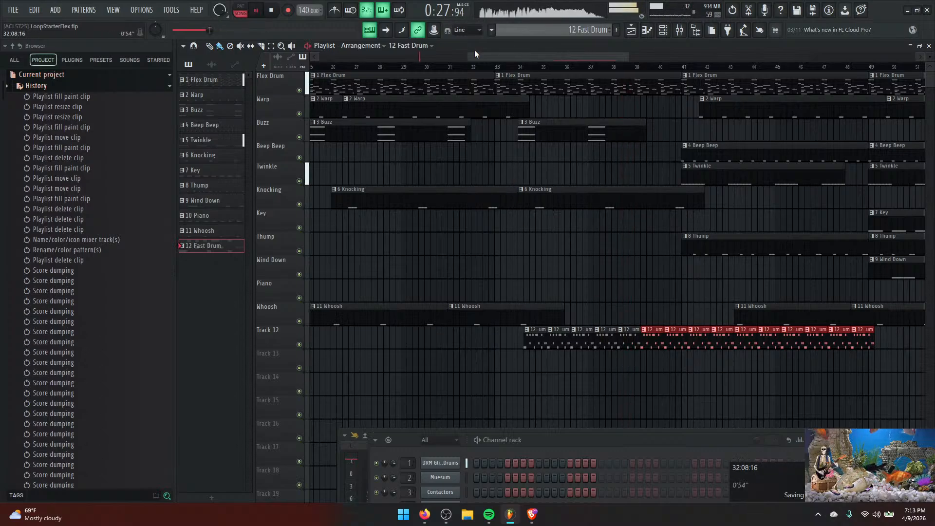
{"action": "left_click", "coordinate": [432, 67]}
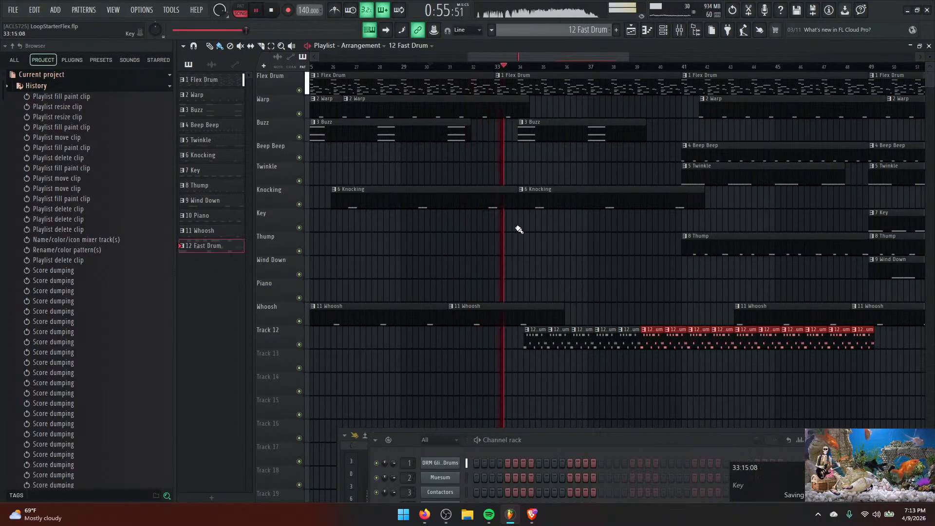
{"action": "right_click", "coordinate": [550, 204]}
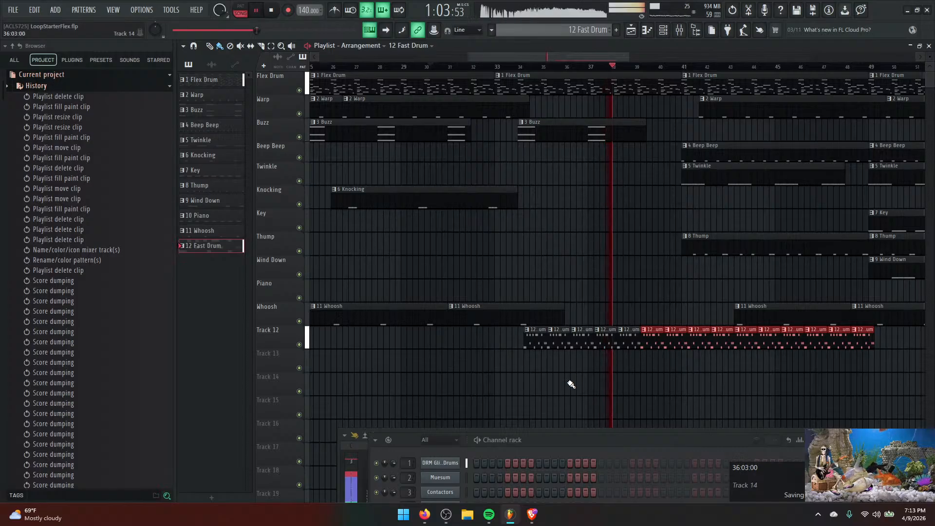
Stop playback, open the Linn multi out channel in the piano roll and apply the Glue tool to its notes.
{"action": "left_click_drag", "start_coordinate": [597, 438], "coordinate": [583, 170]}
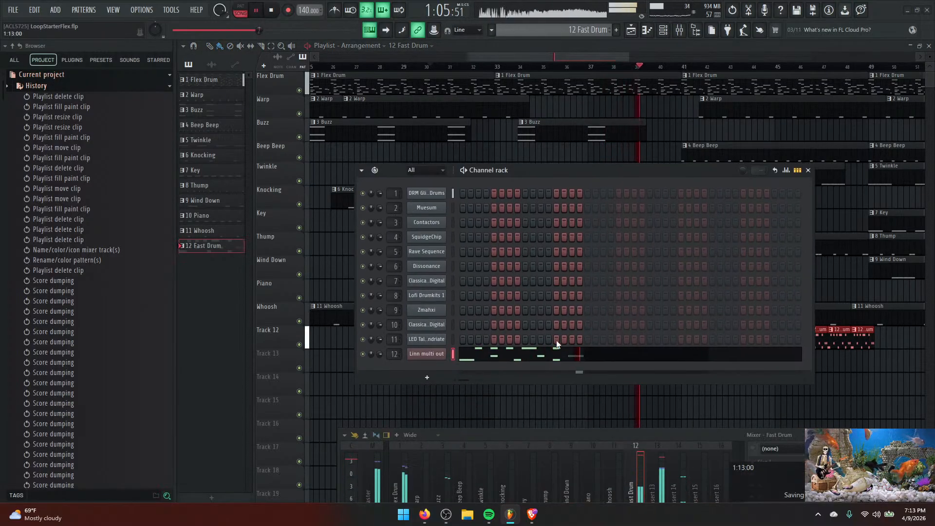
{"action": "left_click", "coordinate": [487, 356]}
{"action": "key", "text": "space"}
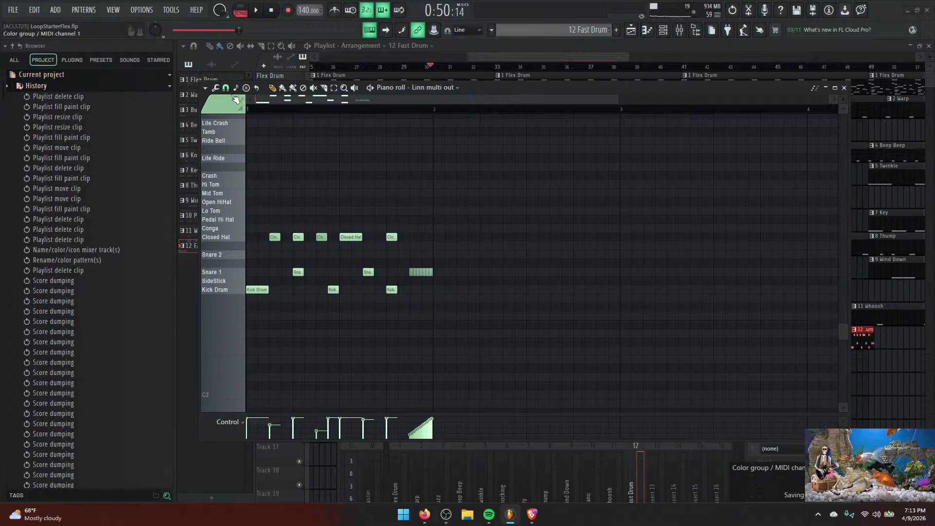
{"action": "left_click", "coordinate": [206, 89]}
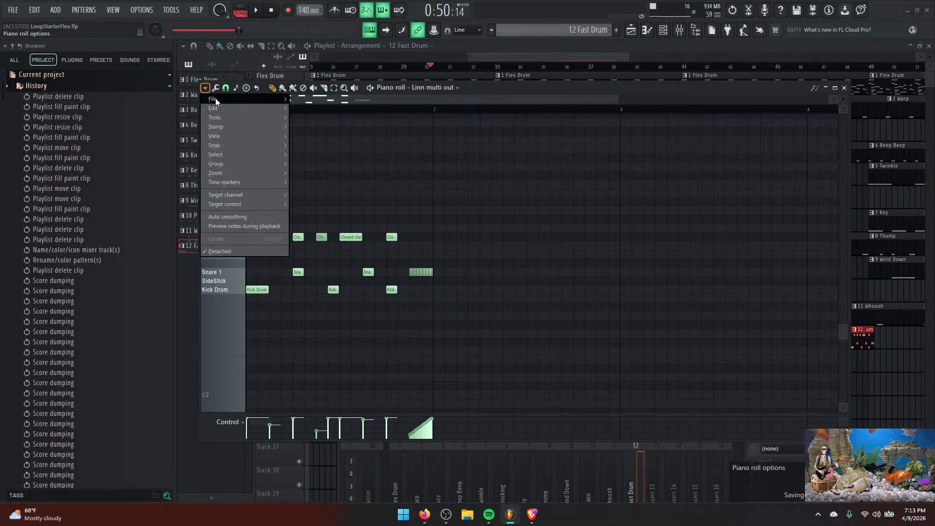
{"action": "mouse_move", "coordinate": [219, 100]}
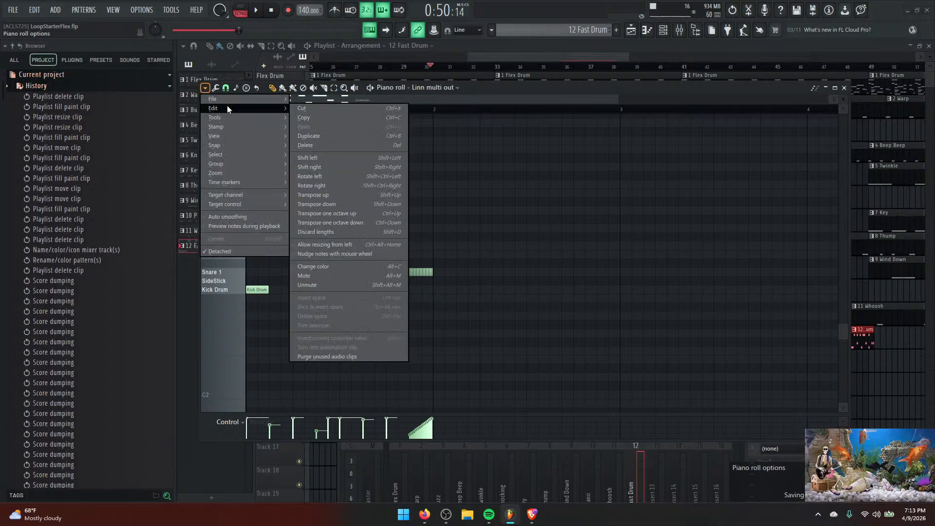
{"action": "left_click", "coordinate": [523, 87]}
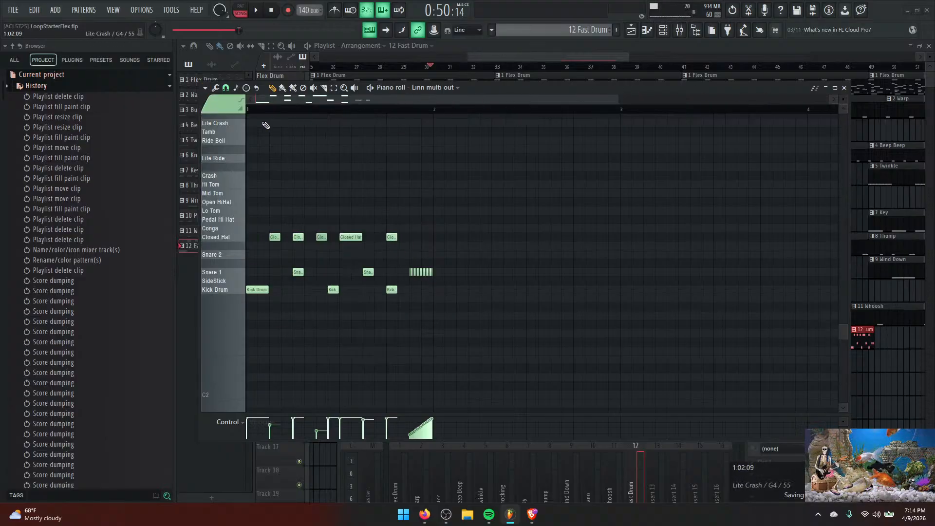
{"action": "left_click", "coordinate": [205, 89]}
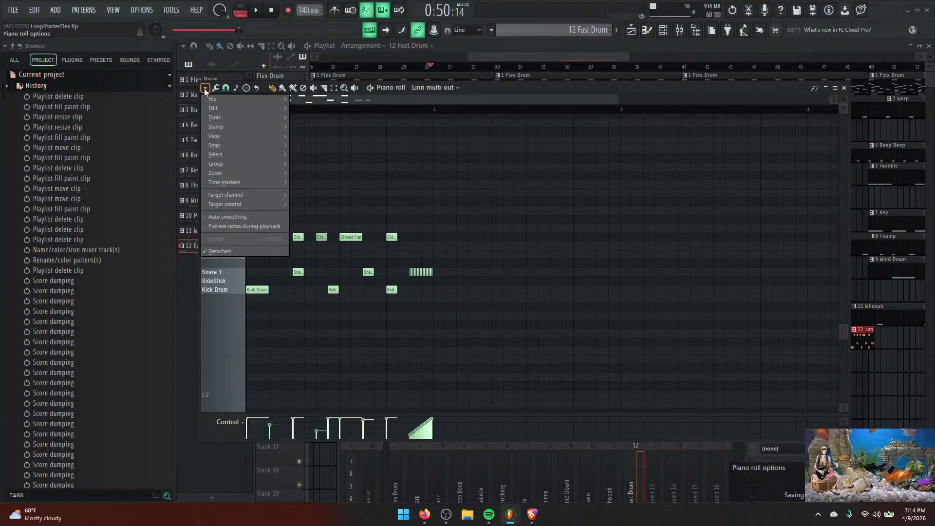
{"action": "mouse_move", "coordinate": [214, 100]}
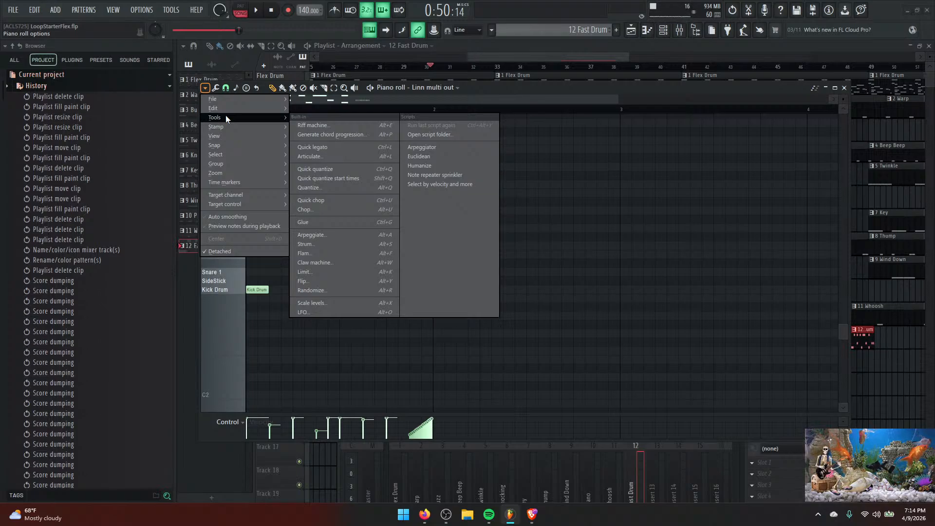
{"action": "left_click", "coordinate": [311, 222]}
Shorten the first Kick Drum note to one step and delete all Closed Hat notes while the arrangement plays, closing the piano roll when done.
{"action": "key", "text": "space"}
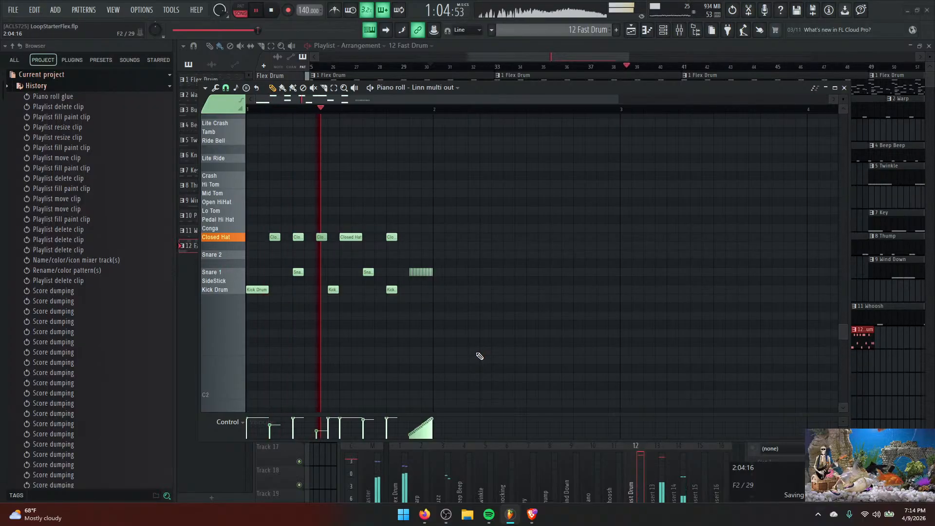
{"action": "key", "text": "space"}
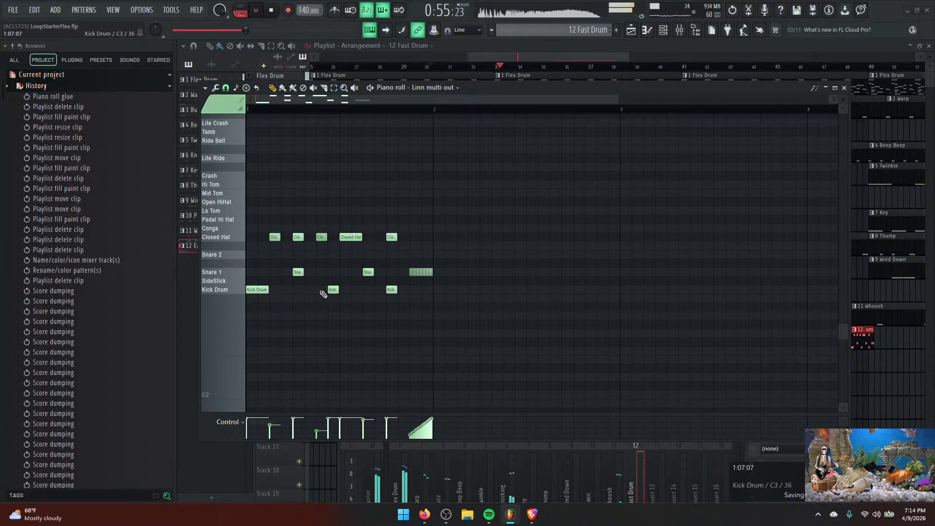
{"action": "left_click_drag", "start_coordinate": [268, 289], "coordinate": [257, 289]}
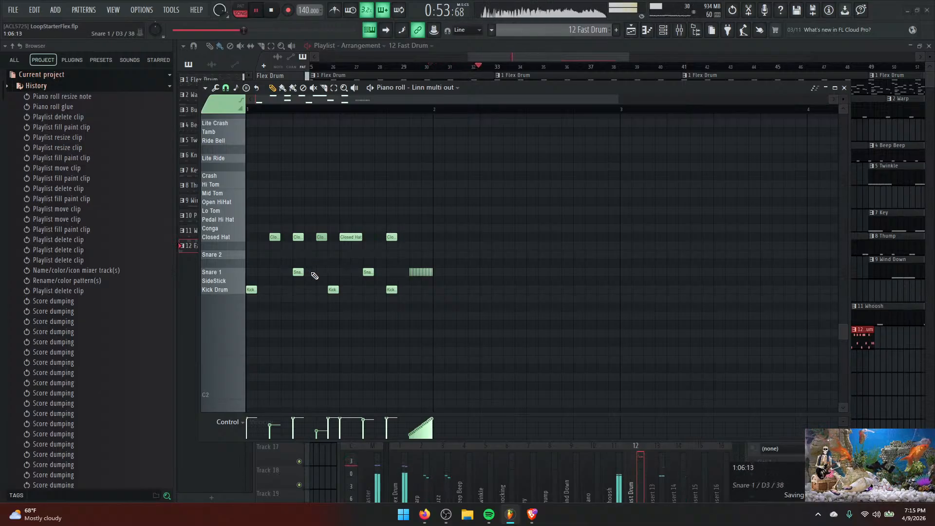
{"action": "right_click", "coordinate": [392, 237]}
{"action": "right_click", "coordinate": [354, 239]}
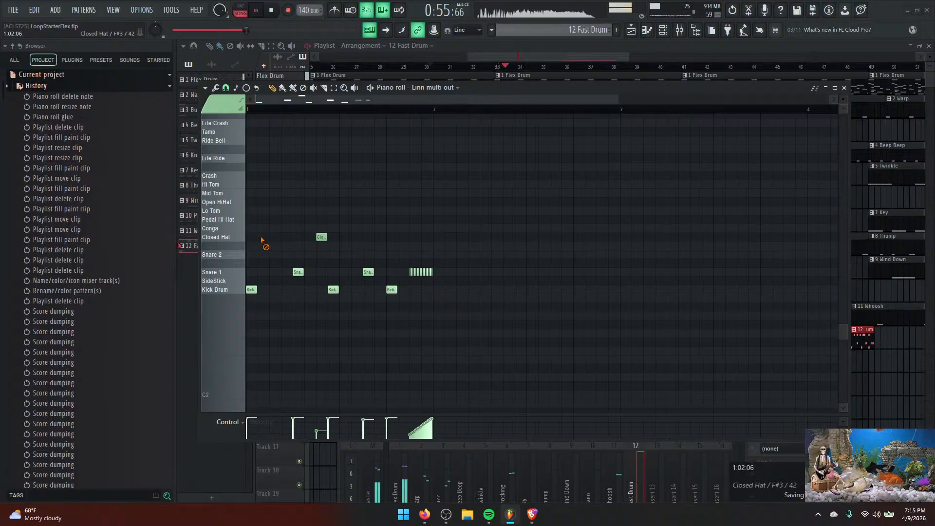
{"action": "right_click", "coordinate": [322, 238]}
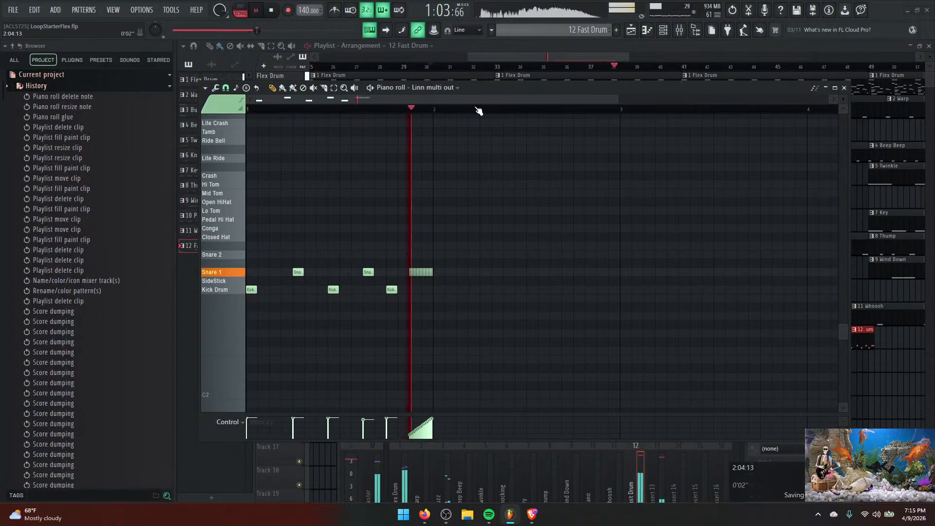
{"action": "key", "text": "space"}
{"action": "left_click", "coordinate": [845, 88]}
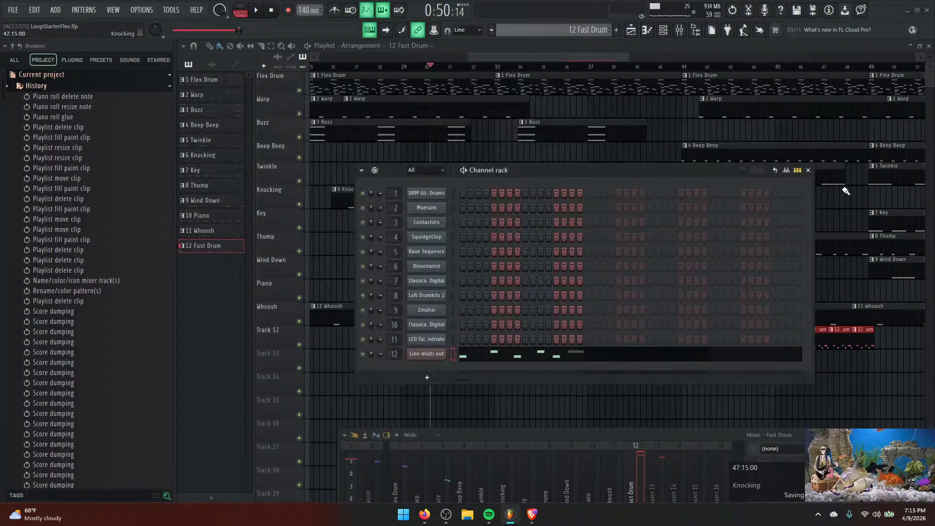
Move the channel rack farther up from the mixer and play the arrangement from about bar 30.
{"action": "left_click_drag", "start_coordinate": [706, 174], "coordinate": [683, 146]}
{"action": "key", "text": "space"}
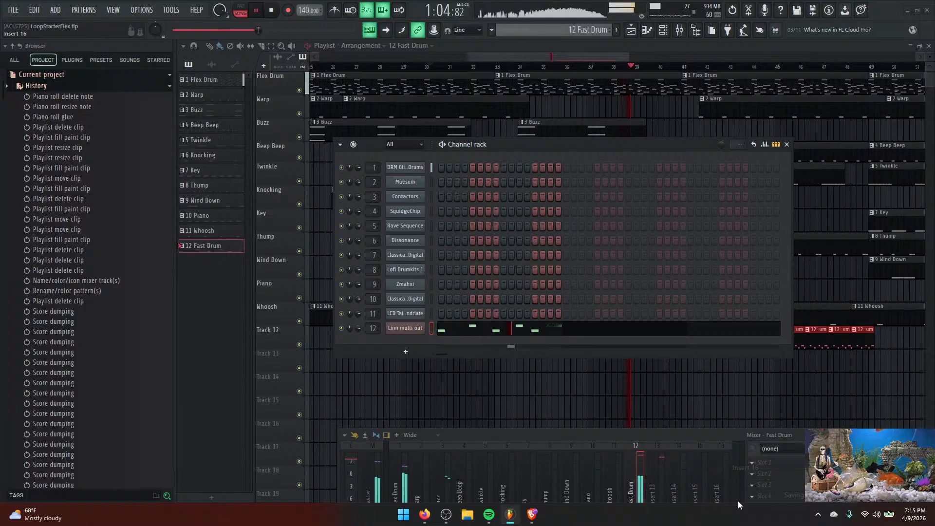
{"action": "key", "text": "space"}
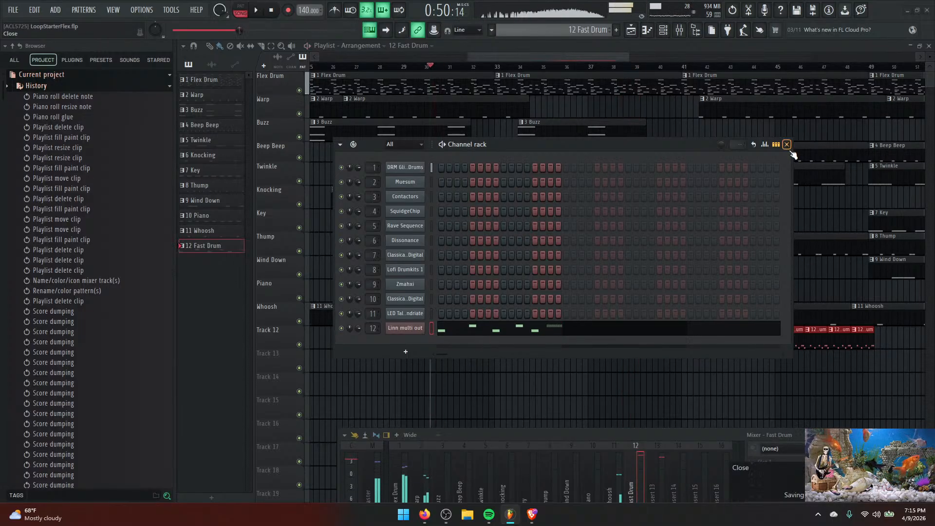
In the Linn multi out piano roll, delete the two single Snare 1 notes, add a Kick Drum at step 5 and move the third kick to step 9.
{"action": "left_click", "coordinate": [556, 331]}
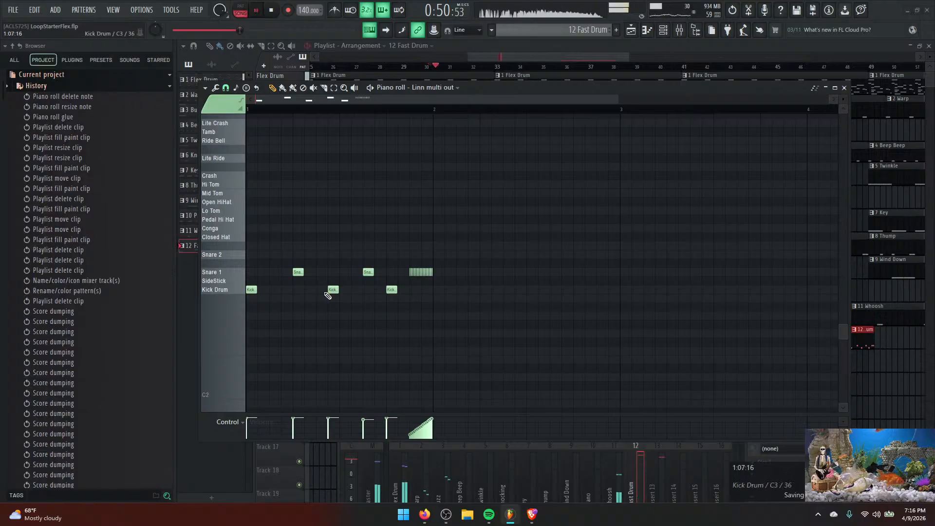
{"action": "right_click", "coordinate": [299, 272]}
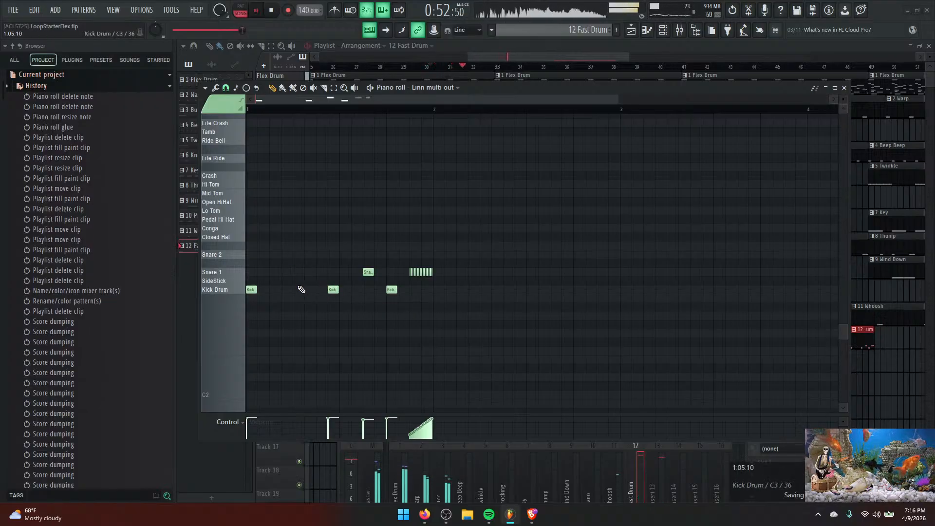
{"action": "left_click", "coordinate": [294, 290]}
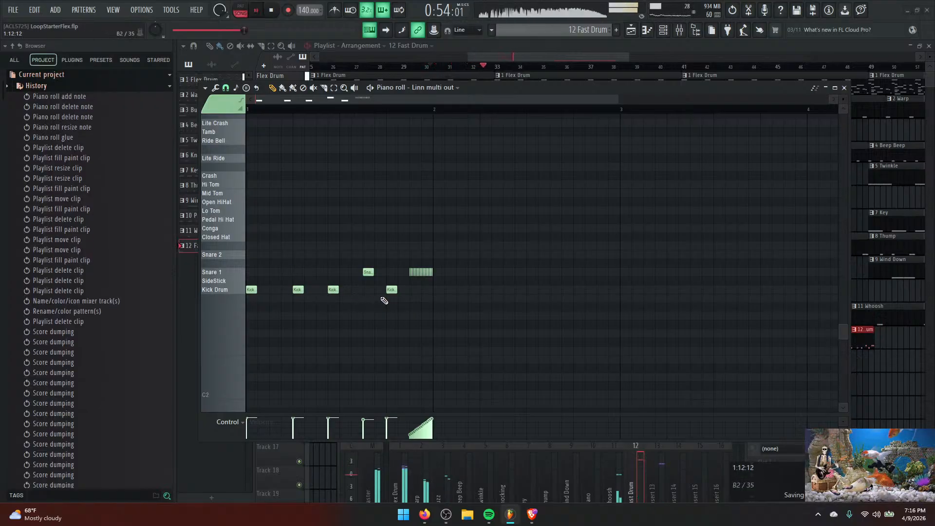
{"action": "right_click", "coordinate": [368, 272]}
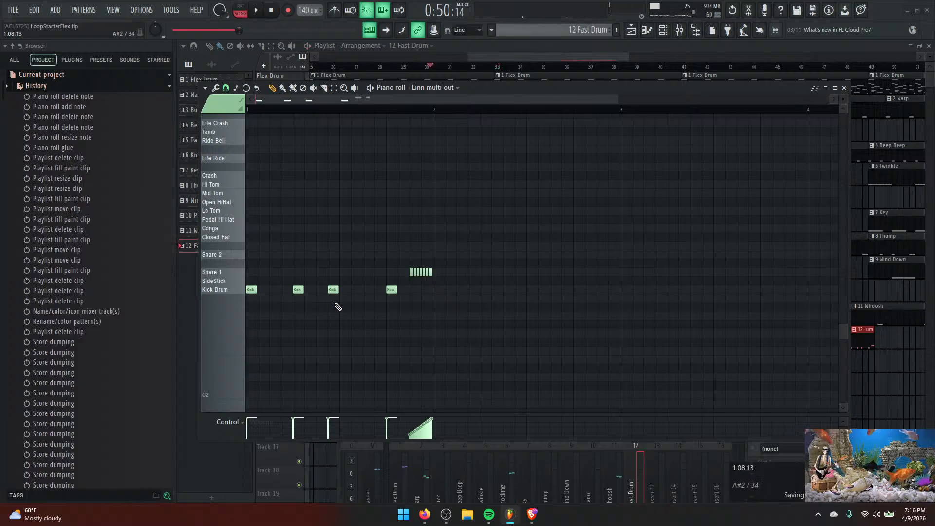
{"action": "left_click_drag", "start_coordinate": [334, 290], "coordinate": [345, 289]}
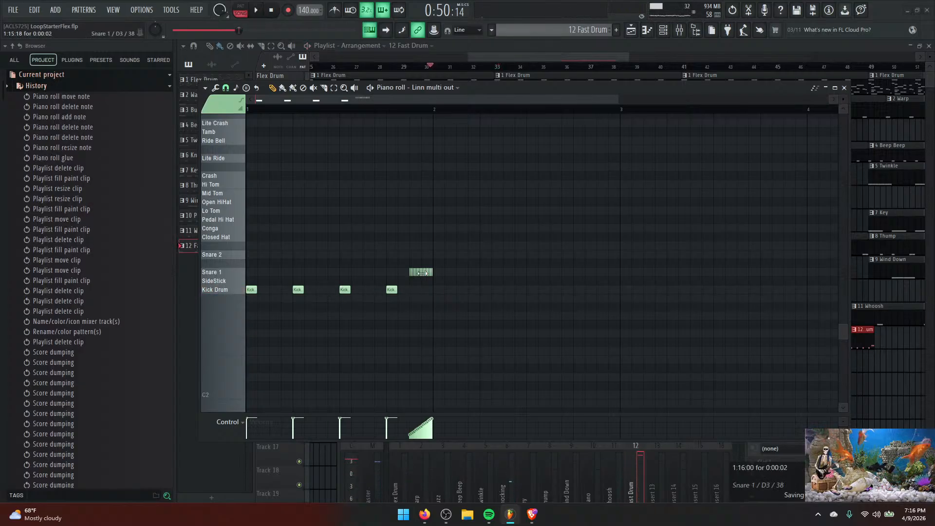
Lengthen all four Kick Drum notes to two steps each while the arrangement plays, stopping playback when done.
{"action": "key", "text": "space"}
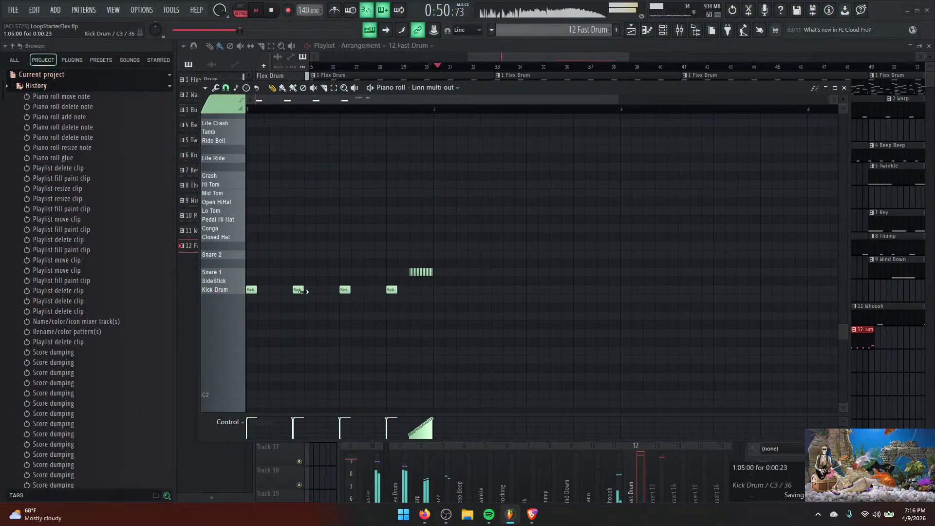
{"action": "left_click", "coordinate": [257, 288]}
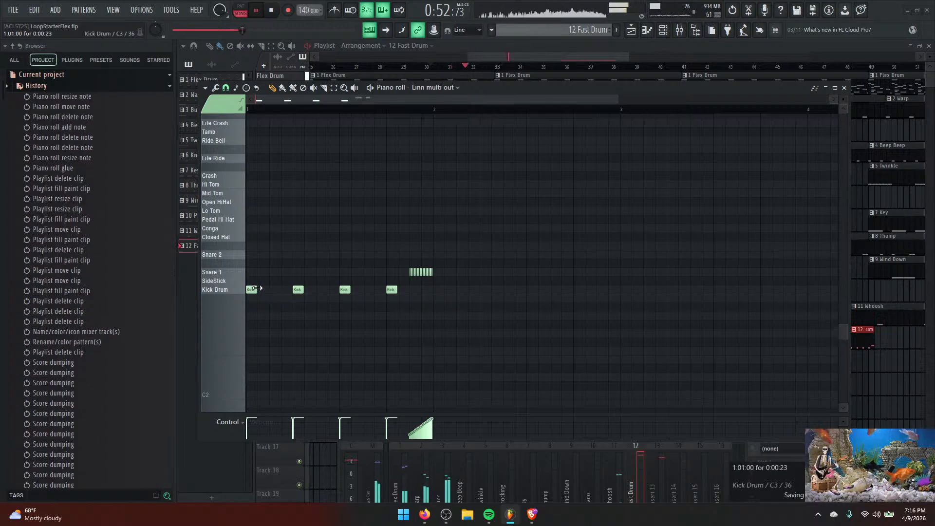
{"action": "left_click", "coordinate": [305, 290]}
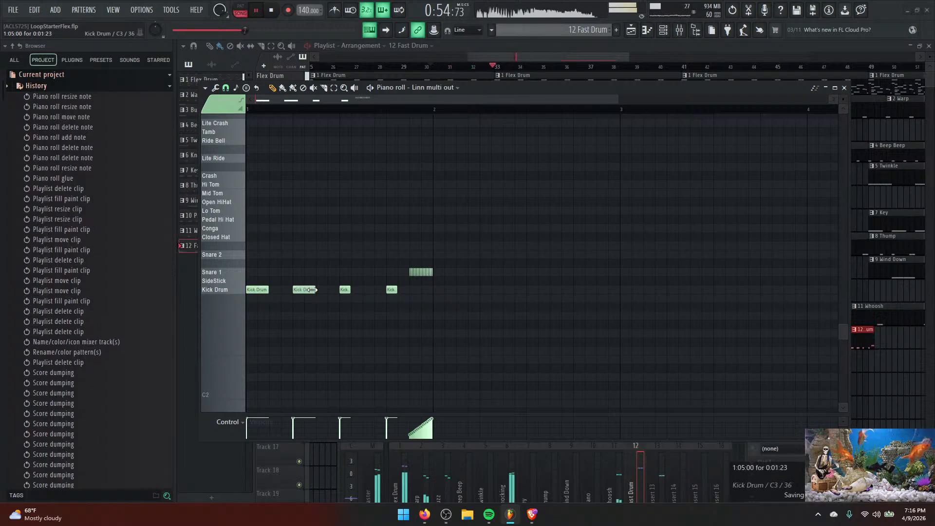
{"action": "left_click_drag", "start_coordinate": [397, 290], "coordinate": [408, 291]}
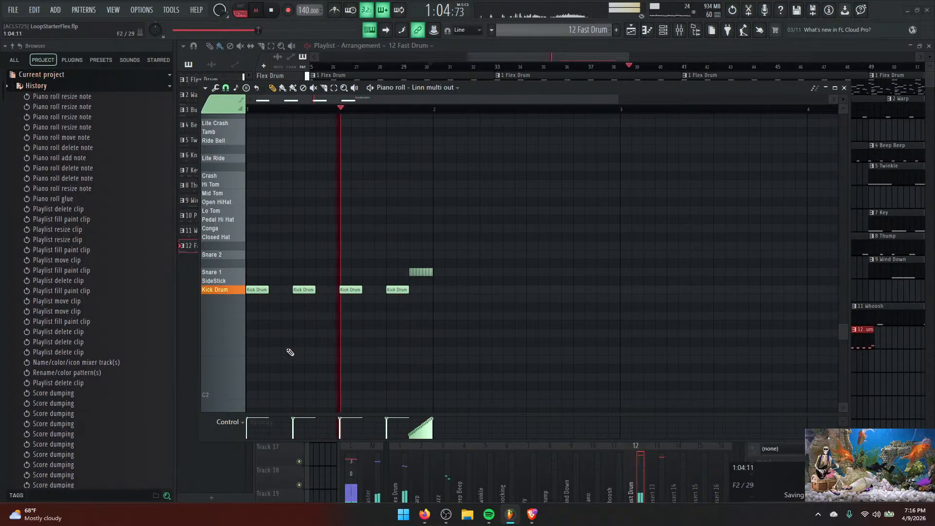
{"action": "key", "text": "space"}
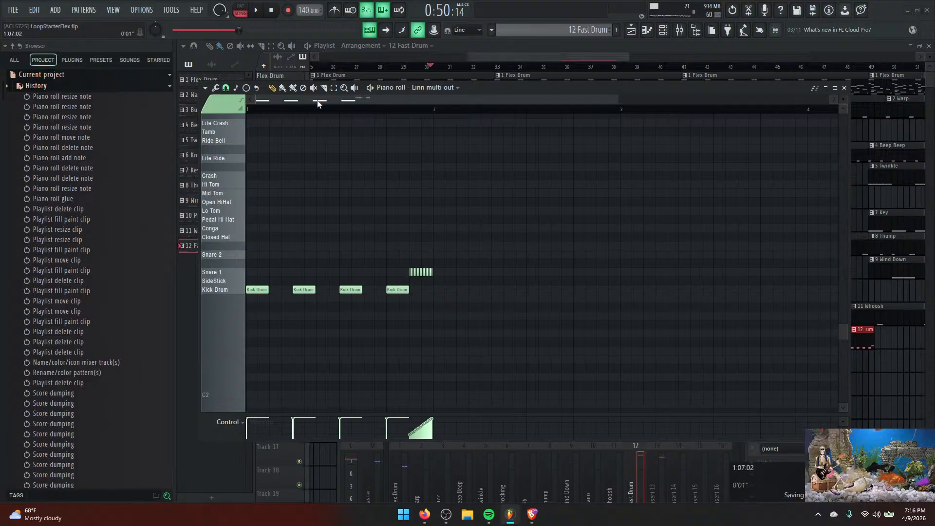
Select the whole Snare 1 roll, move it to step 1 of the bar and audition it in the arrangement.
{"action": "left_click", "coordinate": [334, 88]}
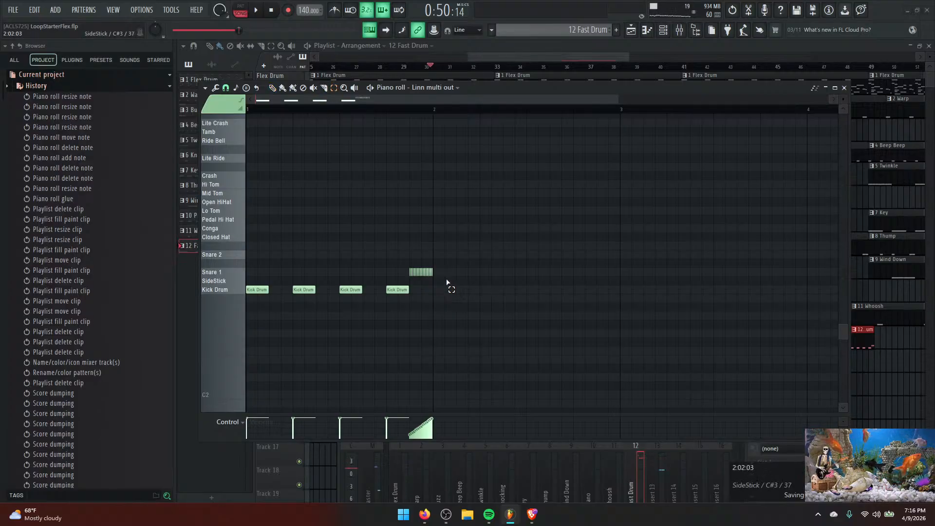
{"action": "left_click_drag", "start_coordinate": [437, 284], "coordinate": [403, 264]}
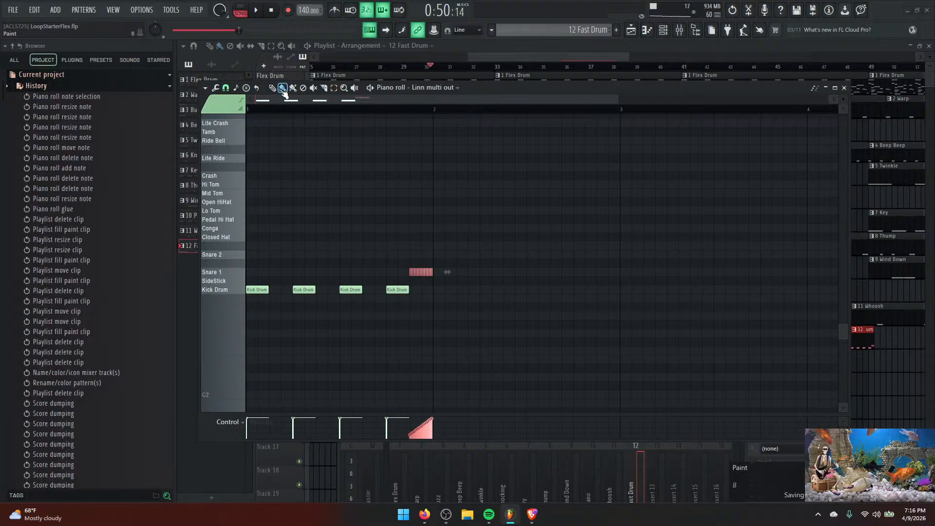
{"action": "left_click_drag", "start_coordinate": [426, 272], "coordinate": [262, 273]}
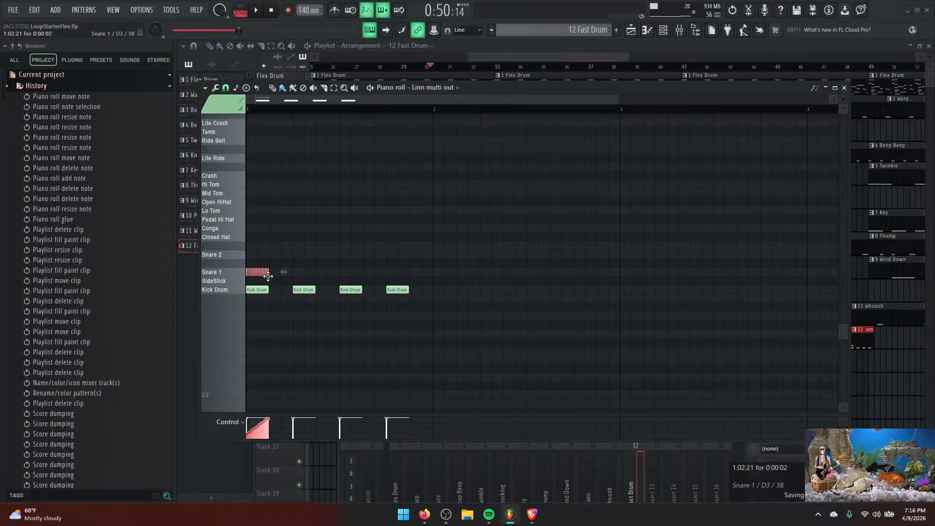
{"action": "key", "text": "space"}
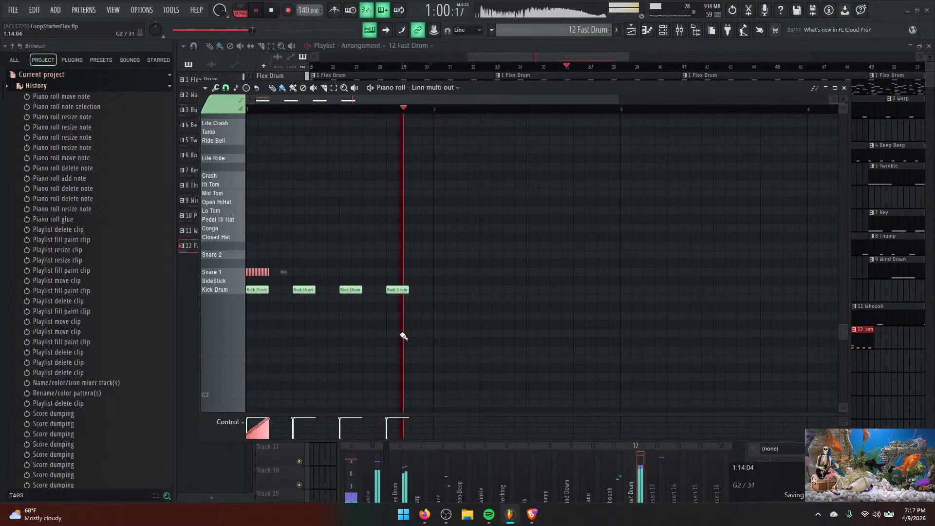
{"action": "key", "text": "space"}
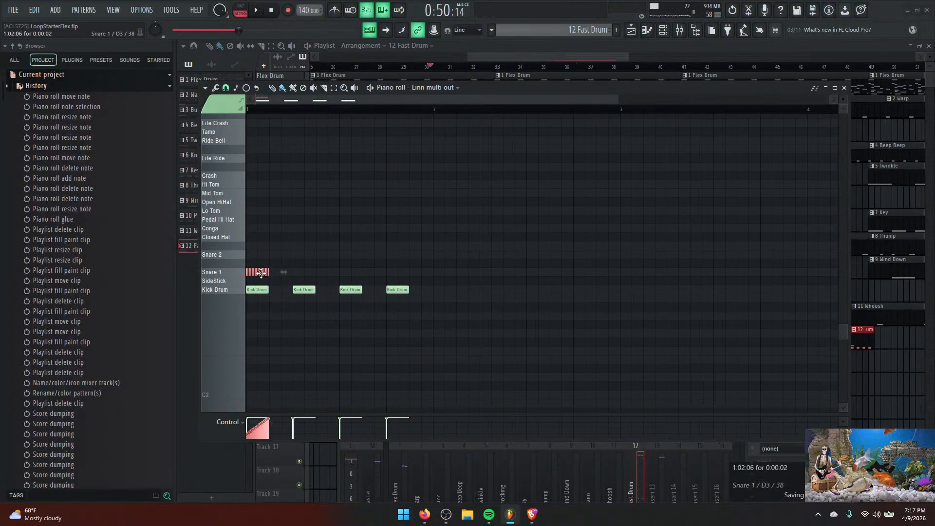
Try the selected Snare 1 roll at step 3 with playback, and shift it through step 7 to step 11.
{"action": "left_click_drag", "start_coordinate": [262, 273], "coordinate": [289, 272]}
{"action": "key", "text": "space"}
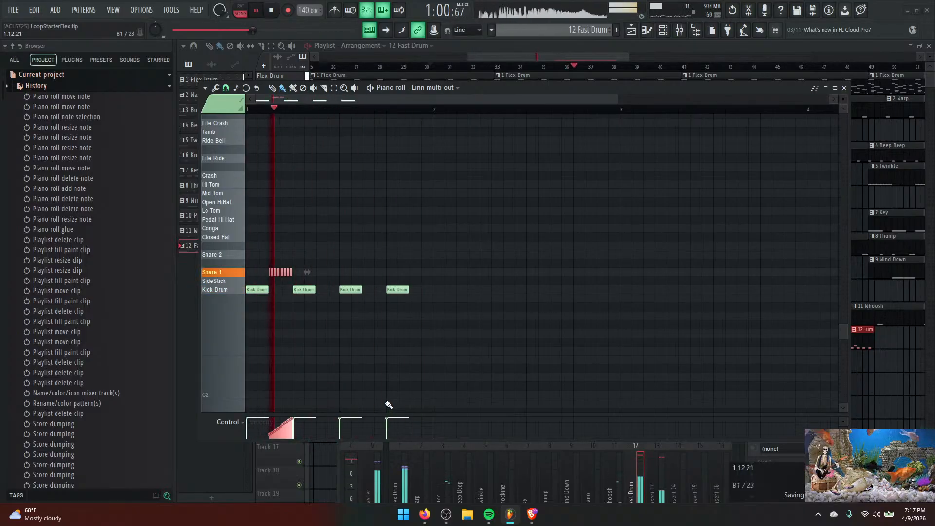
{"action": "key", "text": "space"}
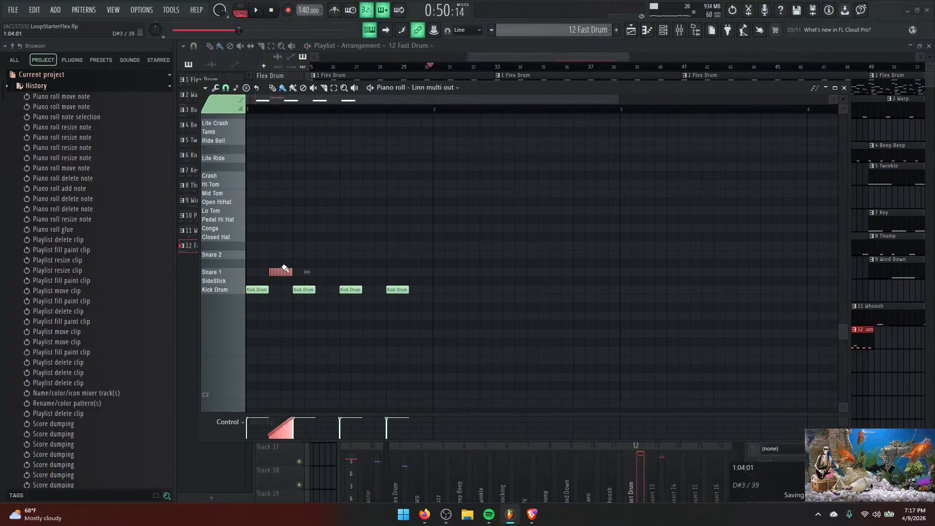
{"action": "left_click_drag", "start_coordinate": [278, 273], "coordinate": [325, 273]}
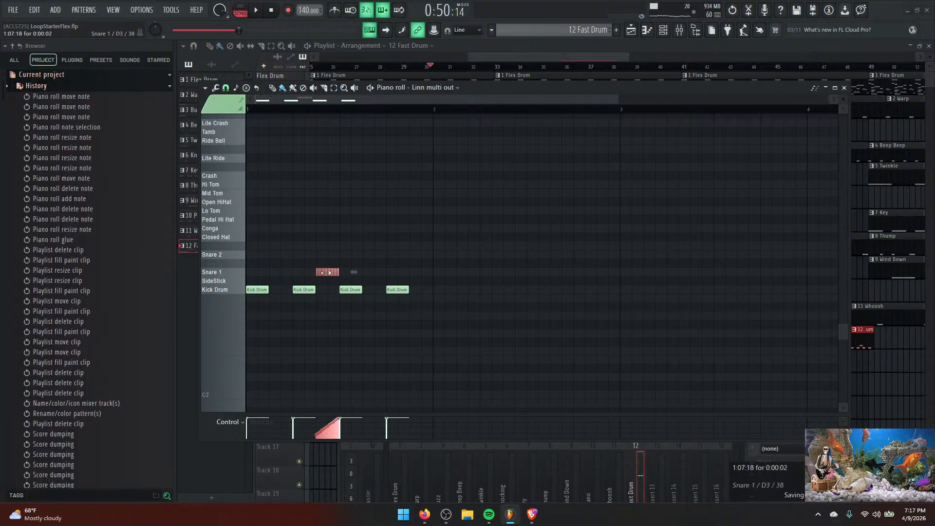
{"action": "left_click_drag", "start_coordinate": [329, 271], "coordinate": [377, 271]}
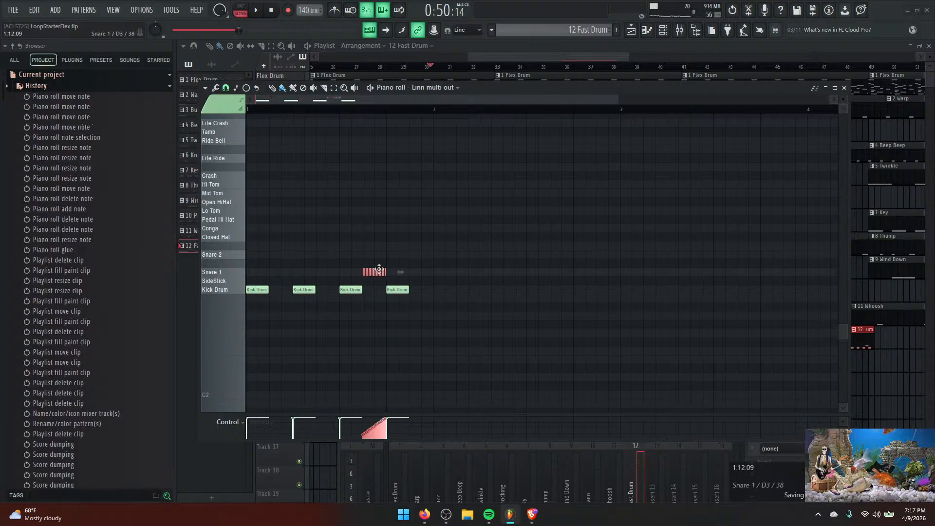
Move the roll back to step 1, trying the Conga row and placing it on the Open HiHat row, auditioning each sound.
{"action": "key", "text": "space"}
{"action": "left_click", "coordinate": [374, 271]}
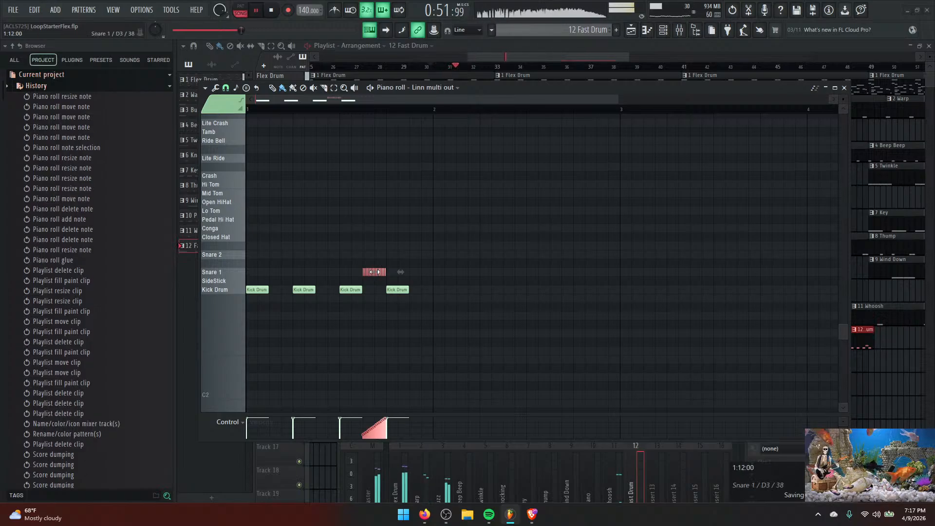
{"action": "left_click_drag", "start_coordinate": [374, 273], "coordinate": [247, 234]}
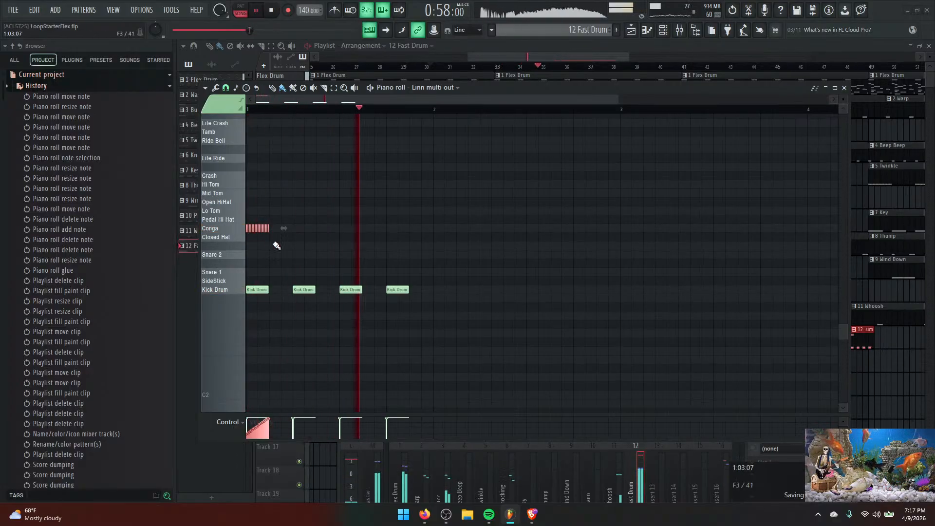
{"action": "key", "text": "space"}
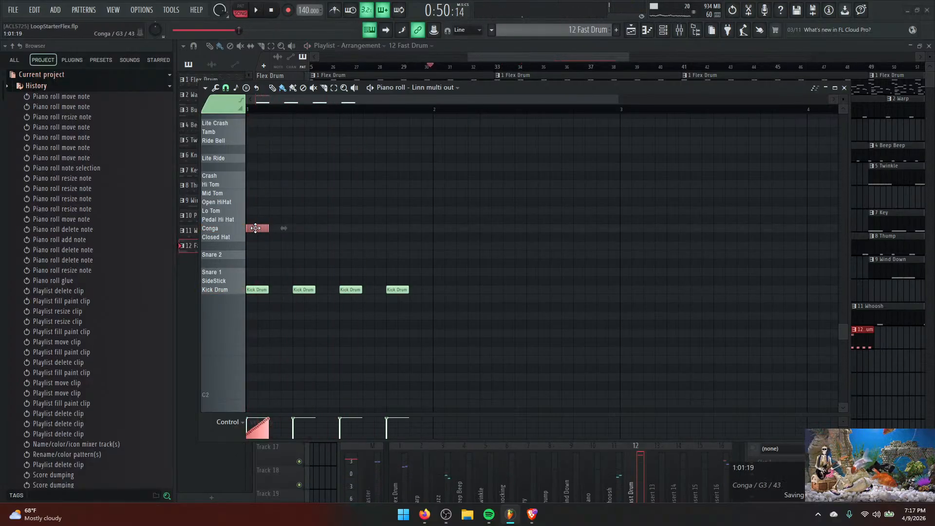
{"action": "left_click_drag", "start_coordinate": [254, 227], "coordinate": [254, 201]}
{"action": "key", "text": "space"}
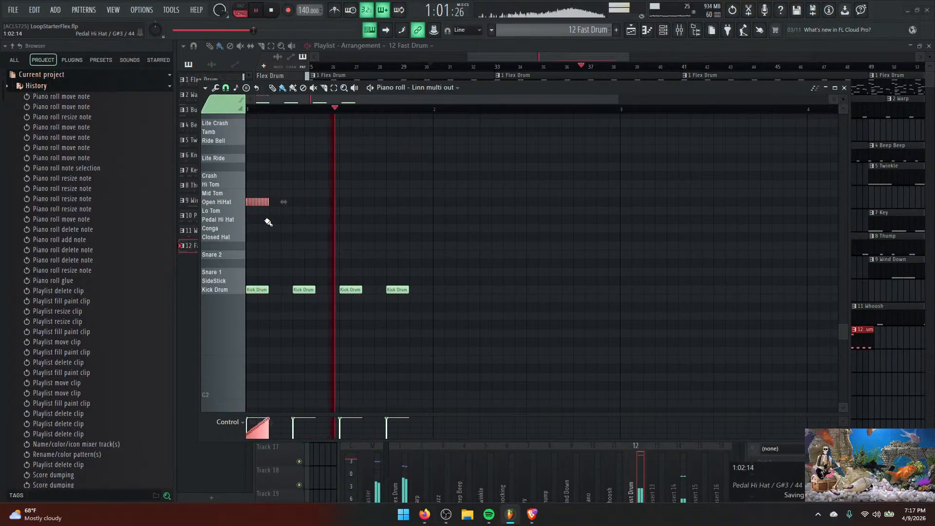
{"action": "key", "text": "space"}
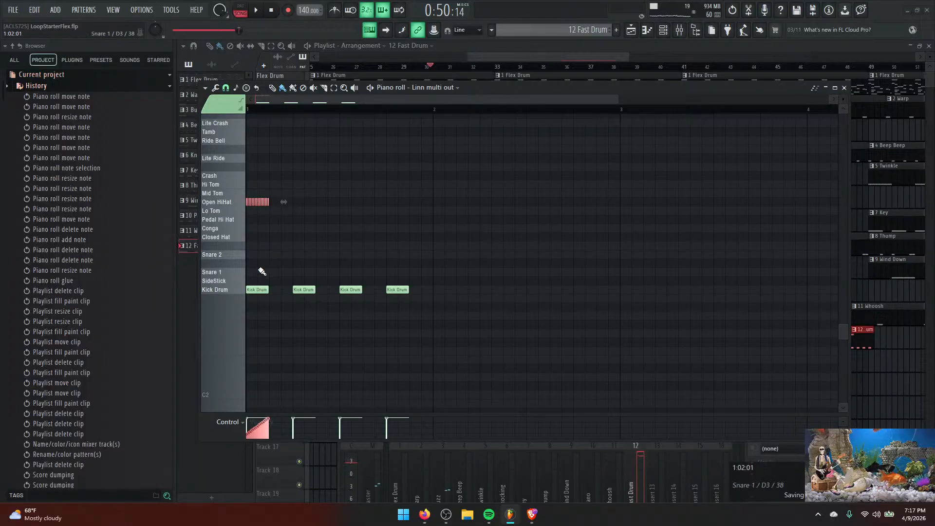
Try the Open HiHat roll at step 9 during playback and shift the piano roll window aside.
{"action": "left_click_drag", "start_coordinate": [268, 202], "coordinate": [345, 202]}
{"action": "key", "text": "space"}
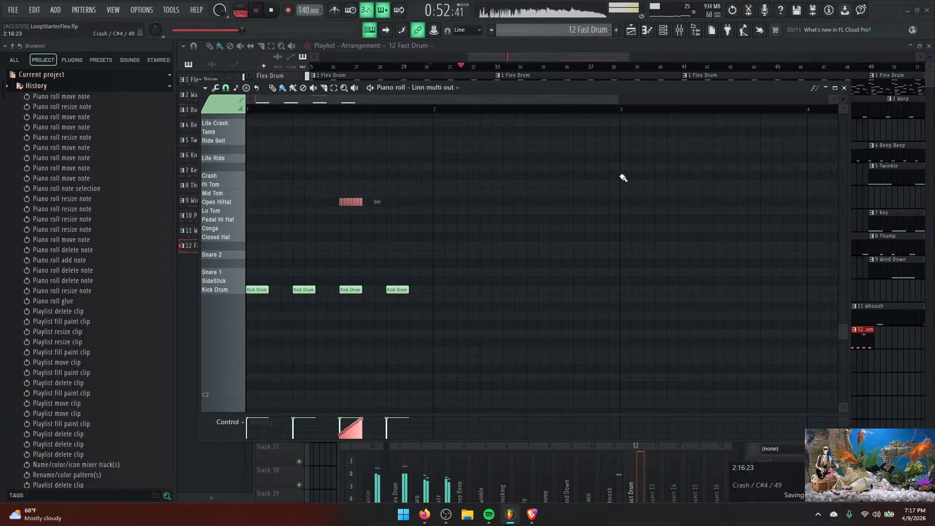
{"action": "left_click_drag", "start_coordinate": [590, 93], "coordinate": [626, 95]}
{"action": "key", "text": "space"}
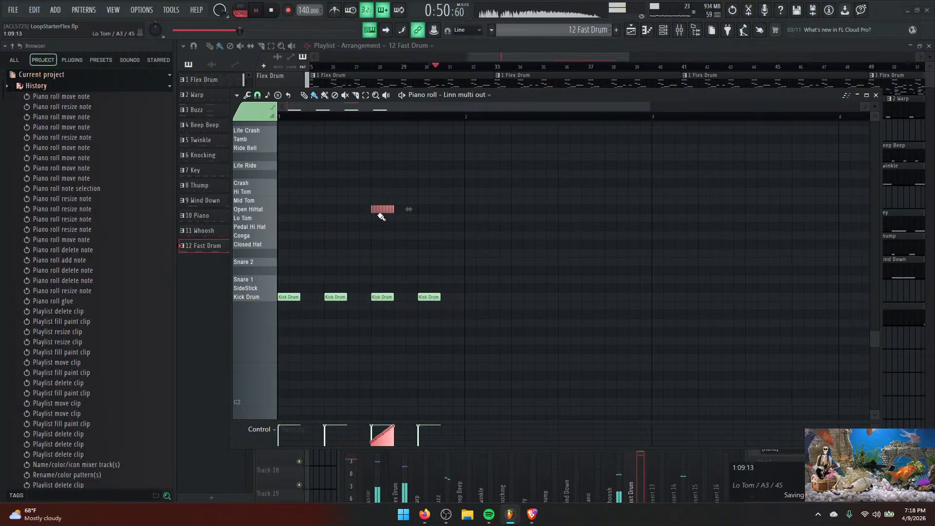
Move the Open HiHat roll to step 7, directly before the third kick, and audition it in the arrangement.
{"action": "left_click", "coordinate": [377, 210]}
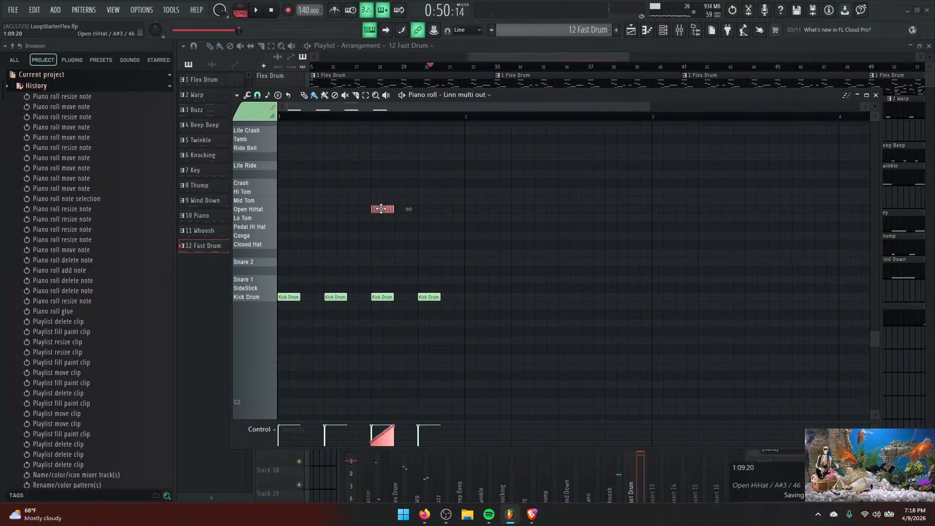
{"action": "left_click_drag", "start_coordinate": [381, 209], "coordinate": [358, 208]}
{"action": "key", "text": "space"}
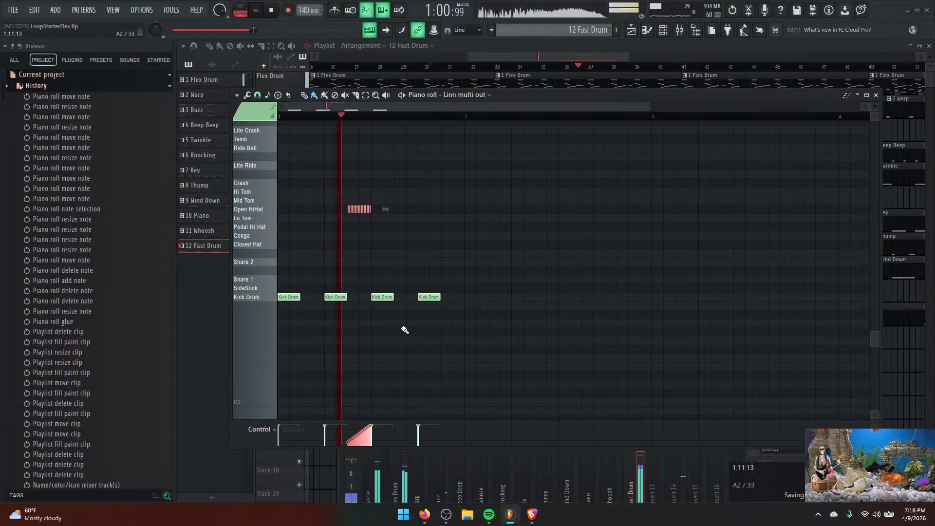
{"action": "key", "text": "space"}
Turn the second kick into four one-step Kick Drum notes on steps 5 to 8, delete the kick at step 9 and audition the pattern.
{"action": "left_click_drag", "start_coordinate": [344, 297], "coordinate": [332, 298]}
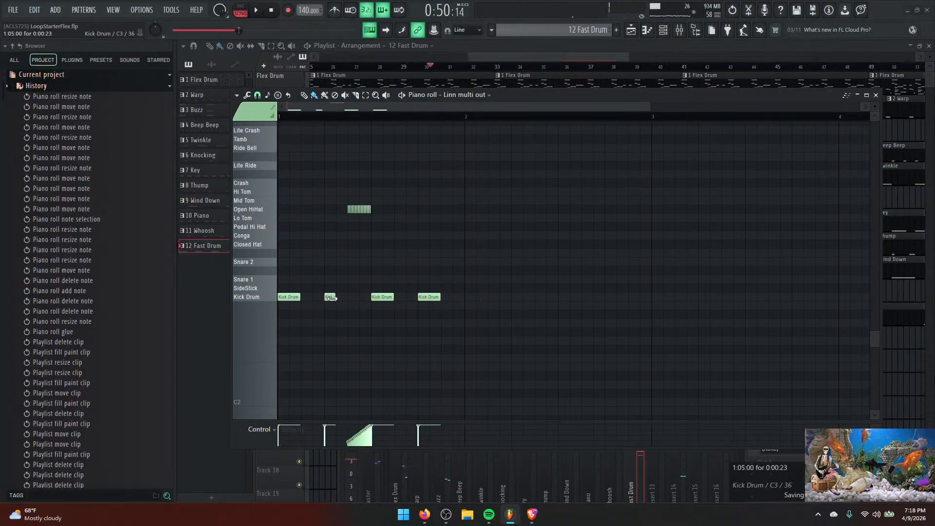
{"action": "left_click", "coordinate": [340, 298]}
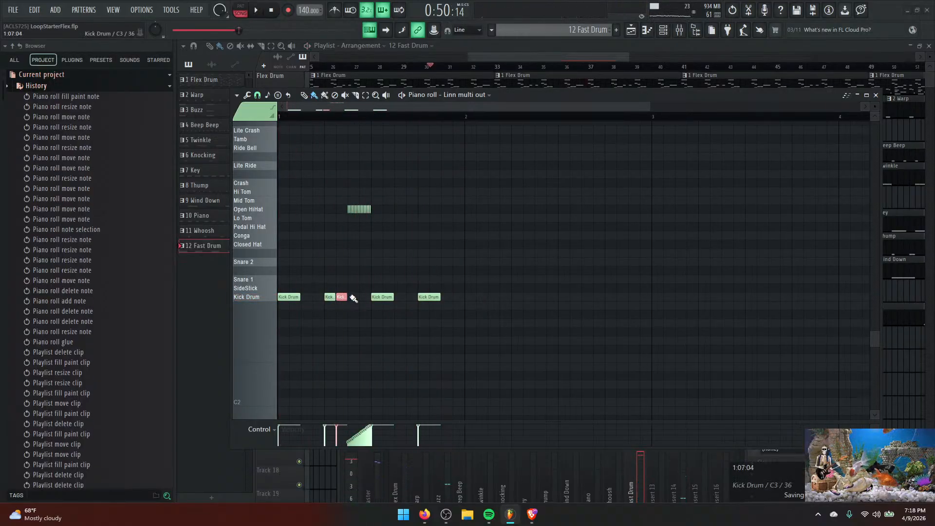
{"action": "left_click", "coordinate": [354, 298]}
{"action": "left_click", "coordinate": [364, 298]}
{"action": "key", "text": "space"}
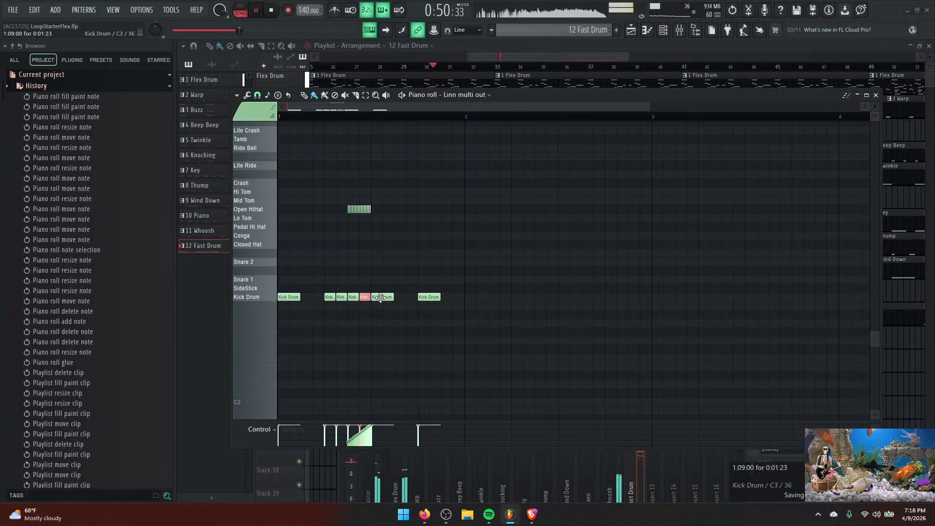
{"action": "right_click", "coordinate": [380, 297]}
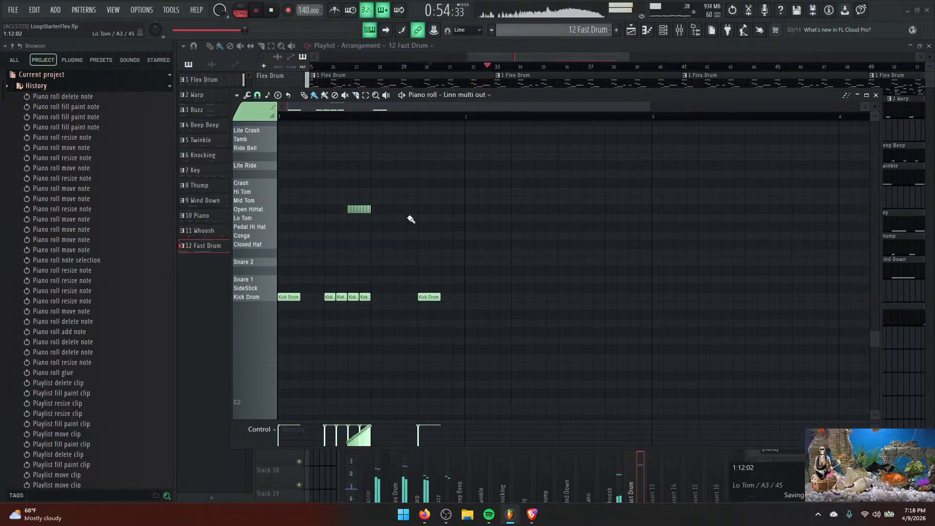
{"action": "left_click", "coordinate": [272, 10]}
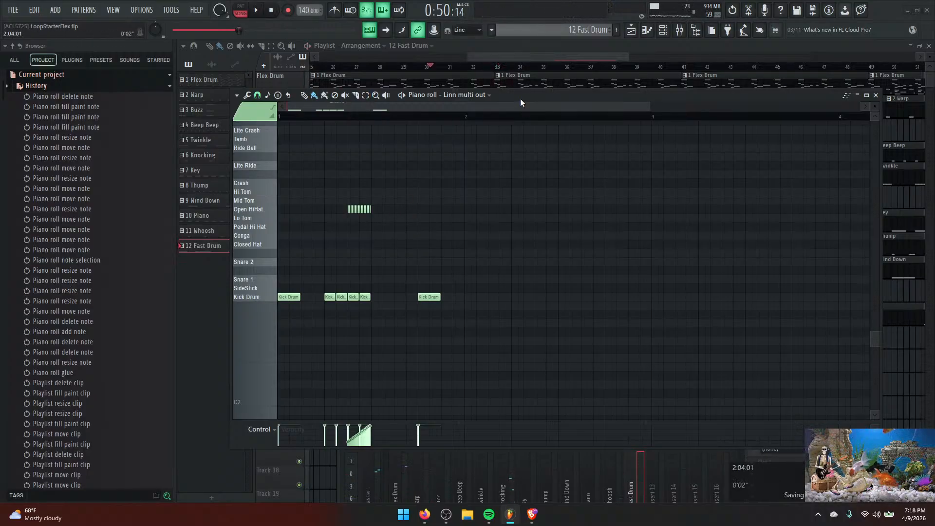
{"action": "mouse_move", "coordinate": [520, 98]}
{"action": "left_mouse_down"}
{"action": "mouse_move", "coordinate": [494, 78]}
{"action": "mouse_move", "coordinate": [516, 66]}
{"action": "mouse_move", "coordinate": [516, 104]}
{"action": "left_mouse_up"}
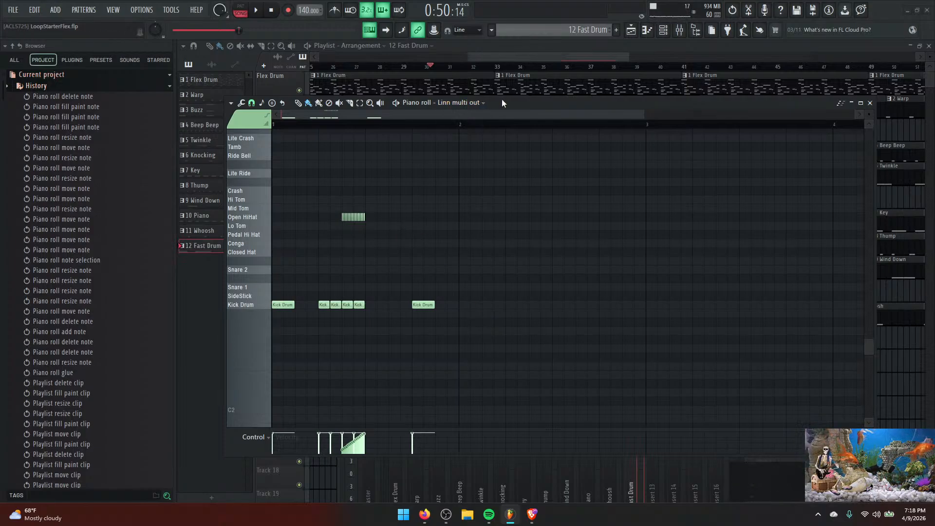
{"action": "left_click_drag", "start_coordinate": [501, 99], "coordinate": [489, 78]}
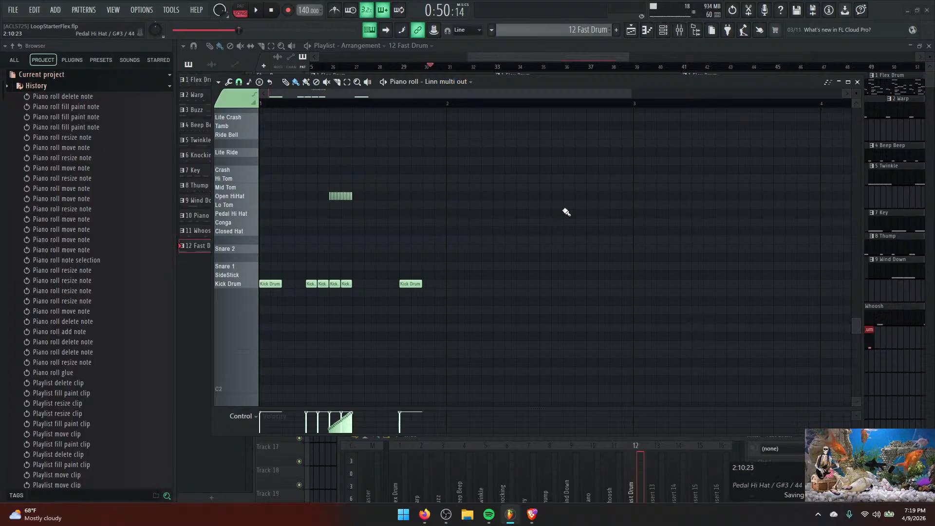
{"action": "mouse_move", "coordinate": [522, 84]}
{"action": "left_mouse_down"}
{"action": "mouse_move", "coordinate": [551, 86]}
{"action": "mouse_move", "coordinate": [515, 86]}
{"action": "mouse_move", "coordinate": [530, 94]}
{"action": "left_mouse_up"}
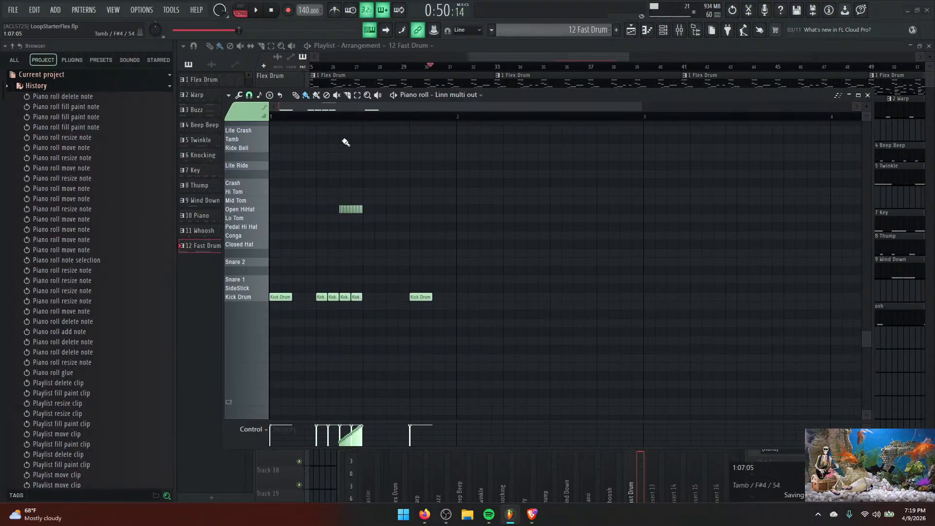
{"action": "left_click", "coordinate": [229, 95]}
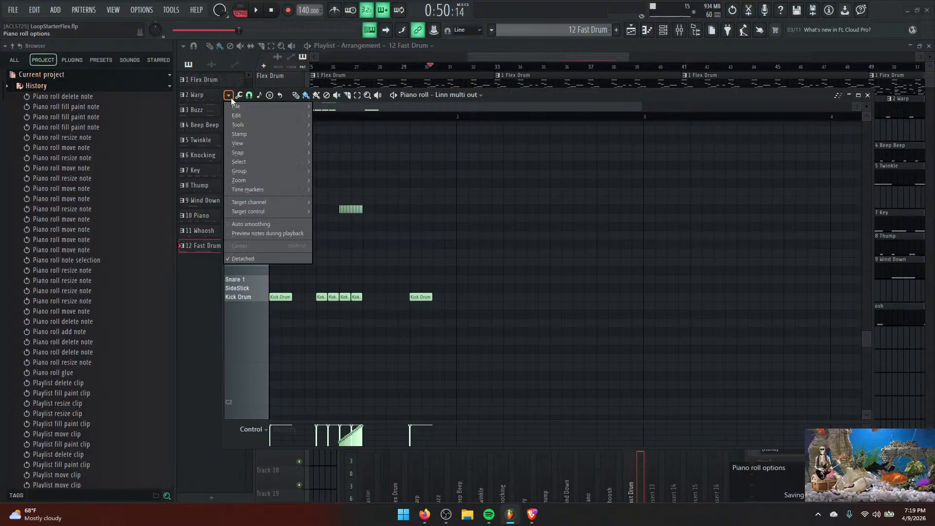
{"action": "mouse_move", "coordinate": [245, 117]}
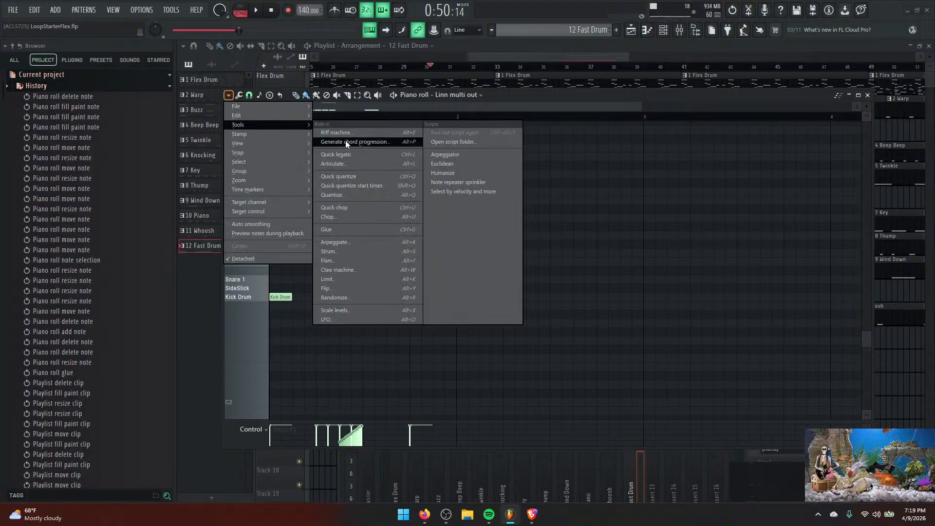
{"action": "left_click", "coordinate": [559, 94]}
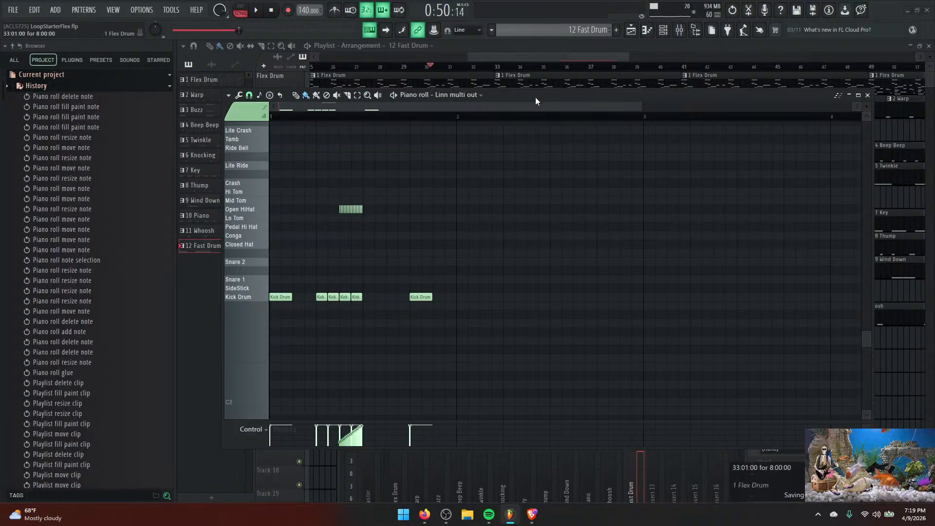
{"action": "left_click_drag", "start_coordinate": [536, 97], "coordinate": [573, 115]}
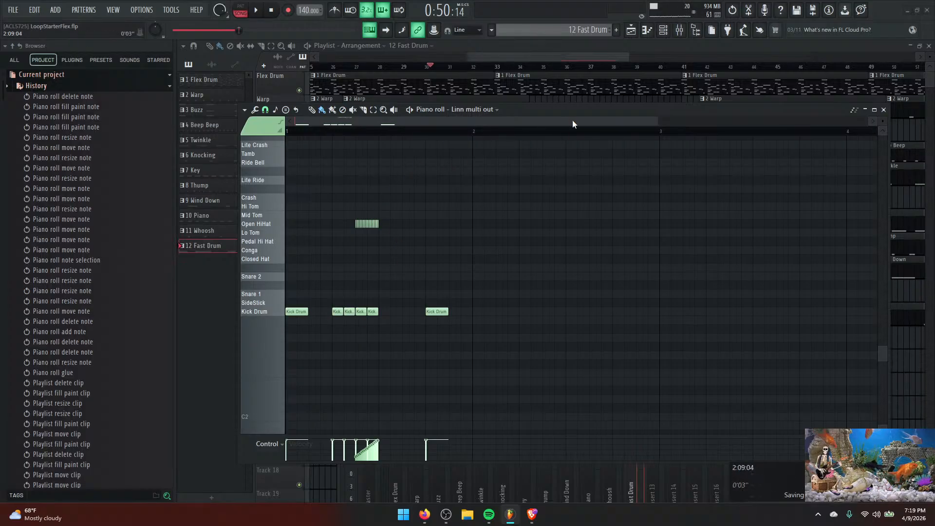
{"action": "mouse_move", "coordinate": [566, 112]}
{"action": "left_mouse_down"}
{"action": "mouse_move", "coordinate": [577, 109]}
{"action": "mouse_move", "coordinate": [566, 87]}
{"action": "mouse_move", "coordinate": [553, 104]}
{"action": "left_mouse_up"}
{"action": "left_click_drag", "start_coordinate": [554, 103], "coordinate": [548, 107]}
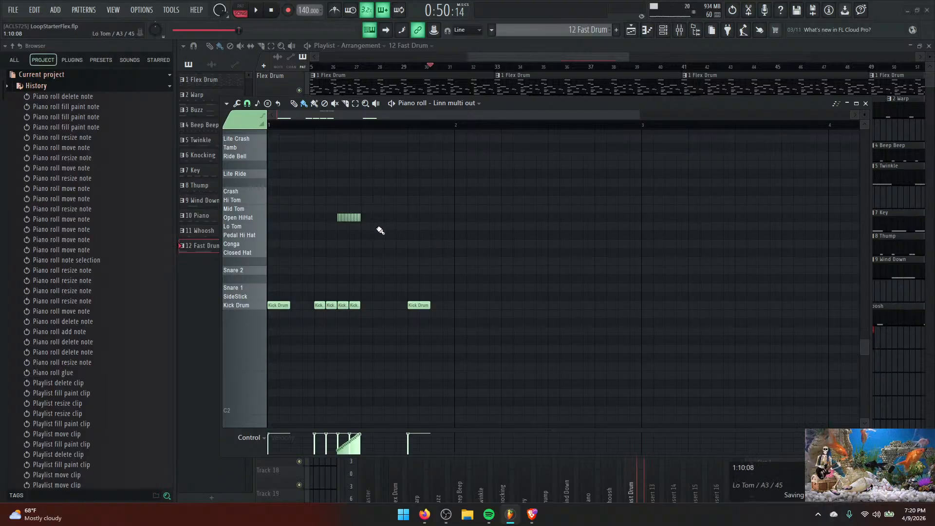
{"action": "left_click", "coordinate": [361, 108]}
{"action": "left_click_drag", "start_coordinate": [375, 230], "coordinate": [324, 210]}
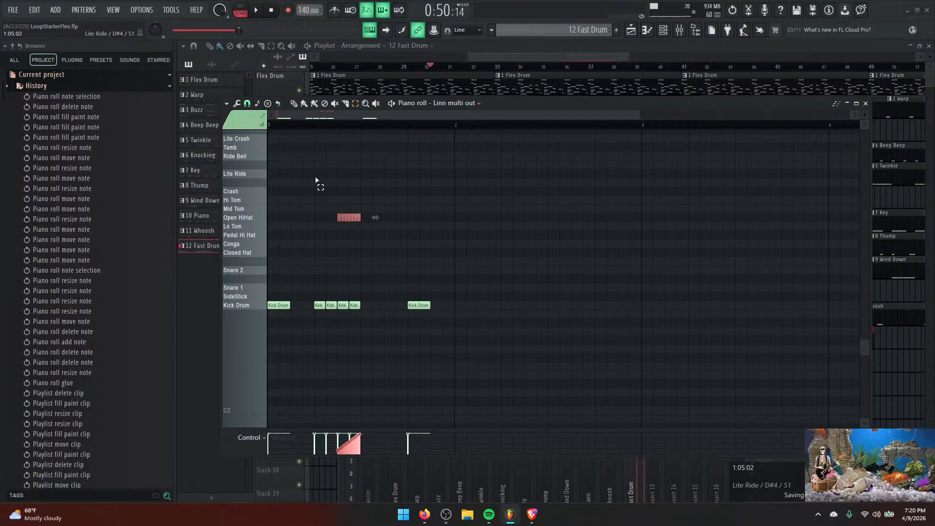
{"action": "left_click", "coordinate": [304, 103]}
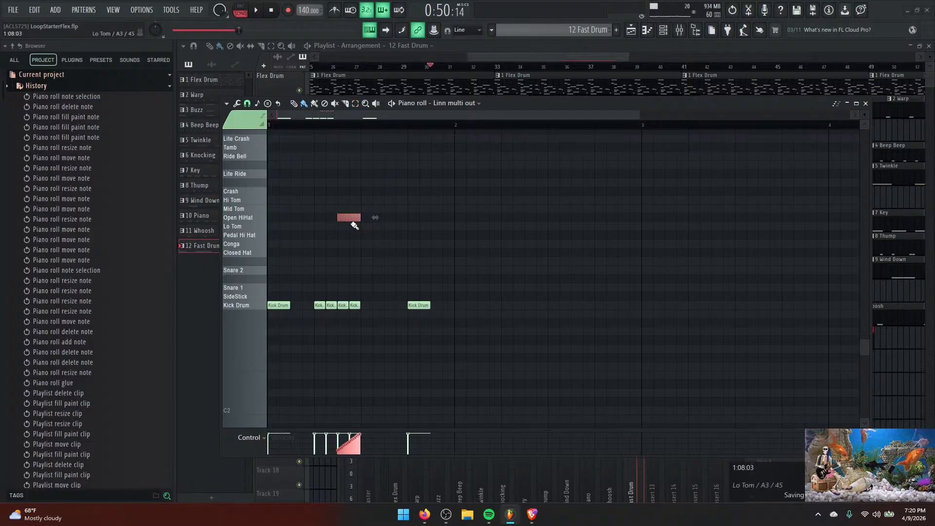
{"action": "mouse_move", "coordinate": [348, 217]}
{"action": "left_mouse_down"}
{"action": "mouse_move", "coordinate": [374, 217]}
{"action": "mouse_move", "coordinate": [341, 218]}
{"action": "left_mouse_up"}
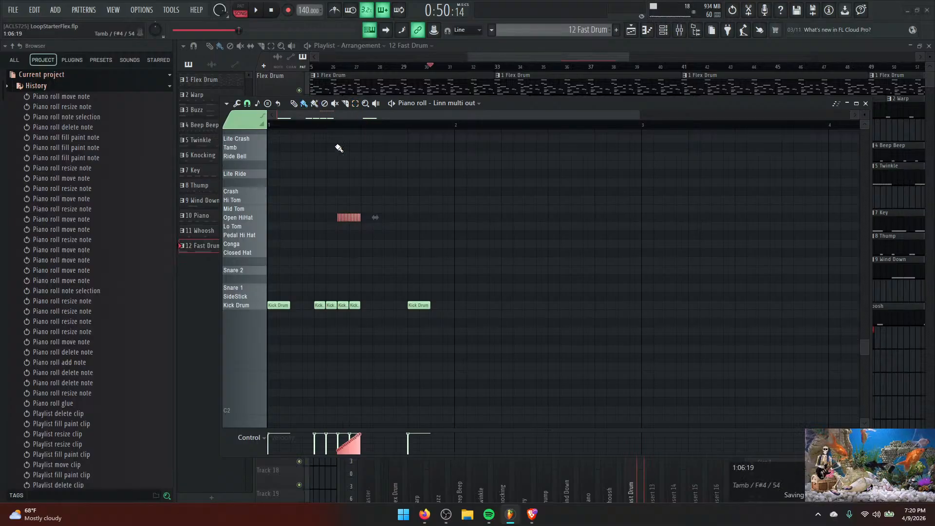
{"action": "left_click_drag", "start_coordinate": [419, 156], "coordinate": [431, 157]}
{"action": "right_click", "coordinate": [438, 159]}
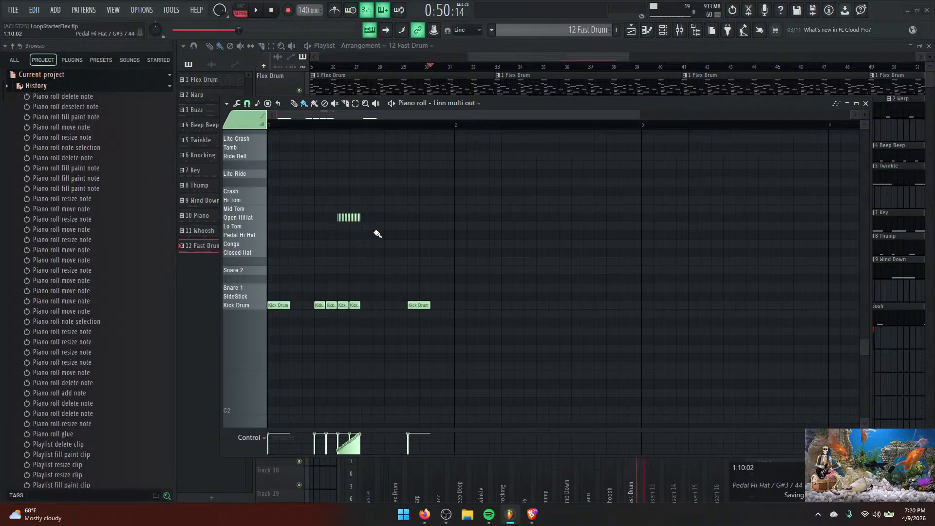
Try a duplicate of the Open HiHat roll directly after the original and remove the duplicate.
{"action": "left_click_drag", "start_coordinate": [377, 237], "coordinate": [329, 201]}
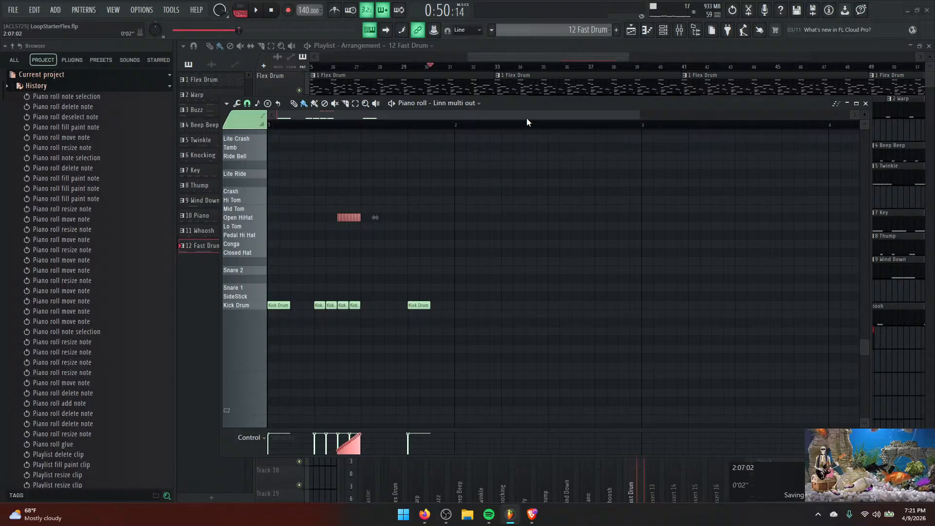
{"action": "mouse_move", "coordinate": [526, 104]}
{"action": "left_mouse_down"}
{"action": "mouse_move", "coordinate": [547, 106]}
{"action": "mouse_move", "coordinate": [522, 85]}
{"action": "mouse_move", "coordinate": [536, 104]}
{"action": "mouse_move", "coordinate": [532, 97]}
{"action": "mouse_move", "coordinate": [520, 115]}
{"action": "mouse_move", "coordinate": [533, 127]}
{"action": "mouse_move", "coordinate": [525, 110]}
{"action": "left_mouse_up"}
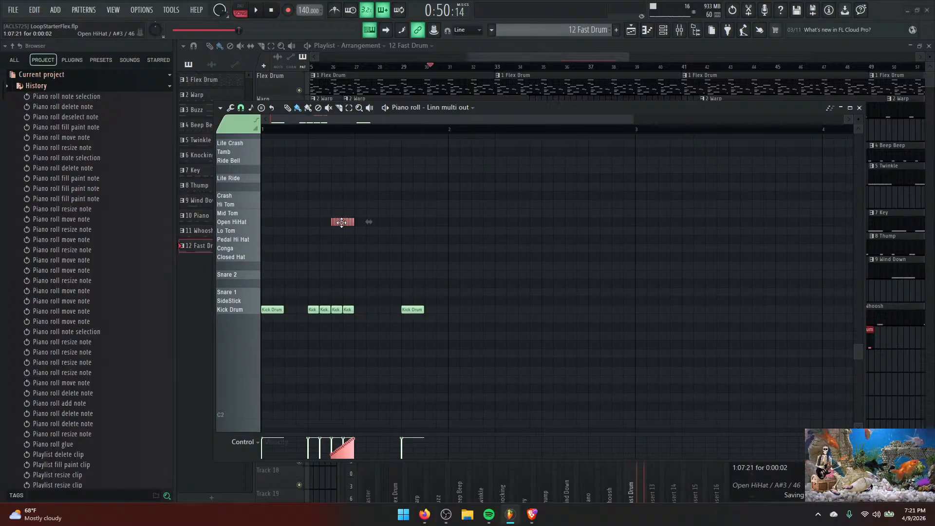
{"action": "key", "text": "ctrl+b"}
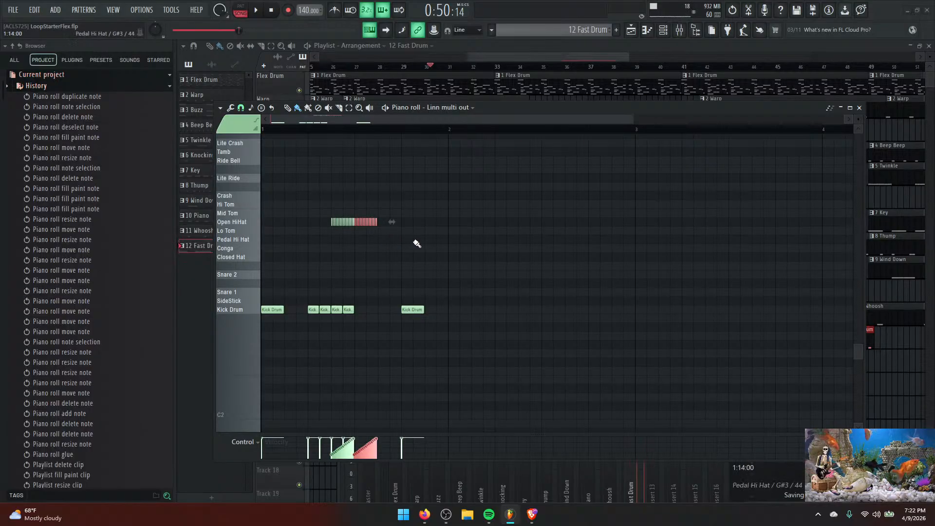
{"action": "mouse_move", "coordinate": [528, 105]}
{"action": "left_mouse_down"}
{"action": "mouse_move", "coordinate": [540, 107]}
{"action": "mouse_move", "coordinate": [513, 104]}
{"action": "left_mouse_up"}
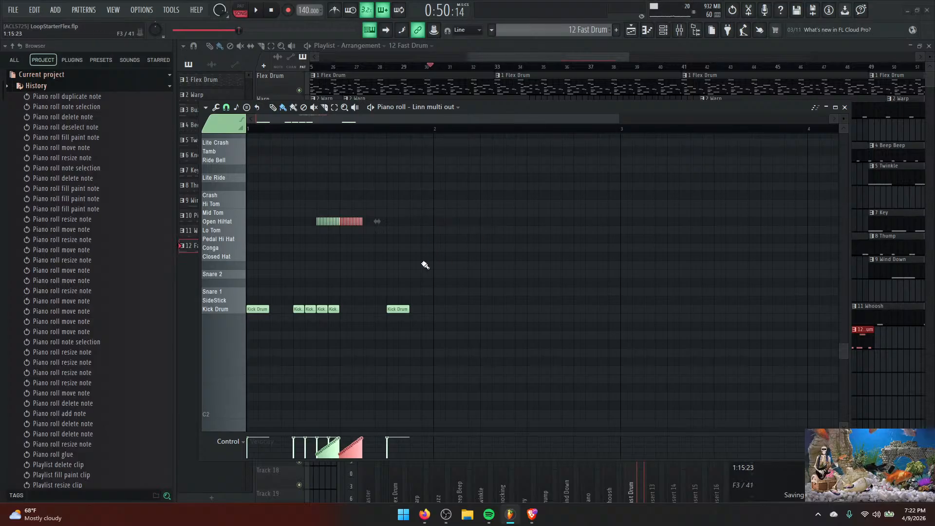
{"action": "right_click", "coordinate": [355, 225]}
{"action": "right_click", "coordinate": [362, 225]}
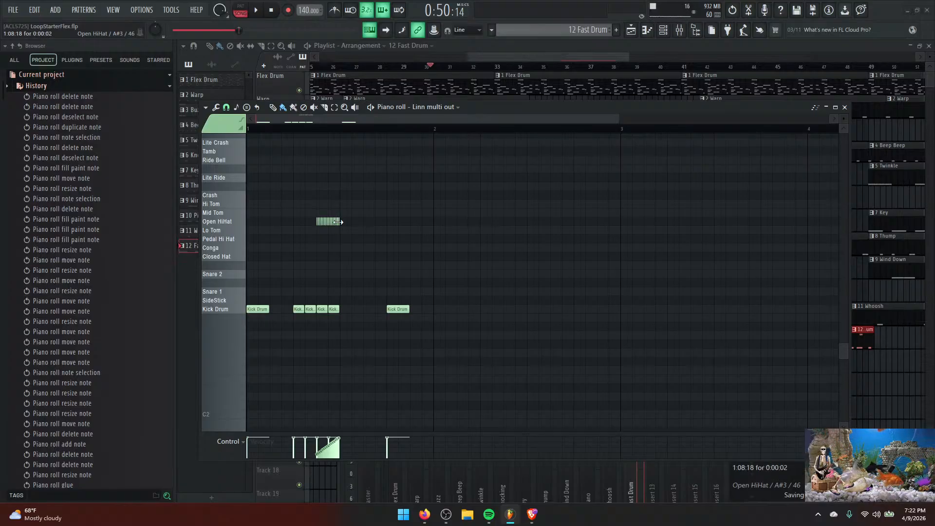
Audition the pattern, delete the Kick Drum notes at steps 6 and 7, and play it again.
{"action": "key", "text": "space"}
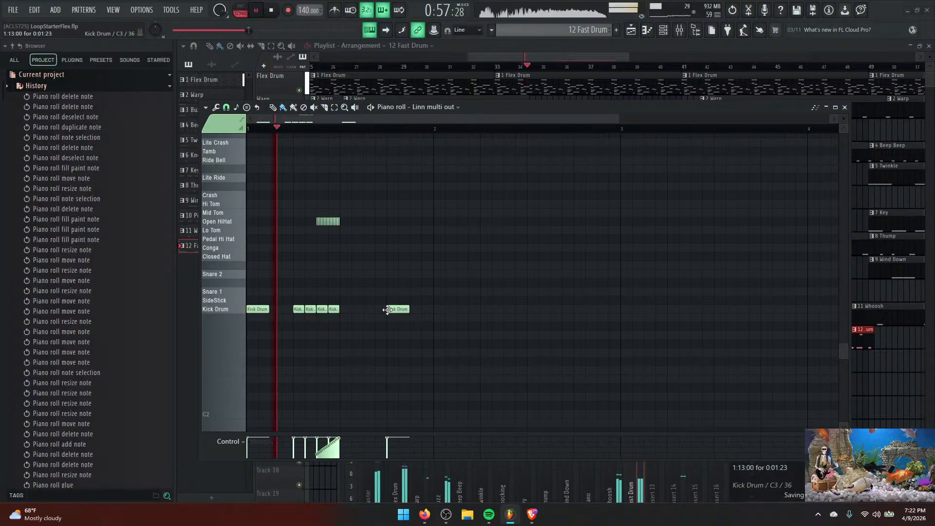
{"action": "key", "text": "space"}
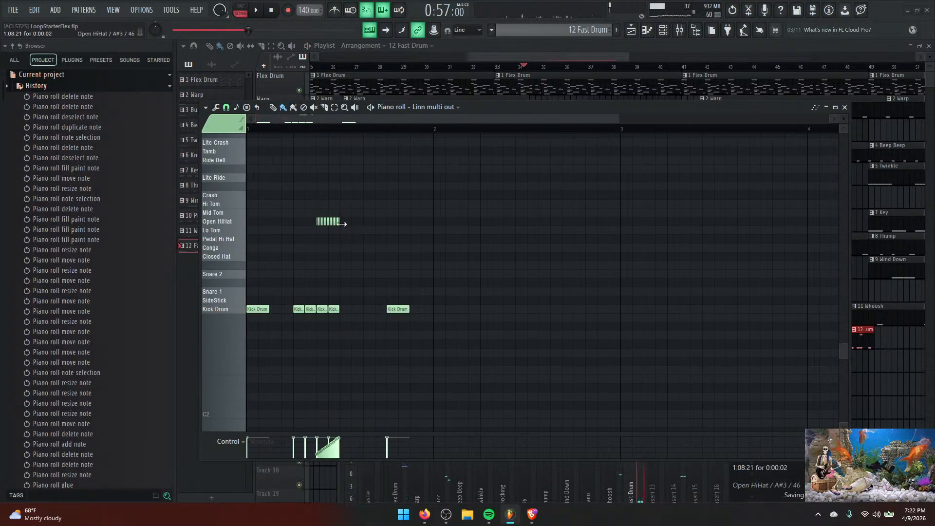
{"action": "key", "text": "space"}
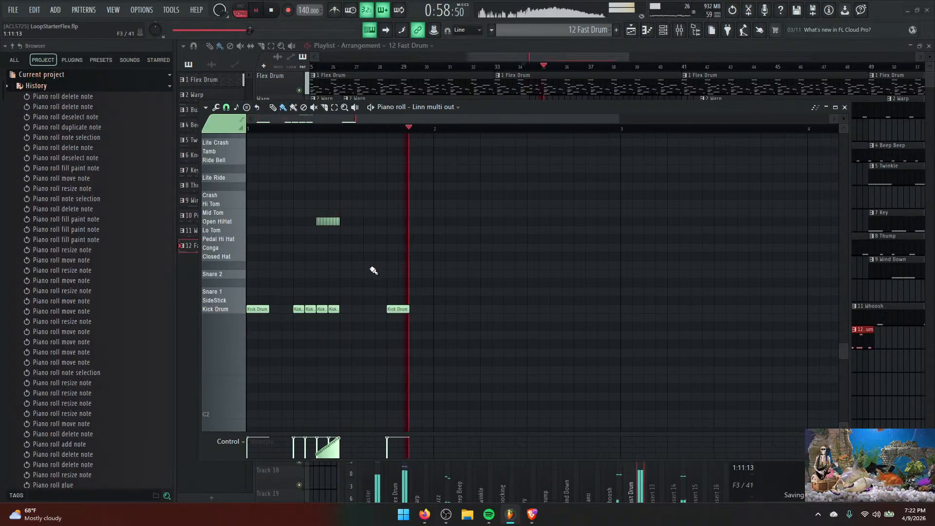
{"action": "key", "text": "space"}
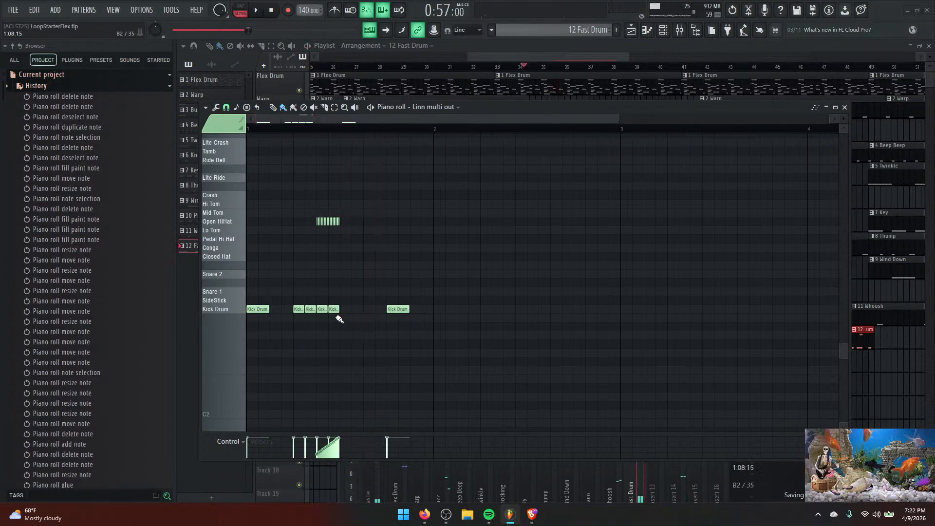
{"action": "right_click", "coordinate": [323, 310]}
{"action": "right_click", "coordinate": [311, 310]}
{"action": "key", "text": "space"}
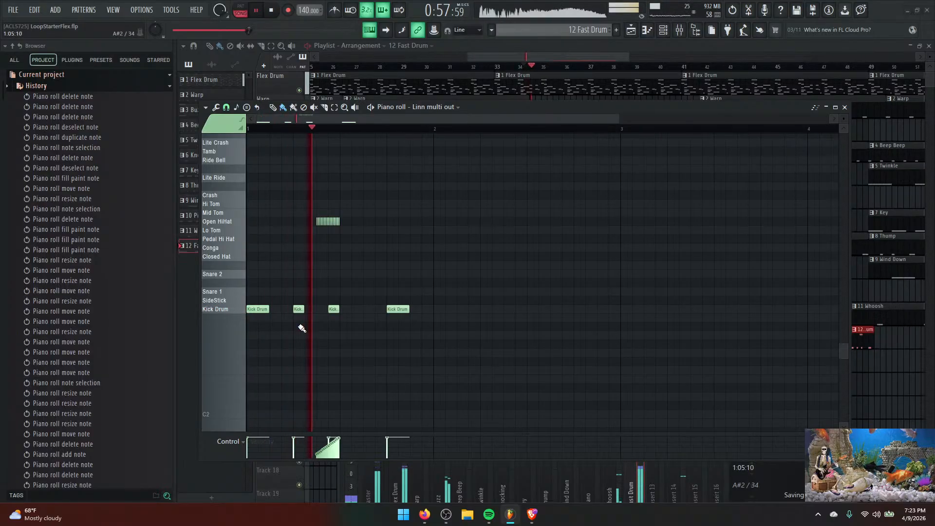
{"action": "key", "text": "space"}
Shorten the first Kick Drum note to one step and delete the Open HiHat roll, auditioning the pattern.
{"action": "left_click_drag", "start_coordinate": [268, 310], "coordinate": [259, 312]}
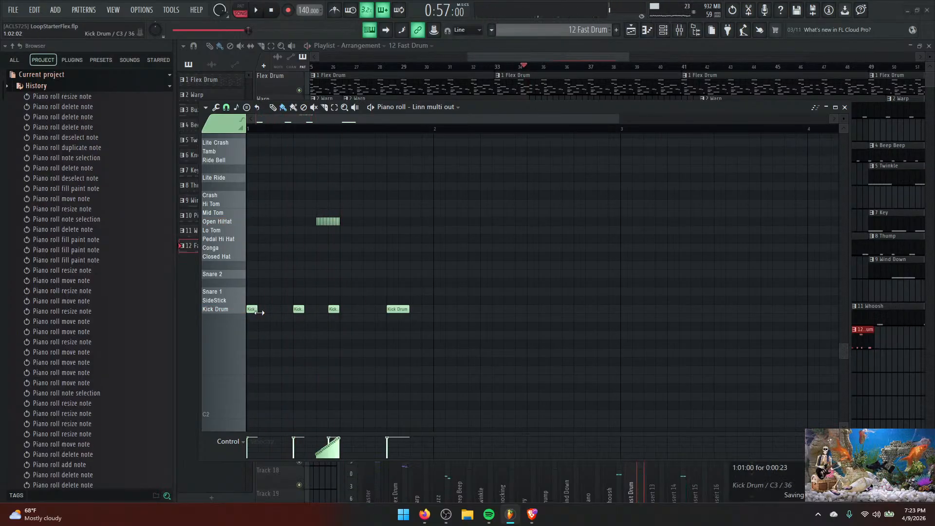
{"action": "key", "text": "space"}
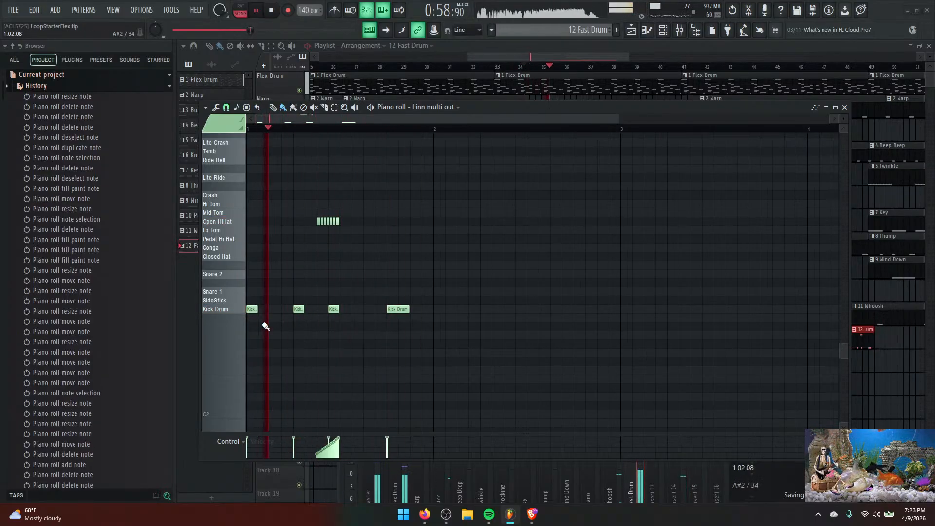
{"action": "key", "text": "space"}
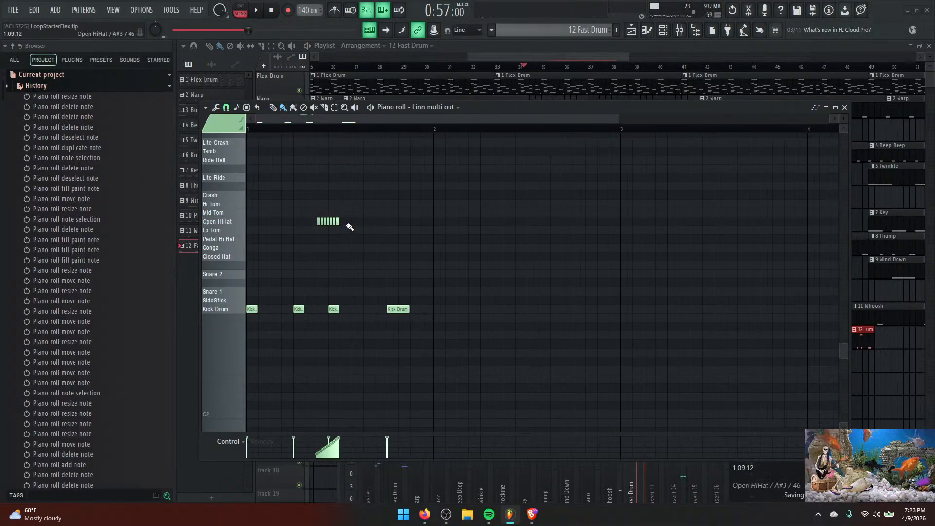
{"action": "key", "text": "Delete"}
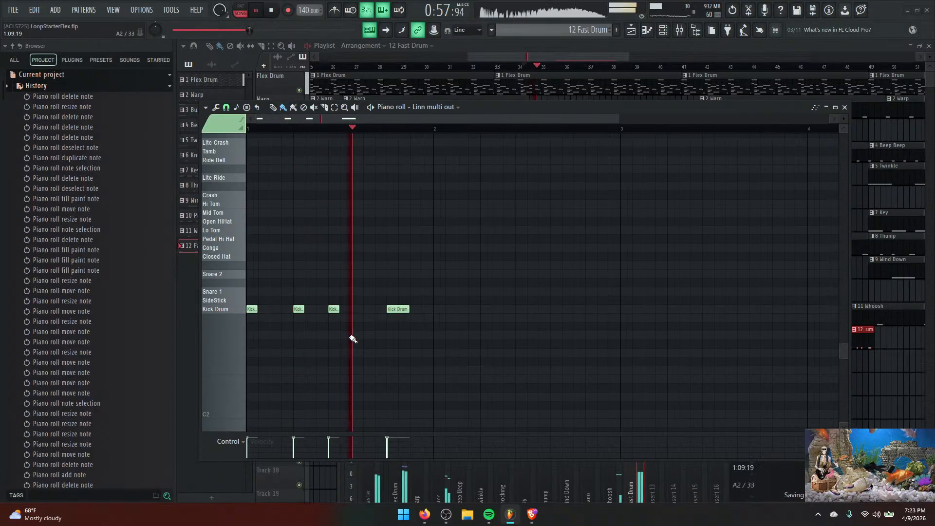
{"action": "key", "text": "space"}
Layer Snare 1 notes over the kicks at steps 1, 5, 8 and 13, making the last one two steps long, and play the arrangement.
{"action": "left_click", "coordinate": [251, 293]}
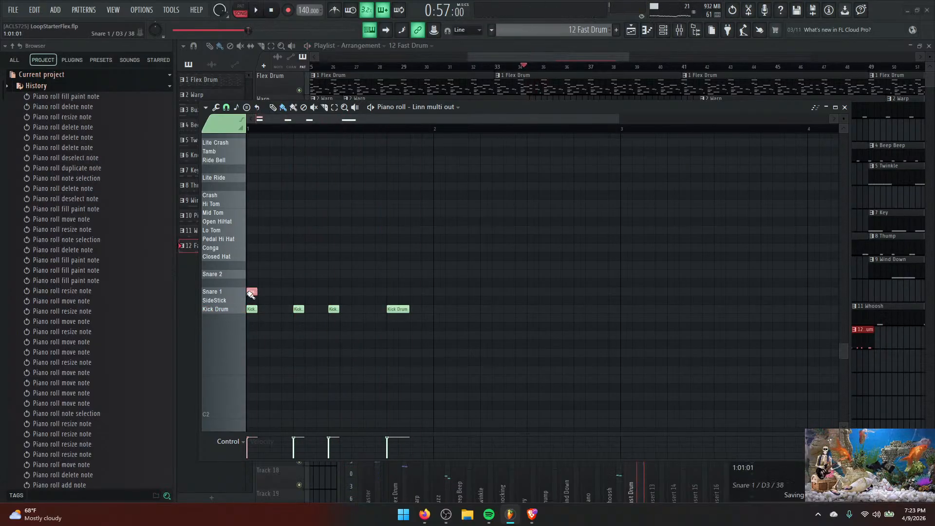
{"action": "left_click", "coordinate": [297, 292]}
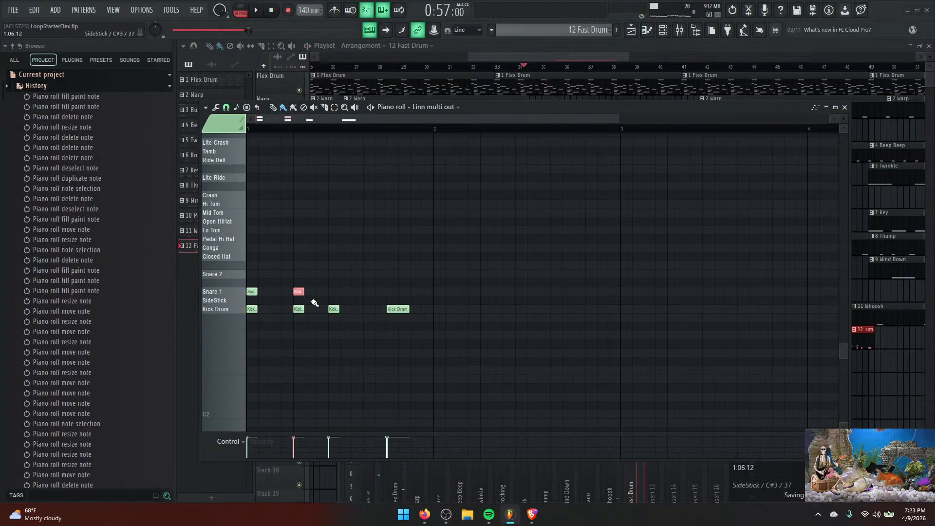
{"action": "left_click", "coordinate": [334, 293]}
{"action": "left_click", "coordinate": [390, 293]}
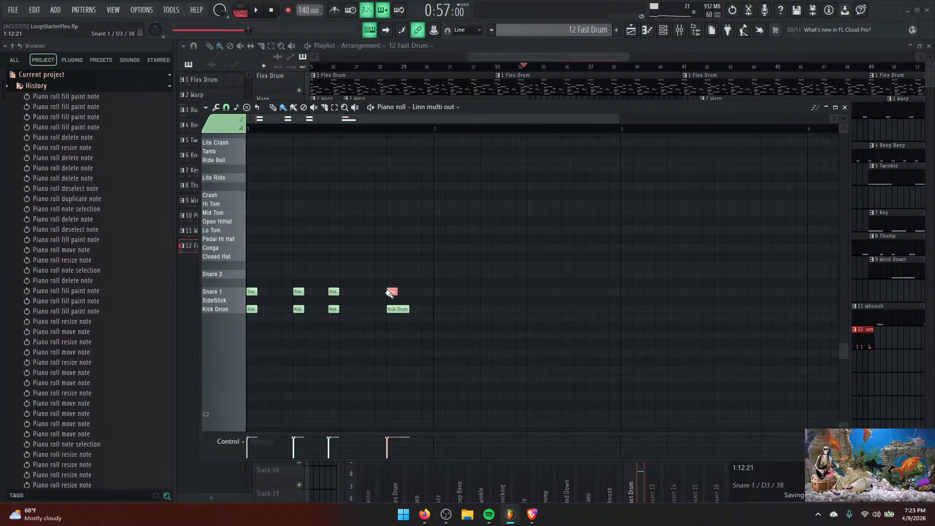
{"action": "left_click_drag", "start_coordinate": [396, 292], "coordinate": [409, 292]}
{"action": "key", "text": "space"}
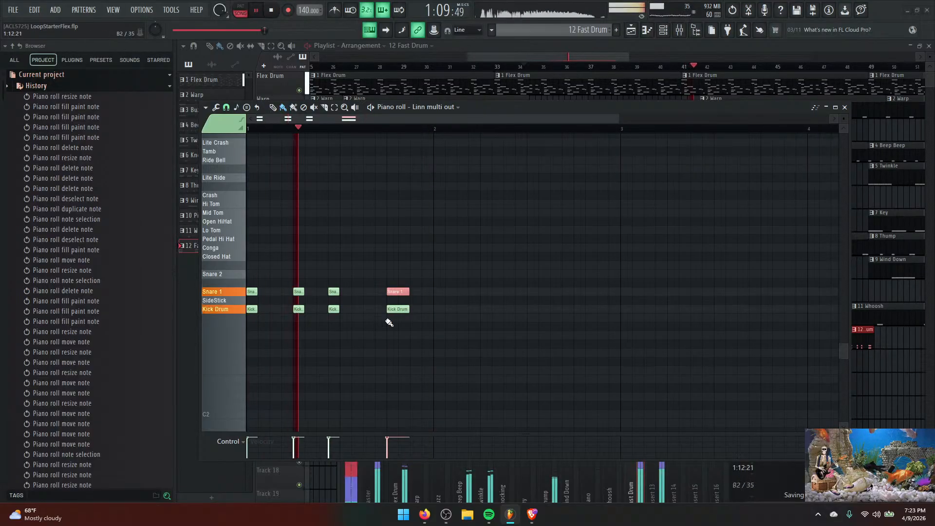
Add one-step Snare 2 notes at steps 2, 6 and 9 during playback.
{"action": "left_click", "coordinate": [278, 274]}
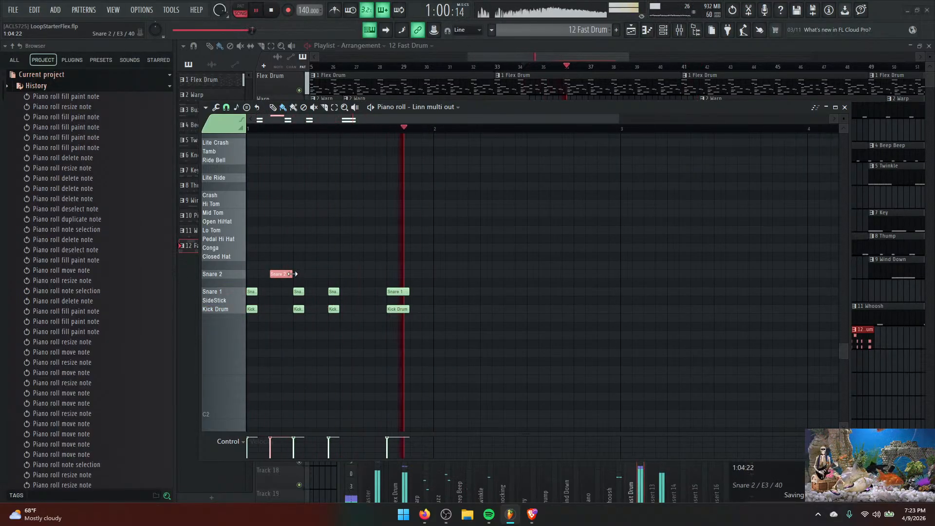
{"action": "left_click_drag", "start_coordinate": [293, 274], "coordinate": [281, 274]}
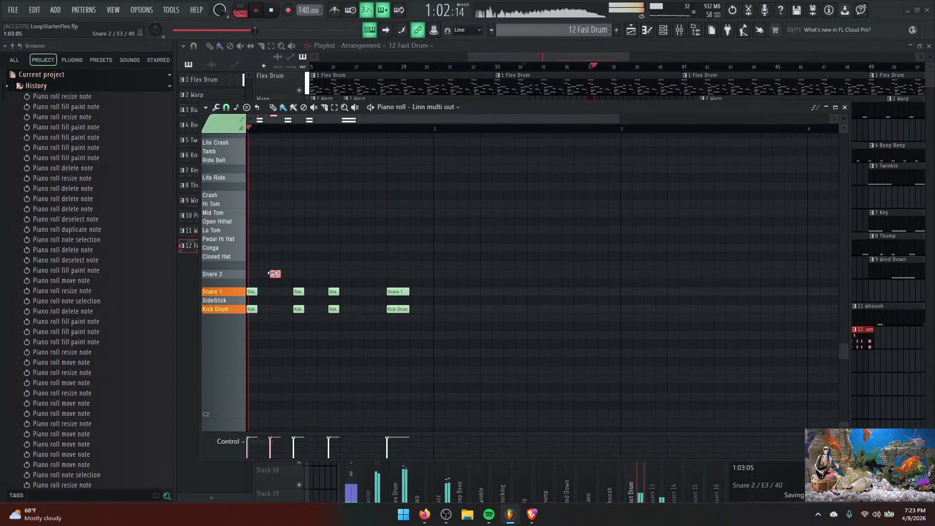
{"action": "left_click_drag", "start_coordinate": [274, 274], "coordinate": [263, 273]}
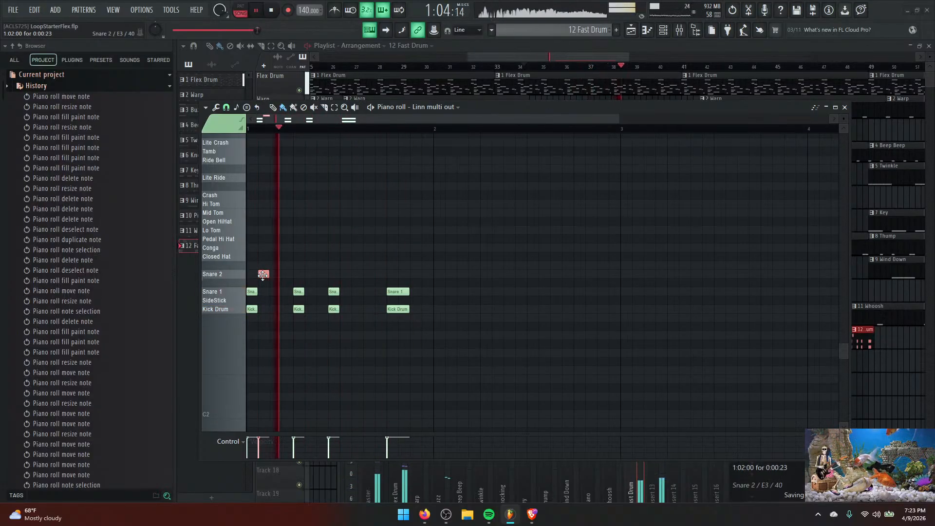
{"action": "left_click", "coordinate": [308, 273]}
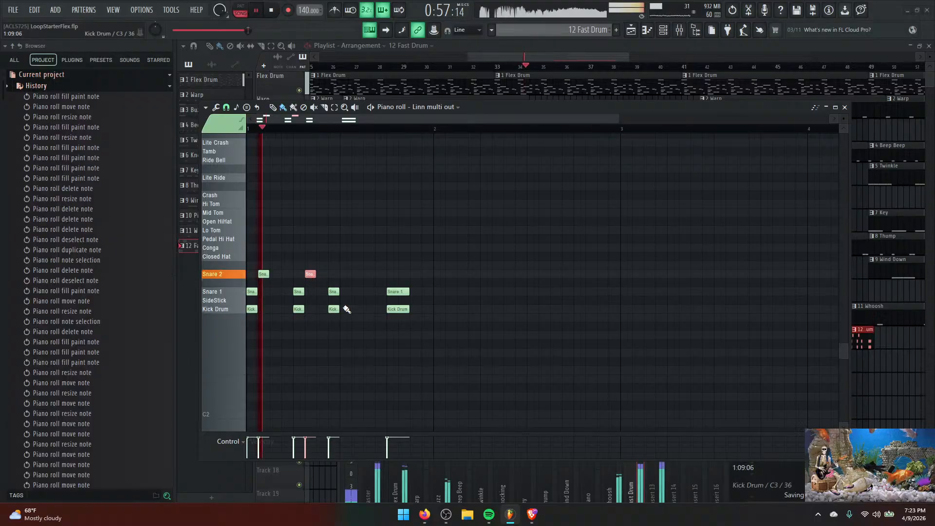
{"action": "left_click", "coordinate": [343, 265]}
{"action": "left_click_drag", "start_coordinate": [344, 266], "coordinate": [344, 274]}
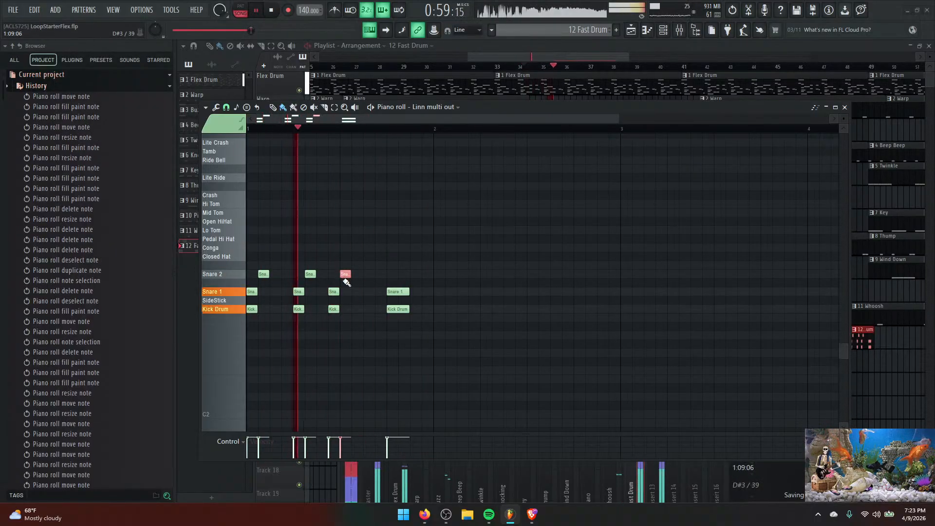
Add a one-step Snare 2 note at step 15, directly after the last Snare 1 note, and audition the pattern.
{"action": "left_click", "coordinate": [388, 273]}
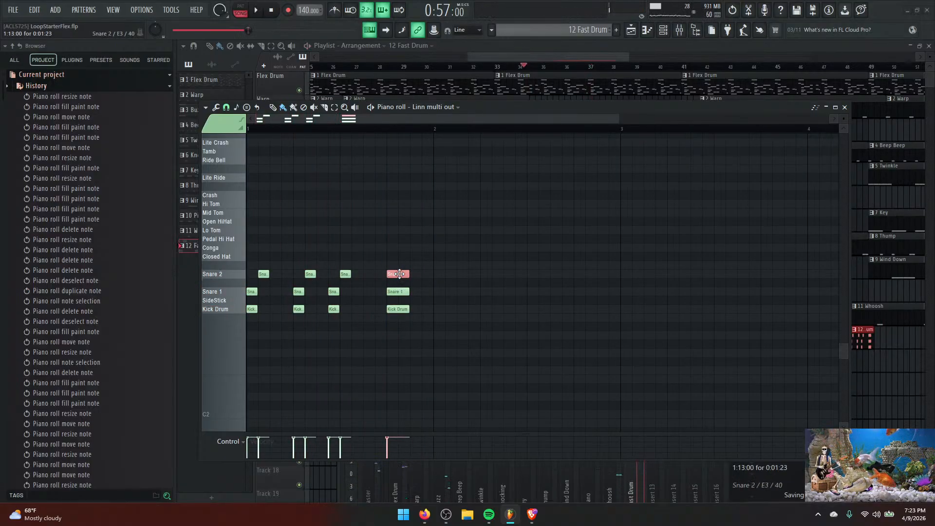
{"action": "left_click_drag", "start_coordinate": [399, 274], "coordinate": [416, 275]}
{"action": "key", "text": "space"}
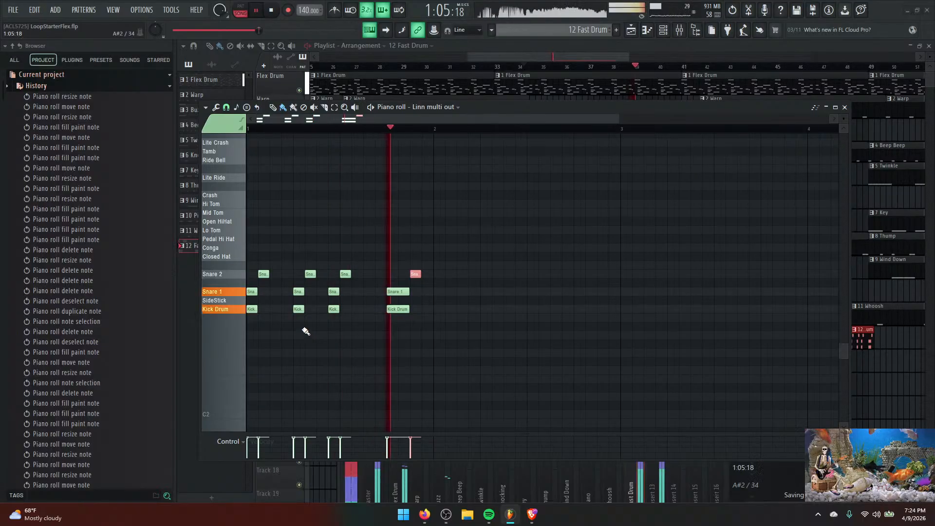
{"action": "key", "text": "space"}
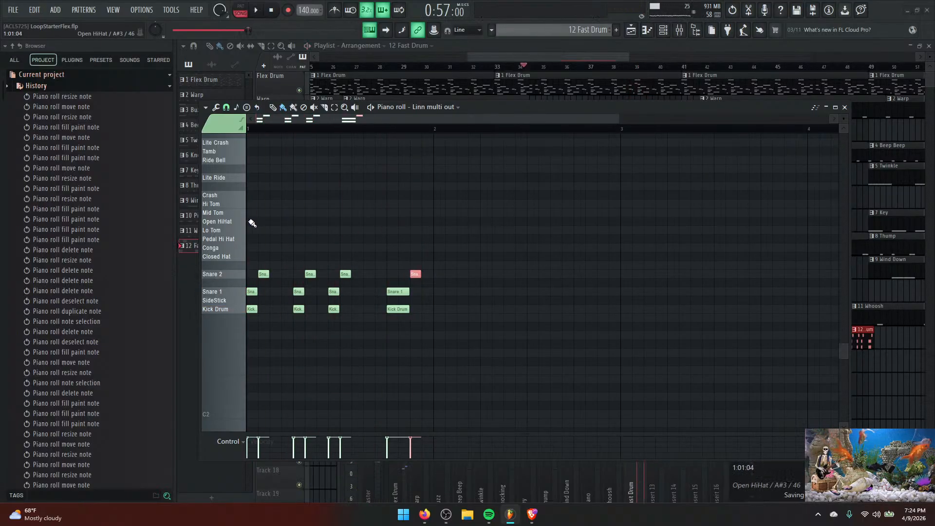
Add a one-step Open HiHat note, trying it at steps 1 and 4, and place it at step 2 while auditioning.
{"action": "left_click", "coordinate": [251, 221]}
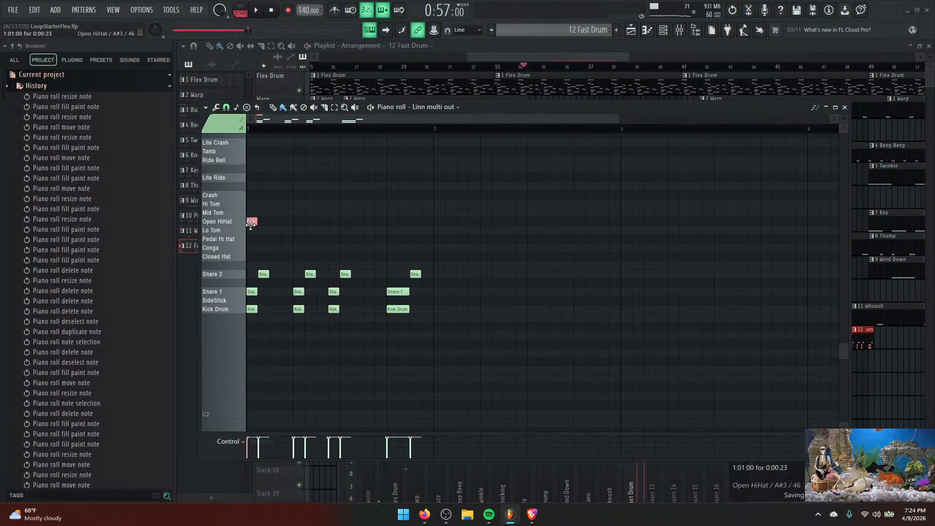
{"action": "key", "text": "space"}
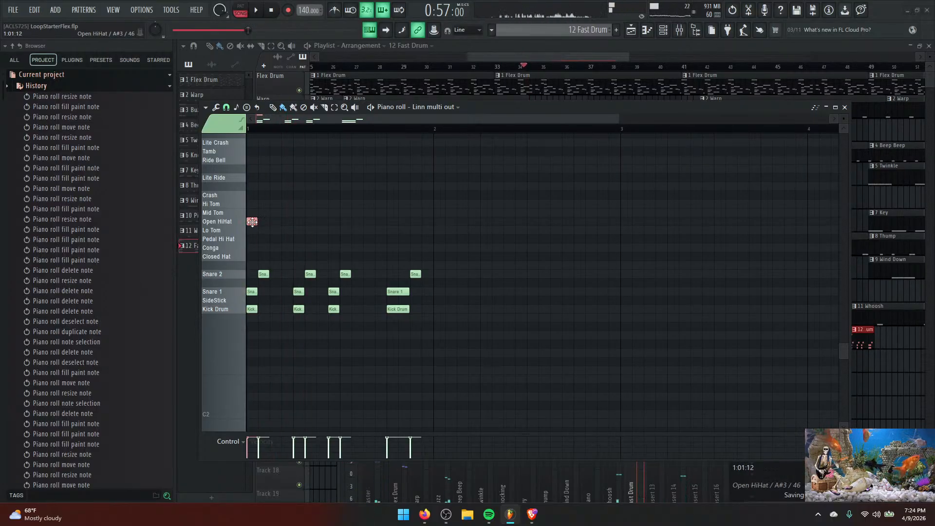
{"action": "left_click_drag", "start_coordinate": [252, 221], "coordinate": [276, 222]}
{"action": "key", "text": "space"}
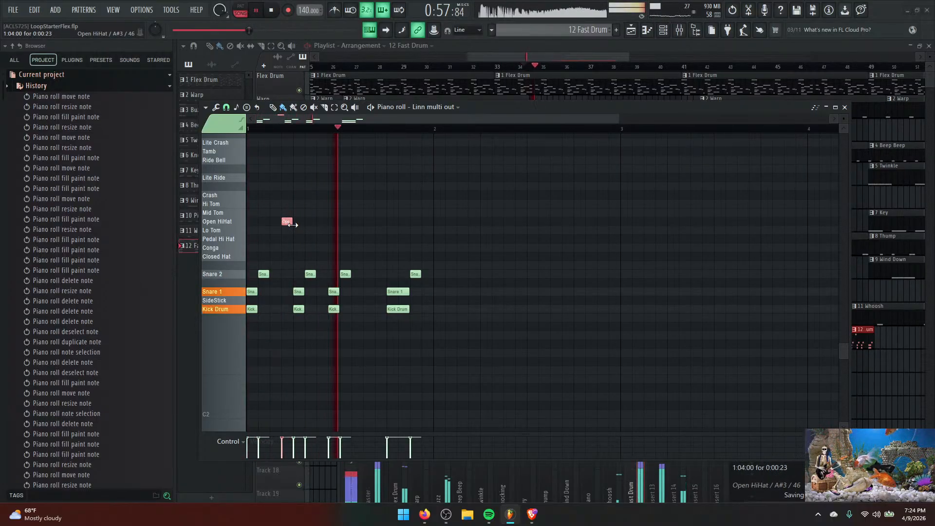
{"action": "left_click_drag", "start_coordinate": [287, 221], "coordinate": [266, 228]}
{"action": "key", "text": "space"}
{"action": "key", "text": "space"}
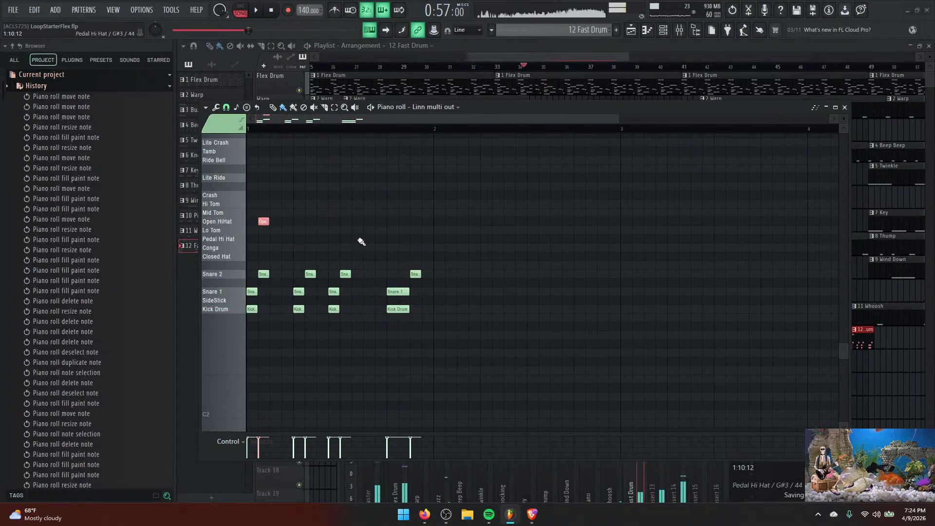
Add one-step Open HiHat slide notes at steps 9, 11, 13 and 15 while auditioning the pattern.
{"action": "left_click", "coordinate": [346, 221]}
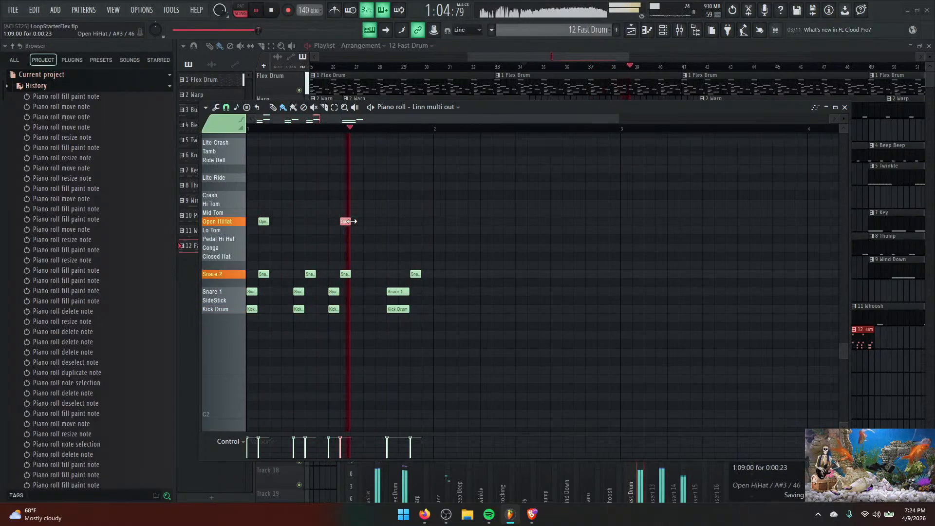
{"action": "mouse_move", "coordinate": [351, 221]}
{"action": "left_mouse_down"}
{"action": "mouse_move", "coordinate": [389, 222]}
{"action": "mouse_move", "coordinate": [351, 221]}
{"action": "left_mouse_up"}
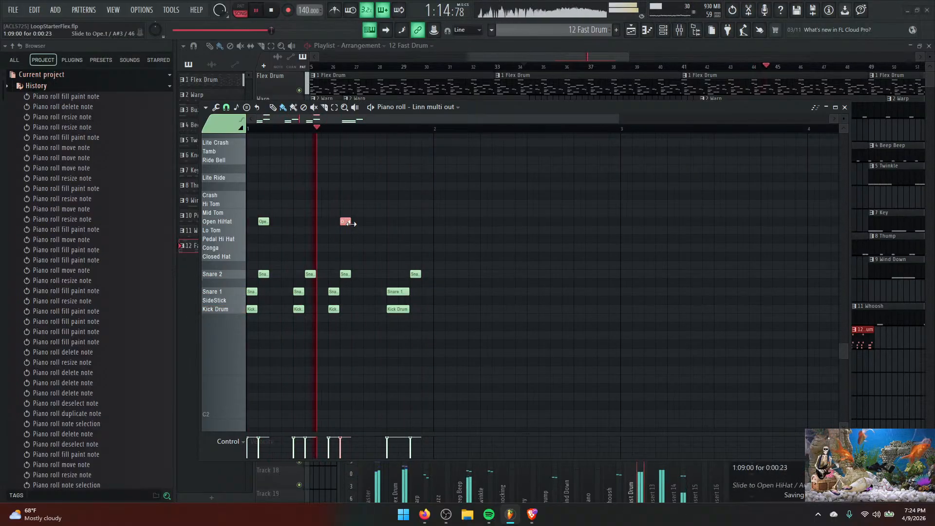
{"action": "left_click", "coordinate": [369, 222]}
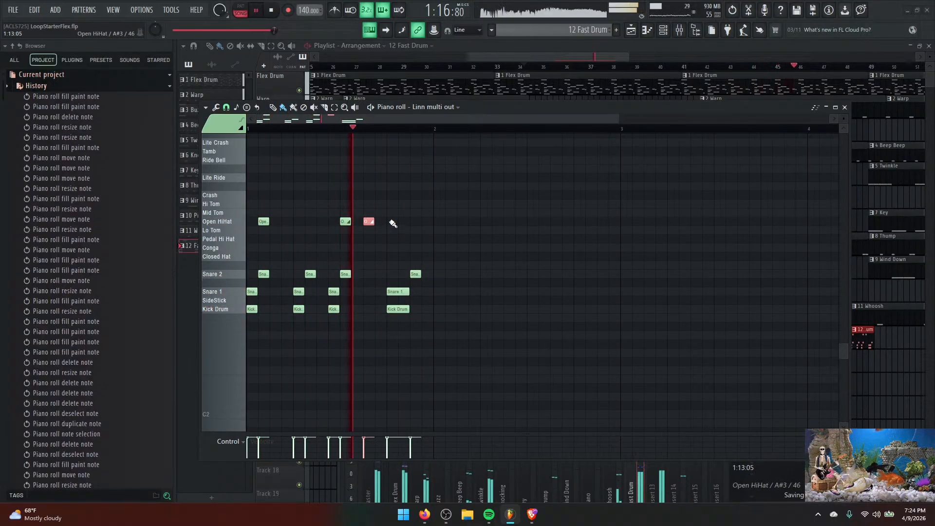
{"action": "left_click", "coordinate": [392, 221]}
{"action": "left_click", "coordinate": [412, 223]}
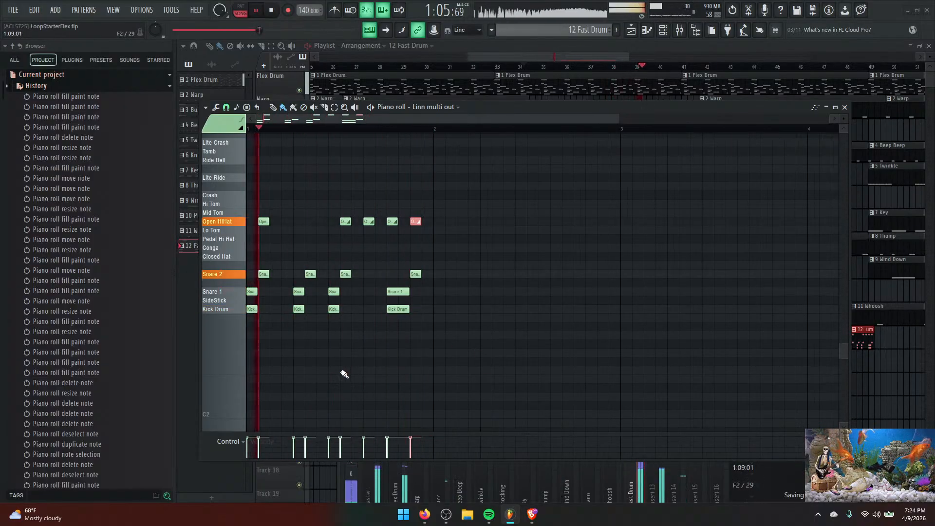
{"action": "key", "text": "space"}
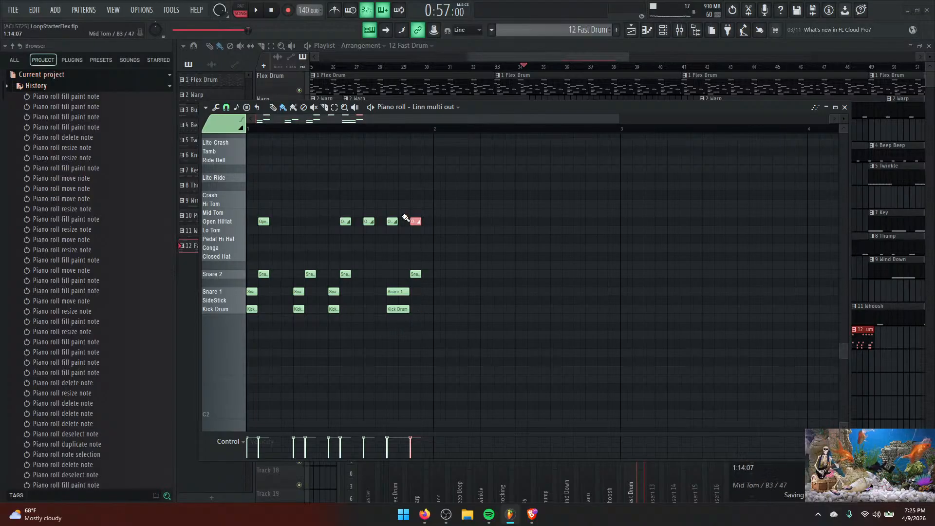
Duplicate all the drum notes of bar 1 and align the copy with the start of bar 2.
{"action": "left_click", "coordinate": [443, 322], "text": "ctrl"}
{"action": "left_click_drag", "start_coordinate": [419, 289], "coordinate": [232, 203]}
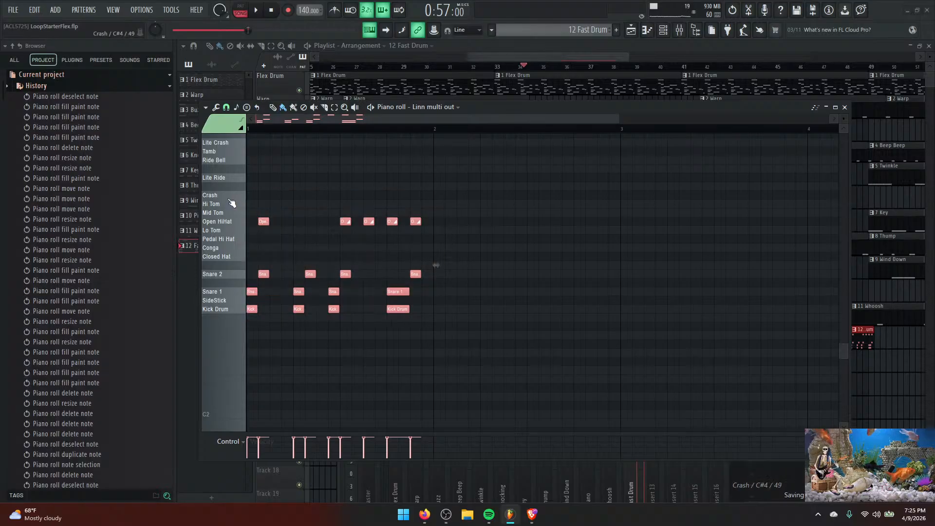
{"action": "key", "text": "ctrl+b"}
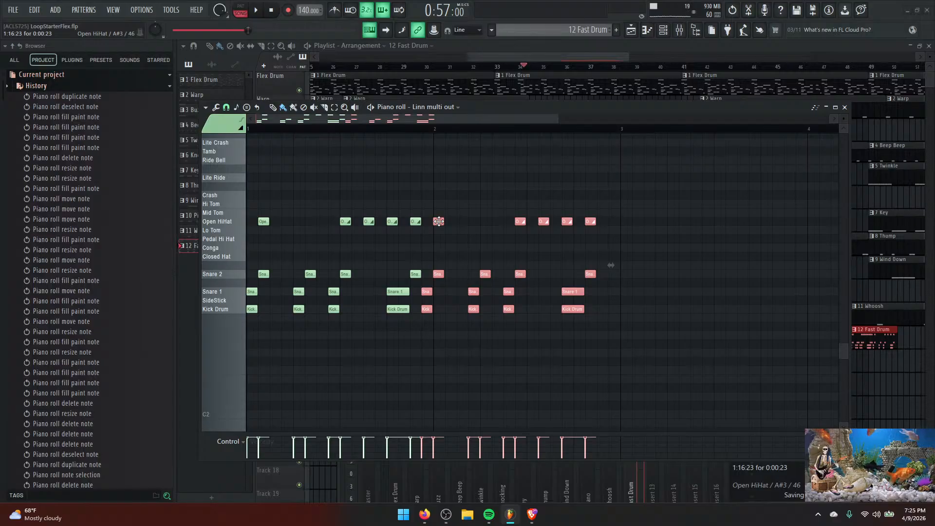
{"action": "left_click_drag", "start_coordinate": [439, 221], "coordinate": [448, 221]}
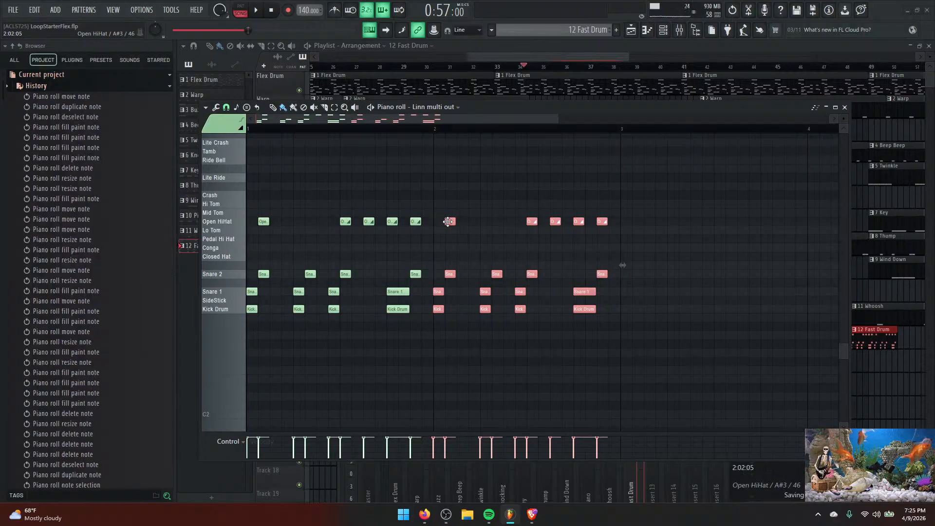
{"action": "left_click", "coordinate": [473, 205]}
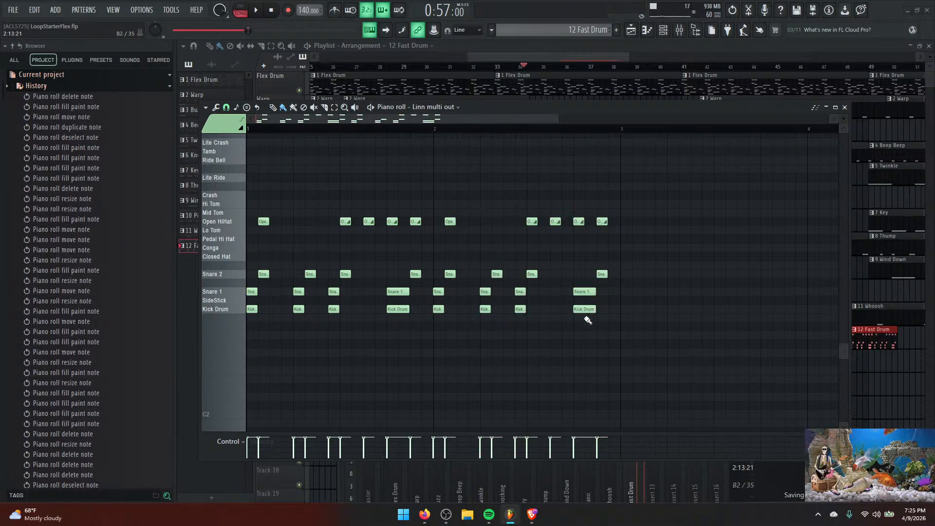
Duplicate the bar 2 drum notes into bar 3, aligned with the bar start, and remove the stray D4 note.
{"action": "left_click_drag", "start_coordinate": [625, 337], "coordinate": [437, 179]}
{"action": "key", "text": "ctrl+b"}
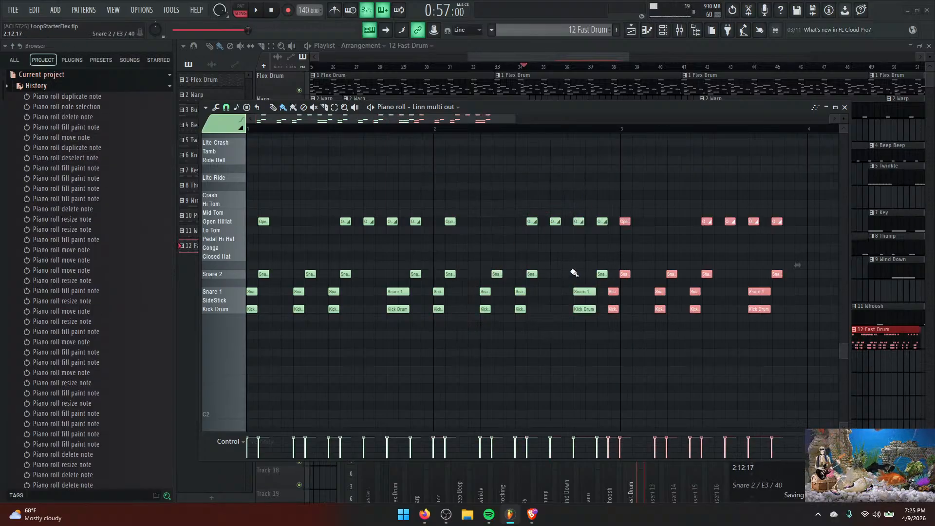
{"action": "left_click_drag", "start_coordinate": [626, 222], "coordinate": [639, 222]}
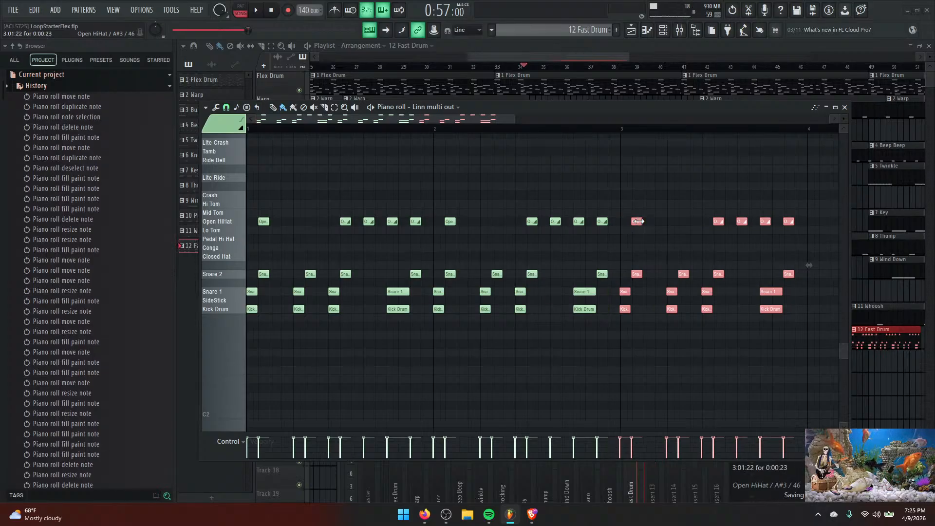
{"action": "left_click_drag", "start_coordinate": [464, 118], "coordinate": [570, 124]}
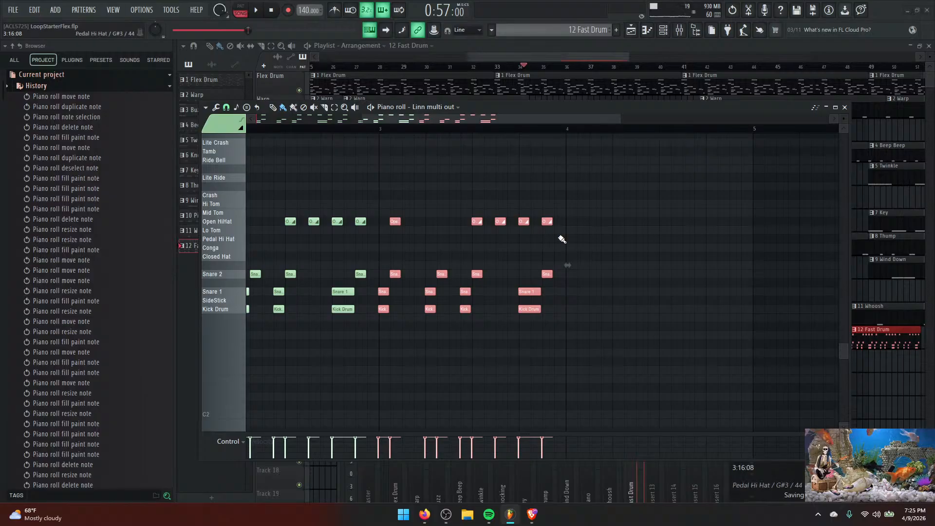
{"action": "left_click", "coordinate": [523, 185]}
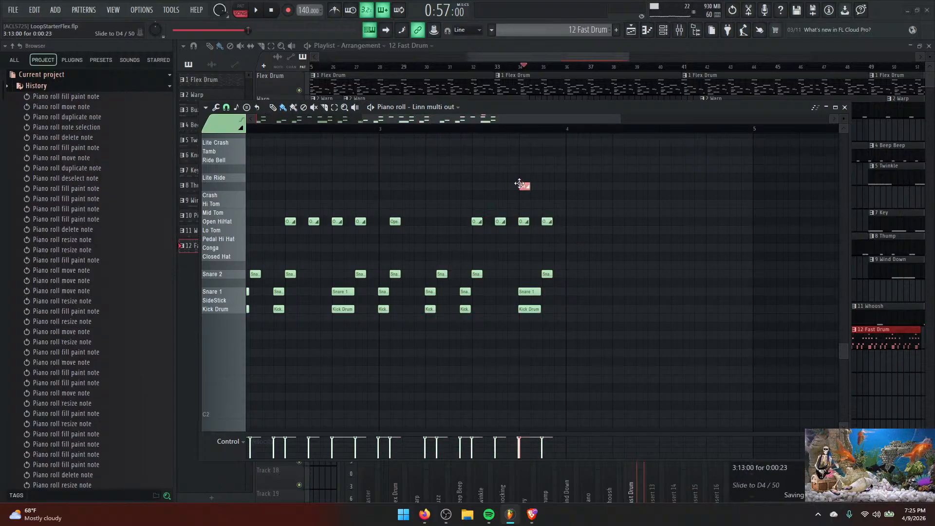
{"action": "right_click", "coordinate": [528, 187]}
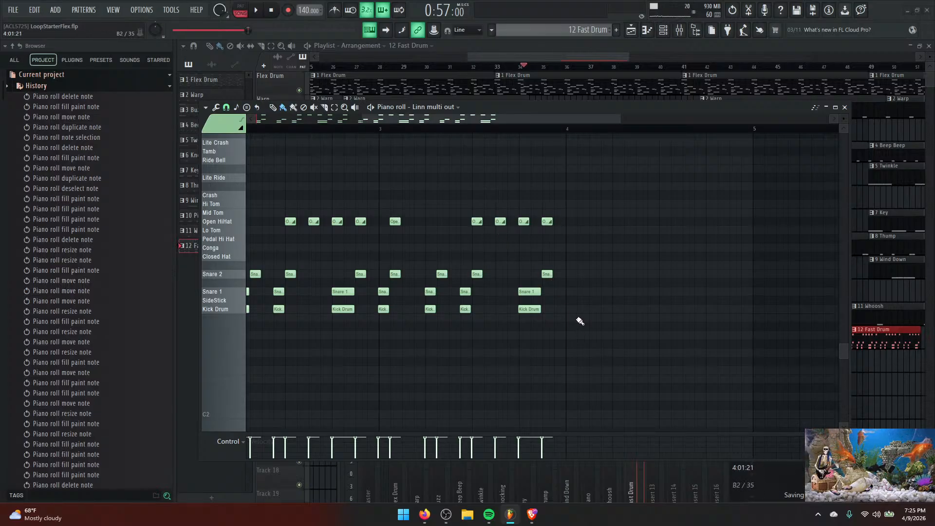
Duplicate the bar 3 drum notes into bar 4, aligned with the bar start, and delete the stray Tamb notes.
{"action": "left_click_drag", "start_coordinate": [564, 276], "coordinate": [382, 198]}
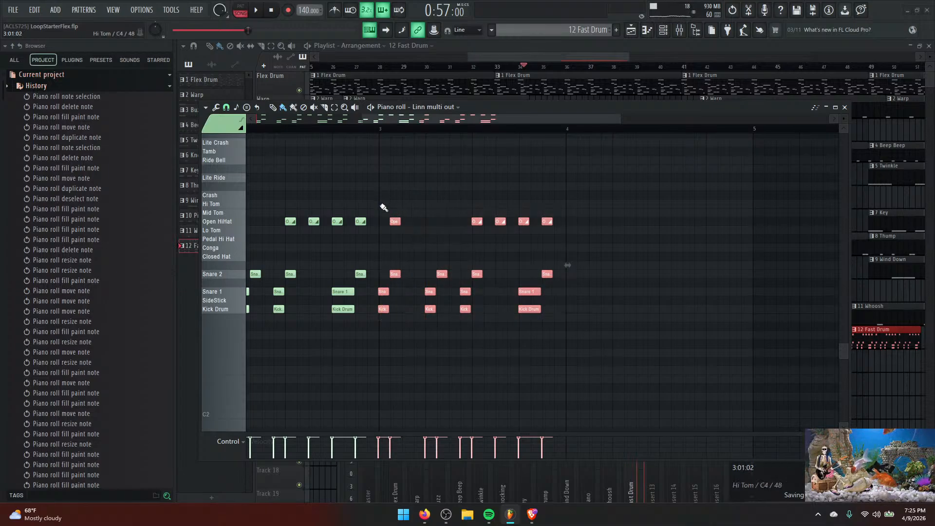
{"action": "key", "text": "ctrl+b"}
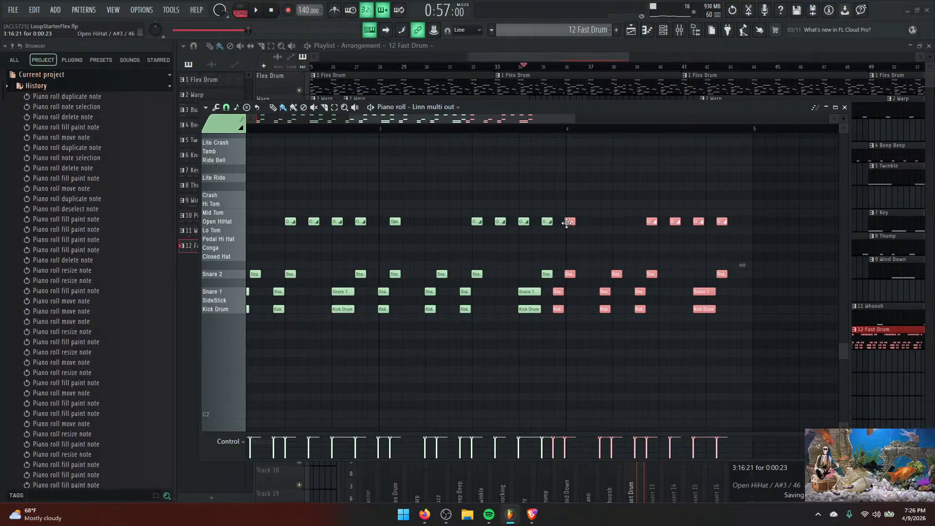
{"action": "left_click_drag", "start_coordinate": [566, 222], "coordinate": [578, 221]}
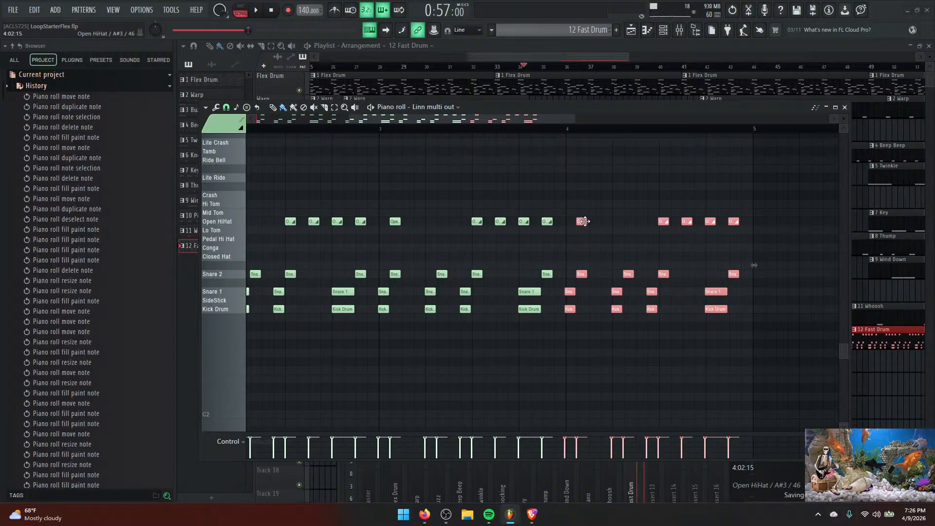
{"action": "mouse_move", "coordinate": [585, 223]}
{"action": "left_mouse_down"}
{"action": "mouse_move", "coordinate": [571, 227]}
{"action": "mouse_move", "coordinate": [581, 225]}
{"action": "left_mouse_up"}
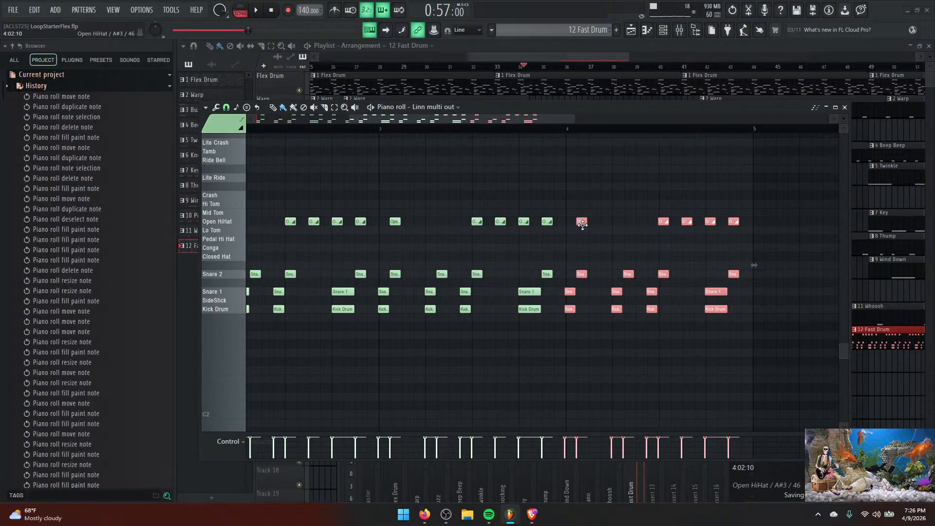
{"action": "left_click_drag", "start_coordinate": [582, 224], "coordinate": [753, 222]}
{"action": "left_click", "coordinate": [691, 152]}
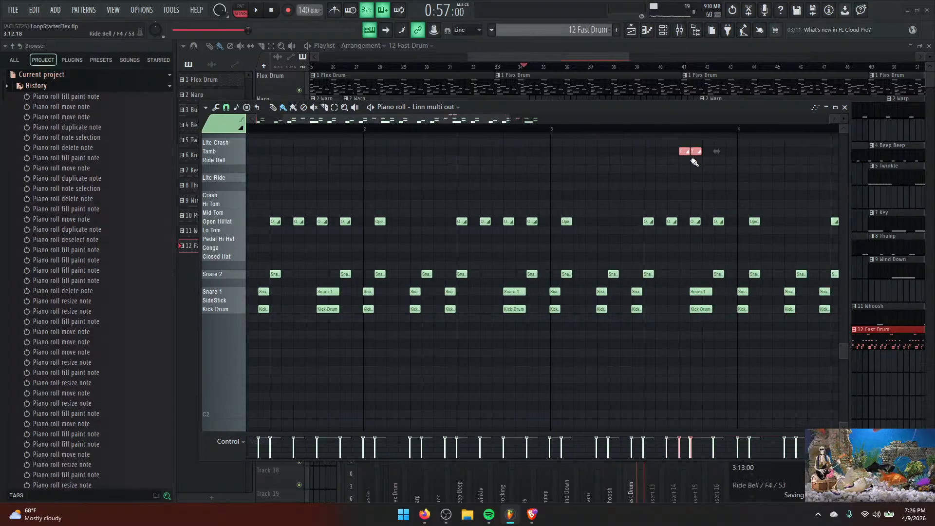
{"action": "right_click", "coordinate": [693, 153]}
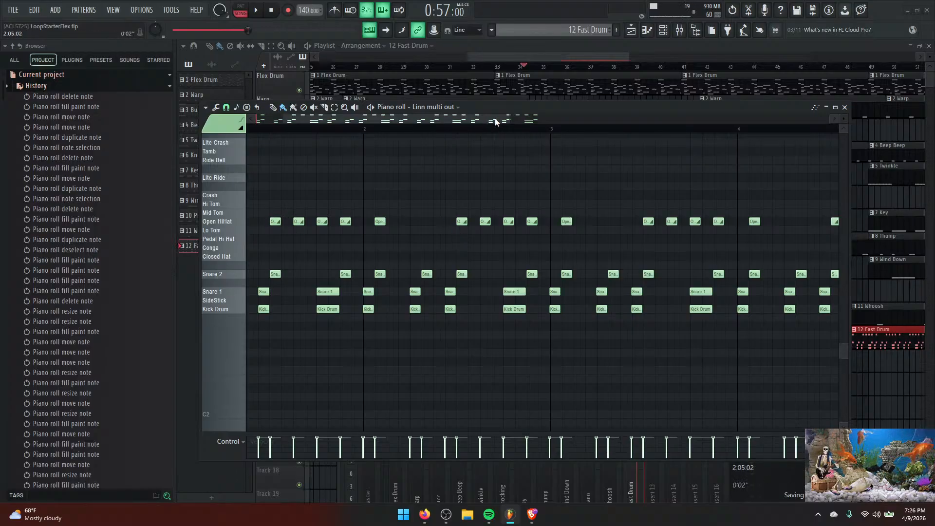
{"action": "left_click_drag", "start_coordinate": [495, 122], "coordinate": [375, 129]}
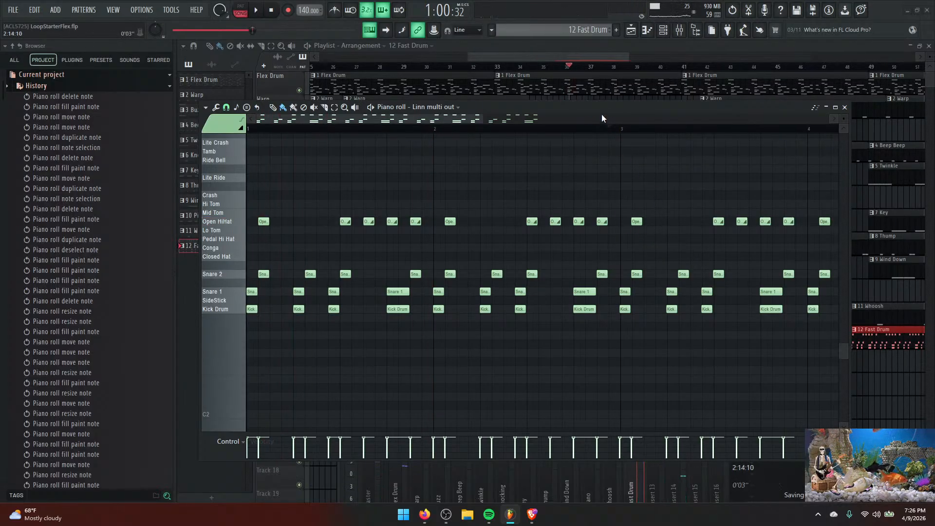
Clear the piano roll and channel rack from the playlist and delete the repeated 12 Fast Drum clips after the first on Track 12.
{"action": "left_click_drag", "start_coordinate": [613, 108], "coordinate": [609, 445]}
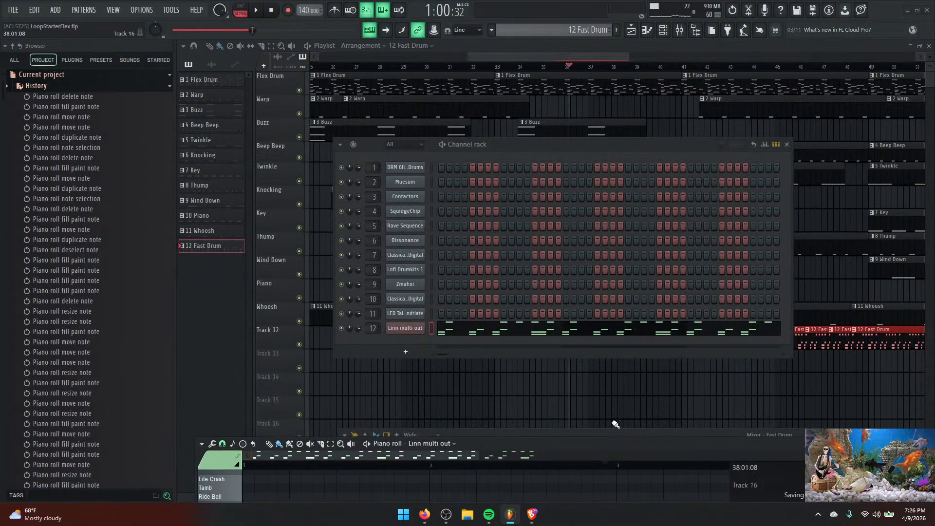
{"action": "left_click", "coordinate": [787, 145]}
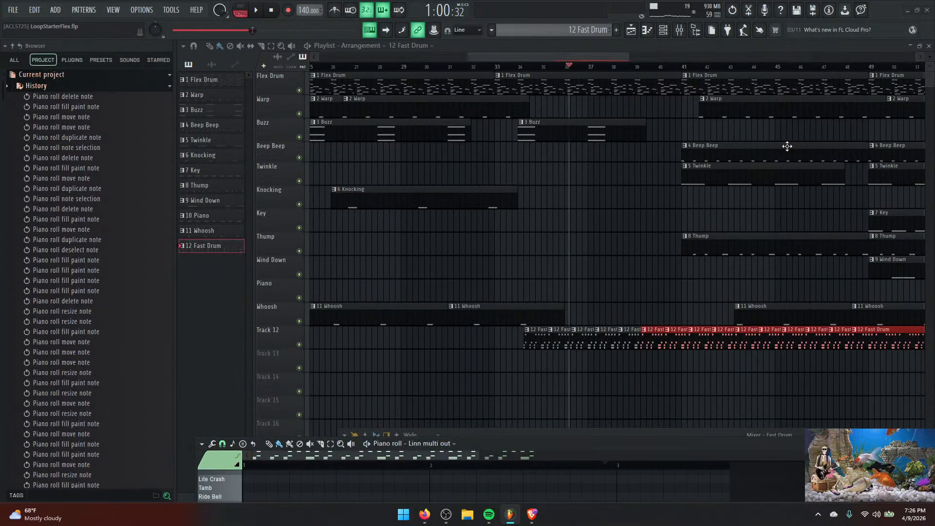
{"action": "right_click", "coordinate": [563, 348]}
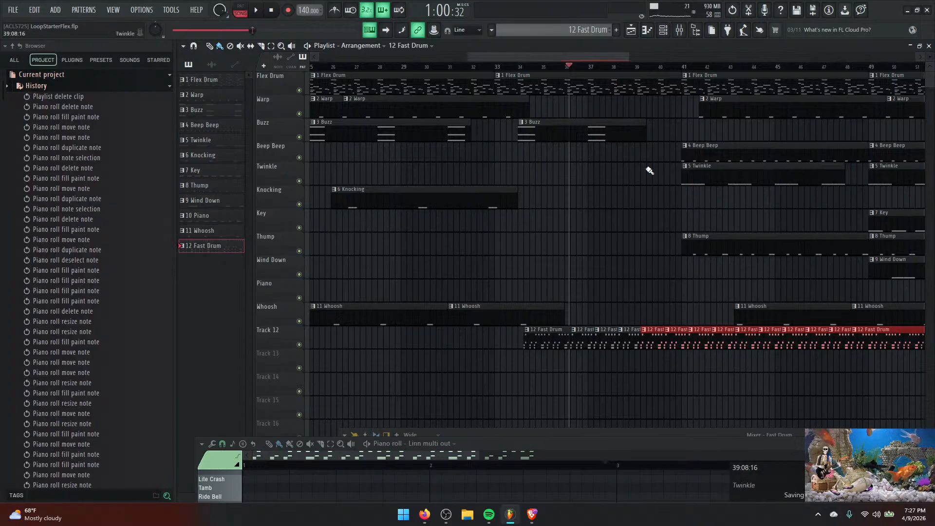
{"action": "left_click_drag", "start_coordinate": [575, 58], "coordinate": [627, 59]}
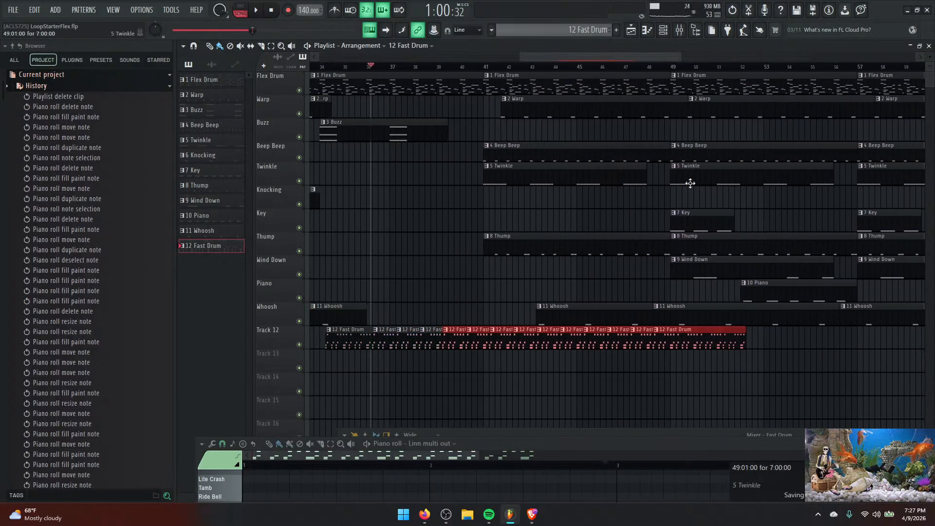
{"action": "right_click", "coordinate": [752, 345]}
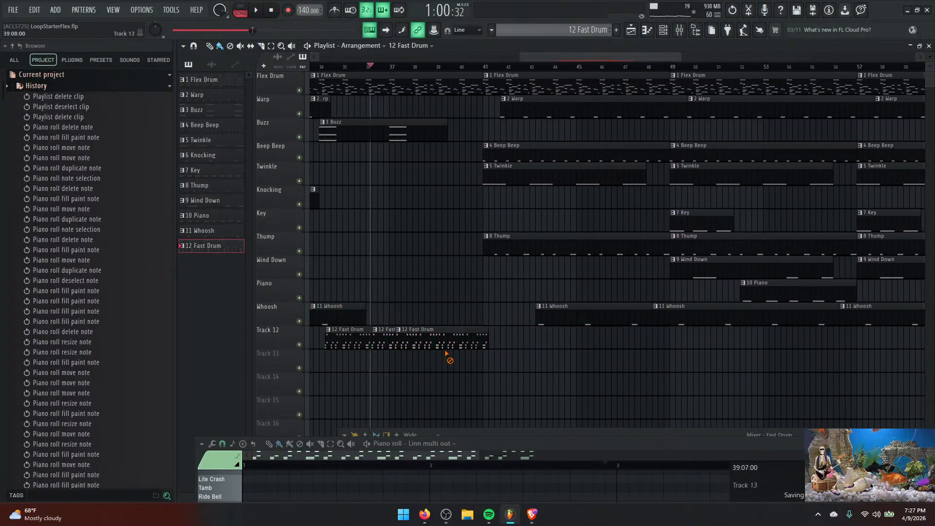
Try a second 12 Fast Drum clip directly after the first on Track 12, playing the arrangement from about bar 34.
{"action": "left_click", "coordinate": [419, 338]}
{"action": "key", "text": "space"}
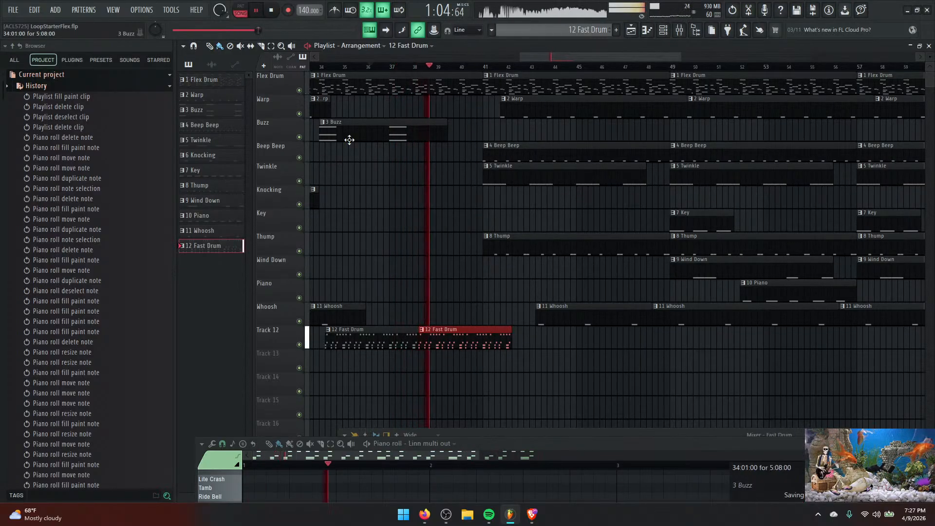
{"action": "left_click", "coordinate": [320, 67]}
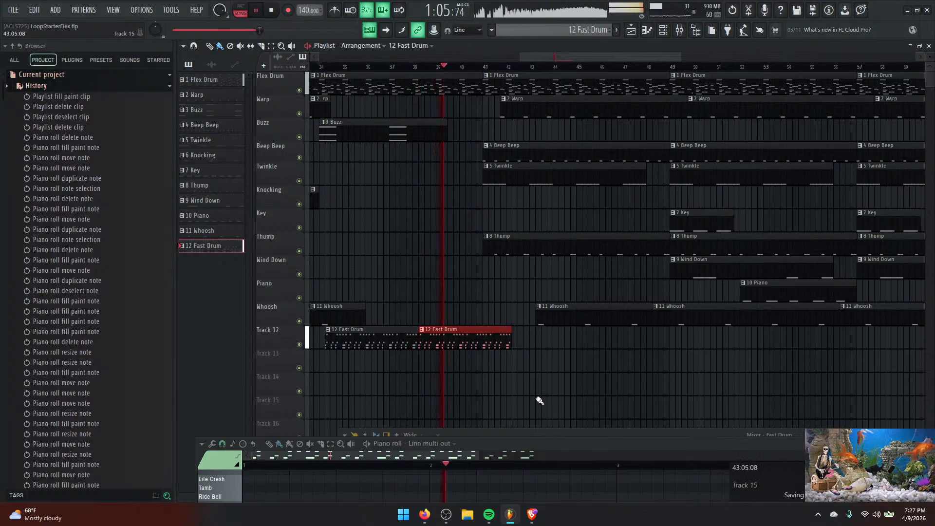
{"action": "key", "text": "space"}
{"action": "right_click", "coordinate": [465, 337]}
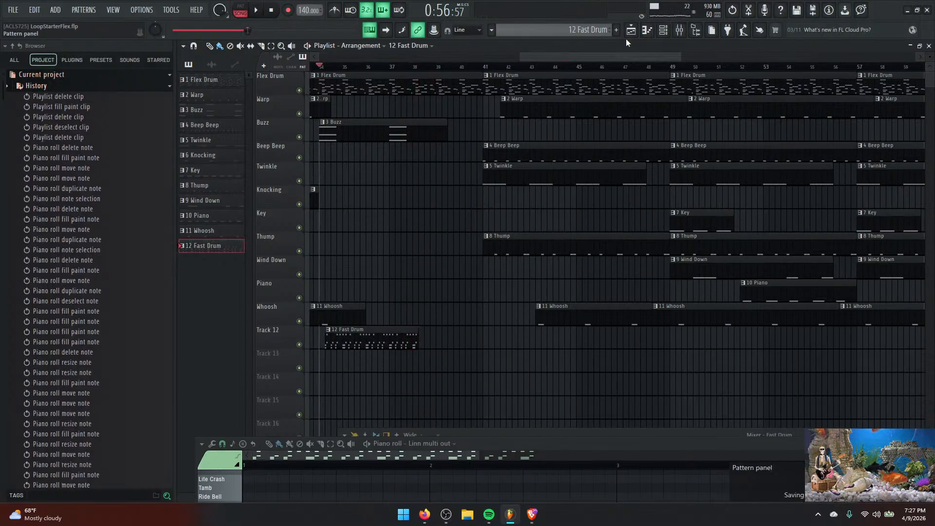
Bring back the channel rack and the Linn multi out piano roll, with all four bars of the pattern in view.
{"action": "left_click", "coordinate": [664, 30]}
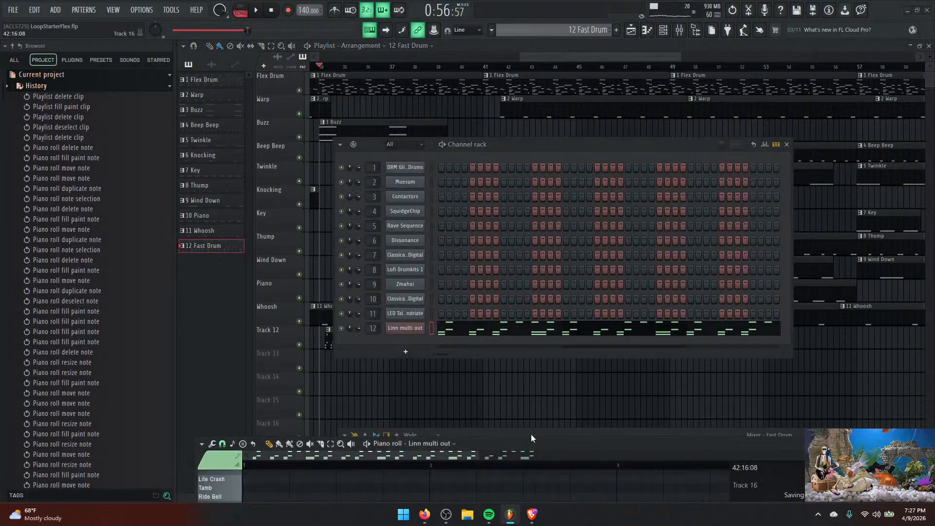
{"action": "left_click_drag", "start_coordinate": [530, 442], "coordinate": [533, 88]}
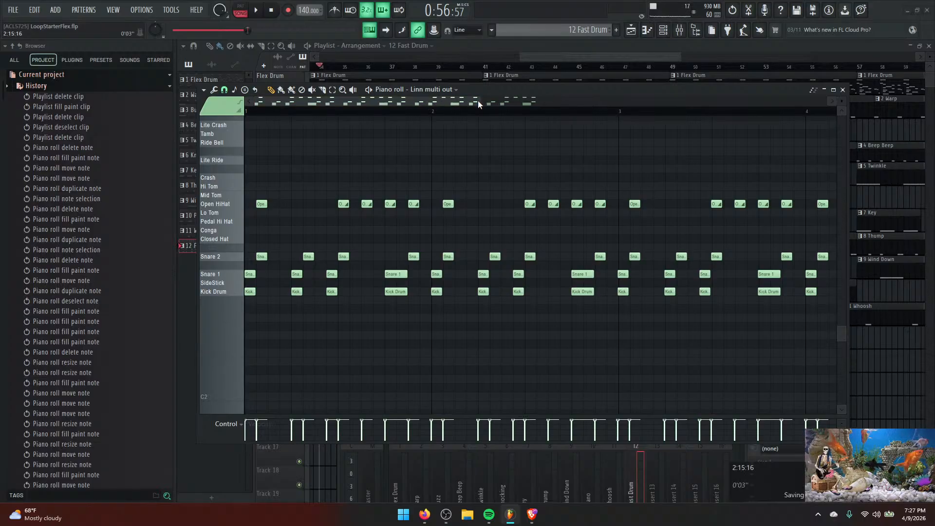
{"action": "left_click_drag", "start_coordinate": [482, 101], "coordinate": [542, 88]}
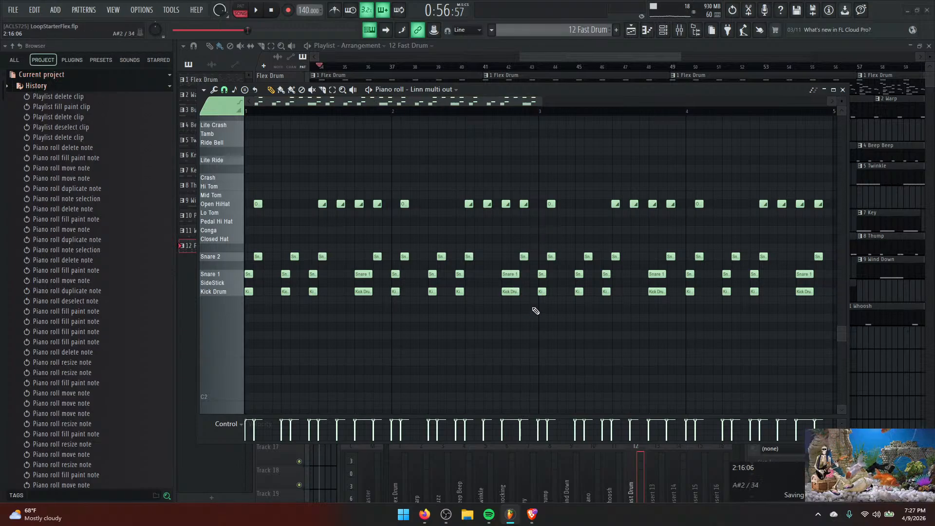
{"action": "mouse_move", "coordinate": [534, 297]}
{"action": "left_mouse_down"}
{"action": "mouse_move", "coordinate": [532, 217]}
{"action": "mouse_move", "coordinate": [486, 194]}
{"action": "mouse_move", "coordinate": [407, 185]}
{"action": "mouse_move", "coordinate": [396, 197]}
{"action": "mouse_move", "coordinate": [243, 205]}
{"action": "mouse_move", "coordinate": [404, 212]}
{"action": "left_mouse_up"}
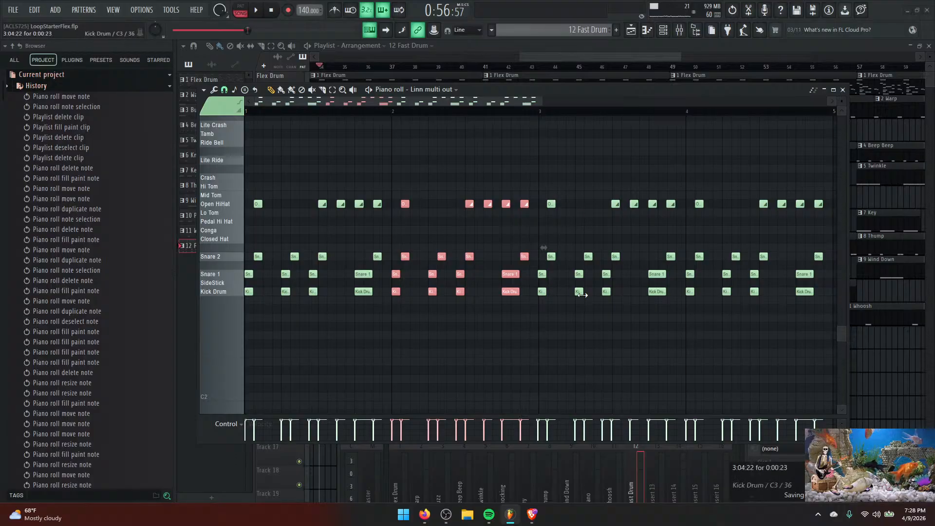
{"action": "left_click", "coordinate": [659, 369]}
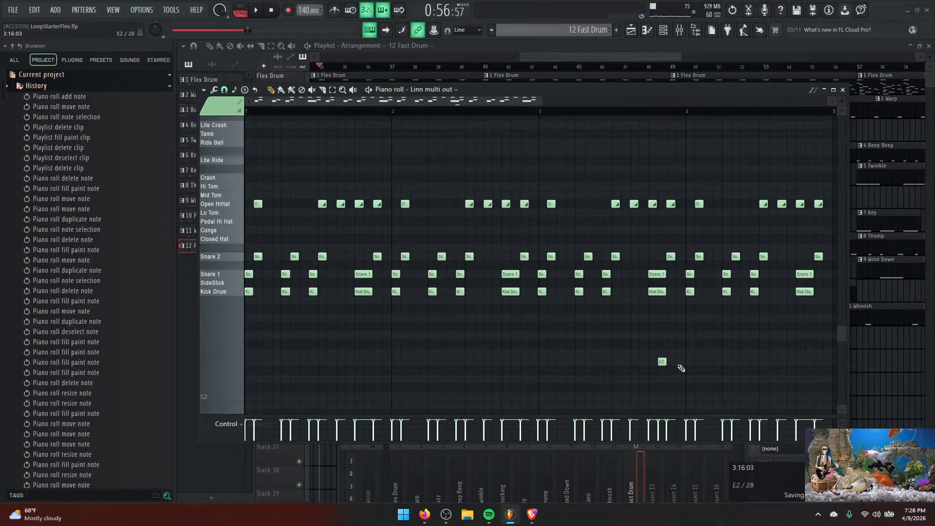
{"action": "right_click", "coordinate": [659, 368]}
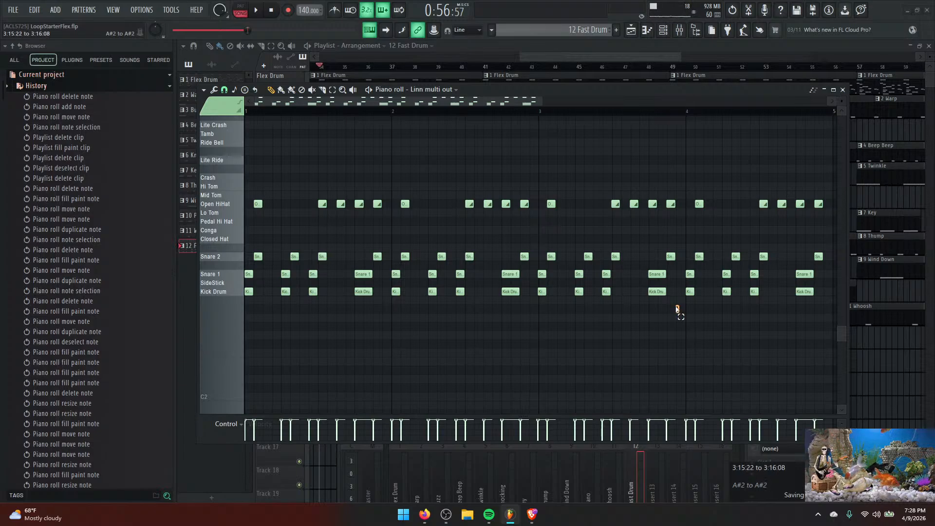
Nudge all the bar 3 drum notes slightly forward in time to align with the bar start, and delete the stray Crash note.
{"action": "left_click_drag", "start_coordinate": [679, 312], "coordinate": [540, 186]}
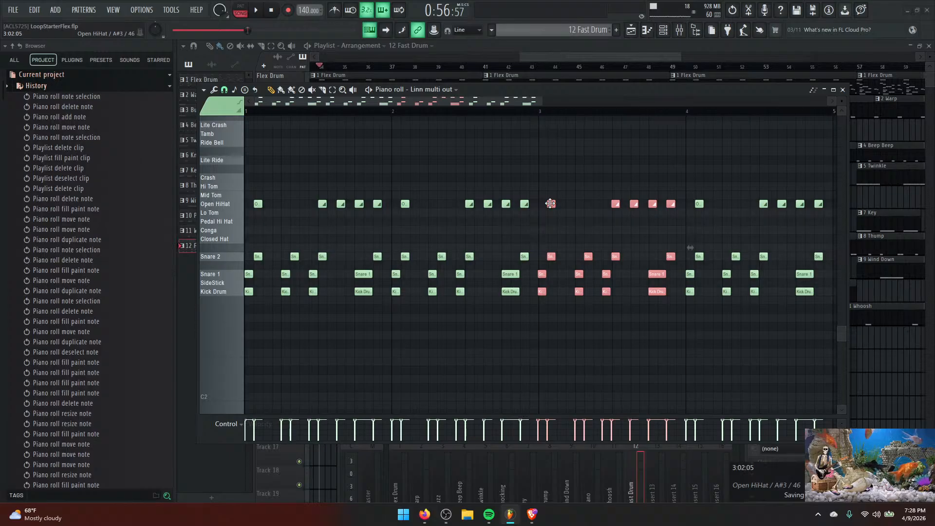
{"action": "mouse_move", "coordinate": [550, 203]}
{"action": "left_mouse_down"}
{"action": "mouse_move", "coordinate": [272, 188]}
{"action": "mouse_move", "coordinate": [209, 205]}
{"action": "mouse_move", "coordinate": [366, 222]}
{"action": "mouse_move", "coordinate": [544, 219]}
{"action": "mouse_move", "coordinate": [541, 203]}
{"action": "mouse_move", "coordinate": [552, 204]}
{"action": "left_mouse_up"}
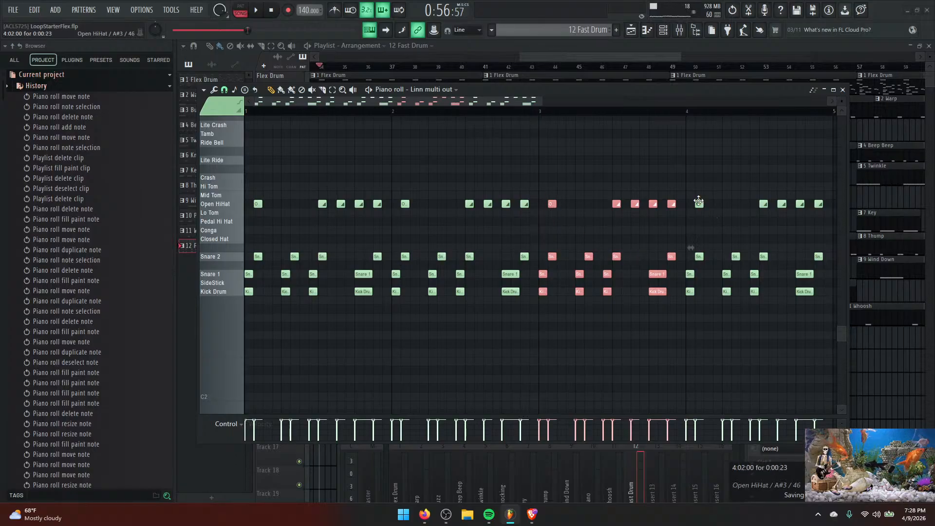
{"action": "left_click", "coordinate": [708, 178]}
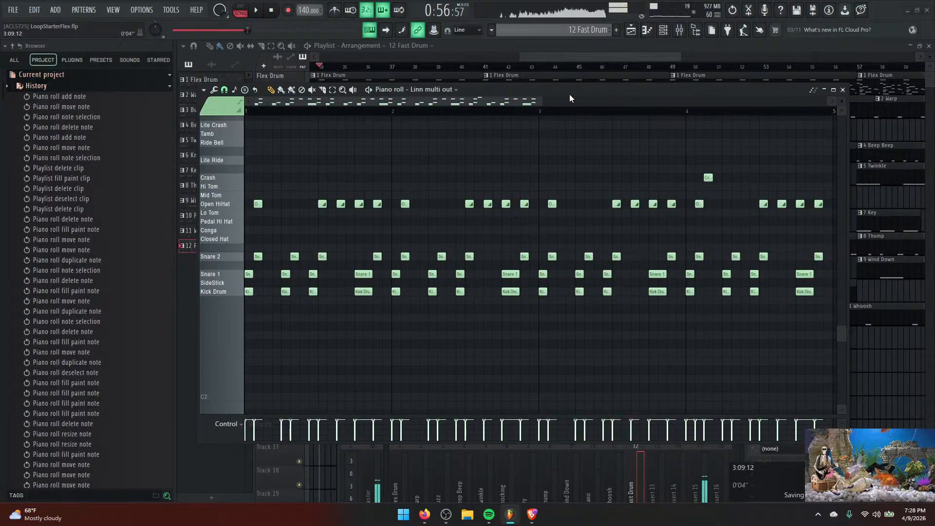
{"action": "scroll", "coordinate": [565, 96], "scroll_direction": "right", "scroll_amount": 3}
{"action": "scroll", "coordinate": [560, 95], "scroll_direction": "right", "scroll_amount": 2}
{"action": "right_click", "coordinate": [543, 177]}
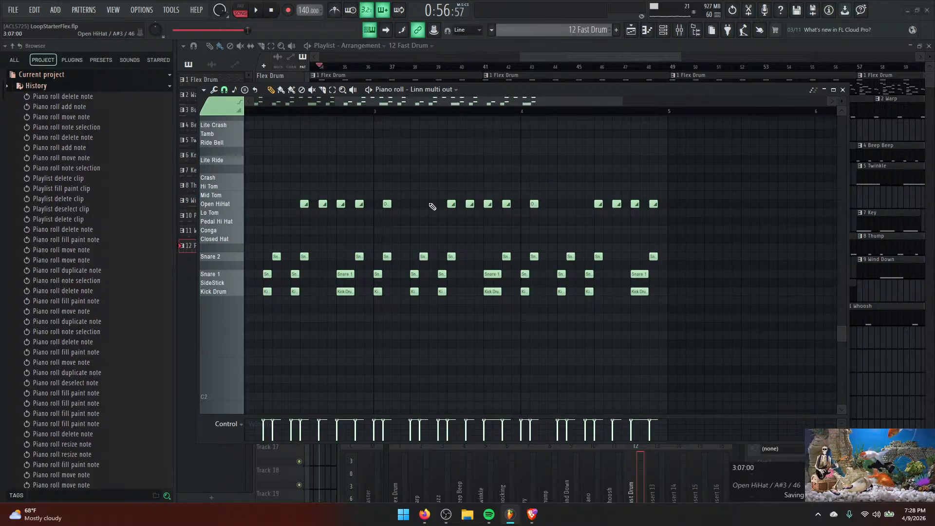
Select all the bar 4 drum notes and fine-adjust their position against the start of bar 4.
{"action": "mouse_move", "coordinate": [691, 339]}
{"action": "left_mouse_down"}
{"action": "mouse_move", "coordinate": [662, 207]}
{"action": "mouse_move", "coordinate": [523, 154]}
{"action": "left_mouse_up"}
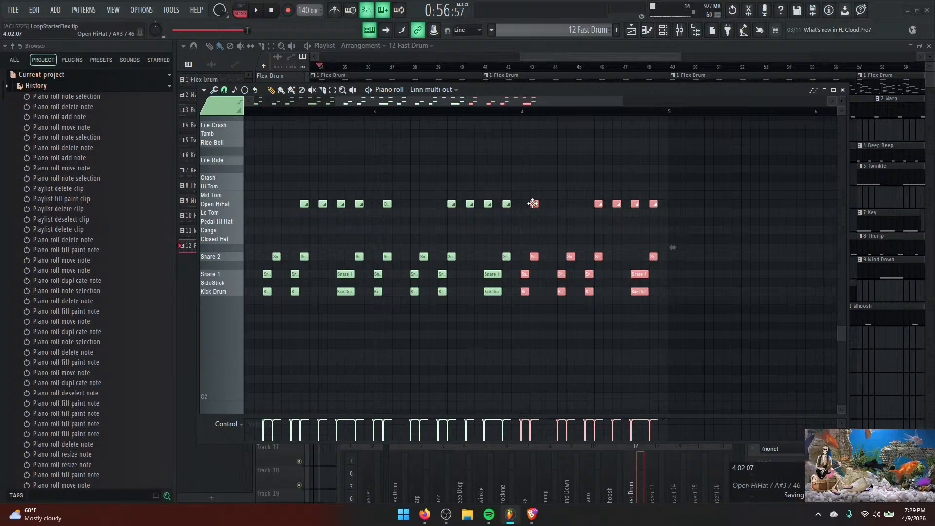
{"action": "scroll", "coordinate": [533, 204], "scroll_direction": "left", "scroll_amount": 9}
{"action": "left_click_drag", "start_coordinate": [532, 204], "coordinate": [699, 203]}
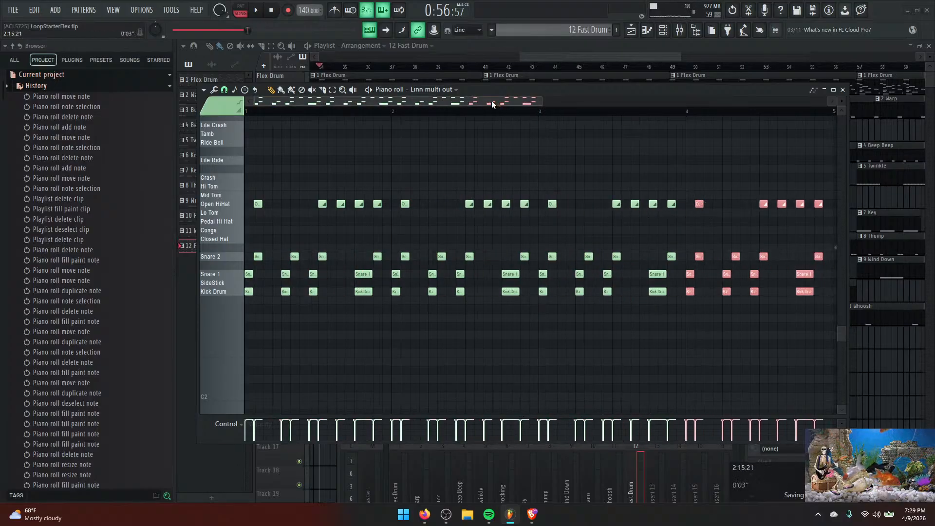
Clear the piano roll and channel rack from the playlist, and add a second 12 Fast Drum clip directly after the first on Track 12 during playback.
{"action": "left_click", "coordinate": [843, 90]}
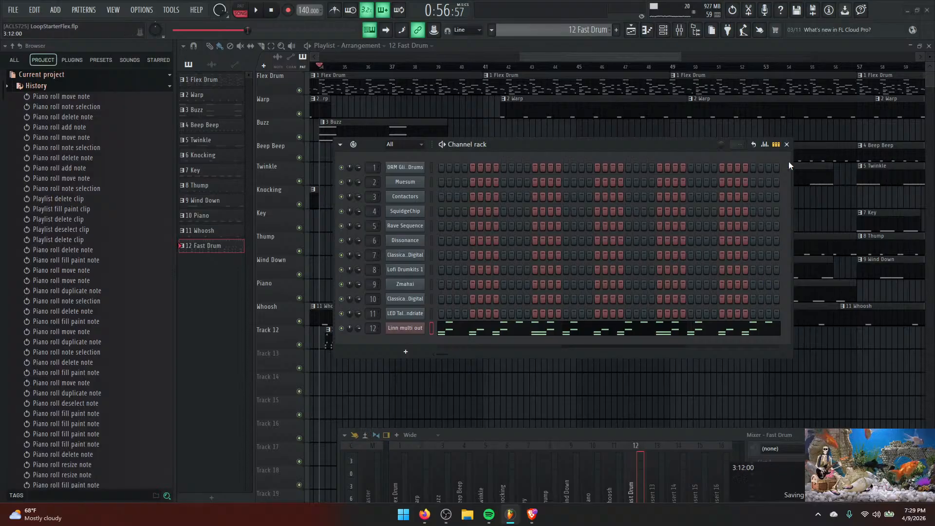
{"action": "left_click", "coordinate": [786, 145]}
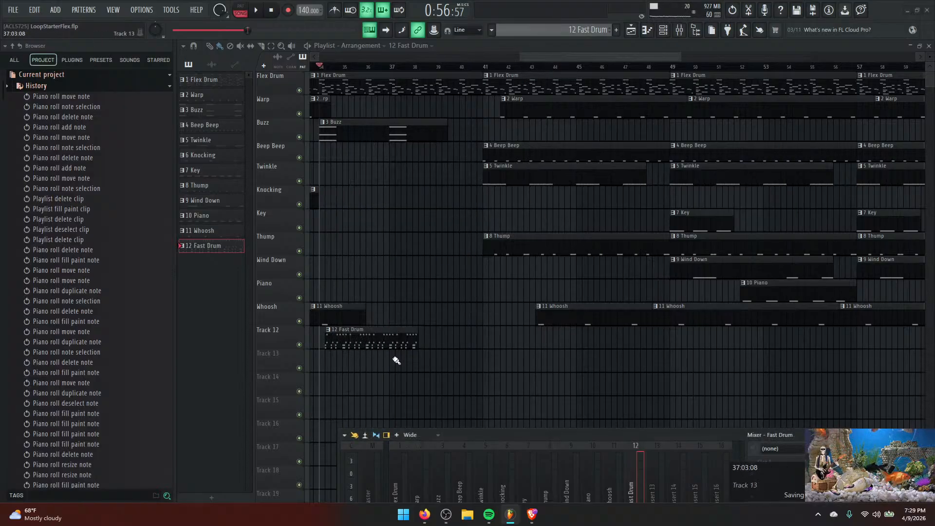
{"action": "key", "text": "space"}
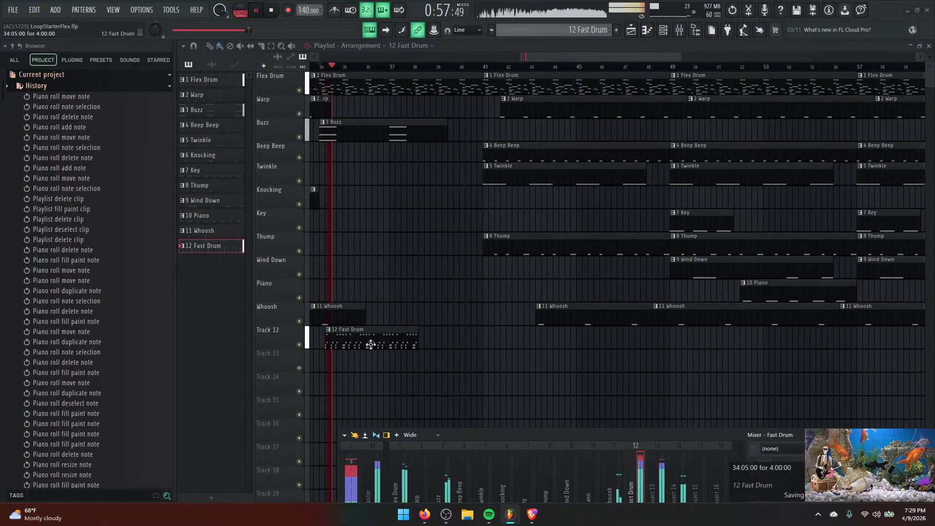
{"action": "left_click", "coordinate": [427, 337]}
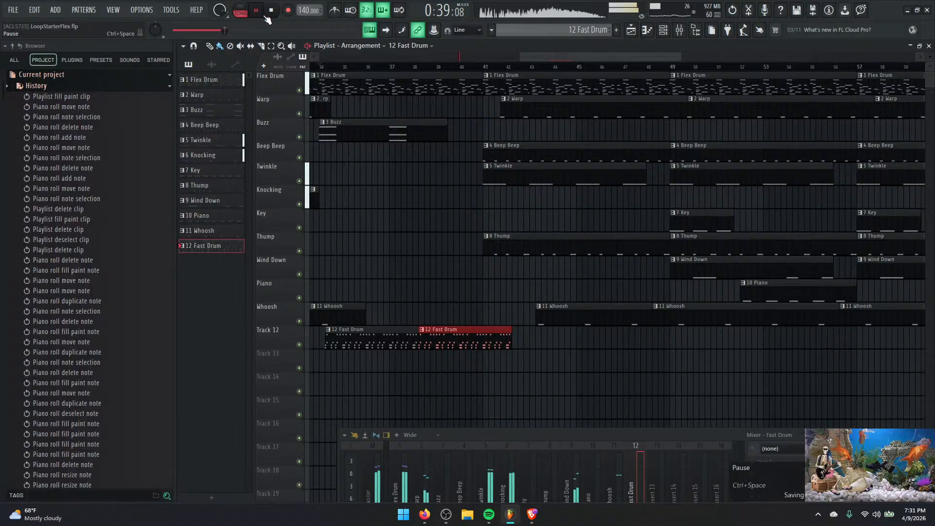
{"action": "left_click", "coordinate": [271, 9]}
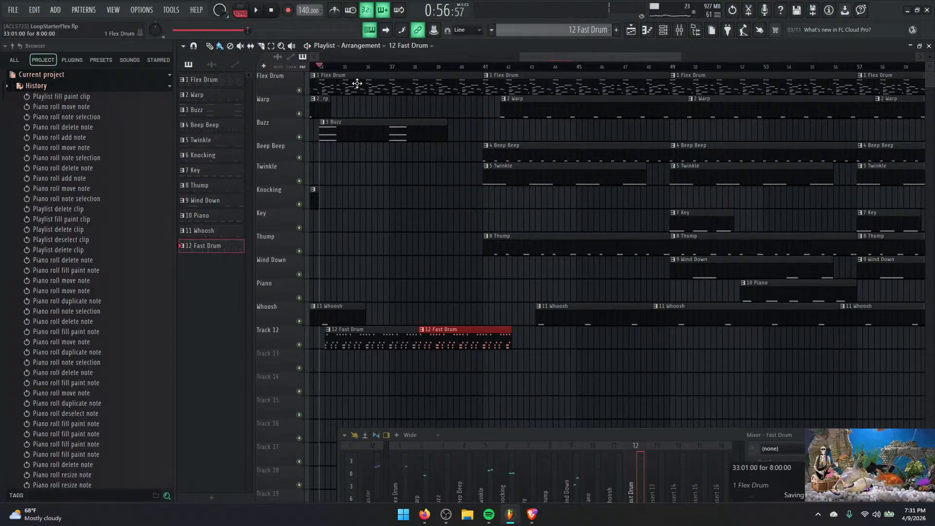
Move the two Fast Drum clips on Track 12 to start at bars 41 and 45.
{"action": "left_click_drag", "start_coordinate": [568, 57], "coordinate": [538, 57]}
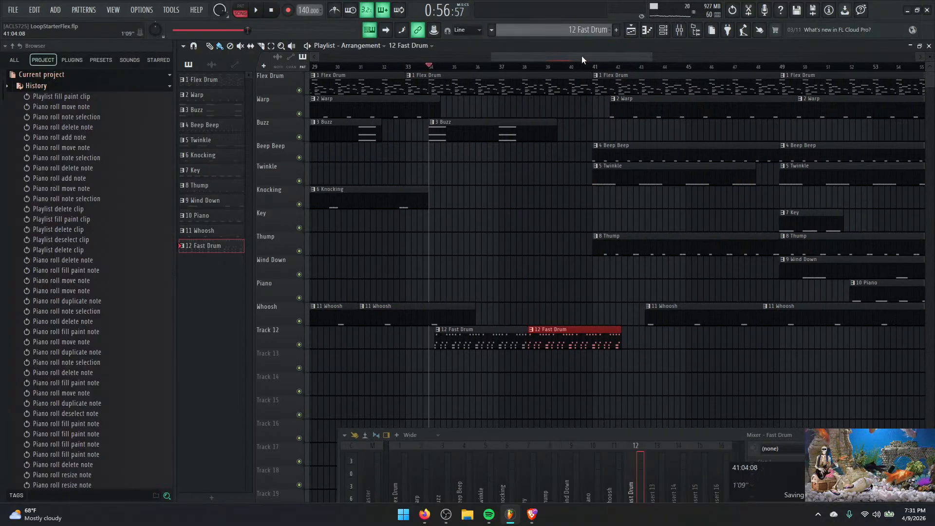
{"action": "left_click_drag", "start_coordinate": [579, 54], "coordinate": [554, 58]}
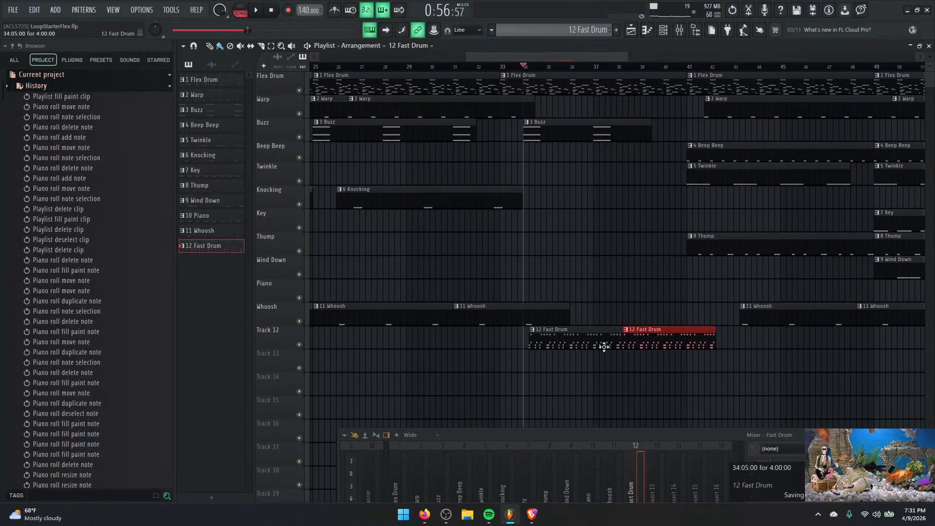
{"action": "left_click_drag", "start_coordinate": [657, 340], "coordinate": [722, 345]}
{"action": "left_click_drag", "start_coordinate": [576, 337], "coordinate": [826, 343]}
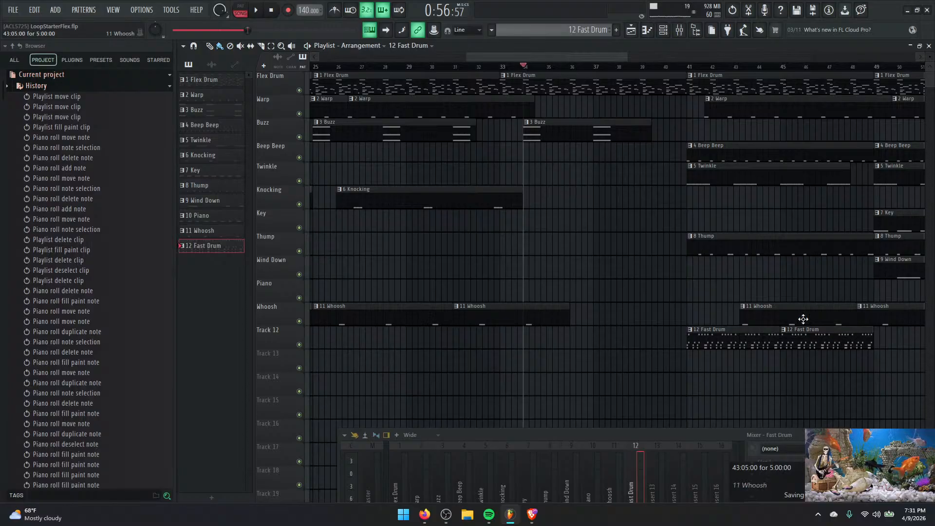
Play the arrangement from bar 41 with the mixer in view to hear the moved Fast Drum clips.
{"action": "left_click_drag", "start_coordinate": [564, 61], "coordinate": [602, 55]}
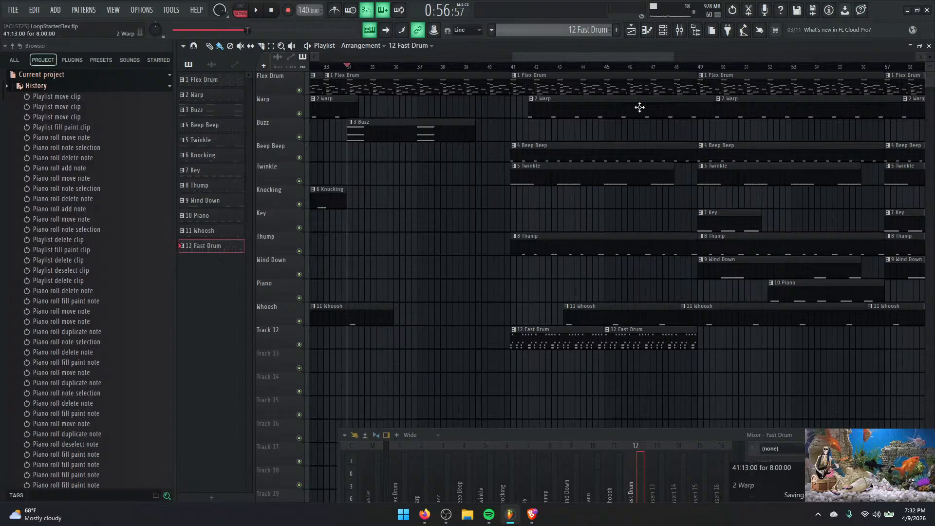
{"action": "left_click", "coordinate": [513, 67]}
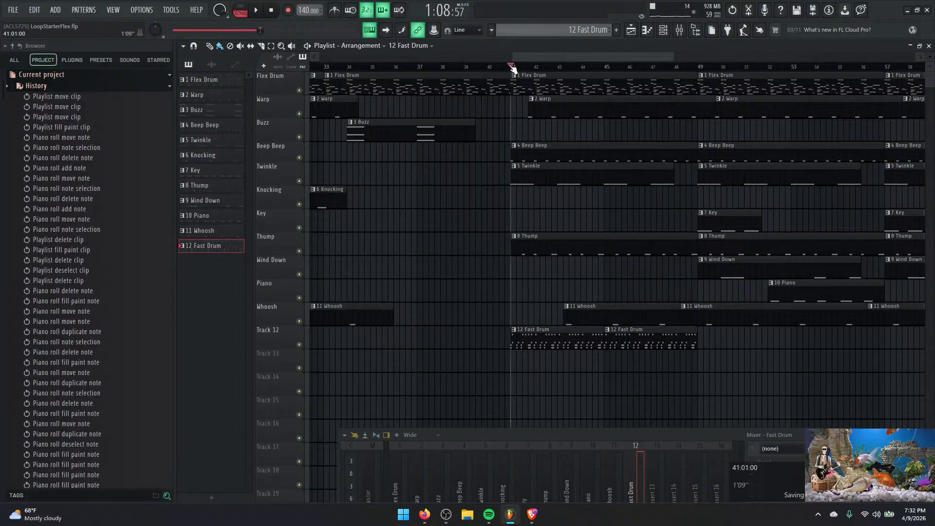
{"action": "key", "text": "space"}
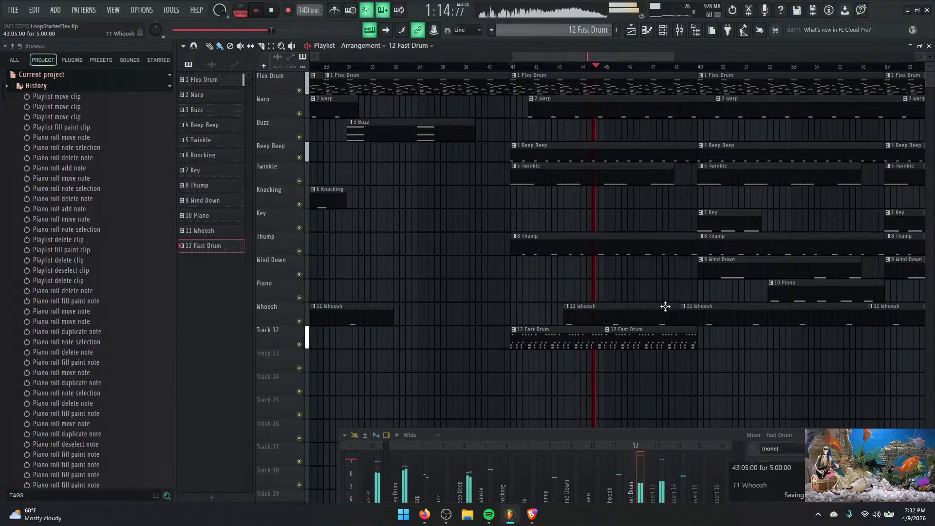
{"action": "left_click_drag", "start_coordinate": [621, 434], "coordinate": [611, 206]}
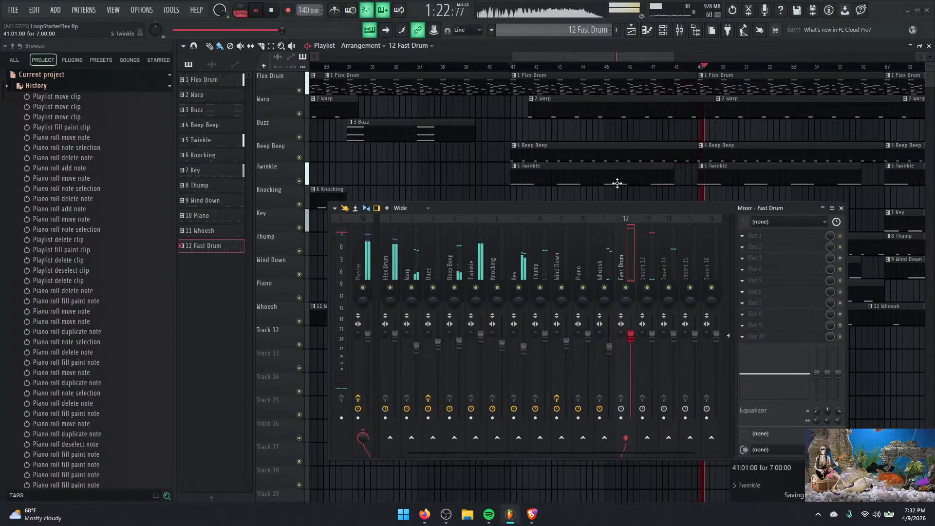
{"action": "key", "text": "space"}
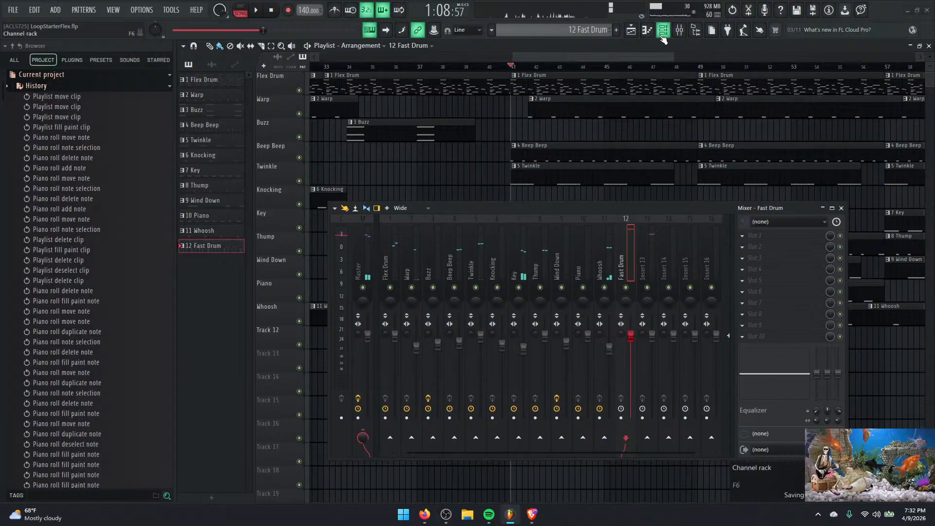
Show the Channel rack, arrange it beneath the mixer, and briefly play the section to check the Fast Drum and insert levels.
{"action": "key", "text": "F6"}
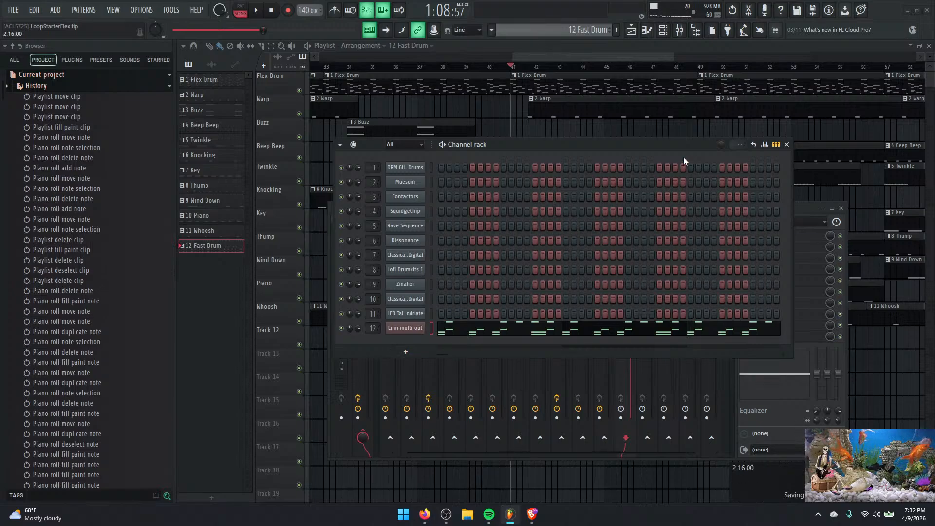
{"action": "left_click_drag", "start_coordinate": [683, 144], "coordinate": [672, 468]}
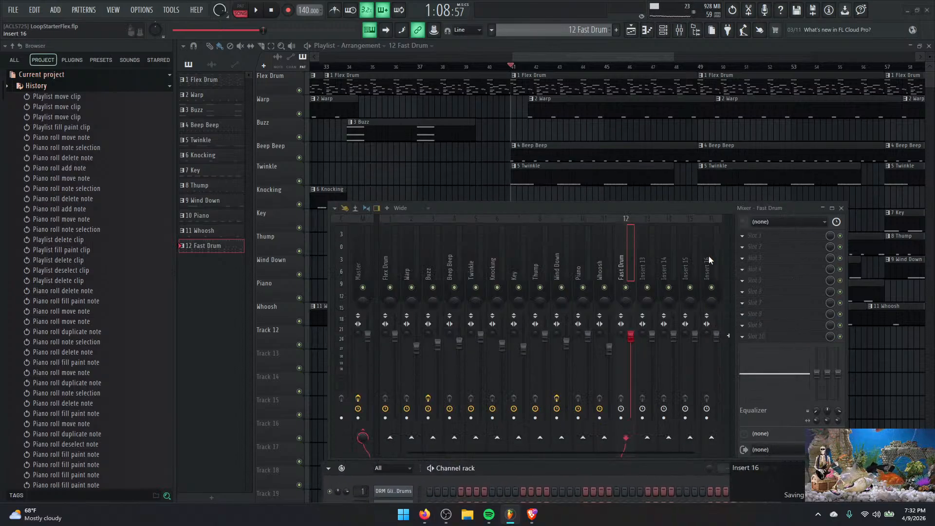
{"action": "key", "text": "space"}
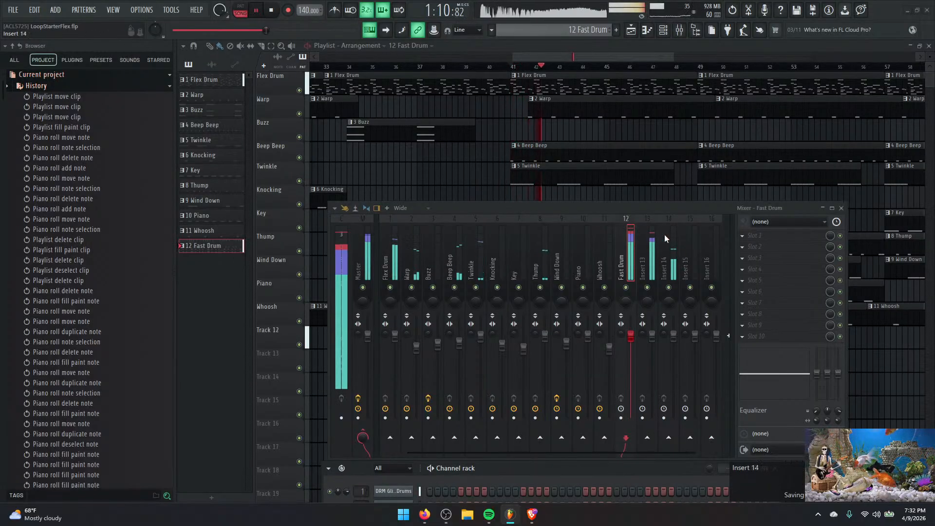
{"action": "key", "text": "space"}
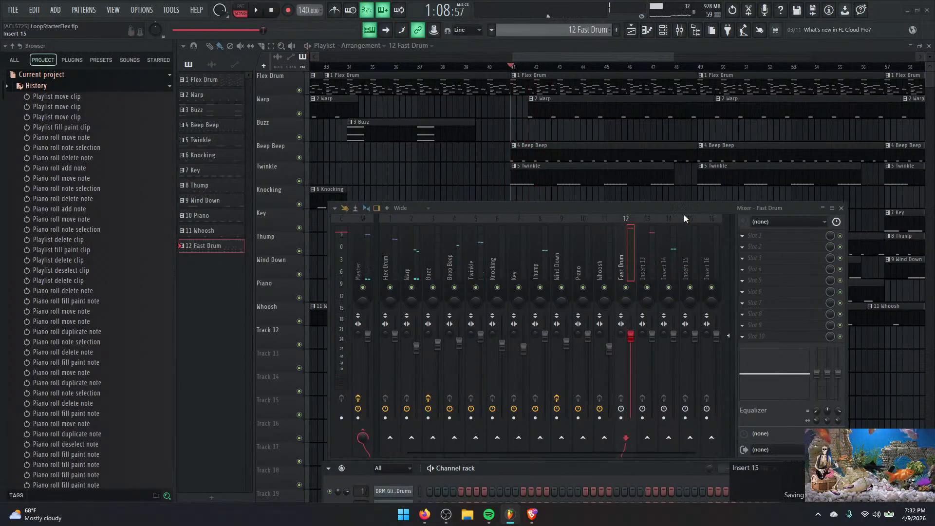
{"action": "left_click_drag", "start_coordinate": [684, 214], "coordinate": [711, 203]}
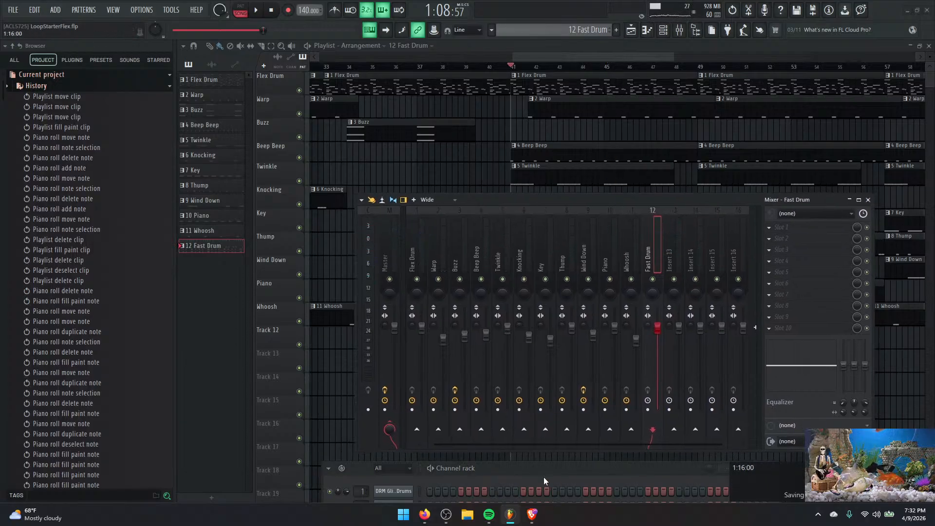
{"action": "left_click_drag", "start_coordinate": [543, 479], "coordinate": [568, 142]}
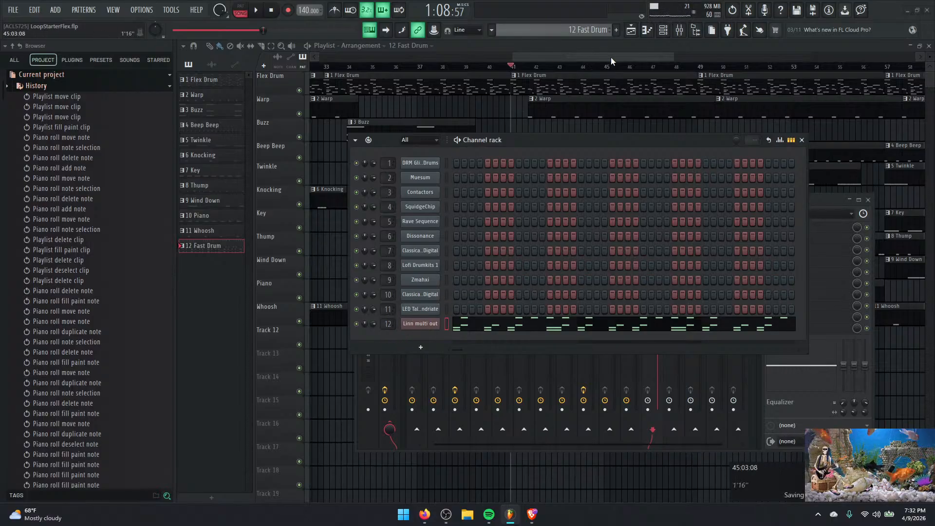
{"action": "left_click_drag", "start_coordinate": [636, 139], "coordinate": [640, 371]}
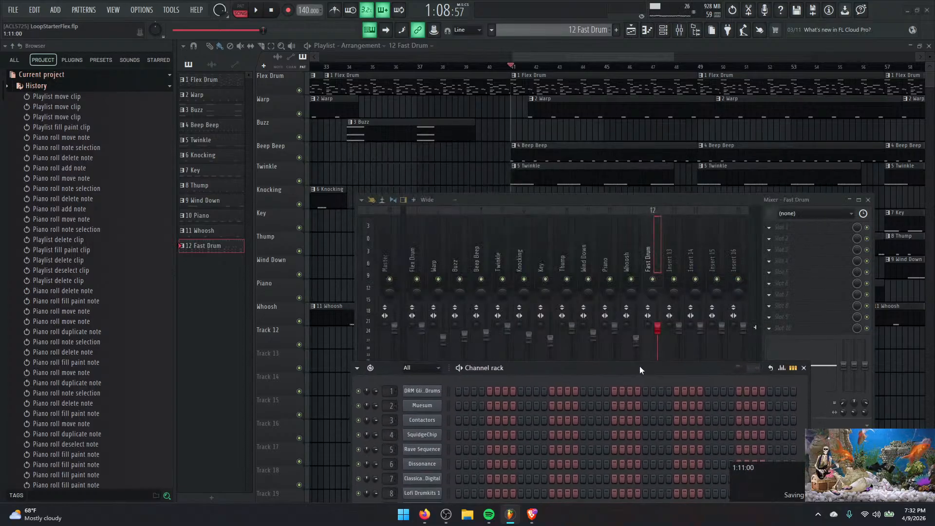
{"action": "left_click_drag", "start_coordinate": [676, 209], "coordinate": [653, 141]}
Play from bar 41 and mute mixer tracks Insert 13 and Insert 14.
{"action": "key", "text": "space"}
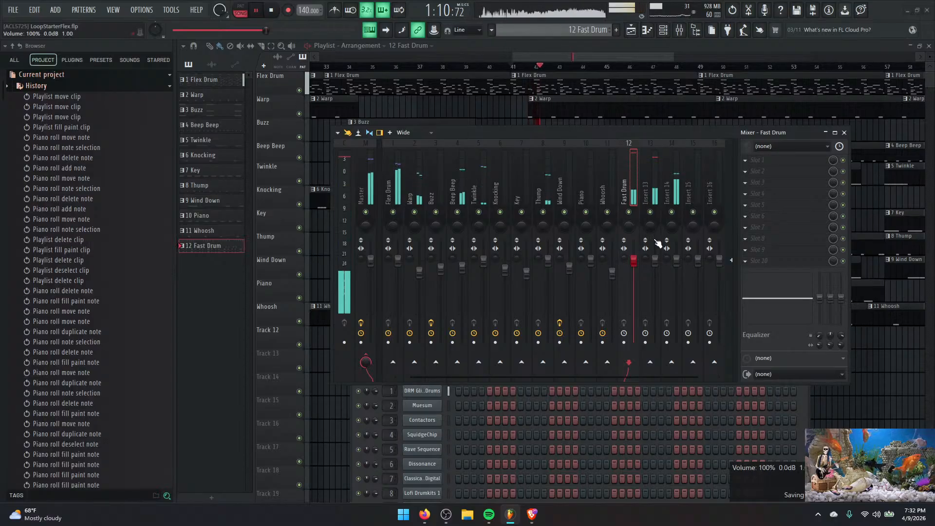
{"action": "left_click", "coordinate": [650, 211]}
{"action": "left_click", "coordinate": [672, 212]}
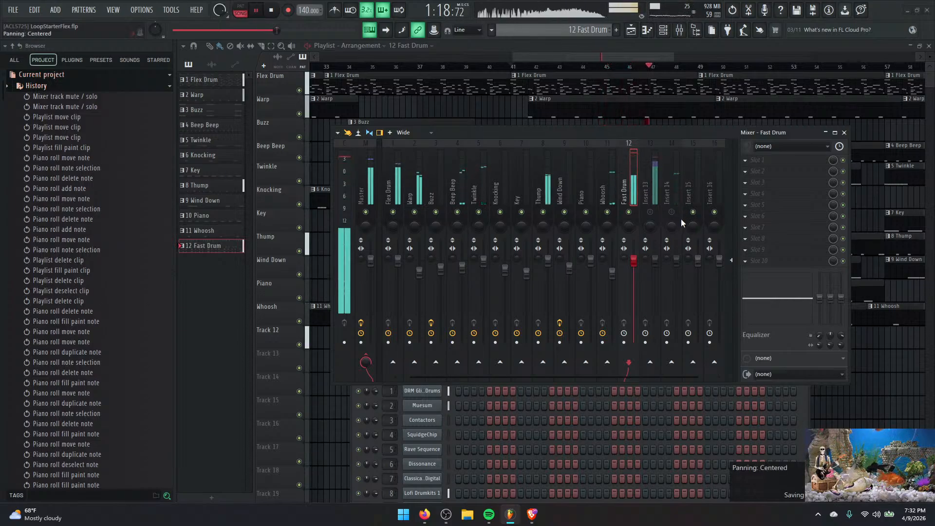
Audition Insert 13 and Insert 14 with the Fast Drum mixer track muted, and reverse all three mute states.
{"action": "left_click", "coordinate": [629, 211]}
{"action": "left_click", "coordinate": [651, 212]}
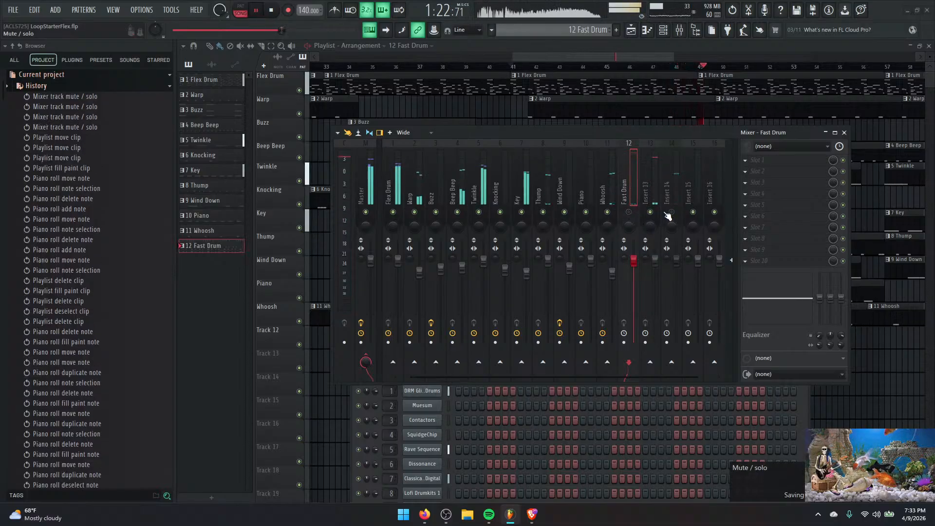
{"action": "left_click", "coordinate": [673, 212]}
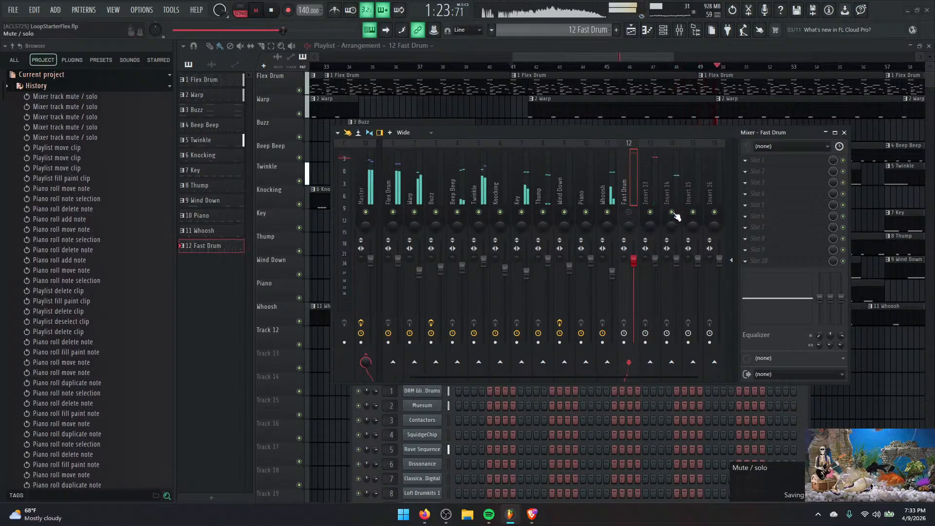
{"action": "left_click", "coordinate": [633, 213]}
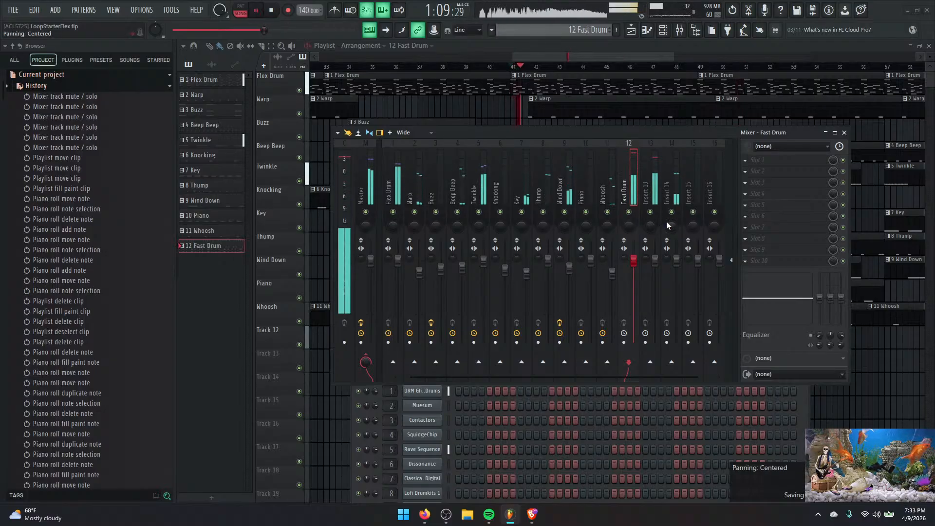
{"action": "left_click", "coordinate": [651, 212]}
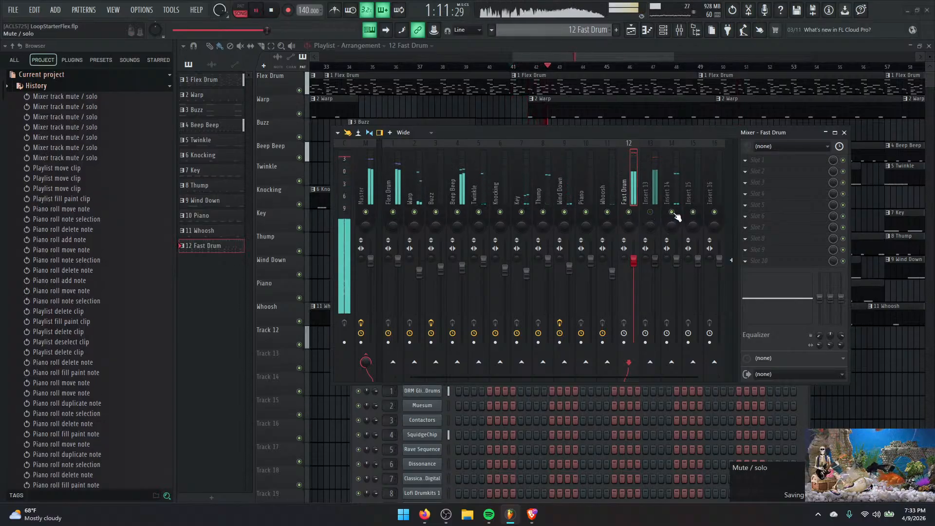
{"action": "left_click", "coordinate": [673, 213]}
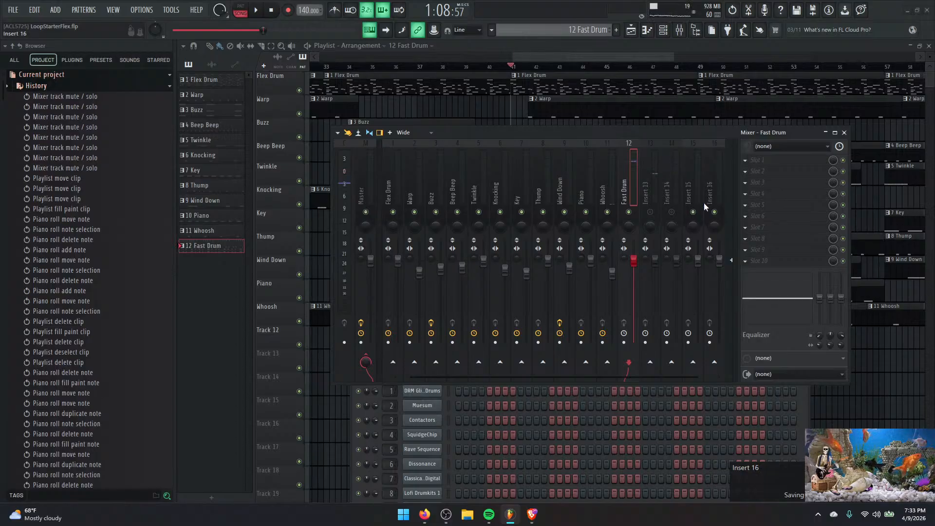
Replay from bar 41 with Insert 13 and Insert 14 muted, and move the mixer clear of the playlist.
{"action": "key", "text": "space"}
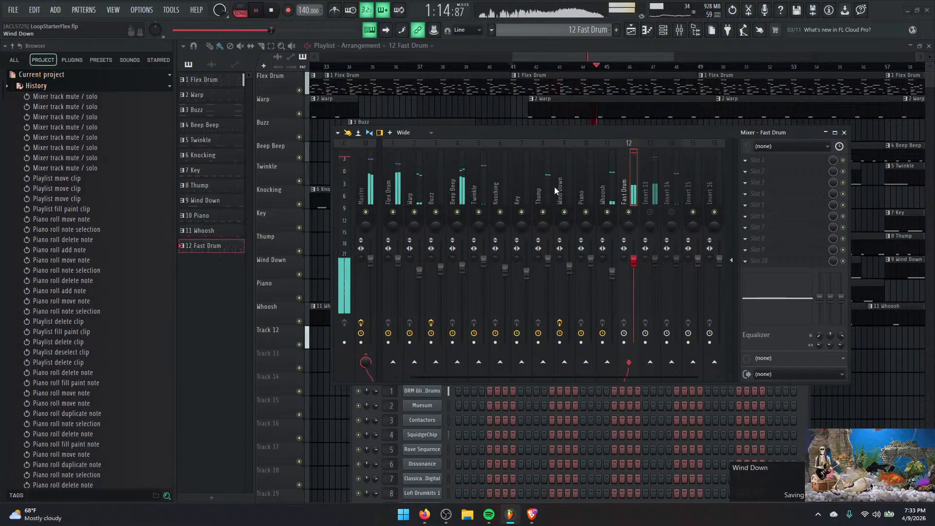
{"action": "left_click_drag", "start_coordinate": [604, 137], "coordinate": [604, 510]}
{"action": "key", "text": "space"}
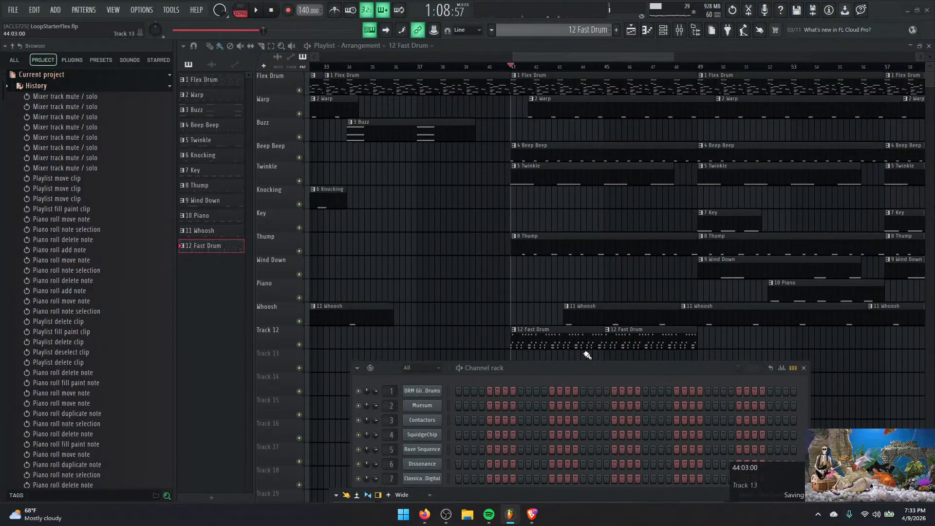
Move the Channel rack clear of Track 12 and delete both Fast Drum clips from the playlist.
{"action": "left_click_drag", "start_coordinate": [588, 368], "coordinate": [543, 229]}
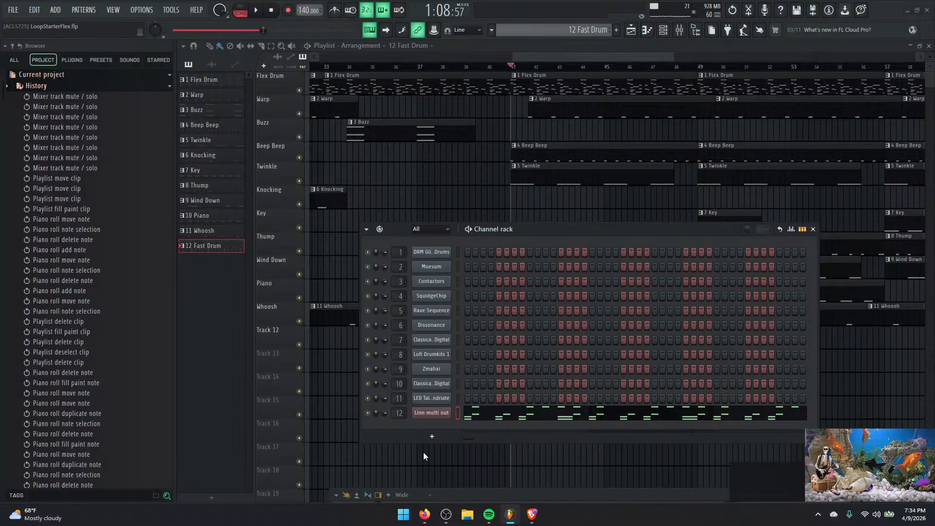
{"action": "left_click_drag", "start_coordinate": [554, 242], "coordinate": [523, 458]}
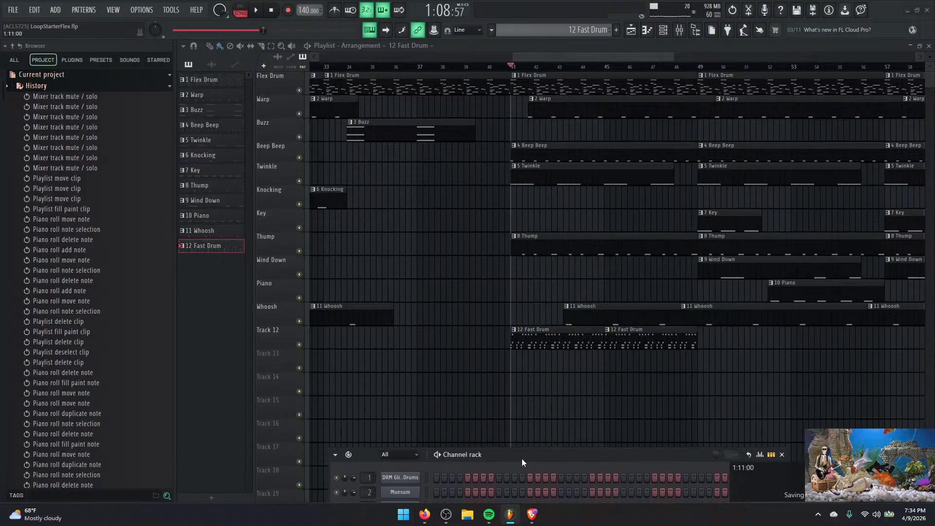
{"action": "right_click", "coordinate": [585, 341]}
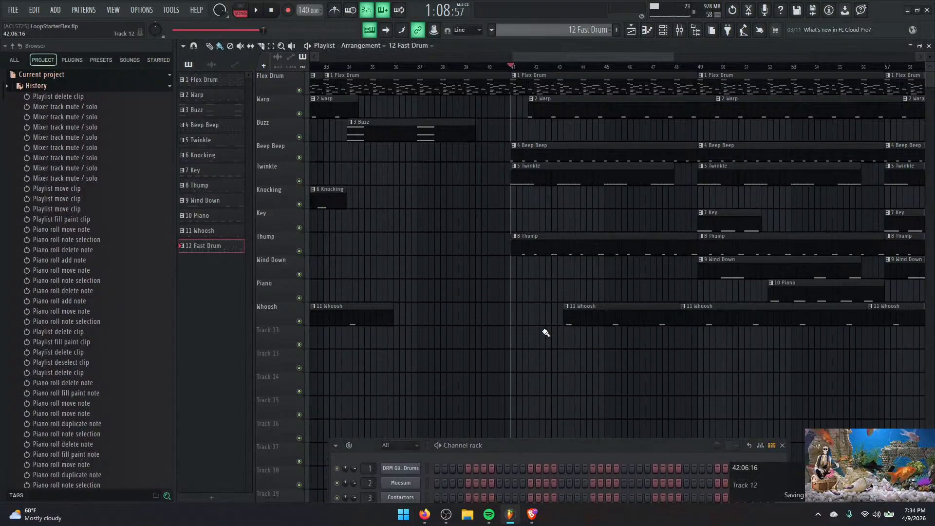
Play from bar 41 without the Fast Drum clips and check the track levels in the mixer.
{"action": "key", "text": "space"}
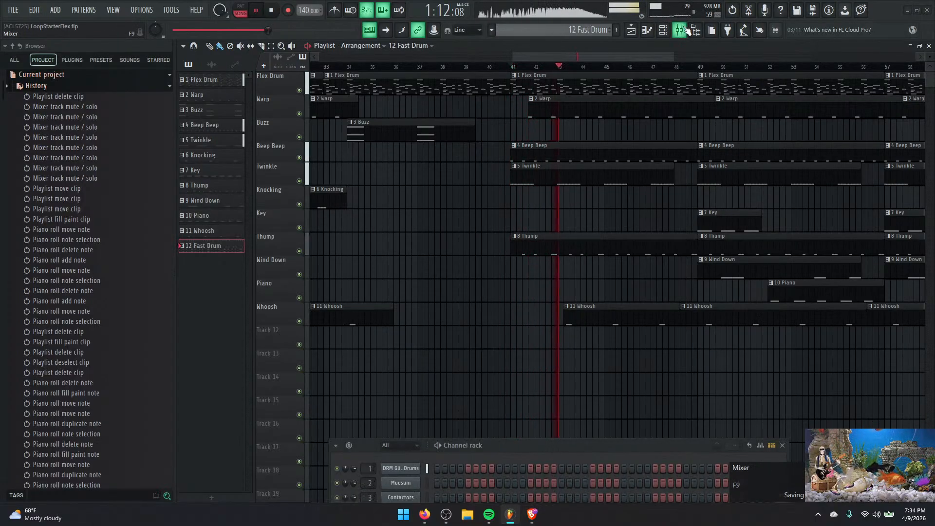
{"action": "left_click_drag", "start_coordinate": [623, 443], "coordinate": [619, 125]}
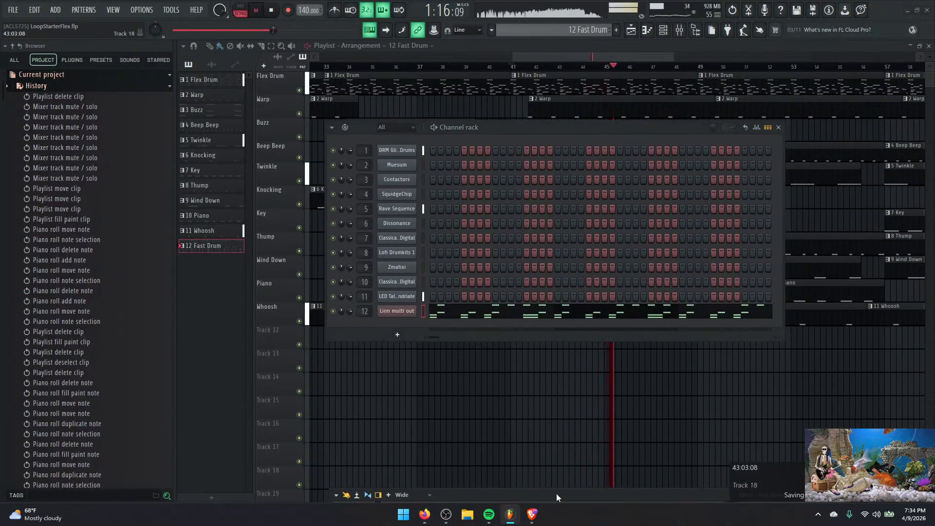
{"action": "left_click_drag", "start_coordinate": [556, 493], "coordinate": [562, 99]}
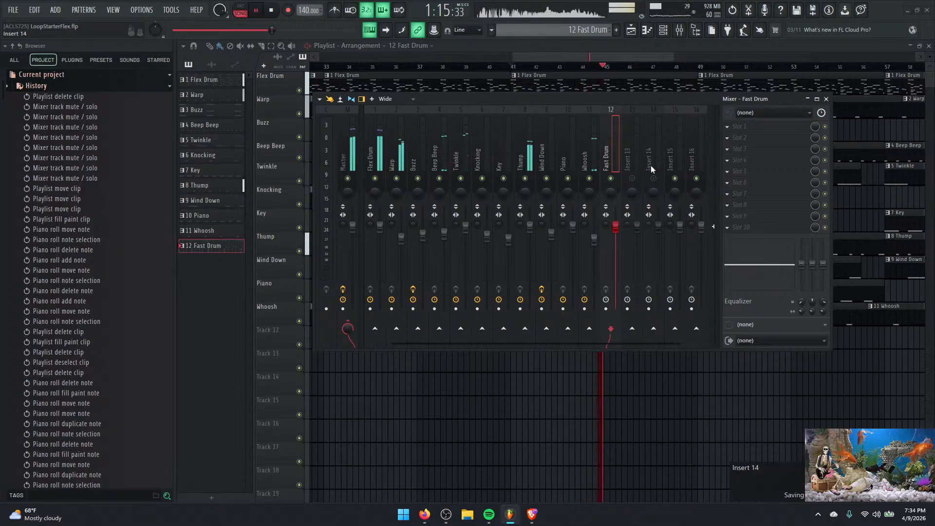
{"action": "key", "text": "space"}
Inspect the Linn multi out instrument, and clear the mixer and Channel rack away from the playlist.
{"action": "left_click", "coordinate": [668, 31]}
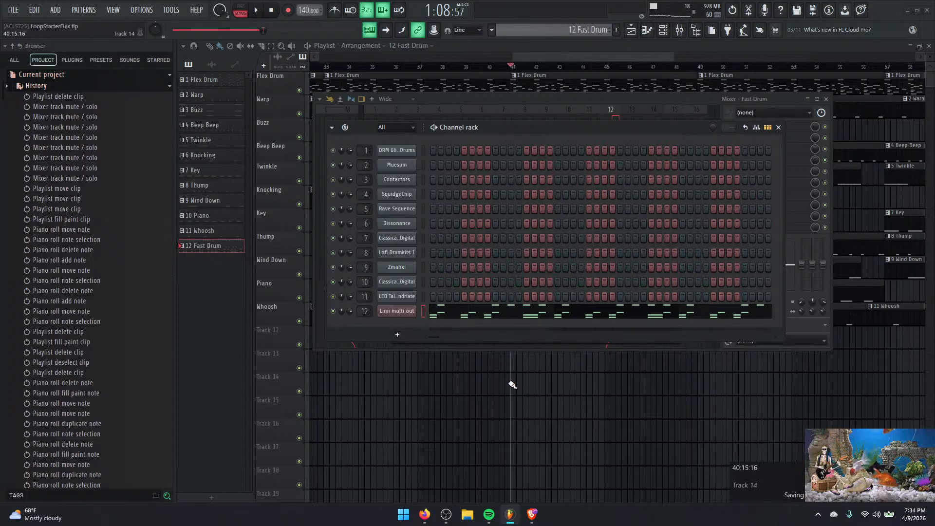
{"action": "left_click", "coordinate": [400, 313]}
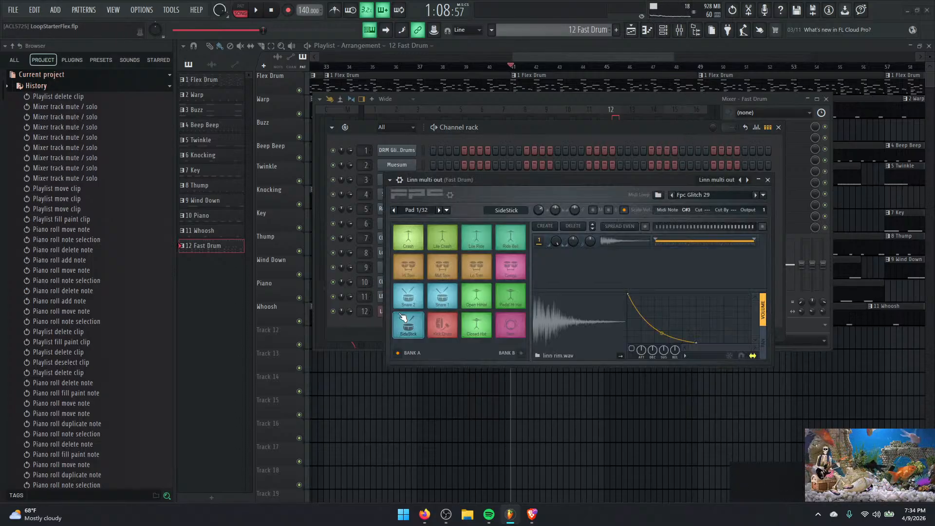
{"action": "left_click", "coordinate": [768, 180]}
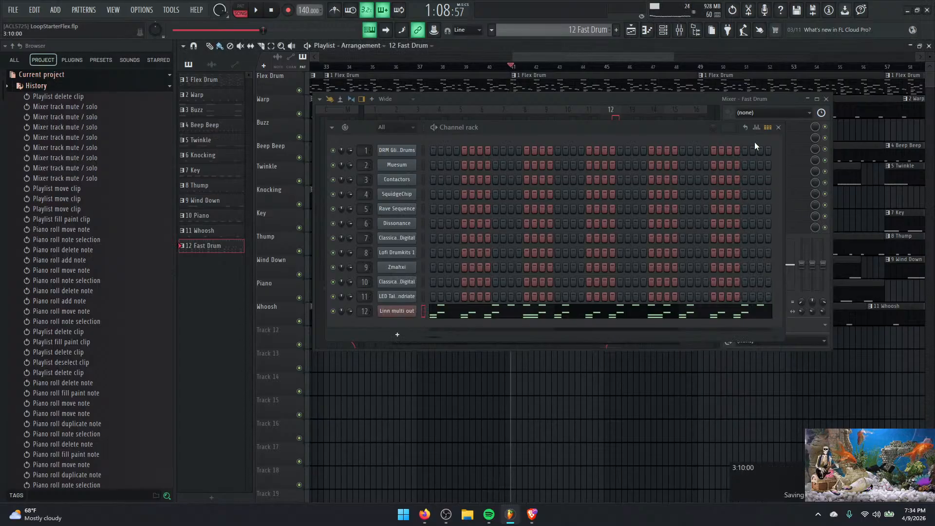
{"action": "left_click_drag", "start_coordinate": [766, 99], "coordinate": [747, 498]}
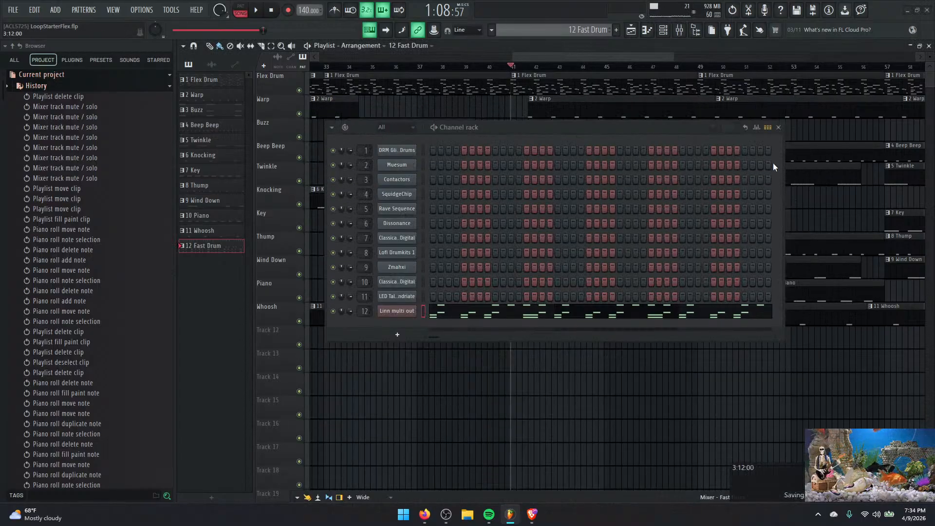
{"action": "left_click", "coordinate": [780, 128]}
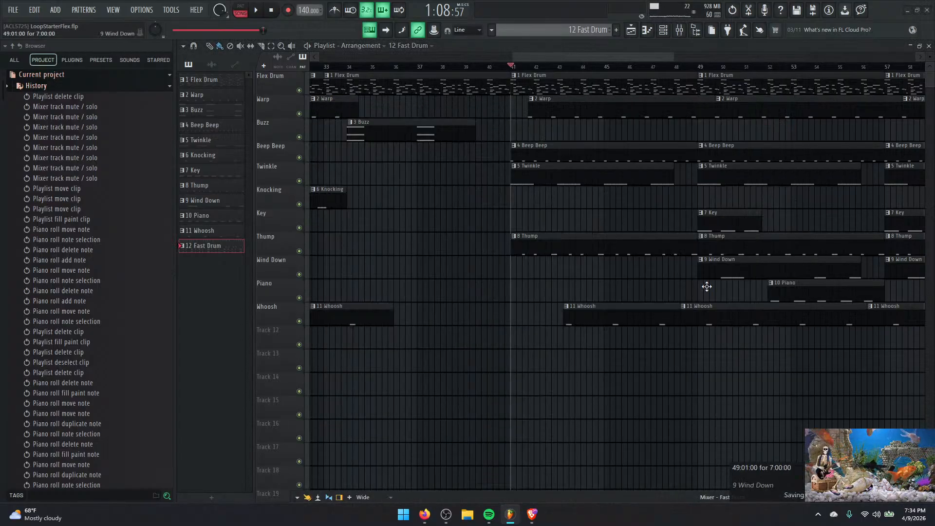
Place three Fast Drum clips back to back on Track 12 at bars 41, 45 and 49, and play from bar 41.
{"action": "left_click", "coordinate": [514, 339]}
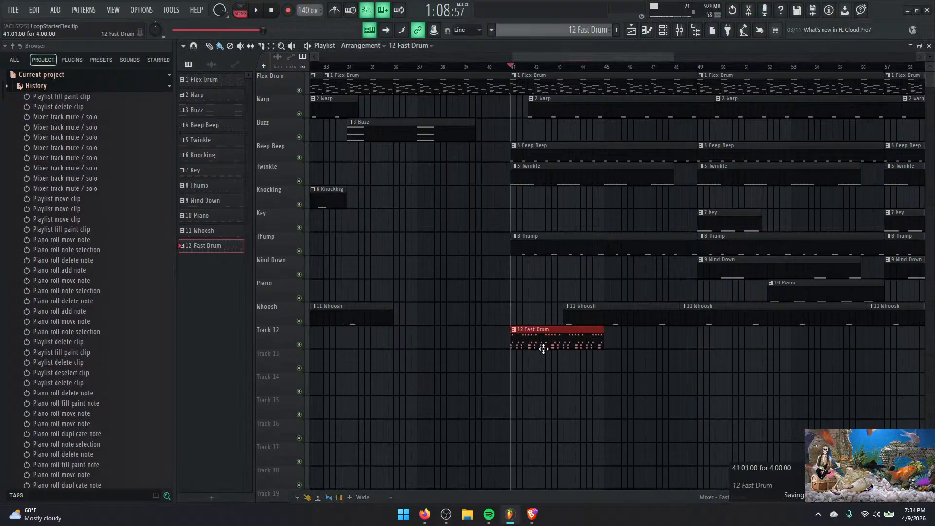
{"action": "key", "text": "space"}
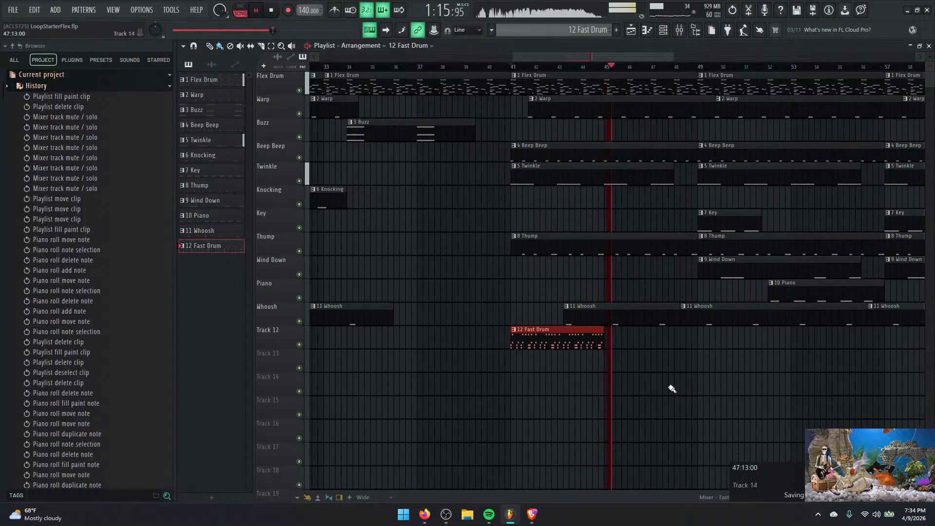
{"action": "left_click", "coordinate": [628, 341]}
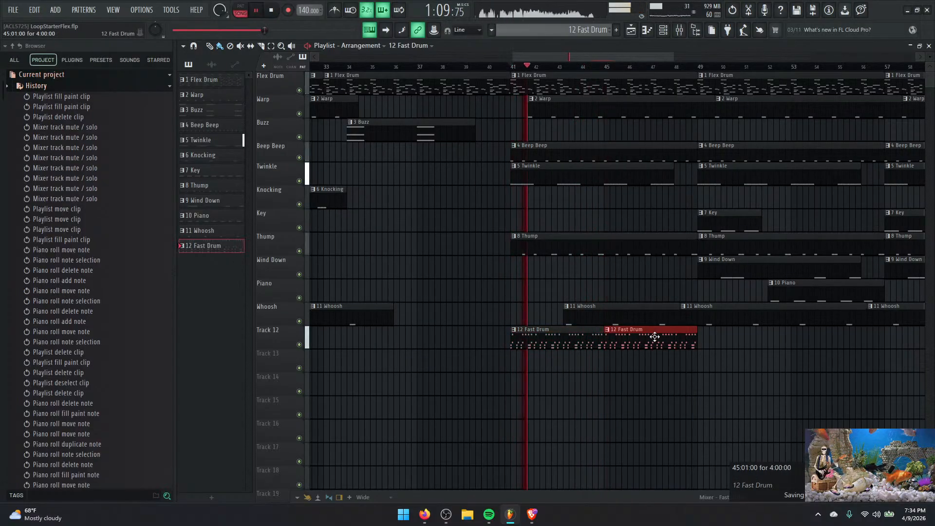
{"action": "left_click", "coordinate": [703, 339]}
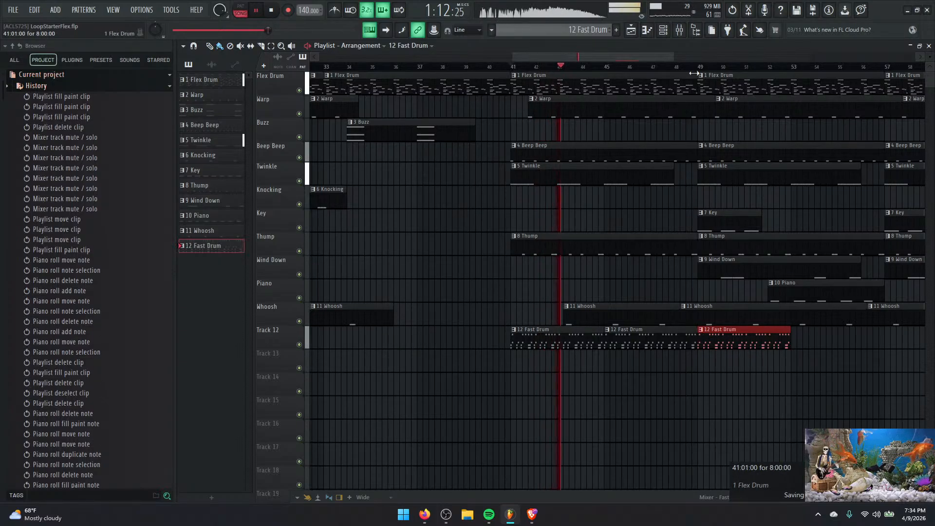
Open the Linn multi out notes of the Fast Drum pattern and delete all Open HiHat notes across the four bars.
{"action": "left_click", "coordinate": [663, 30]}
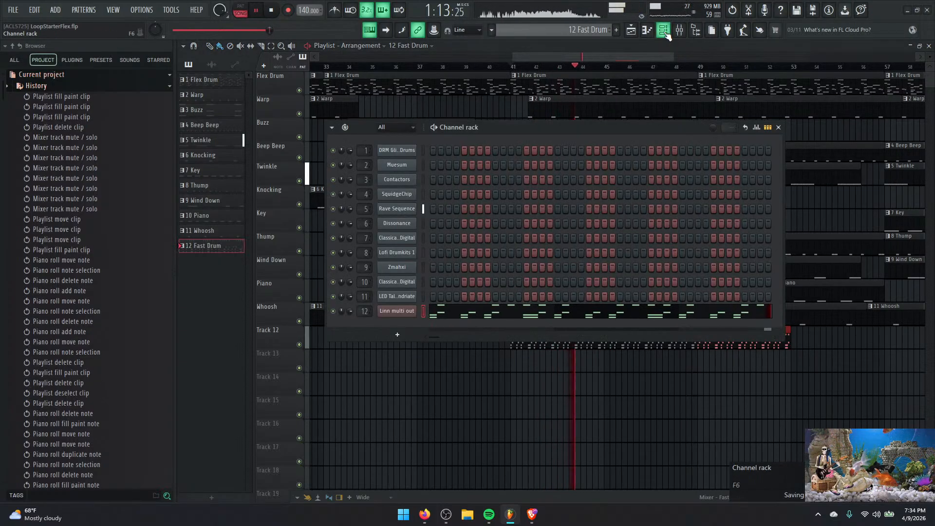
{"action": "left_click", "coordinate": [535, 311]}
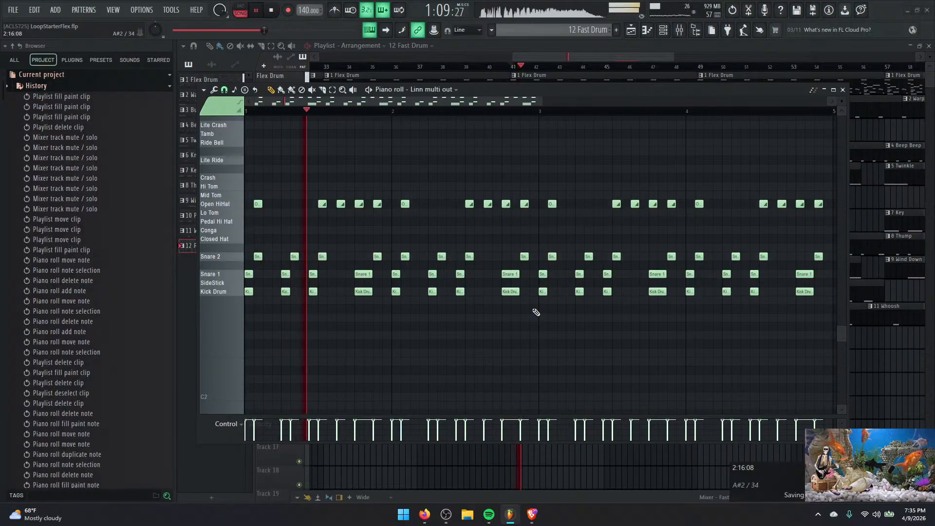
{"action": "key", "text": "space"}
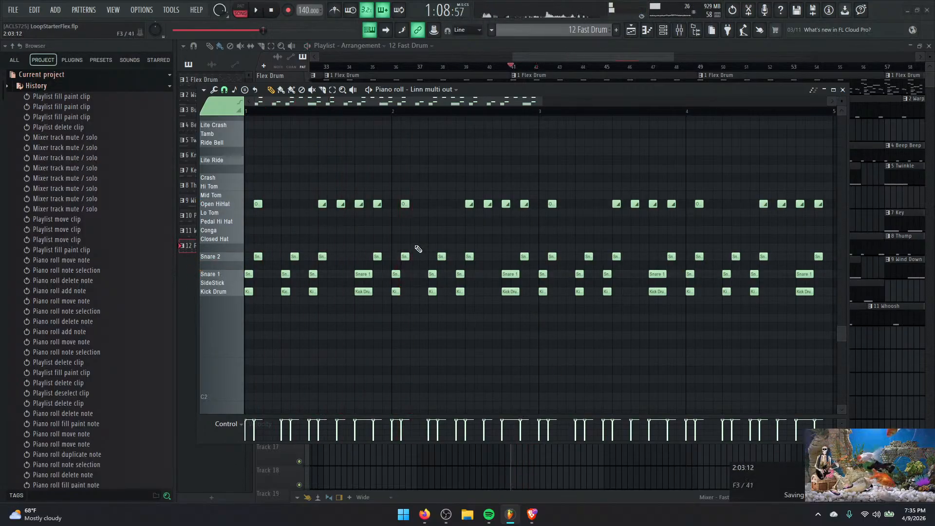
{"action": "right_click", "coordinate": [404, 204]}
{"action": "right_click", "coordinate": [377, 204]}
{"action": "right_click", "coordinate": [359, 204]}
{"action": "right_click", "coordinate": [341, 204]}
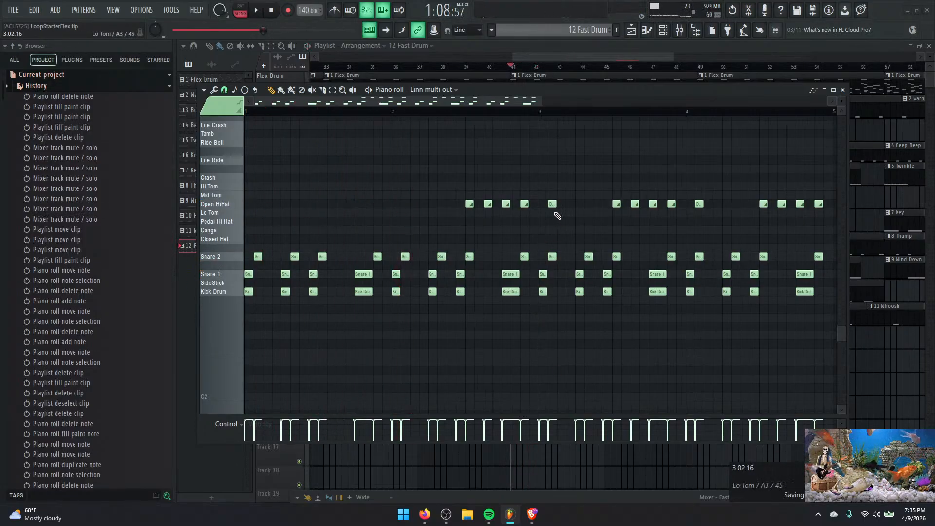
{"action": "right_click", "coordinate": [525, 204]}
{"action": "right_click", "coordinate": [506, 203]}
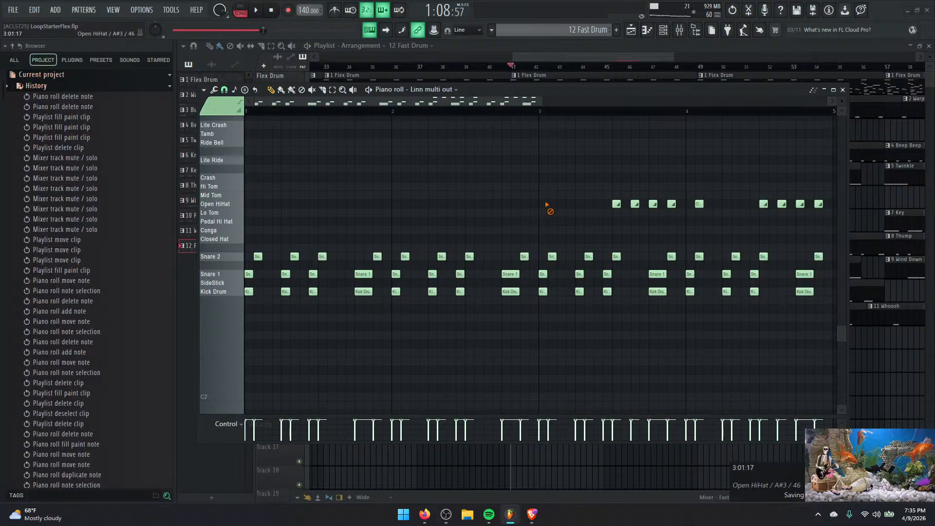
{"action": "key", "text": "space"}
{"action": "right_click", "coordinate": [700, 204]}
{"action": "right_click", "coordinate": [672, 203]}
{"action": "right_click", "coordinate": [617, 203]}
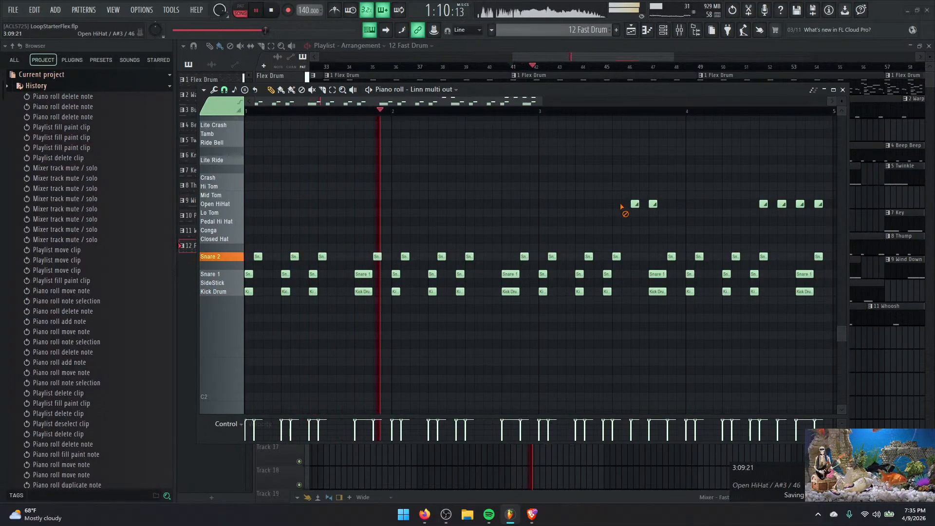
{"action": "right_click", "coordinate": [635, 203]}
{"action": "right_click", "coordinate": [653, 204]}
{"action": "right_click", "coordinate": [763, 204]}
{"action": "right_click", "coordinate": [800, 204]}
{"action": "right_click", "coordinate": [818, 204]}
{"action": "right_click", "coordinate": [782, 204]}
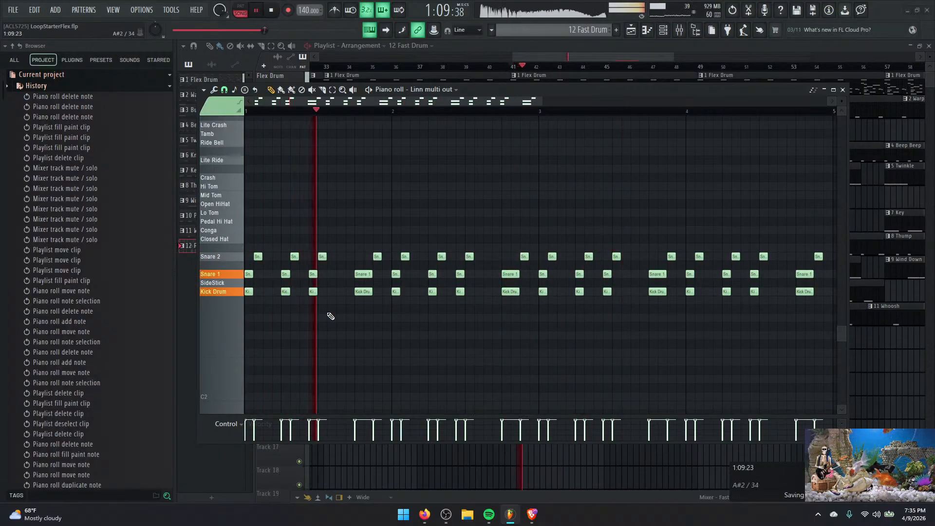
Delete the third Snare 2, Snare 1 and Kick Drum hits in pattern bars 1 and 2, replaying from bar 41 between edits.
{"action": "key", "text": "space"}
{"action": "right_click", "coordinate": [325, 256]}
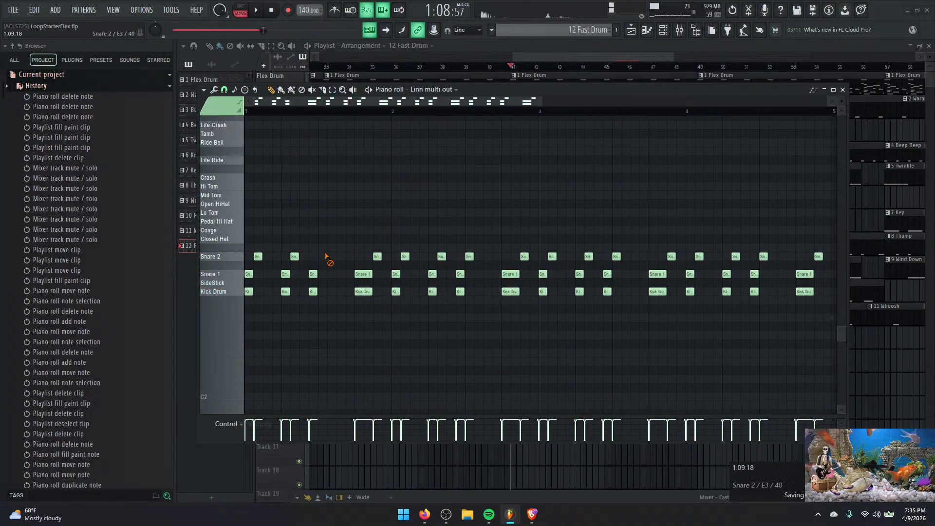
{"action": "key", "text": "space"}
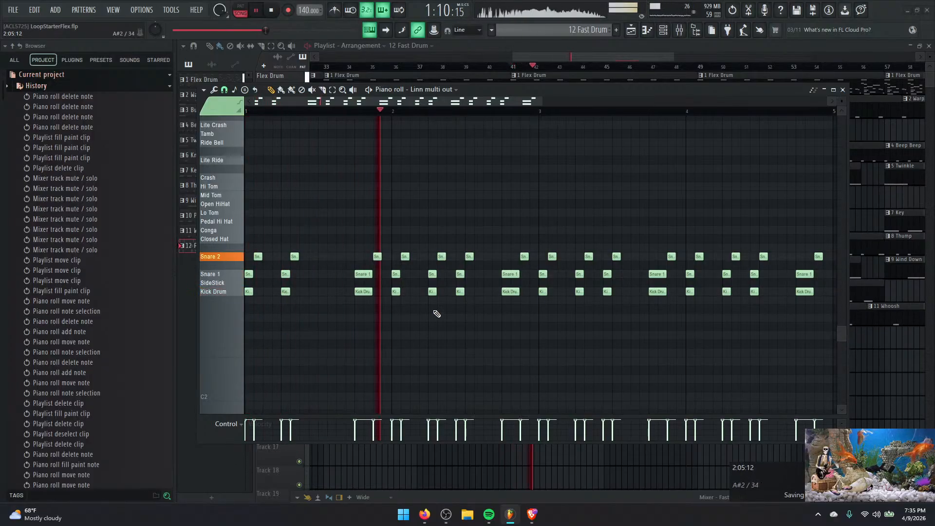
{"action": "key", "text": "space"}
{"action": "key", "text": "space"}
{"action": "right_click", "coordinate": [469, 257]}
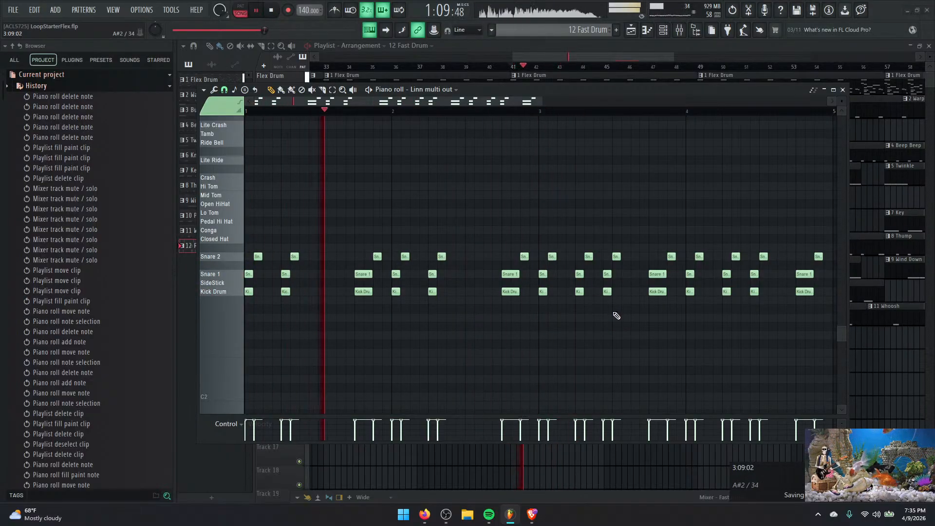
{"action": "key", "text": "space"}
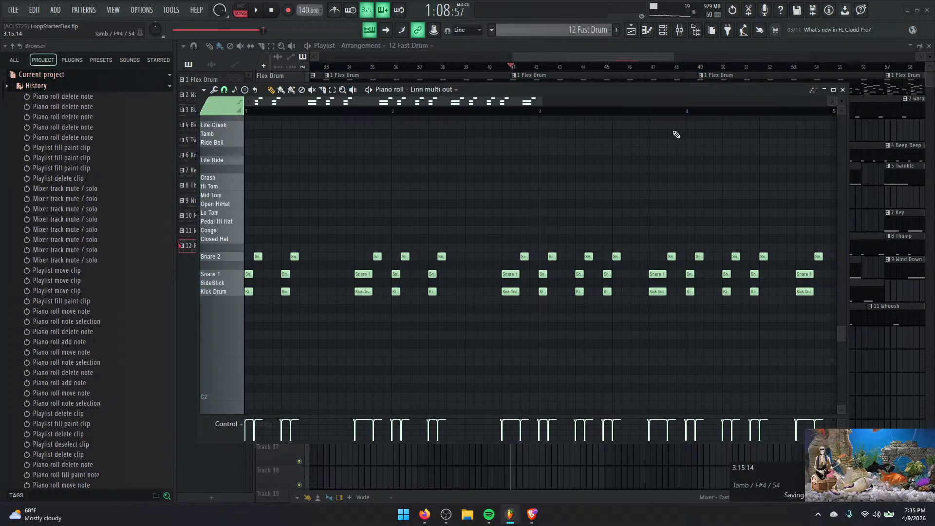
Close the Linn multi out piano roll and the Channel rack to clear the playlist.
{"action": "left_click_drag", "start_coordinate": [646, 91], "coordinate": [658, 240]}
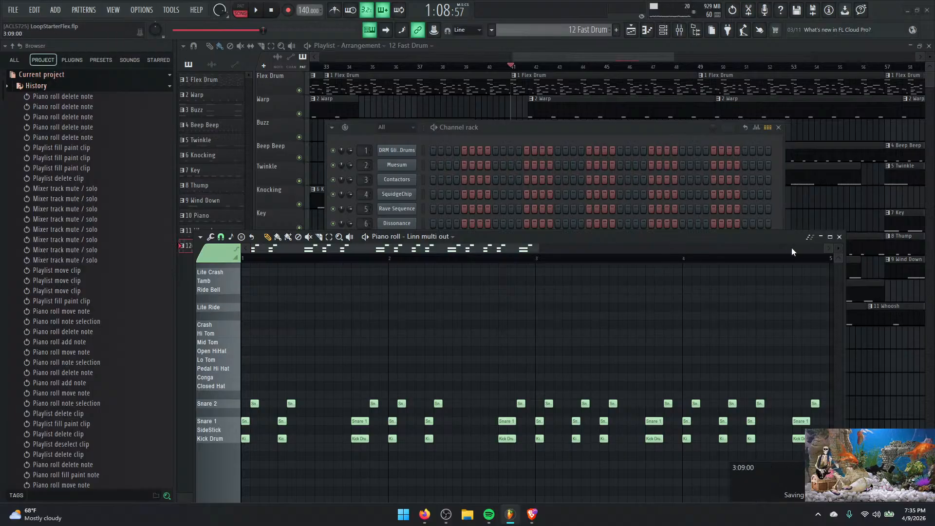
{"action": "left_click", "coordinate": [839, 237]}
{"action": "left_click", "coordinate": [778, 127]}
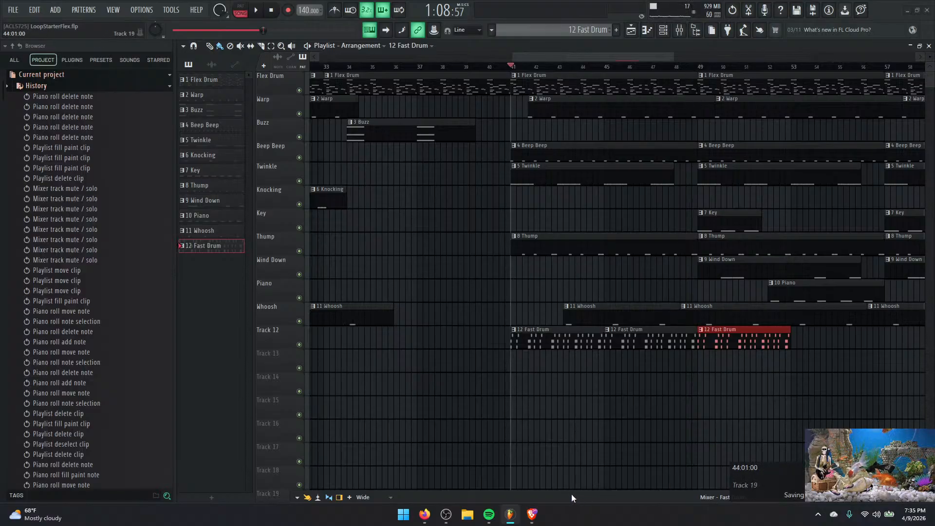
Bring the mixer into full view, play from bar 41 and unmute Insert 13.
{"action": "left_click_drag", "start_coordinate": [571, 494], "coordinate": [548, 95]}
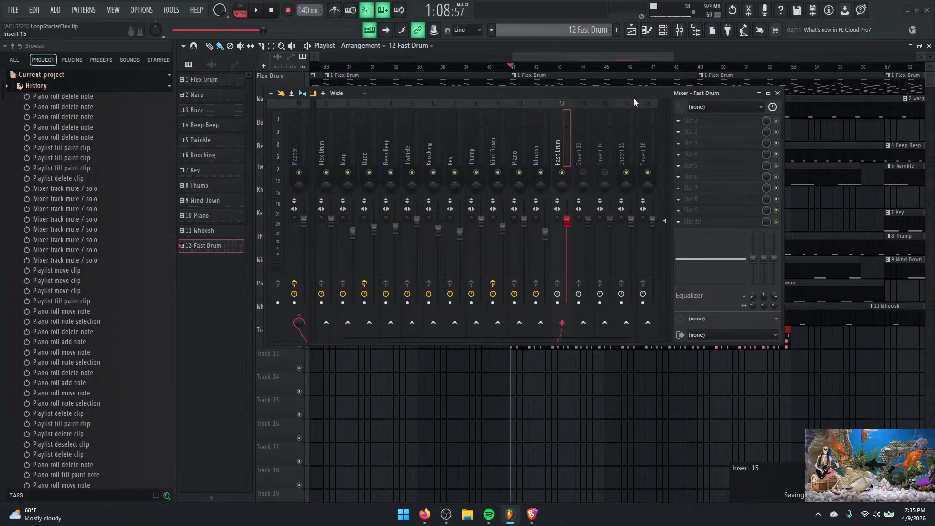
{"action": "left_click_drag", "start_coordinate": [633, 98], "coordinate": [664, 106]}
{"action": "key", "text": "space"}
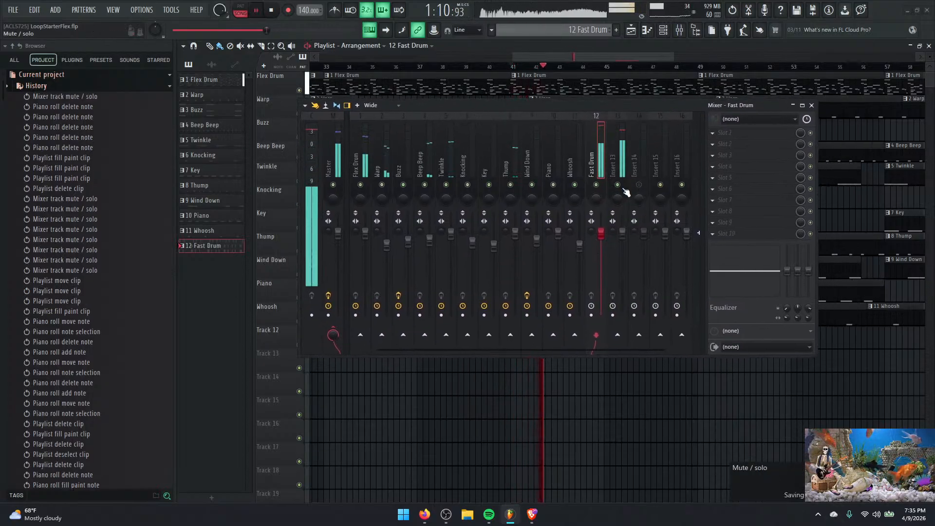
{"action": "left_click", "coordinate": [622, 154]}
{"action": "key", "text": "space"}
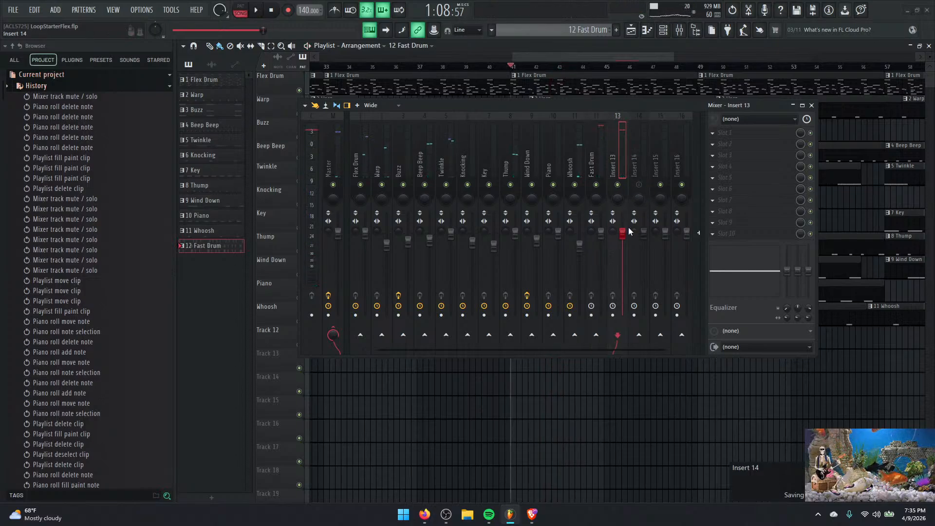
Move the mixer below Track 12 and delete the three Fast Drum clips from the playlist.
{"action": "left_click_drag", "start_coordinate": [633, 109], "coordinate": [653, 177]}
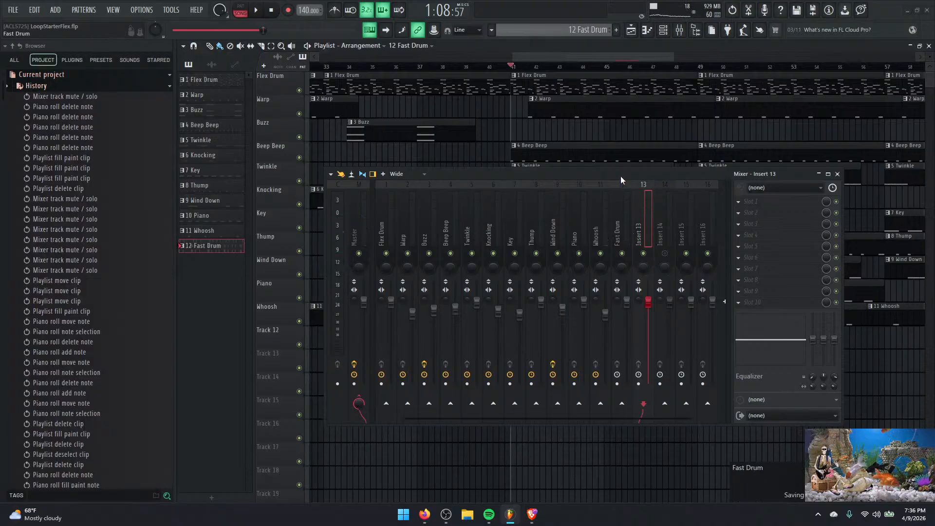
{"action": "left_click_drag", "start_coordinate": [620, 176], "coordinate": [604, 360]}
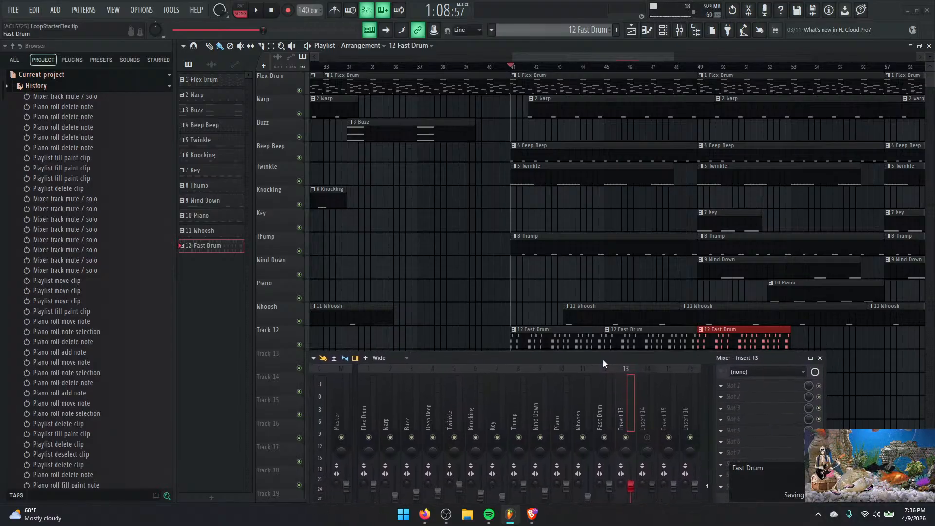
{"action": "right_click", "coordinate": [758, 344]}
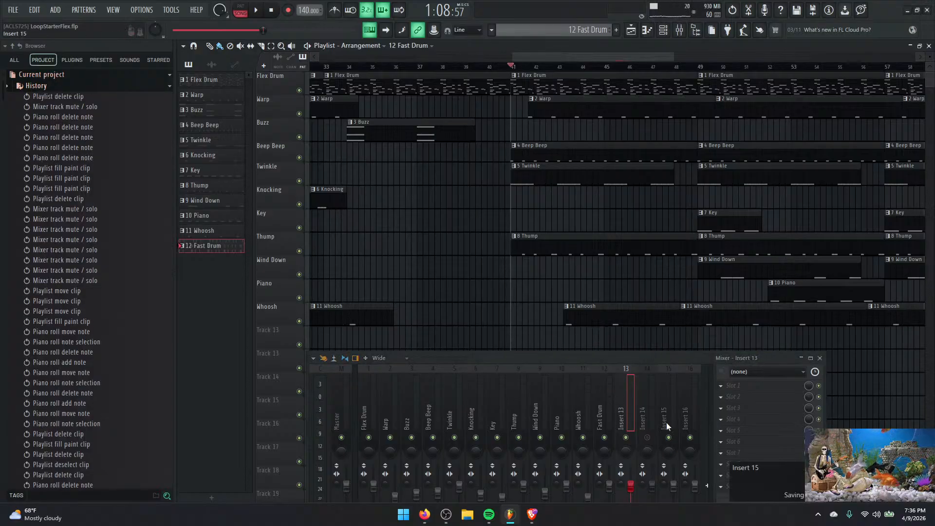
Bring the mixer back into view, unmute Insert 14, and play from bar 41 with the Fast Drum mixer track selected.
{"action": "left_click_drag", "start_coordinate": [669, 360], "coordinate": [688, 187]}
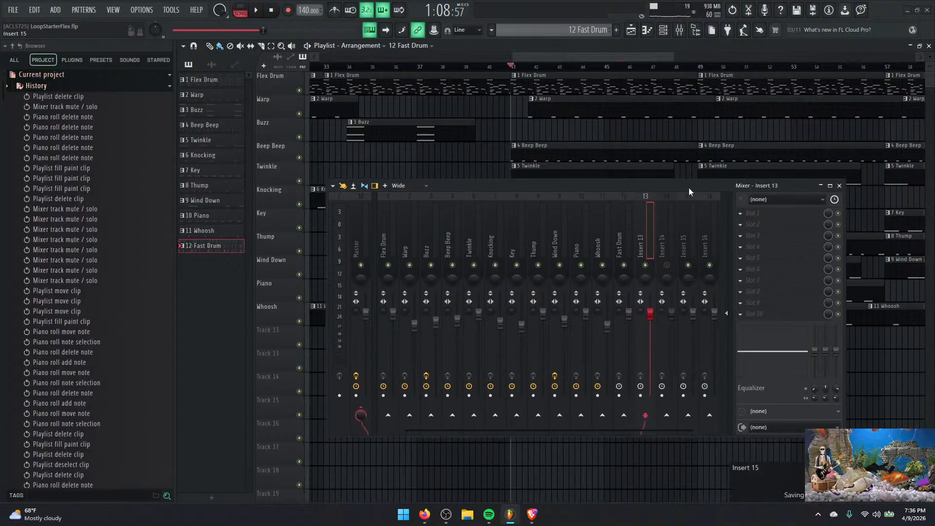
{"action": "left_click", "coordinate": [663, 264]}
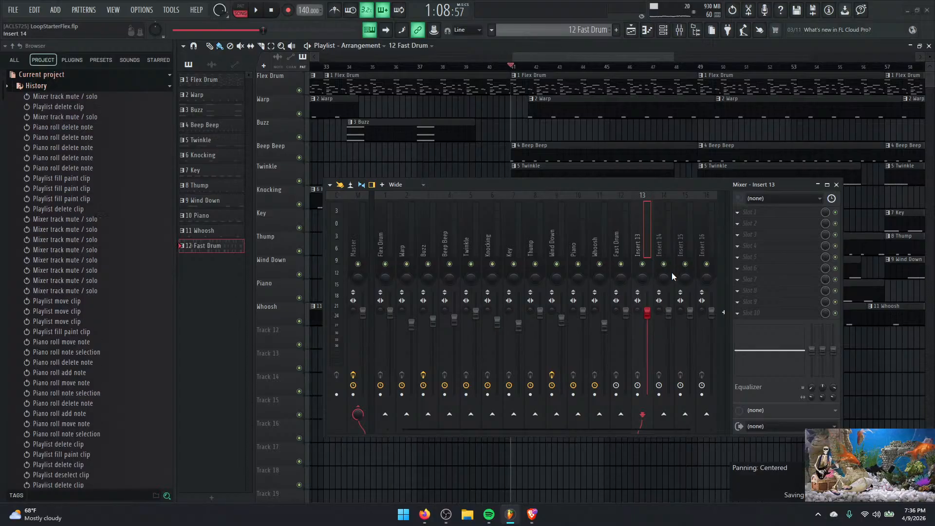
{"action": "key", "text": "space"}
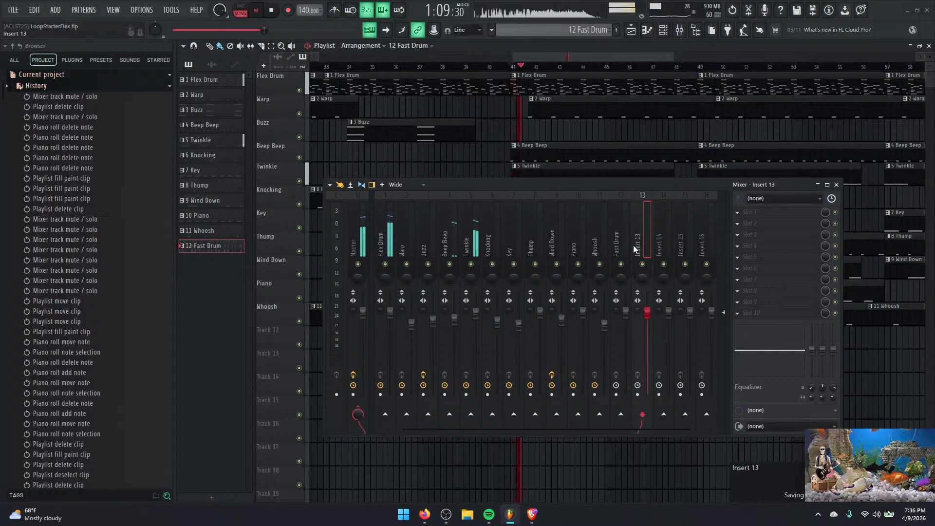
{"action": "left_click", "coordinate": [627, 235]}
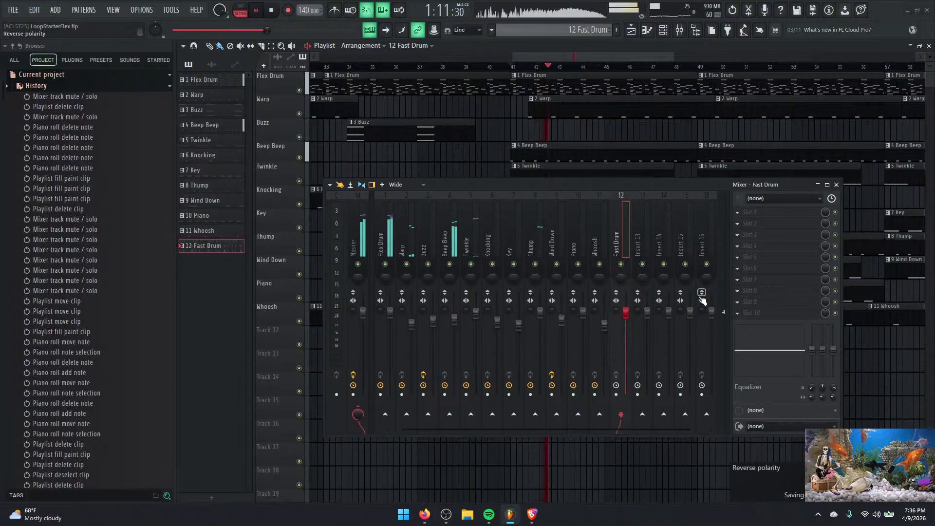
{"action": "key", "text": "space"}
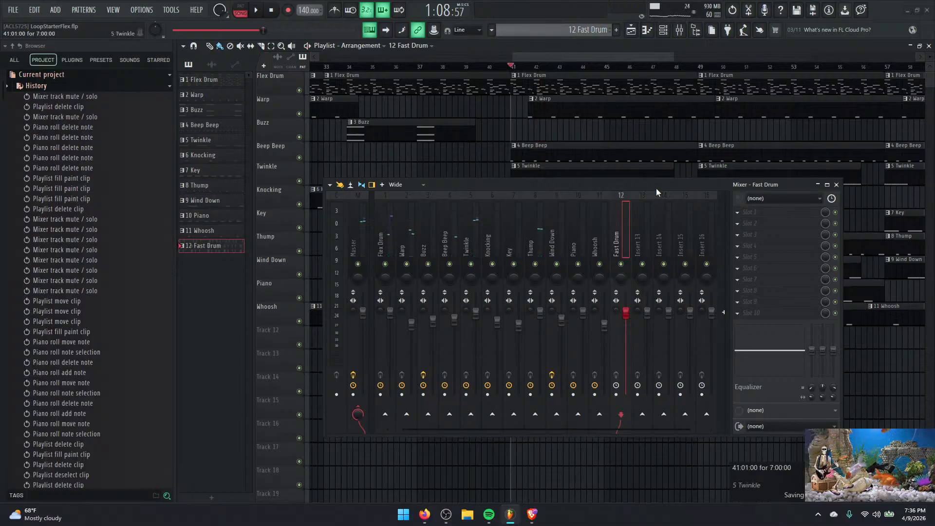
Move the mixer down clear of the playlist and show the Channel rack.
{"action": "left_click_drag", "start_coordinate": [656, 188], "coordinate": [653, 432]}
{"action": "left_click", "coordinate": [663, 30]}
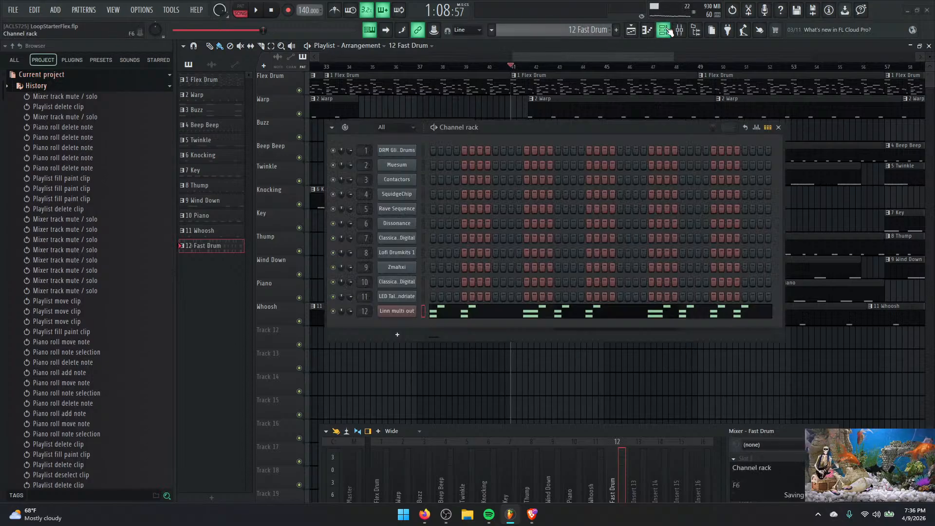
{"action": "left_click", "coordinate": [397, 313]}
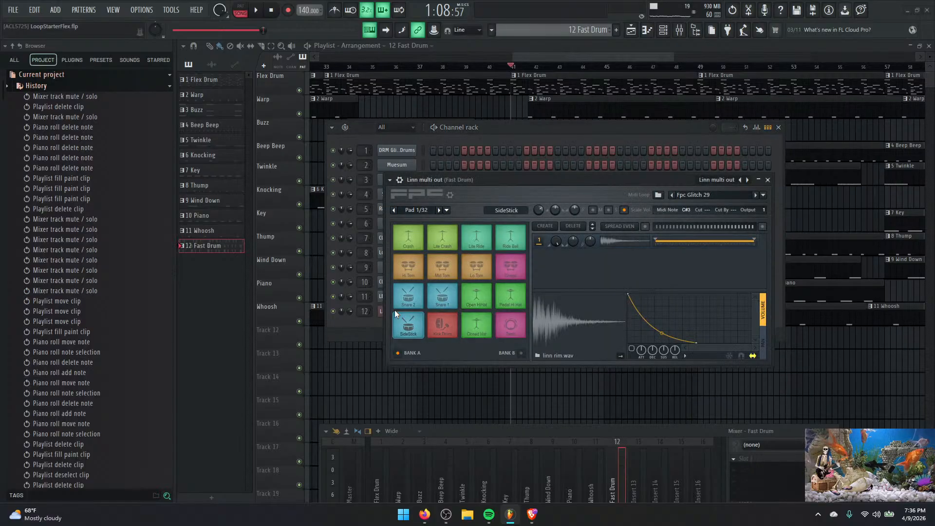
{"action": "left_click", "coordinate": [390, 180]}
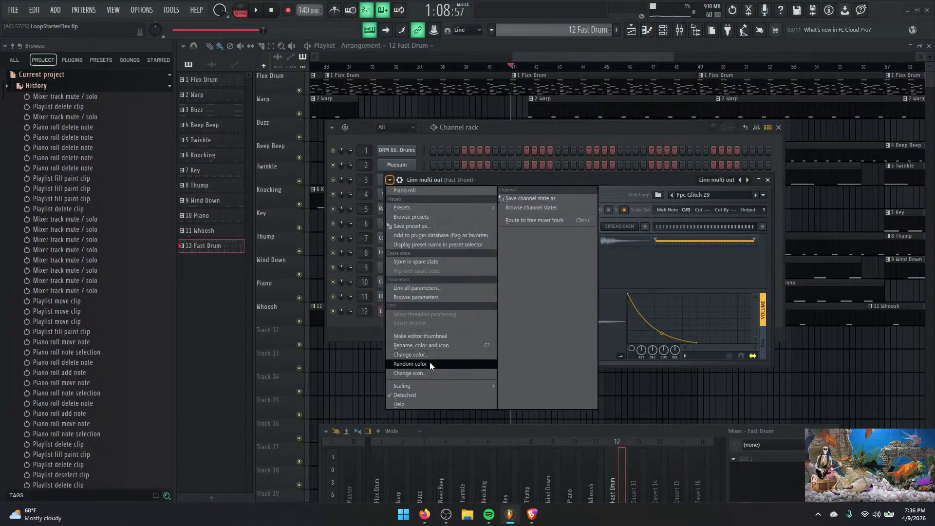
{"action": "left_click", "coordinate": [767, 181]}
{"action": "left_click", "coordinate": [767, 181]}
Replace the Linn multi out instrument on channel 12 with FLEX and move its window clear of the Channel rack.
{"action": "right_click", "coordinate": [392, 309]}
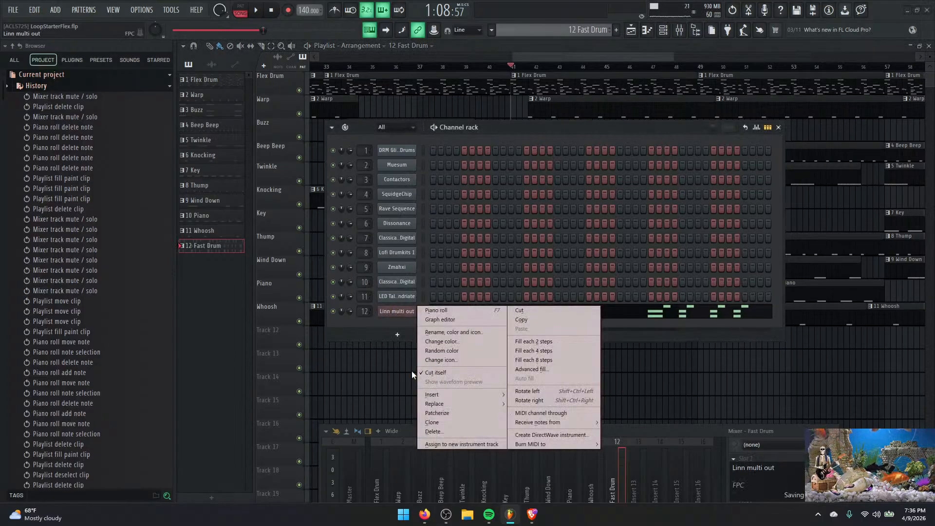
{"action": "mouse_move", "coordinate": [452, 403]}
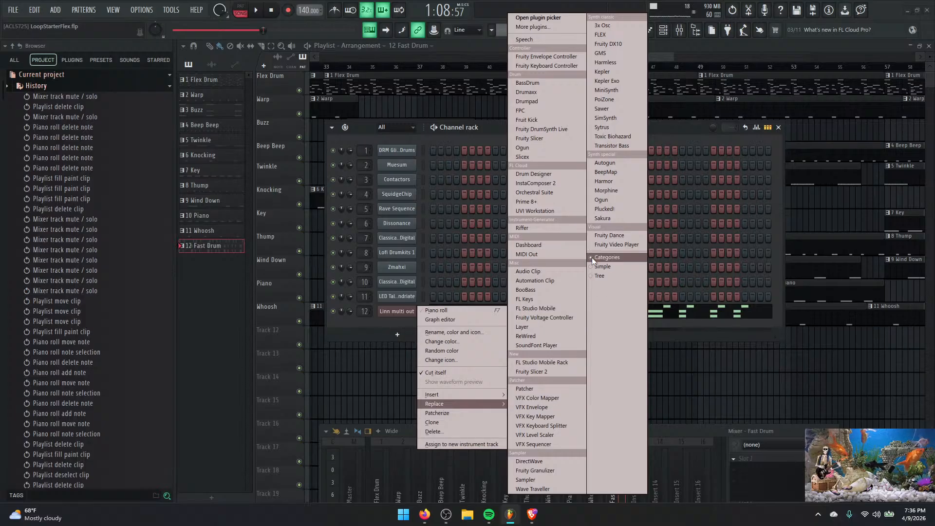
{"action": "left_click", "coordinate": [615, 34]}
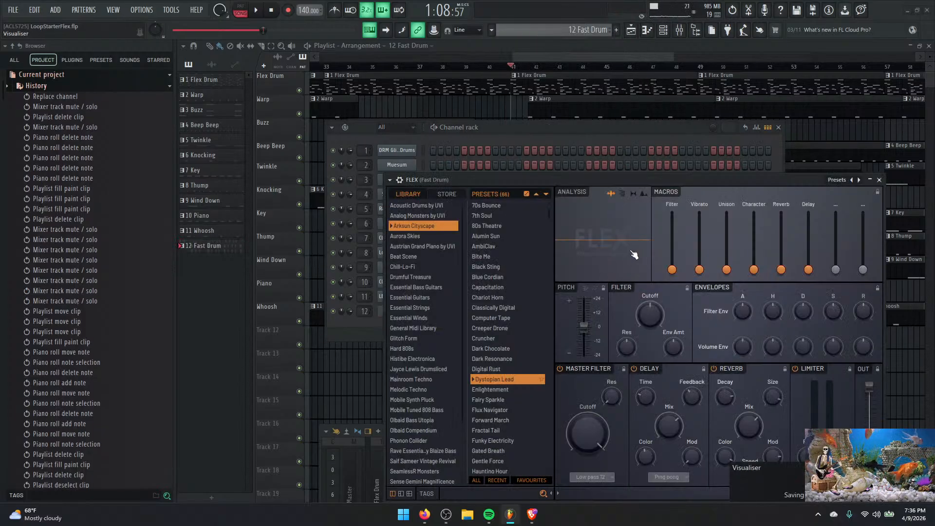
{"action": "left_click_drag", "start_coordinate": [630, 177], "coordinate": [680, 444]}
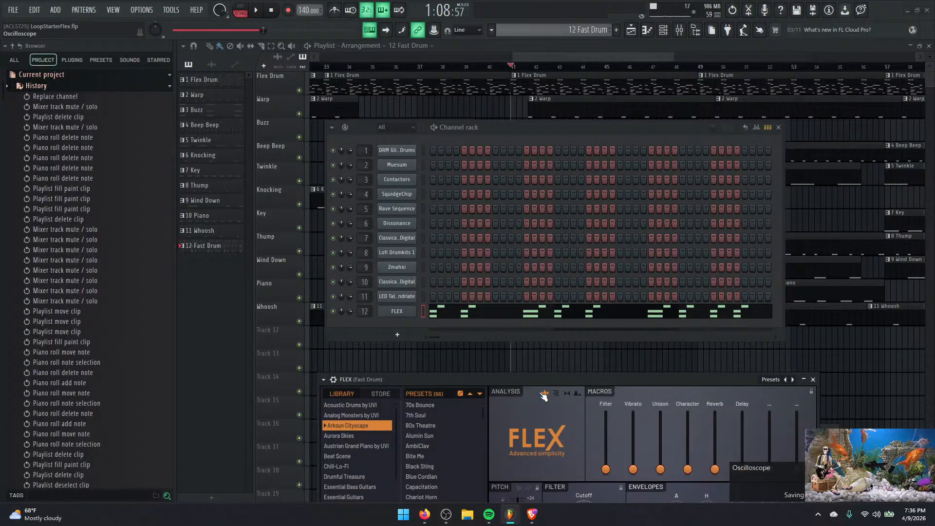
Close the Channel rack and FLEX windows, bring the mixer fully into view, and play the arrangement from bar 41.
{"action": "key", "text": "space"}
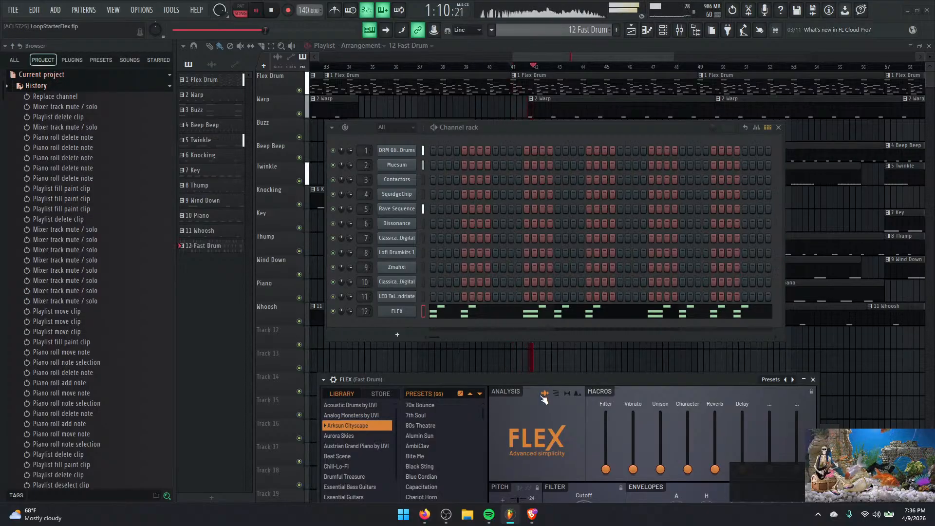
{"action": "key", "text": "space"}
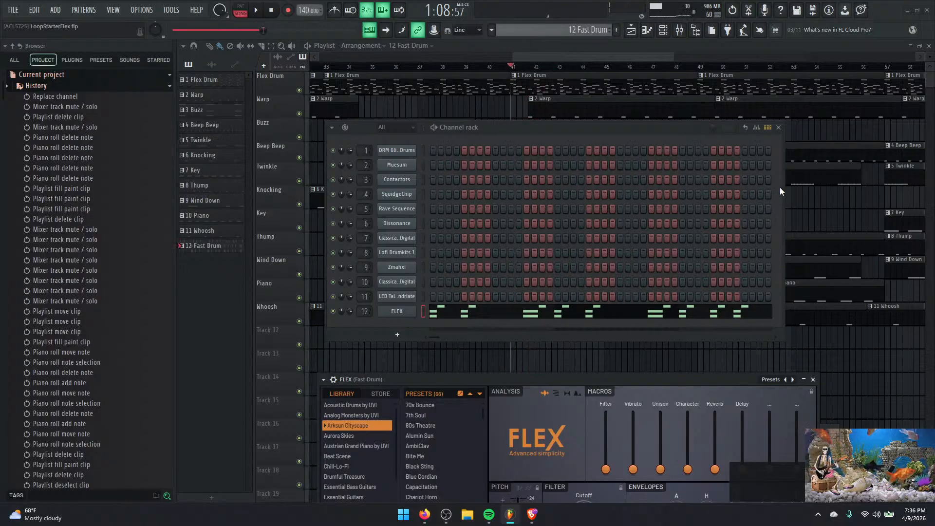
{"action": "left_click", "coordinate": [778, 127]}
{"action": "left_click", "coordinate": [813, 380]}
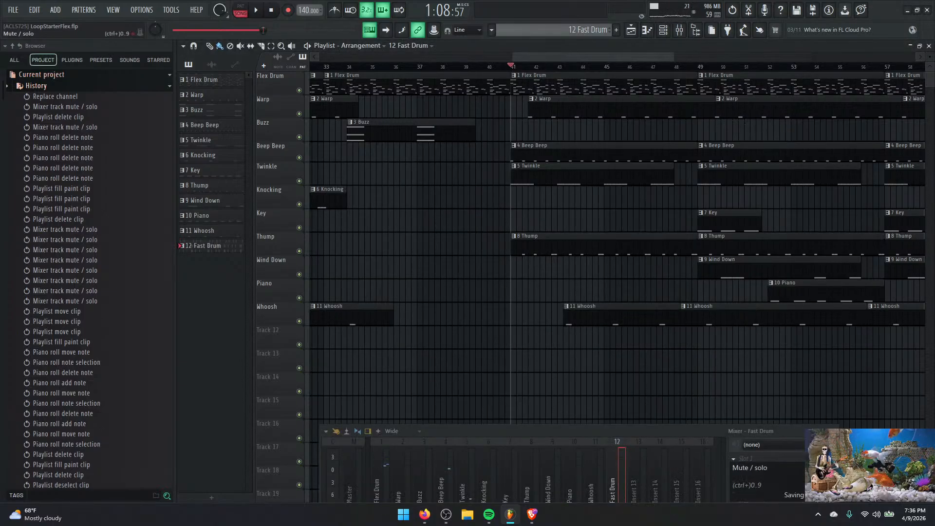
{"action": "left_click_drag", "start_coordinate": [709, 427], "coordinate": [769, 192]}
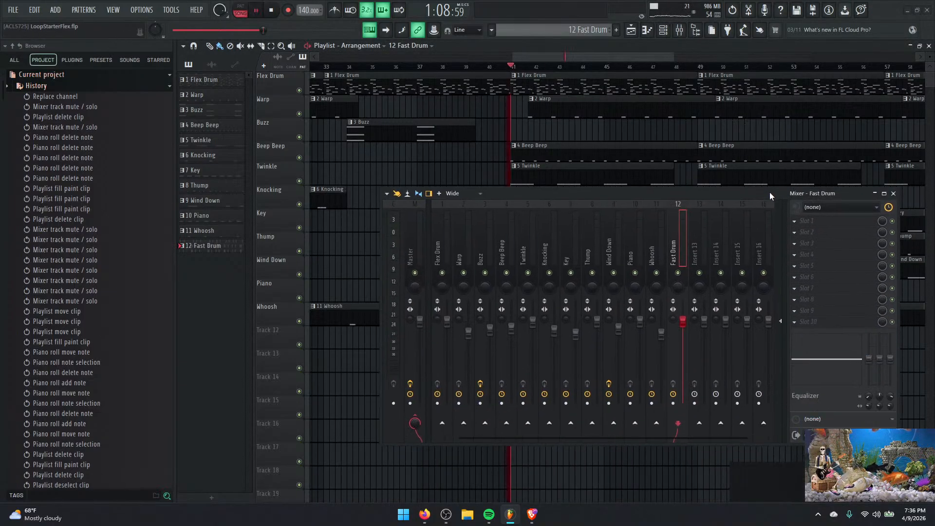
{"action": "key", "text": "space"}
{"action": "key", "text": "space"}
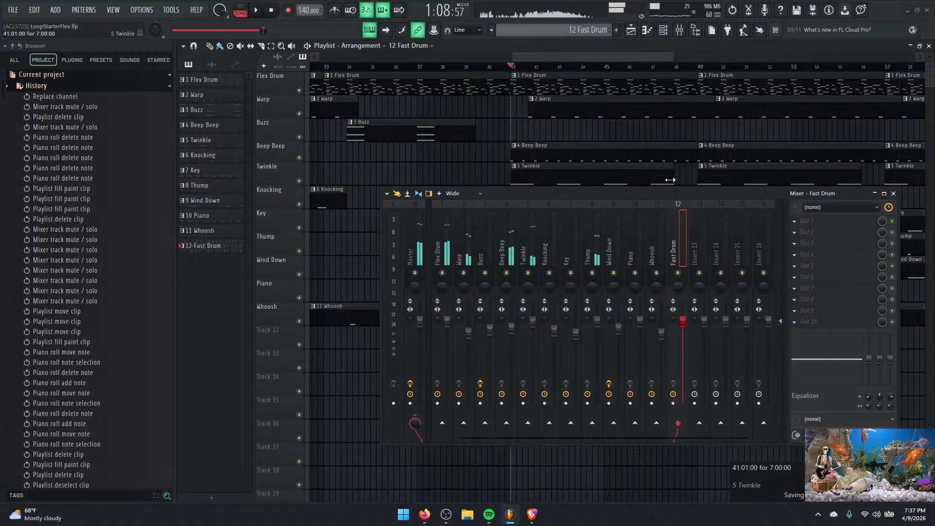
{"action": "left_click_drag", "start_coordinate": [675, 191], "coordinate": [642, 406]}
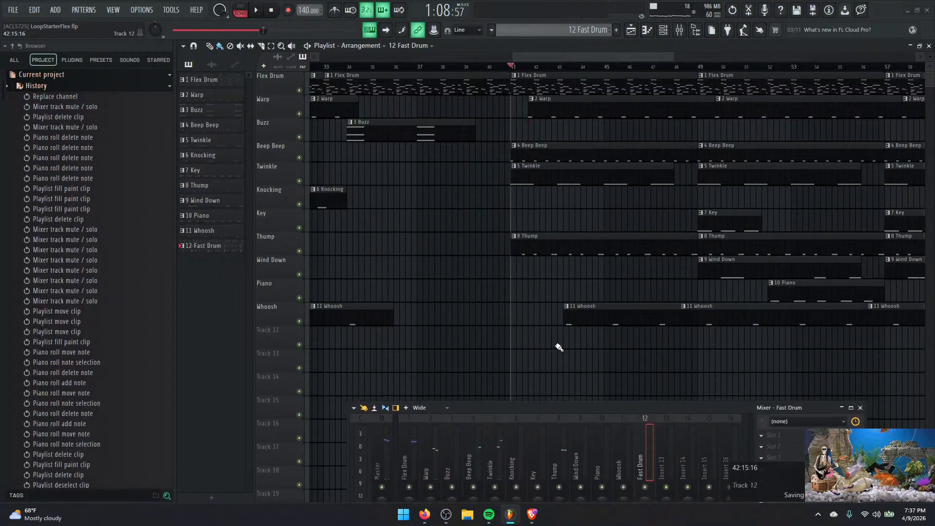
{"action": "left_click", "coordinate": [511, 337]}
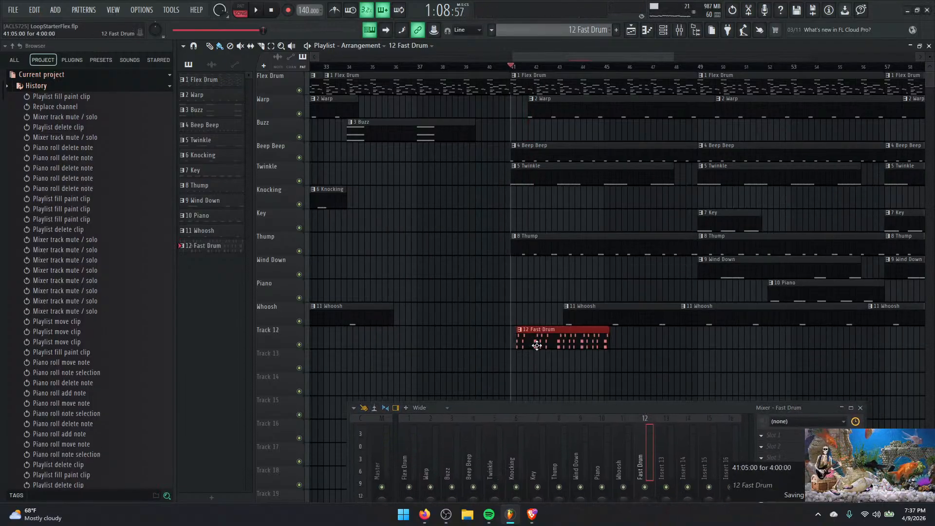
{"action": "right_click", "coordinate": [537, 345]}
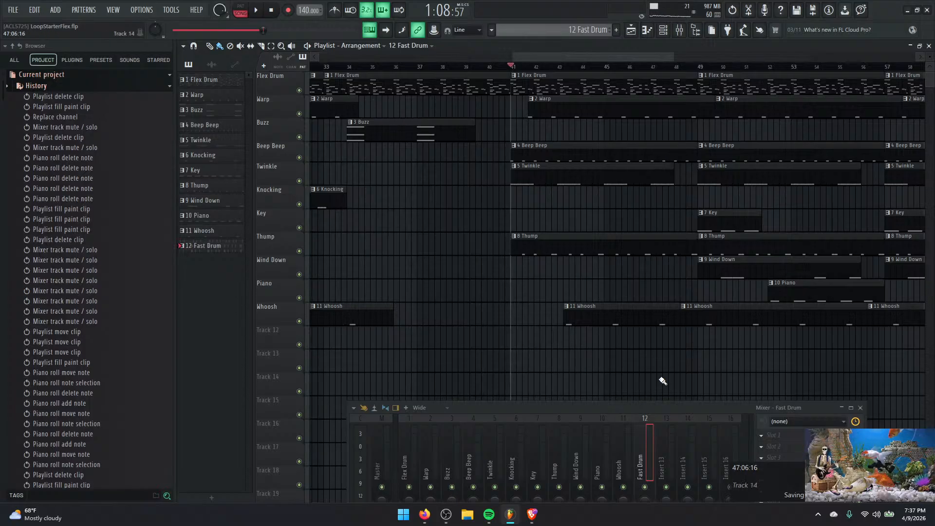
{"action": "left_click_drag", "start_coordinate": [664, 404], "coordinate": [651, 218]}
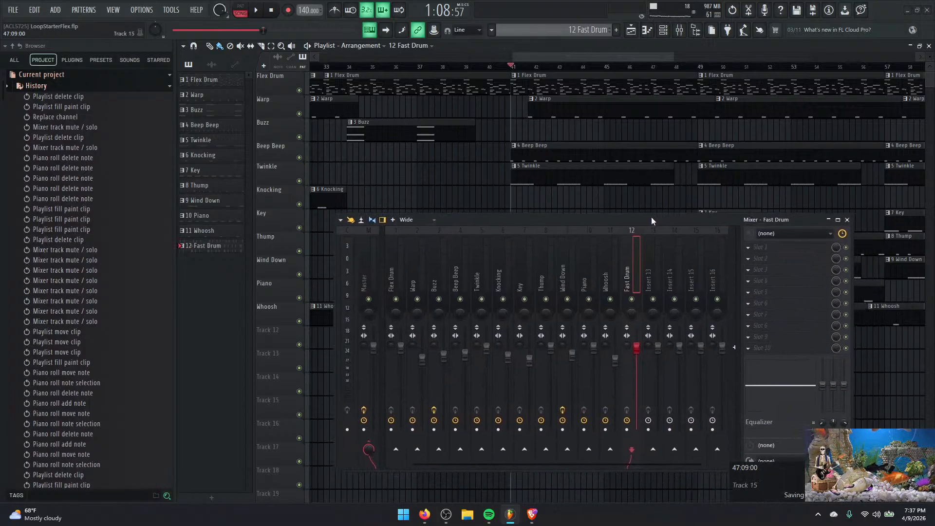
Show the Channel rack and delete the FLEX channel on channel 12.
{"action": "left_click", "coordinate": [664, 31]}
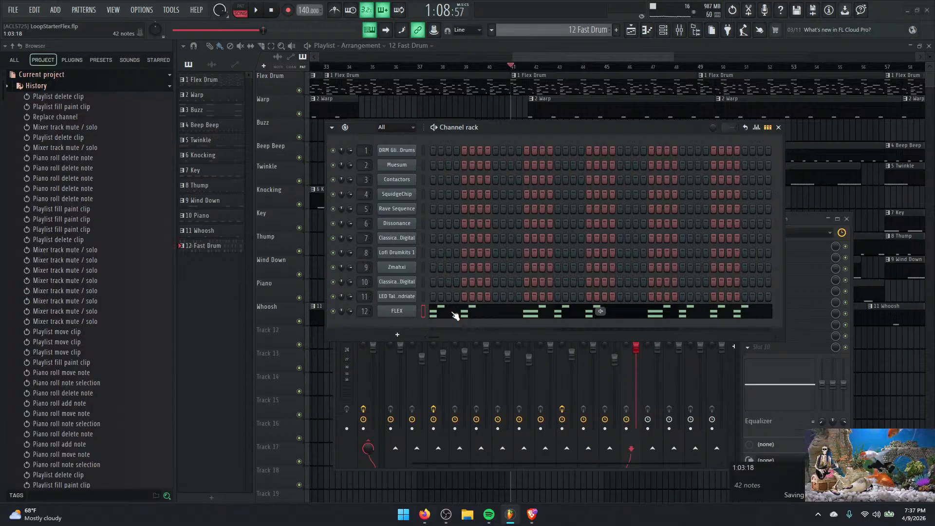
{"action": "right_click", "coordinate": [405, 317]}
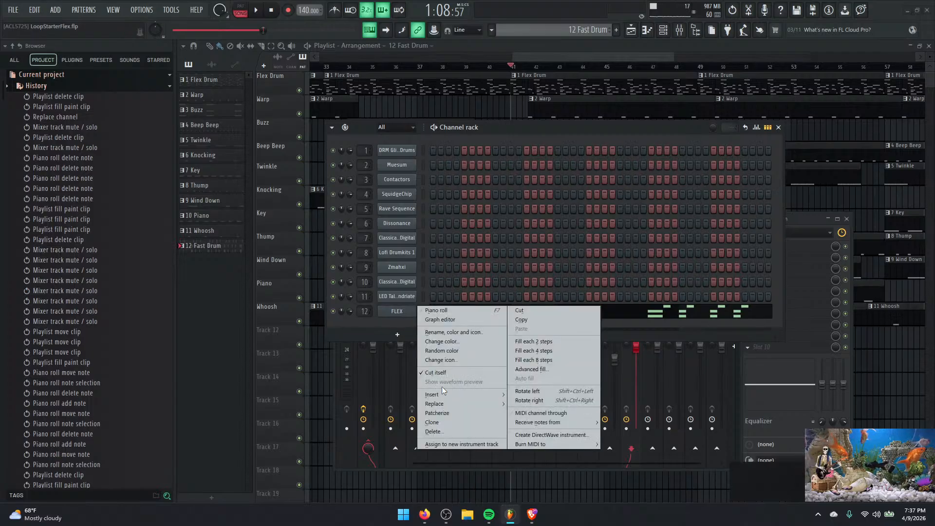
{"action": "left_click", "coordinate": [441, 430]}
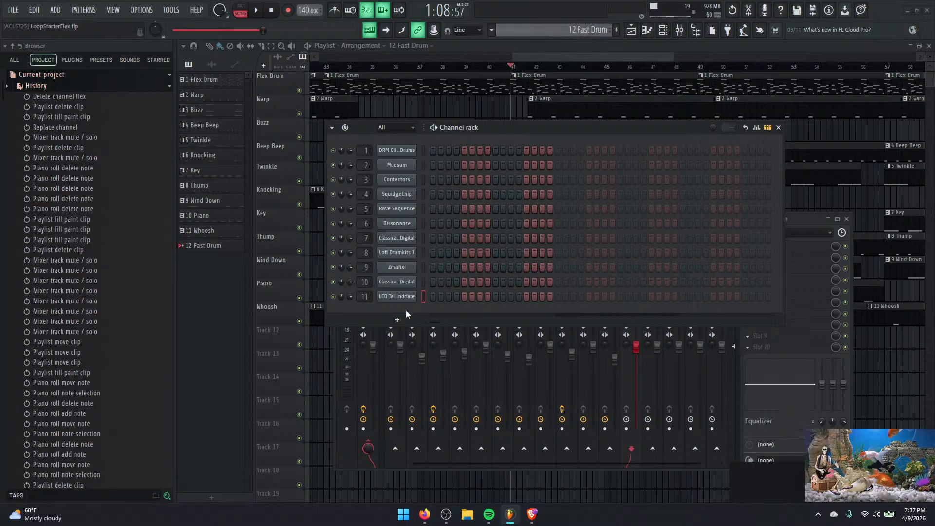
Add a new FLEX channel, close its window, and route it to mixer track 12, Fast Drum.
{"action": "left_click", "coordinate": [396, 320]}
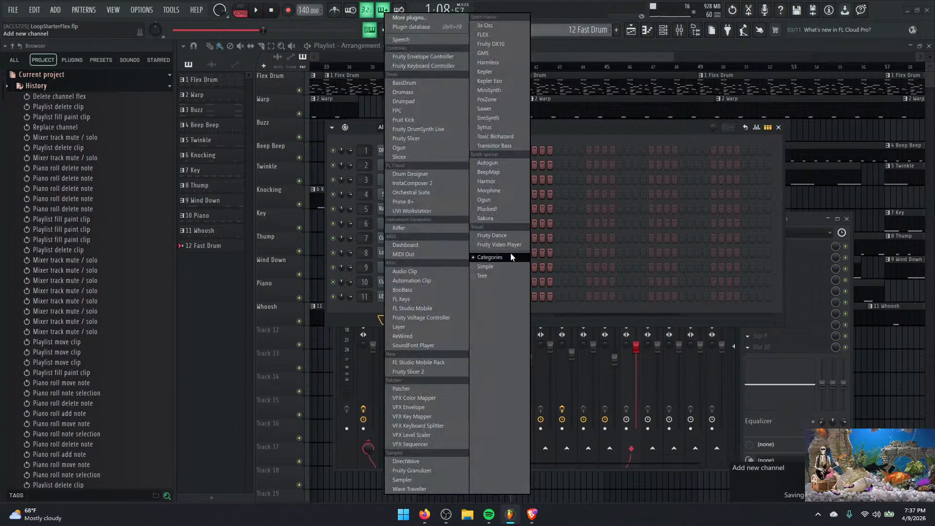
{"action": "left_click", "coordinate": [501, 35]}
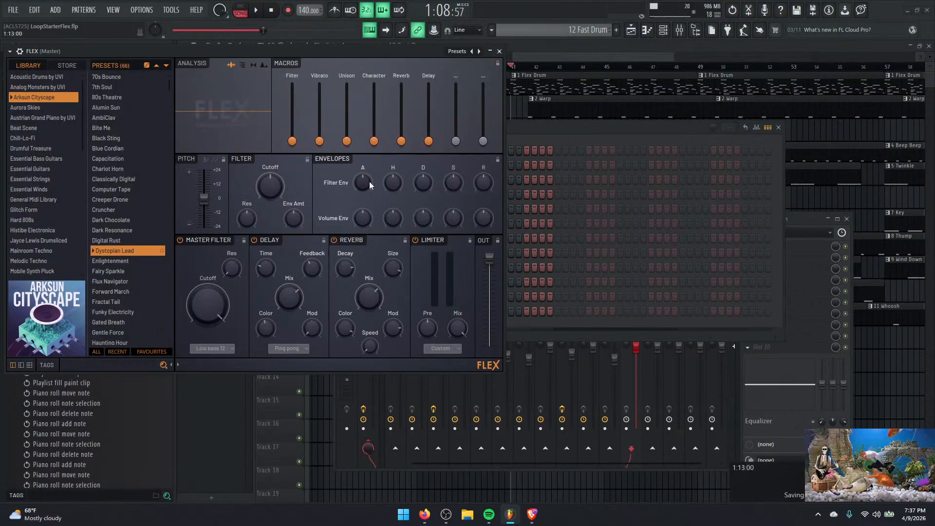
{"action": "left_click", "coordinate": [499, 51]}
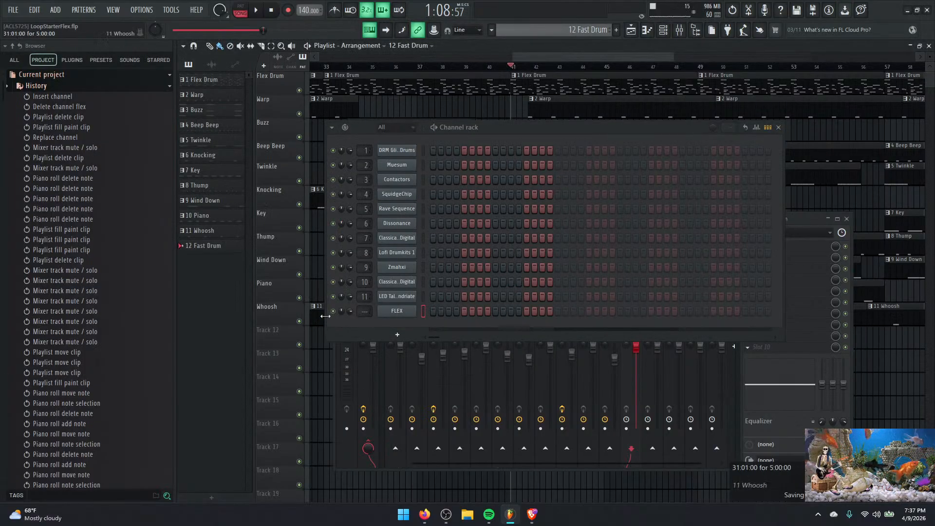
{"action": "mouse_move", "coordinate": [365, 310]}
{"action": "left_mouse_down"}
{"action": "mouse_move", "coordinate": [364, 292]}
{"action": "mouse_move", "coordinate": [364, 315]}
{"action": "left_mouse_up"}
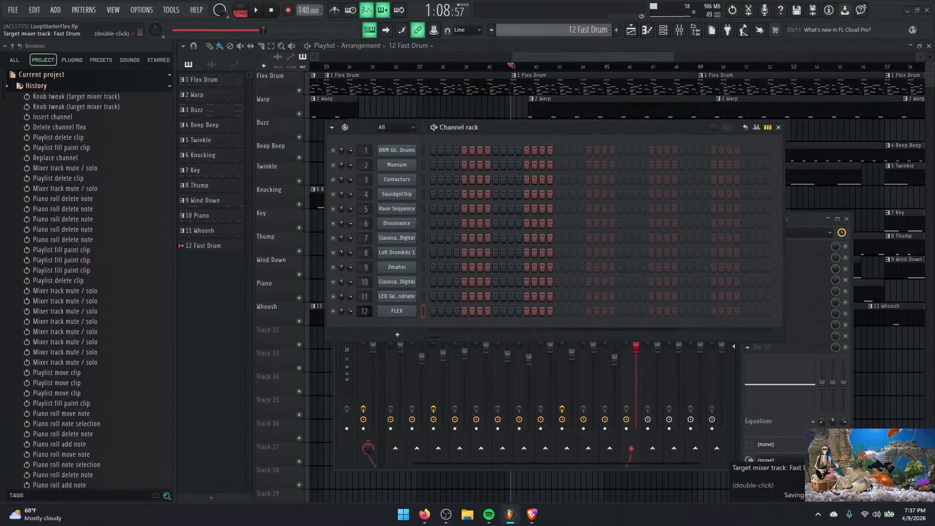
Clear the mixer and Channel rack off the playlist and place a Fast Drum clip on Track 12 at 41:05:00, extended to 3:12:00.
{"action": "left_click_drag", "start_coordinate": [683, 121], "coordinate": [652, 408]}
{"action": "key", "text": "space"}
{"action": "key", "text": "space"}
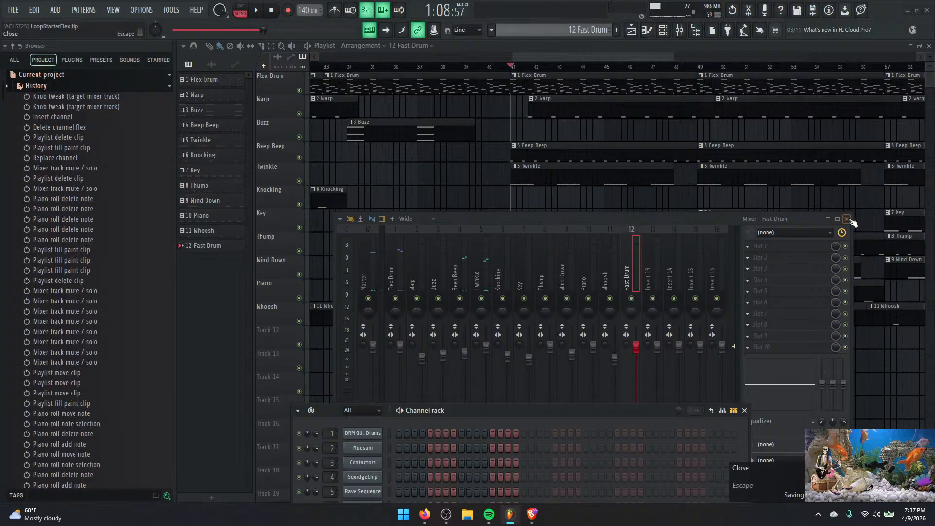
{"action": "left_click", "coordinate": [846, 218]}
{"action": "left_click", "coordinate": [522, 333]}
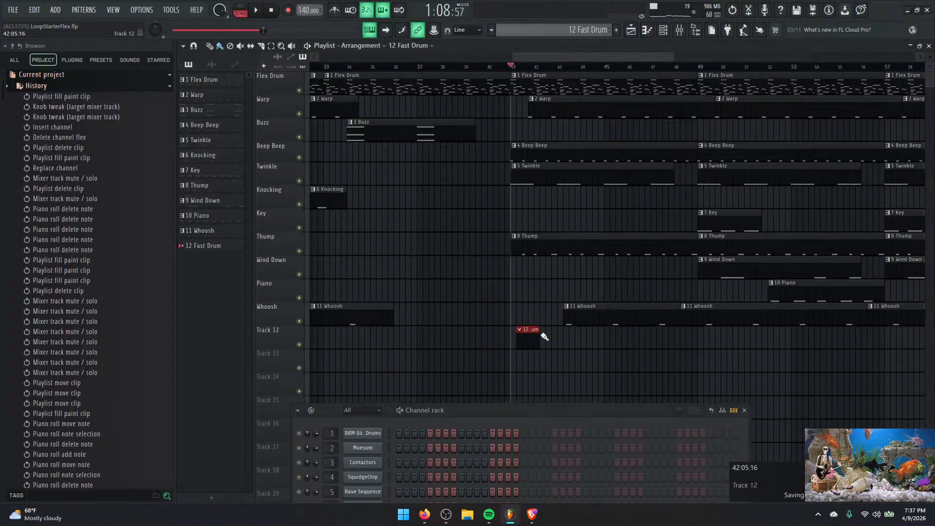
{"action": "left_click_drag", "start_coordinate": [537, 331], "coordinate": [611, 328]}
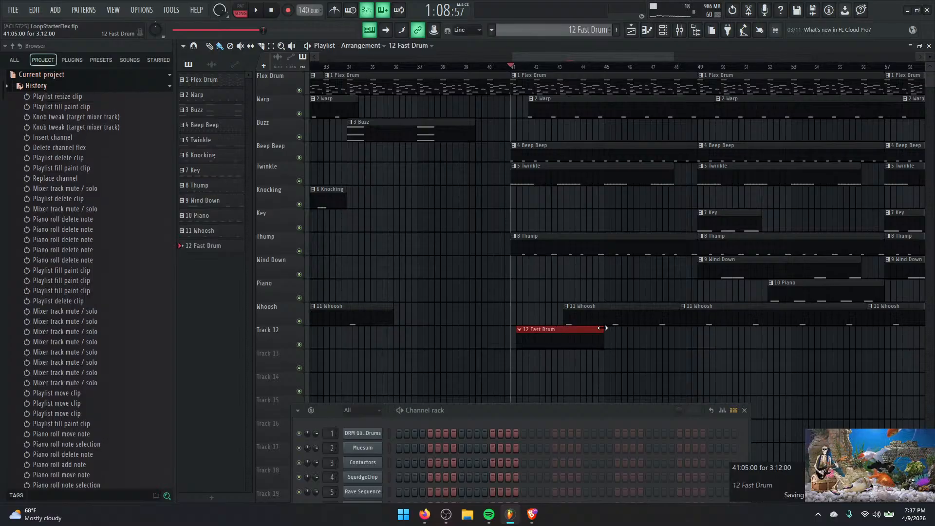
Bring the Channel rack back into view, open FLEX on channel 12, and play the arrangement from bar 41.
{"action": "key", "text": "space"}
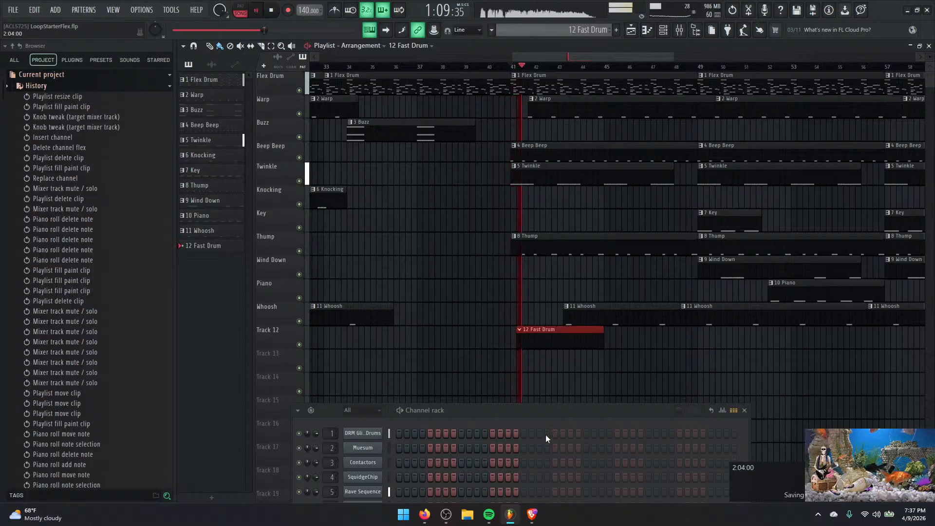
{"action": "left_click_drag", "start_coordinate": [543, 408], "coordinate": [557, 136]}
{"action": "key", "text": "space"}
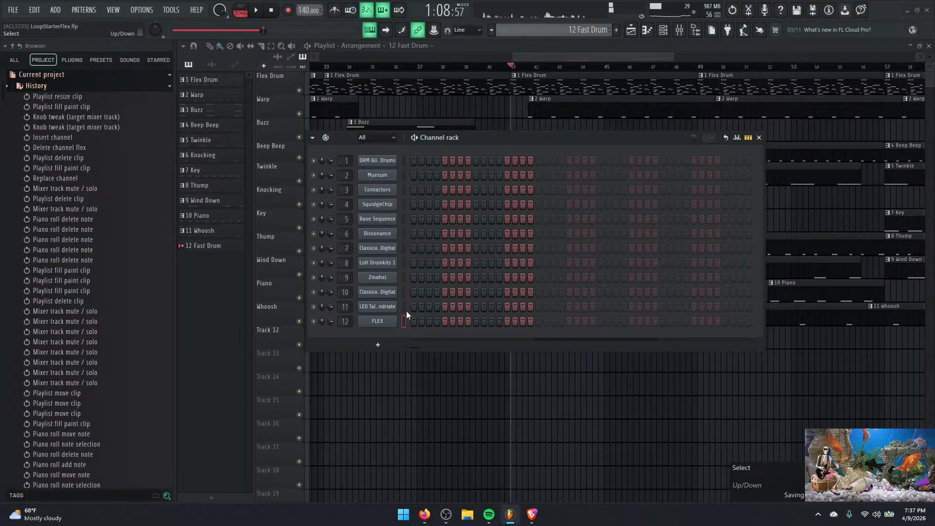
{"action": "left_click", "coordinate": [379, 321]}
{"action": "left_click_drag", "start_coordinate": [399, 51], "coordinate": [722, 120]}
{"action": "key", "text": "space"}
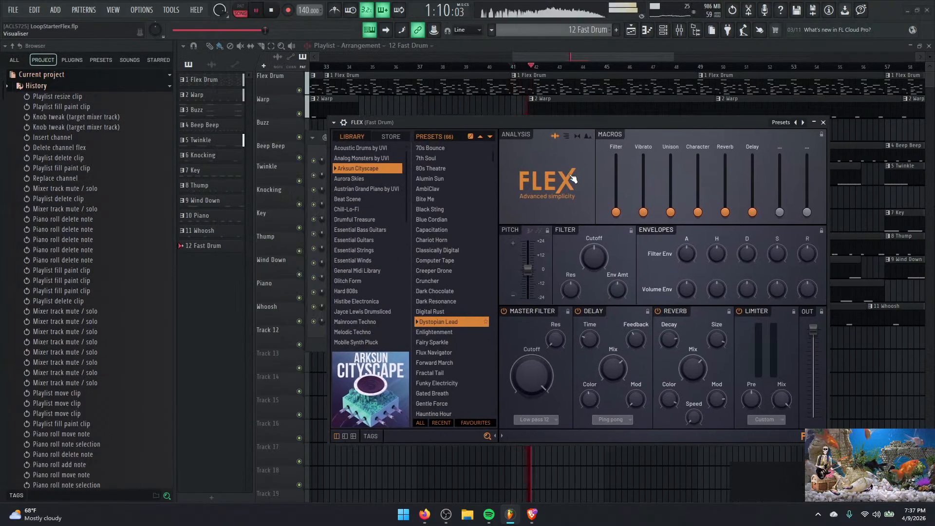
{"action": "key", "text": "space"}
Add a G#3 note at the start of the FLEX piano roll, lengthen it to one full bar, and play it in the arrangement.
{"action": "left_click", "coordinate": [334, 122]}
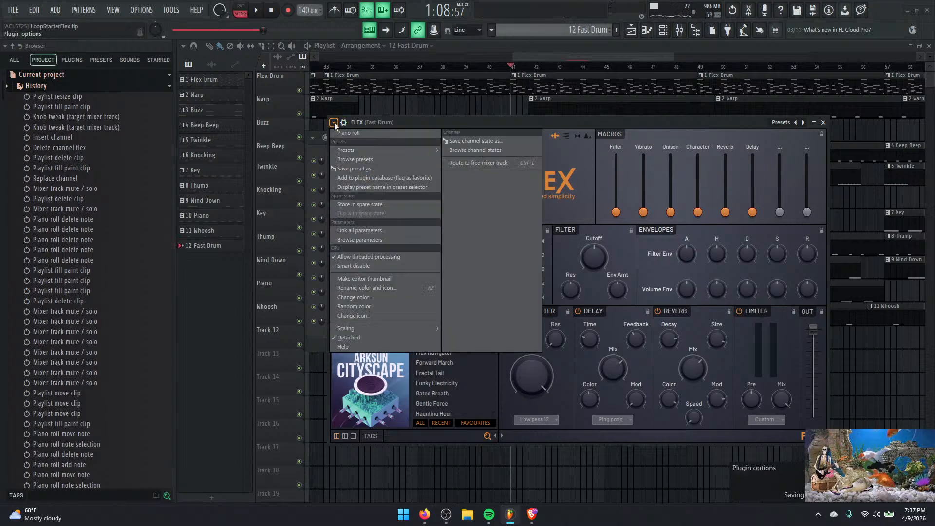
{"action": "left_click", "coordinate": [347, 134]}
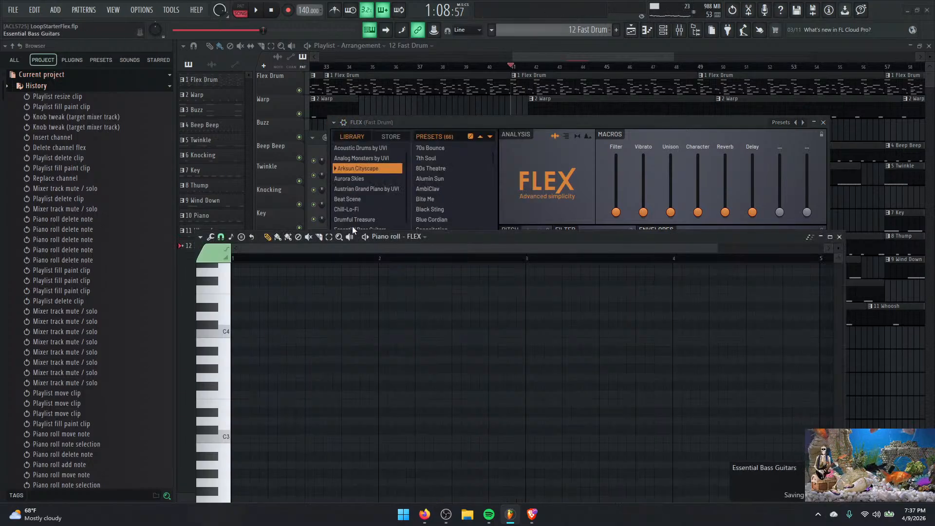
{"action": "left_click", "coordinate": [236, 368]}
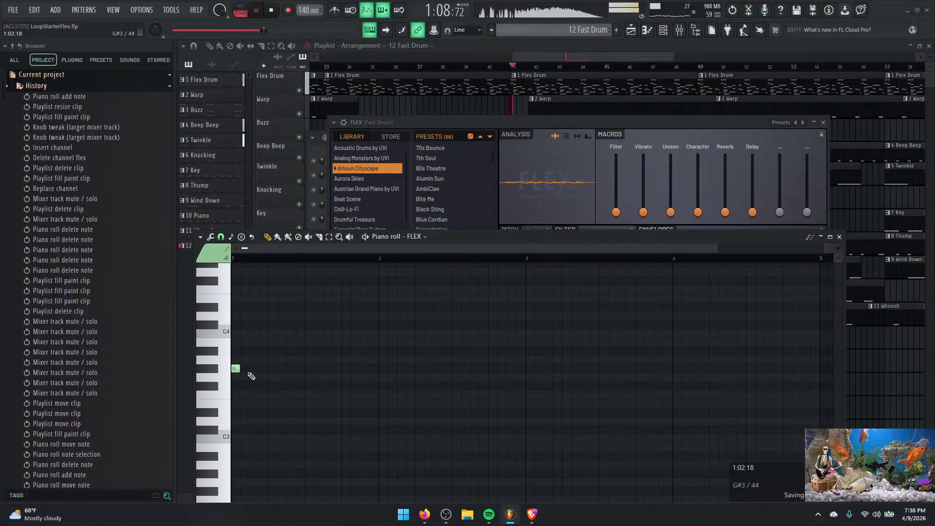
{"action": "key", "text": "space"}
{"action": "key", "text": "space"}
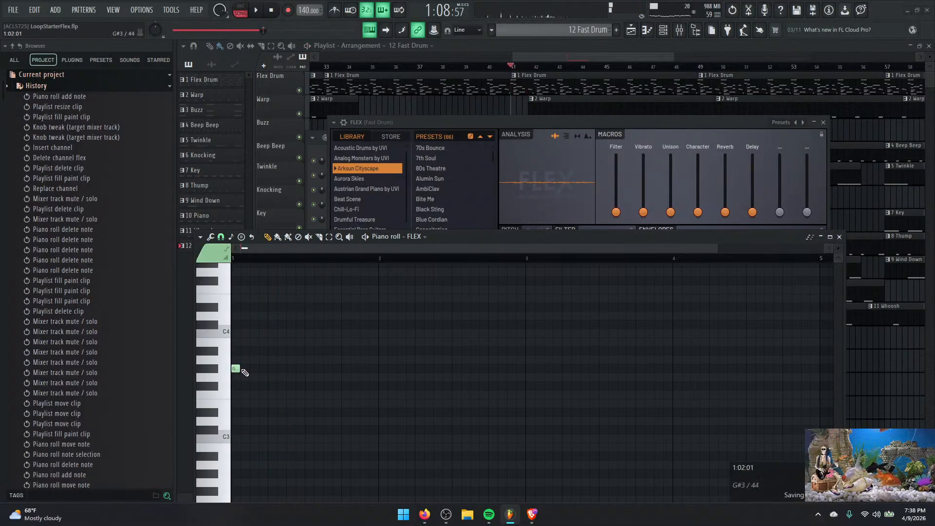
{"action": "left_click_drag", "start_coordinate": [240, 368], "coordinate": [364, 364]}
{"action": "key", "text": "space"}
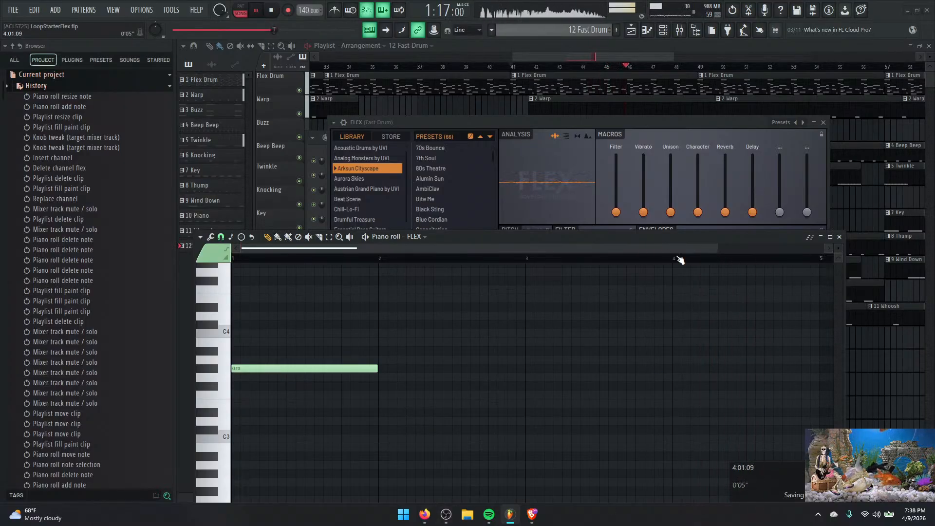
Stop playback and close the piano roll, FLEX and Channel rack windows.
{"action": "left_click", "coordinate": [839, 237]}
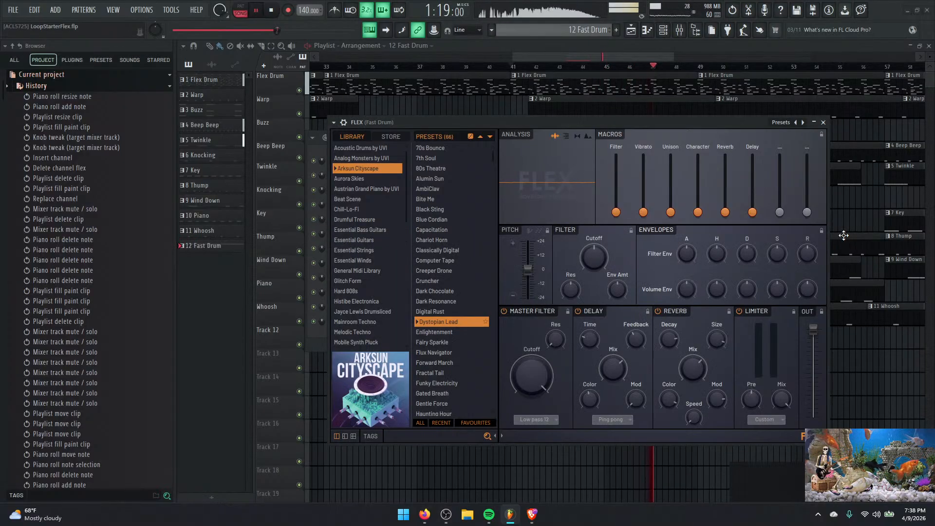
{"action": "key", "text": "space"}
{"action": "left_click", "coordinate": [823, 122]}
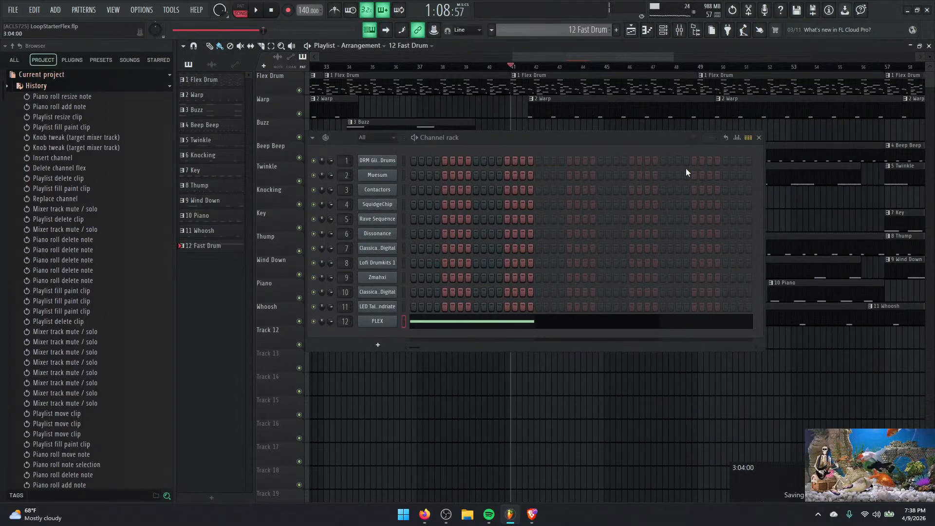
{"action": "left_click", "coordinate": [759, 138]}
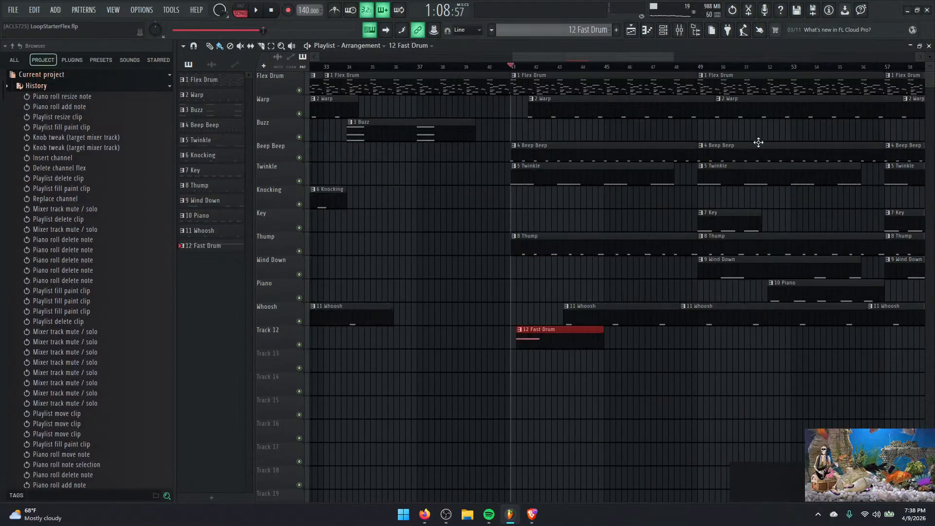
Add a second Fast Drum clip on Track 12 and move it to start at bar 47.
{"action": "left_click", "coordinate": [570, 335]}
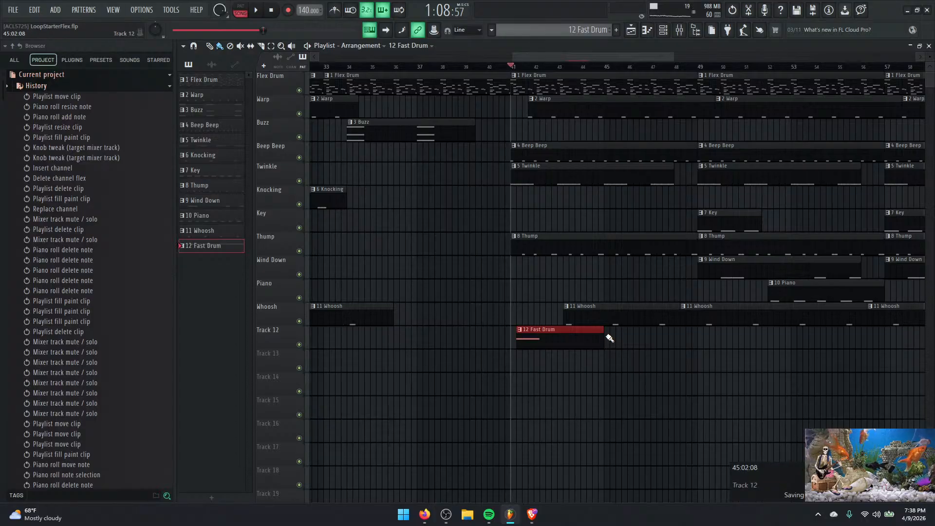
{"action": "left_click", "coordinate": [610, 338]}
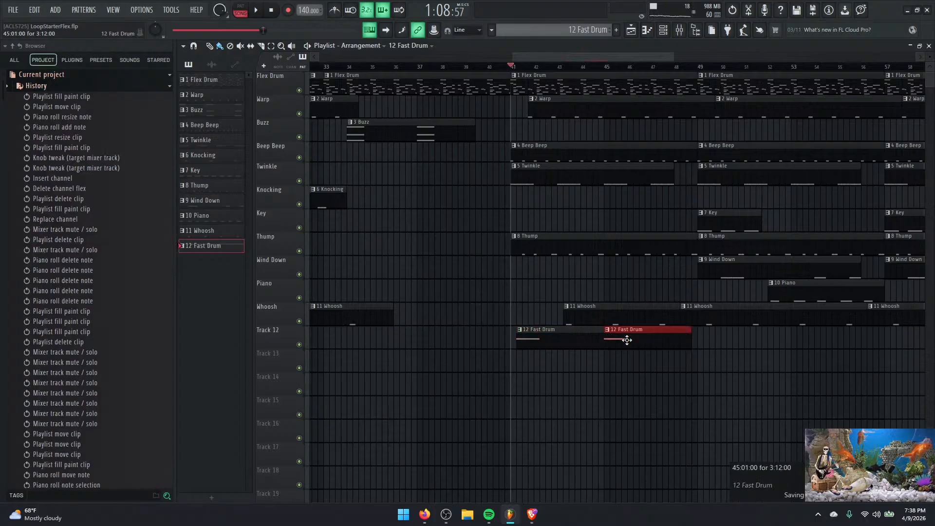
{"action": "left_click", "coordinate": [696, 335]}
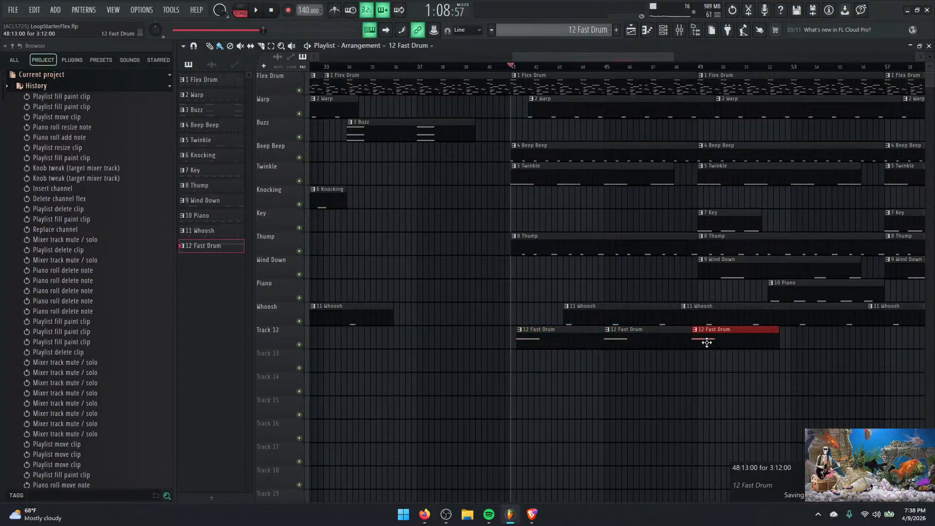
{"action": "right_click", "coordinate": [740, 338]}
{"action": "mouse_move", "coordinate": [667, 342]}
{"action": "left_mouse_down"}
{"action": "mouse_move", "coordinate": [711, 341]}
{"action": "mouse_move", "coordinate": [666, 340]}
{"action": "left_mouse_up"}
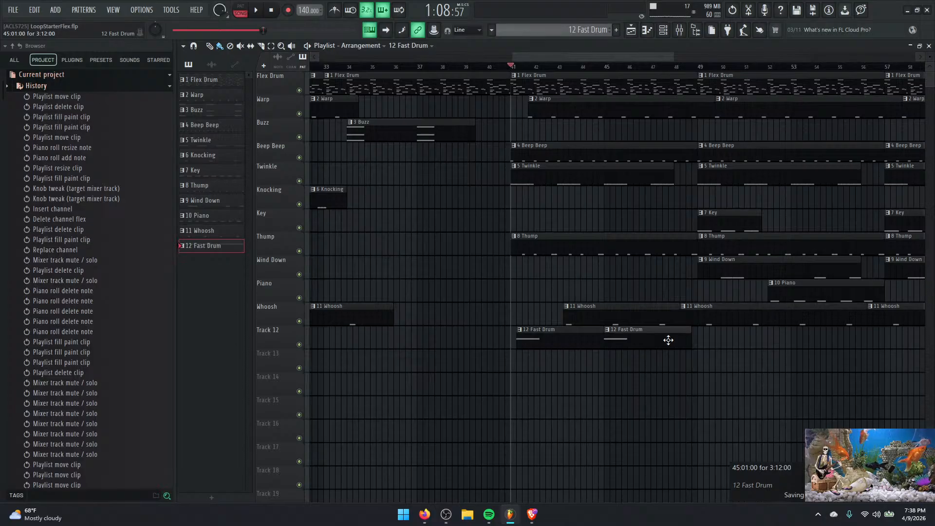
{"action": "left_click_drag", "start_coordinate": [676, 341], "coordinate": [709, 344]}
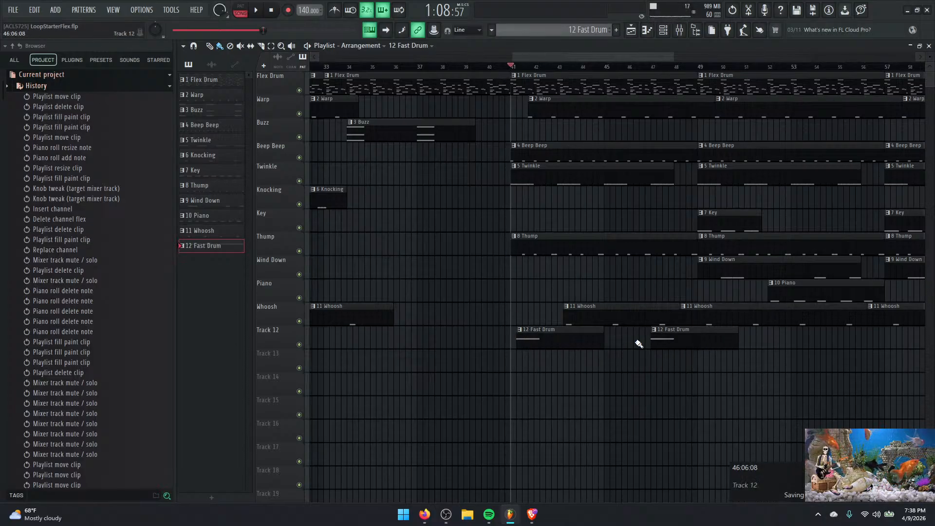
Move the second Fast Drum clip on Track 12 to start in bar 45, just after the first clip, and play from bar 41.
{"action": "left_click_drag", "start_coordinate": [680, 333], "coordinate": [641, 333]}
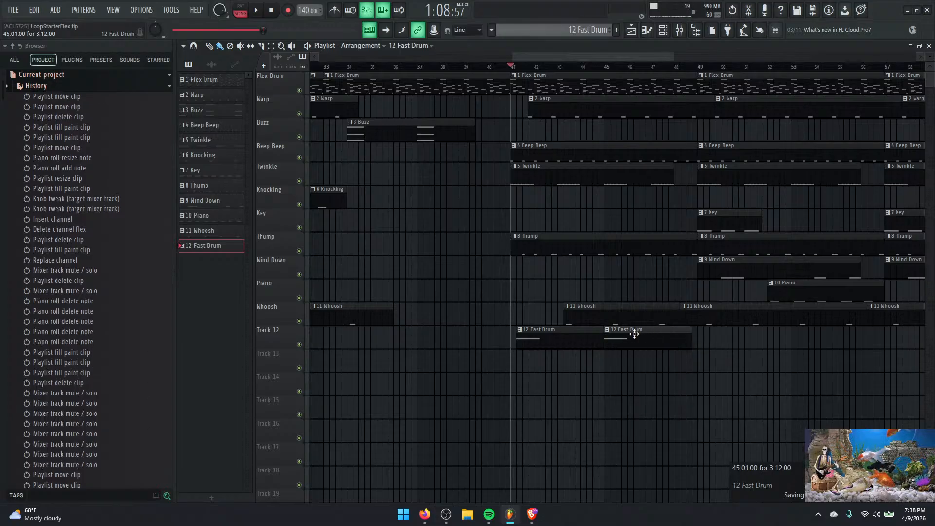
{"action": "key", "text": "space"}
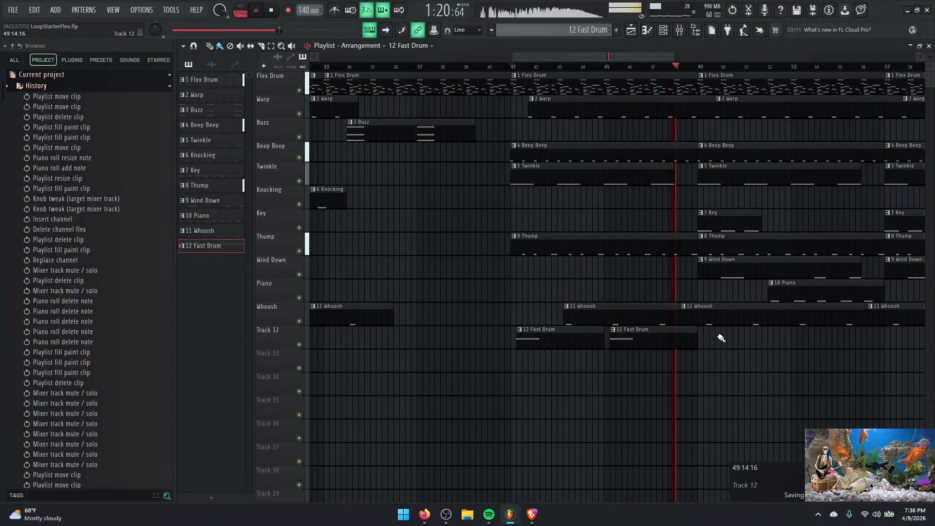
{"action": "left_click", "coordinate": [706, 329]}
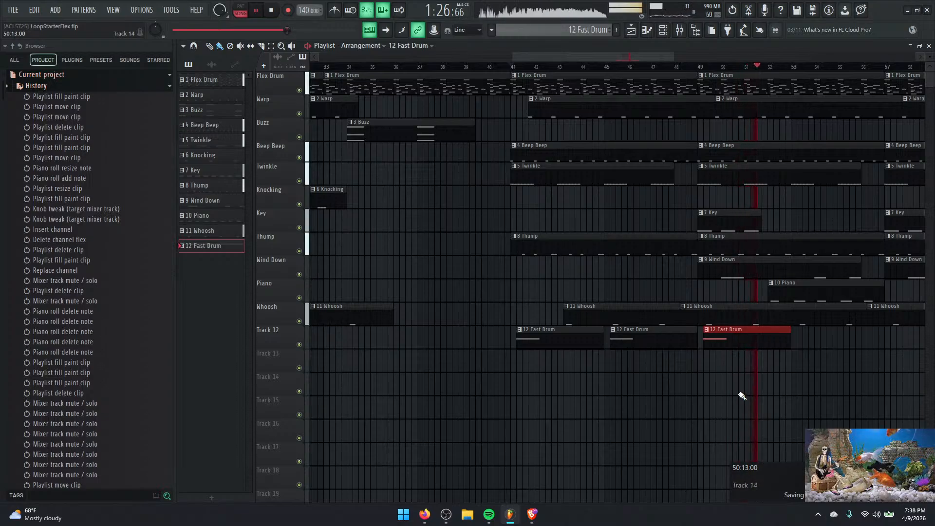
{"action": "key", "text": "space"}
{"action": "right_click", "coordinate": [745, 336]}
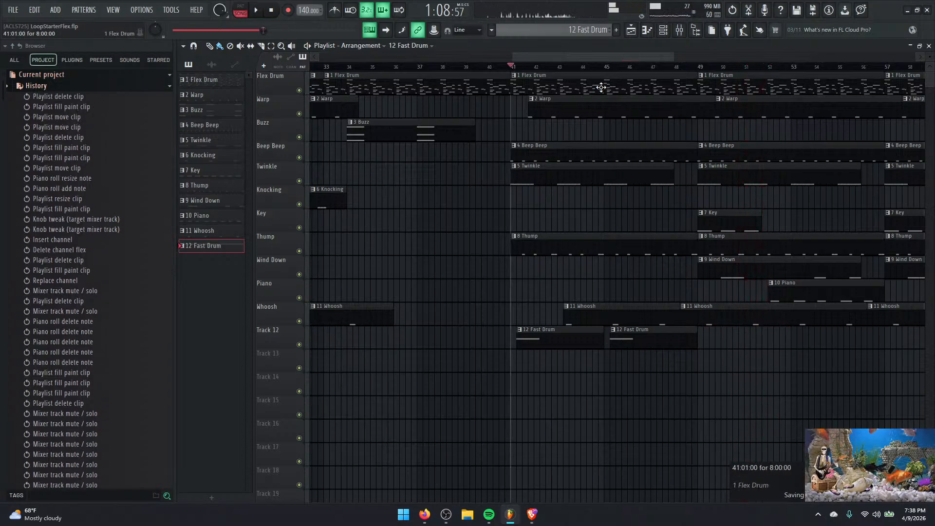
Add five more Fast Drum clips on Track 12 ahead of bar 41, starting on step 5 of bars 37, 33, 29, 25 and 21.
{"action": "left_click_drag", "start_coordinate": [607, 57], "coordinate": [534, 58]}
{"action": "left_click", "coordinate": [715, 336]}
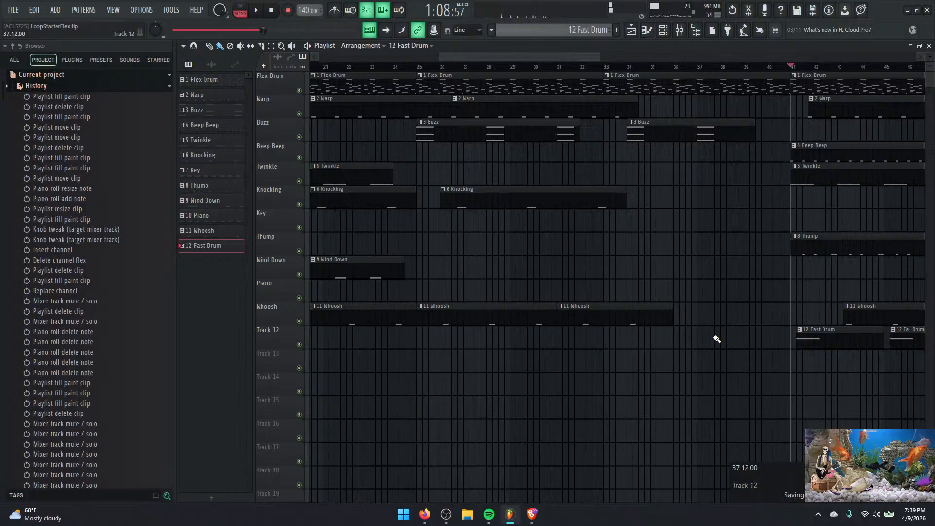
{"action": "left_click_drag", "start_coordinate": [716, 339], "coordinate": [732, 340]}
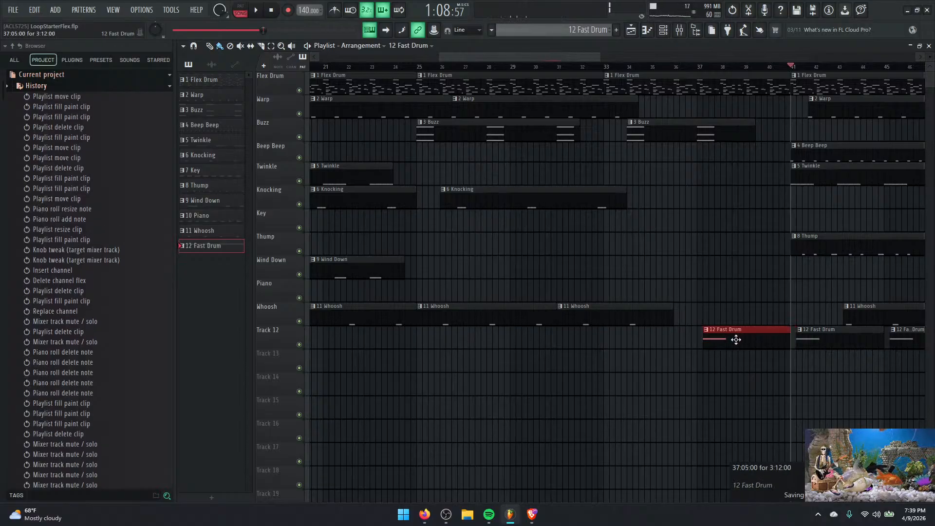
{"action": "left_click", "coordinate": [586, 338]}
{"action": "left_click_drag", "start_coordinate": [586, 338], "coordinate": [619, 337]}
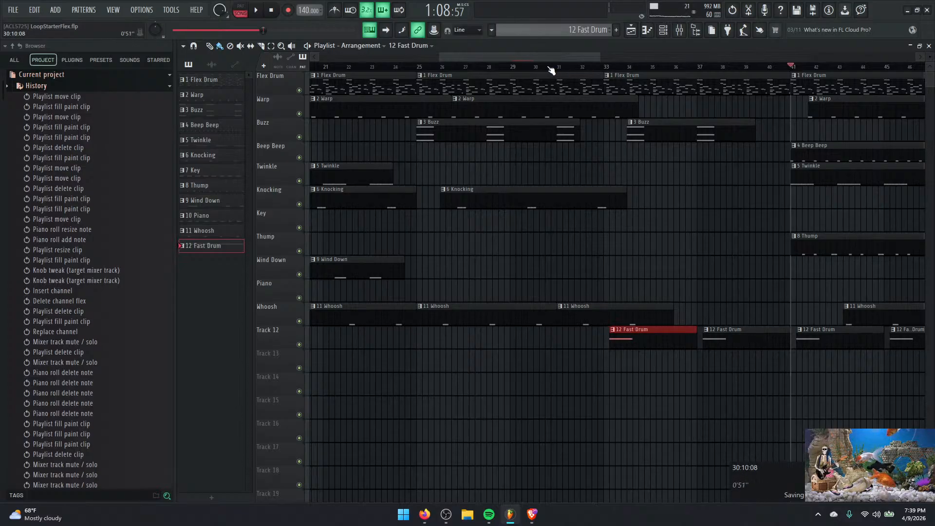
{"action": "left_click", "coordinate": [453, 346]}
{"action": "left_click_drag", "start_coordinate": [453, 347], "coordinate": [544, 343]}
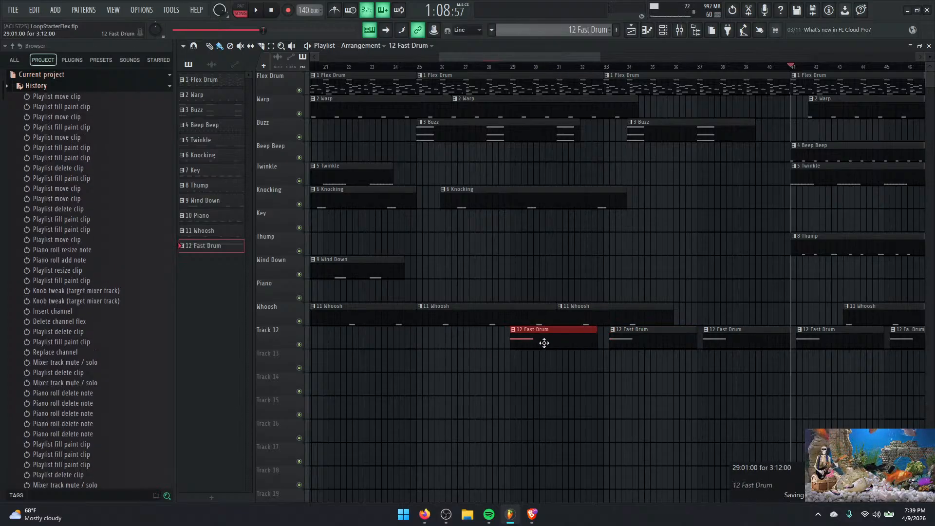
{"action": "left_click", "coordinate": [361, 344]}
{"action": "left_click_drag", "start_coordinate": [361, 344], "coordinate": [444, 345]}
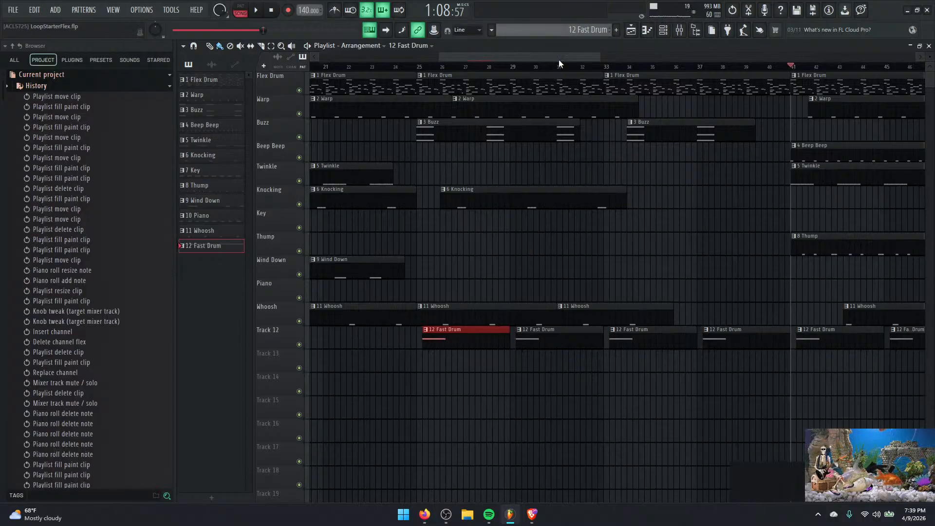
{"action": "scroll", "coordinate": [511, 58], "scroll_direction": "left", "scroll_amount": 10}
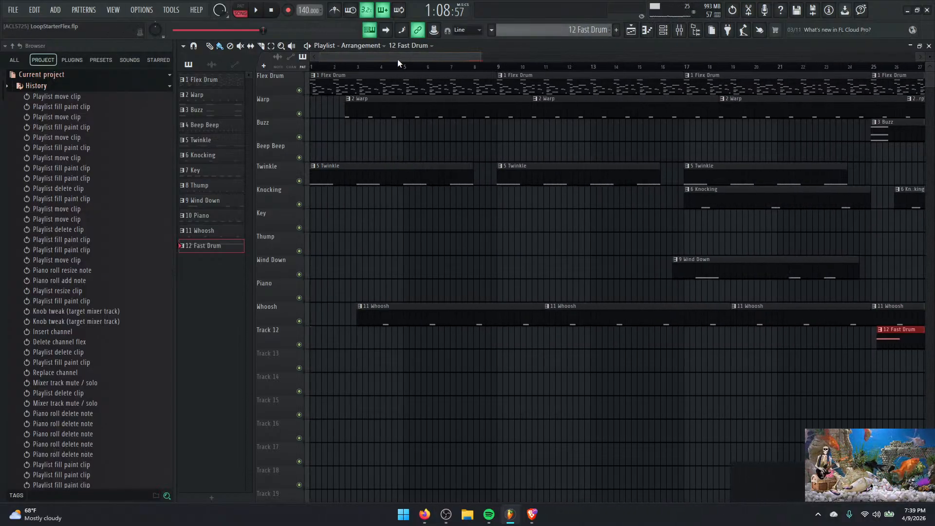
{"action": "left_click_drag", "start_coordinate": [398, 60], "coordinate": [553, 62]}
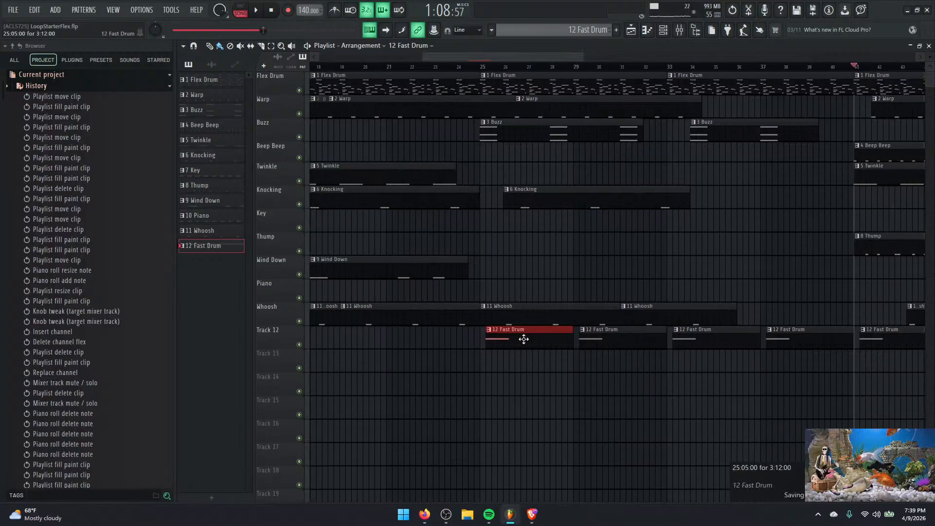
{"action": "left_click", "coordinate": [390, 336]}
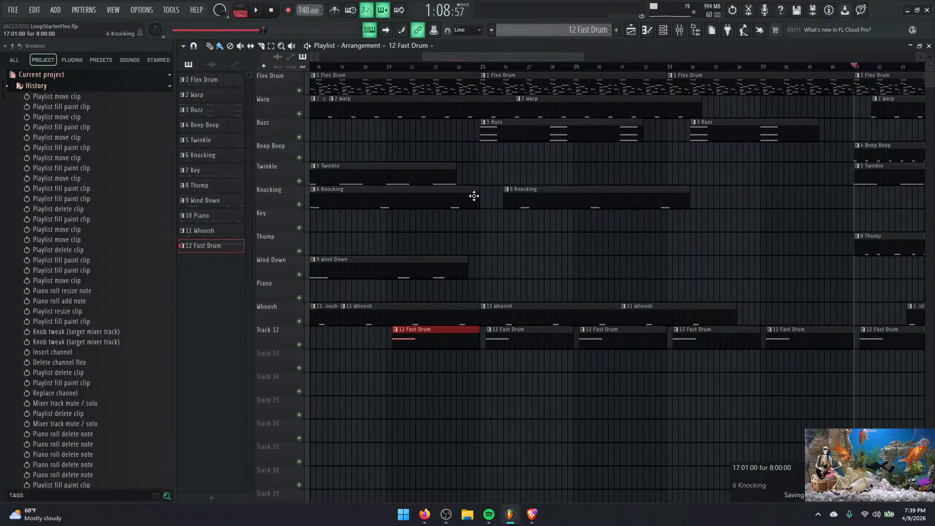
Play the arrangement from late in bar 20 to hear the Fast Drum clips, and stop playback.
{"action": "left_click_drag", "start_coordinate": [488, 54], "coordinate": [458, 55]}
{"action": "left_click", "coordinate": [495, 66]}
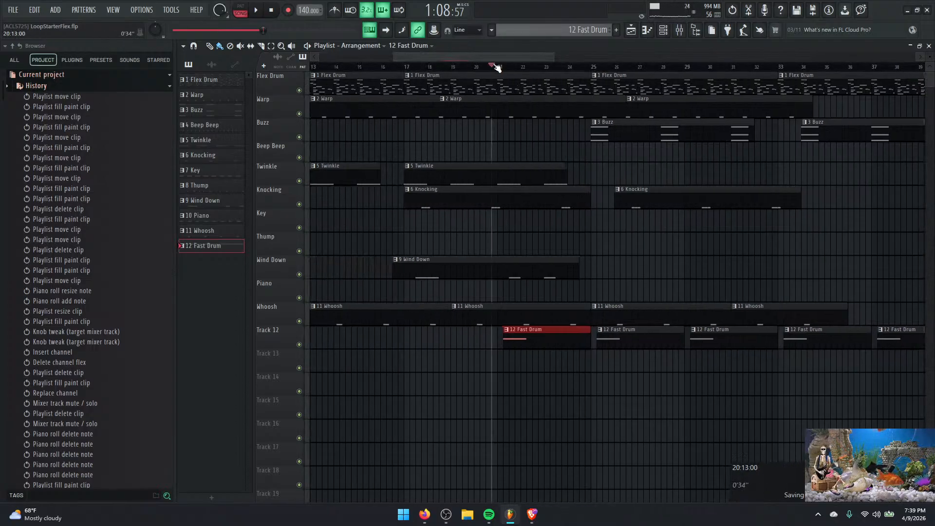
{"action": "key", "text": "space"}
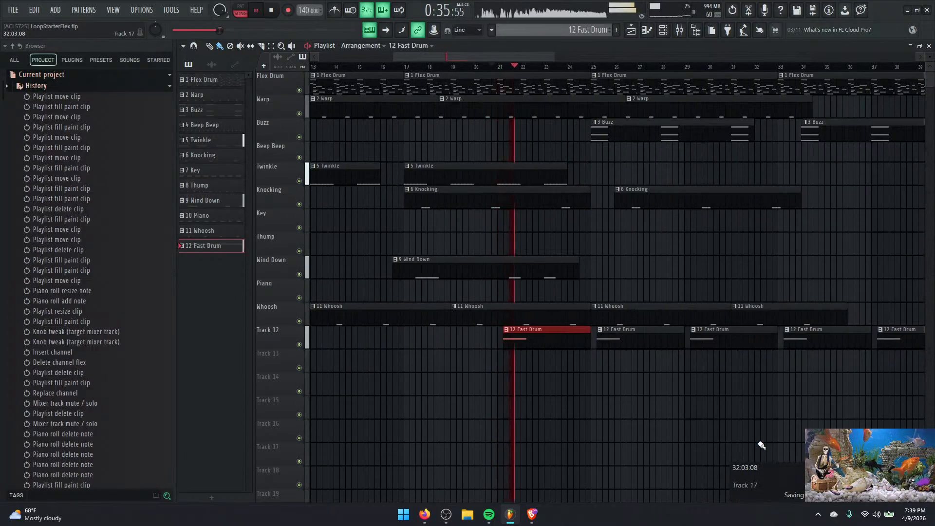
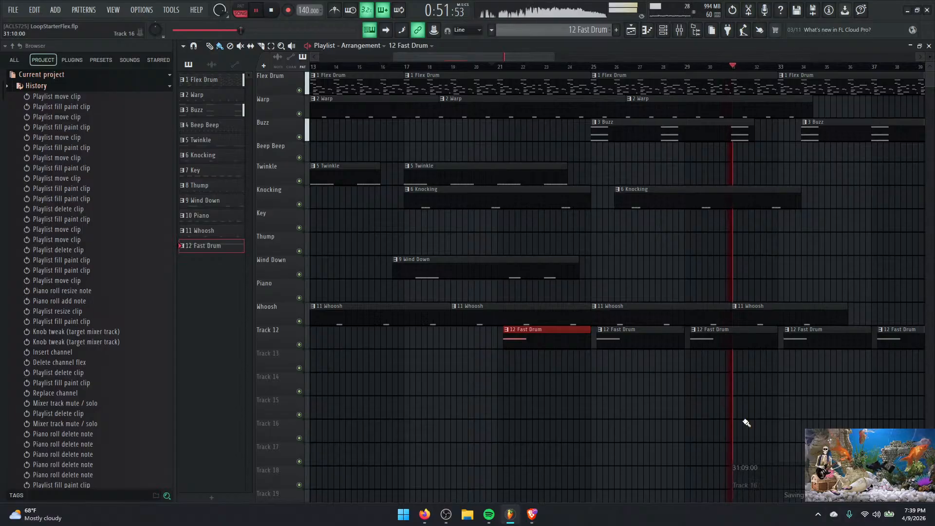
{"action": "key", "text": "space"}
Add a one-bar C4 note at bar 4 of the channel 12 FLEX piano roll, audition it, and close the piano roll and Channel rack.
{"action": "left_click", "coordinate": [668, 33]}
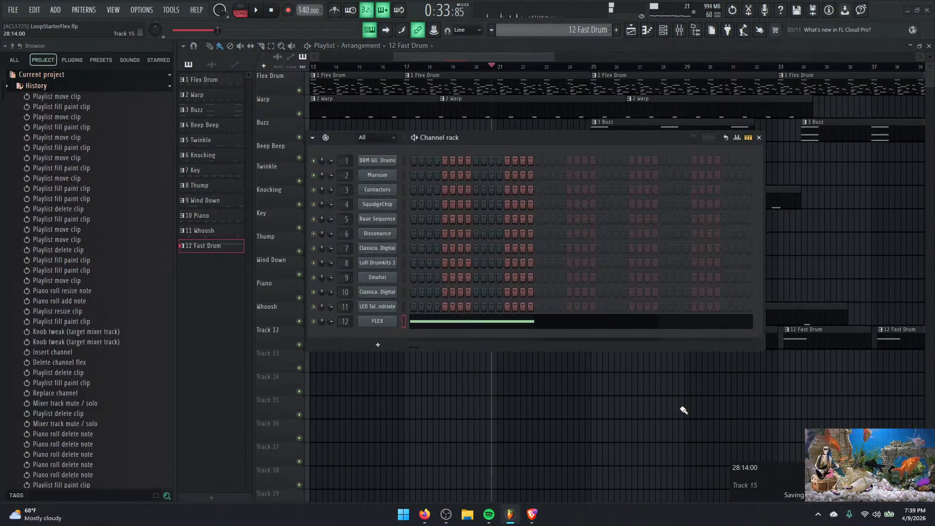
{"action": "left_click", "coordinate": [534, 327]}
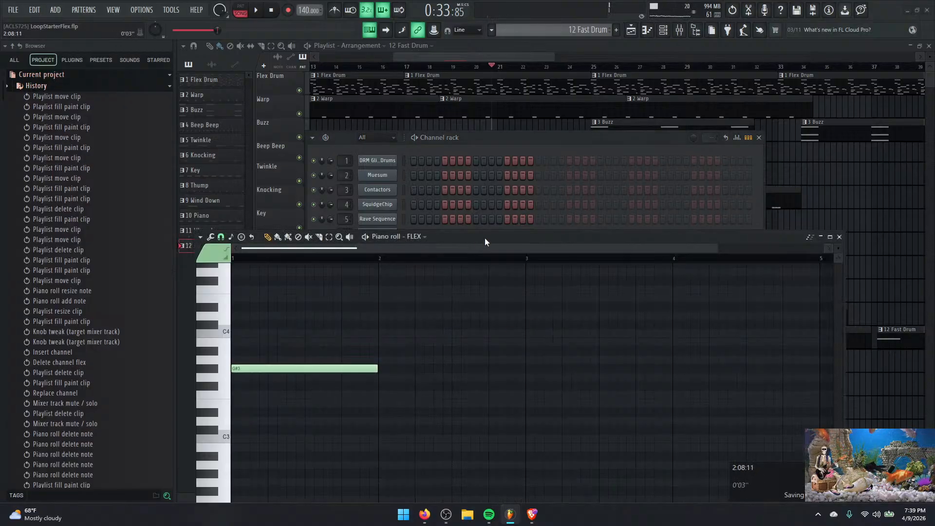
{"action": "left_click_drag", "start_coordinate": [485, 239], "coordinate": [509, 112]}
{"action": "mouse_move", "coordinate": [512, 76]}
{"action": "left_mouse_down"}
{"action": "mouse_move", "coordinate": [528, 76]}
{"action": "mouse_move", "coordinate": [516, 74]}
{"action": "left_mouse_up"}
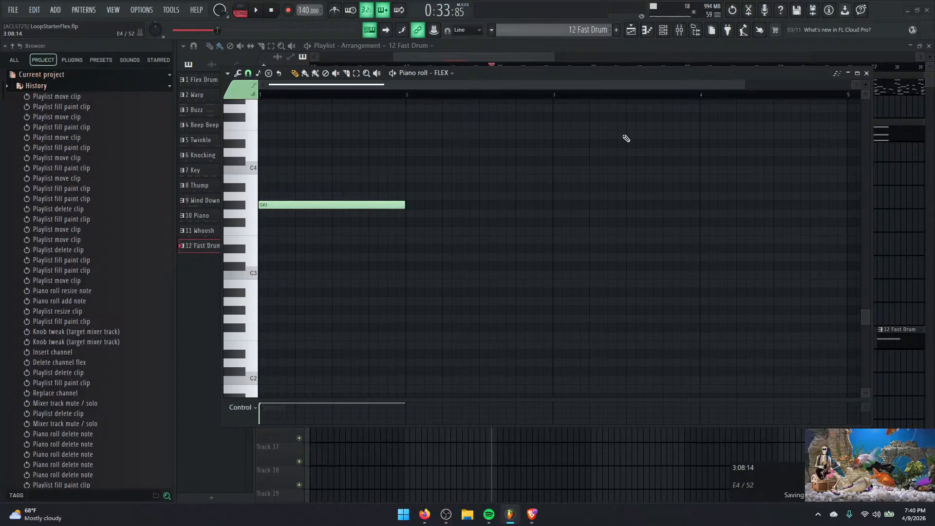
{"action": "left_click_drag", "start_coordinate": [746, 84], "coordinate": [926, 79]}
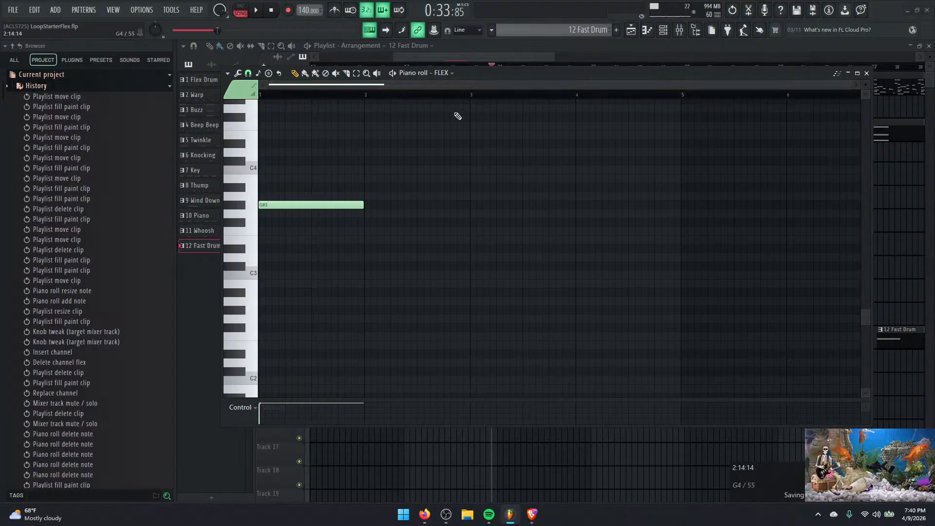
{"action": "left_click", "coordinate": [475, 171]}
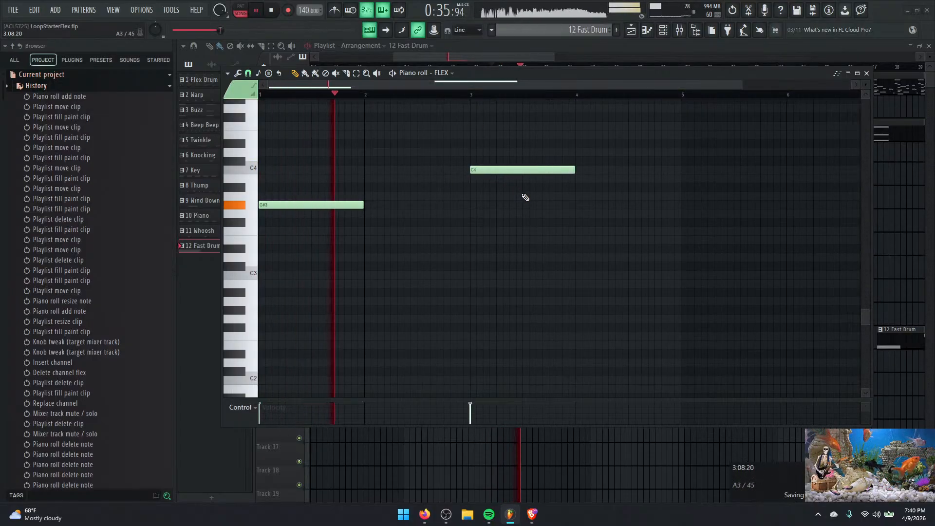
{"action": "left_click_drag", "start_coordinate": [504, 171], "coordinate": [610, 176]}
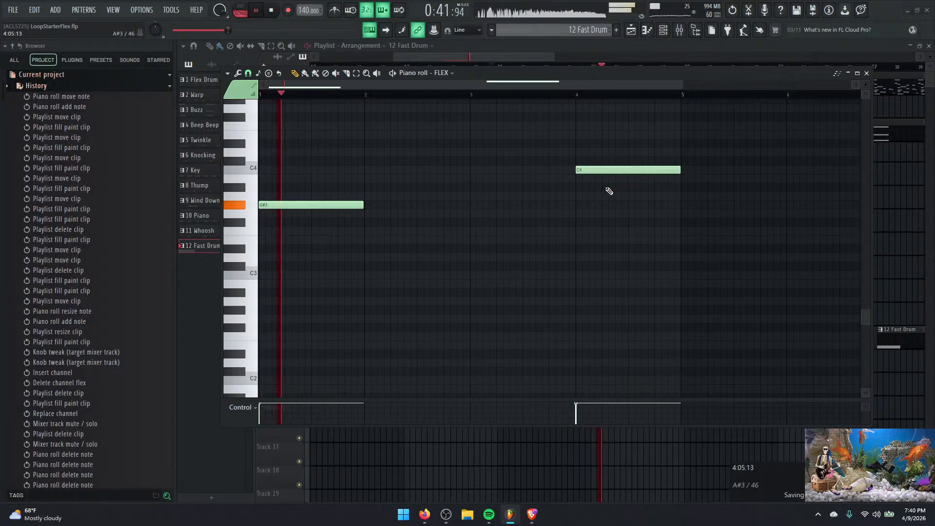
{"action": "key", "text": "space"}
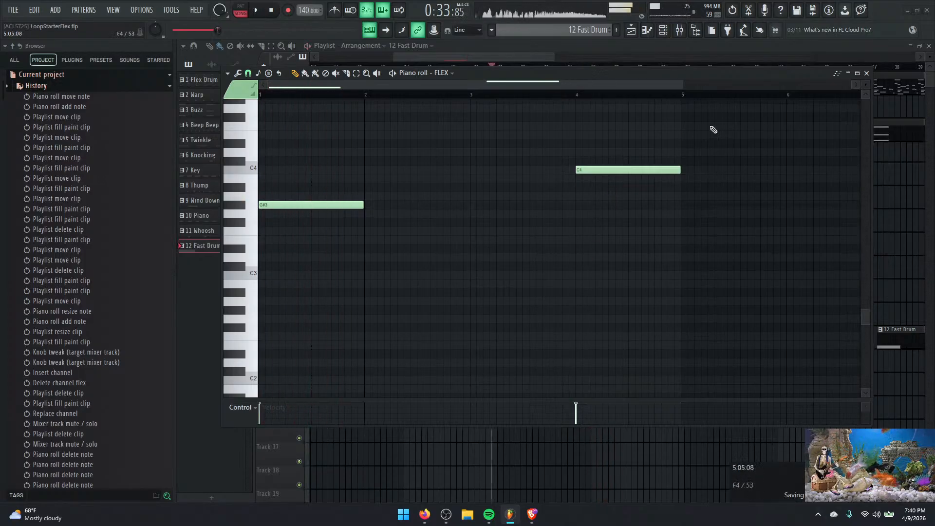
{"action": "left_click", "coordinate": [867, 73]}
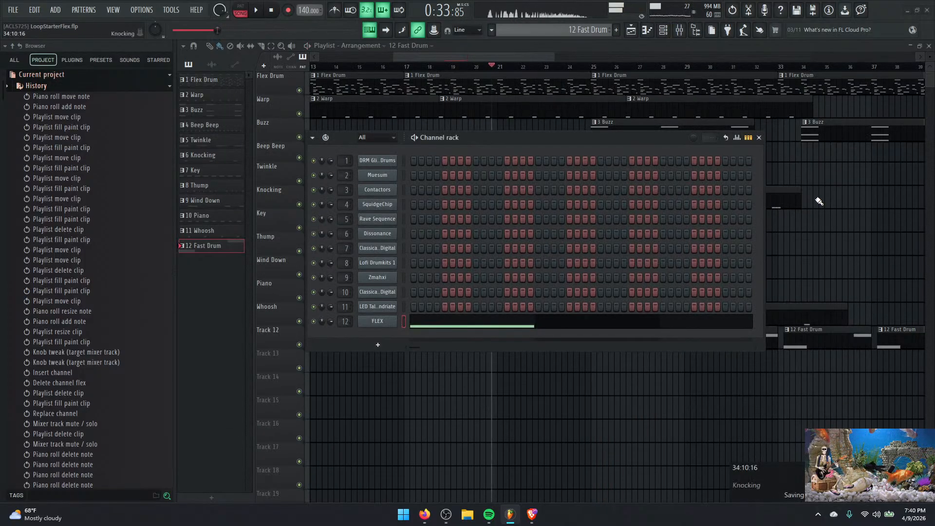
{"action": "left_click", "coordinate": [759, 139]}
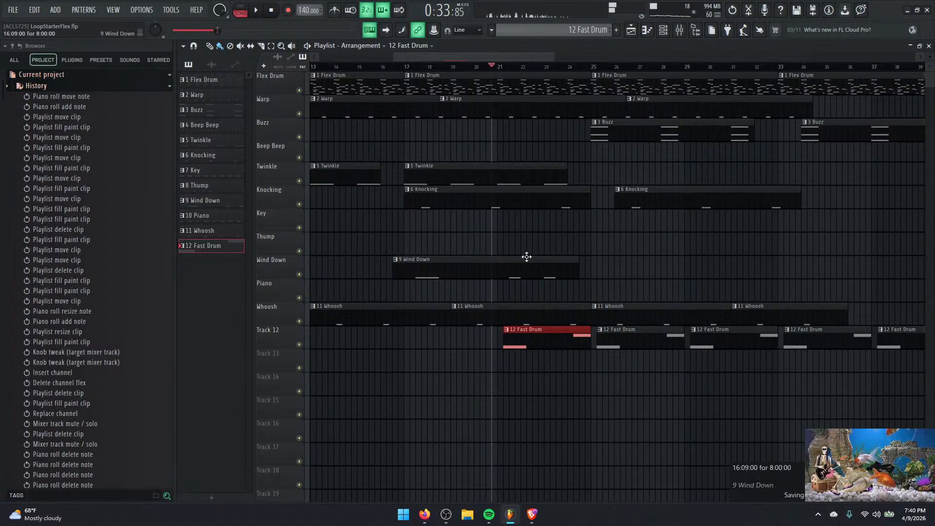
Delete the Fast Drum clip in bar 25 on Track 12 while playing from bar 20, replay the section and stop.
{"action": "key", "text": "space"}
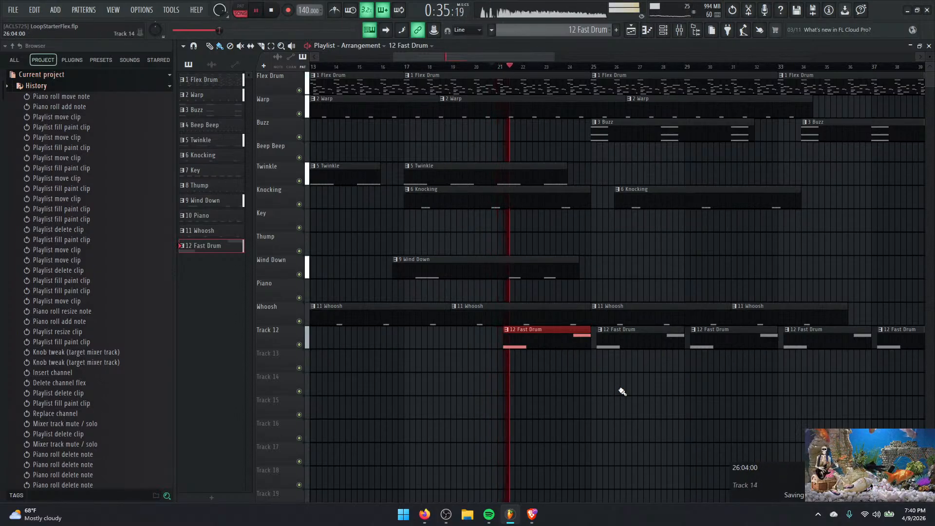
{"action": "right_click", "coordinate": [638, 347]}
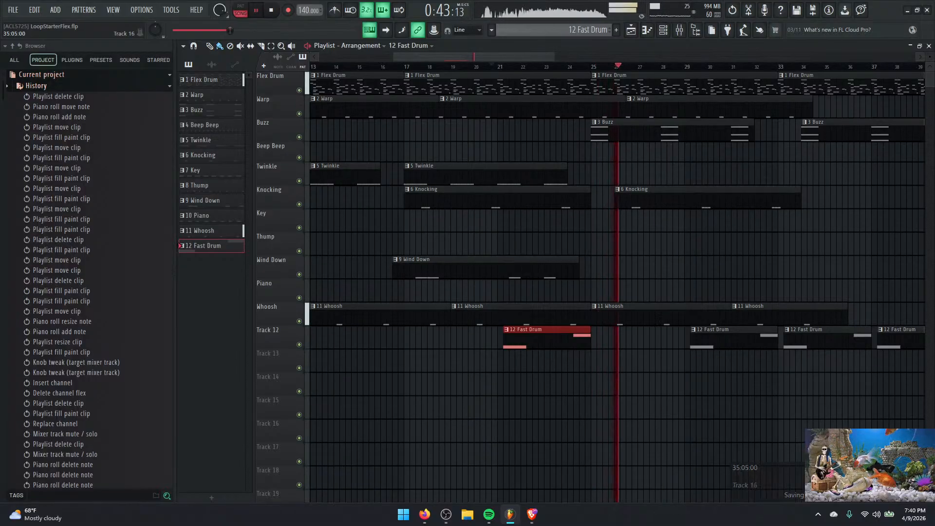
{"action": "key", "text": "space"}
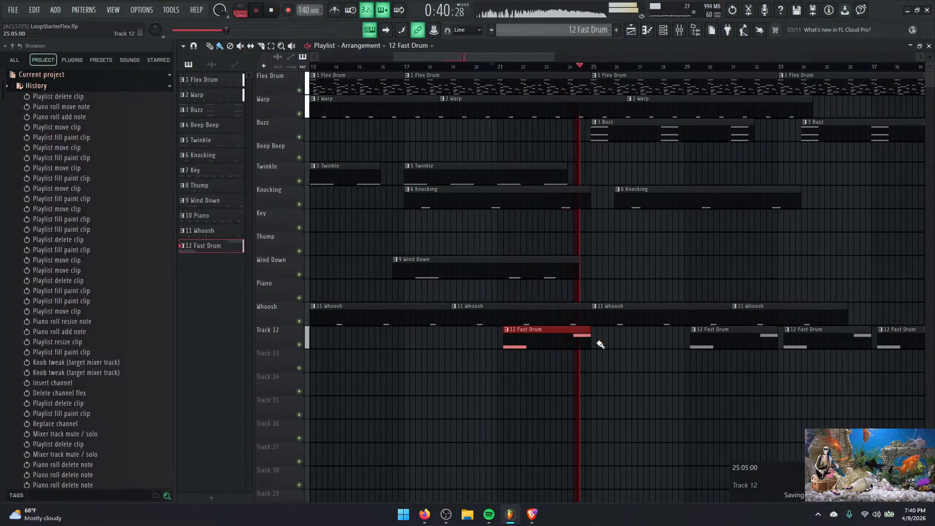
{"action": "key", "text": "space"}
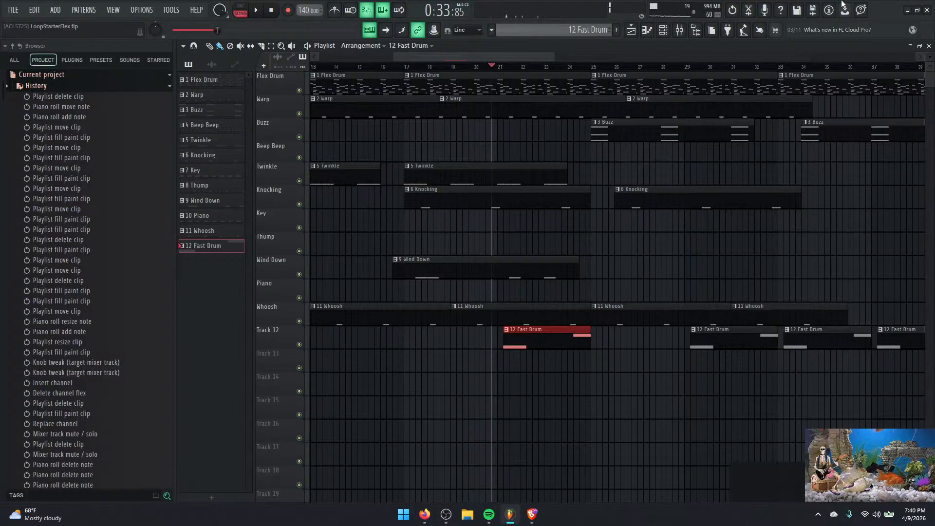
Reopen the channel 12 FLEX piano roll and lengthen the C4 note at bar 4 to one and a half bars during playback.
{"action": "left_click", "coordinate": [684, 32]}
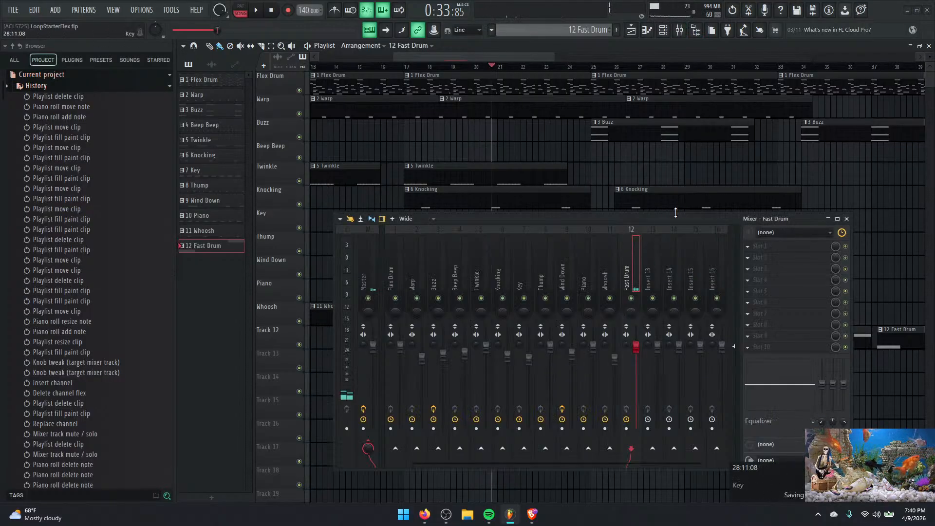
{"action": "left_click", "coordinate": [665, 33]}
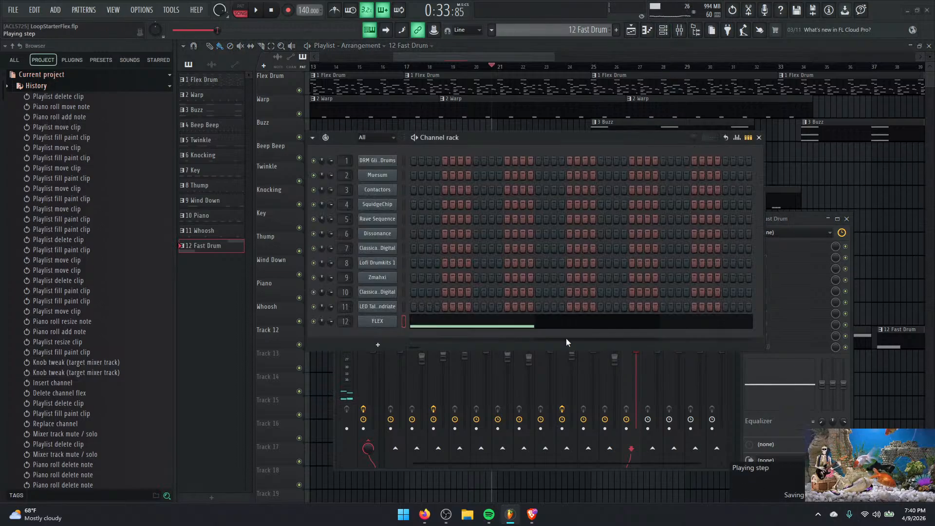
{"action": "left_click", "coordinate": [549, 326]}
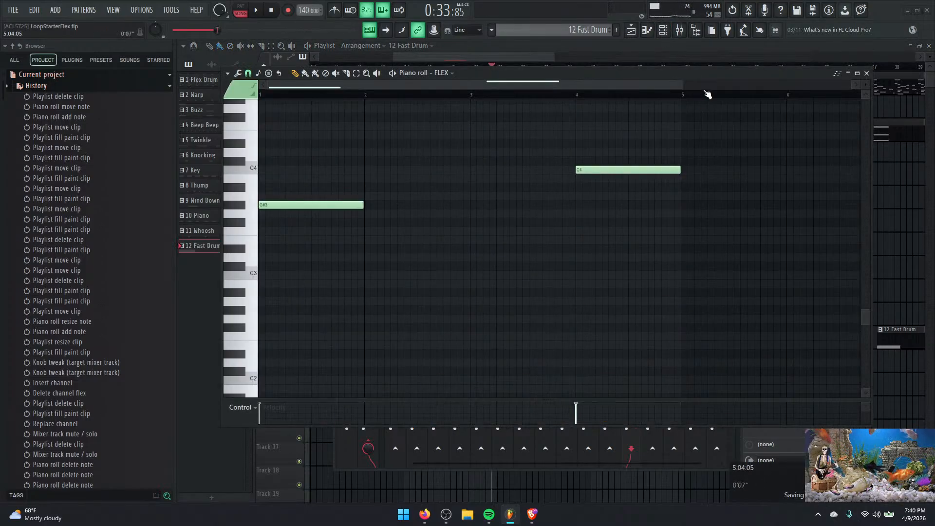
{"action": "left_click_drag", "start_coordinate": [681, 84], "coordinate": [904, 73]}
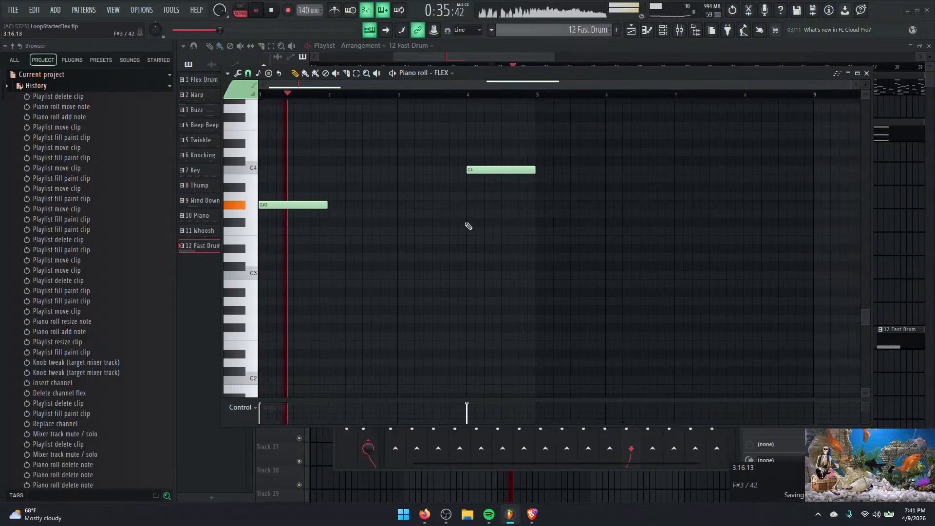
{"action": "left_click_drag", "start_coordinate": [534, 170], "coordinate": [571, 172]}
Add a G#3 note at bar 7 of the FLEX piano roll and set its length to one bar.
{"action": "left_click", "coordinate": [546, 171]}
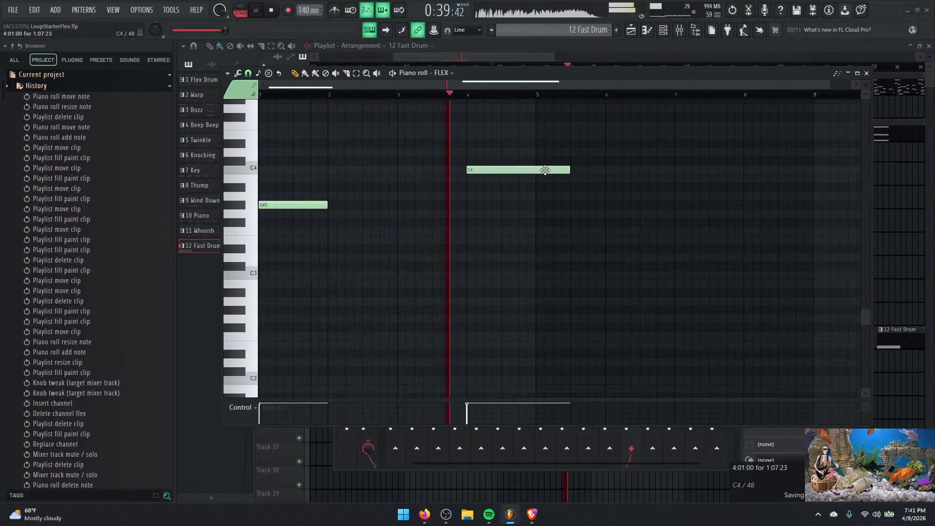
{"action": "left_click", "coordinate": [677, 208]}
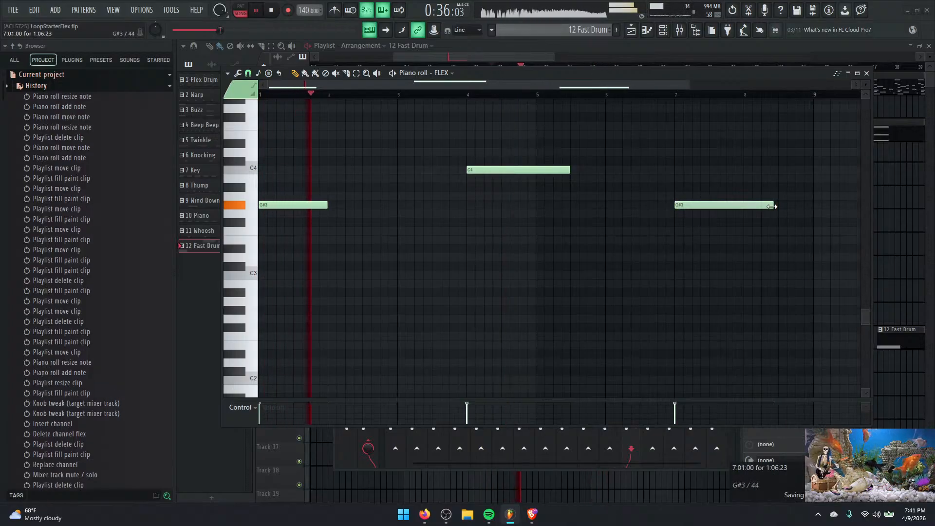
{"action": "left_click_drag", "start_coordinate": [776, 204], "coordinate": [743, 206]}
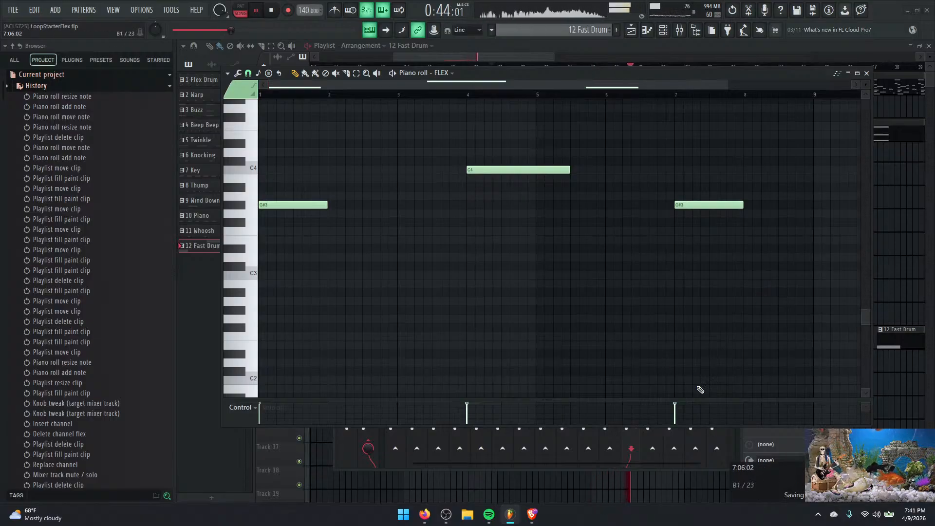
Close the FLEX piano roll, the Channel rack and the Mixer to clear the playlist.
{"action": "left_click", "coordinate": [866, 73]}
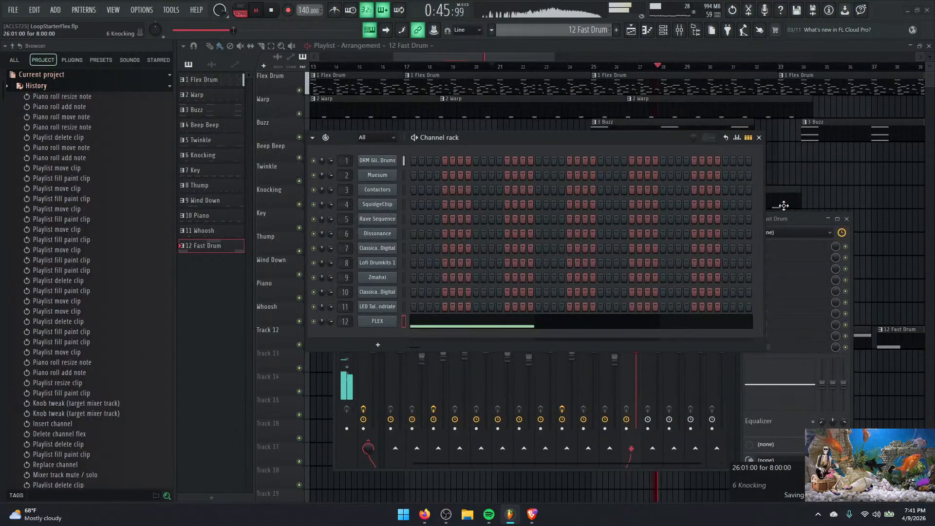
{"action": "left_click", "coordinate": [759, 138]}
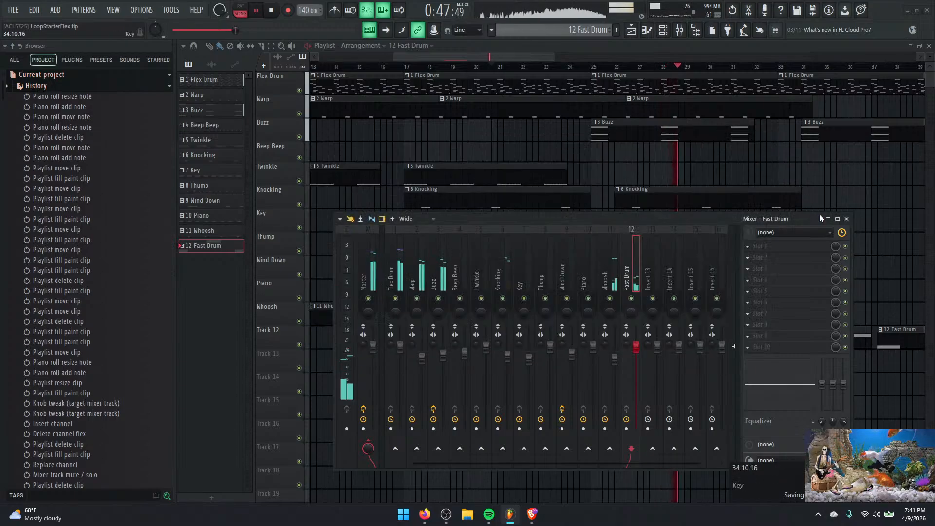
{"action": "left_click", "coordinate": [846, 219]}
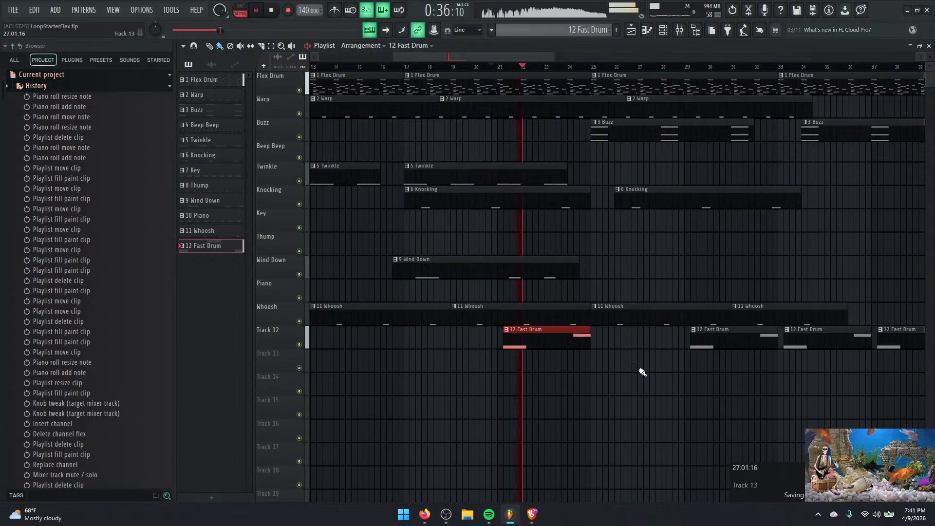
Replace the first Fast Drum clip on Track 12 with one starting at bar 21 and extend it to eight bars.
{"action": "key", "text": "space"}
{"action": "right_click", "coordinate": [573, 347]}
{"action": "left_click", "coordinate": [504, 337]}
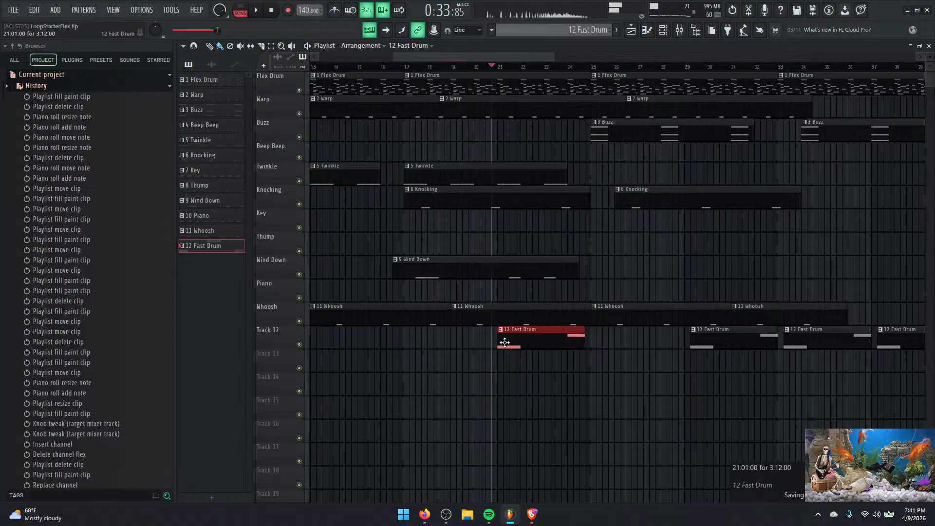
{"action": "key", "text": "space"}
{"action": "key", "text": "space"}
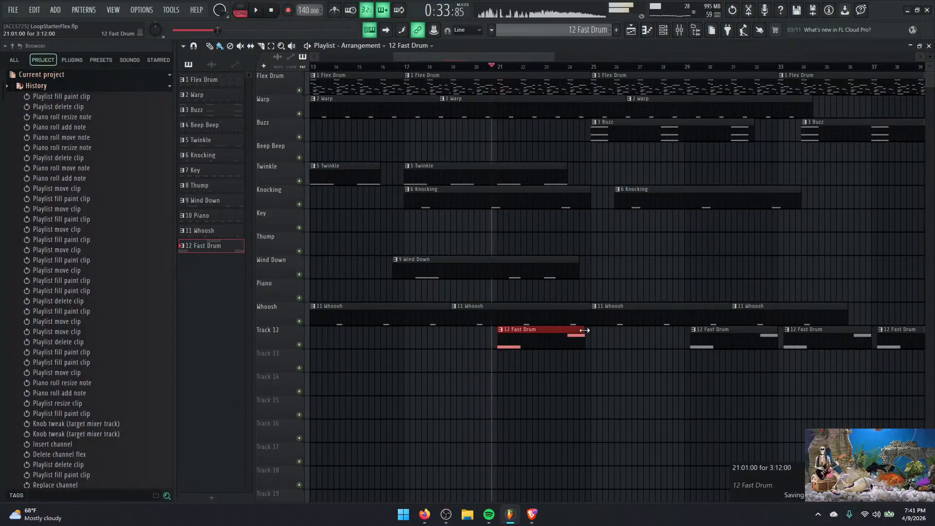
{"action": "left_click_drag", "start_coordinate": [585, 330], "coordinate": [625, 325]}
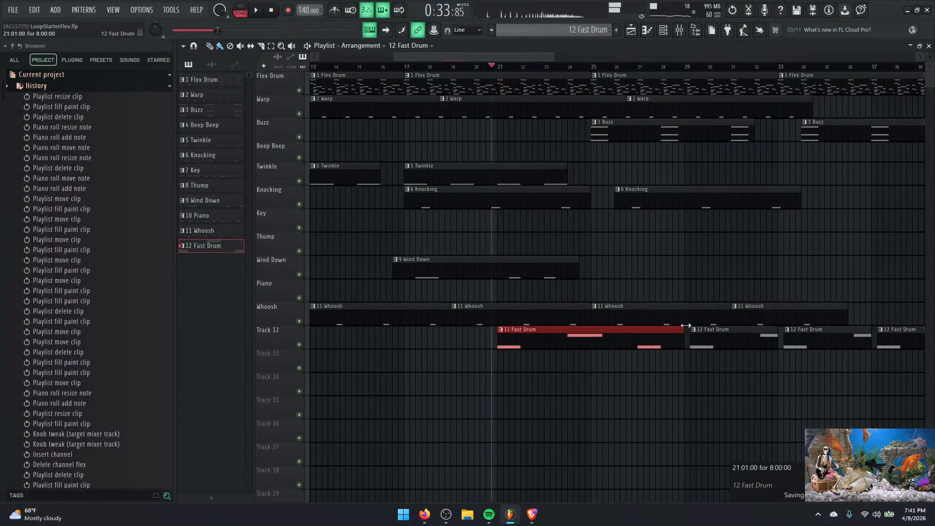
Delete the remaining short Fast Drum clips on Track 12 from bar 29 onward.
{"action": "right_click", "coordinate": [758, 341]}
{"action": "right_click", "coordinate": [819, 344]}
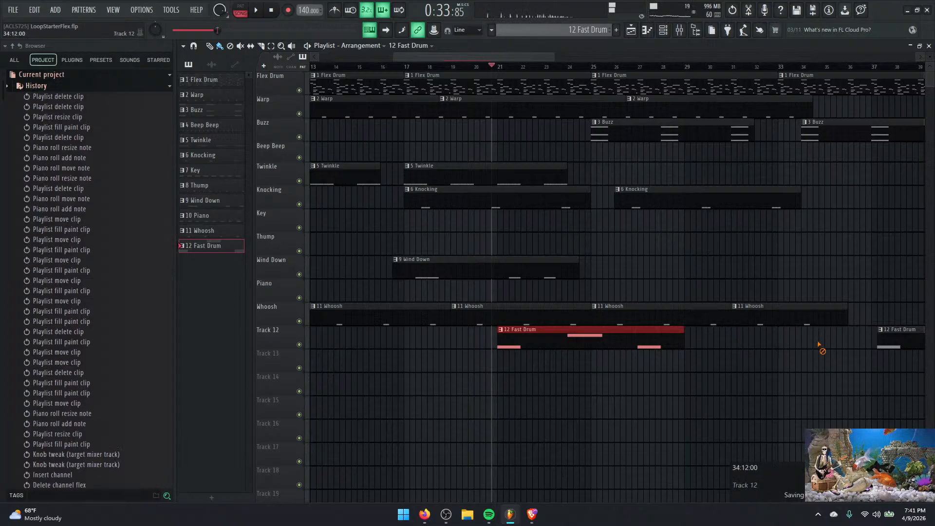
{"action": "right_click", "coordinate": [881, 345]}
{"action": "key", "text": "space"}
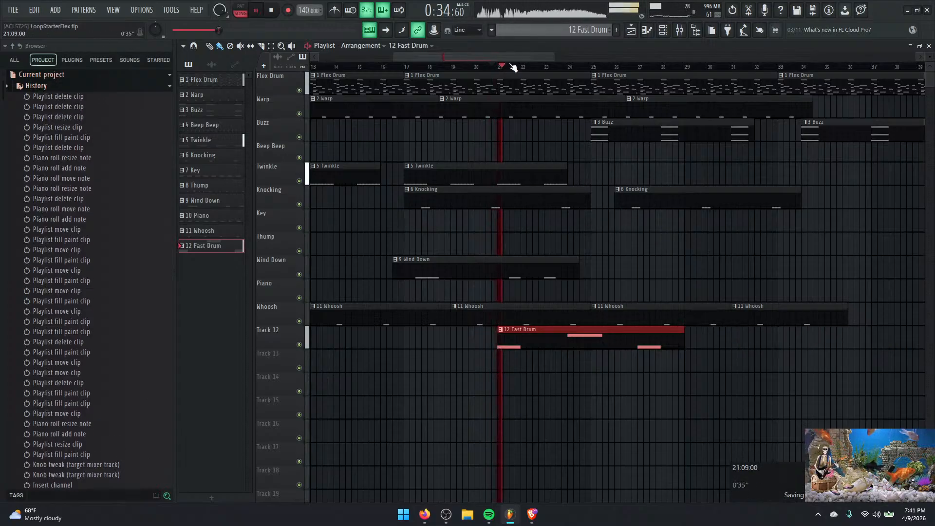
{"action": "left_click_drag", "start_coordinate": [512, 58], "coordinate": [535, 65]}
{"action": "right_click", "coordinate": [636, 341]}
{"action": "right_click", "coordinate": [729, 351]}
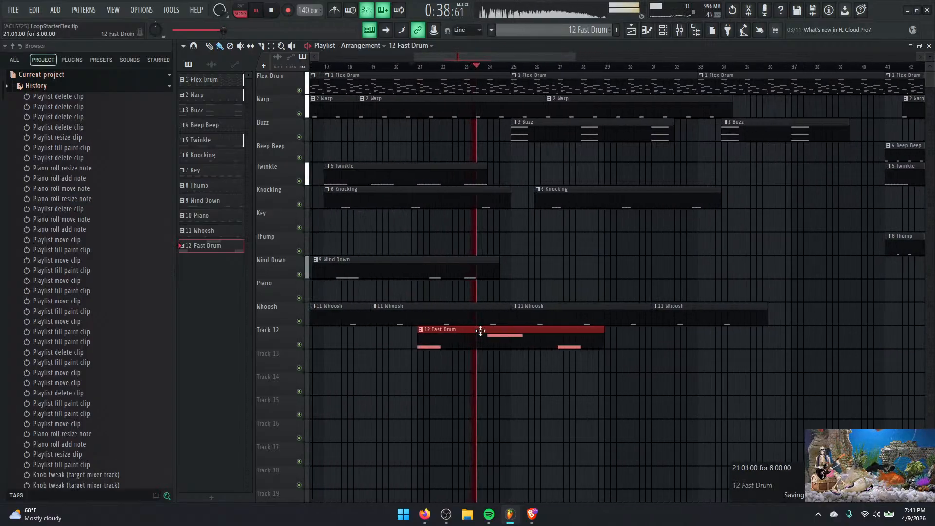
Place a second eight-bar Fast Drum clip on Track 12, replay the section, and shift the clip's start to bar 30.
{"action": "left_click", "coordinate": [492, 346]}
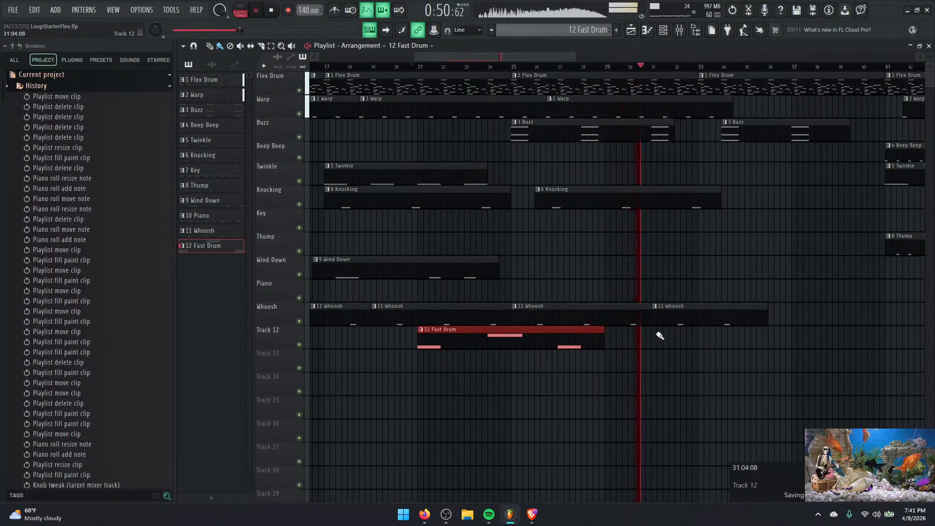
{"action": "left_click", "coordinate": [655, 334]}
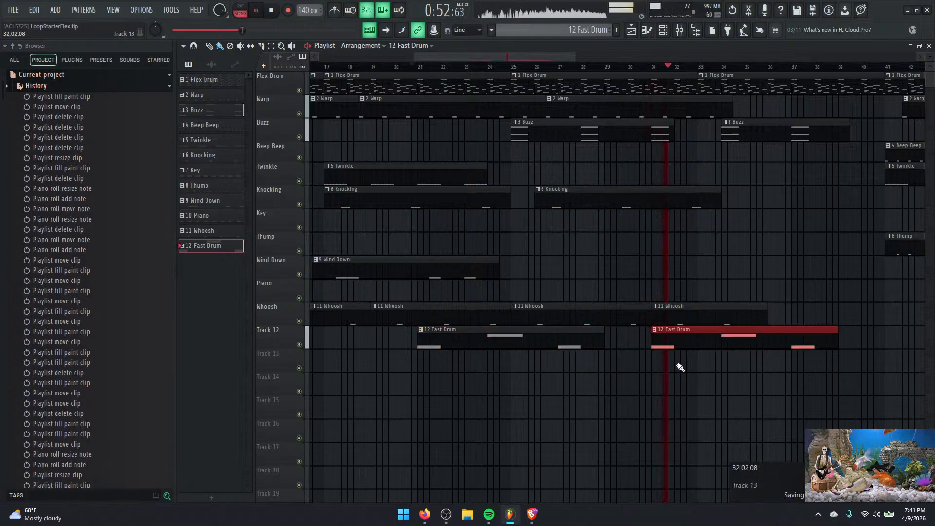
{"action": "key", "text": "space"}
{"action": "key", "text": "space"}
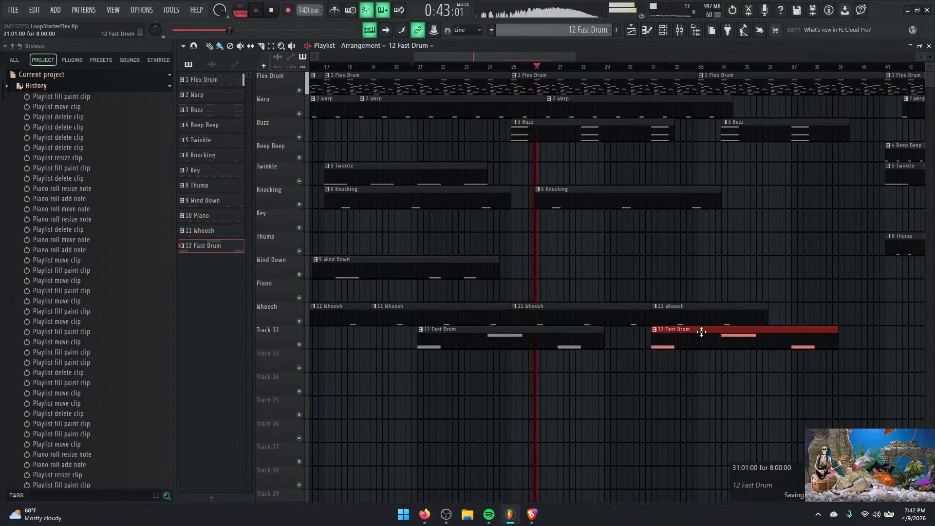
{"action": "mouse_move", "coordinate": [701, 331]}
{"action": "left_mouse_down"}
{"action": "mouse_move", "coordinate": [756, 331]}
{"action": "mouse_move", "coordinate": [694, 336]}
{"action": "left_mouse_up"}
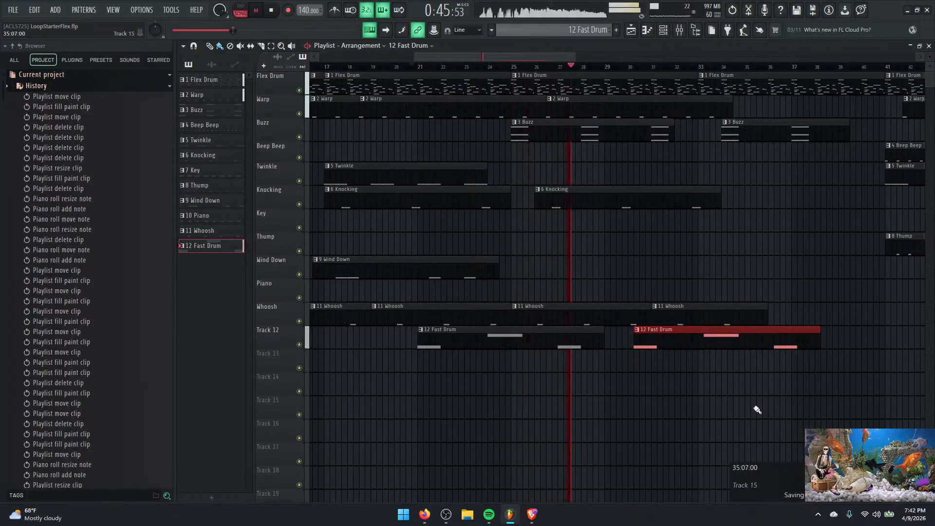
{"action": "left_click", "coordinate": [721, 341]}
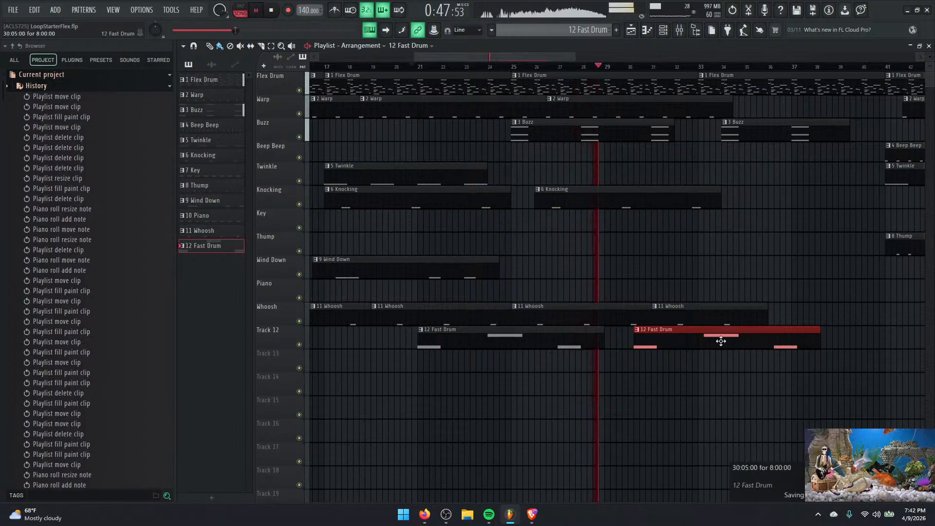
{"action": "left_click_drag", "start_coordinate": [721, 341], "coordinate": [715, 344]}
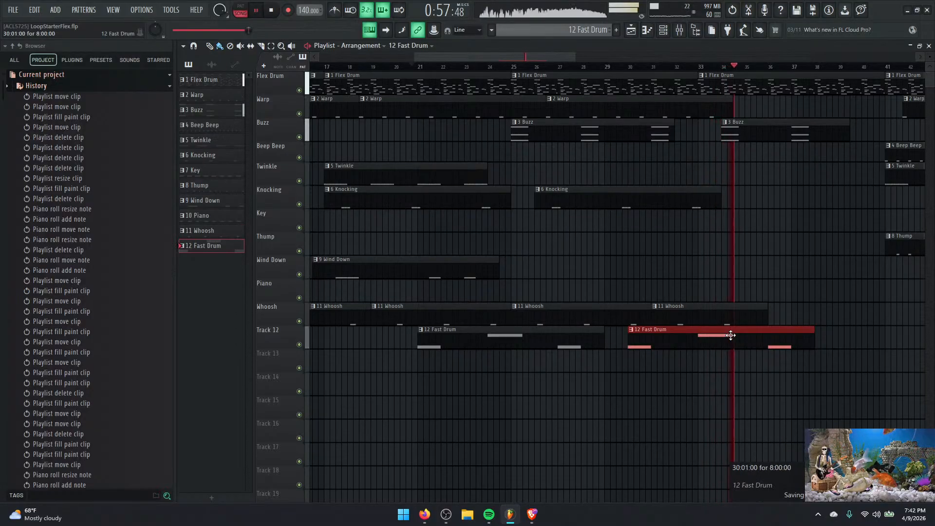
Place a third eight-bar Fast Drum clip at bar 39 on Track 12 and audition the arrangement around the first clip.
{"action": "left_click", "coordinate": [840, 340]}
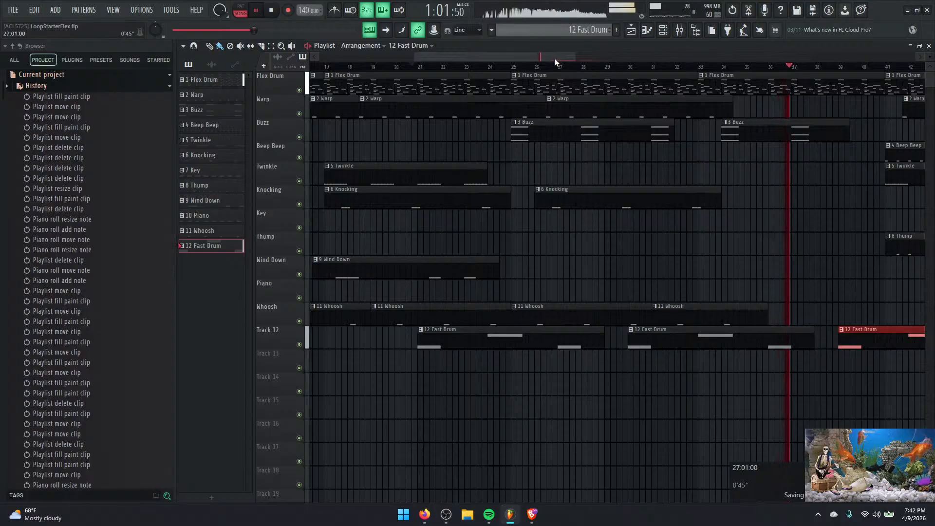
{"action": "left_click_drag", "start_coordinate": [554, 58], "coordinate": [635, 53]}
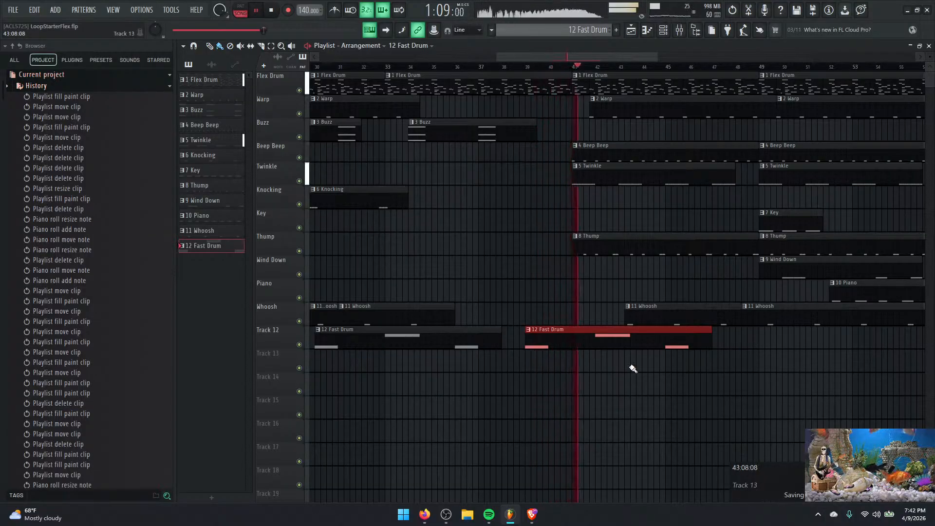
{"action": "key", "text": "space"}
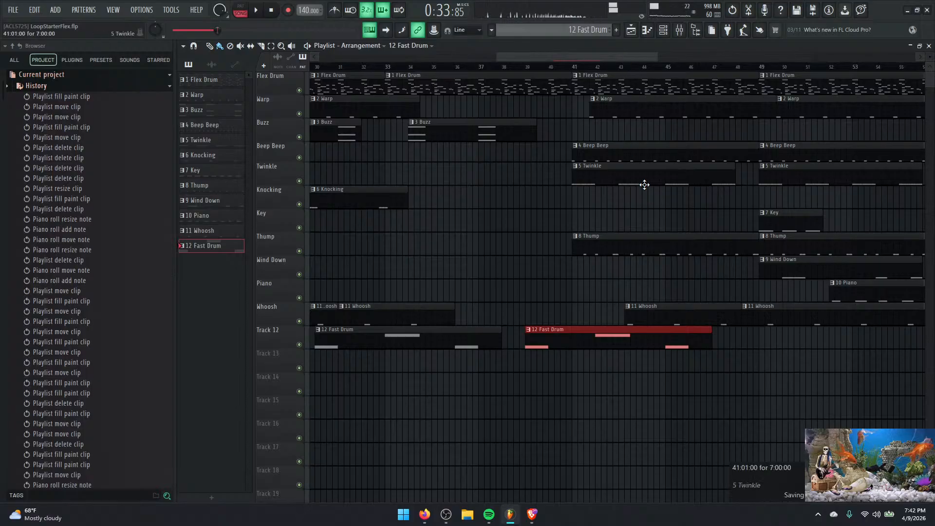
{"action": "left_click_drag", "start_coordinate": [611, 57], "coordinate": [527, 60]}
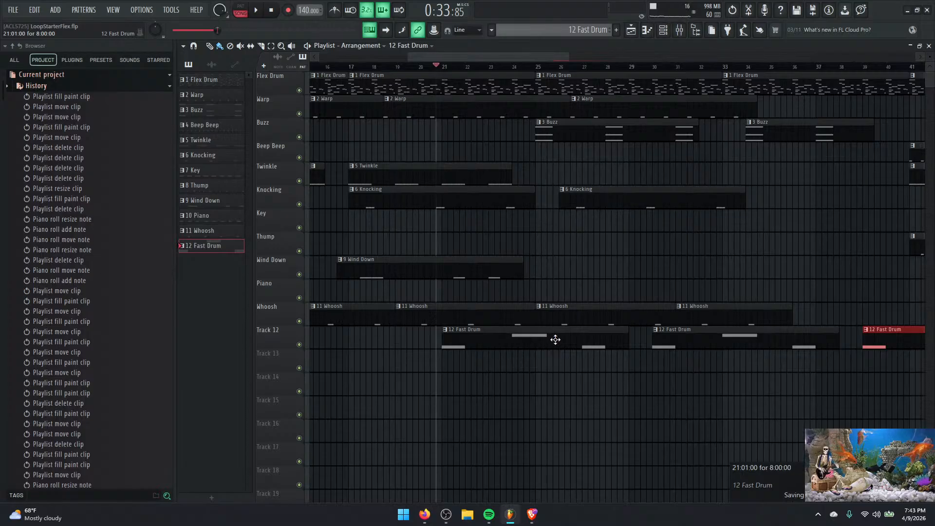
{"action": "key", "text": "space"}
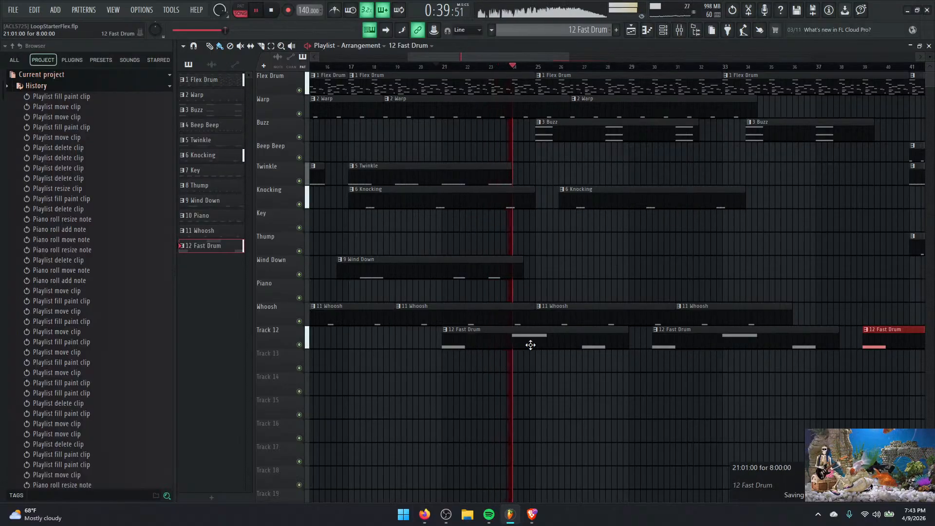
{"action": "key", "text": "space"}
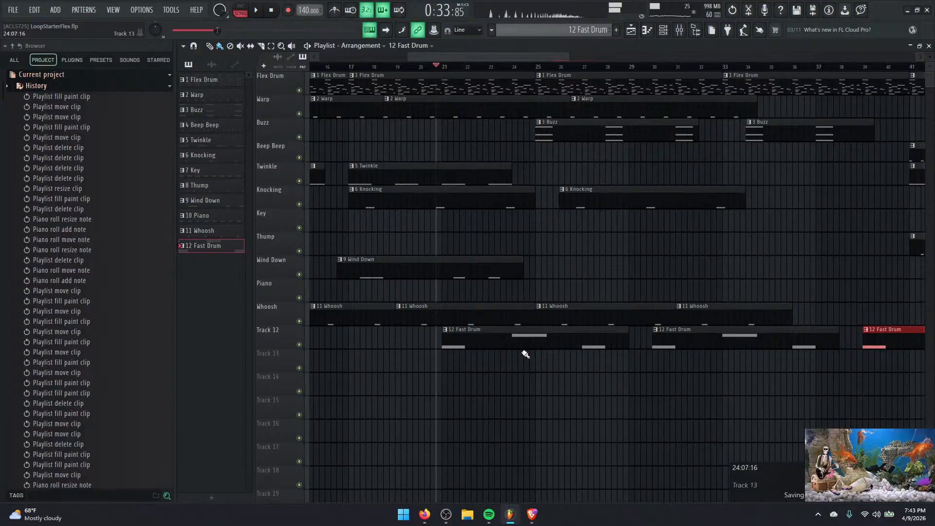
Reopen the channel 12 FLEX piano roll, shorten the C4 note to one bar and move it to halfway through bar 3.
{"action": "left_click", "coordinate": [664, 30]}
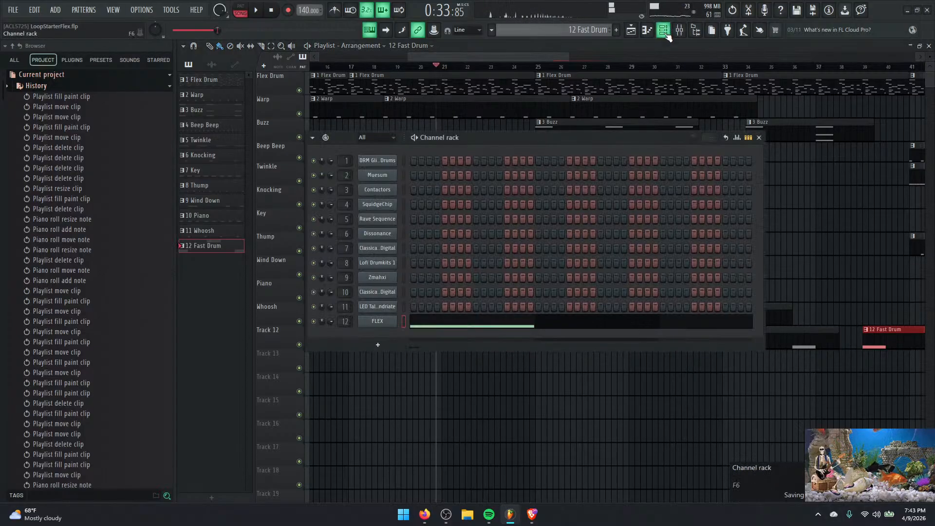
{"action": "left_click", "coordinate": [512, 328]}
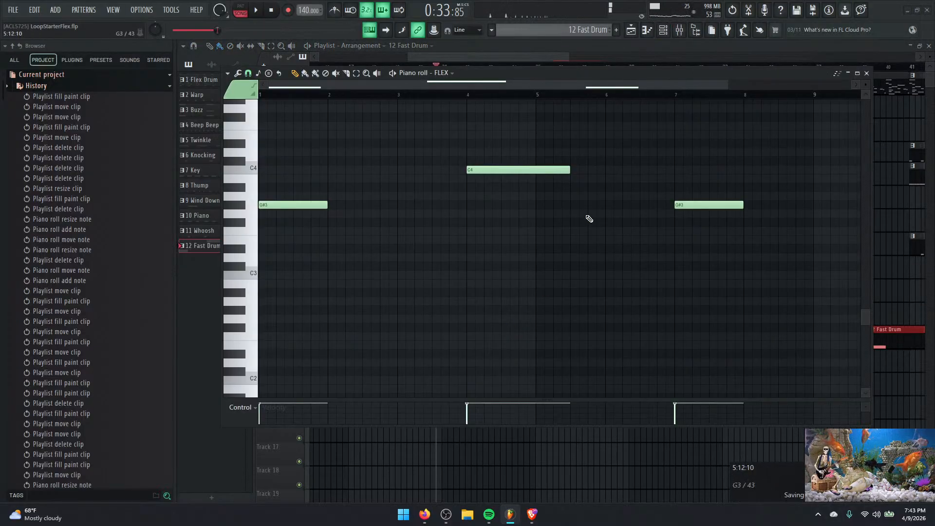
{"action": "left_click_drag", "start_coordinate": [524, 171], "coordinate": [500, 170]}
{"action": "key", "text": "space"}
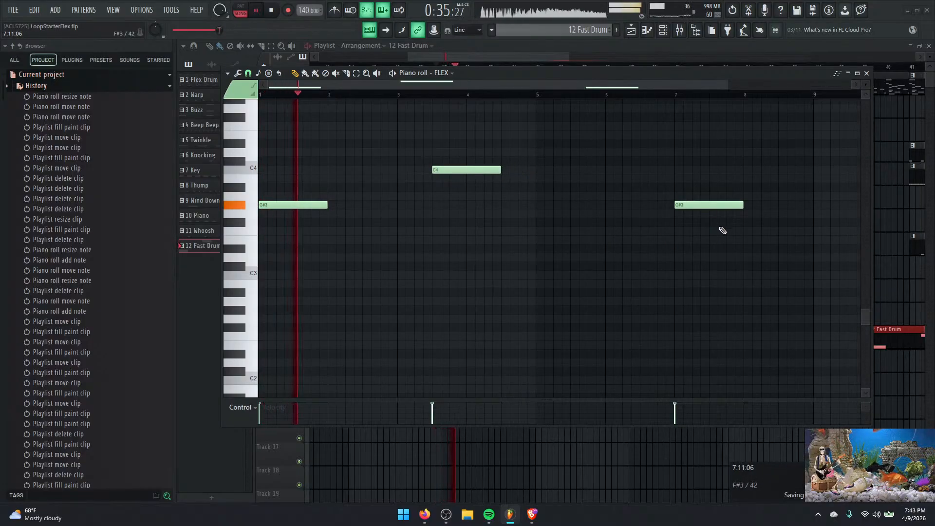
Shorten the G#3 note at bar 7 to half a bar and move the C4 note a quarter bar later, auditioning both changes.
{"action": "left_click_drag", "start_coordinate": [743, 205], "coordinate": [710, 205]}
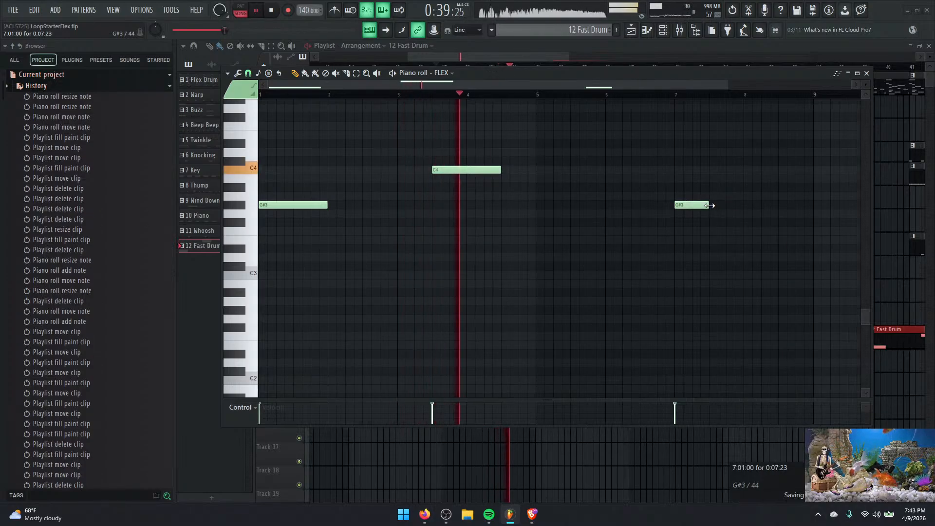
{"action": "key", "text": "space"}
{"action": "key", "text": "space"}
{"action": "left_click_drag", "start_coordinate": [466, 169], "coordinate": [482, 170]}
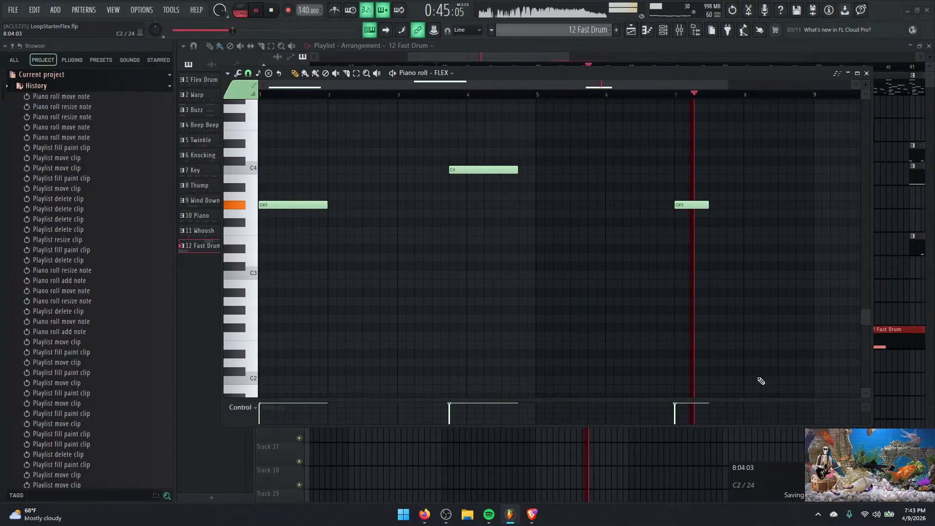
{"action": "key", "text": "space"}
Delete the G#3 note at bar 7, restart playback, and close the piano roll and Channel rack.
{"action": "right_click", "coordinate": [691, 204]}
{"action": "key", "text": "space"}
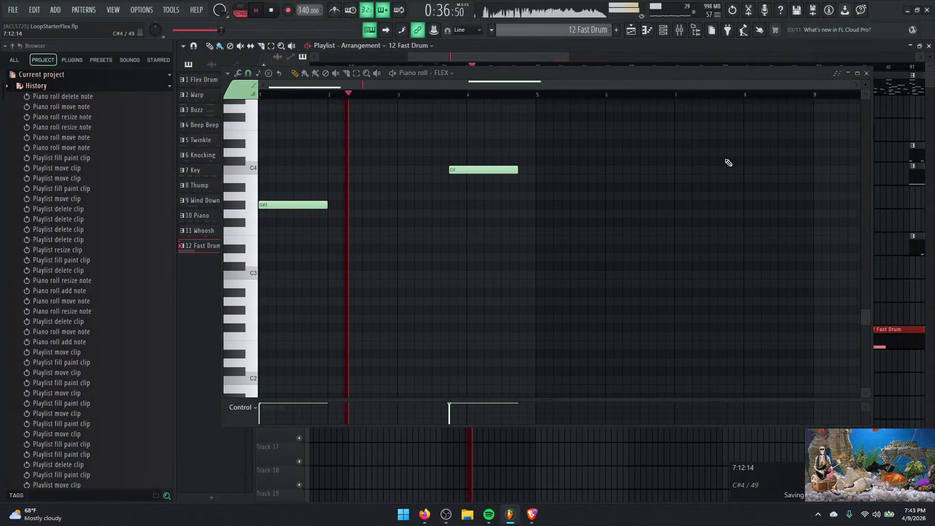
{"action": "left_click", "coordinate": [864, 73]}
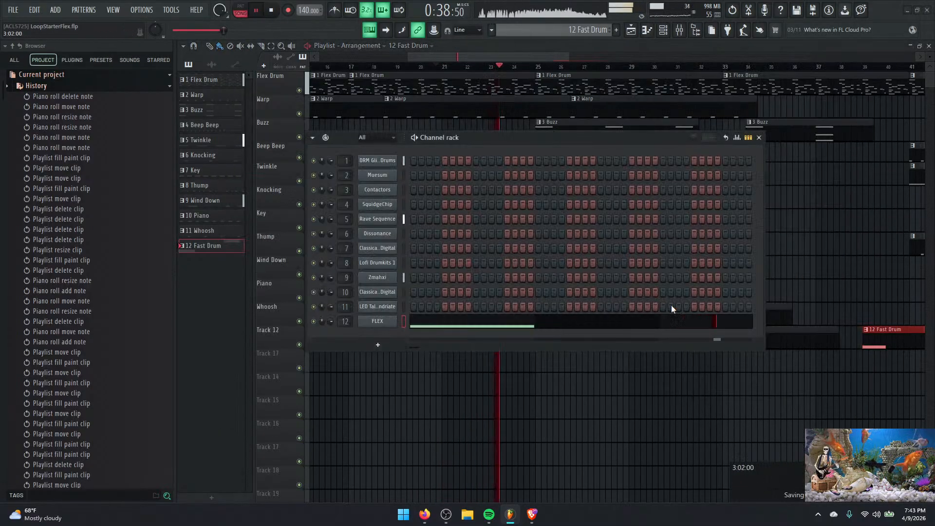
{"action": "left_click", "coordinate": [759, 138]}
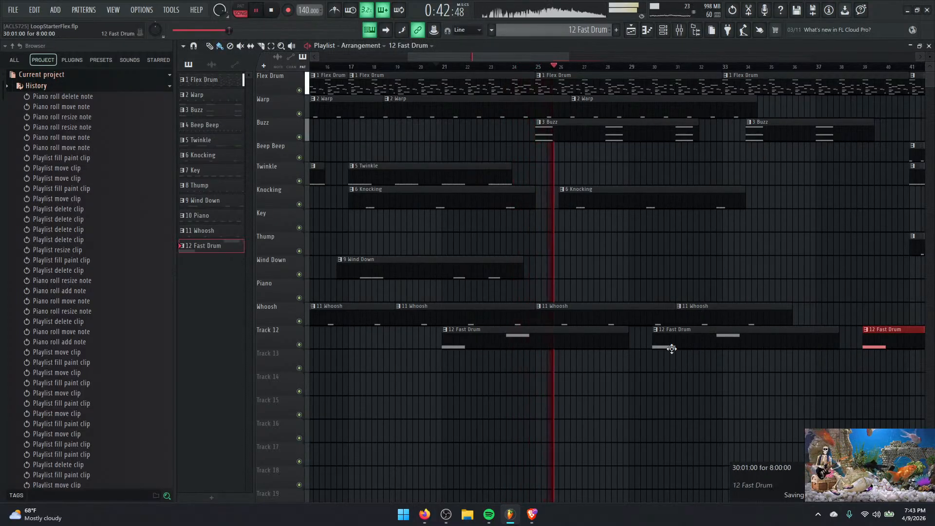
Move the second and third Fast Drum clips on Track 12 to bars 29 and 37, and audition from just before bar 37.
{"action": "left_click_drag", "start_coordinate": [682, 345], "coordinate": [659, 344]}
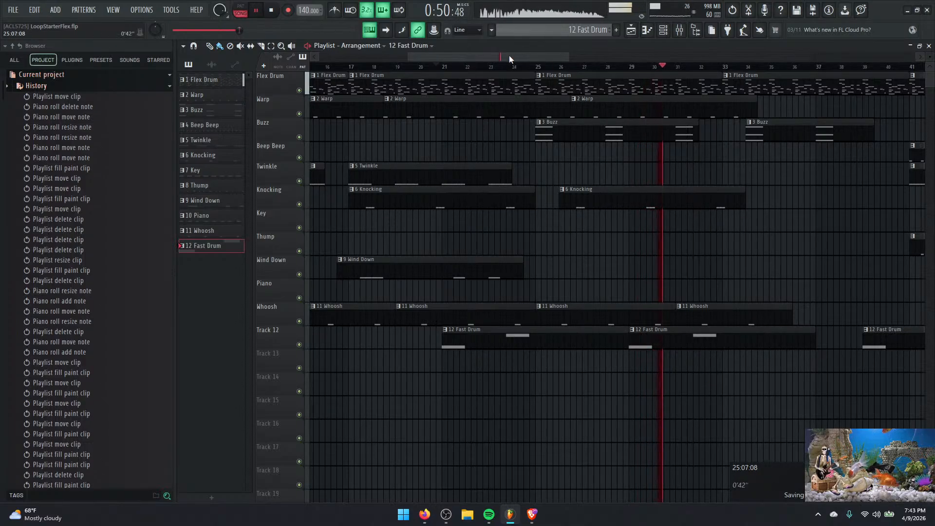
{"action": "left_click_drag", "start_coordinate": [510, 57], "coordinate": [564, 58]}
{"action": "left_click_drag", "start_coordinate": [693, 342], "coordinate": [650, 337]}
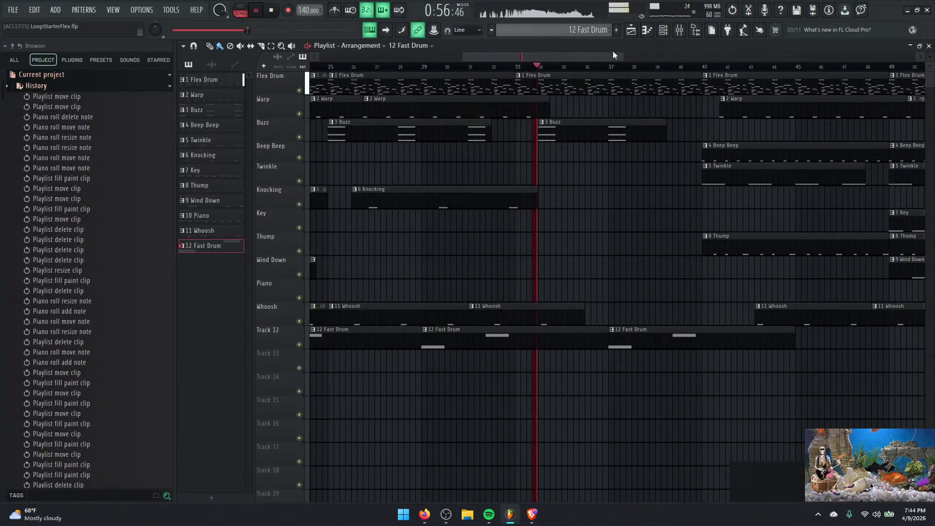
{"action": "left_click_drag", "start_coordinate": [613, 54], "coordinate": [649, 57]}
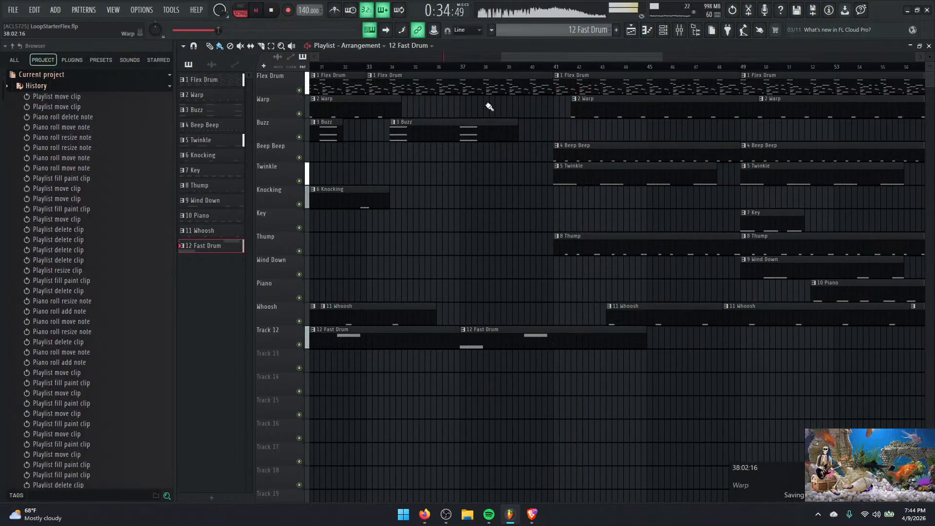
{"action": "left_click", "coordinate": [462, 67]}
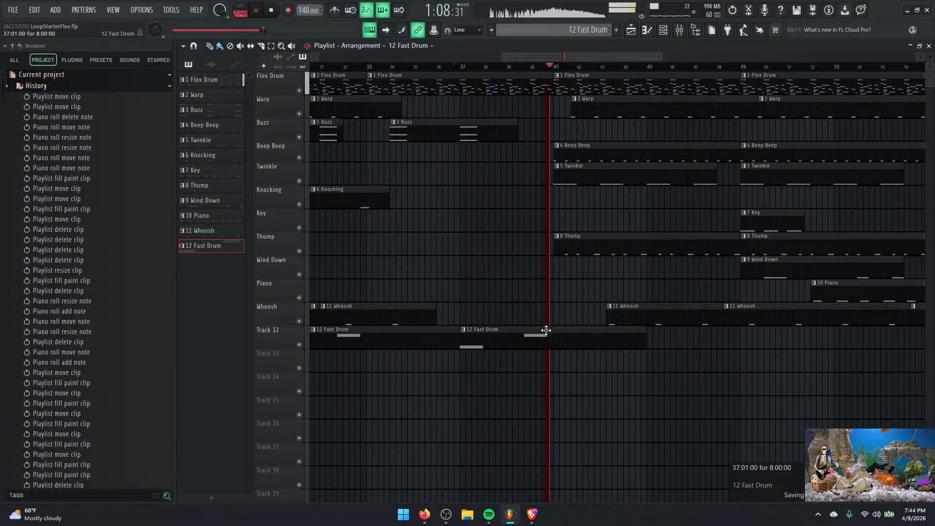
{"action": "key", "text": "space"}
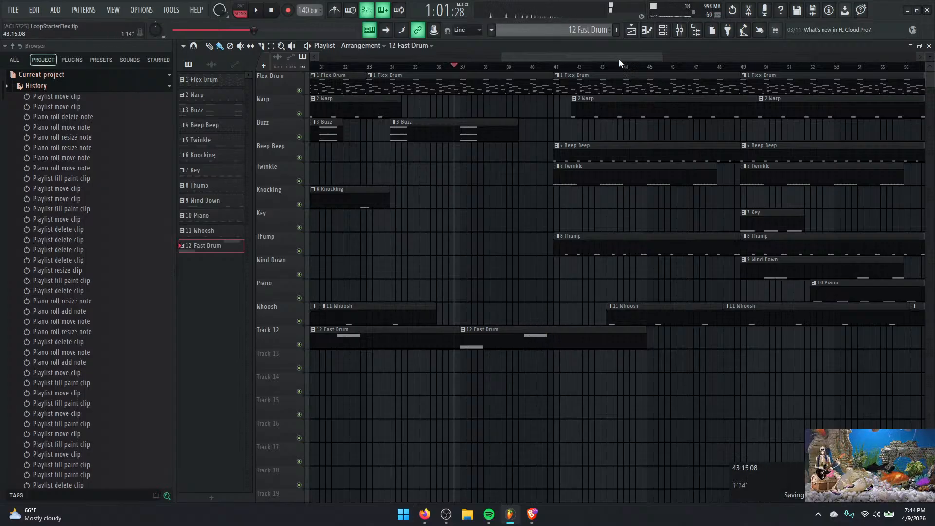
{"action": "left_click_drag", "start_coordinate": [619, 59], "coordinate": [568, 55]}
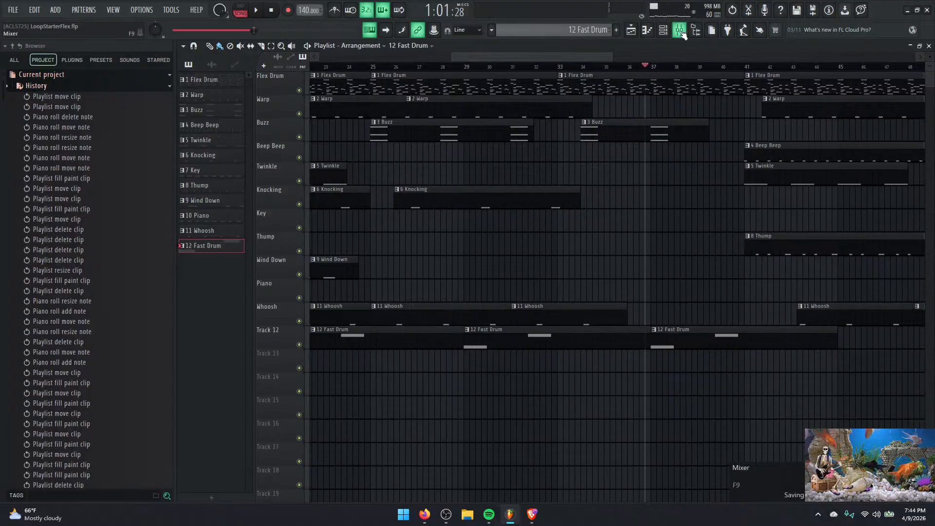
Move the C4 note in the channel 12 FLEX piano roll to bar 5, audition it, and close the piano roll and Channel rack.
{"action": "left_click", "coordinate": [666, 31]}
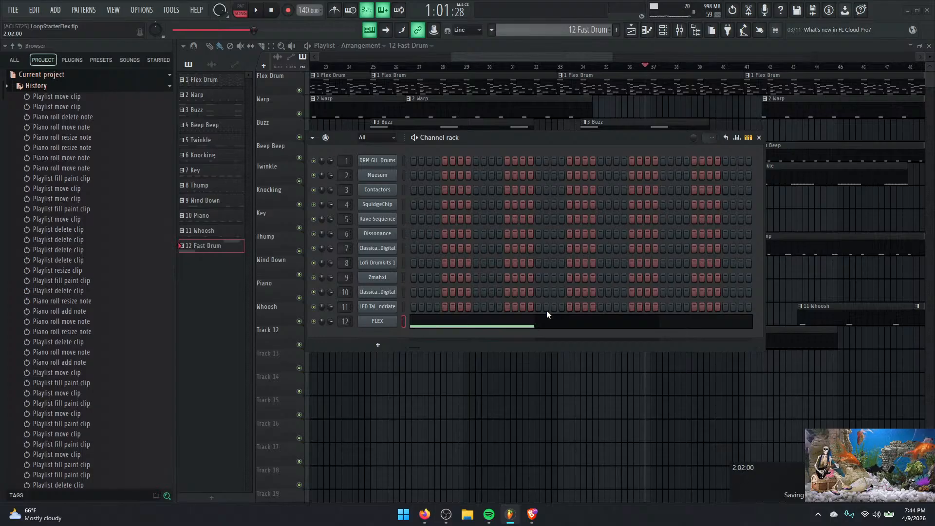
{"action": "left_click", "coordinate": [547, 322]}
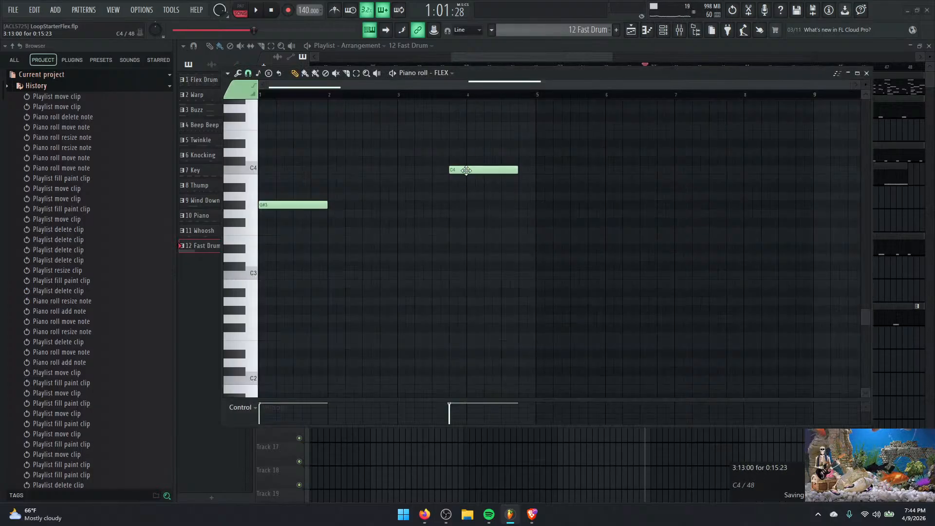
{"action": "left_click_drag", "start_coordinate": [466, 169], "coordinate": [545, 168]}
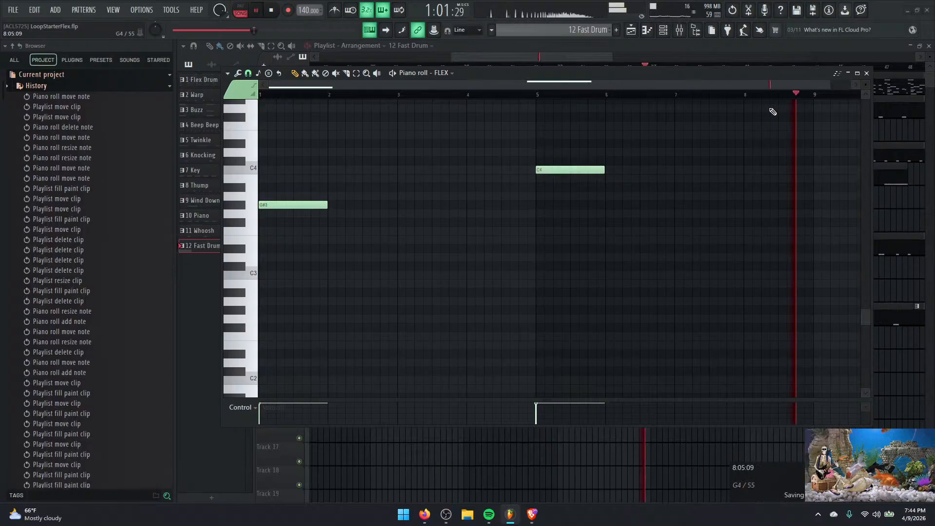
{"action": "left_click", "coordinate": [867, 73]}
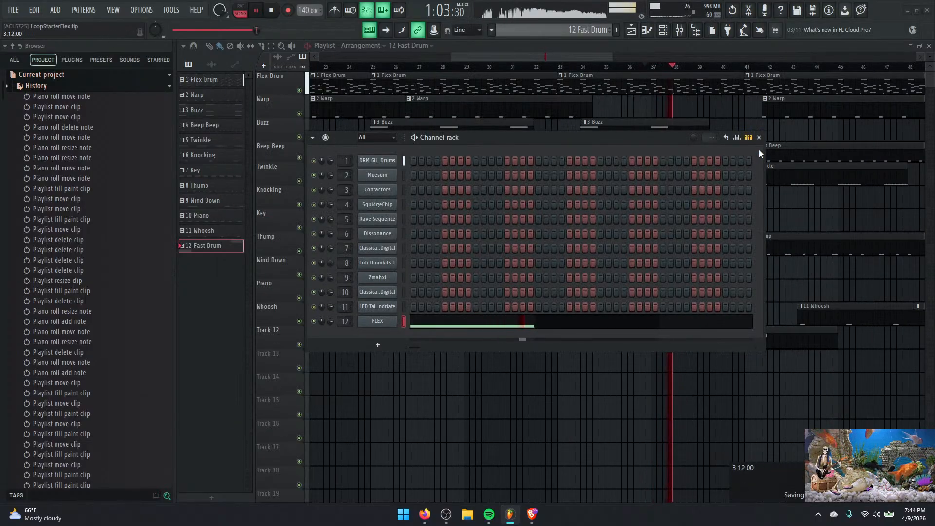
{"action": "left_click", "coordinate": [764, 137]}
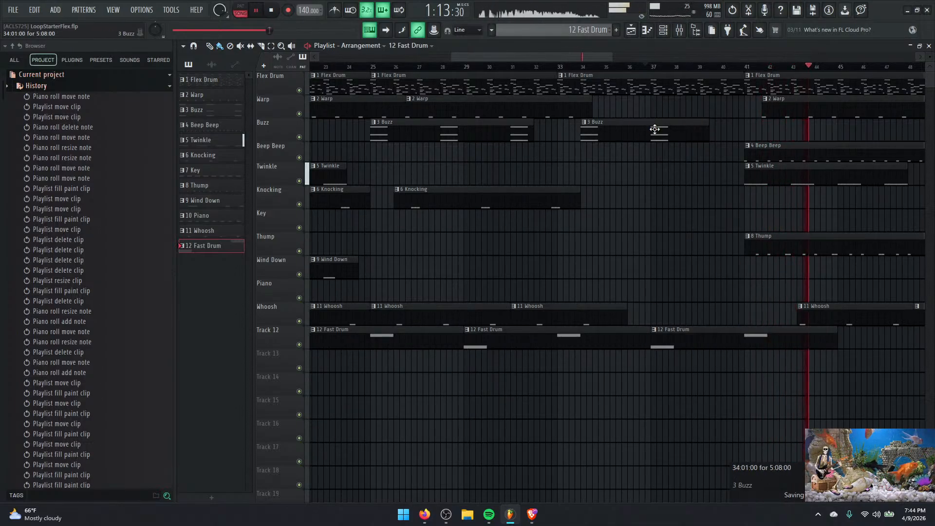
Audition the arrangement from the middle of bar 14 and add another Fast Drum clip on Track 12 at bar 45.
{"action": "left_click_drag", "start_coordinate": [550, 58], "coordinate": [438, 68]}
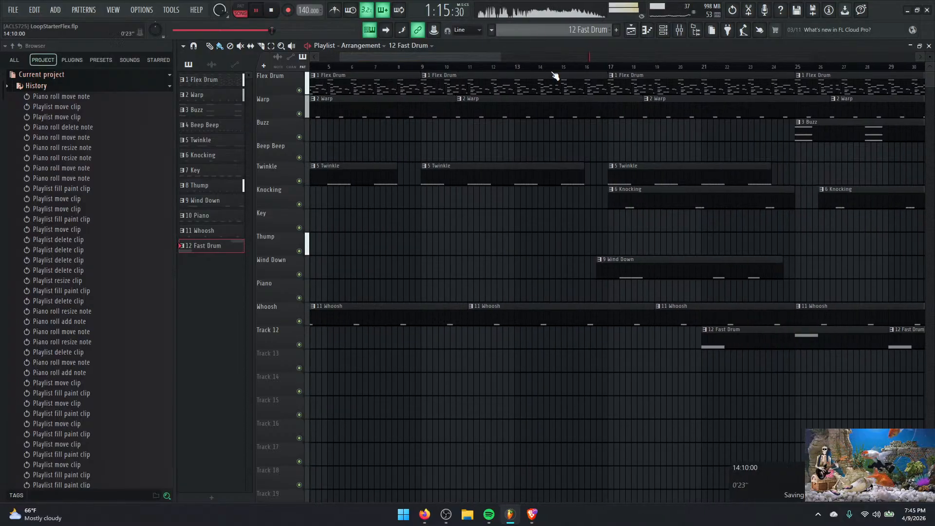
{"action": "left_click", "coordinate": [555, 67]}
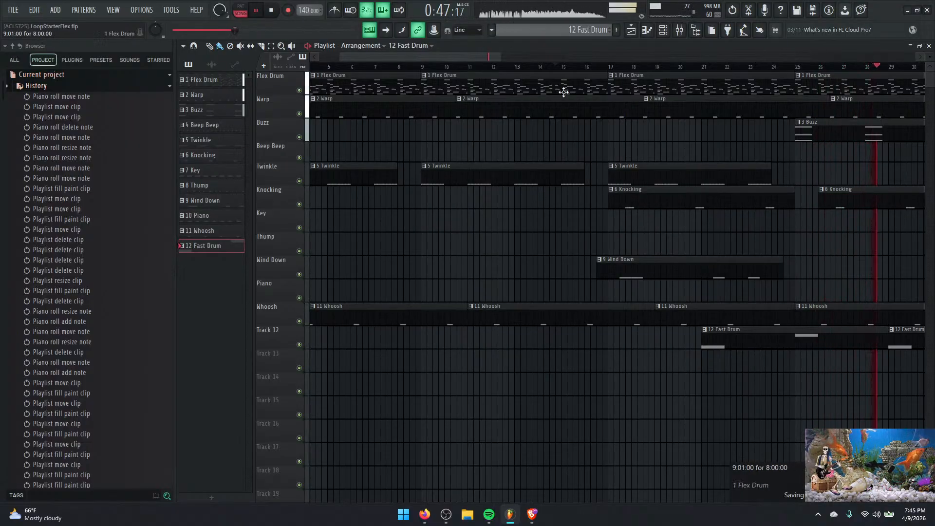
{"action": "left_click_drag", "start_coordinate": [463, 54], "coordinate": [627, 59]}
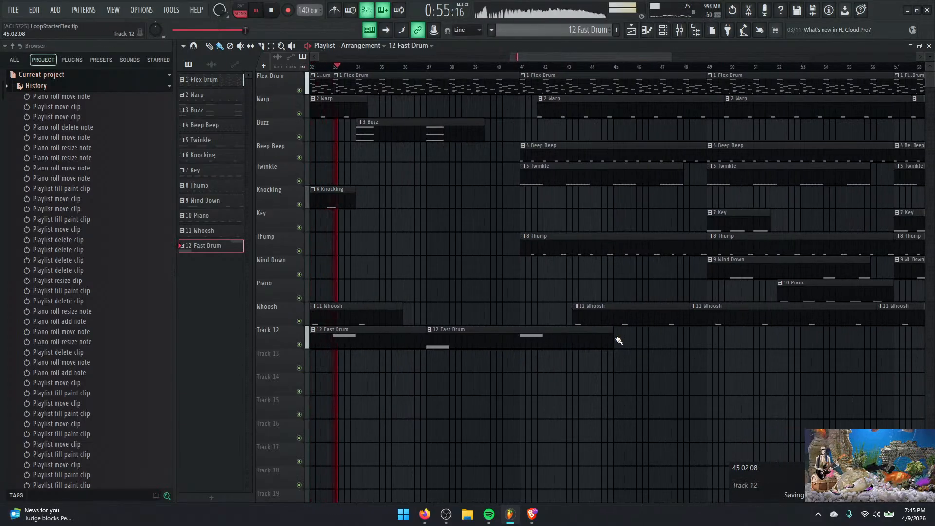
{"action": "left_click", "coordinate": [618, 339]}
{"action": "left_click_drag", "start_coordinate": [651, 58], "coordinate": [693, 58]}
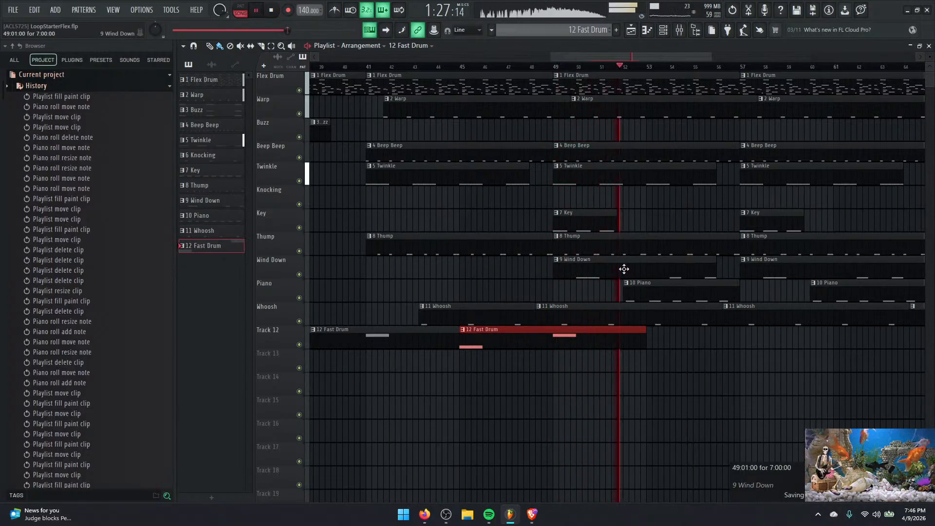
Shift the Wind Down clip at bar 49 a quarter bar later, to 49:05, during playback.
{"action": "left_click_drag", "start_coordinate": [622, 268], "coordinate": [625, 267]}
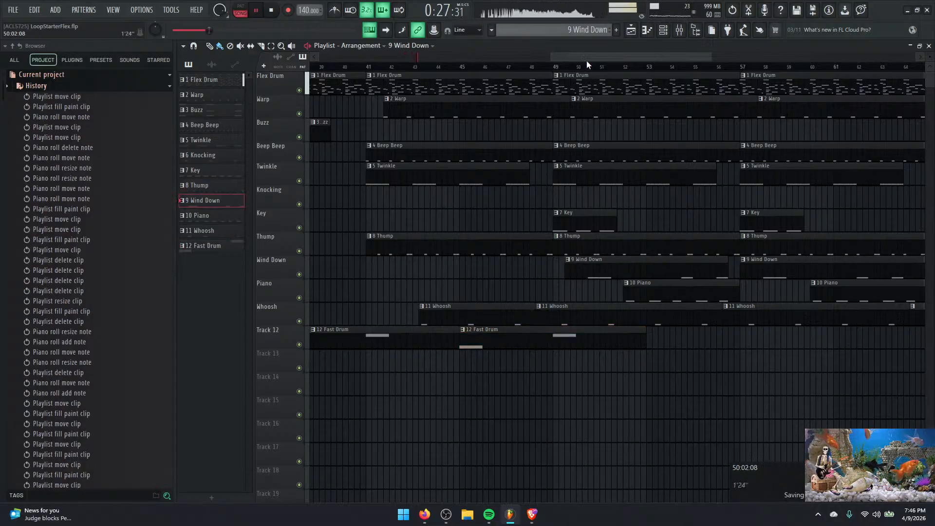
{"action": "left_click_drag", "start_coordinate": [587, 60], "coordinate": [610, 54]}
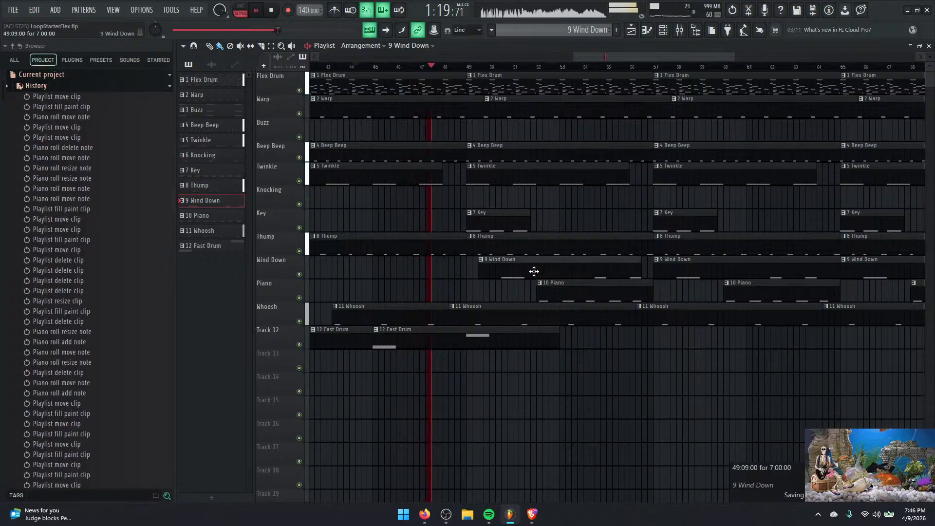
{"action": "left_click_drag", "start_coordinate": [534, 272], "coordinate": [528, 272]}
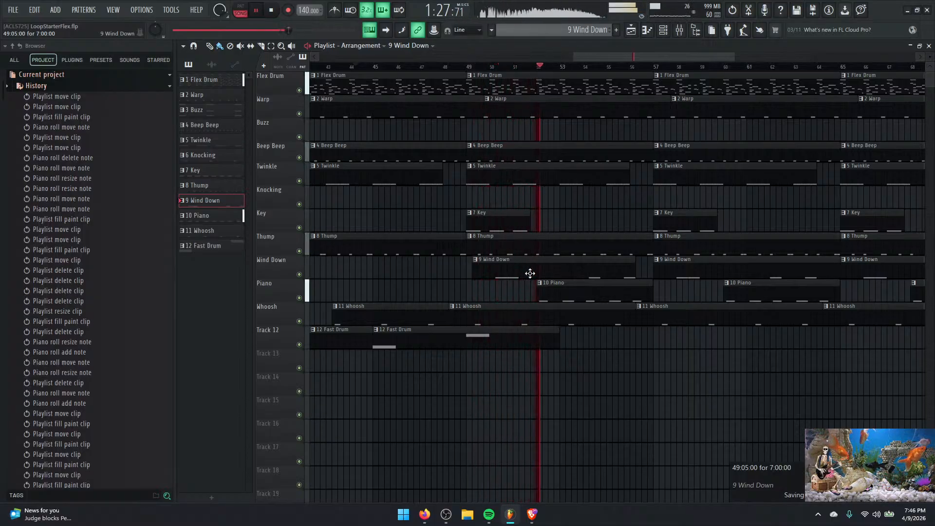
Shift the Wind Down clip at bar 57 a quarter bar later, to 57:05, and restart playback.
{"action": "left_click_drag", "start_coordinate": [664, 273], "coordinate": [670, 272]}
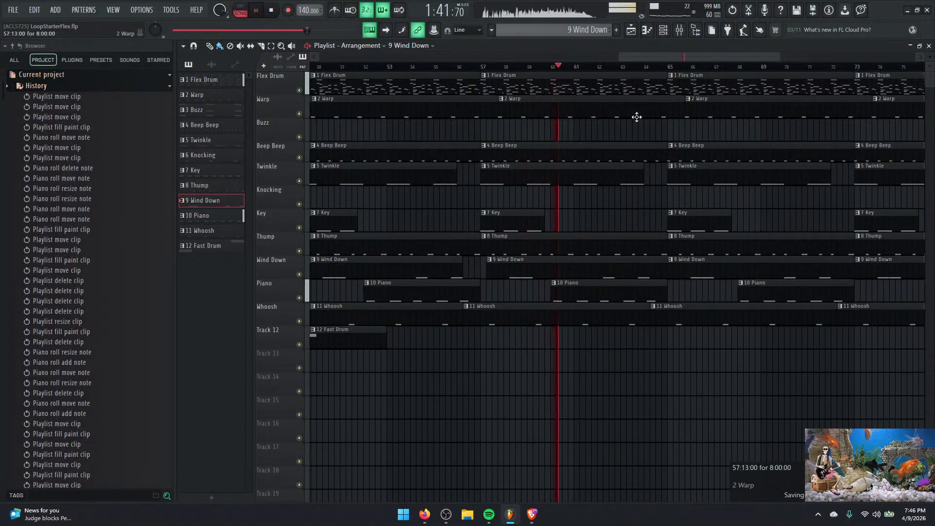
{"action": "left_click_drag", "start_coordinate": [666, 57], "coordinate": [621, 54]}
{"action": "key", "text": "space"}
{"action": "key", "text": "space"}
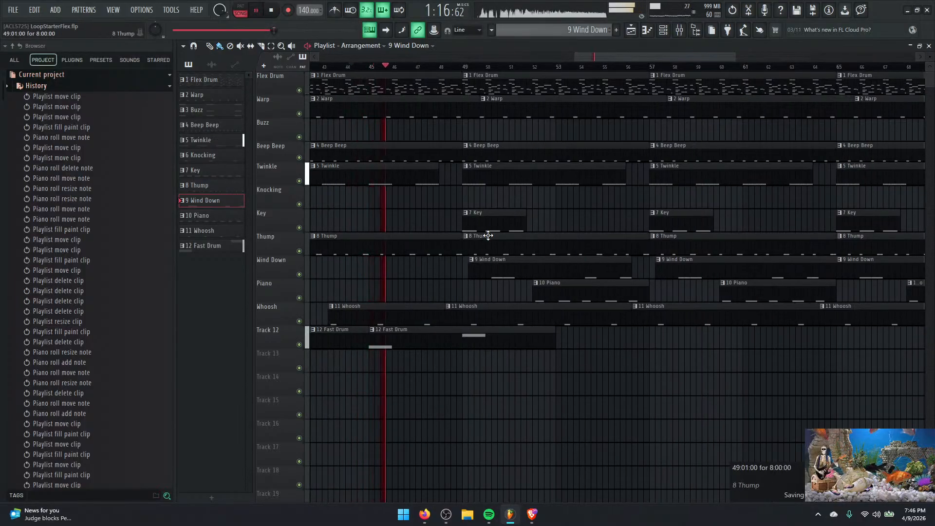
Move the bar 65 Wind Down clip to 65:09, trim the one at 57:05 to seven bars, and set the playback position to bar 49.
{"action": "left_click_drag", "start_coordinate": [863, 265], "coordinate": [874, 263]}
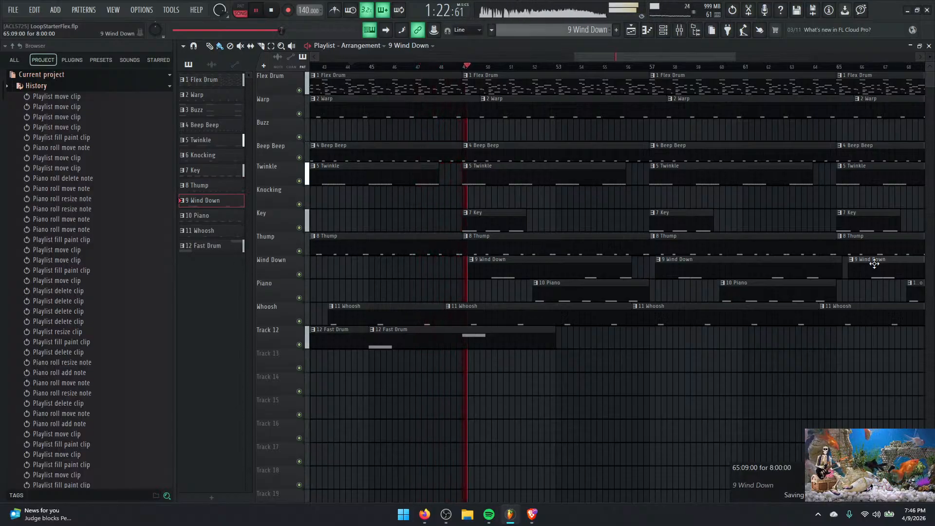
{"action": "key", "text": "space"}
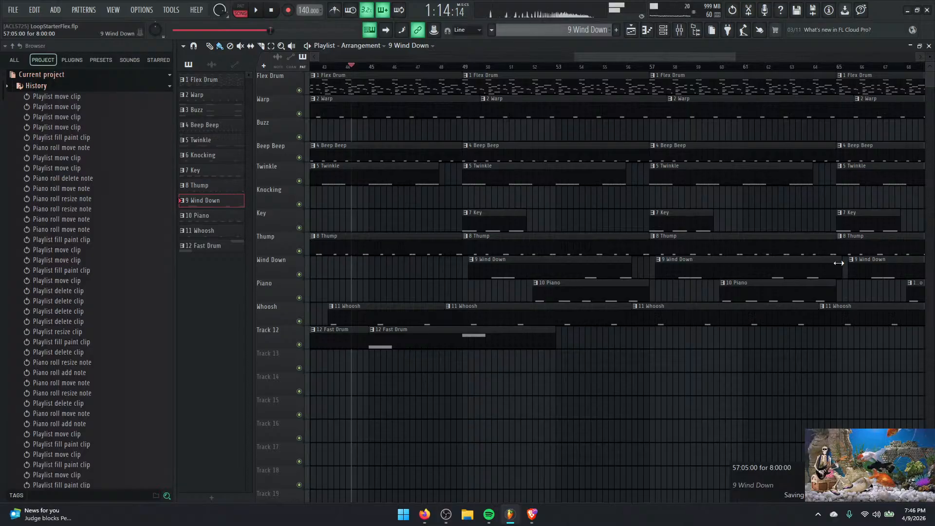
{"action": "left_click_drag", "start_coordinate": [839, 263], "coordinate": [818, 265]}
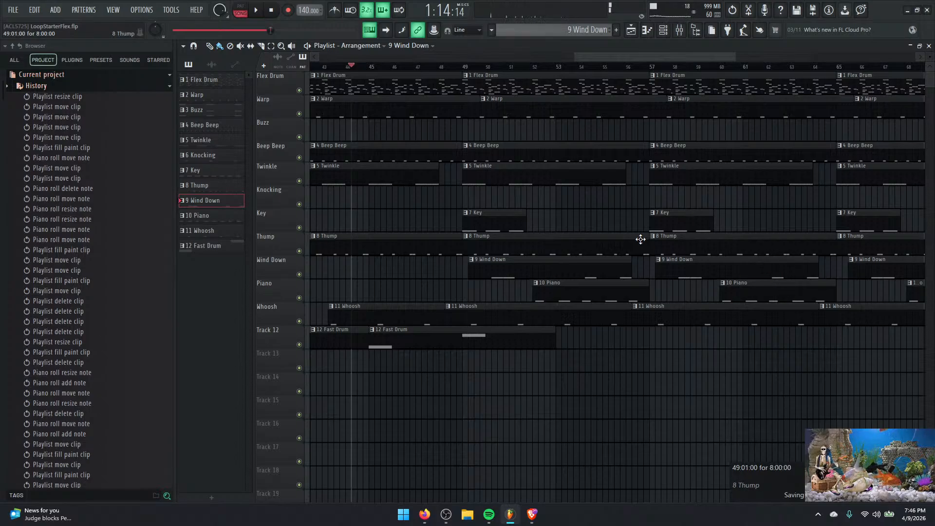
{"action": "left_click", "coordinate": [465, 68]}
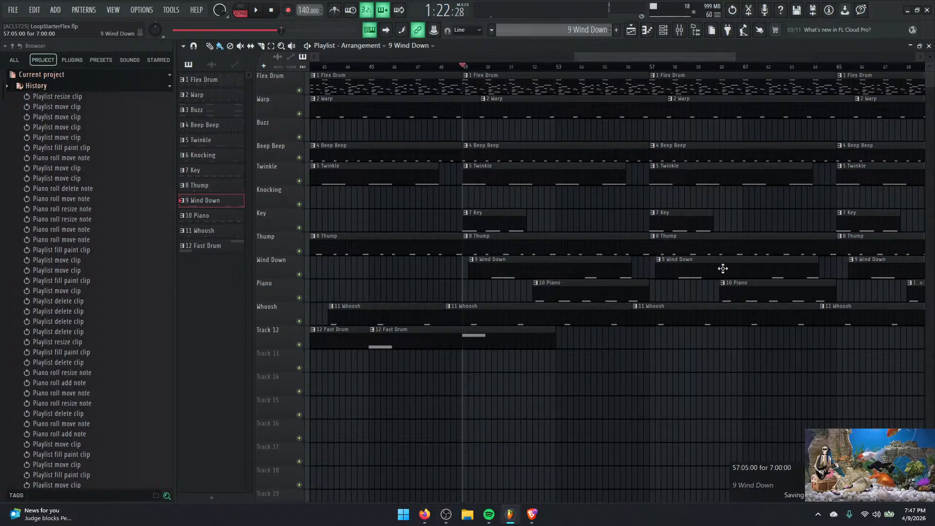
Trim the third Wind Down clip in this section to seven bars and position it to start at 65:05.
{"action": "left_click_drag", "start_coordinate": [678, 58], "coordinate": [710, 60]}
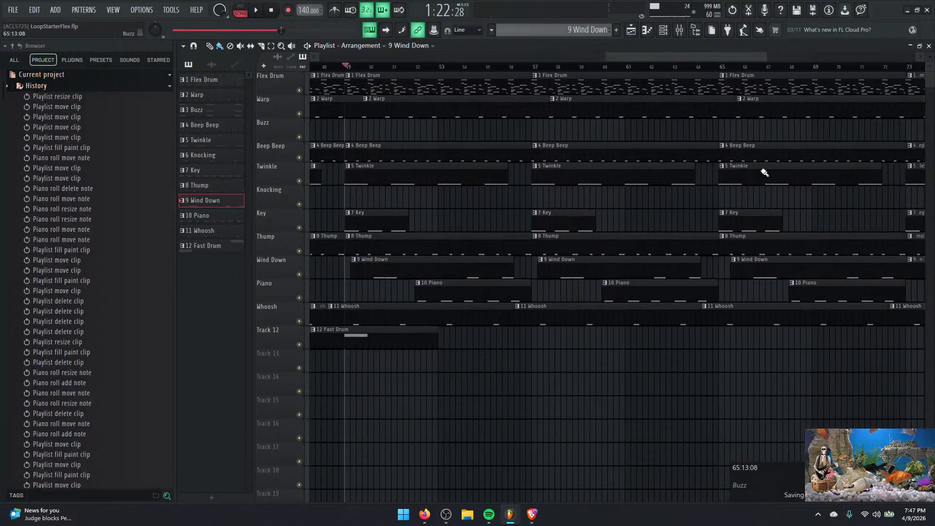
{"action": "left_click_drag", "start_coordinate": [832, 276], "coordinate": [815, 277]}
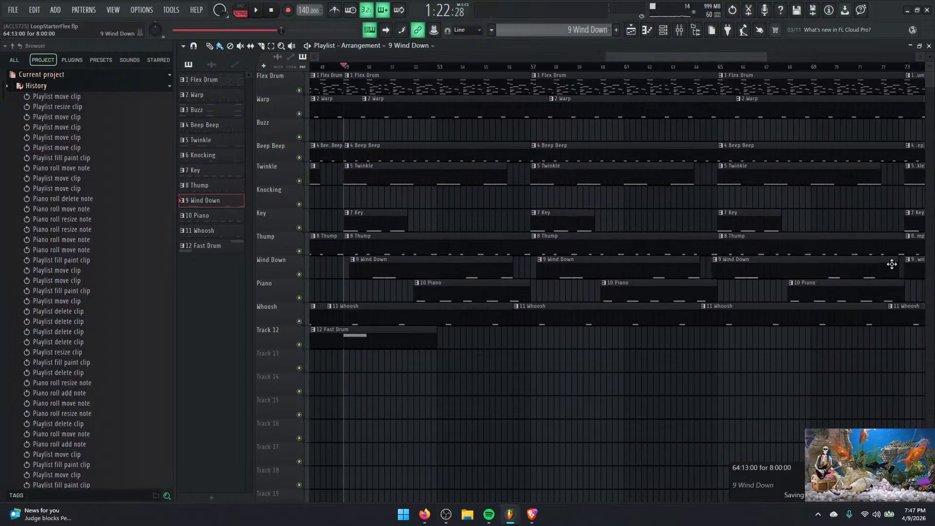
{"action": "left_click_drag", "start_coordinate": [891, 264], "coordinate": [868, 267]}
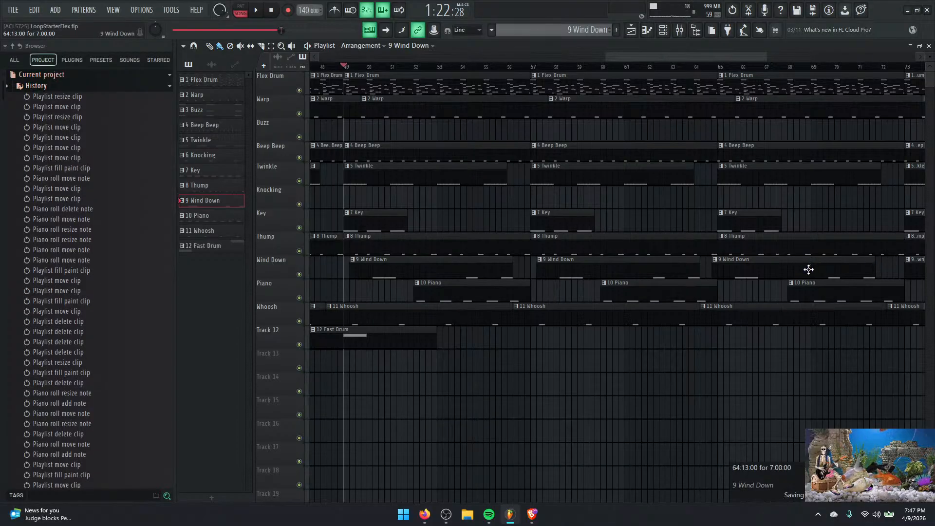
{"action": "left_click_drag", "start_coordinate": [786, 268], "coordinate": [793, 268]}
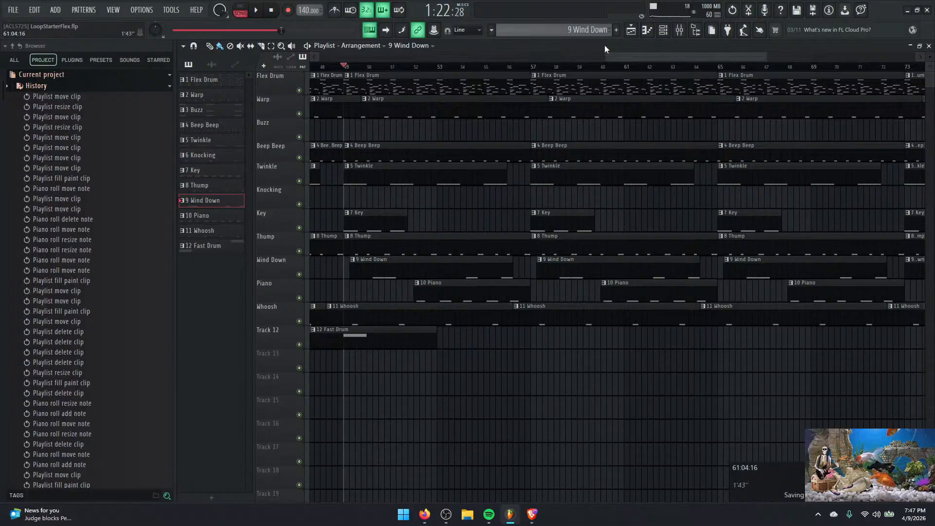
Replace the eight-bar Wind Down clip at bar 73 with a seven-bar one starting at 73:05.
{"action": "left_click_drag", "start_coordinate": [615, 57], "coordinate": [689, 57]}
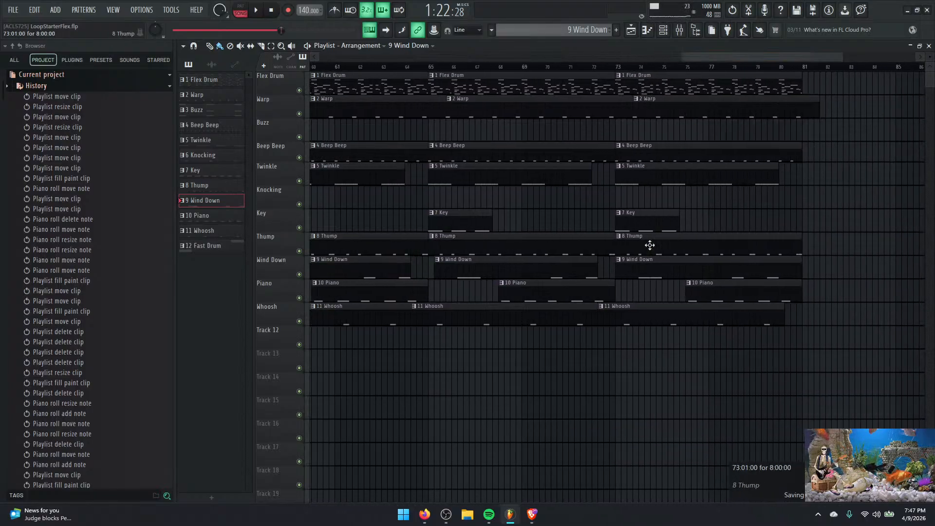
{"action": "right_click", "coordinate": [662, 271]}
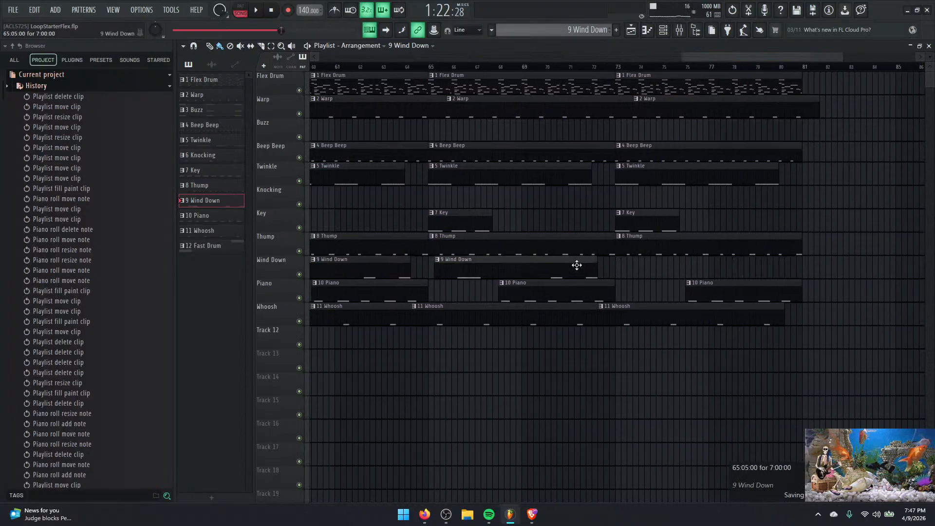
{"action": "left_click", "coordinate": [643, 273]}
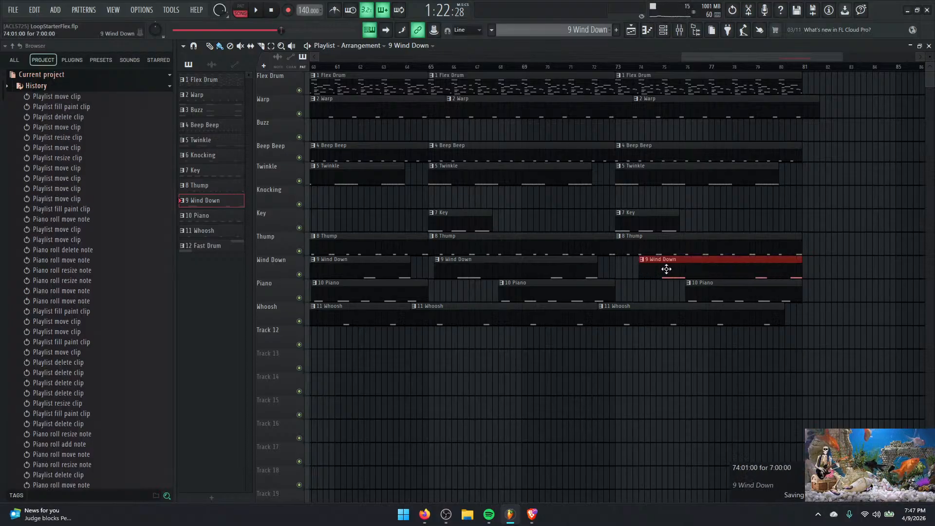
{"action": "left_click_drag", "start_coordinate": [667, 269], "coordinate": [647, 270]}
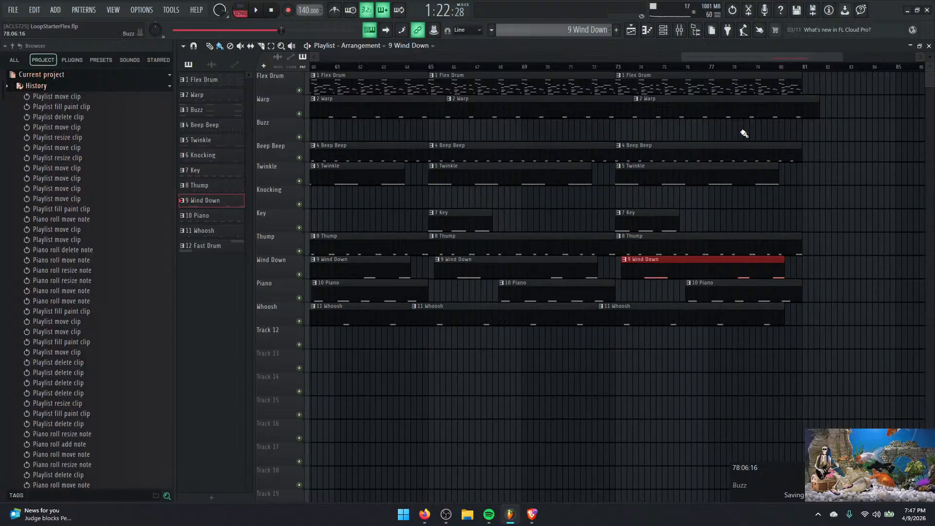
Audition the arrangement from bar 49, and again briefly from the first Fast Drum clip at bar 21.
{"action": "left_click_drag", "start_coordinate": [755, 56], "coordinate": [662, 44]}
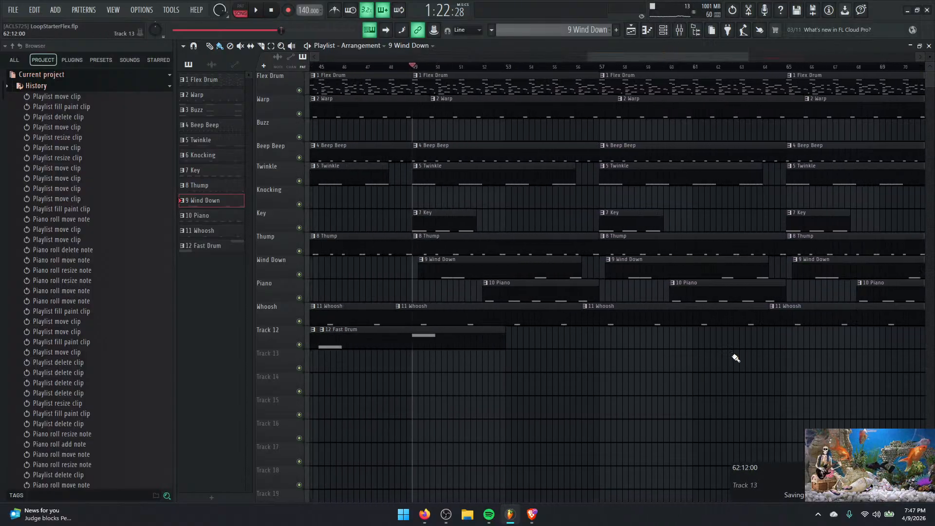
{"action": "key", "text": "space"}
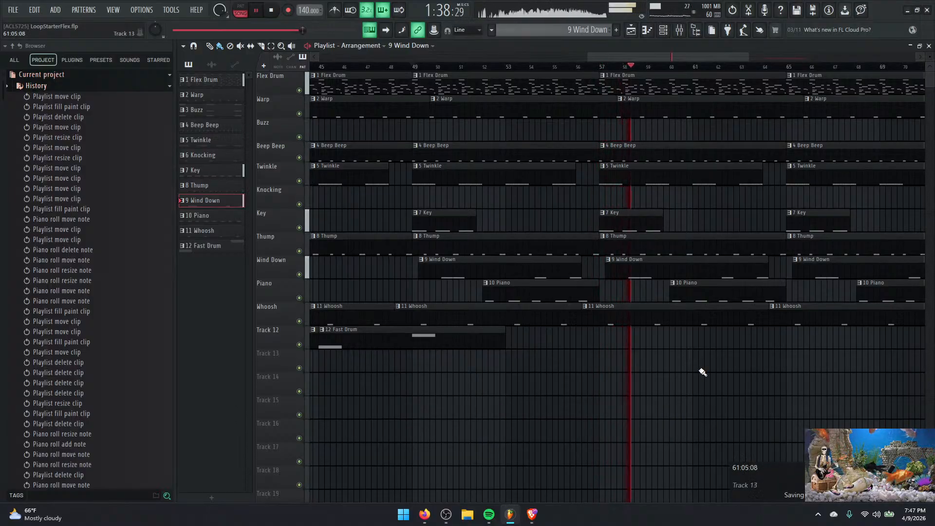
{"action": "left_click_drag", "start_coordinate": [656, 53], "coordinate": [233, 52]}
{"action": "key", "text": "space"}
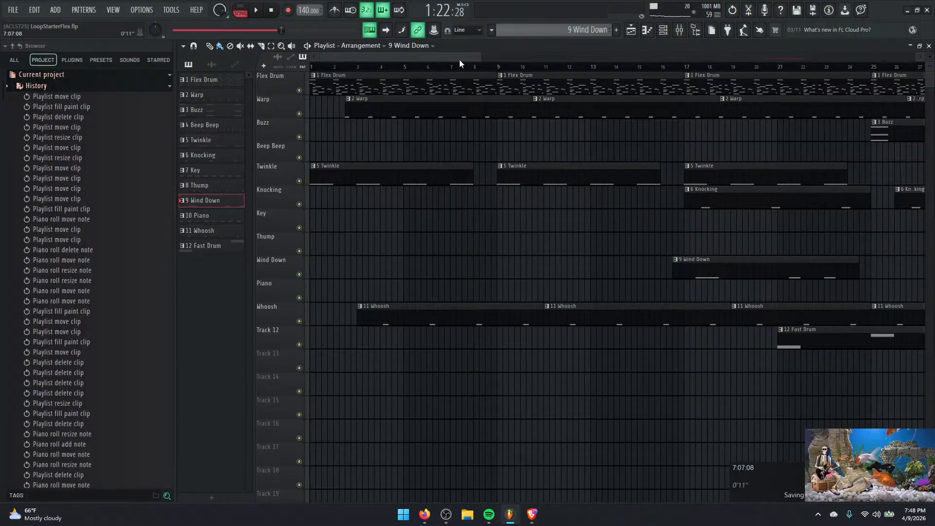
{"action": "left_click_drag", "start_coordinate": [460, 59], "coordinate": [540, 58]}
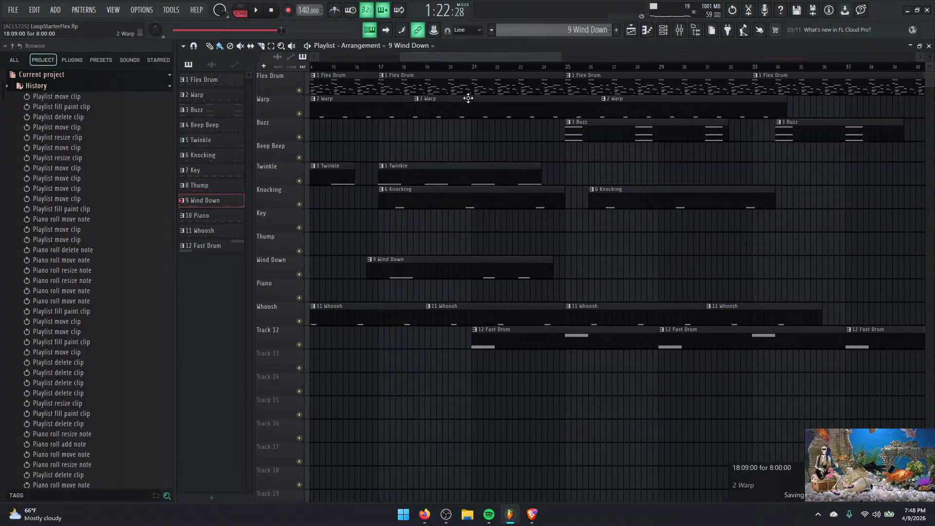
{"action": "left_click", "coordinate": [473, 66]}
{"action": "key", "text": "space"}
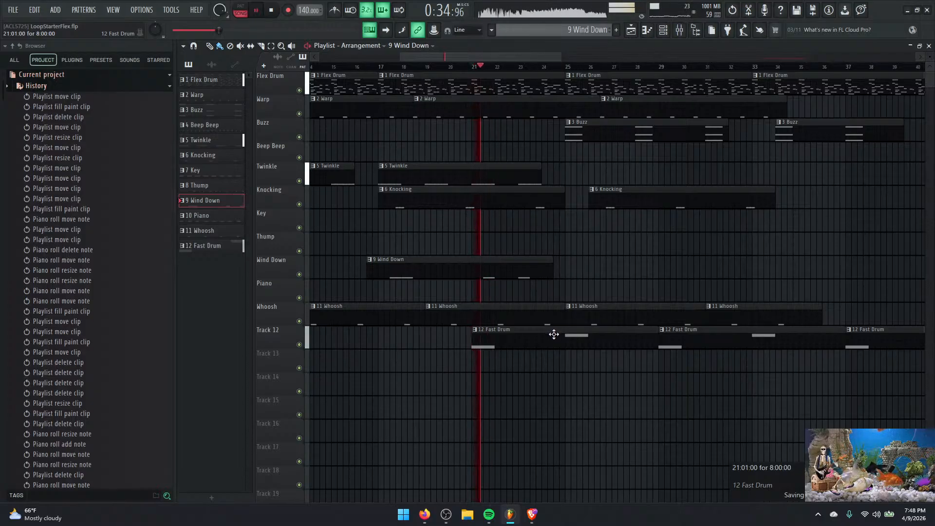
{"action": "key", "text": "space"}
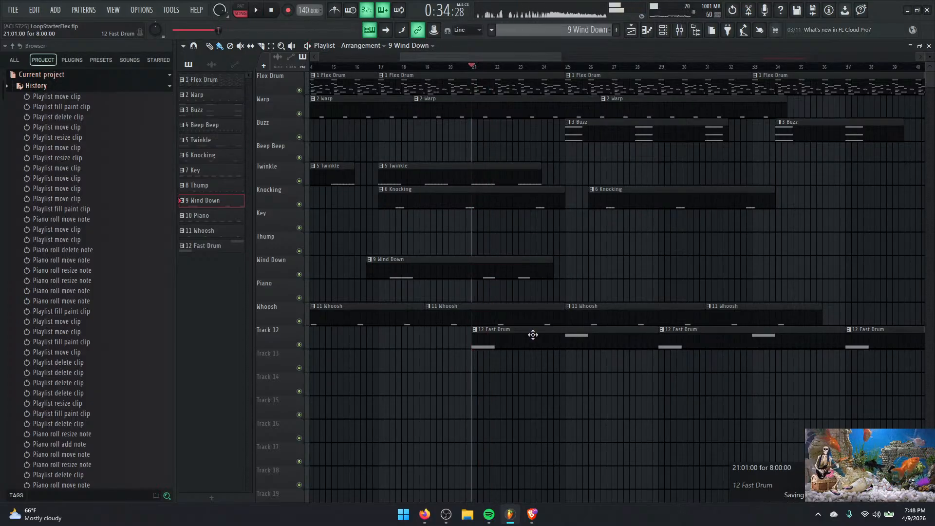
Rename playlist Track 12 as Synth.
{"action": "right_click", "coordinate": [269, 338]}
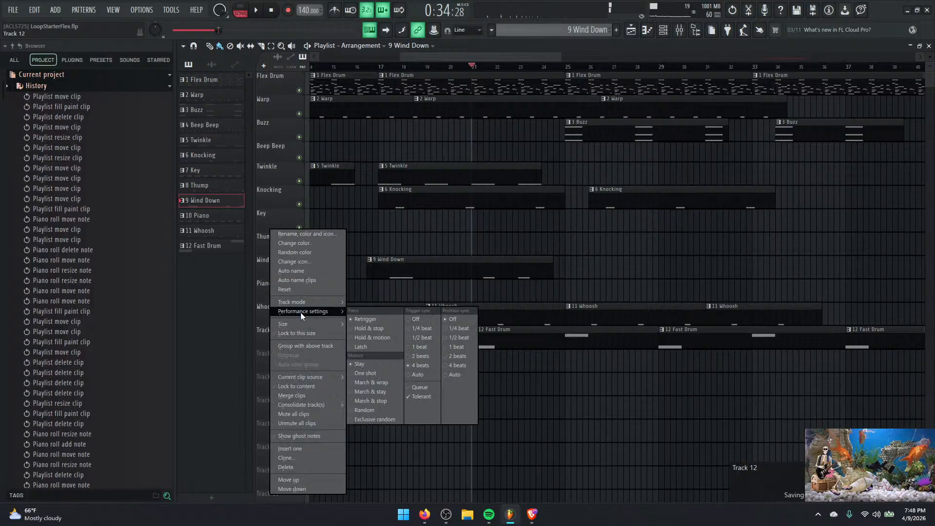
{"action": "left_click", "coordinate": [302, 242]}
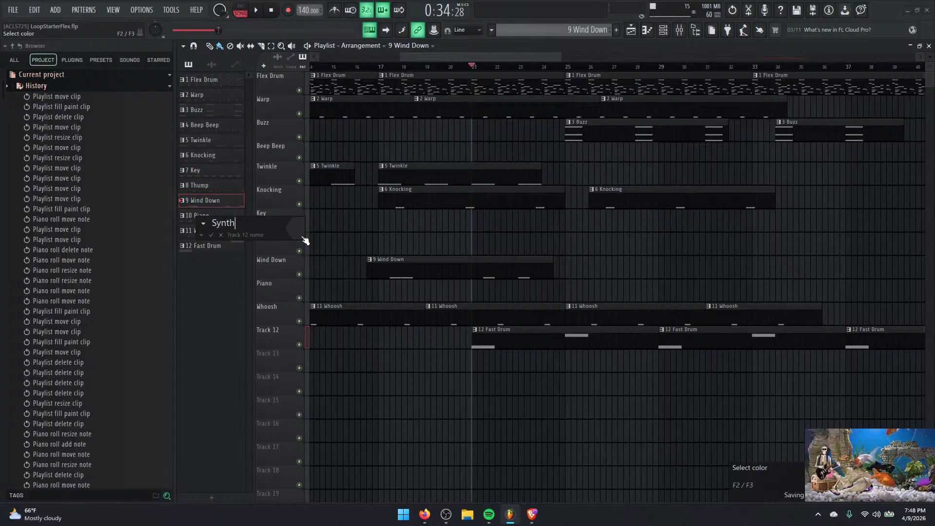
{"action": "key", "text": "Return"}
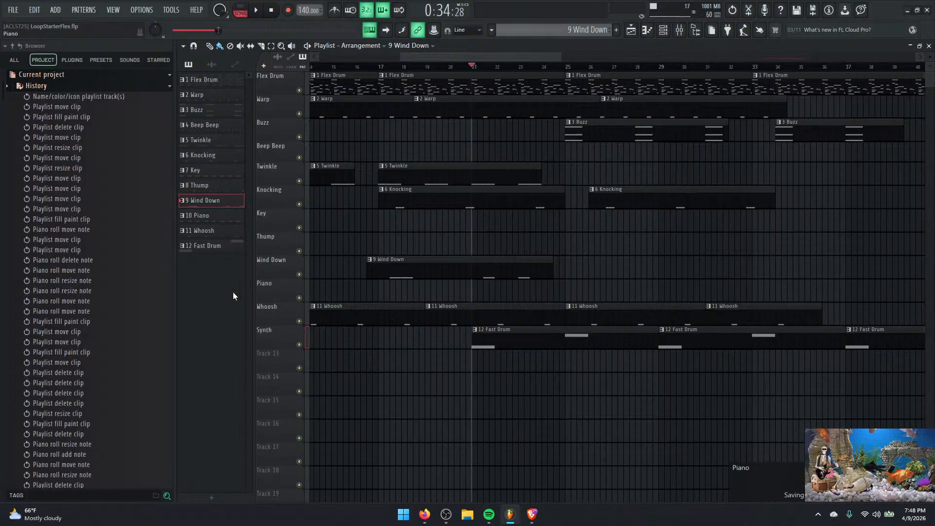
Rename the 12 Fast Drum pattern as 12 Synth.
{"action": "right_click", "coordinate": [206, 251]}
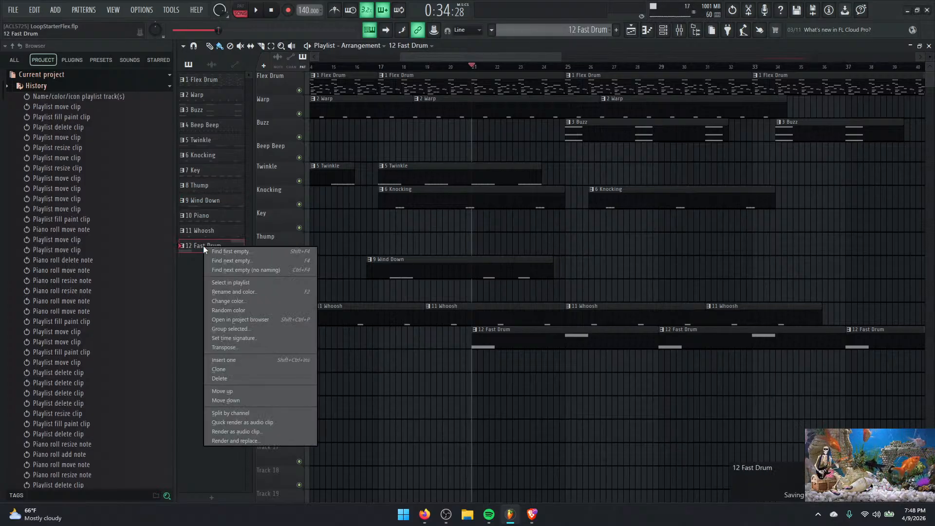
{"action": "left_click", "coordinate": [244, 292]}
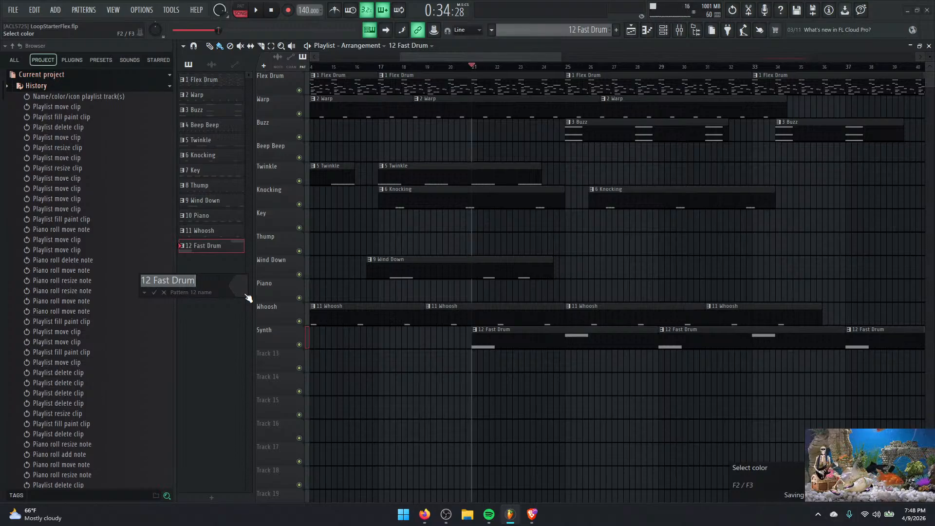
{"action": "type", "text": "12 Synth"}
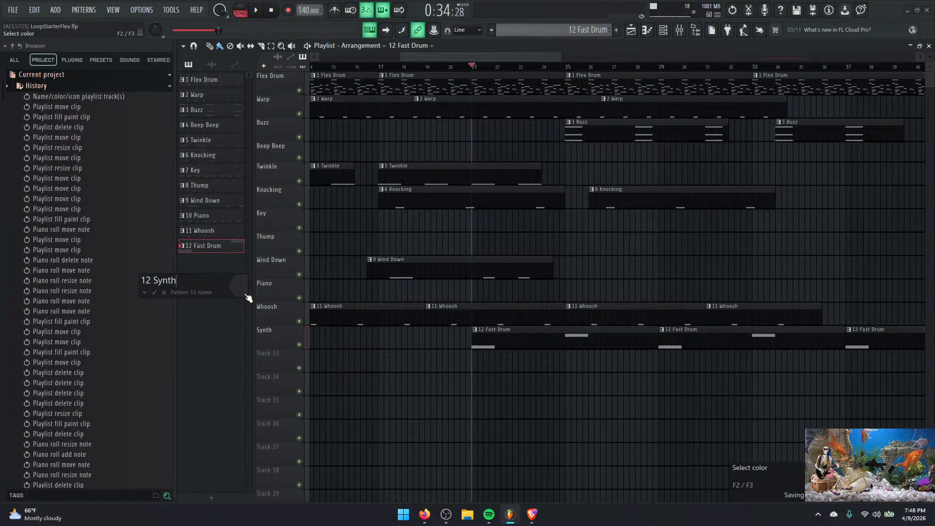
{"action": "key", "text": "Return"}
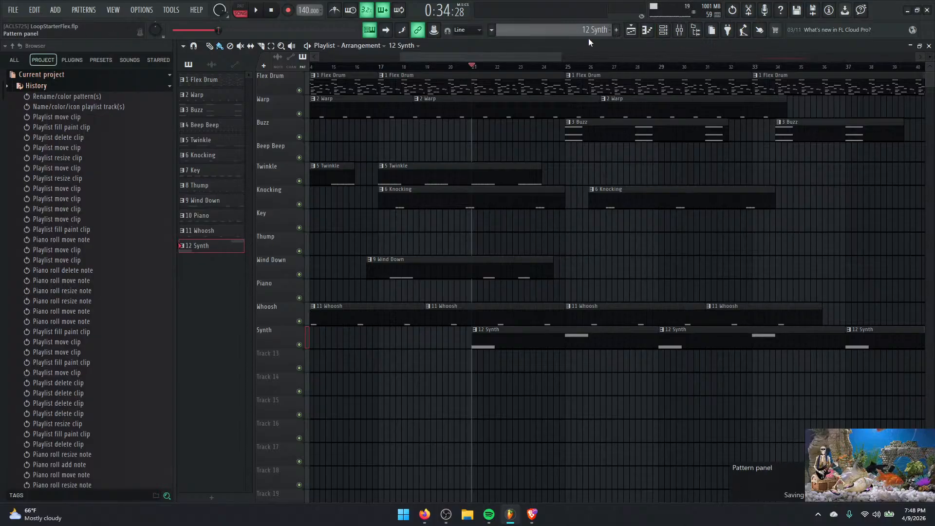
Rename the Fast Drum mixer track as Synth.
{"action": "left_click", "coordinate": [679, 30]}
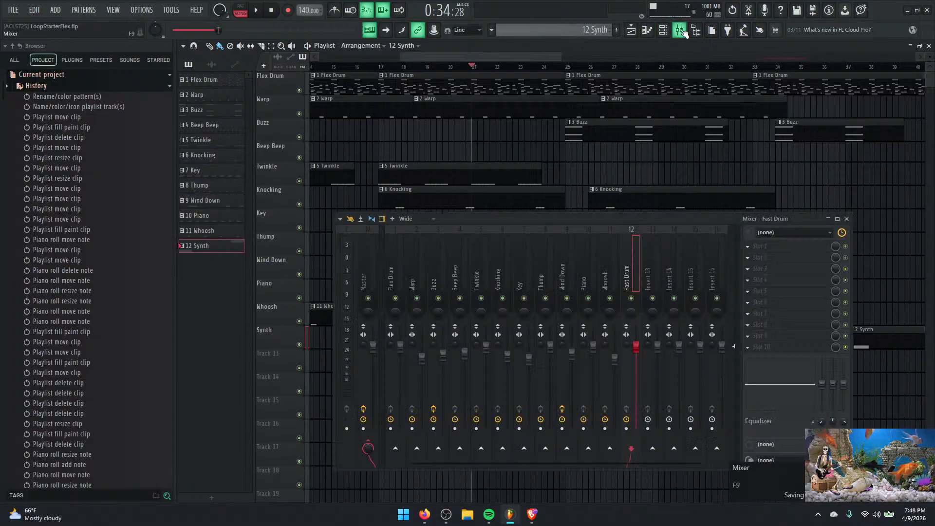
{"action": "right_click", "coordinate": [633, 270]}
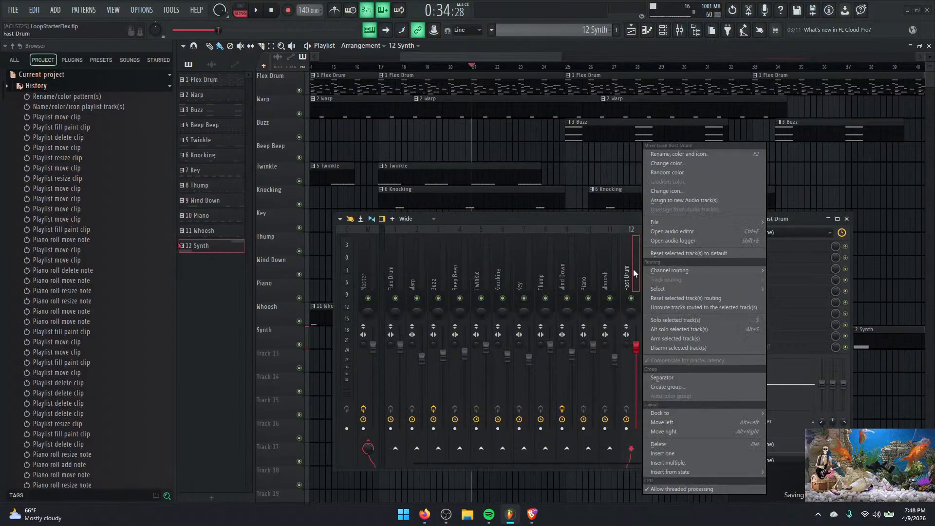
{"action": "left_click", "coordinate": [663, 155]}
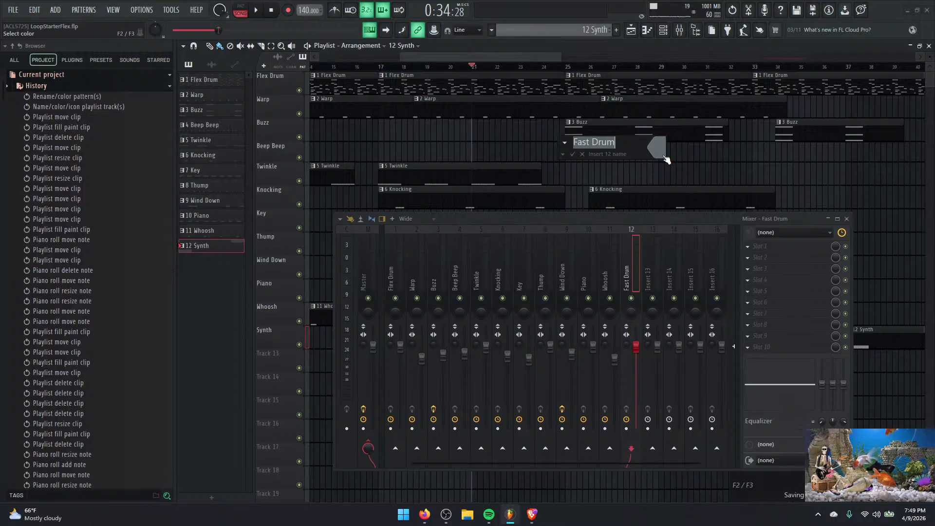
{"action": "type", "text": "Synth"}
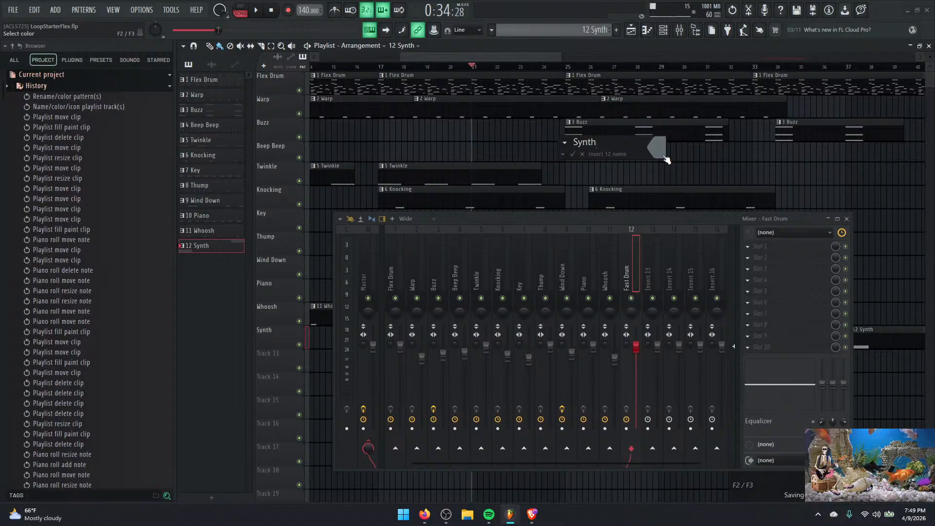
{"action": "key", "text": "Return"}
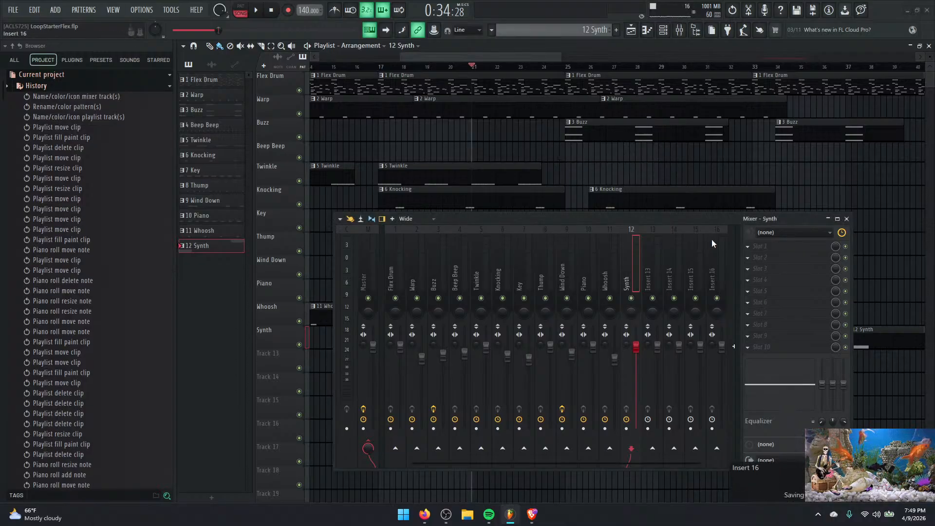
Audition the arrangement from bar 21 with the Synth mixer track's volume at 100%, watching the mixer levels.
{"action": "mouse_move", "coordinate": [696, 218]}
{"action": "left_mouse_down"}
{"action": "mouse_move", "coordinate": [705, 197]}
{"action": "mouse_move", "coordinate": [727, 187]}
{"action": "mouse_move", "coordinate": [731, 229]}
{"action": "mouse_move", "coordinate": [707, 230]}
{"action": "left_mouse_up"}
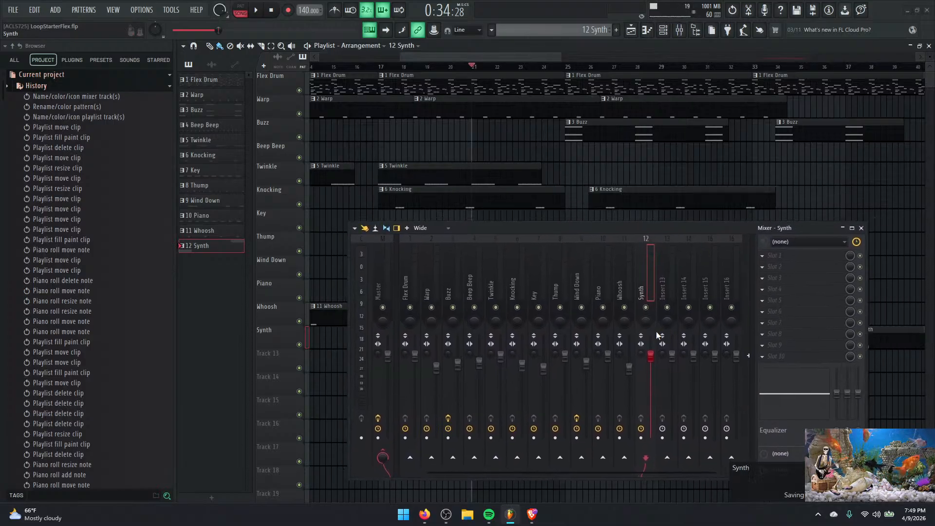
{"action": "left_click_drag", "start_coordinate": [653, 363], "coordinate": [653, 362]}
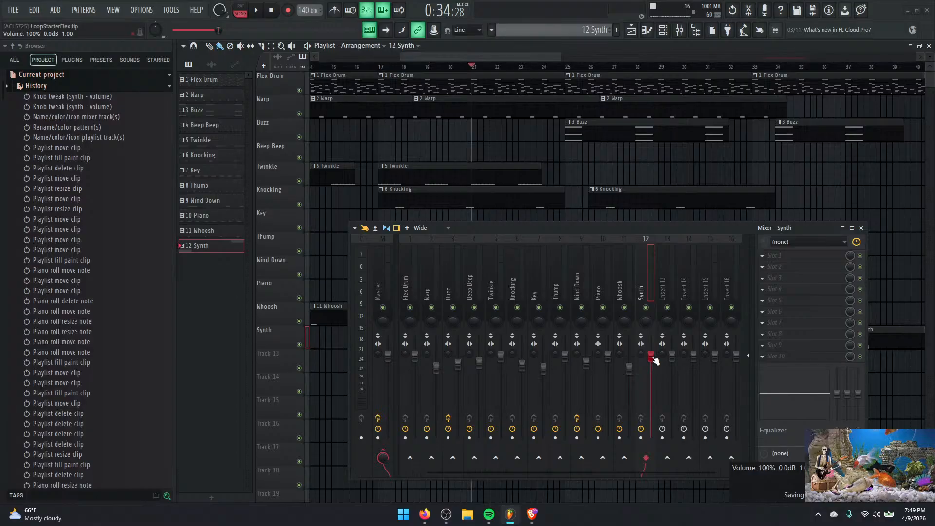
{"action": "key", "text": "space"}
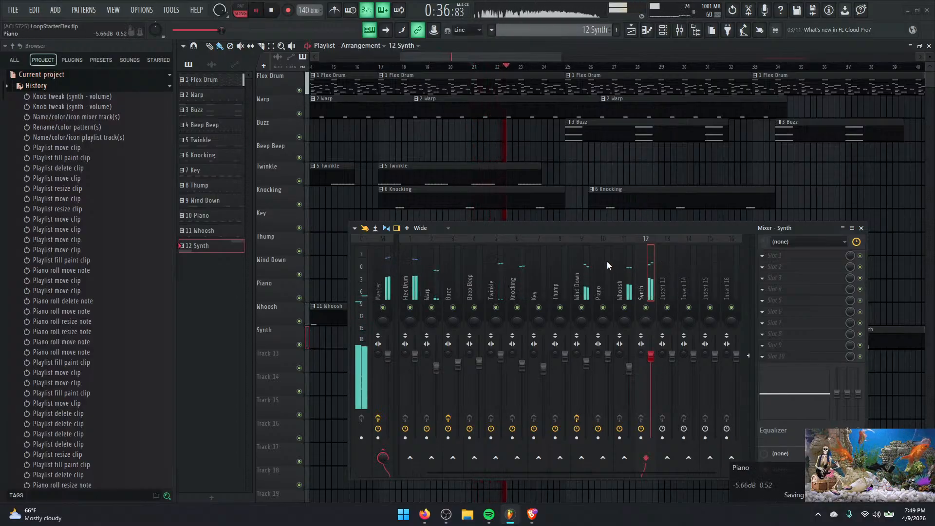
{"action": "left_click_drag", "start_coordinate": [622, 226], "coordinate": [545, 376]}
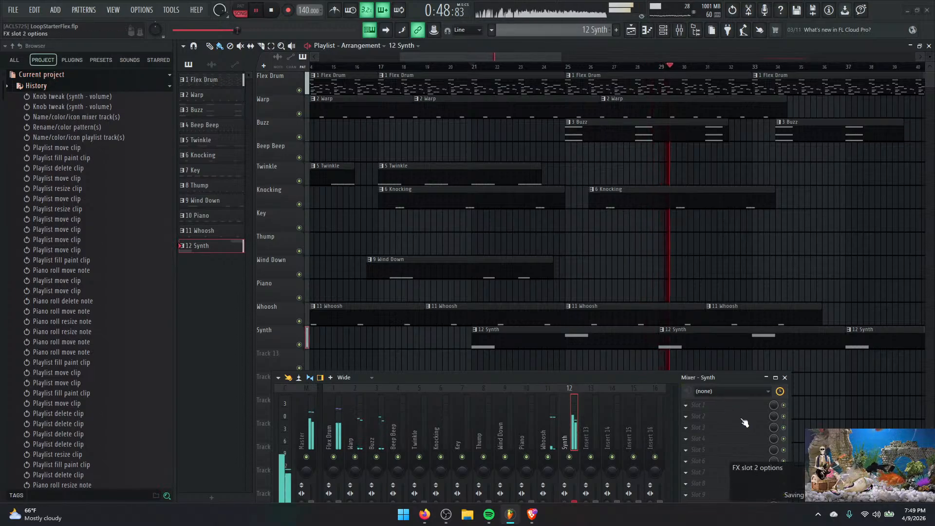
{"action": "key", "text": "space"}
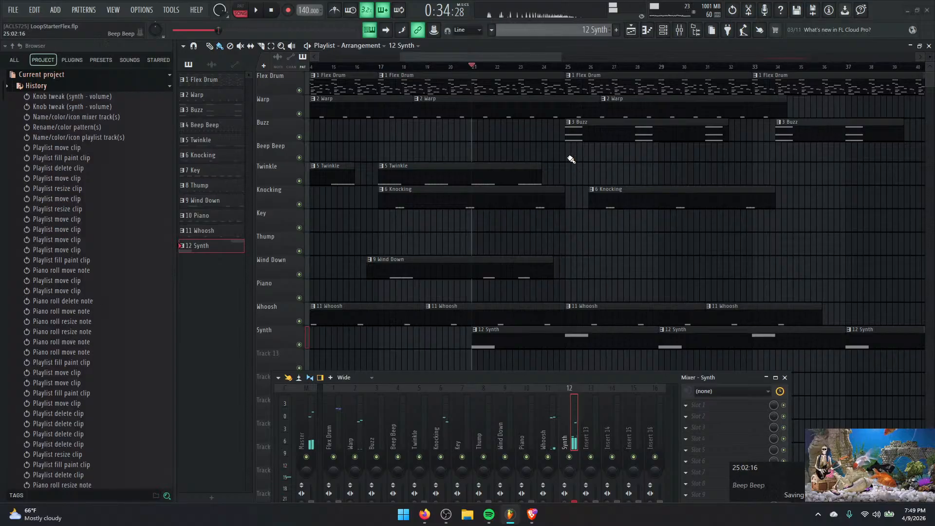
{"action": "mouse_move", "coordinate": [545, 56]}
{"action": "left_mouse_down"}
{"action": "mouse_move", "coordinate": [565, 56]}
{"action": "mouse_move", "coordinate": [528, 49]}
{"action": "left_mouse_up"}
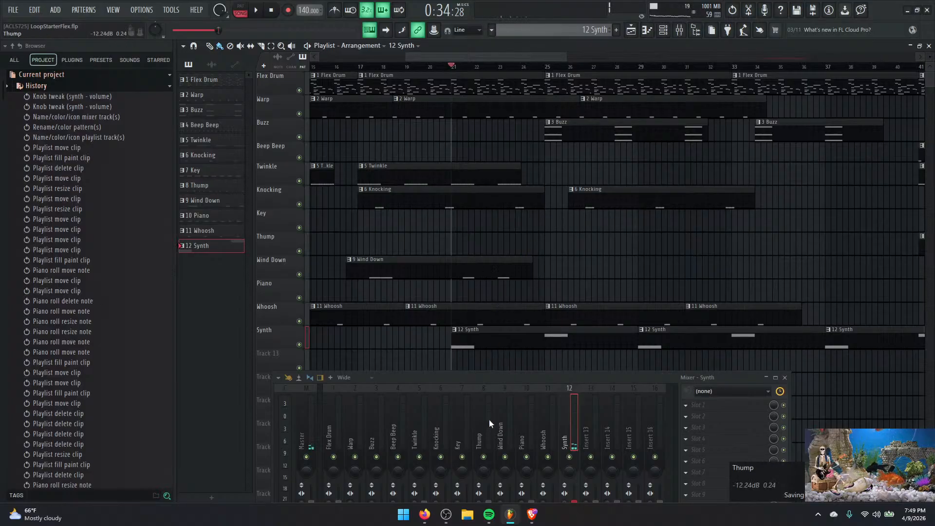
{"action": "left_click_drag", "start_coordinate": [478, 382], "coordinate": [525, 198]}
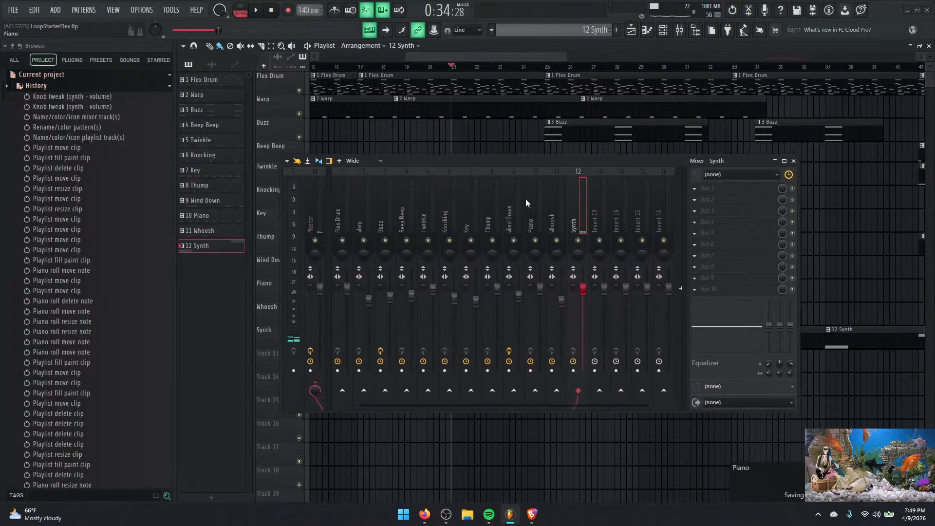
Open the DRM Glitch Drums FLEX instrument from the channel rack, examine its presets and controls, and close it.
{"action": "left_click", "coordinate": [663, 29]}
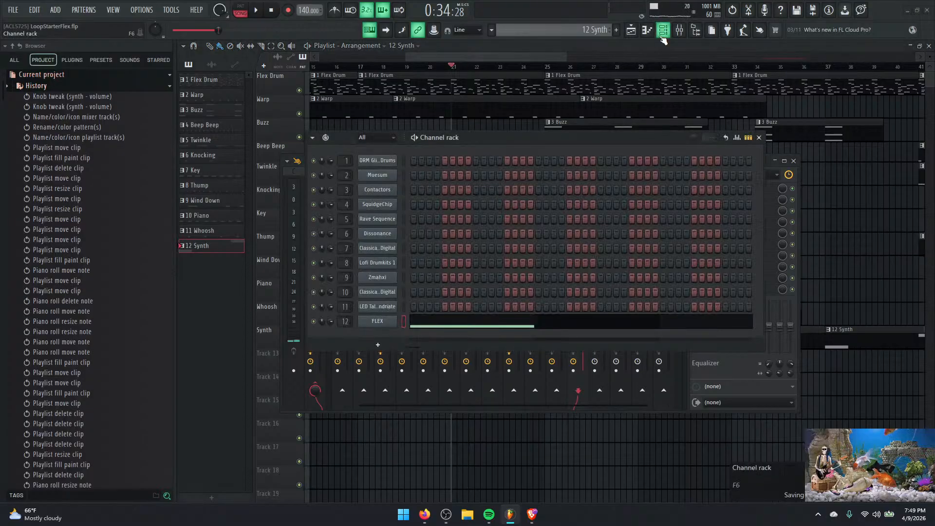
{"action": "left_click", "coordinate": [377, 160]}
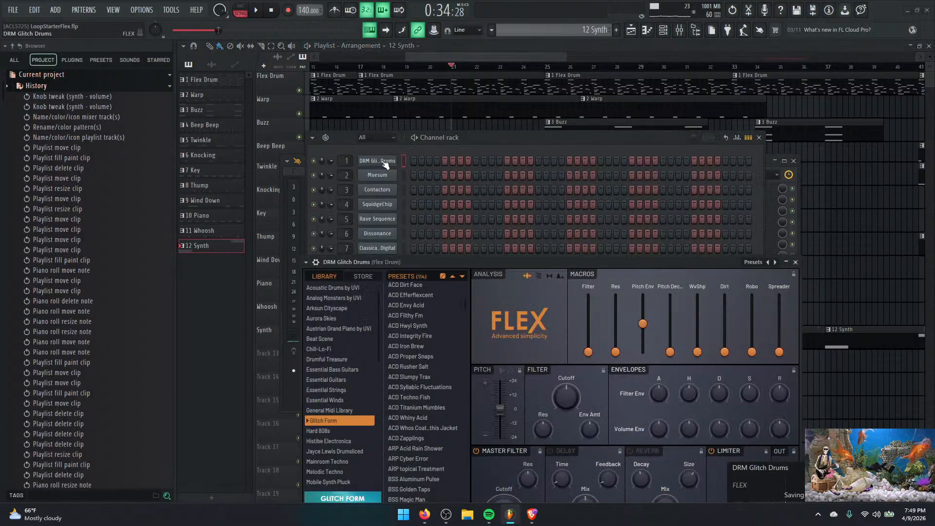
{"action": "left_click_drag", "start_coordinate": [481, 259], "coordinate": [487, 141]}
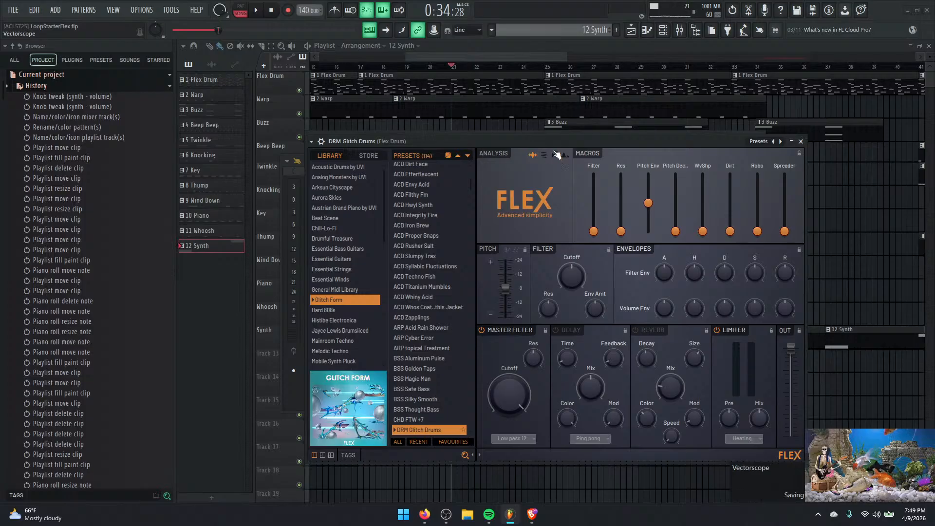
{"action": "left_click_drag", "start_coordinate": [557, 140], "coordinate": [598, 134]}
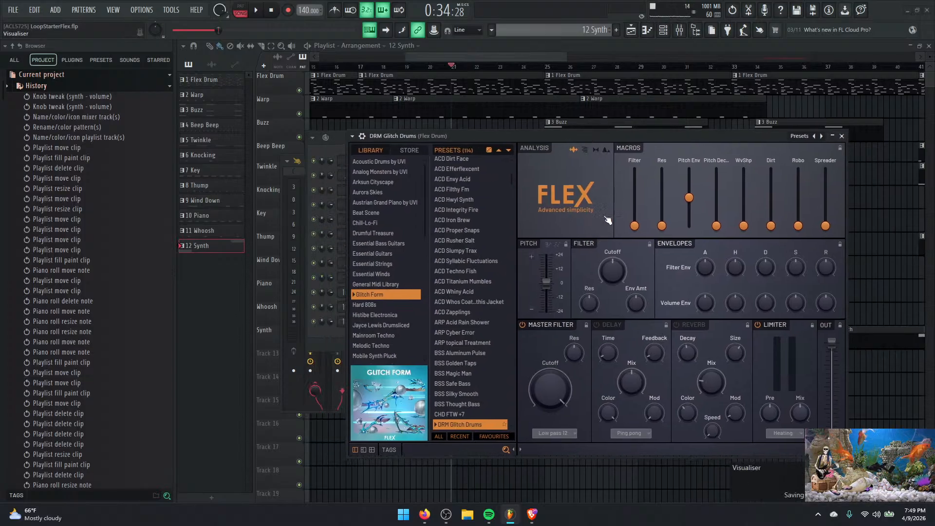
{"action": "left_click_drag", "start_coordinate": [606, 137], "coordinate": [621, 140]}
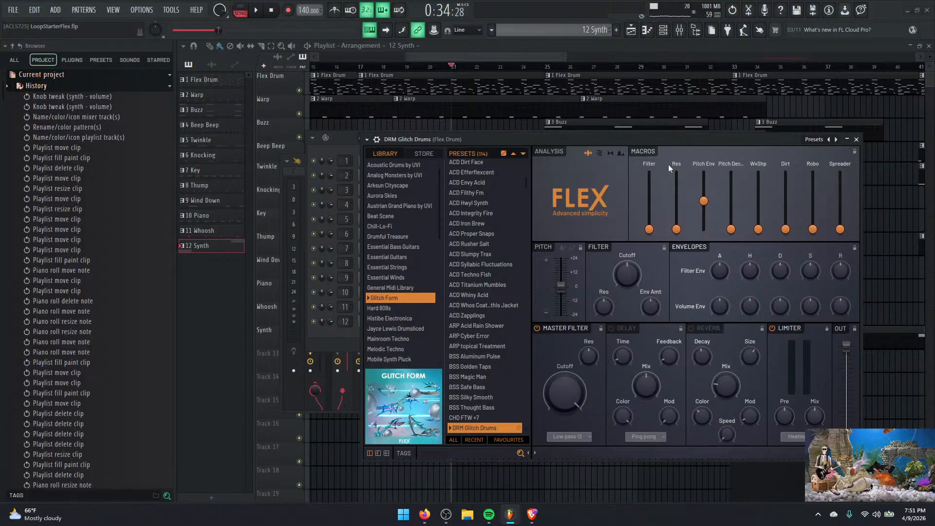
{"action": "left_click_drag", "start_coordinate": [673, 134], "coordinate": [689, 121]}
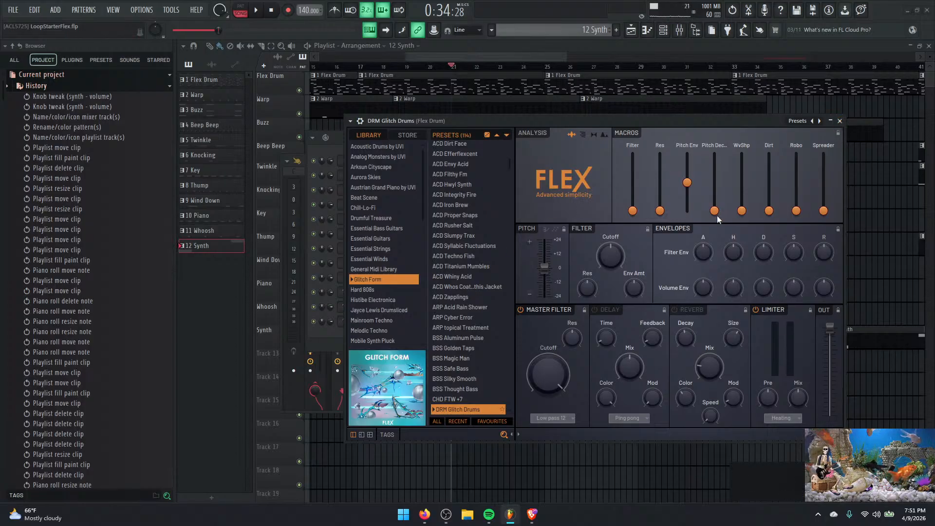
{"action": "left_click", "coordinate": [840, 121]}
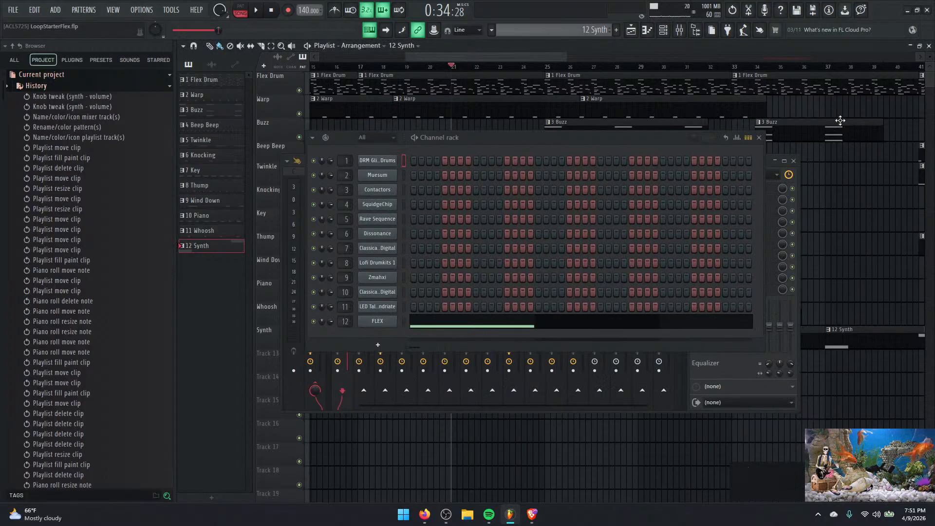
{"action": "left_click_drag", "start_coordinate": [659, 137], "coordinate": [691, 132]}
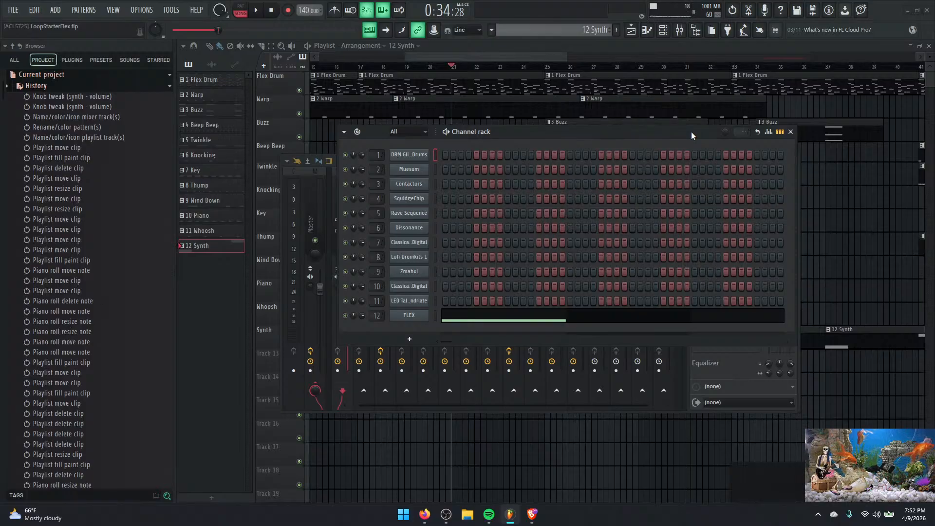
{"action": "left_click_drag", "start_coordinate": [678, 135], "coordinate": [703, 136]}
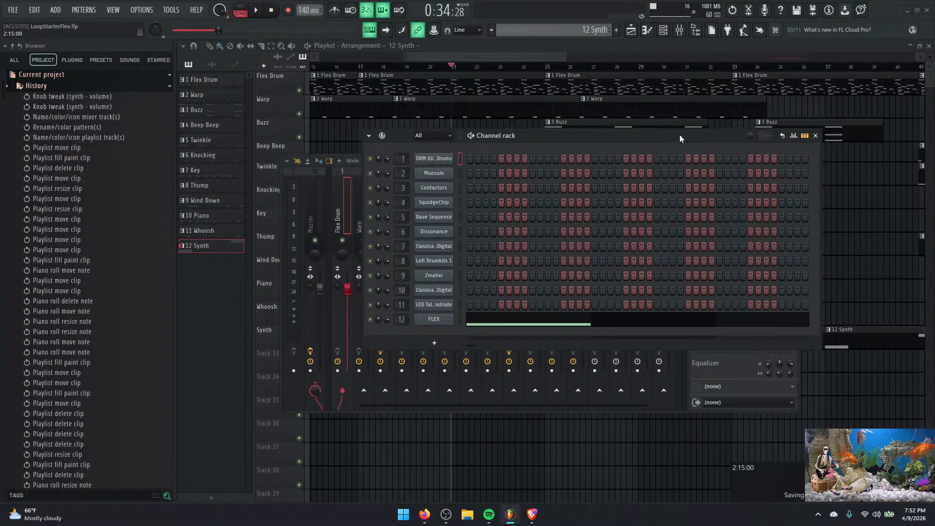
{"action": "mouse_move", "coordinate": [680, 137]}
{"action": "left_mouse_down"}
{"action": "mouse_move", "coordinate": [727, 212]}
{"action": "mouse_move", "coordinate": [719, 184]}
{"action": "mouse_move", "coordinate": [682, 152]}
{"action": "mouse_move", "coordinate": [668, 169]}
{"action": "mouse_move", "coordinate": [683, 154]}
{"action": "mouse_move", "coordinate": [678, 135]}
{"action": "mouse_move", "coordinate": [679, 145]}
{"action": "left_mouse_up"}
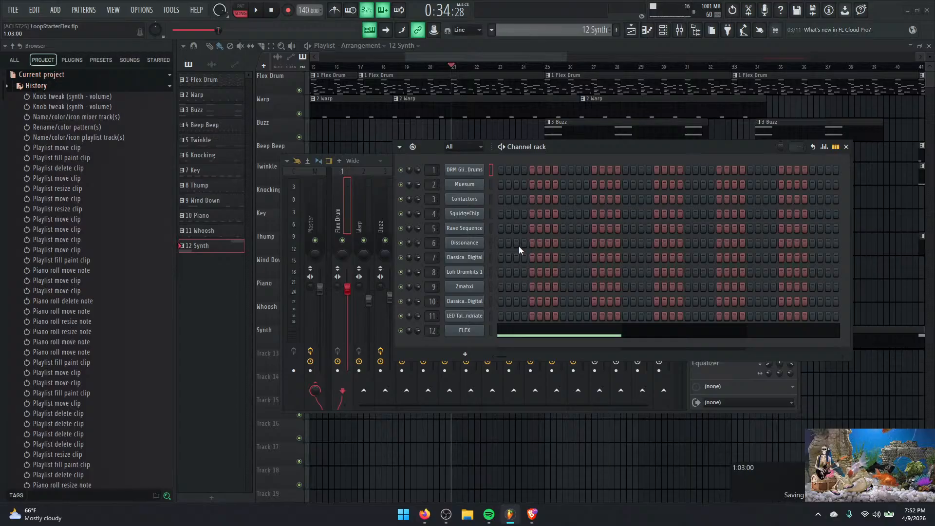
{"action": "left_click_drag", "start_coordinate": [586, 152], "coordinate": [566, 187]}
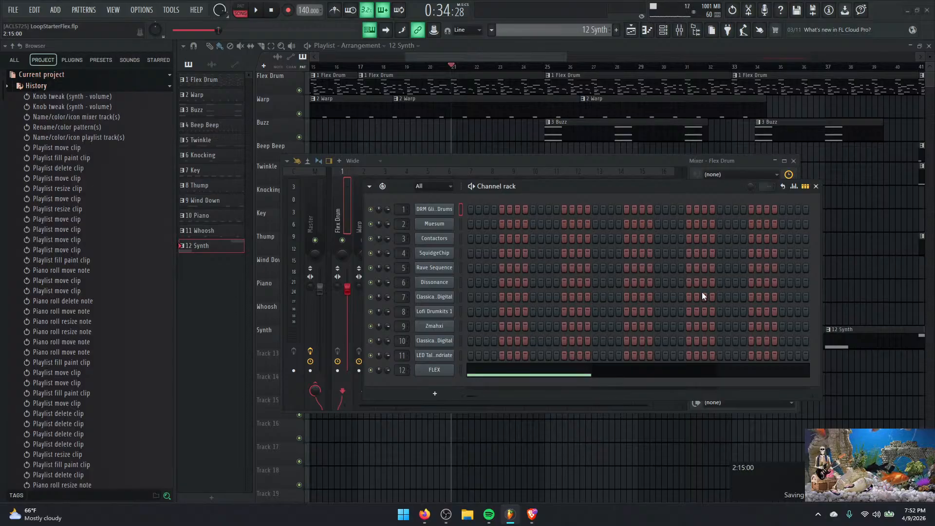
{"action": "left_click_drag", "start_coordinate": [623, 181], "coordinate": [620, 250]}
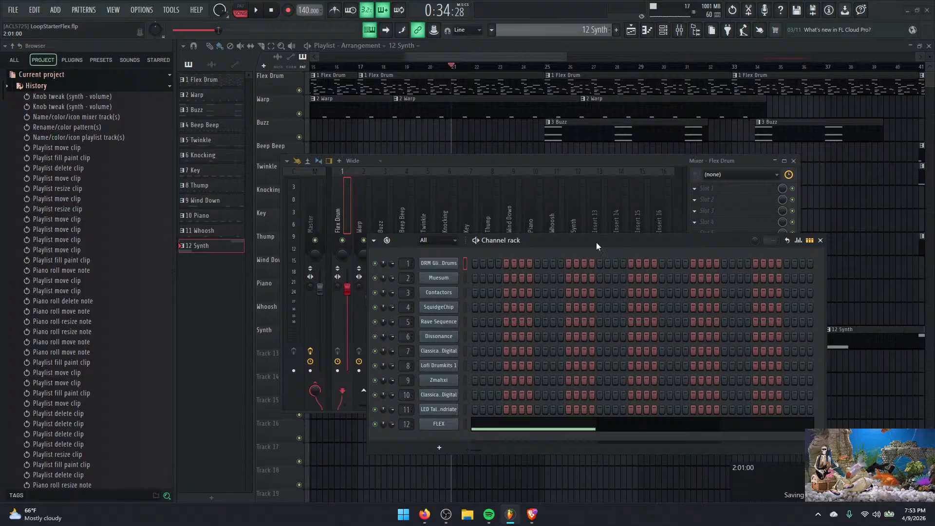
{"action": "left_click_drag", "start_coordinate": [596, 242], "coordinate": [594, 221]}
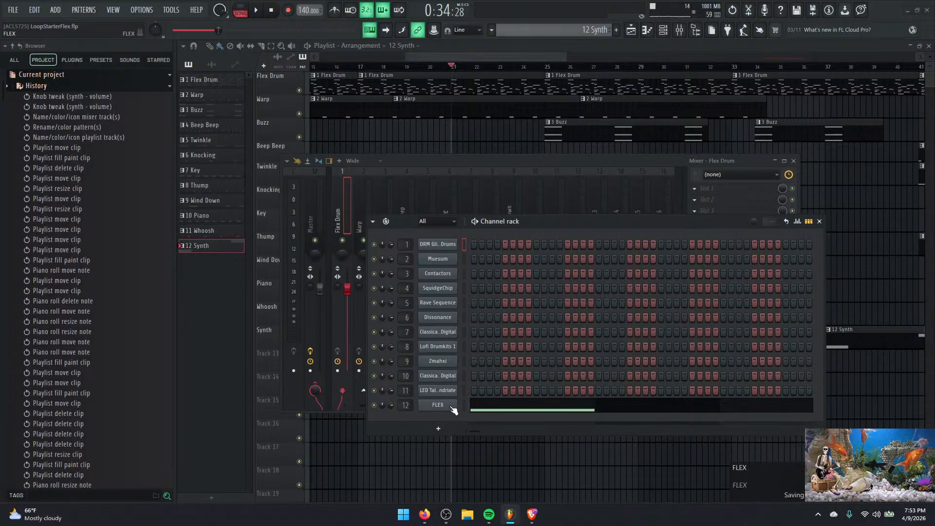
{"action": "left_click_drag", "start_coordinate": [614, 222], "coordinate": [603, 251]}
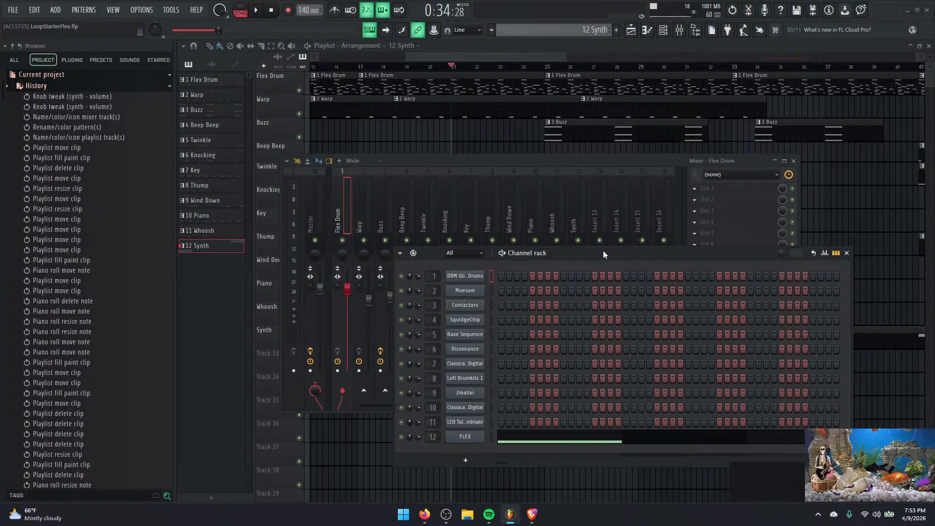
{"action": "left_click_drag", "start_coordinate": [601, 258], "coordinate": [588, 237]}
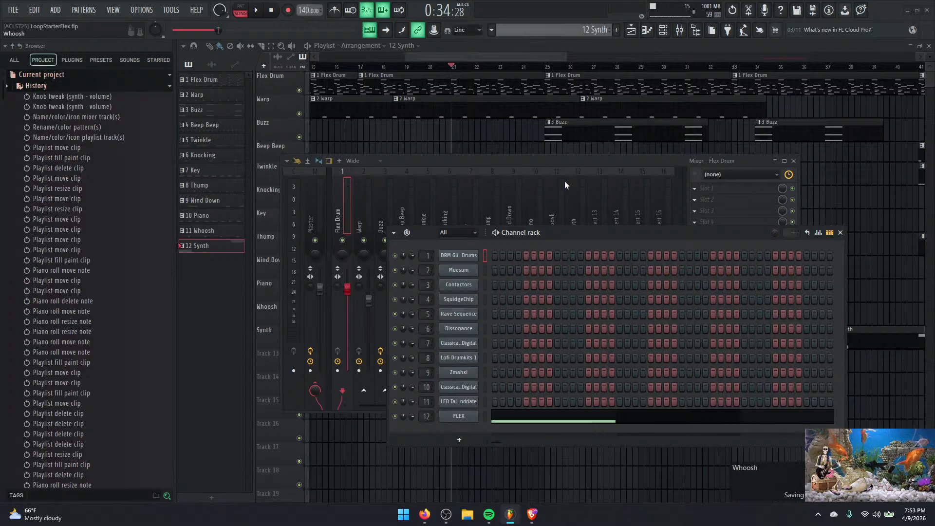
{"action": "left_click_drag", "start_coordinate": [613, 236], "coordinate": [648, 255]}
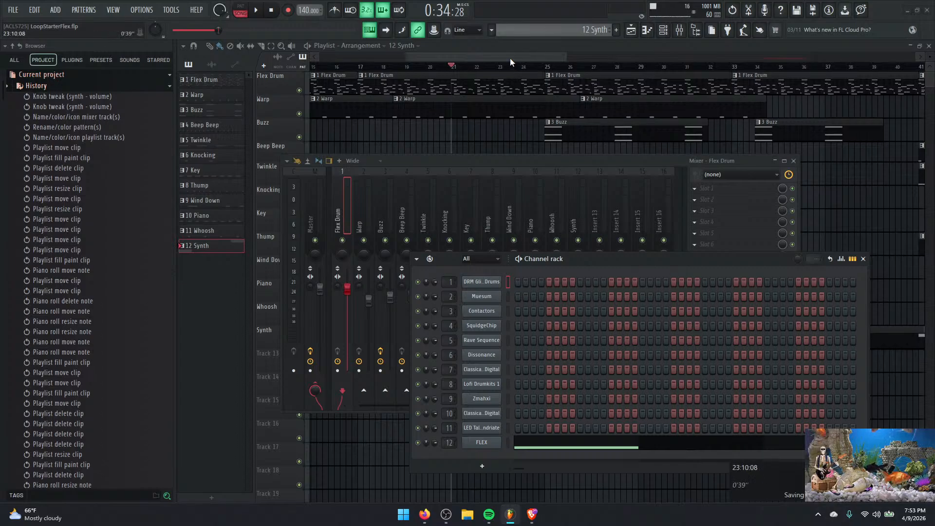
Return the playlist to the start of the arrangement and close the channel rack and the mixer.
{"action": "left_click_drag", "start_coordinate": [554, 59], "coordinate": [336, 61]}
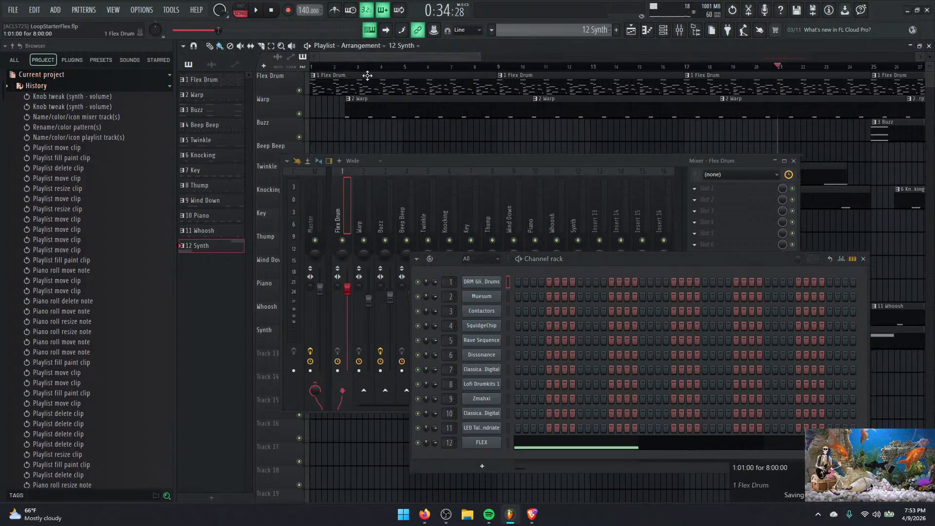
{"action": "left_click", "coordinate": [864, 259]}
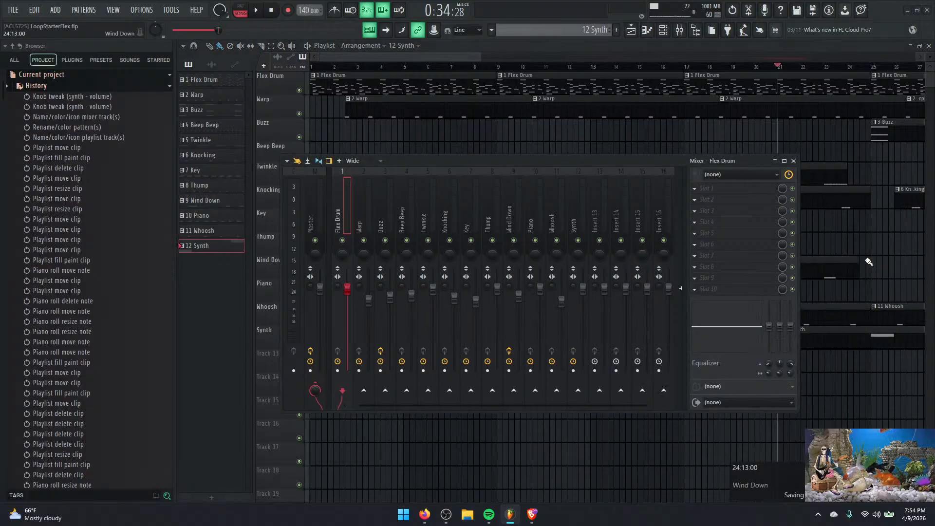
{"action": "left_click", "coordinate": [794, 161]}
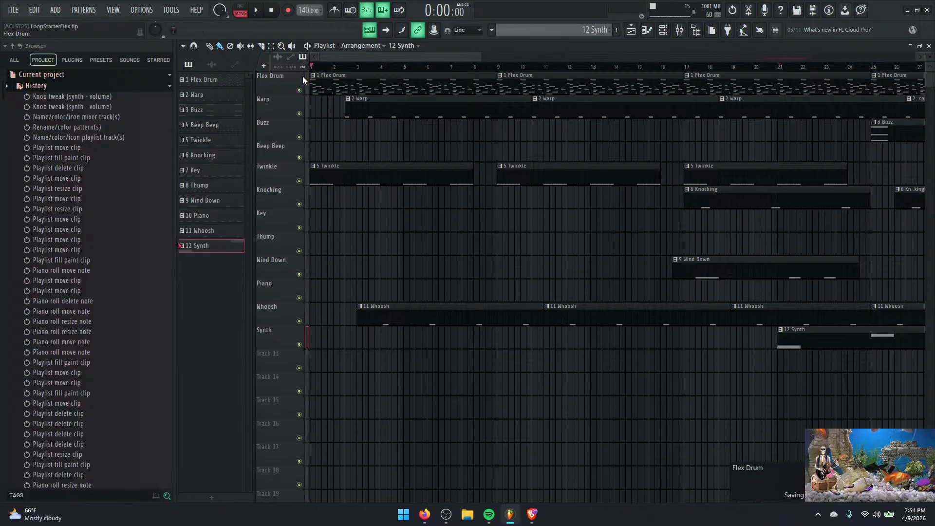
Play the arrangement from the start, save the project, and follow the playback to around bar 43.
{"action": "key", "text": "space"}
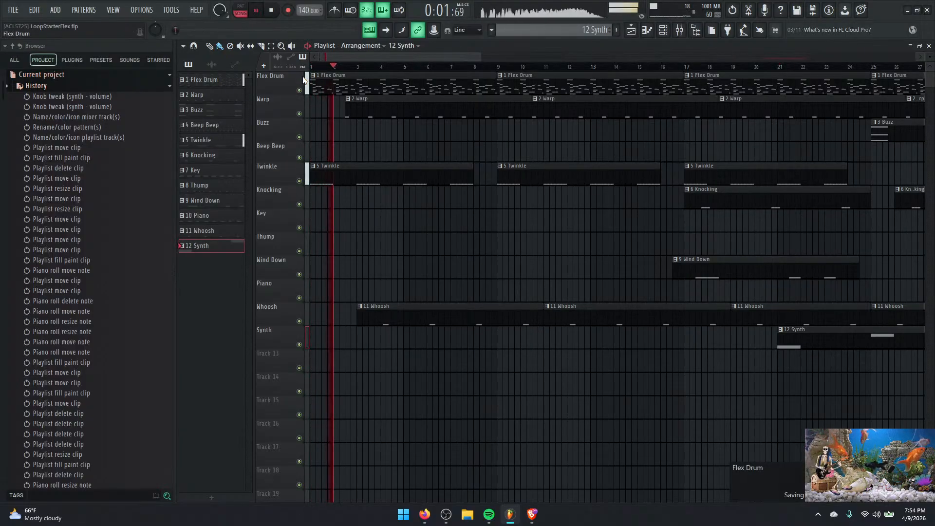
{"action": "key", "text": "ctrl+s"}
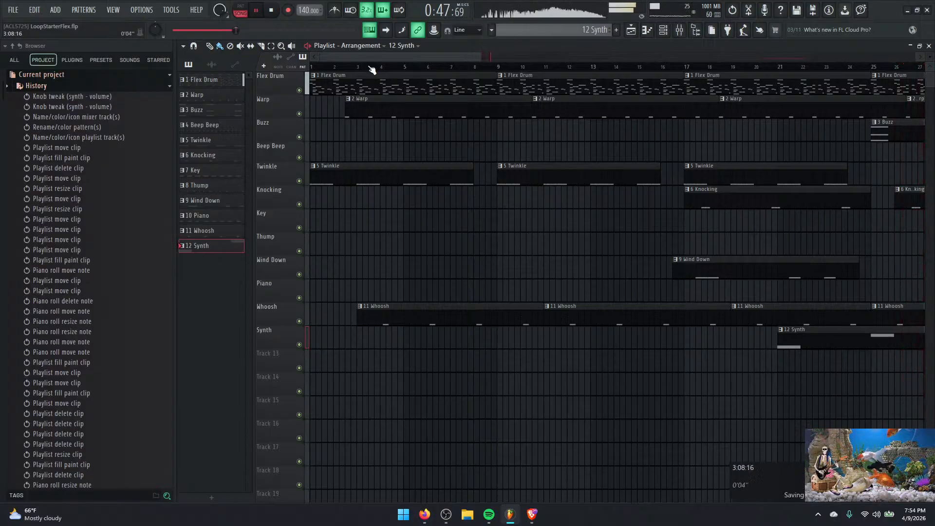
{"action": "left_click_drag", "start_coordinate": [367, 57], "coordinate": [546, 54]}
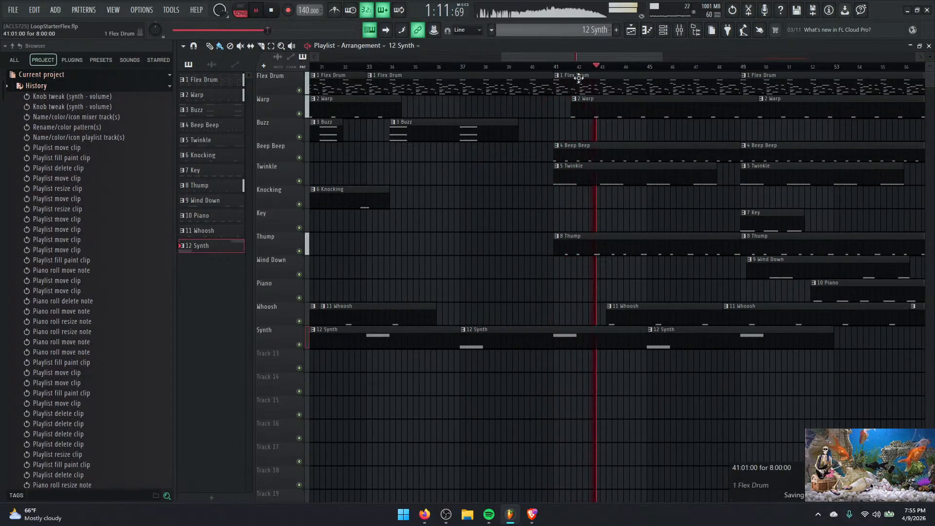
Replace the shortened Buzz clip at bar 34 with a full 7-bar Buzz clip.
{"action": "left_click_drag", "start_coordinate": [599, 54], "coordinate": [545, 54]}
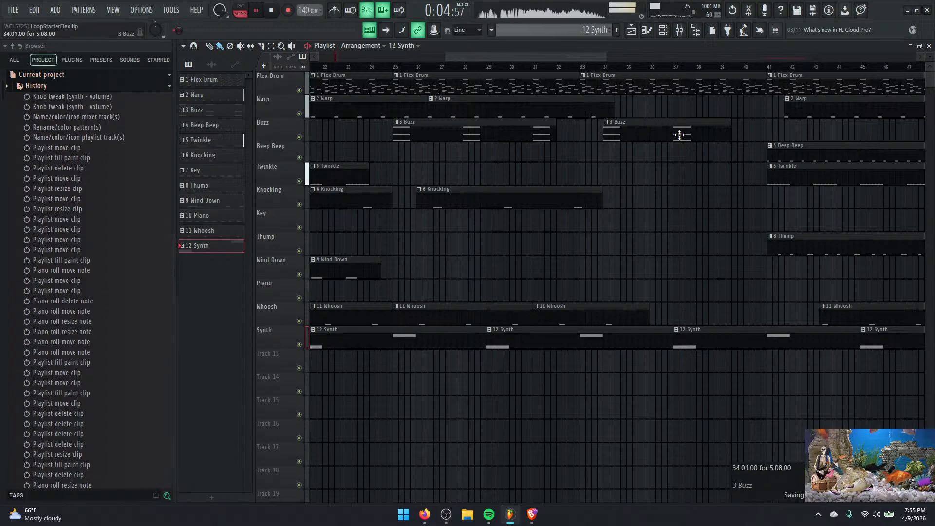
{"action": "right_click", "coordinate": [604, 129]}
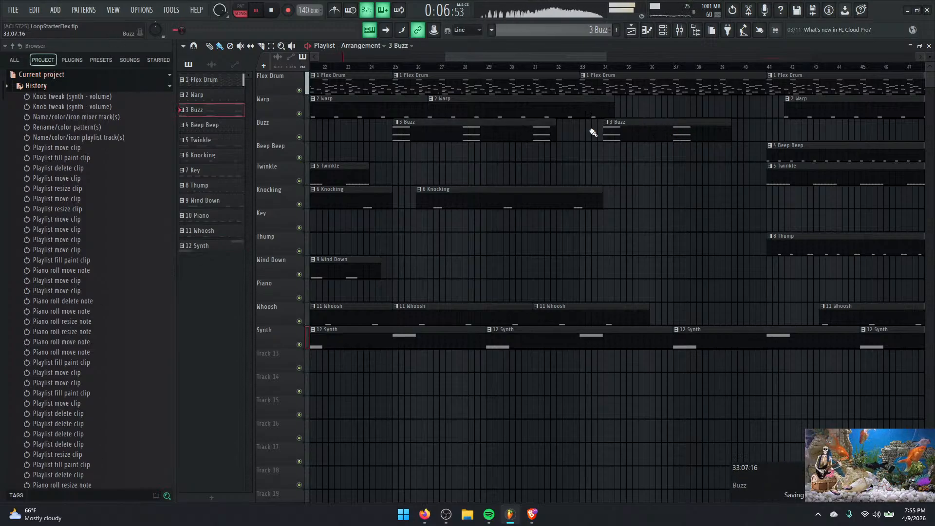
{"action": "left_click", "coordinate": [604, 128]}
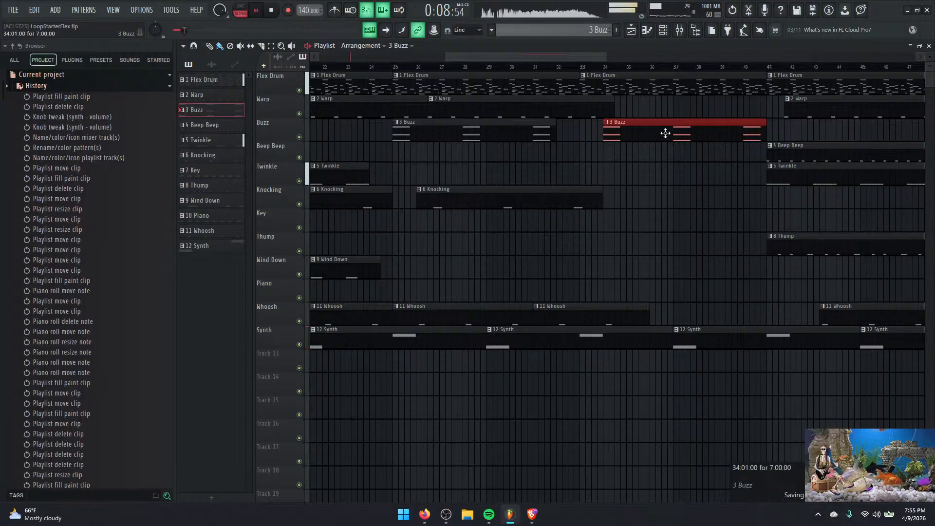
Audition the arrangement from bar 25, trying an extra clip on the Knocking track at bar 34.
{"action": "left_click", "coordinate": [397, 68]}
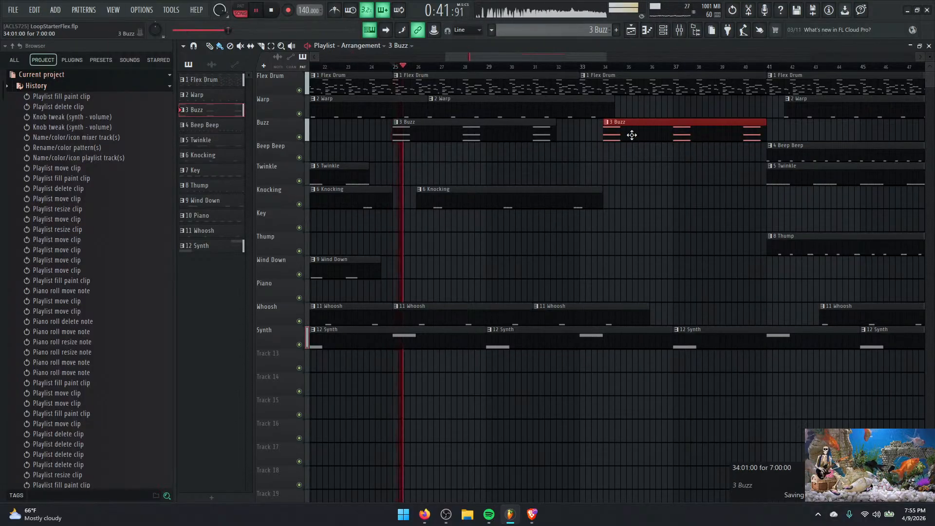
{"action": "mouse_move", "coordinate": [526, 56]}
{"action": "left_mouse_down"}
{"action": "mouse_move", "coordinate": [574, 61]}
{"action": "mouse_move", "coordinate": [509, 59]}
{"action": "left_mouse_up"}
{"action": "left_click", "coordinate": [571, 198]}
{"action": "right_click", "coordinate": [571, 199]}
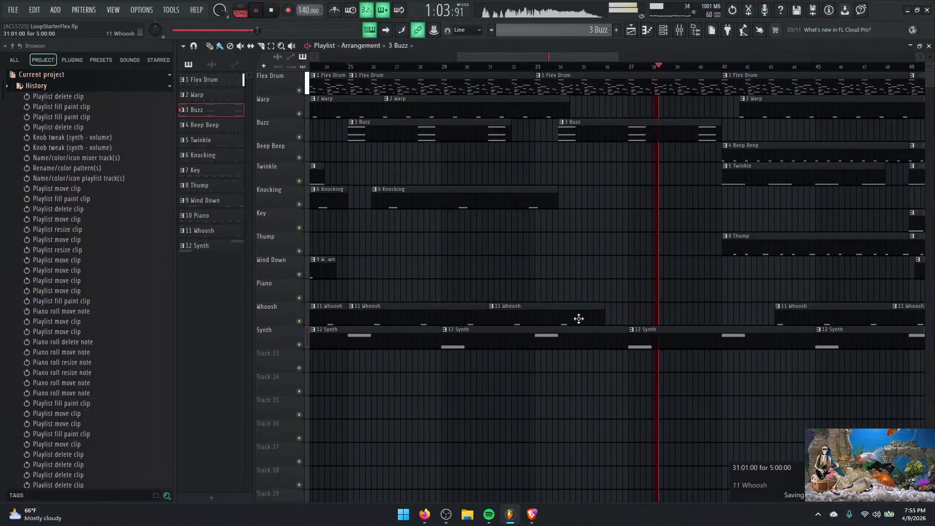
{"action": "key", "text": "space"}
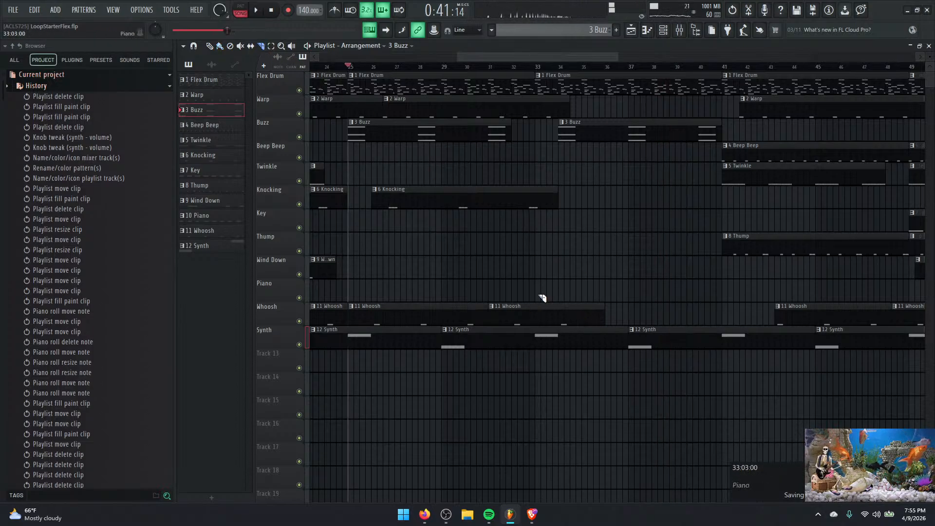
Slice the Whoosh clip at bar 33 and the Warp clip at bar 32, and delete both tails.
{"action": "left_click_drag", "start_coordinate": [541, 320], "coordinate": [541, 321]}
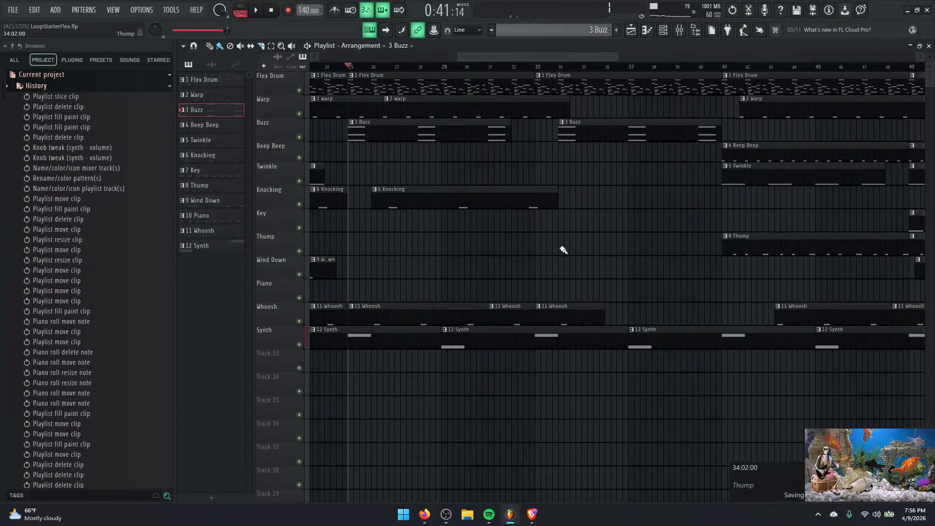
{"action": "right_click", "coordinate": [572, 306]}
{"action": "key", "text": "space"}
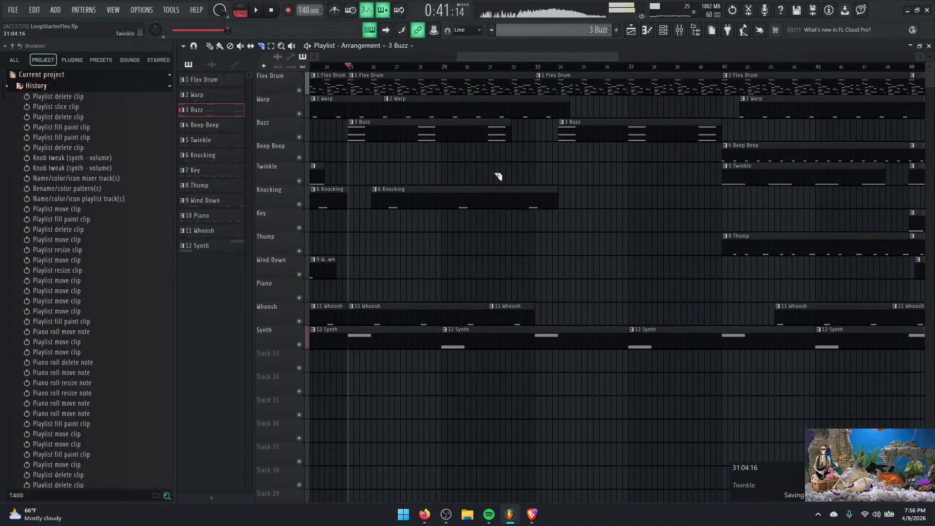
{"action": "left_click_drag", "start_coordinate": [514, 125], "coordinate": [513, 109]}
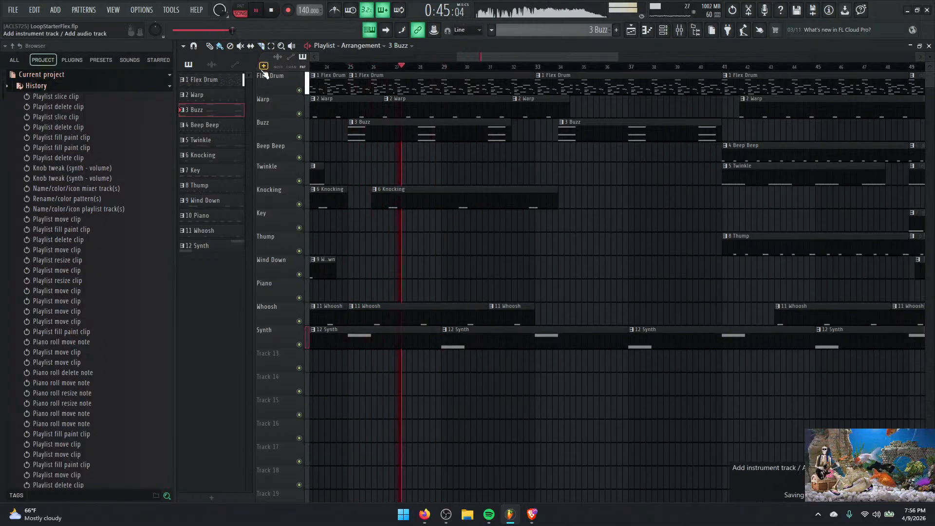
{"action": "right_click", "coordinate": [536, 113]}
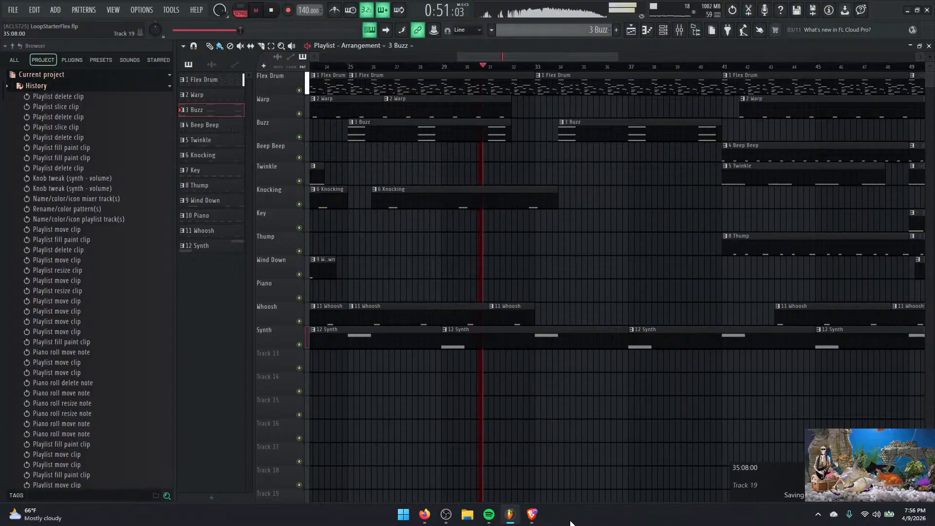
Examine the clip layout across the arrangement from the opening bars to about bar 60, listening through the section after bar 30.
{"action": "left_click_drag", "start_coordinate": [594, 54], "coordinate": [635, 53]}
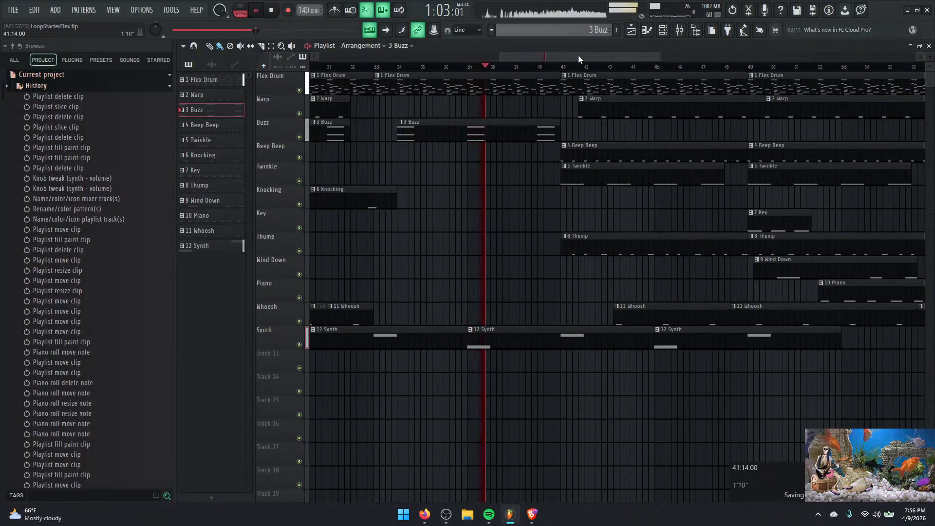
{"action": "left_click_drag", "start_coordinate": [577, 55], "coordinate": [605, 58]}
{"action": "key", "text": "space"}
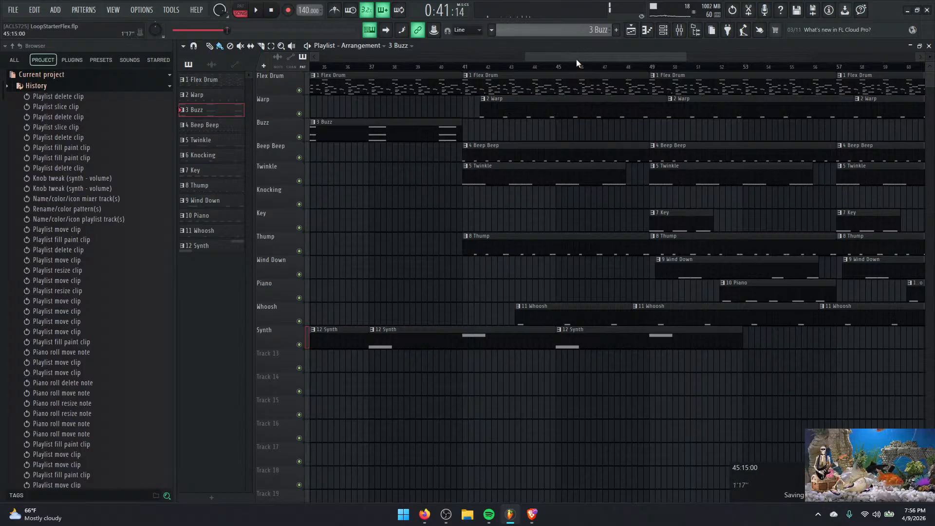
{"action": "left_click_drag", "start_coordinate": [577, 59], "coordinate": [553, 73]}
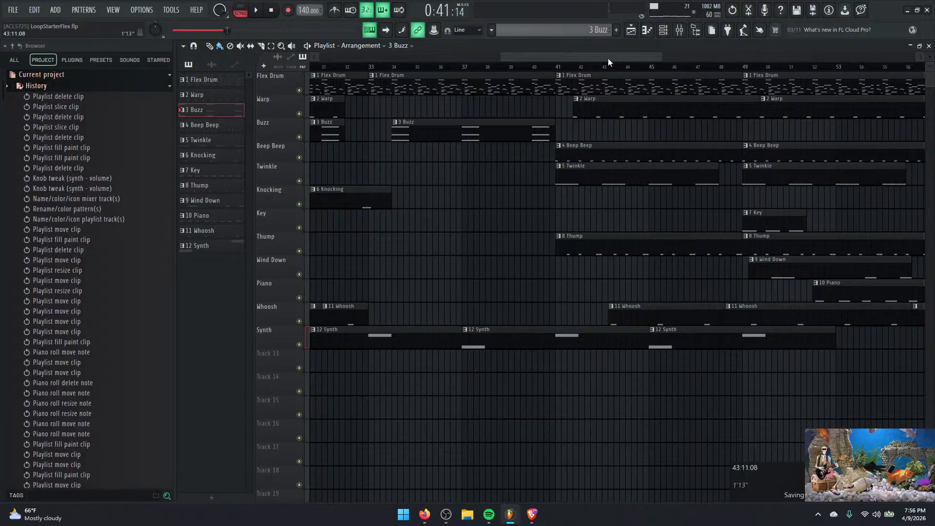
{"action": "left_click_drag", "start_coordinate": [608, 58], "coordinate": [565, 57]}
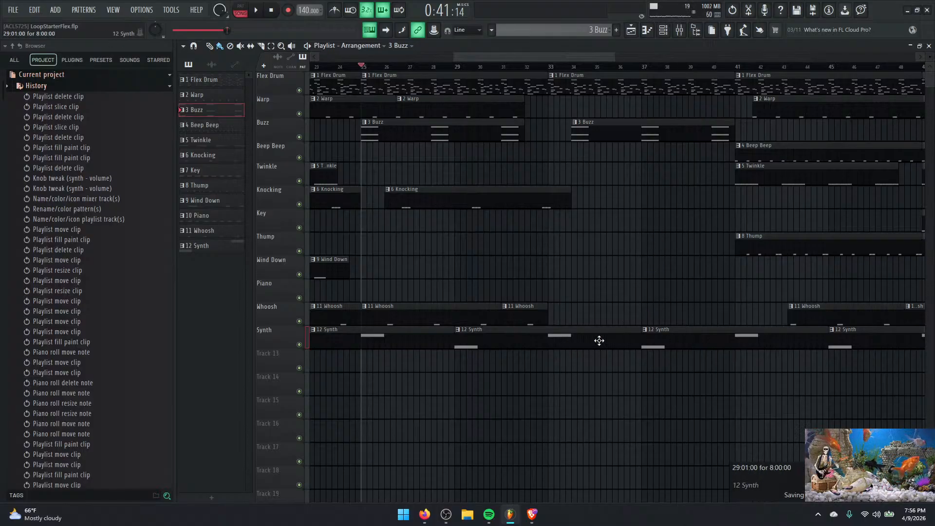
{"action": "left_click_drag", "start_coordinate": [558, 55], "coordinate": [500, 57]}
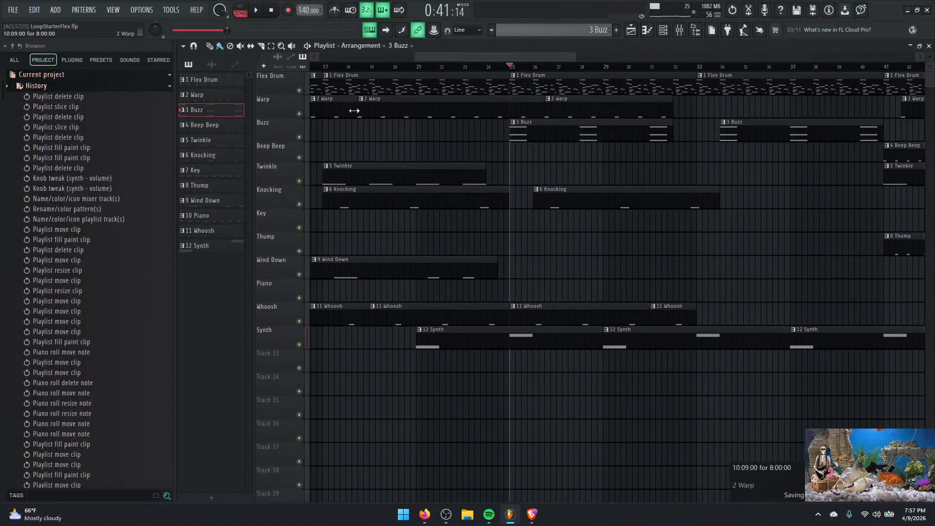
{"action": "left_click_drag", "start_coordinate": [446, 68], "coordinate": [317, 78]}
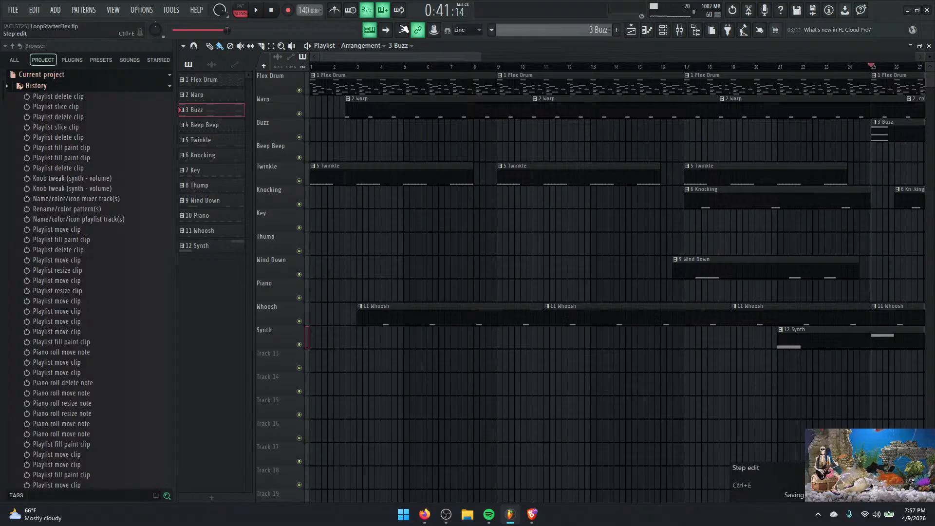
{"action": "left_click_drag", "start_coordinate": [411, 52], "coordinate": [617, 59]}
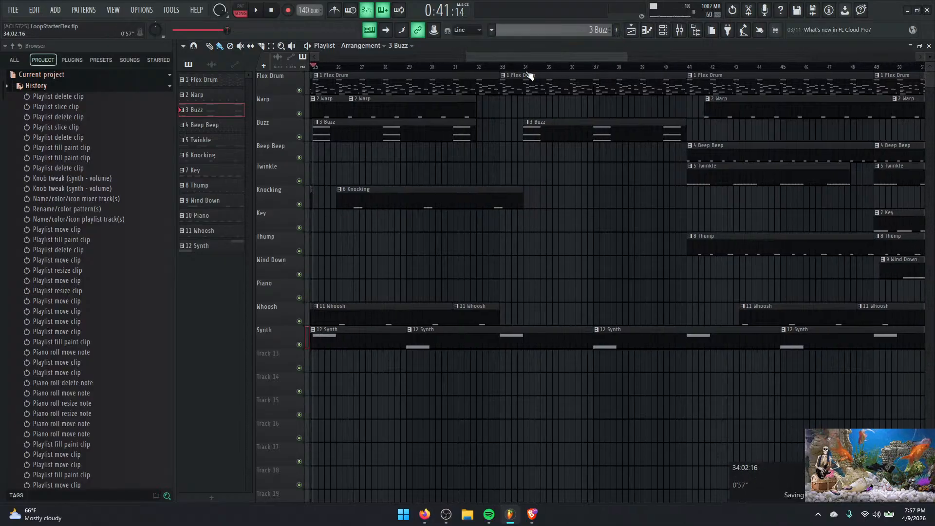
Audition the arrangement from bar 34, listening through the transition at bar 41.
{"action": "left_click", "coordinate": [527, 68]}
{"action": "key", "text": "space"}
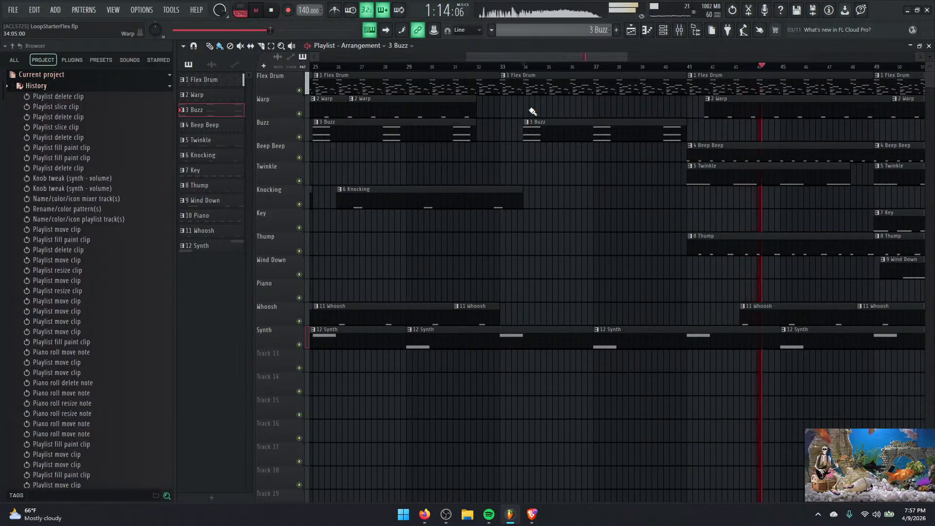
{"action": "key", "text": "space"}
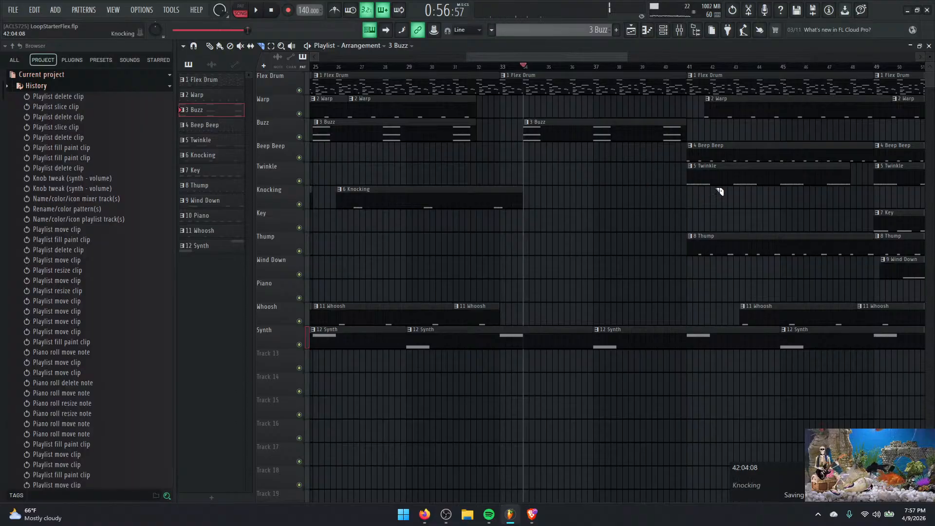
Slice the Twinkle clip at bar 42, delete its first bar, and resume playback.
{"action": "left_click_drag", "start_coordinate": [714, 179], "coordinate": [706, 180]}
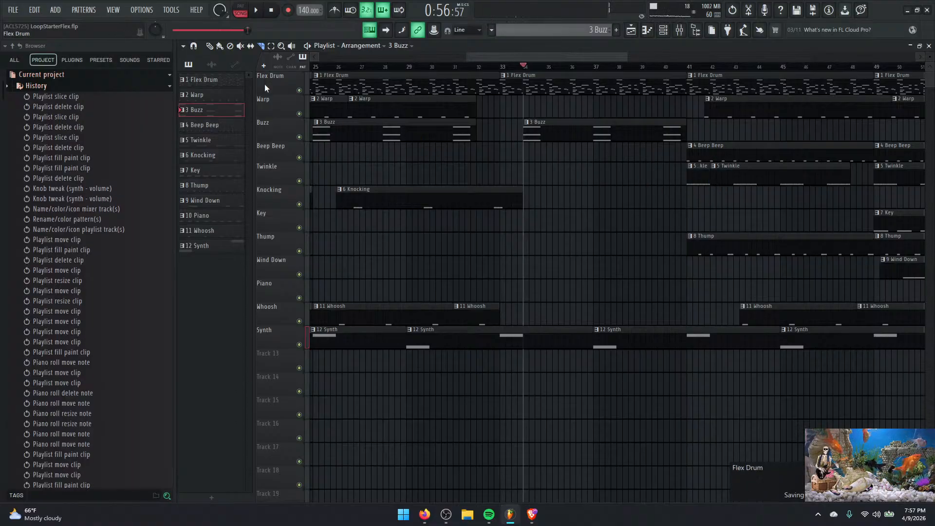
{"action": "right_click", "coordinate": [706, 180]}
{"action": "key", "text": "space"}
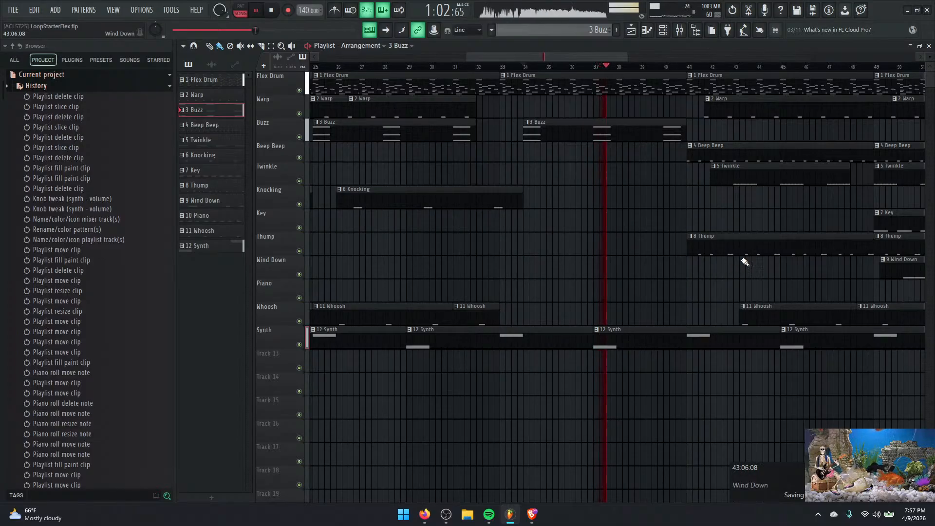
Move the Thump clip at bar 41 earlier to start at 39:09, and restart playback to hear the change.
{"action": "left_click", "coordinate": [775, 240]}
{"action": "left_click_drag", "start_coordinate": [775, 240], "coordinate": [742, 243]}
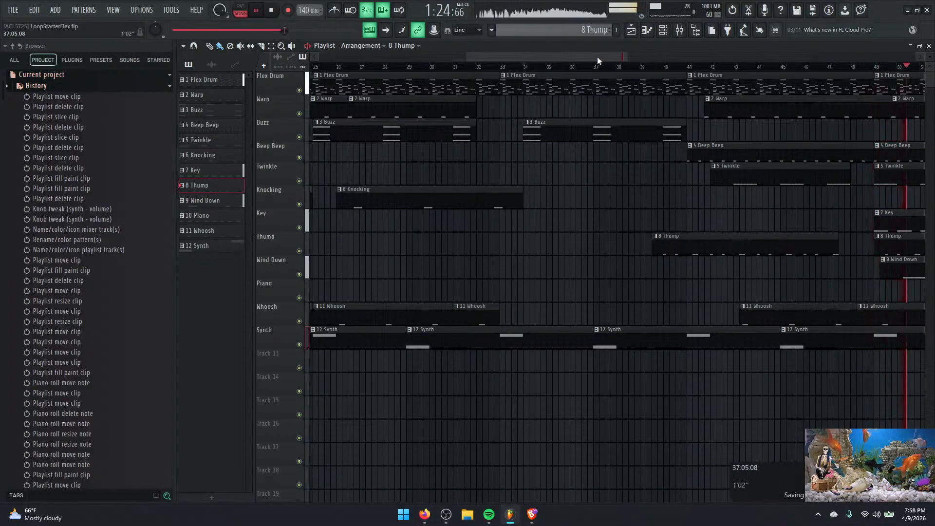
{"action": "left_click_drag", "start_coordinate": [597, 57], "coordinate": [685, 57]}
{"action": "key", "text": "space"}
{"action": "key", "text": "space"}
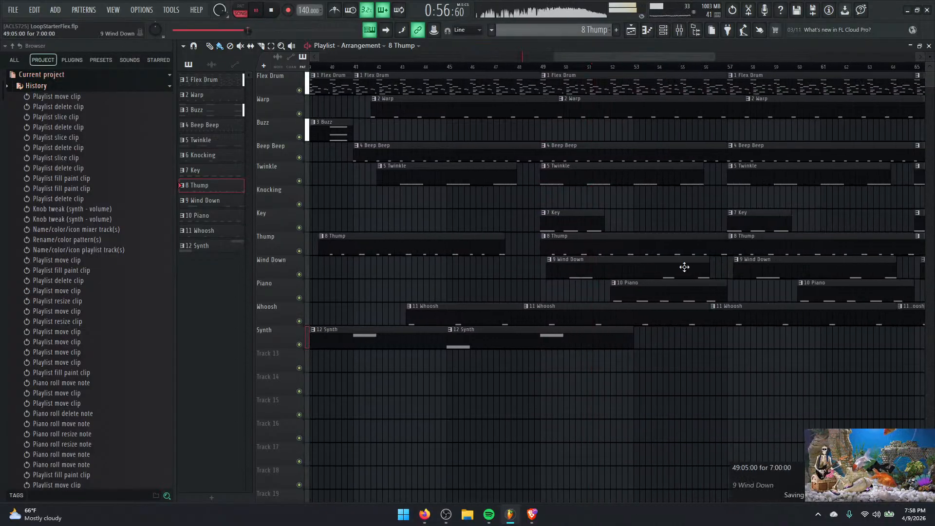
Move the Thump clips at bars 49 and 57 earlier to start at 47:09 and 55:09, and listen to the result.
{"action": "left_click_drag", "start_coordinate": [661, 250], "coordinate": [627, 251]}
{"action": "left_click_drag", "start_coordinate": [783, 240], "coordinate": [750, 244]}
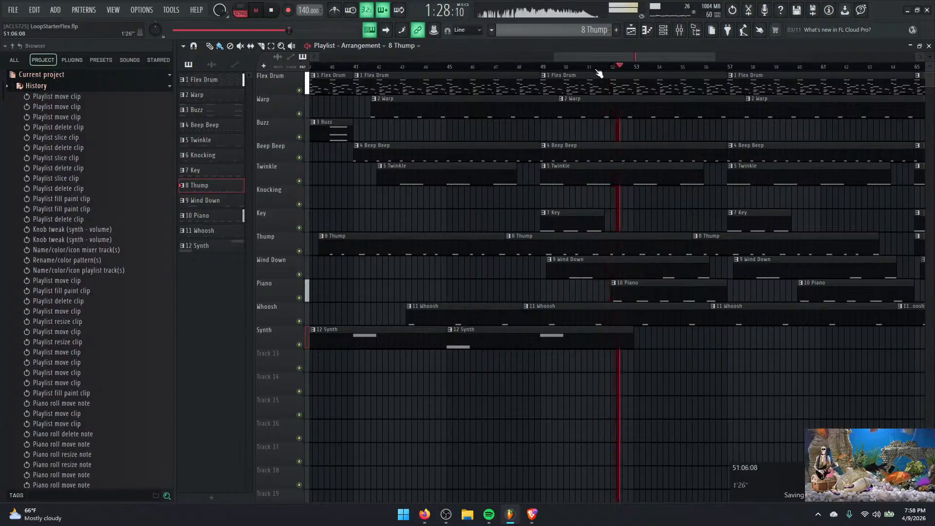
{"action": "key", "text": "space"}
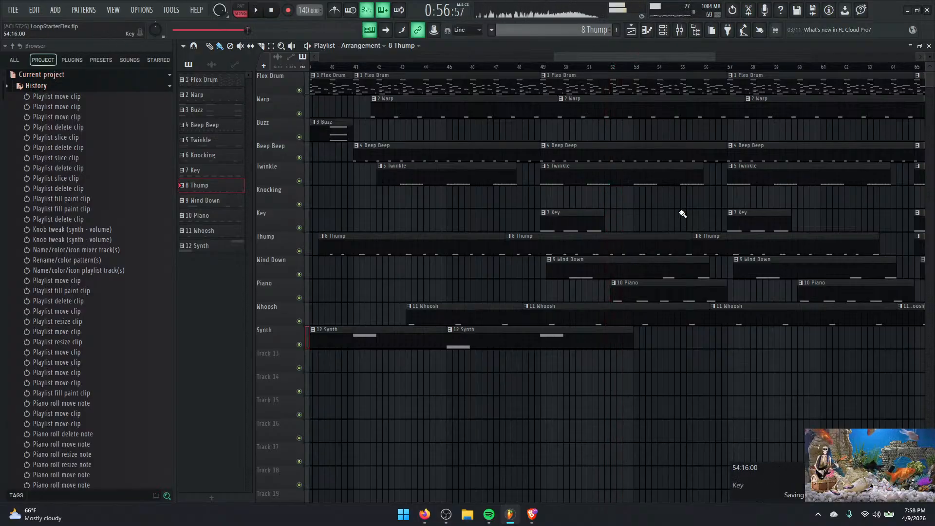
Replace the second and third Thump clips with new 8-bar Thump clips placed end to end at 47:09 and 55:09.
{"action": "right_click", "coordinate": [738, 242]}
{"action": "right_click", "coordinate": [679, 244]}
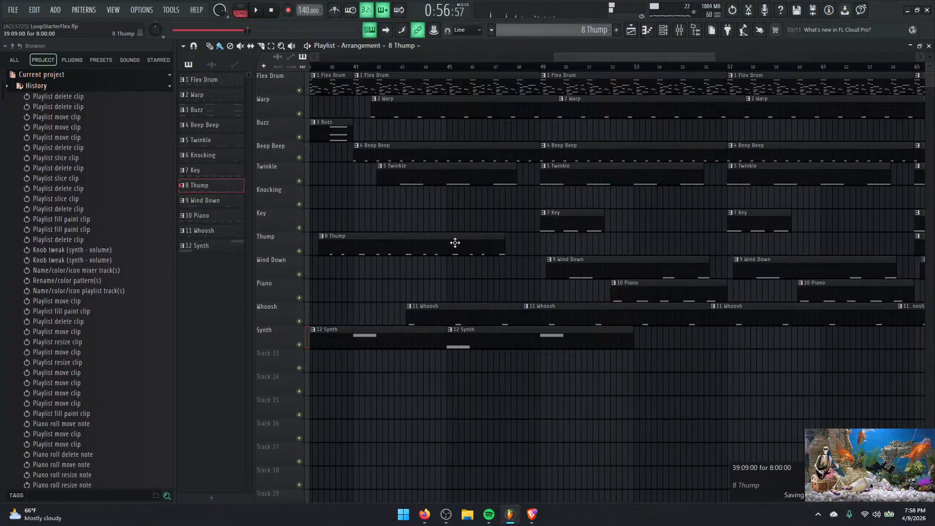
{"action": "left_click", "coordinate": [522, 247]}
{"action": "left_click_drag", "start_coordinate": [541, 245], "coordinate": [529, 246]}
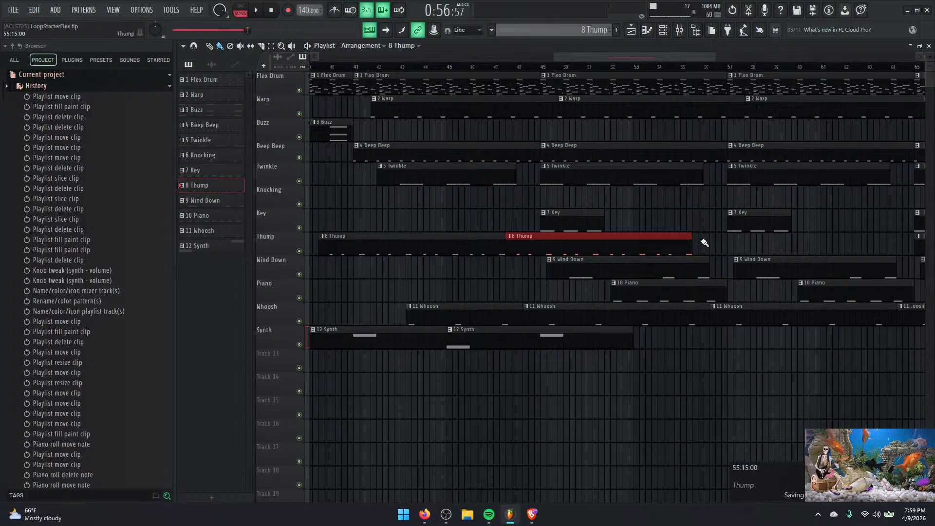
{"action": "mouse_move", "coordinate": [737, 244]}
{"action": "left_mouse_down"}
{"action": "mouse_move", "coordinate": [745, 243]}
{"action": "mouse_move", "coordinate": [719, 244]}
{"action": "left_mouse_up"}
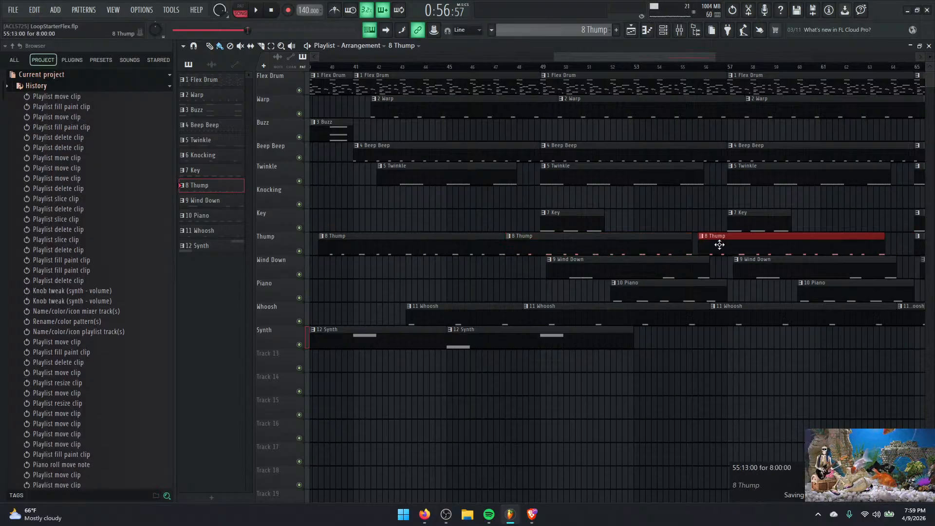
Move the Thump clips at bars 65 and 73 earlier to start at 63:09 and 71:09, closing the gaps.
{"action": "left_click_drag", "start_coordinate": [688, 57], "coordinate": [748, 57]}
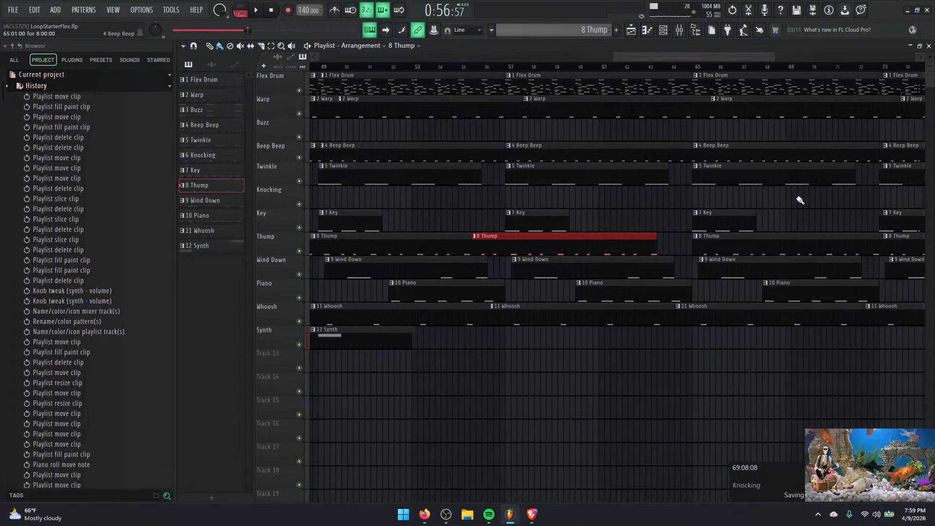
{"action": "left_click_drag", "start_coordinate": [776, 249], "coordinate": [740, 250]}
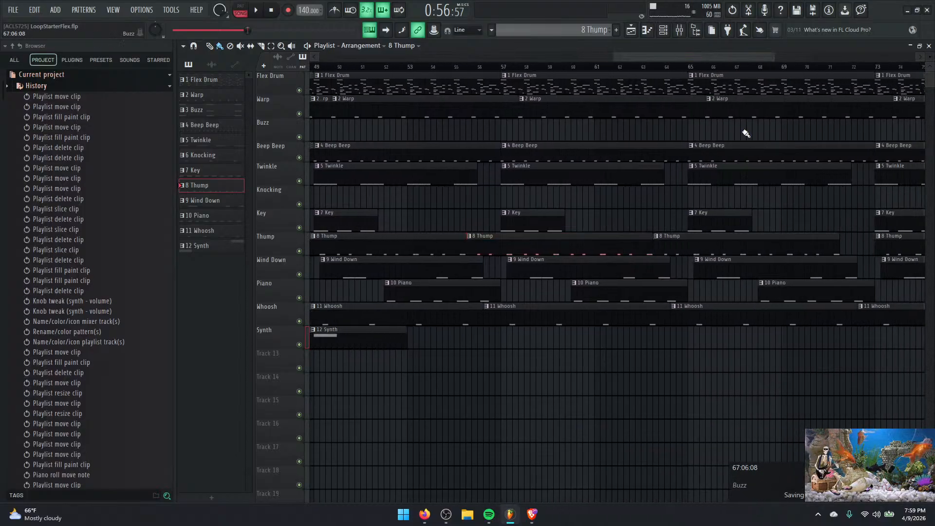
{"action": "left_click_drag", "start_coordinate": [712, 59], "coordinate": [745, 57]}
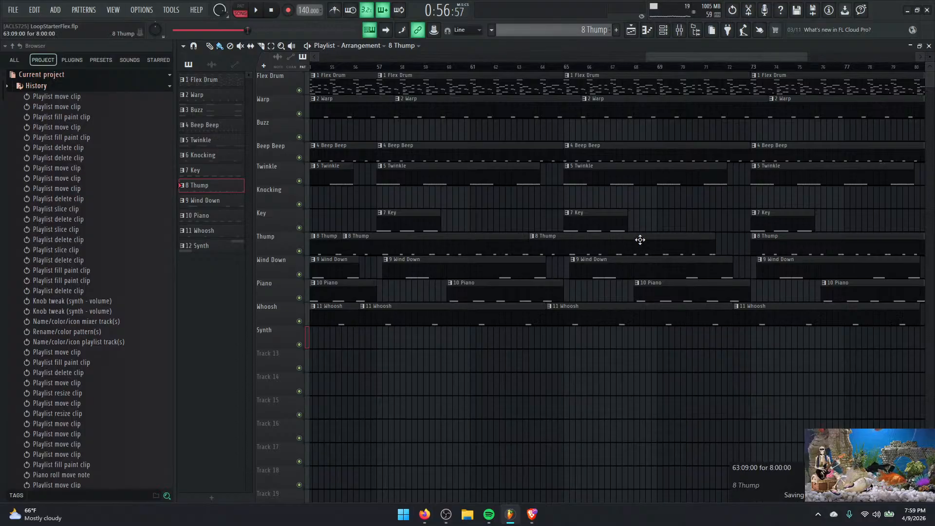
{"action": "left_click_drag", "start_coordinate": [784, 243], "coordinate": [755, 241]}
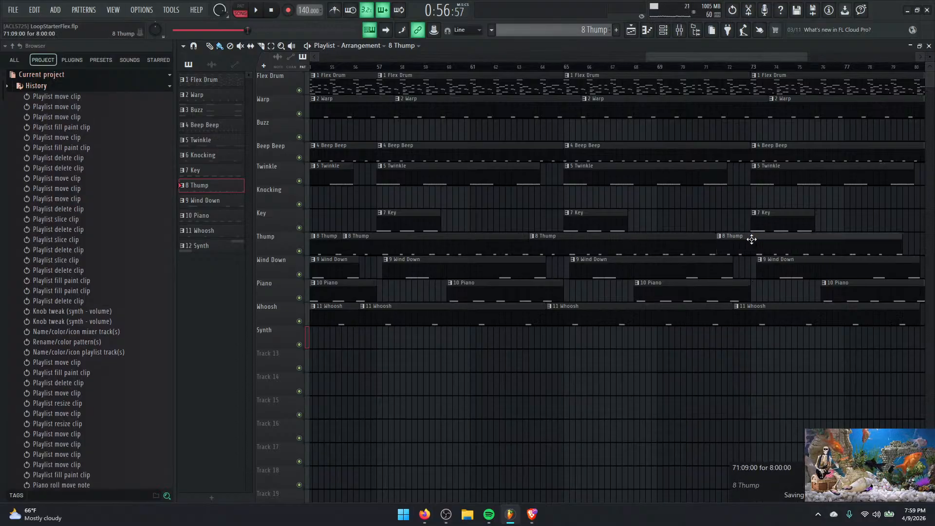
Check the Thump clip placement through the end of the arrangement, and briefly play back from bar 35.
{"action": "scroll", "coordinate": [772, 188], "scroll_direction": "right", "scroll_amount": 5}
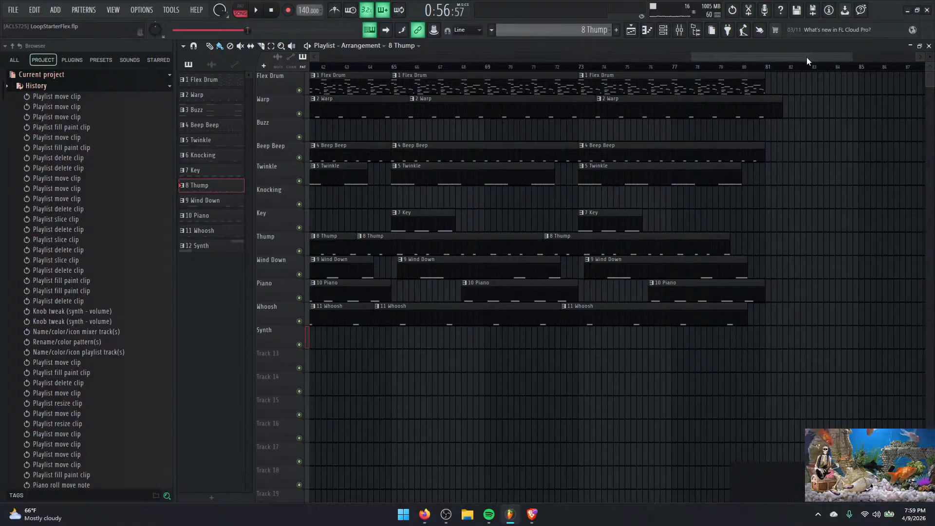
{"action": "left_click_drag", "start_coordinate": [806, 57], "coordinate": [640, 48]}
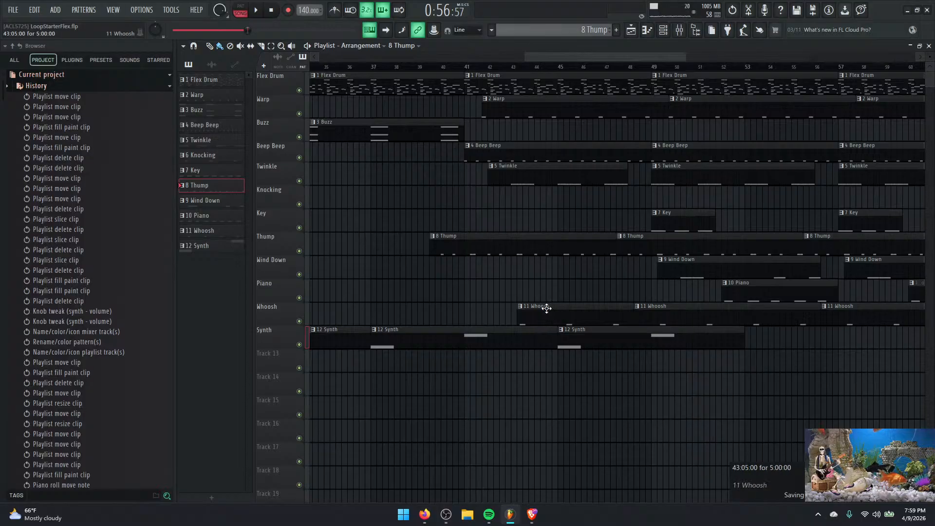
{"action": "key", "text": "space"}
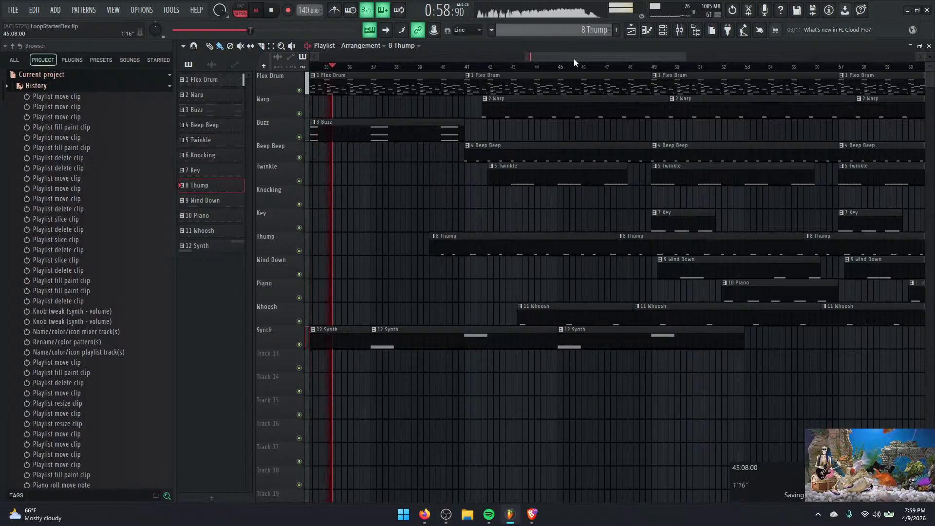
{"action": "key", "text": "space"}
Listen to the Thump mixer track soloed from about bar 41, and replay the passage with the solo released.
{"action": "left_click", "coordinate": [680, 30]}
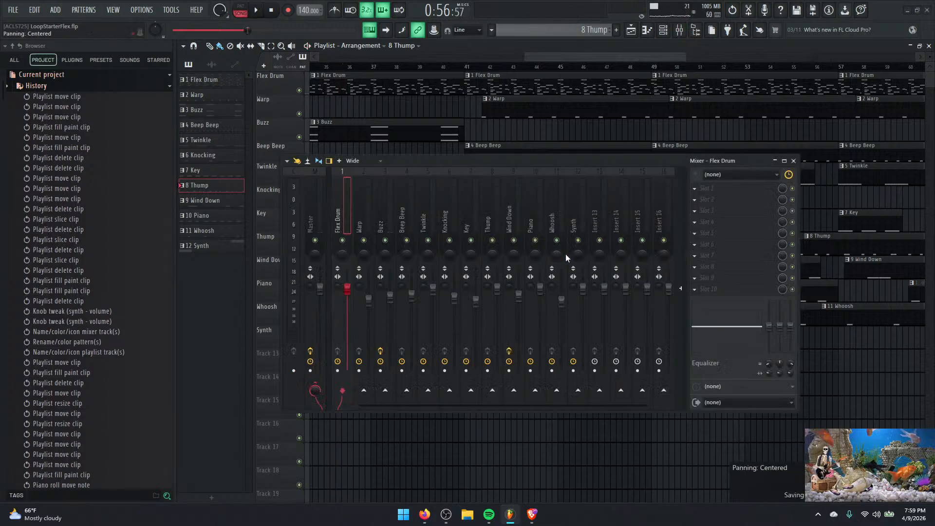
{"action": "right_click", "coordinate": [492, 241]}
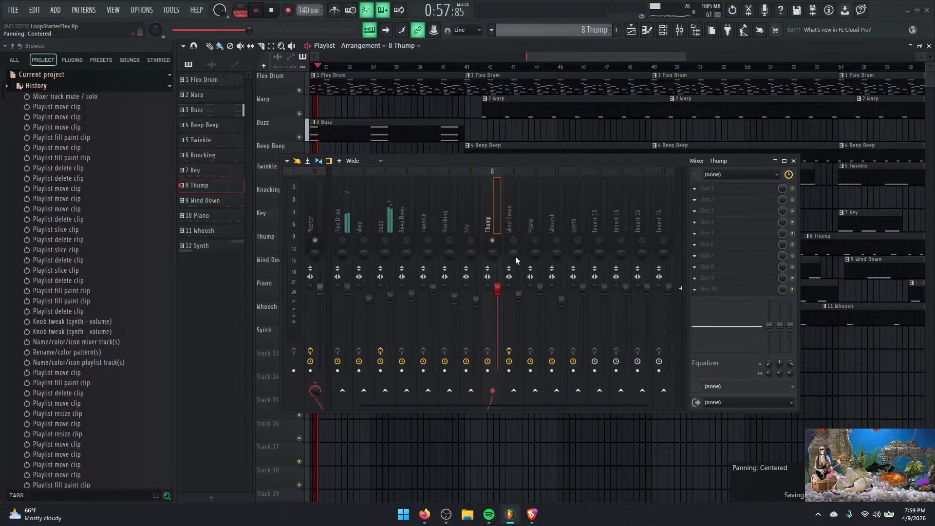
{"action": "left_click", "coordinate": [479, 70]}
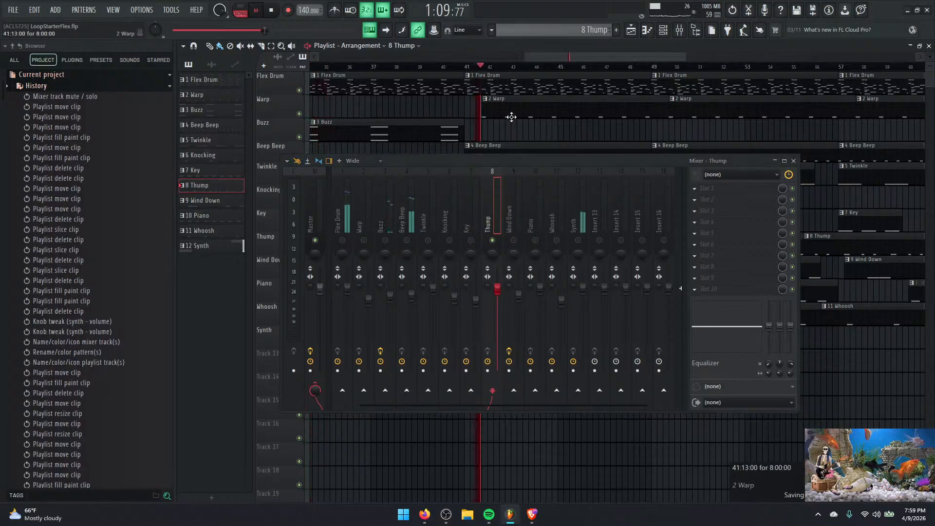
{"action": "key", "text": "space"}
{"action": "right_click", "coordinate": [493, 241]}
{"action": "key", "text": "space"}
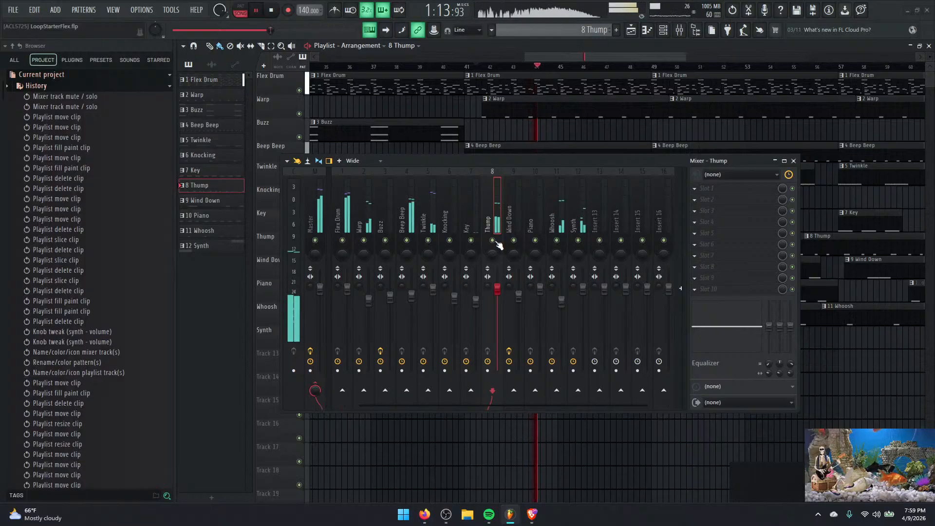
{"action": "key", "text": "space"}
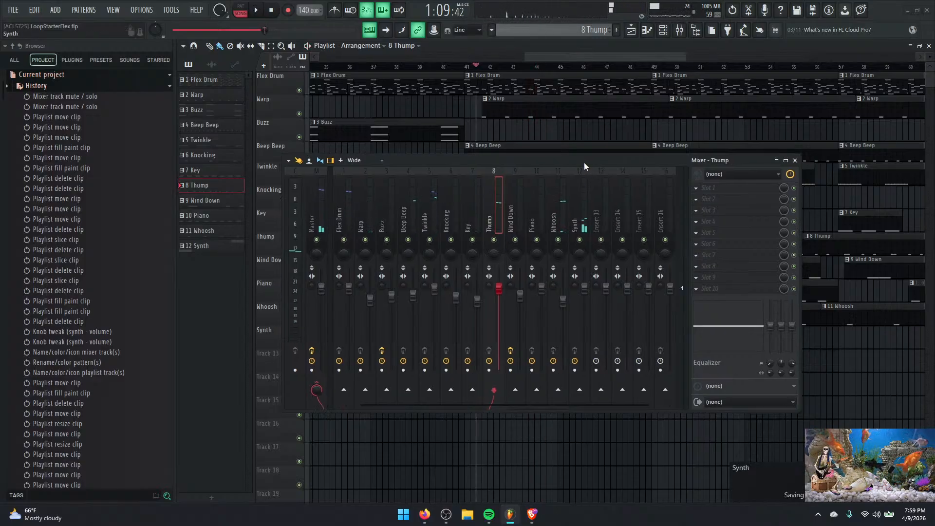
Delete the Thump clip at 47:09 and move the first Thump clip to start at 41:01.
{"action": "left_click_drag", "start_coordinate": [583, 162], "coordinate": [595, 316]}
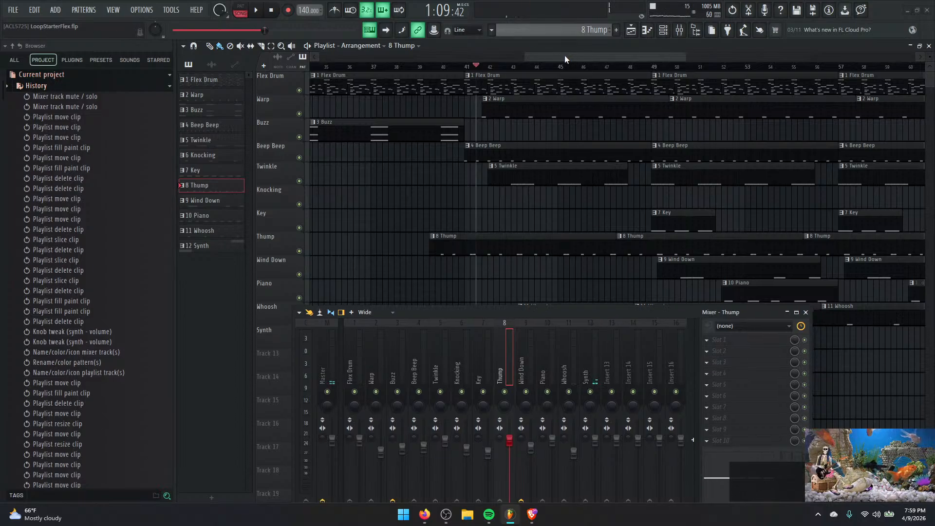
{"action": "left_click_drag", "start_coordinate": [565, 55], "coordinate": [272, 16]}
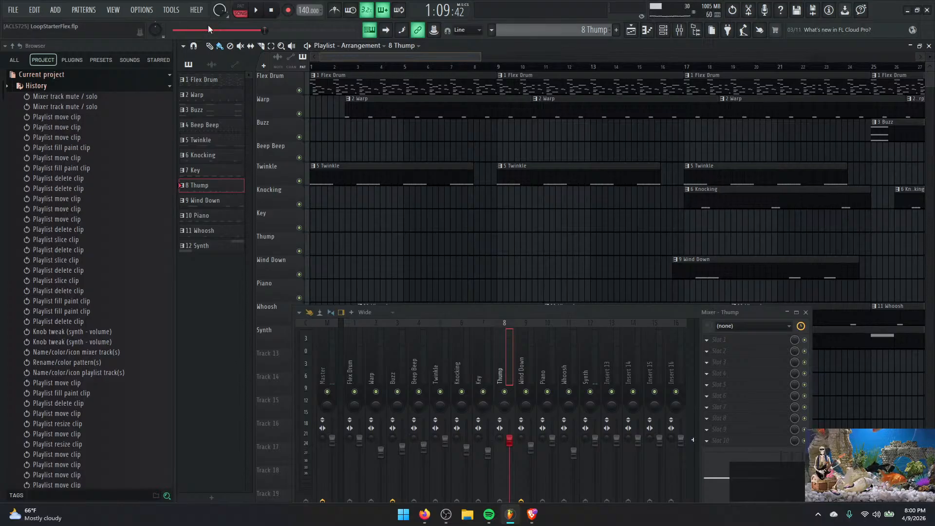
{"action": "left_click_drag", "start_coordinate": [208, 25], "coordinate": [534, 49]}
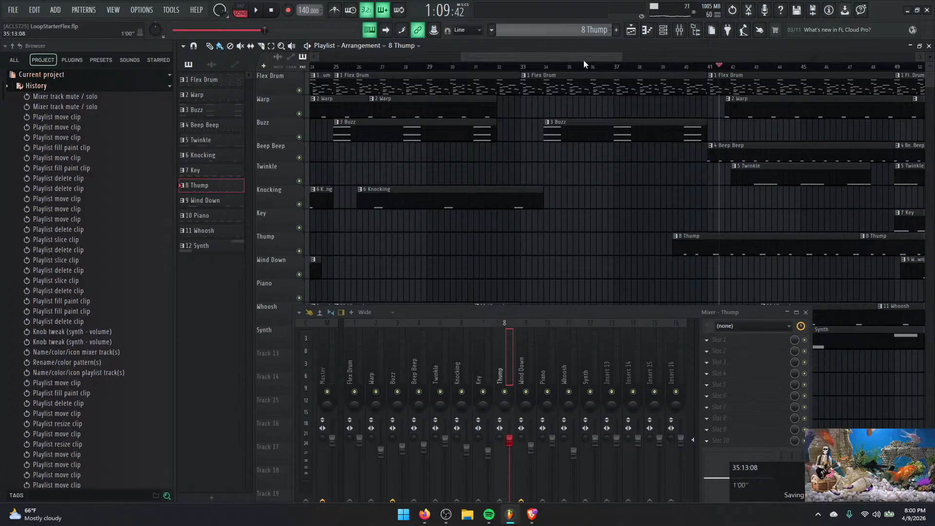
{"action": "left_click_drag", "start_coordinate": [584, 60], "coordinate": [648, 46]}
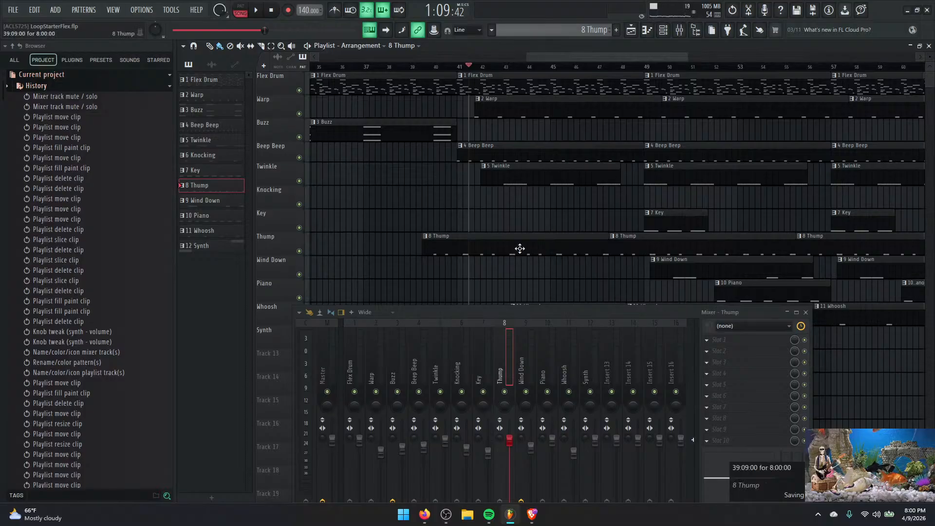
{"action": "right_click", "coordinate": [636, 246]}
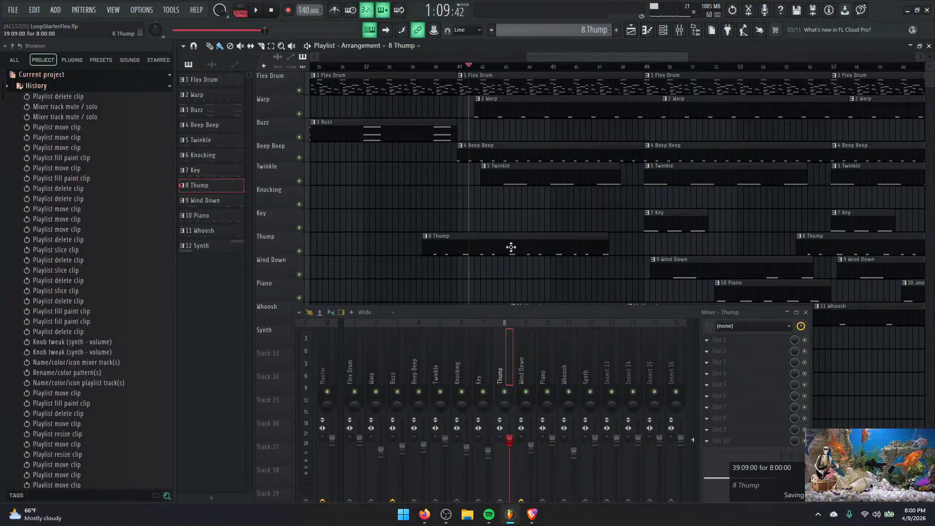
{"action": "left_click_drag", "start_coordinate": [511, 246], "coordinate": [551, 244]}
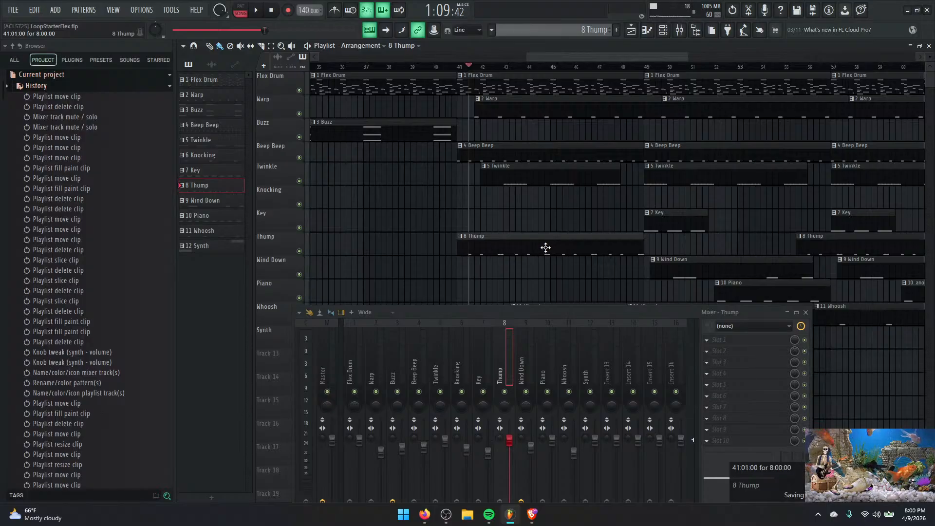
Delete the remaining Thump clips at 55:09, 63:09 and 71:09, keeping only the clip at bar 41.
{"action": "left_click_drag", "start_coordinate": [586, 55], "coordinate": [562, 54]}
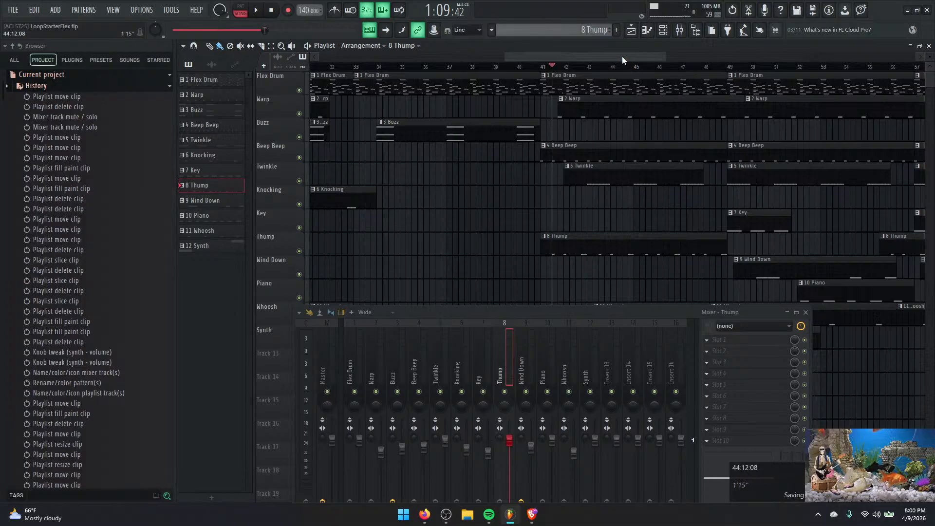
{"action": "left_click_drag", "start_coordinate": [622, 57], "coordinate": [685, 57]}
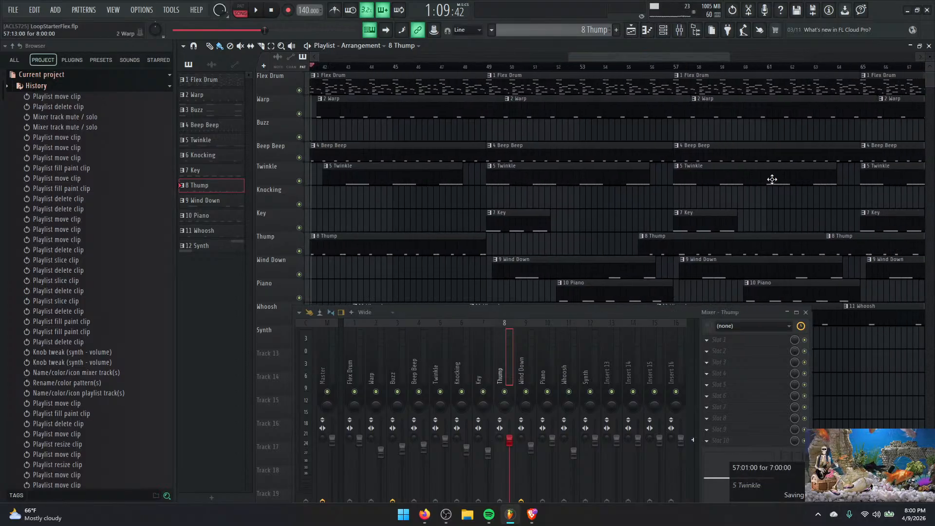
{"action": "right_click", "coordinate": [657, 253]}
{"action": "left_click_drag", "start_coordinate": [649, 57], "coordinate": [620, 49]}
{"action": "right_click", "coordinate": [744, 249]}
{"action": "right_click", "coordinate": [696, 248]}
Play the arrangement from about bar 40, and move the mixer clear of the upper playlist tracks.
{"action": "left_click", "coordinate": [602, 73]}
{"action": "key", "text": "space"}
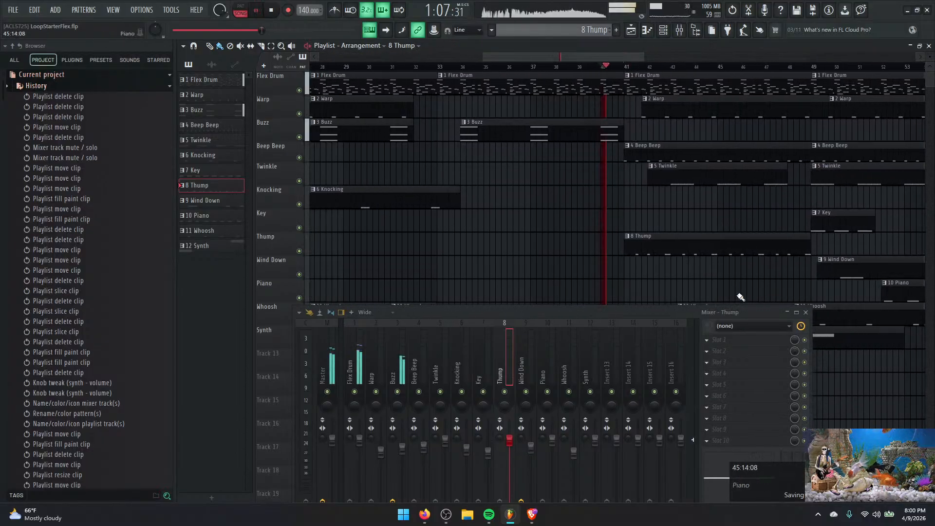
{"action": "left_click_drag", "start_coordinate": [578, 315], "coordinate": [606, 203]}
{"action": "key", "text": "space"}
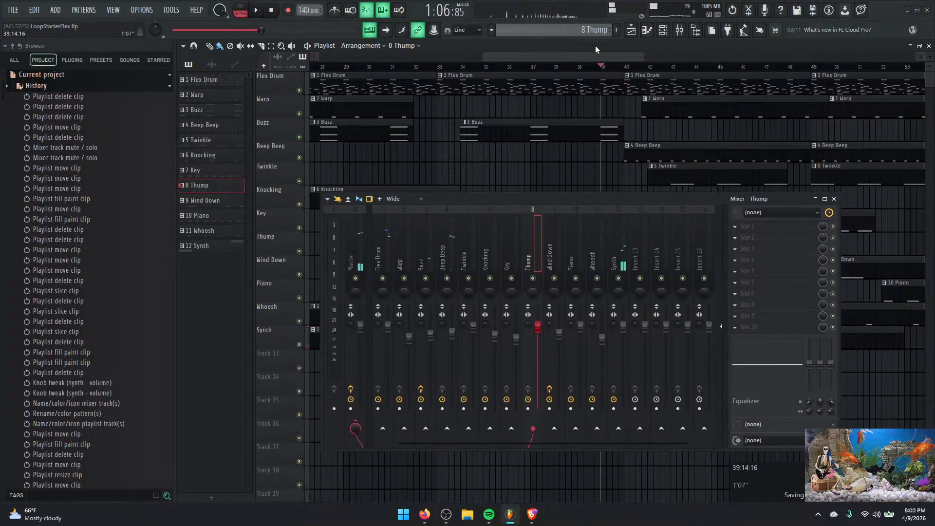
Open the Thump channel's Lofi Drumkits 1 instrument from the channel rack and listen to the passage around bar 41.
{"action": "key", "text": "F6"}
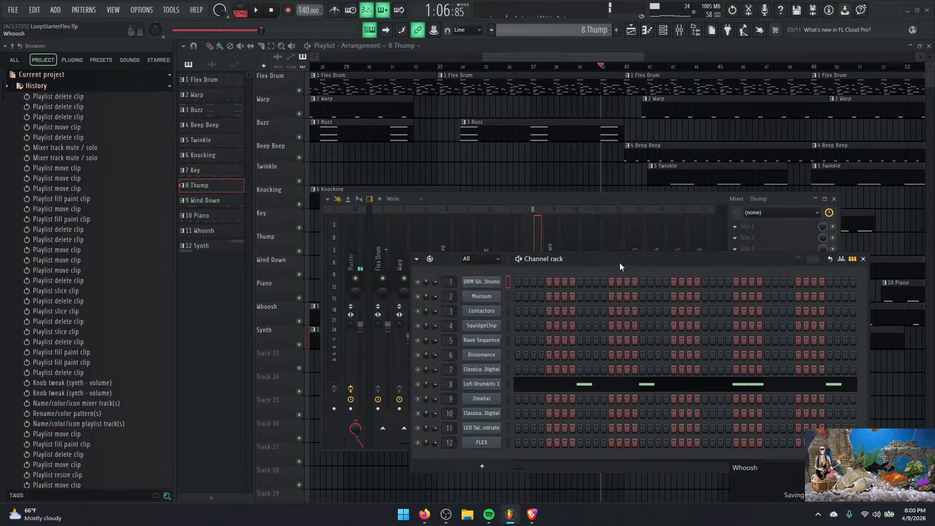
{"action": "left_click_drag", "start_coordinate": [620, 265], "coordinate": [592, 147]}
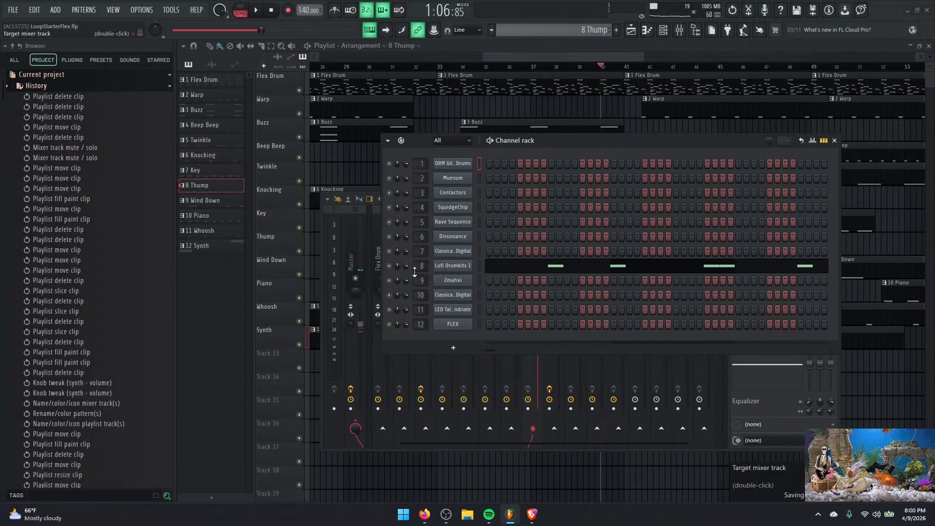
{"action": "left_click", "coordinate": [453, 266]}
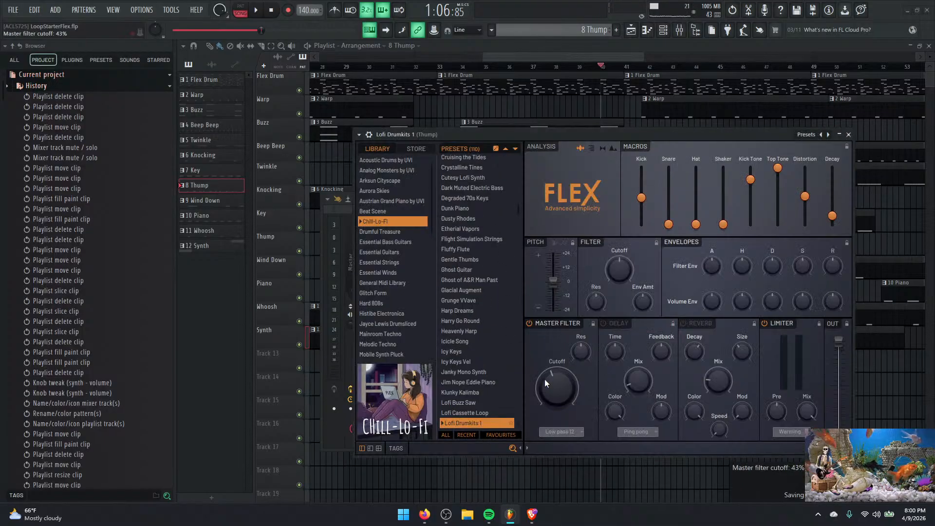
{"action": "left_click_drag", "start_coordinate": [608, 133], "coordinate": [599, 94]}
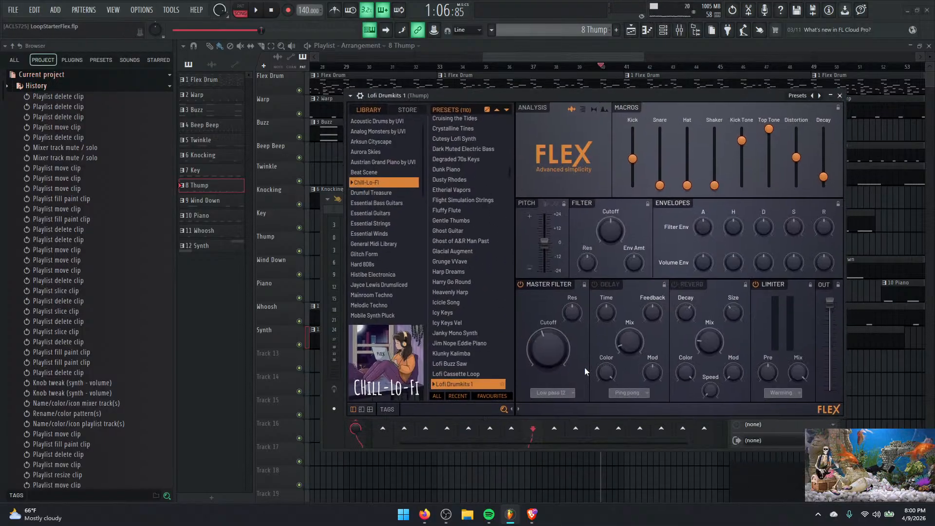
{"action": "key", "text": "space"}
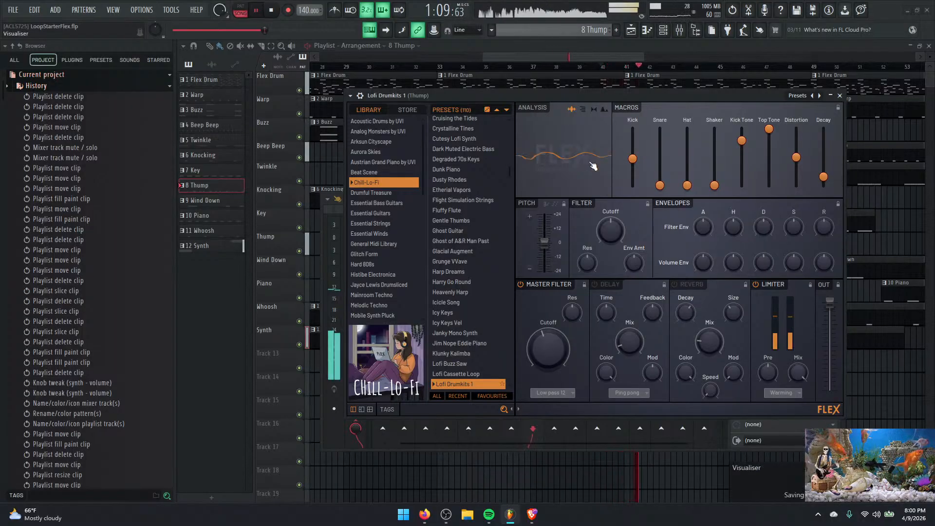
{"action": "key", "text": "space"}
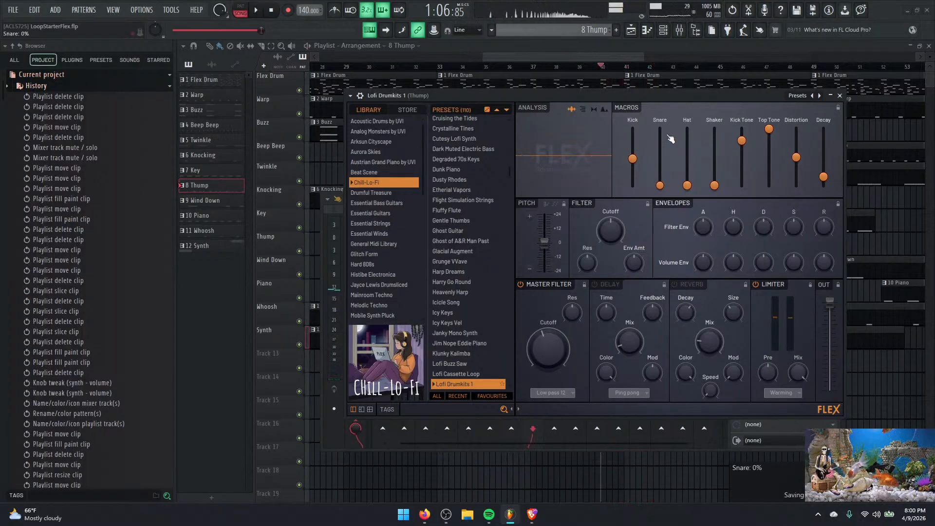
Close the FLEX instrument, bring back the mixer, solo the Thump track and start playback.
{"action": "left_click", "coordinate": [840, 96]}
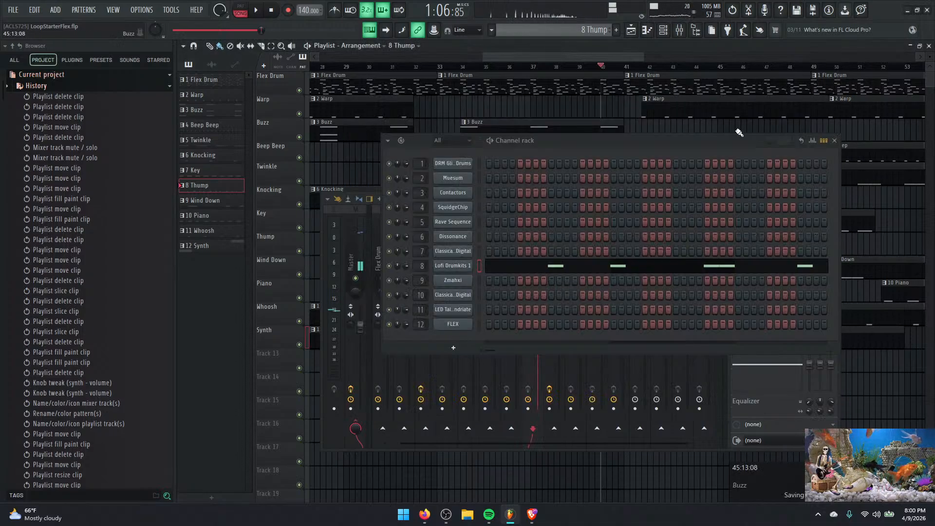
{"action": "left_click", "coordinate": [681, 31]}
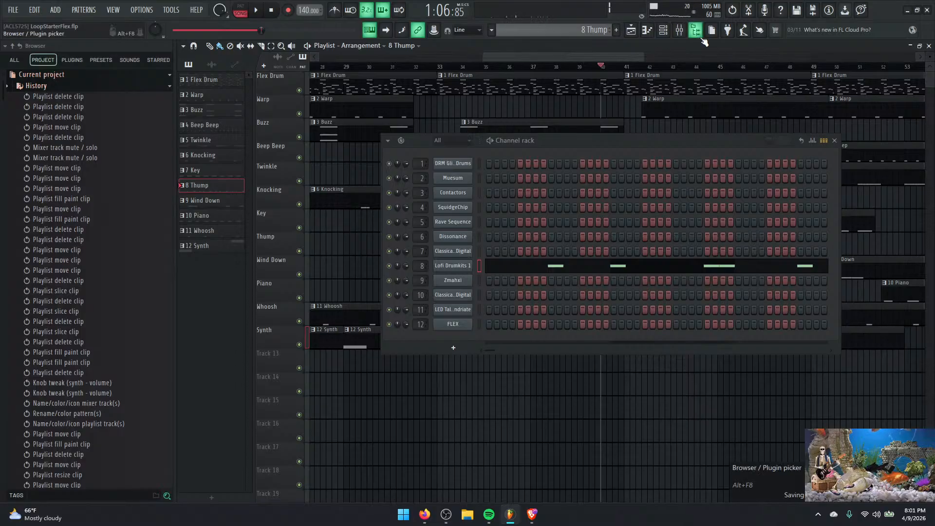
{"action": "left_click", "coordinate": [680, 31]}
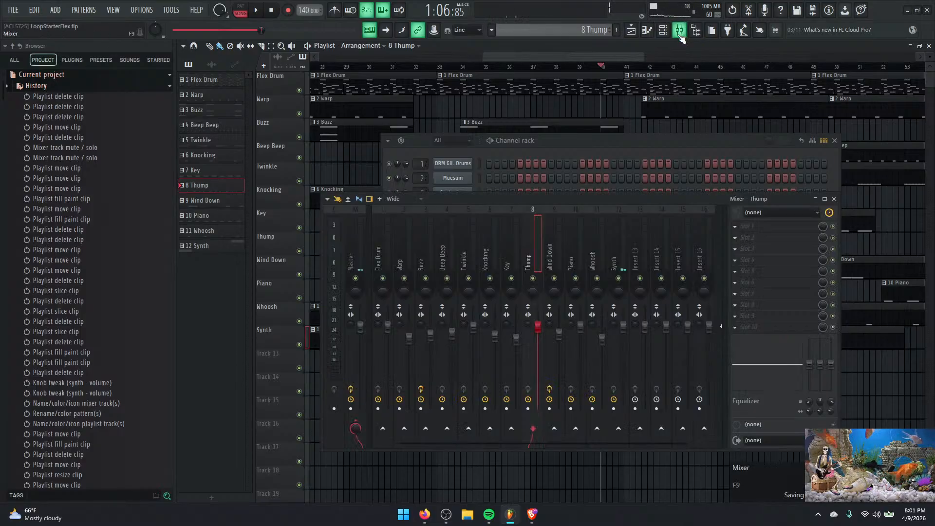
{"action": "right_click", "coordinate": [534, 279]}
{"action": "key", "text": "space"}
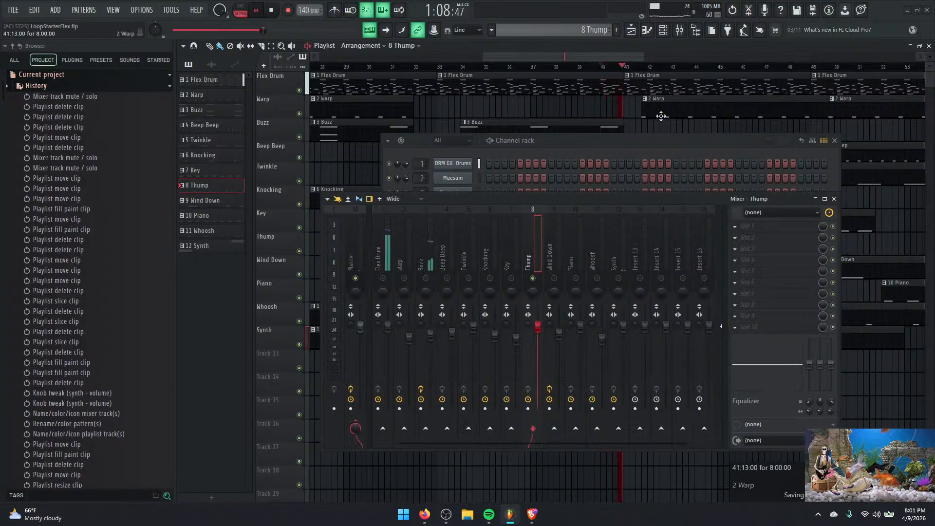
Reopen the Thump channel's FLEX instrument and listen to the soloed Lofi Drumkits 1 sound, trying its master filter cutoff.
{"action": "left_click", "coordinate": [656, 140]}
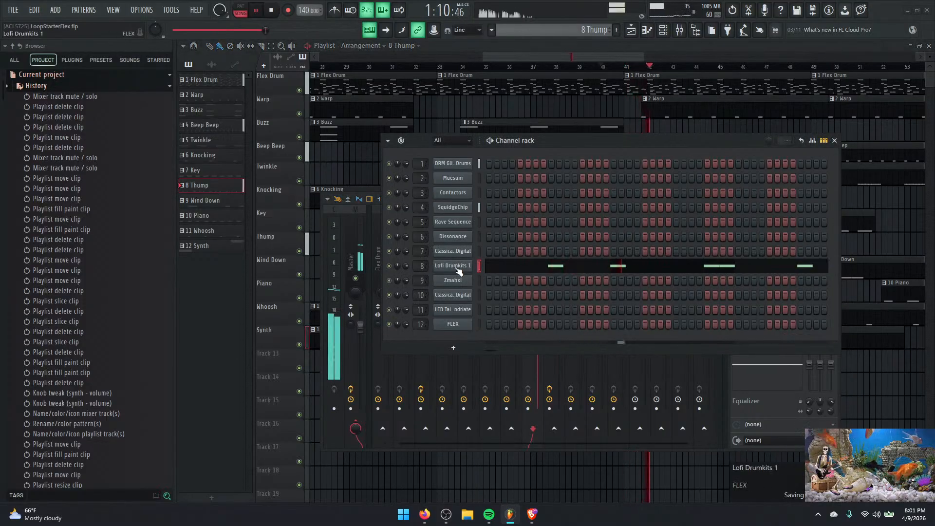
{"action": "left_click", "coordinate": [451, 265]}
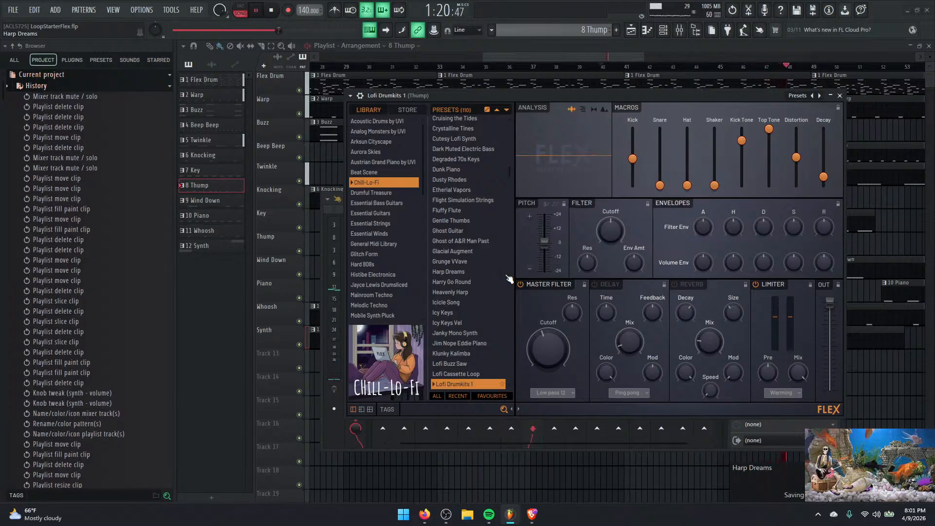
{"action": "left_click_drag", "start_coordinate": [546, 355], "coordinate": [544, 344]}
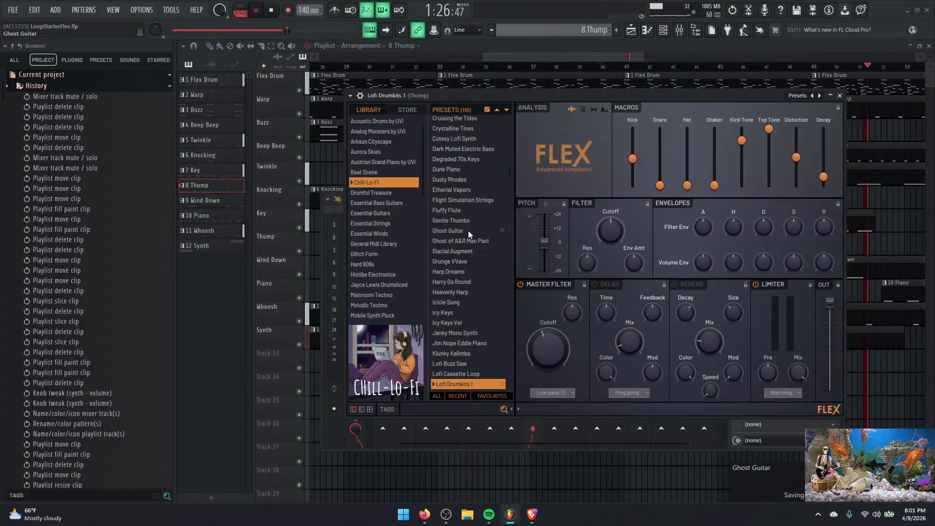
{"action": "key", "text": "space"}
Load the Mainroom Techno presets ATM Radar and ATM Machimantra in turn on the Thump channel, auditioning each during playback.
{"action": "left_click", "coordinate": [388, 295]}
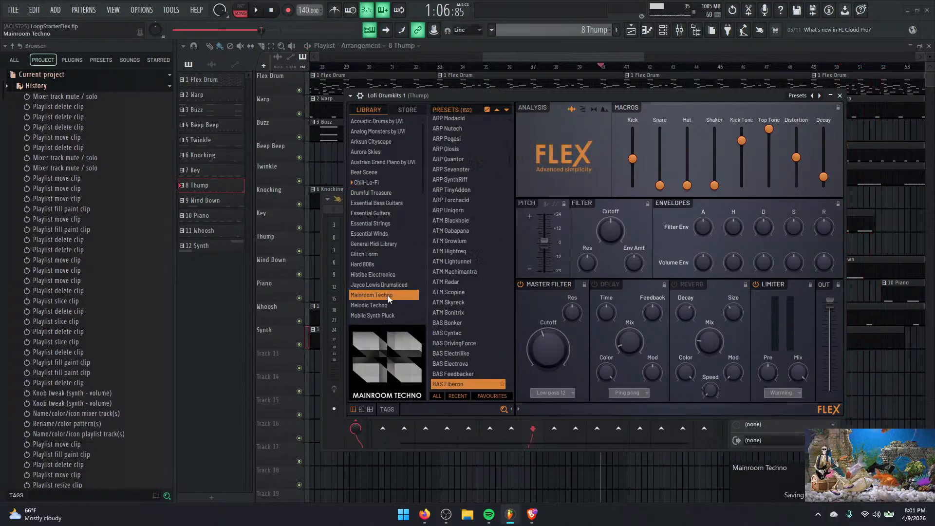
{"action": "left_click", "coordinate": [445, 282]}
{"action": "key", "text": "space"}
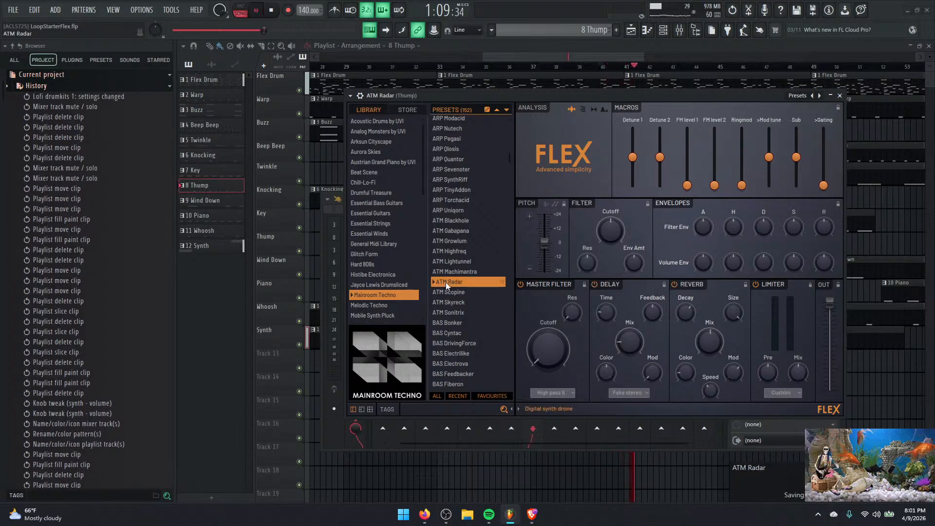
{"action": "left_click", "coordinate": [448, 271]}
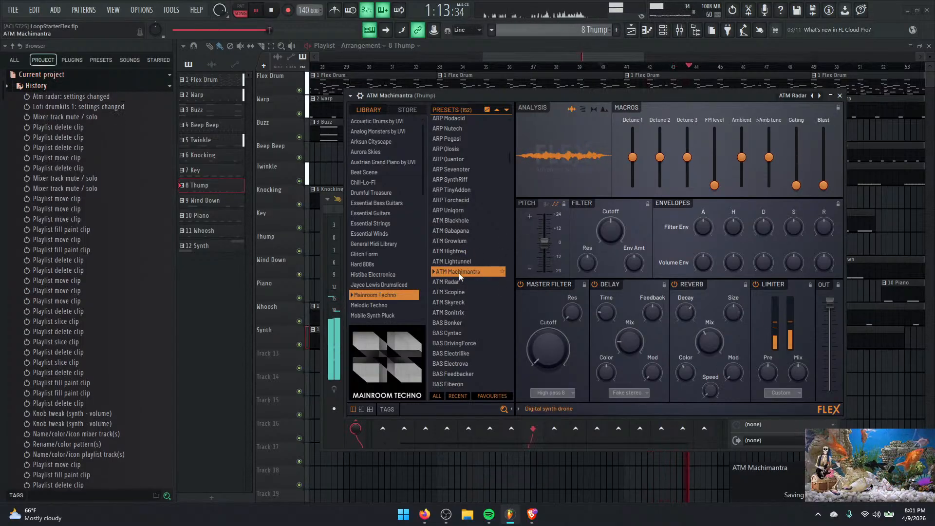
{"action": "key", "text": "space"}
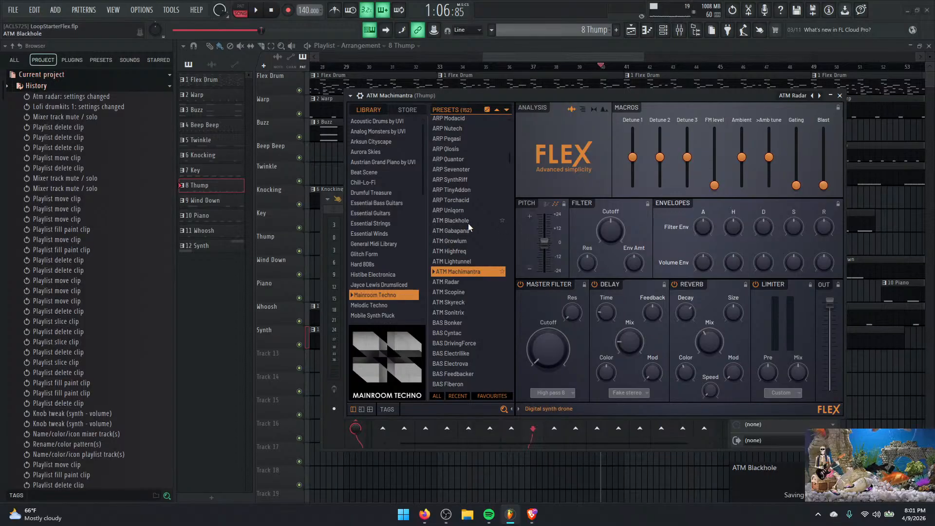
Load the Mainroom Techno presets ATM Blackhole, ARP Uniqorn and ARP Torchacid in turn on the Thump channel, auditioning each during playback.
{"action": "left_click", "coordinate": [453, 221]}
{"action": "key", "text": "space"}
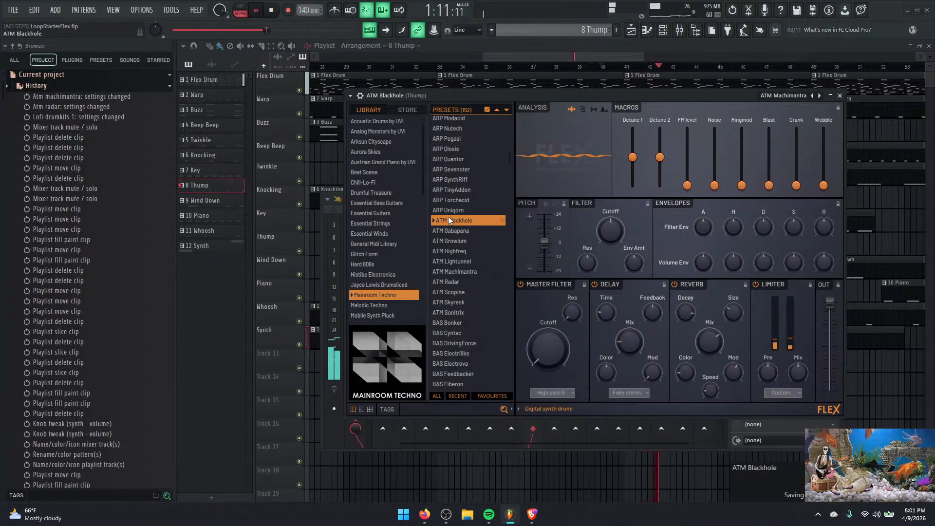
{"action": "left_click", "coordinate": [443, 210]}
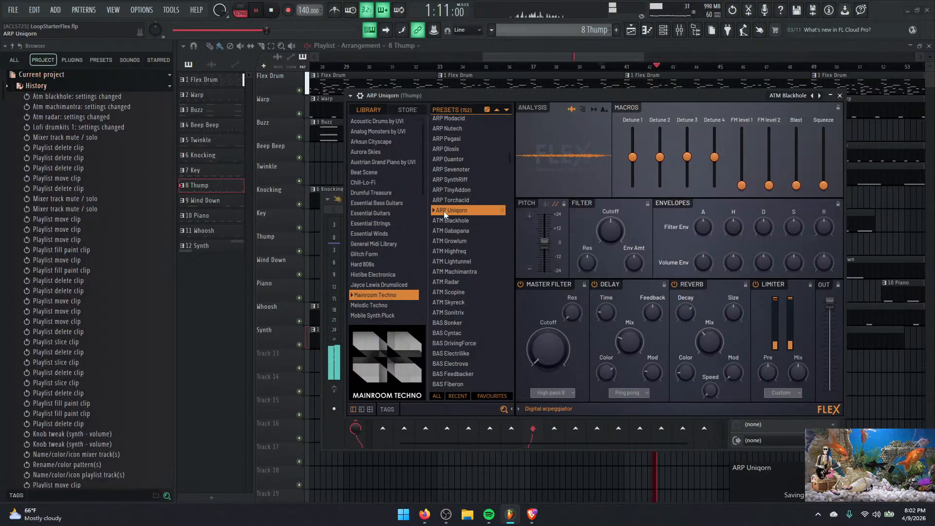
{"action": "left_click", "coordinate": [451, 199]}
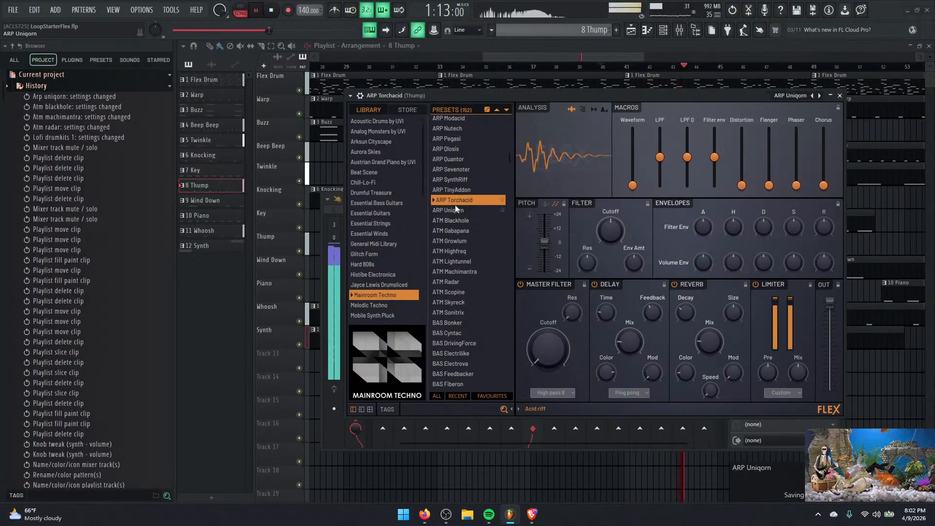
Load the Mainroom Techno preset BAS Rubbercon on the Thump channel and audition it.
{"action": "scroll", "coordinate": [461, 235], "scroll_direction": "down", "scroll_amount": 8}
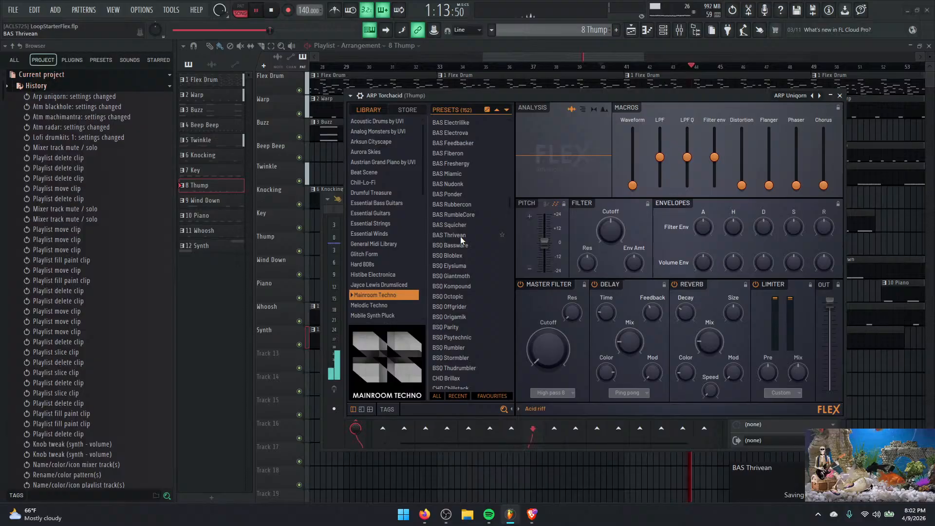
{"action": "left_click", "coordinate": [456, 201]}
{"action": "key", "text": "space"}
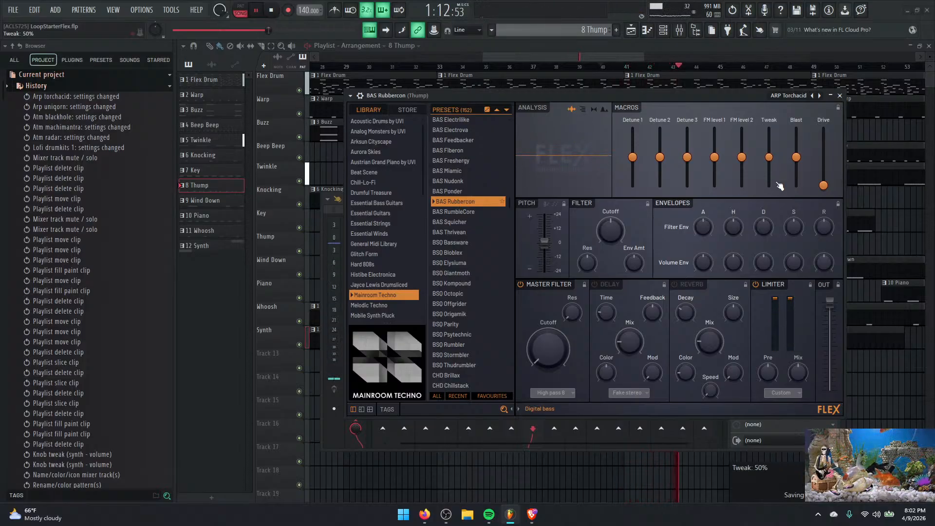
Close FLEX and the channel rack, unsolo the Thump track to hear the full mix, and close the mixer.
{"action": "left_click", "coordinate": [840, 96]}
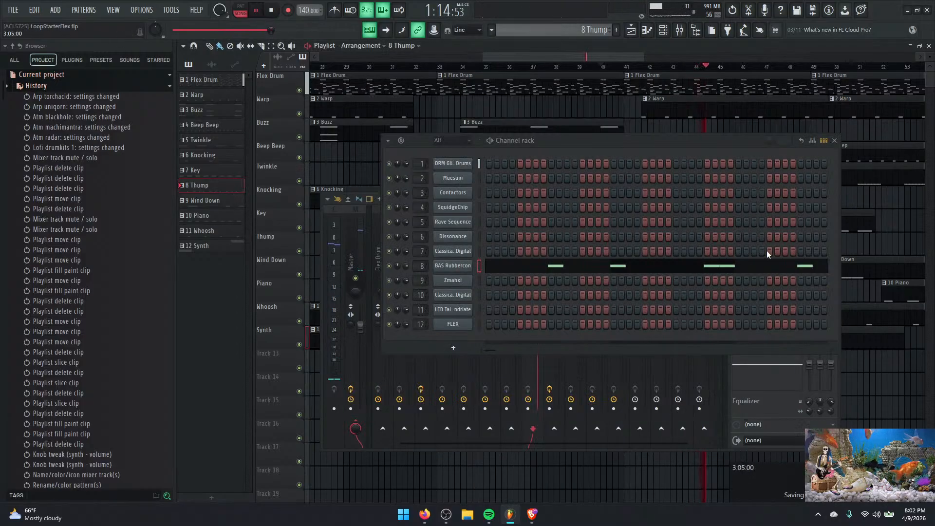
{"action": "left_click", "coordinate": [835, 140]}
{"action": "left_click", "coordinate": [533, 279]}
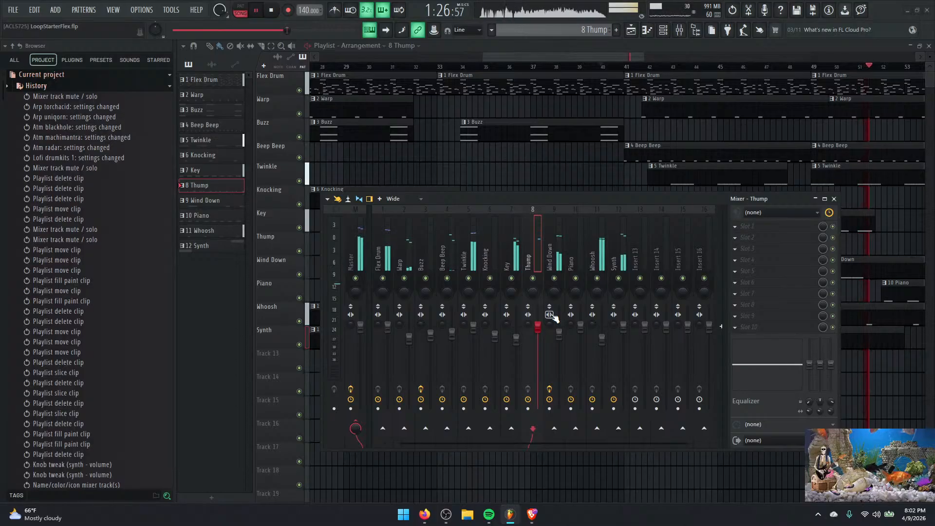
{"action": "key", "text": "space"}
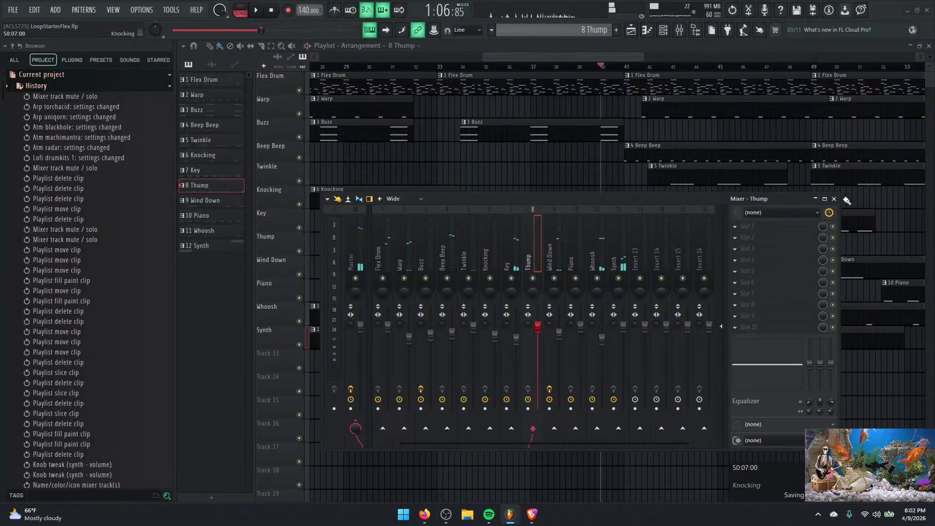
{"action": "left_click", "coordinate": [835, 200]}
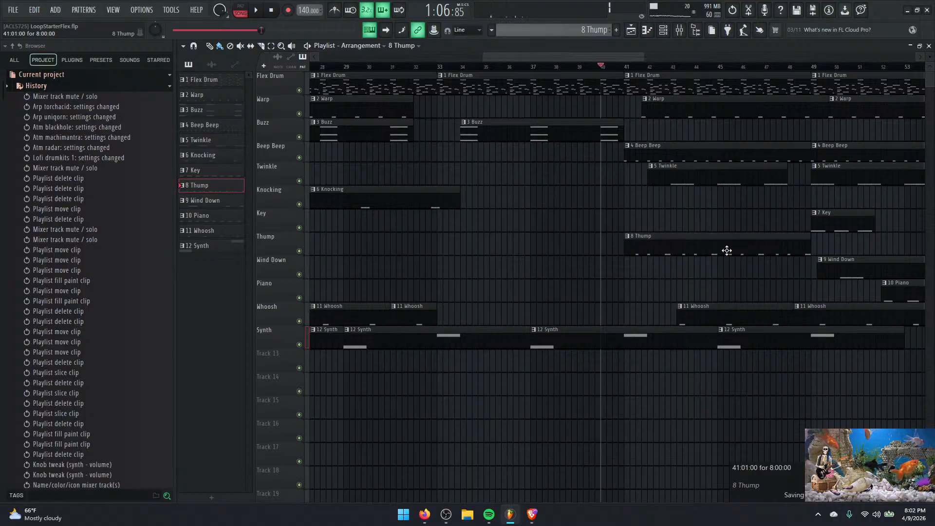
Extend the Thump track with four more 8 Thump clips placed back to back, starting at bar 49 and continuing from bar 57.
{"action": "left_click", "coordinate": [818, 248]}
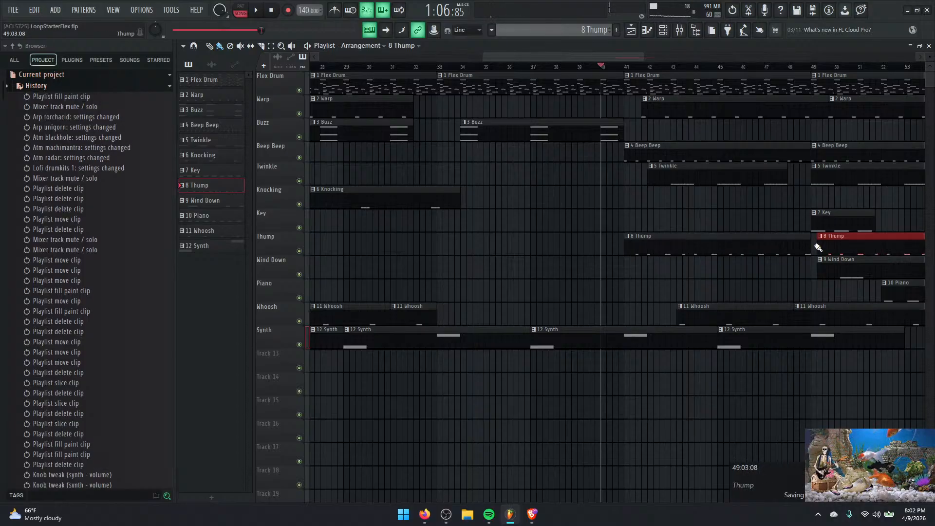
{"action": "left_click_drag", "start_coordinate": [834, 247], "coordinate": [829, 247]}
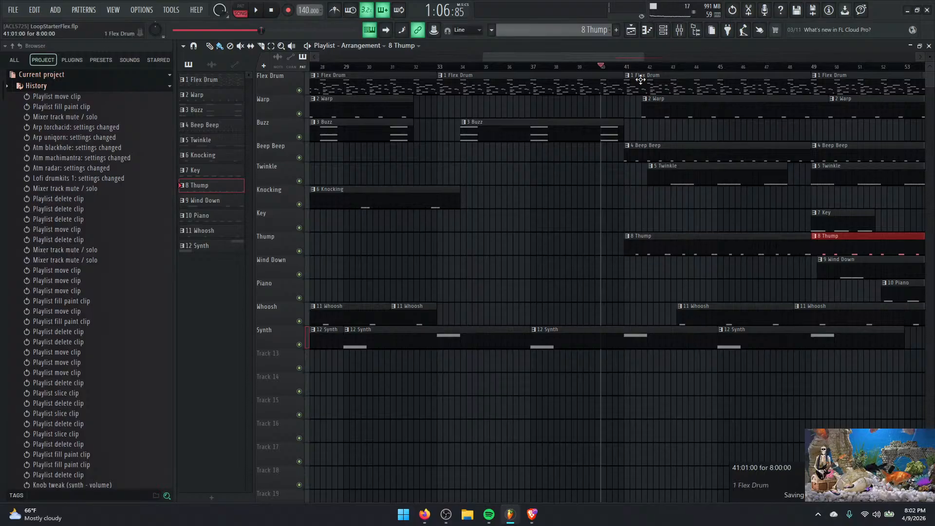
{"action": "left_click_drag", "start_coordinate": [625, 56], "coordinate": [682, 48]}
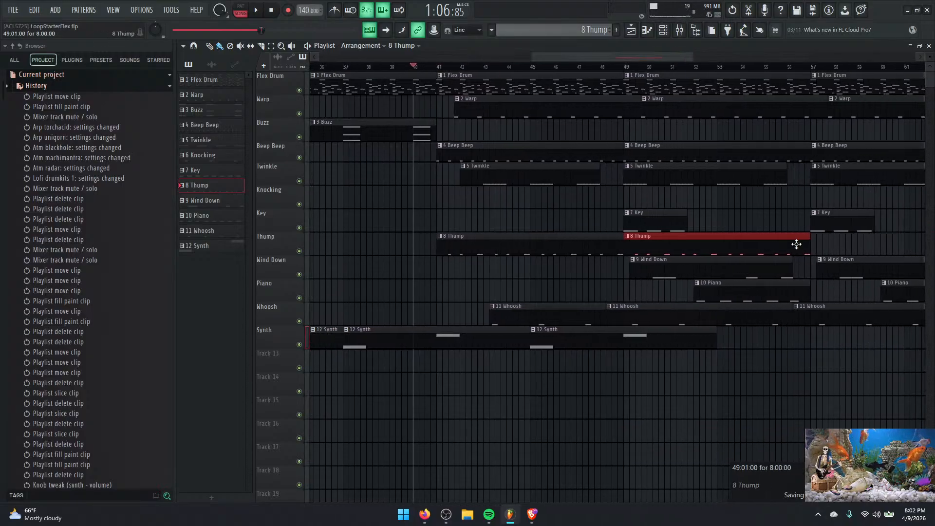
{"action": "left_click", "coordinate": [816, 244]}
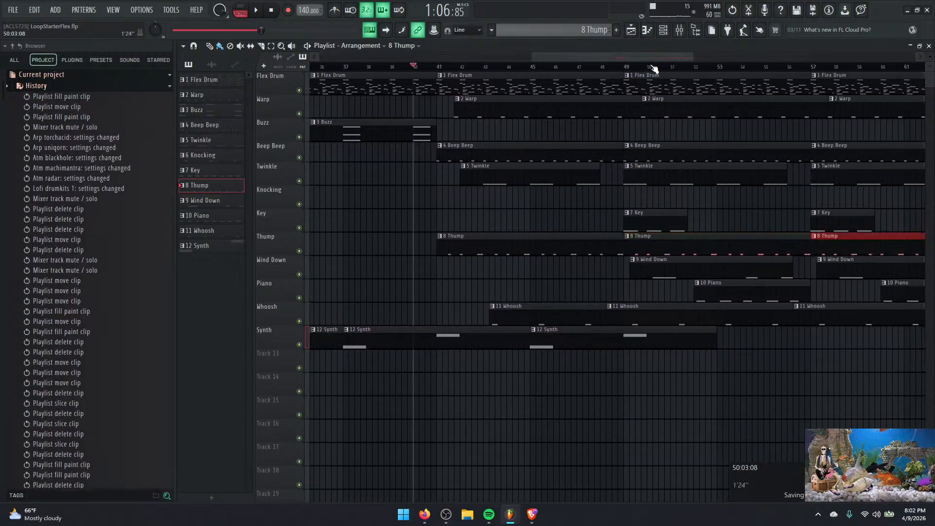
{"action": "left_click_drag", "start_coordinate": [647, 57], "coordinate": [685, 18]}
{"action": "left_click", "coordinate": [747, 245]}
{"action": "left_click", "coordinate": [823, 244]}
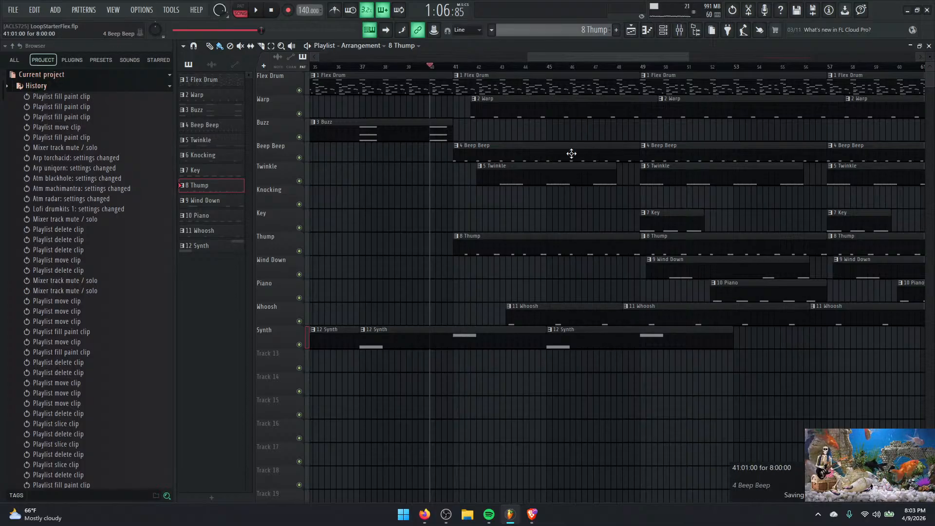
Play the arrangement from bar 40 and solo the Thump track in the mixer.
{"action": "key", "text": "space"}
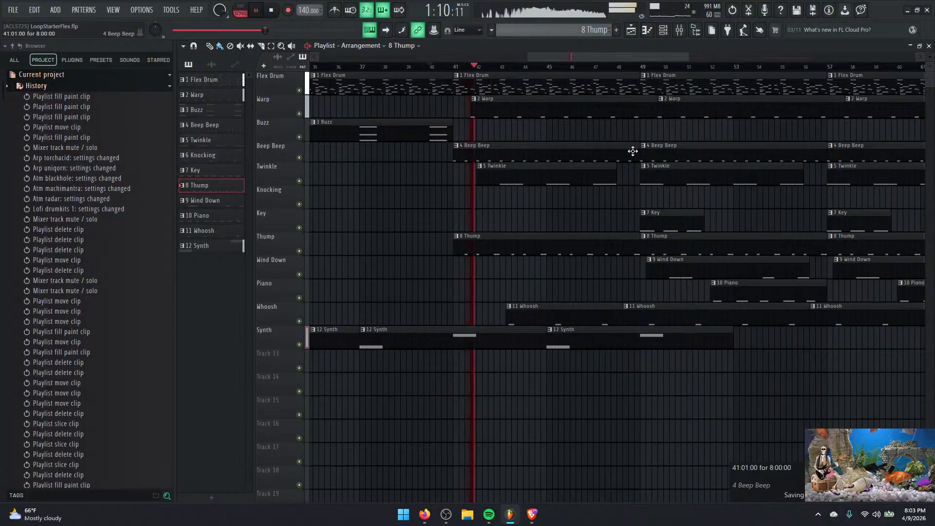
{"action": "left_click", "coordinate": [681, 31]}
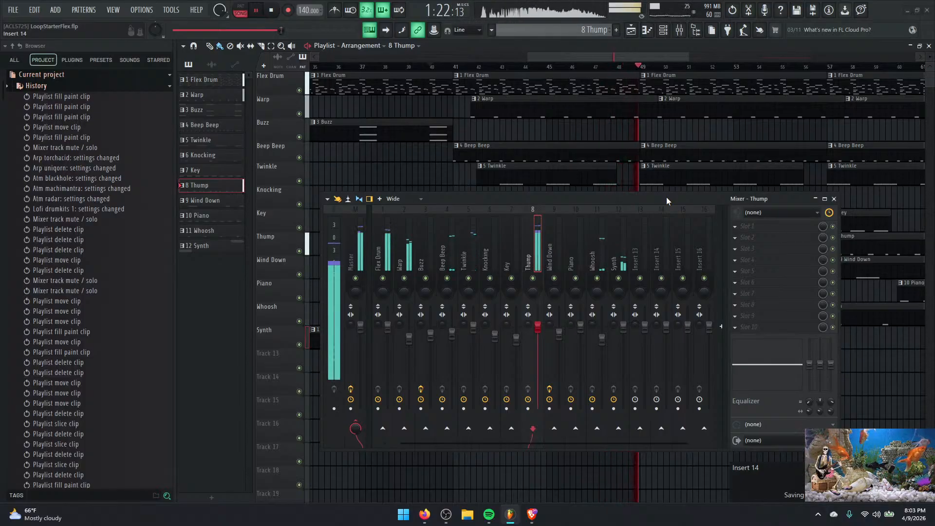
{"action": "right_click", "coordinate": [533, 278]}
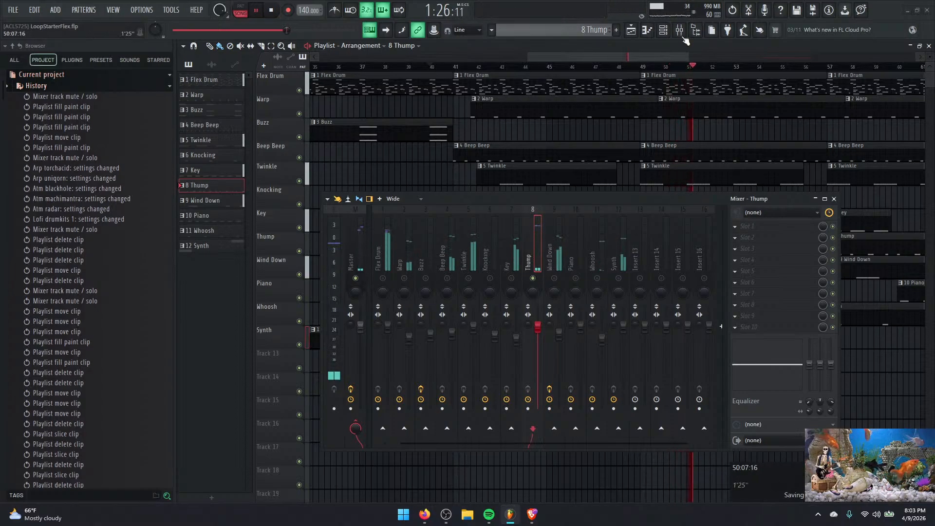
Open the Thump channel's BAS Rubbercon instrument to inspect it, stop playback, and close FLEX and the channel rack.
{"action": "key", "text": "F6"}
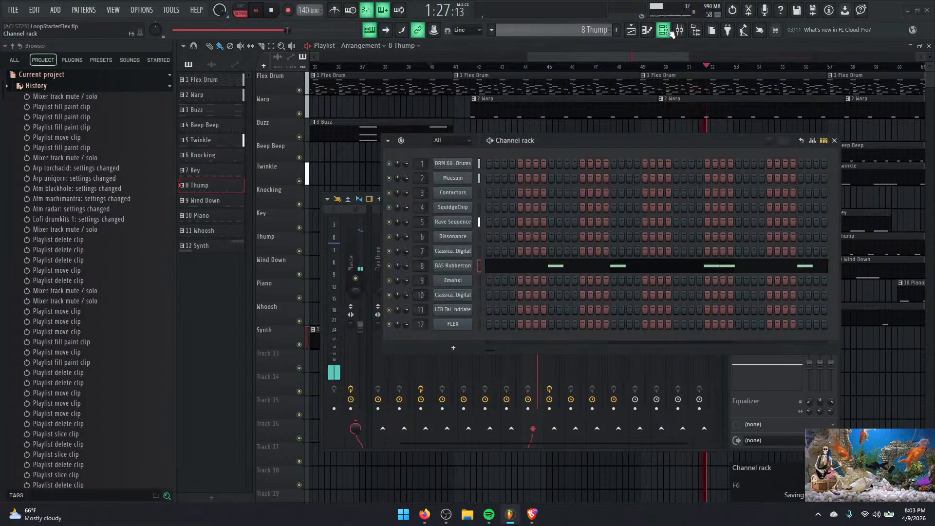
{"action": "left_click", "coordinate": [460, 266]}
{"action": "key", "text": "space"}
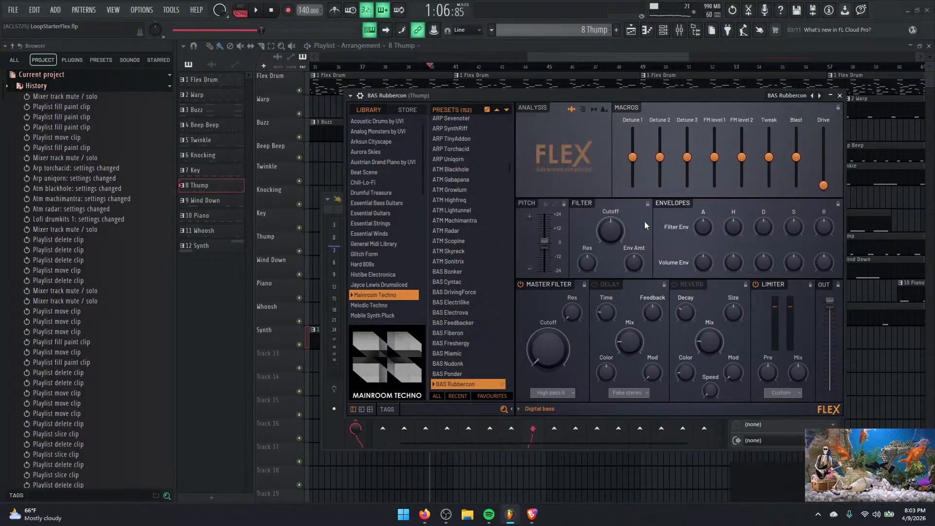
{"action": "left_click_drag", "start_coordinate": [655, 95], "coordinate": [661, 77]}
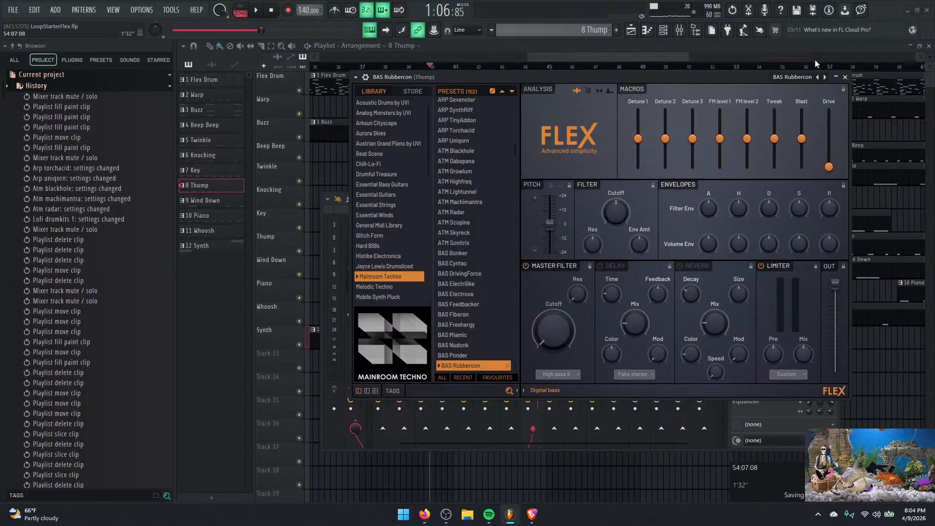
{"action": "left_click", "coordinate": [846, 77]}
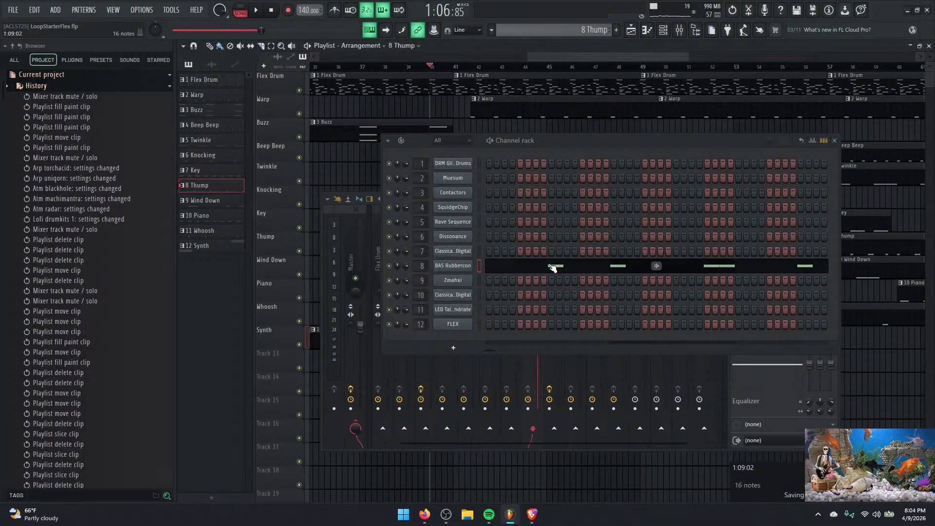
{"action": "left_click", "coordinate": [835, 140]}
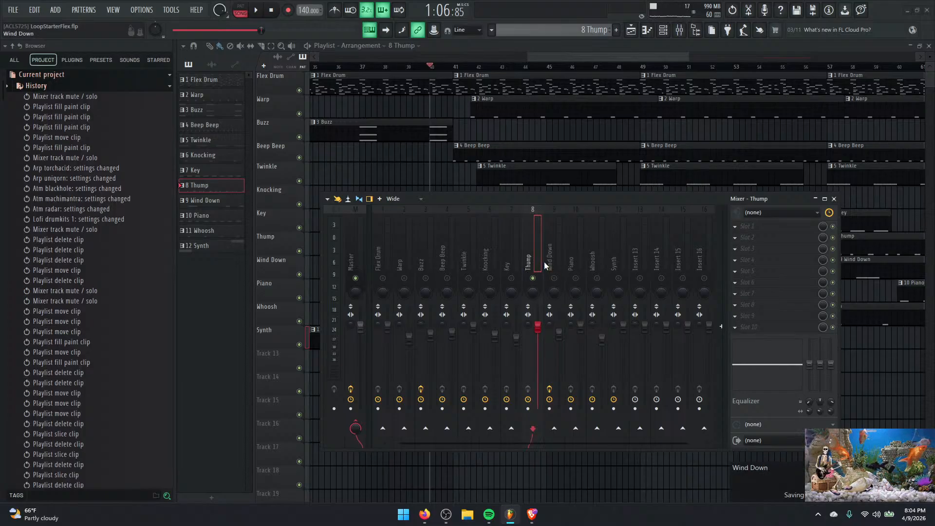
Briefly play the soloed Thump part and rename its mixer track Heart Beat Bass.
{"action": "key", "text": "space"}
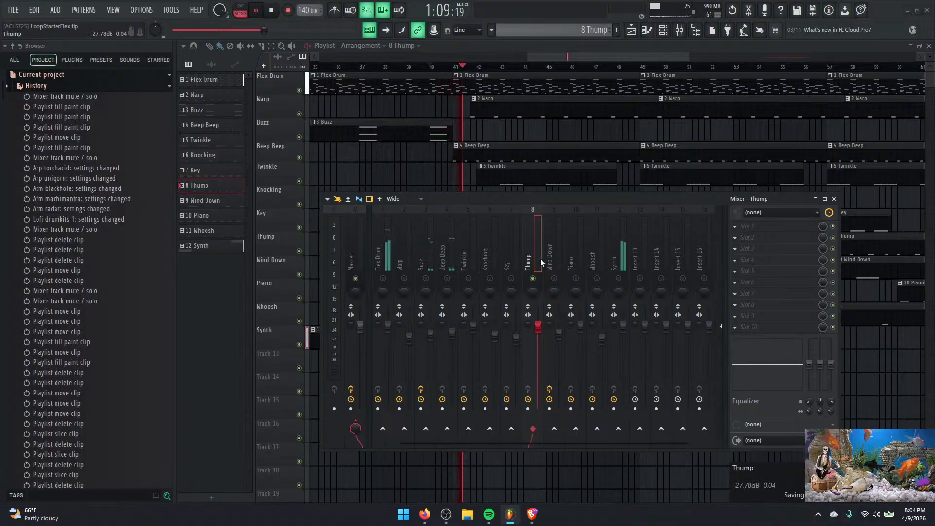
{"action": "key", "text": "space"}
{"action": "right_click", "coordinate": [536, 252]}
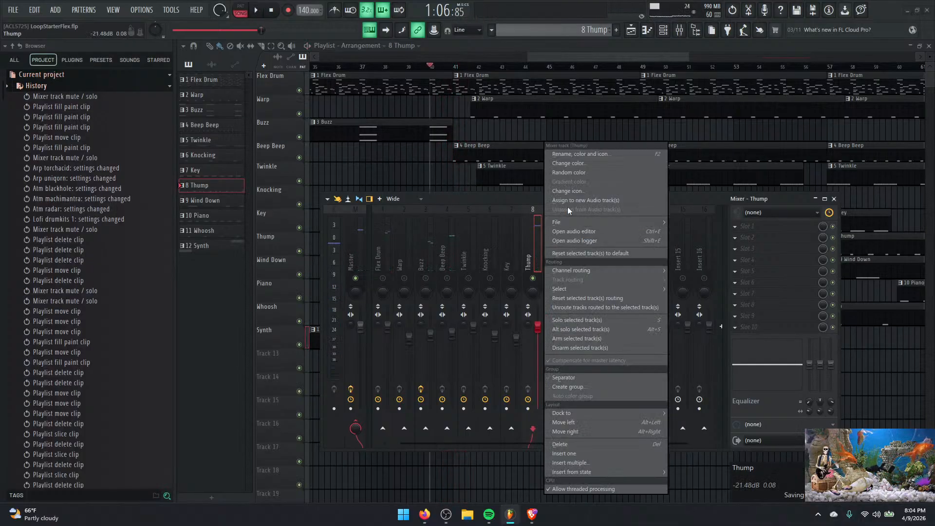
{"action": "left_click", "coordinate": [578, 152]}
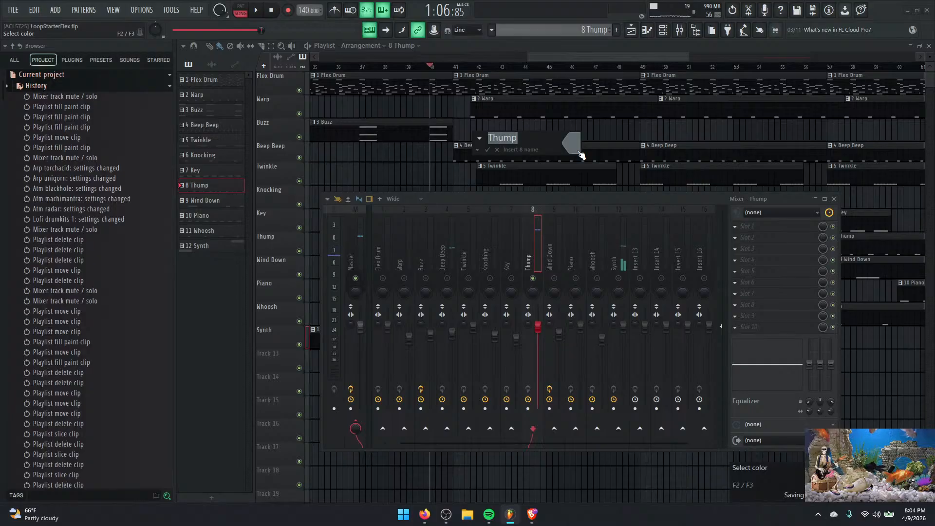
{"action": "type", "text": "Heart Beat B"}
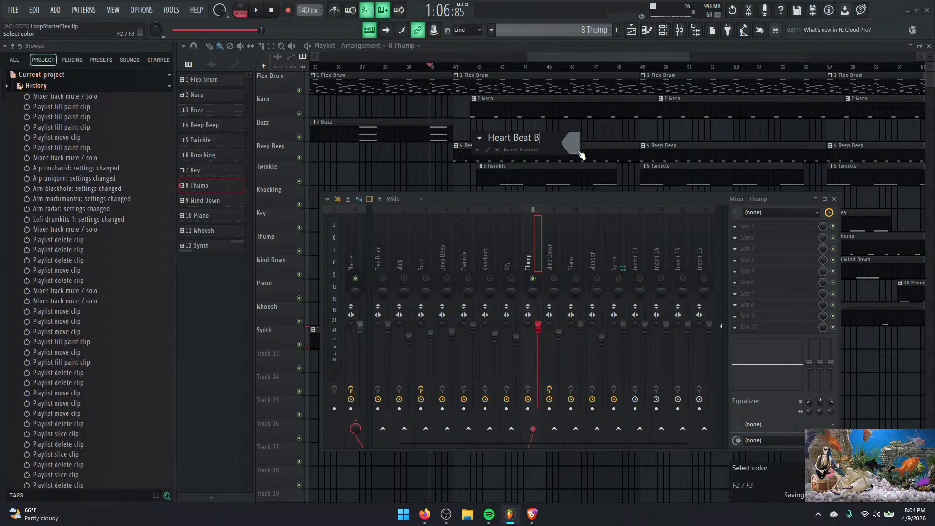
{"action": "type", "text": "ass"}
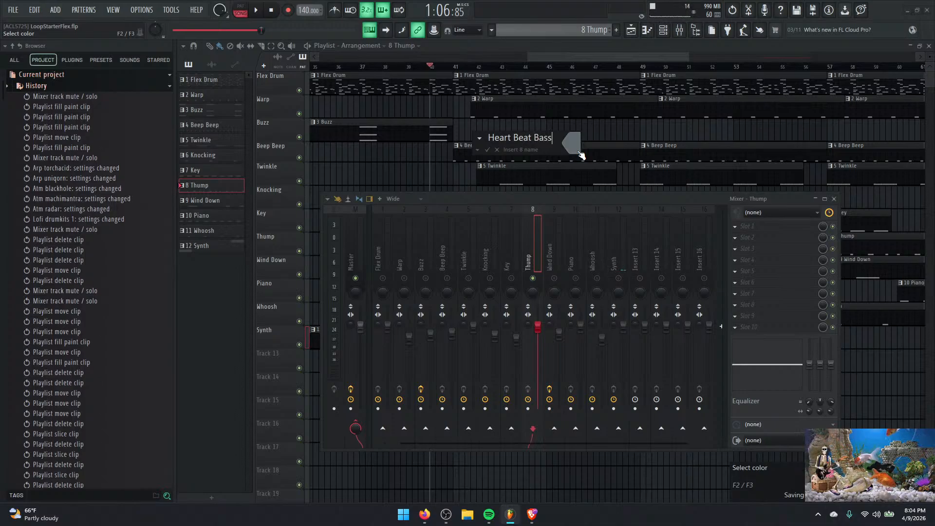
{"action": "key", "text": "Return"}
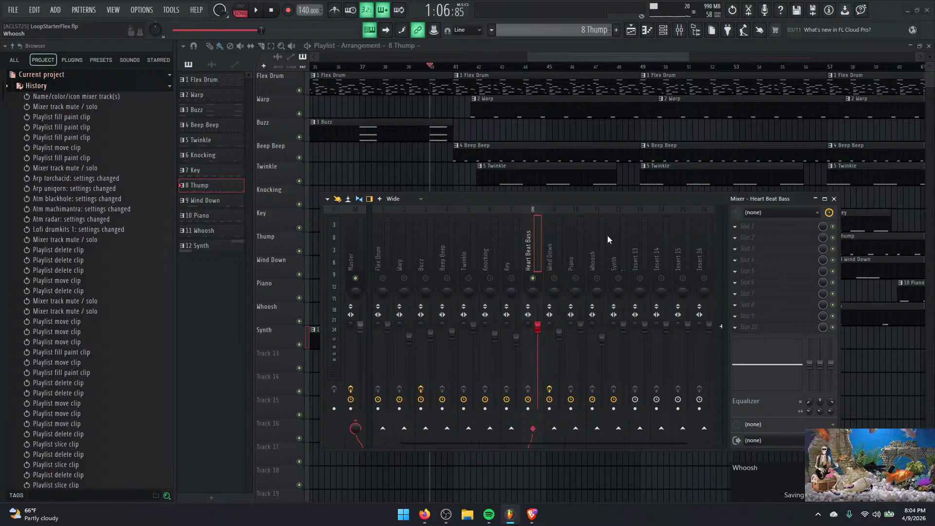
Rename the 8 Thump pattern as 8 Heart Beat Bass.
{"action": "left_click", "coordinate": [198, 248]}
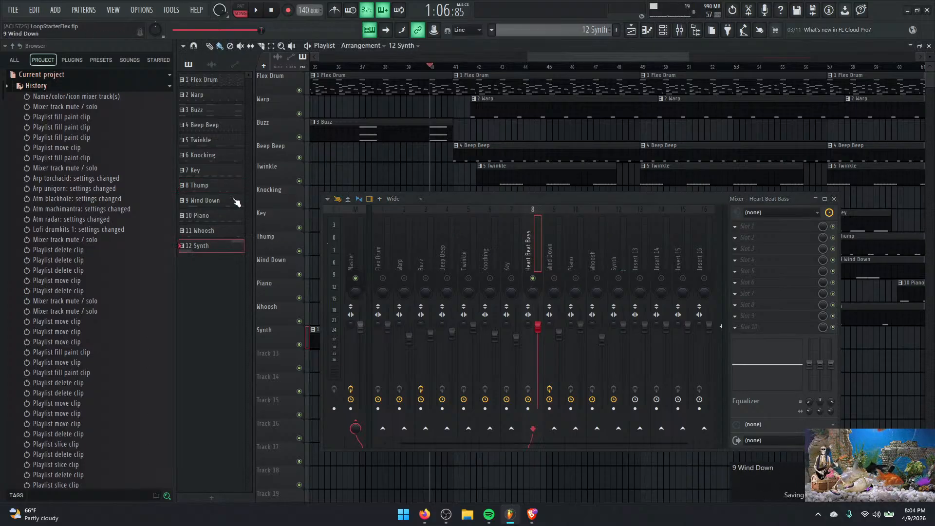
{"action": "left_click", "coordinate": [213, 185]}
{"action": "right_click", "coordinate": [212, 185]}
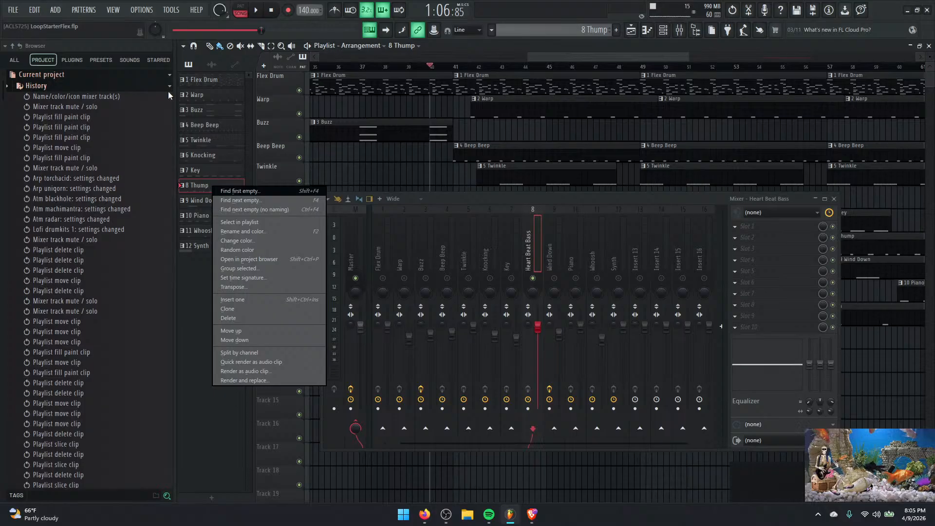
{"action": "left_click", "coordinate": [272, 235]}
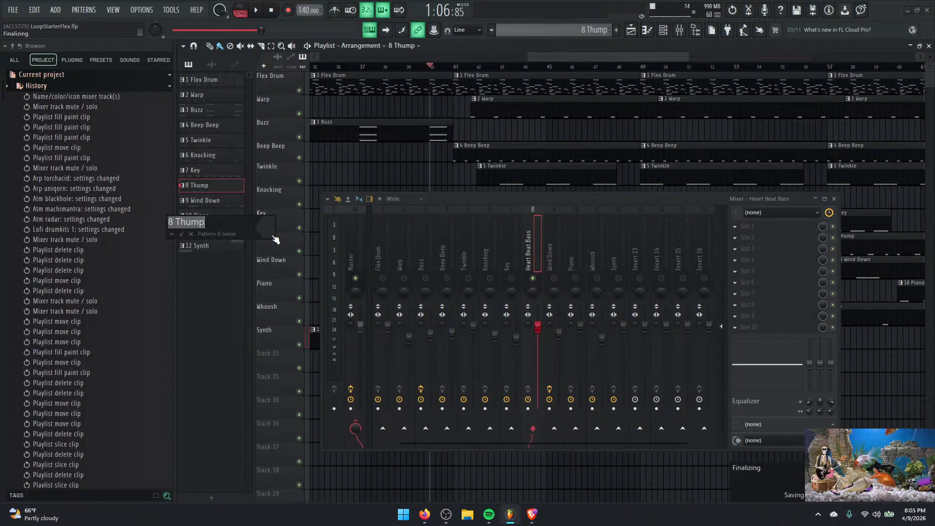
{"action": "type", "text": "8"}
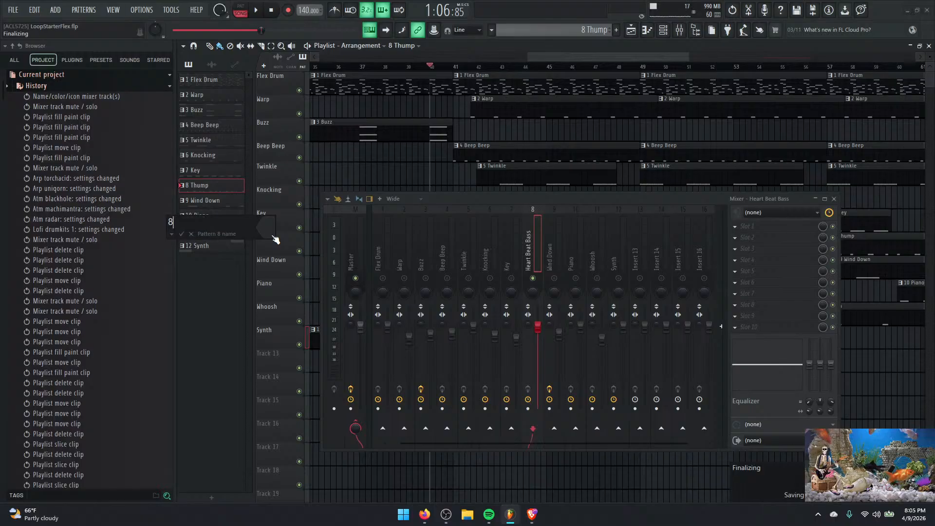
{"action": "type", "text": " Heart"}
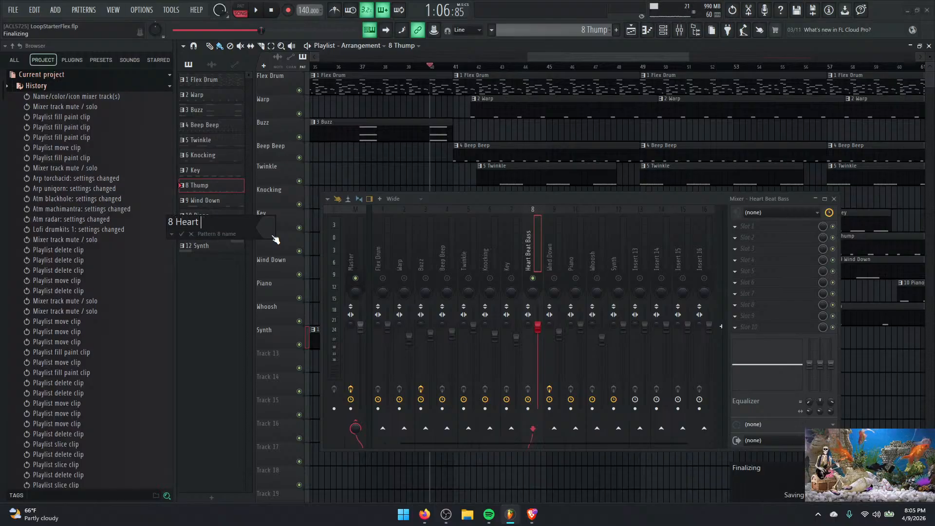
{"action": "type", "text": " Beat Bass"}
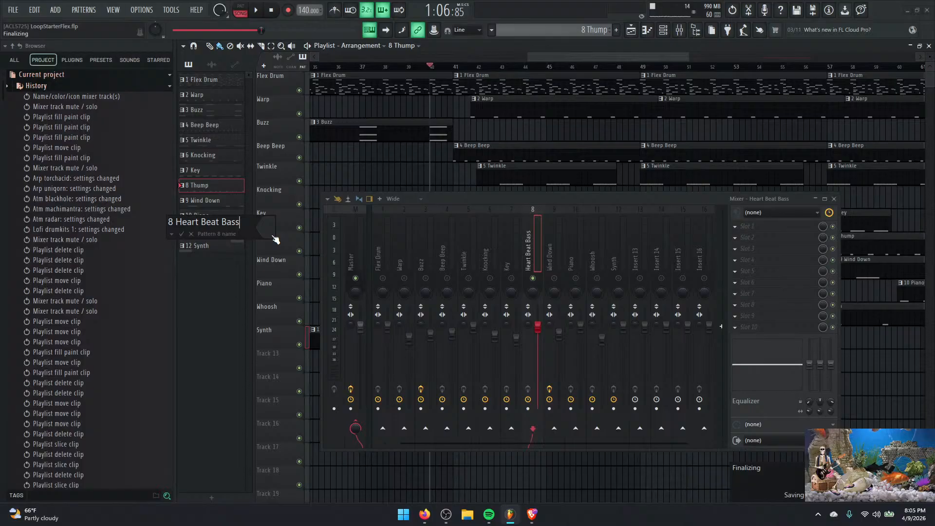
{"action": "key", "text": "Return"}
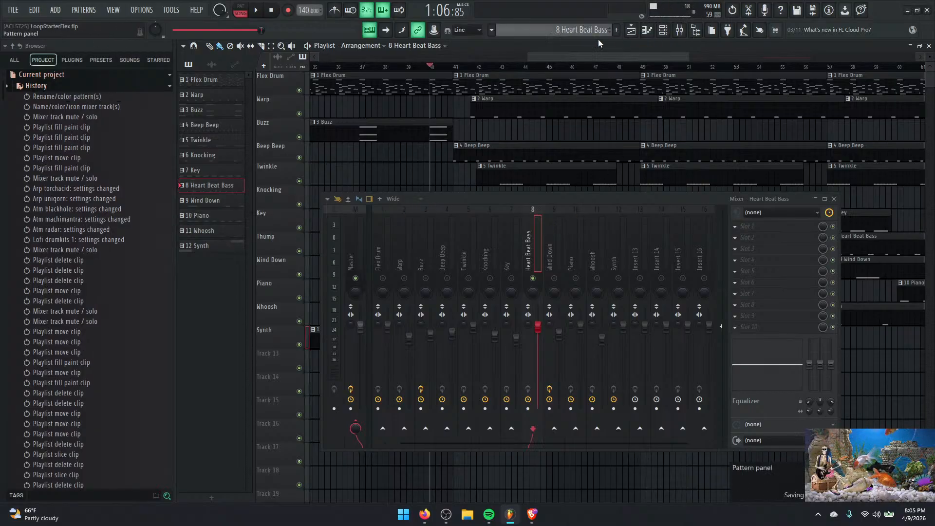
Arrange the channel rack below the mixer, play the arrangement, and unsolo the Heart Beat Bass mixer track.
{"action": "left_click", "coordinate": [663, 30]}
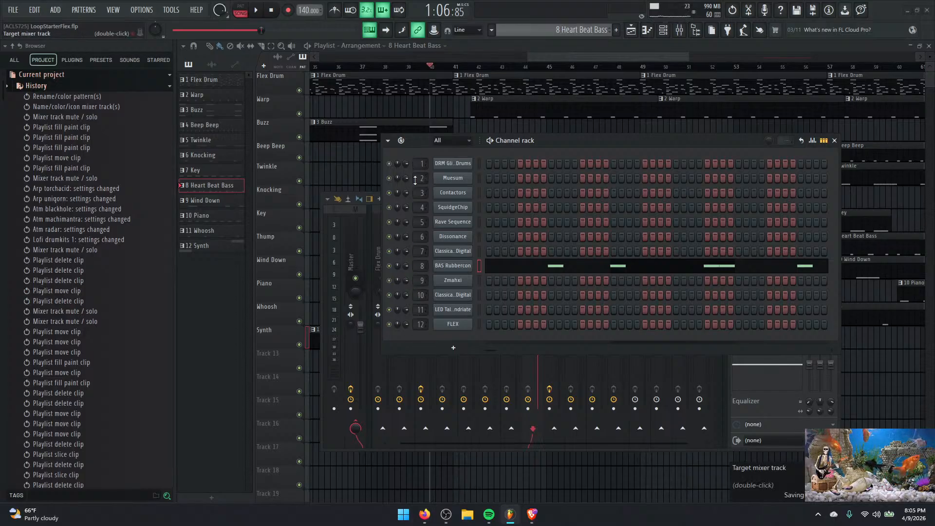
{"action": "left_click_drag", "start_coordinate": [609, 145], "coordinate": [472, 436]}
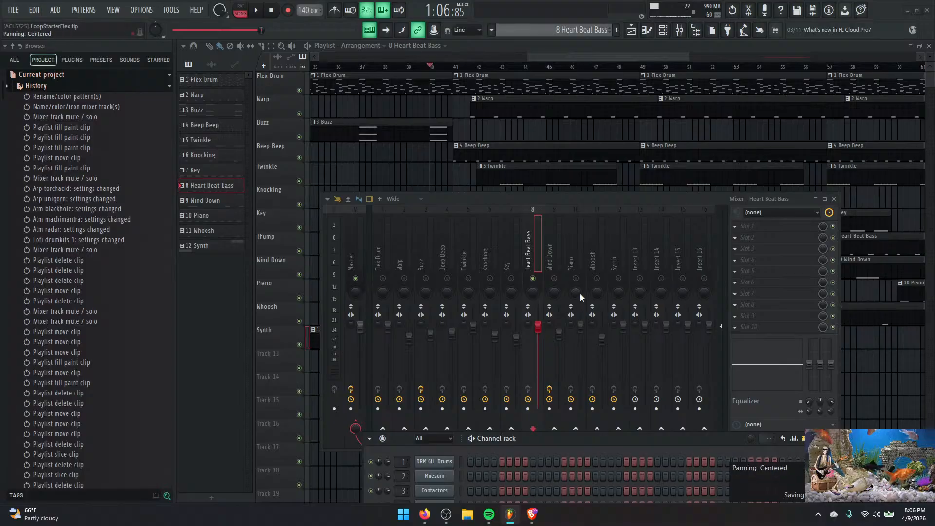
{"action": "left_click_drag", "start_coordinate": [568, 197], "coordinate": [583, 163]}
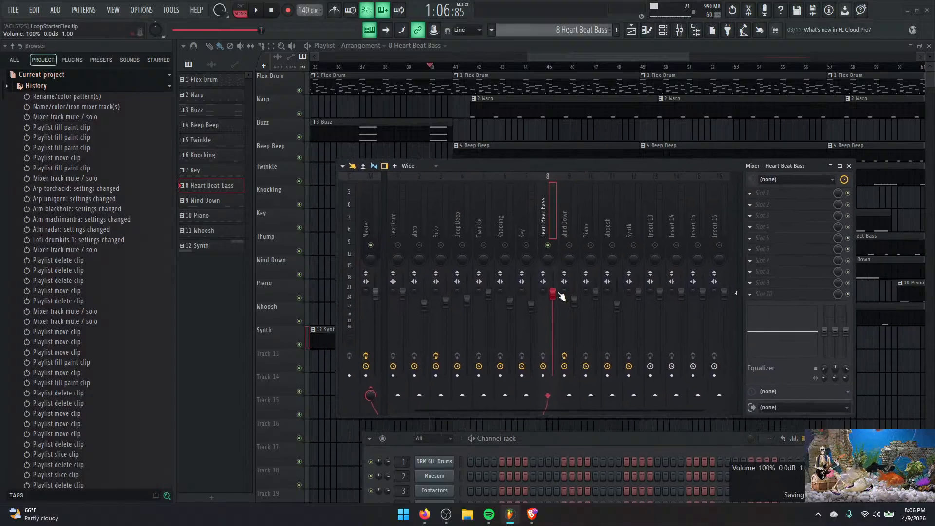
{"action": "key", "text": "space"}
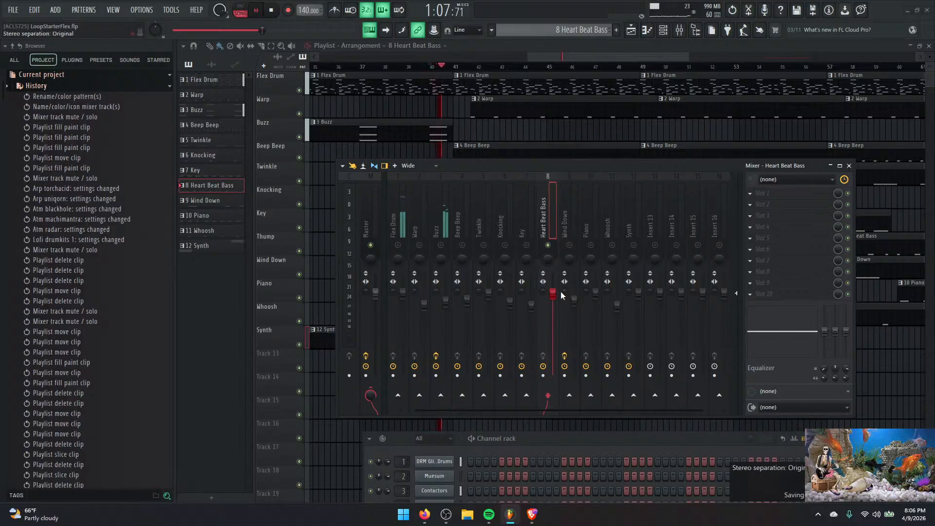
{"action": "right_click", "coordinate": [549, 245]}
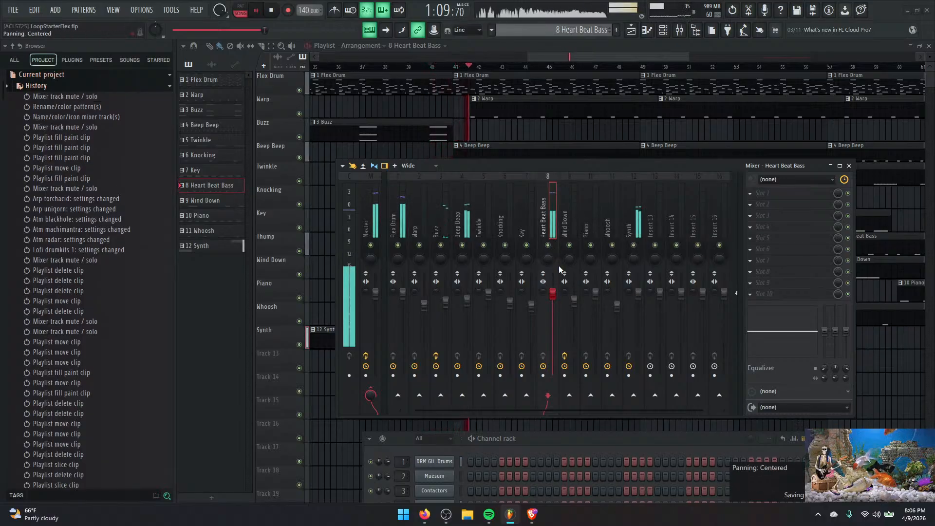
Lower the Heart Beat Bass mixer volume to about 91% (-2.1 dB), stop playback, and close the mixer.
{"action": "left_click_drag", "start_coordinate": [553, 294], "coordinate": [552, 306]}
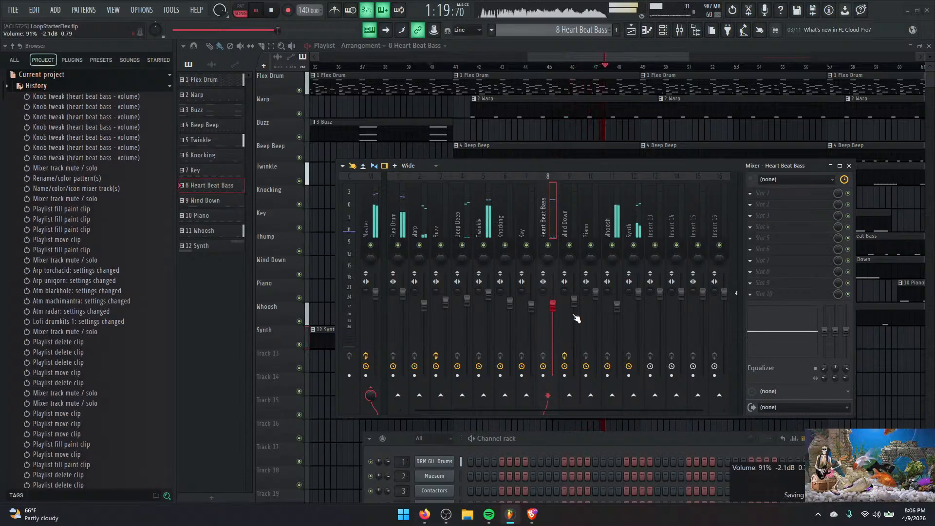
{"action": "key", "text": "space"}
{"action": "left_click_drag", "start_coordinate": [610, 166], "coordinate": [591, 174]}
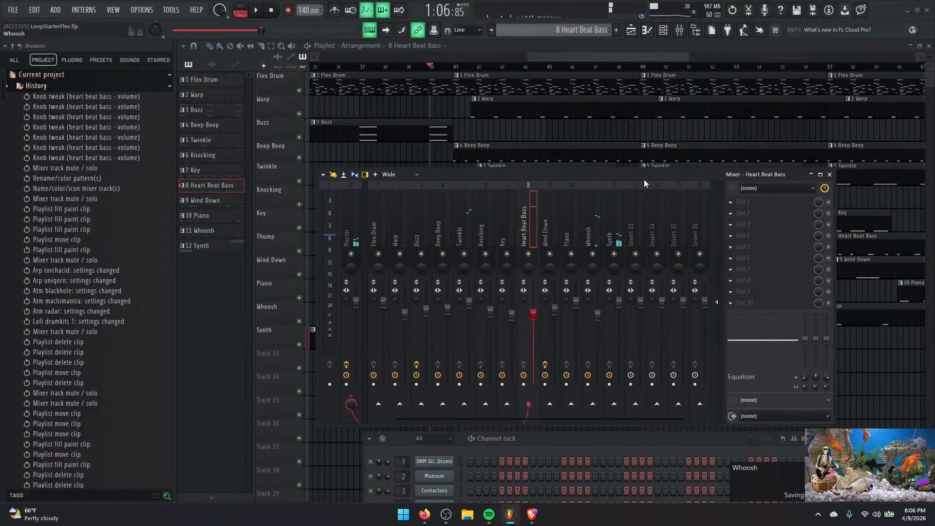
{"action": "left_click", "coordinate": [829, 175]}
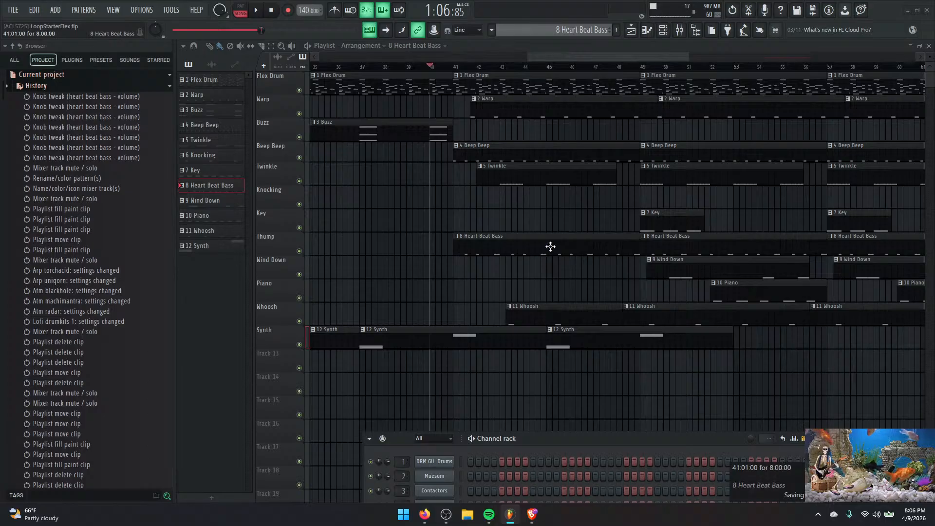
Rename the Thump playlist track as Heart Beat Bass.
{"action": "left_click_drag", "start_coordinate": [616, 54], "coordinate": [561, 58]}
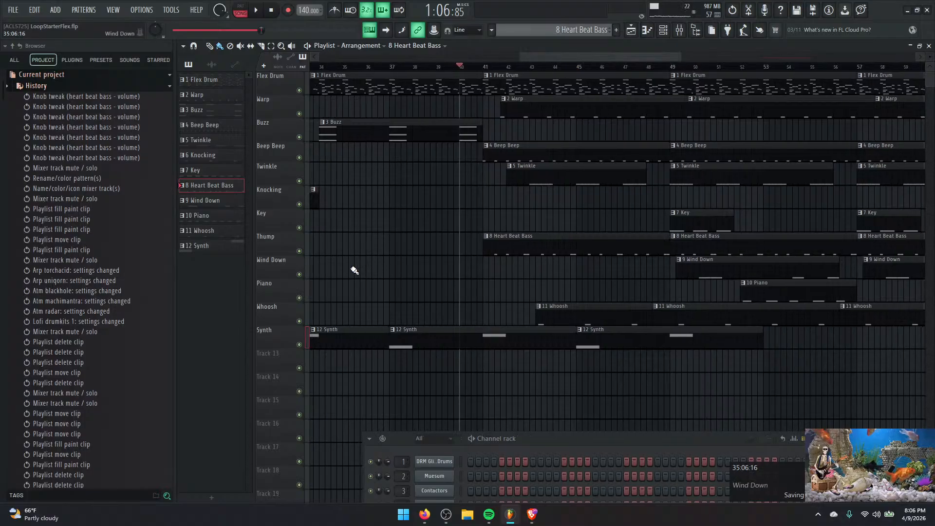
{"action": "right_click", "coordinate": [273, 246]}
{"action": "left_click", "coordinate": [290, 238]}
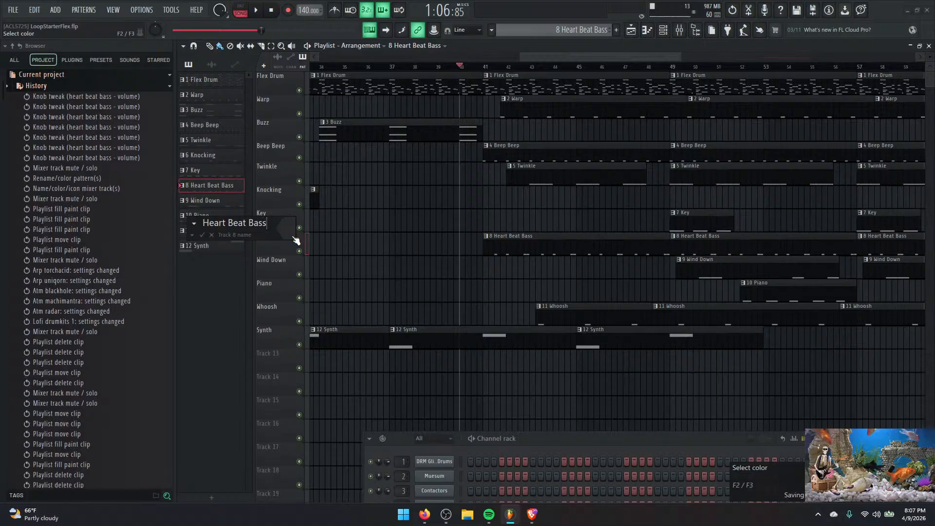
{"action": "key", "text": "Return"}
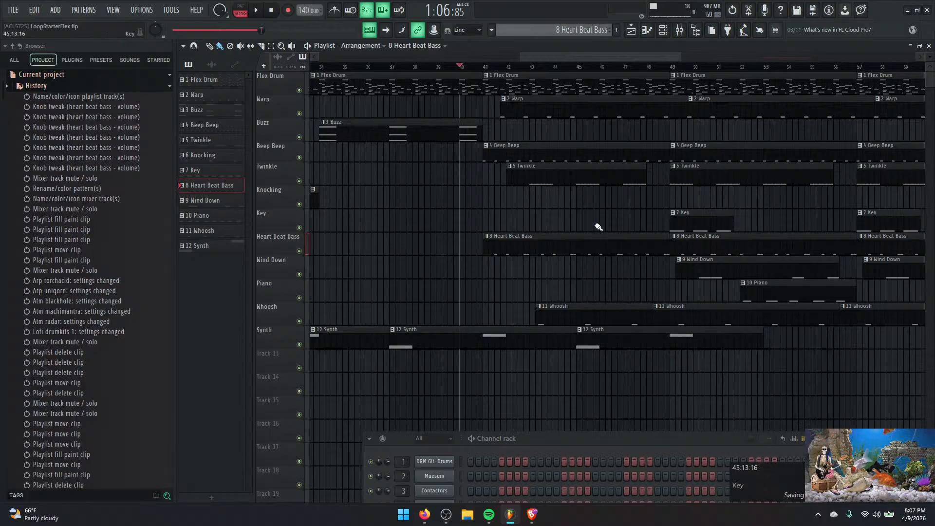
Examine the start of the arrangement, the mixer levels, and the instruments assigned in the channel rack.
{"action": "left_click_drag", "start_coordinate": [630, 56], "coordinate": [369, 59]}
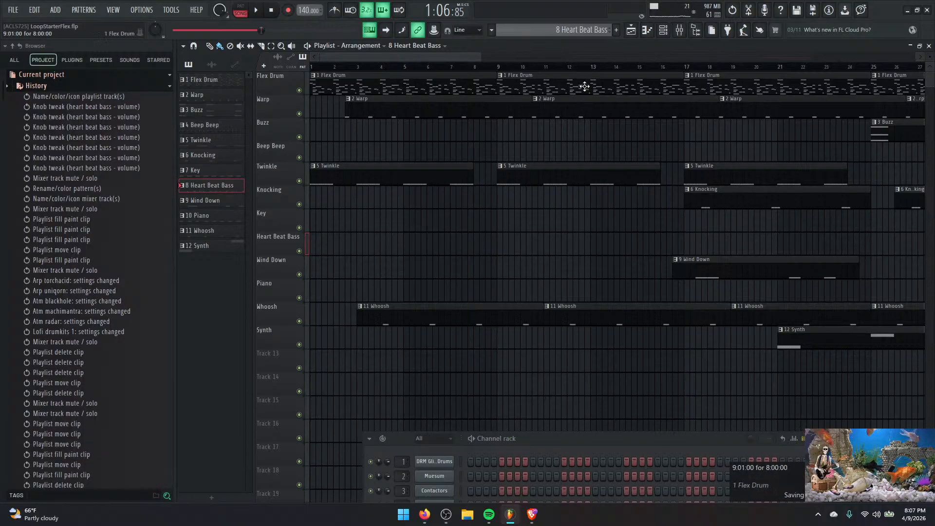
{"action": "left_click", "coordinate": [681, 33]}
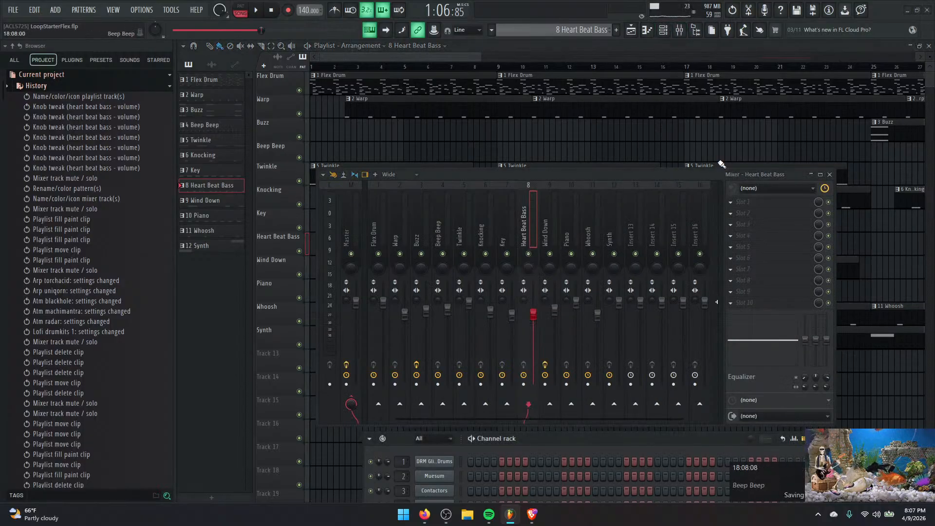
{"action": "left_click", "coordinate": [830, 175]}
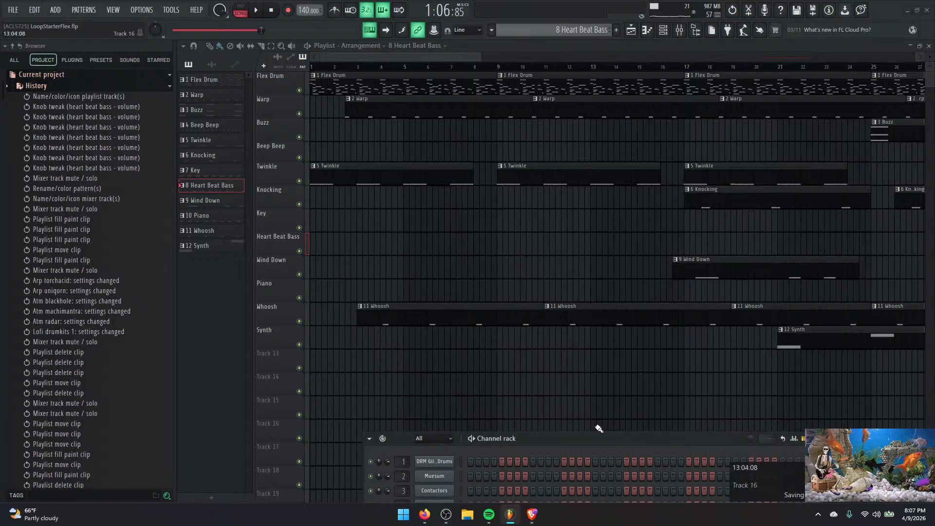
{"action": "left_click_drag", "start_coordinate": [592, 434], "coordinate": [559, 169]}
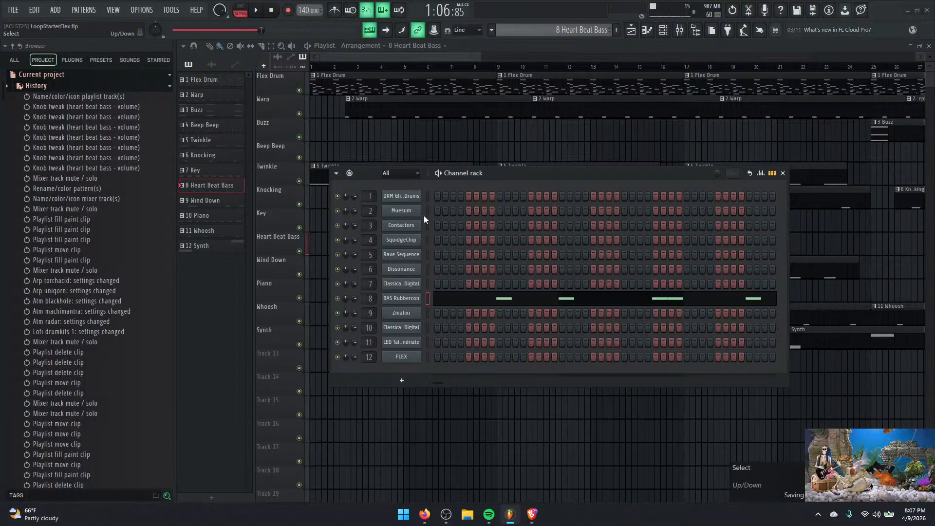
{"action": "left_click_drag", "start_coordinate": [529, 178], "coordinate": [502, 152]}
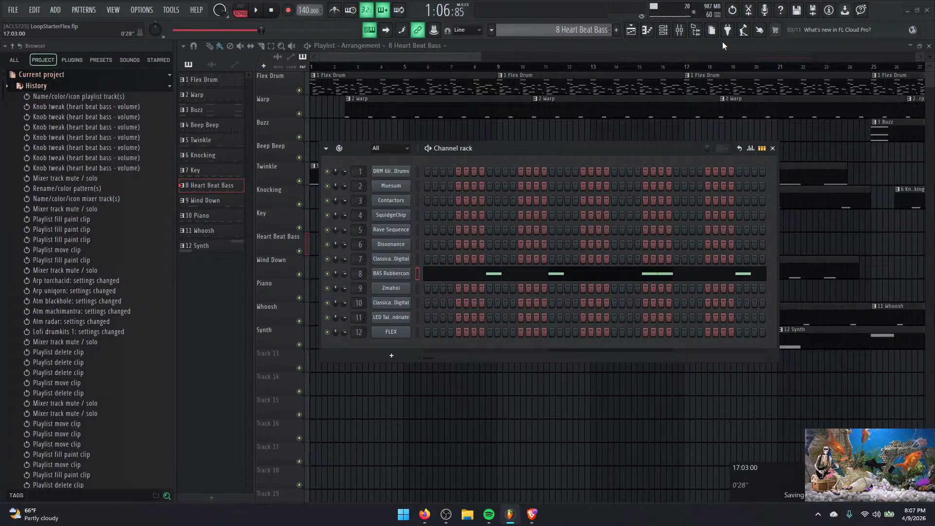
{"action": "left_click_drag", "start_coordinate": [623, 151], "coordinate": [595, 156]}
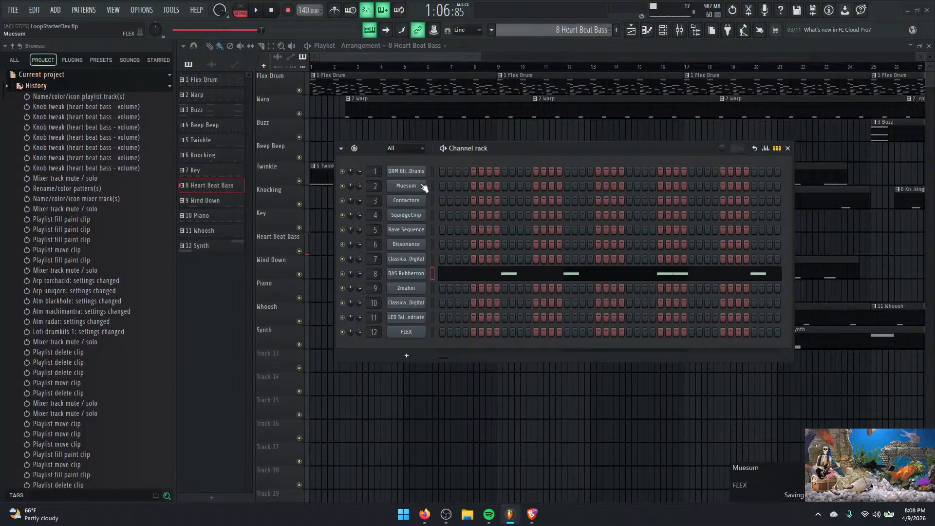
{"action": "left_click_drag", "start_coordinate": [526, 137], "coordinate": [546, 171]}
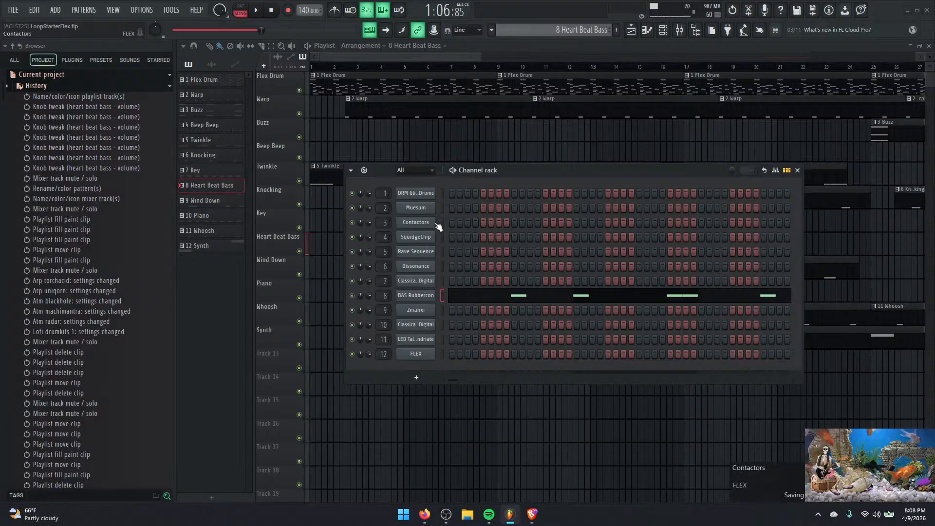
{"action": "left_click_drag", "start_coordinate": [533, 166], "coordinate": [551, 269]}
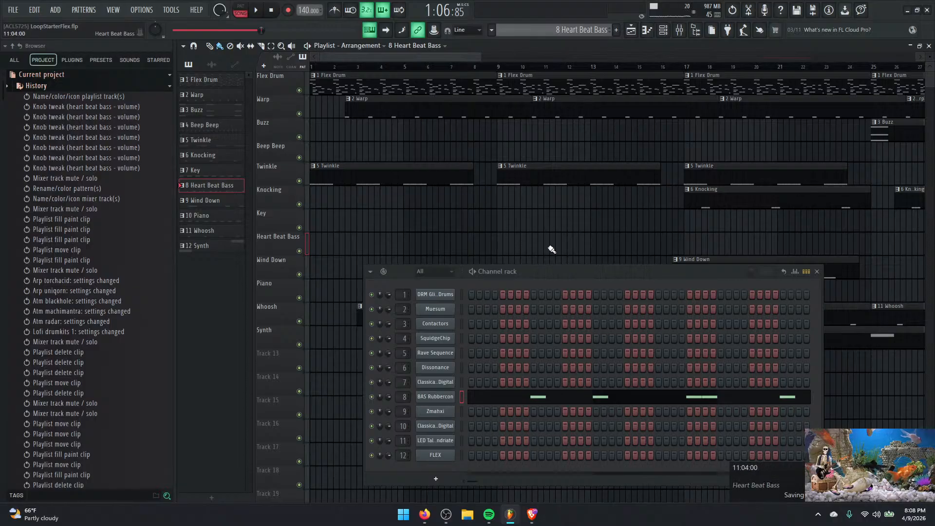
{"action": "left_click_drag", "start_coordinate": [570, 276], "coordinate": [556, 246]}
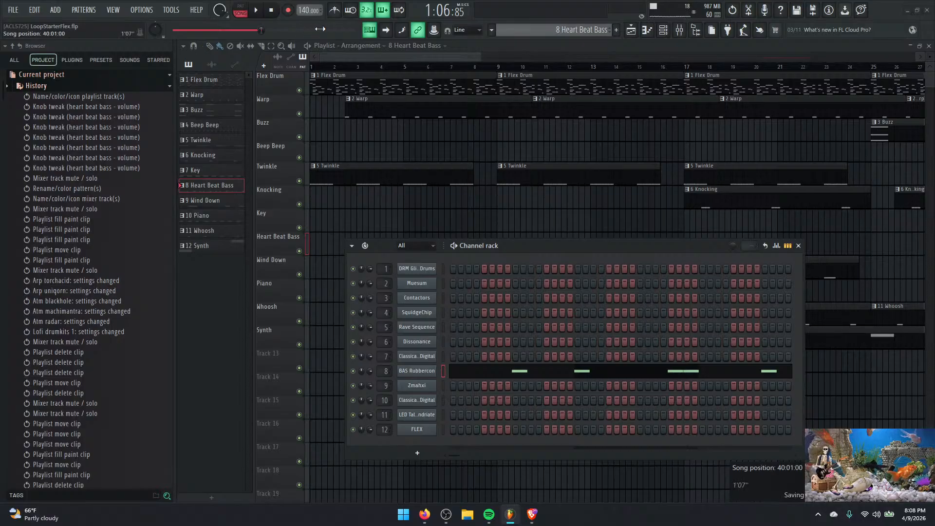
Play the arrangement and close the channel rack to view the whole playlist during playback.
{"action": "left_click", "coordinate": [258, 12]}
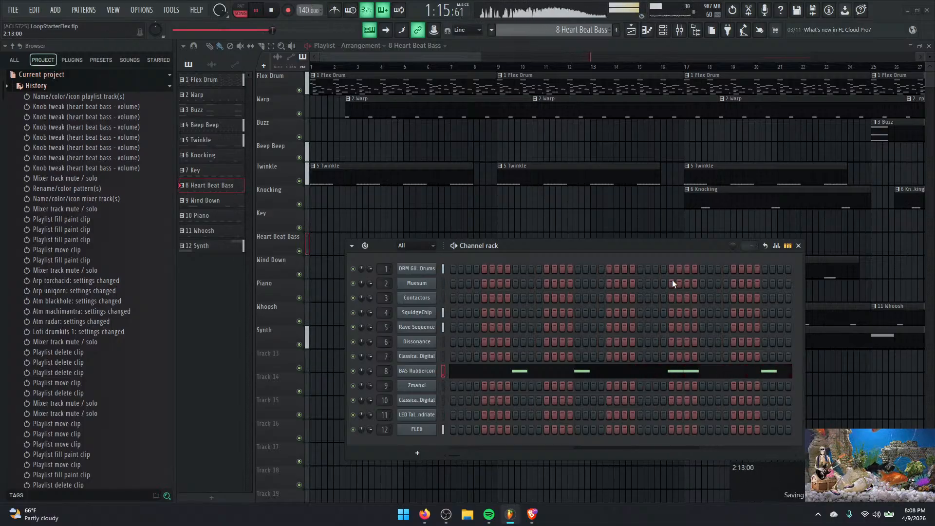
{"action": "left_click", "coordinate": [799, 246]}
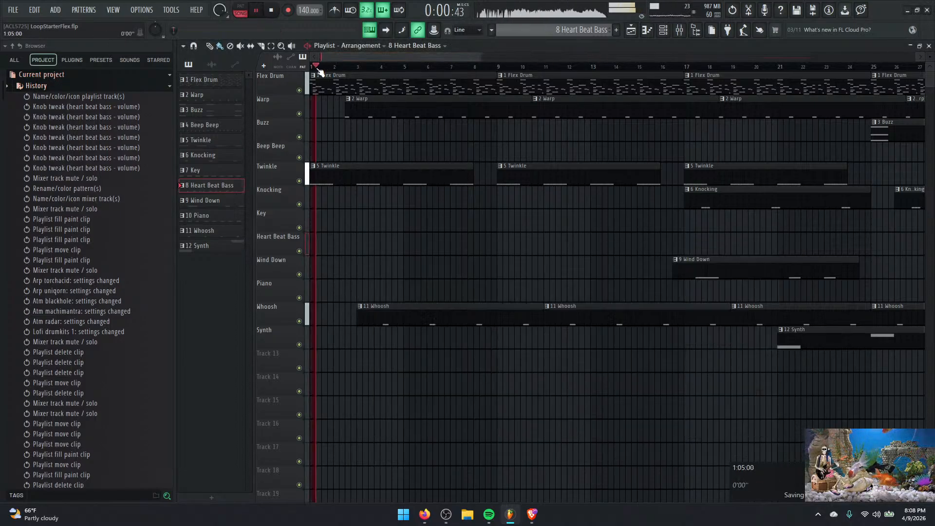
{"action": "mouse_move", "coordinate": [437, 58]}
{"action": "left_mouse_down"}
{"action": "mouse_move", "coordinate": [816, 25]}
{"action": "mouse_move", "coordinate": [433, 41]}
{"action": "left_mouse_up"}
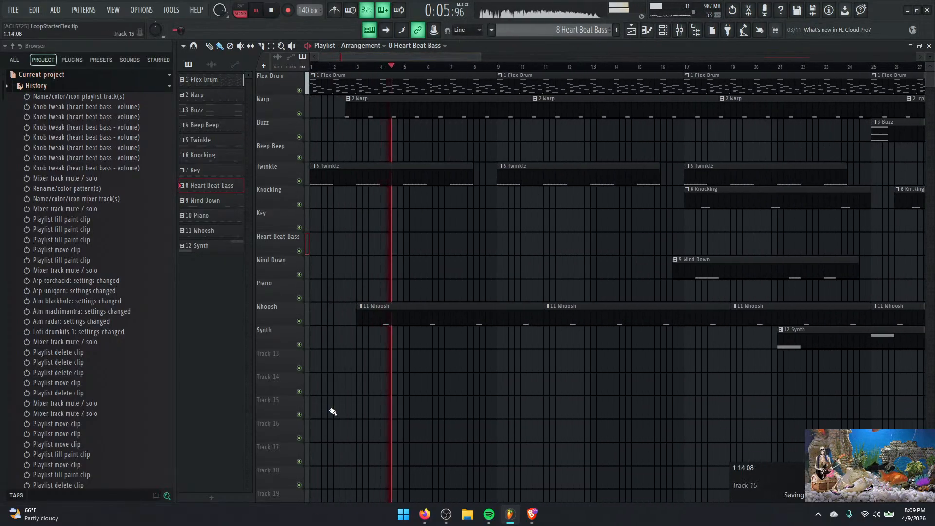
{"action": "left_click", "coordinate": [349, 405]}
{"action": "right_click", "coordinate": [350, 406]}
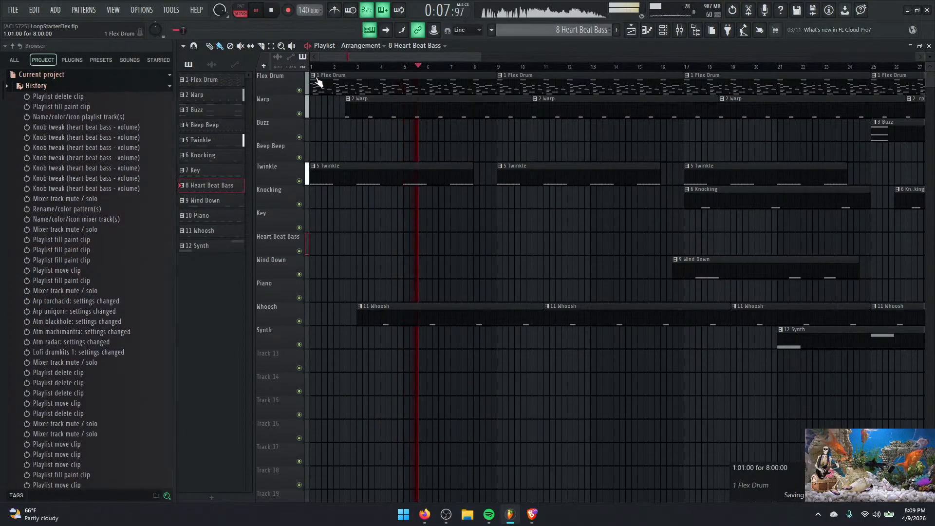
Save the project while playing the arrangement from bar 1, and stop playback after checking the final clips.
{"action": "left_click", "coordinate": [312, 67]}
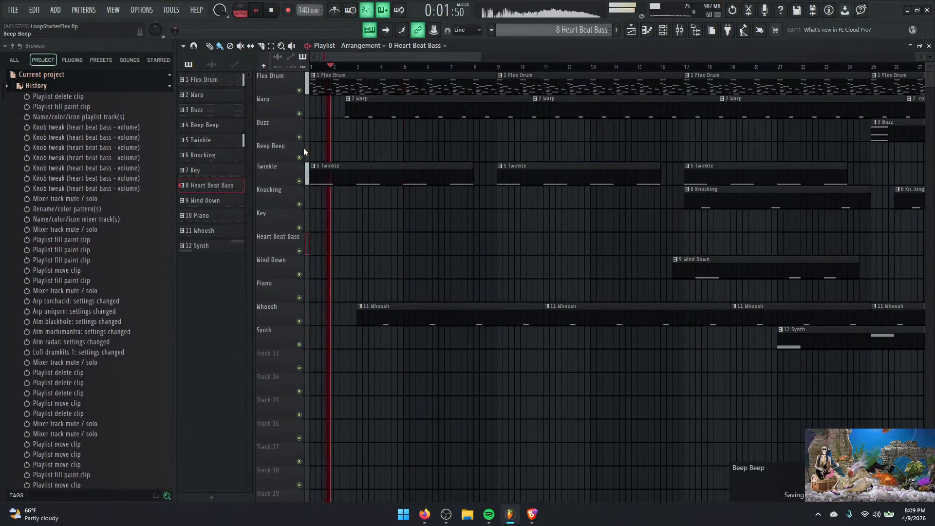
{"action": "key", "text": "ctrl+s"}
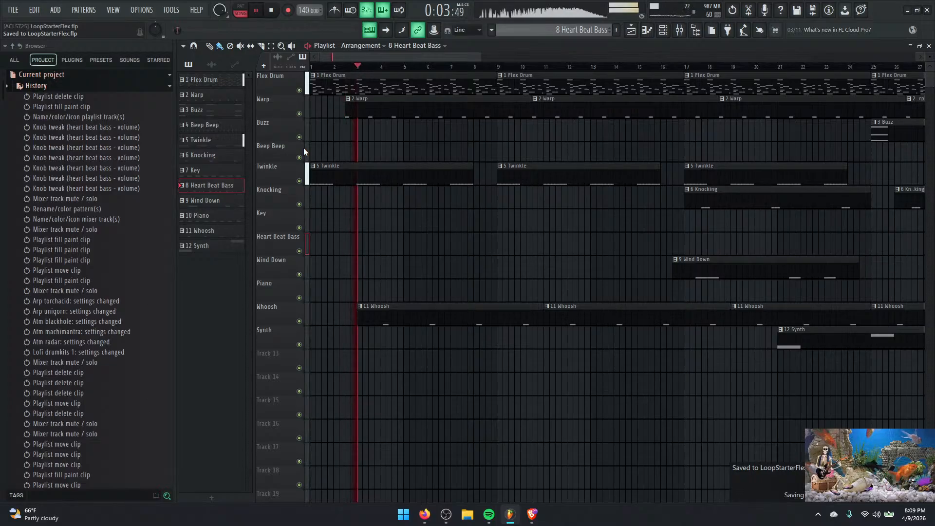
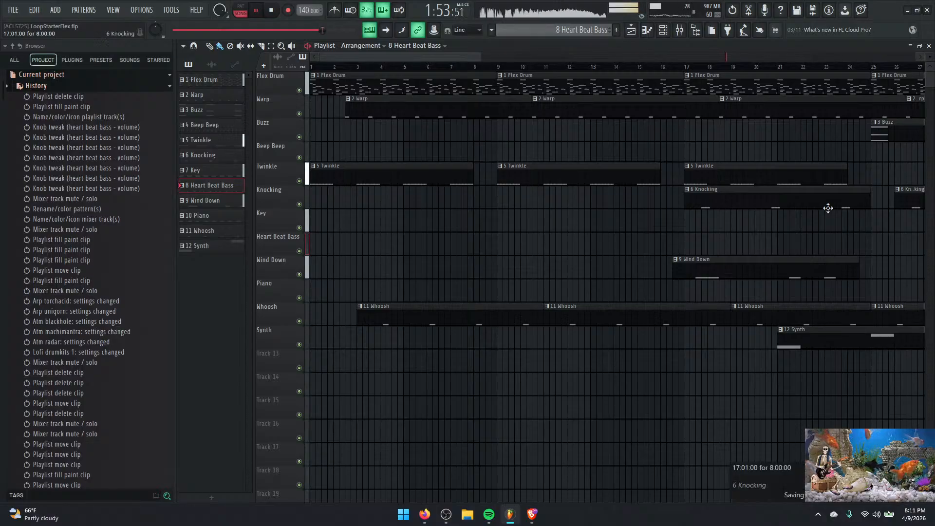
{"action": "left_click_drag", "start_coordinate": [428, 68], "coordinate": [824, 76]}
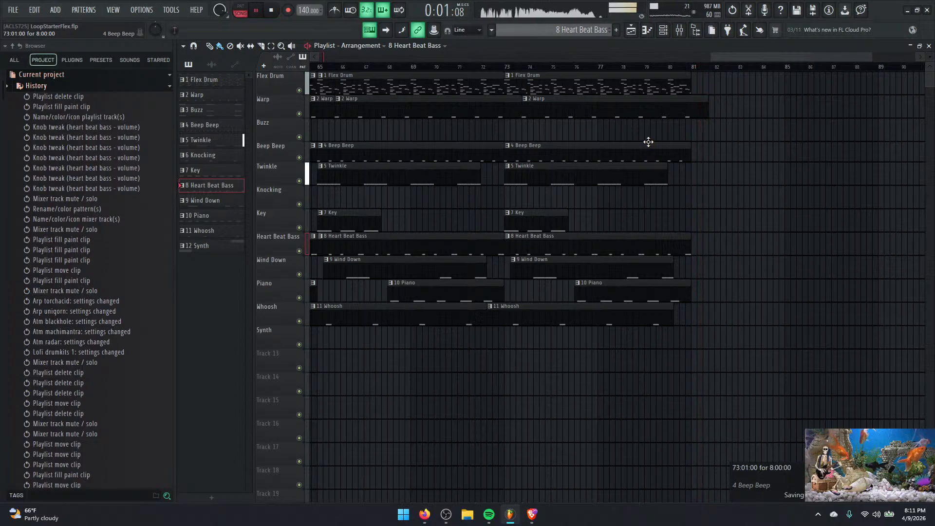
{"action": "key", "text": "space"}
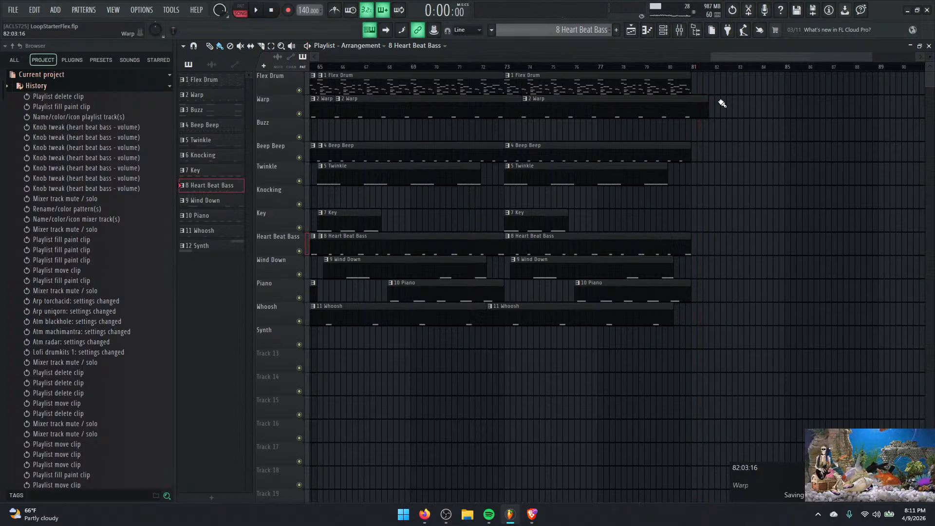